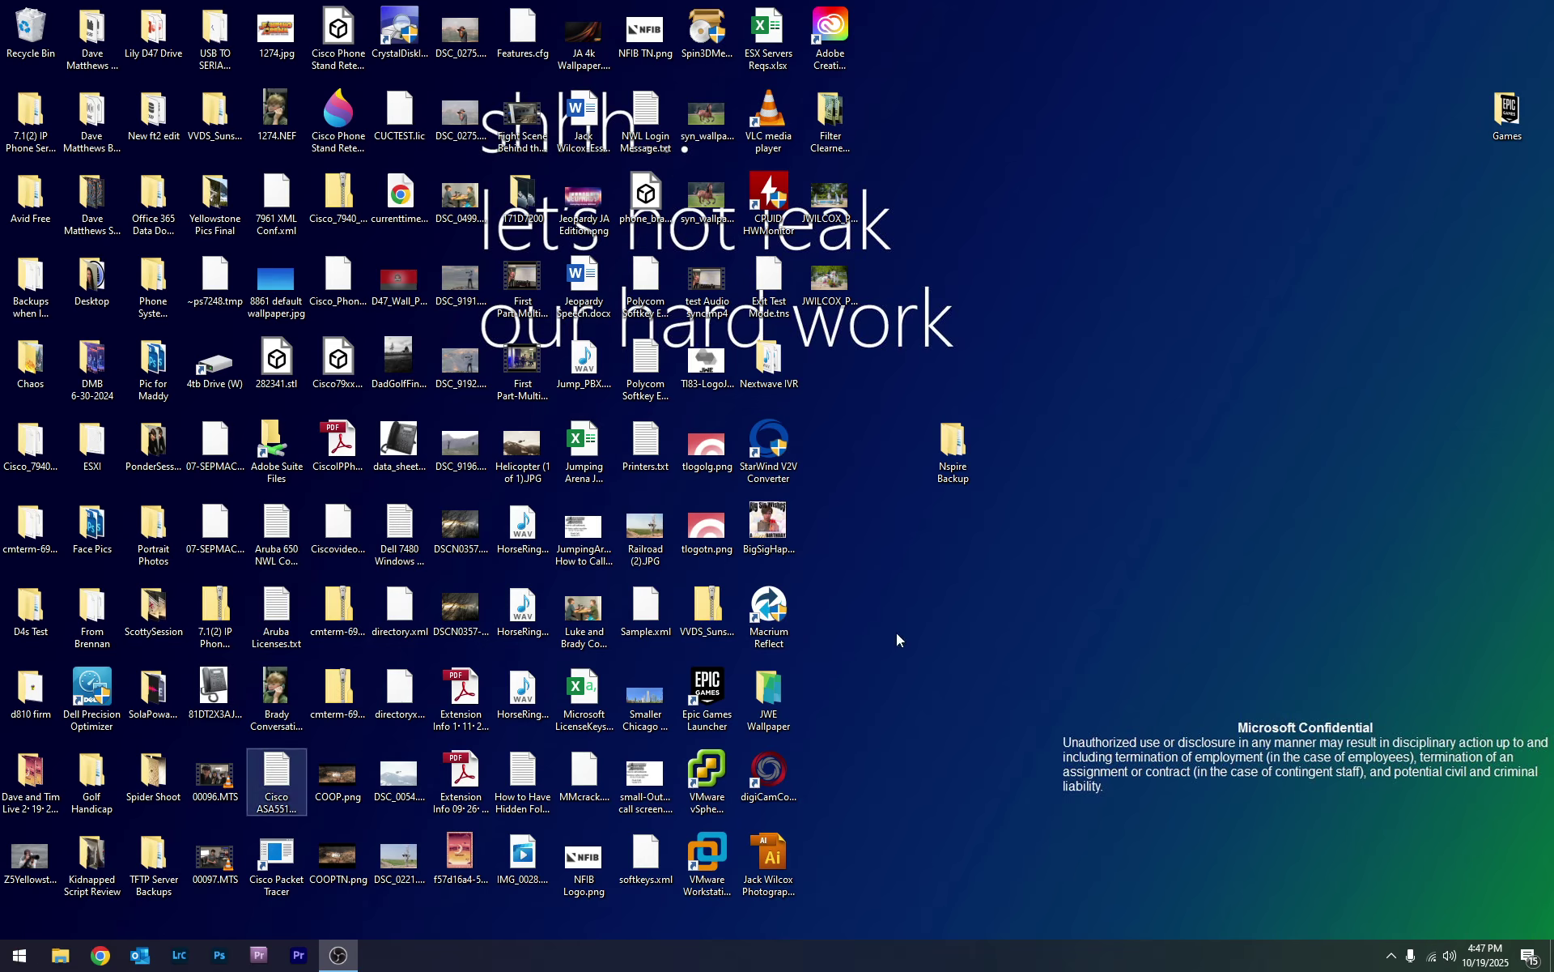
pyautogui.click(2, 765)
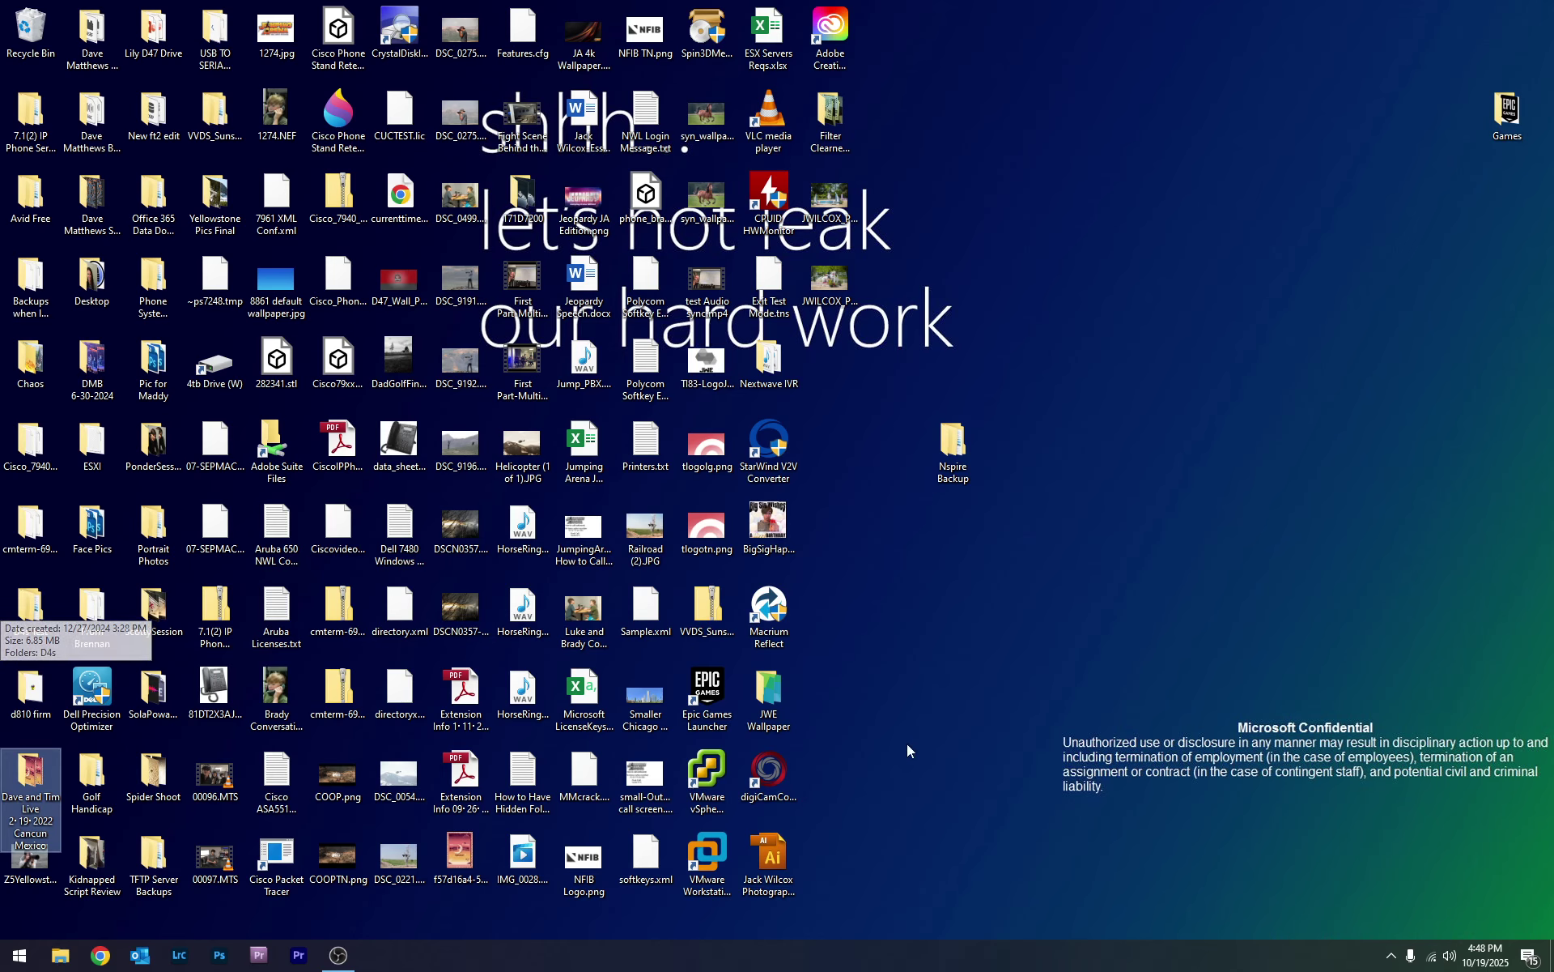
pyautogui.click(927, 744)
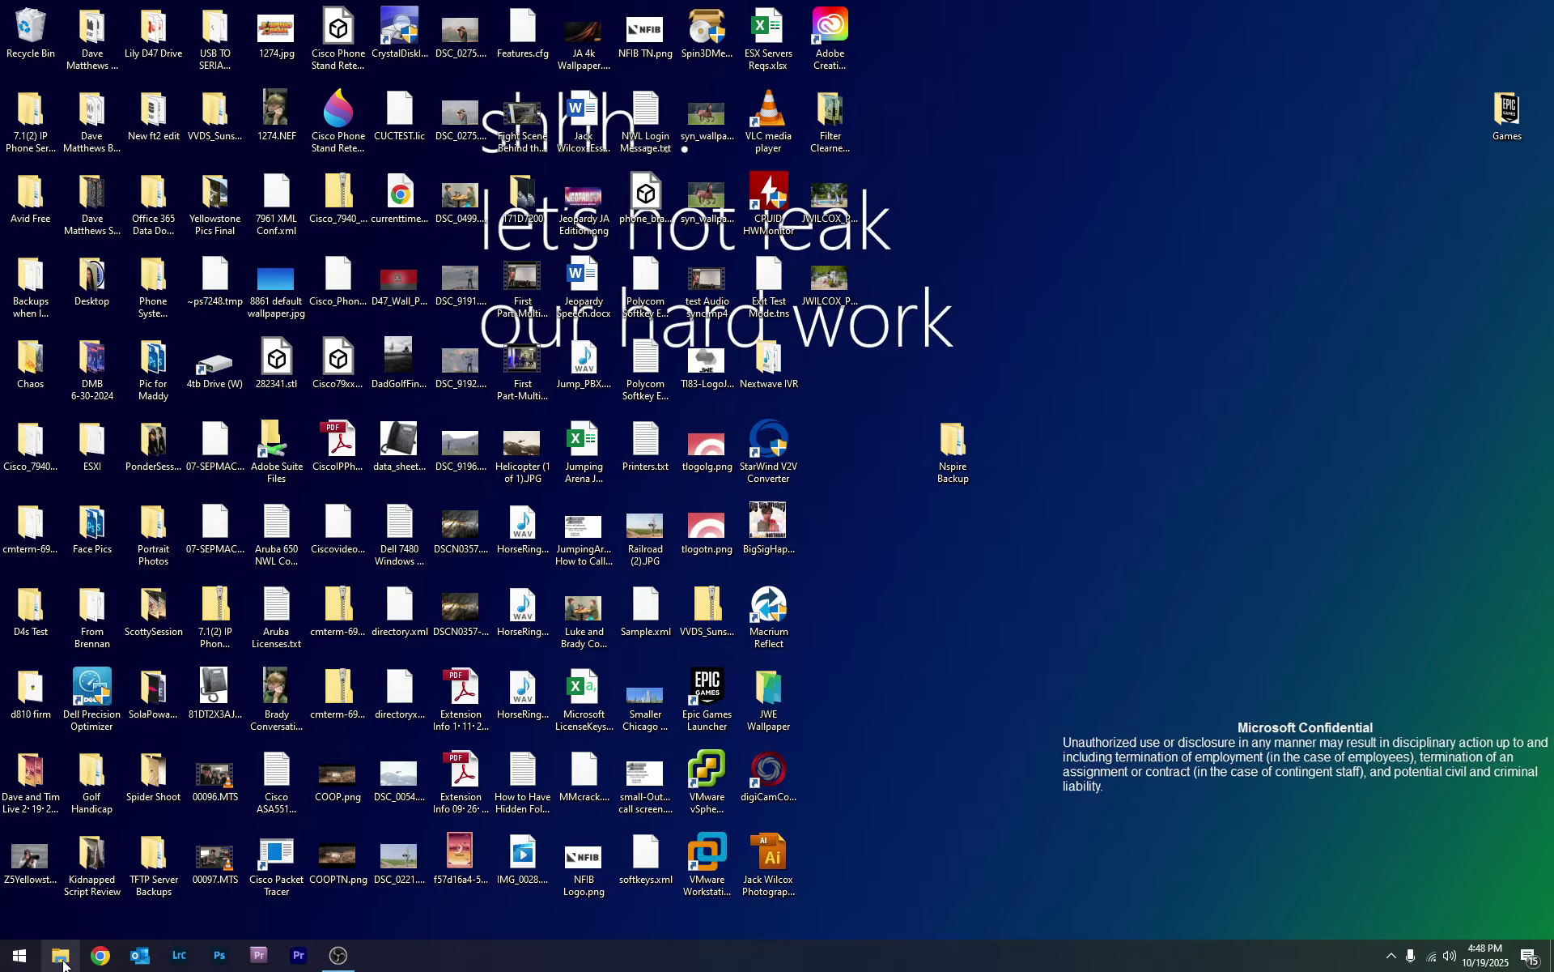
# - Open a File Explorer window and go to the 6tb (W:) drive
pyautogui.click(63, 963)
pyautogui.moveTo(604, 8); pyautogui.dragTo(471, 128)
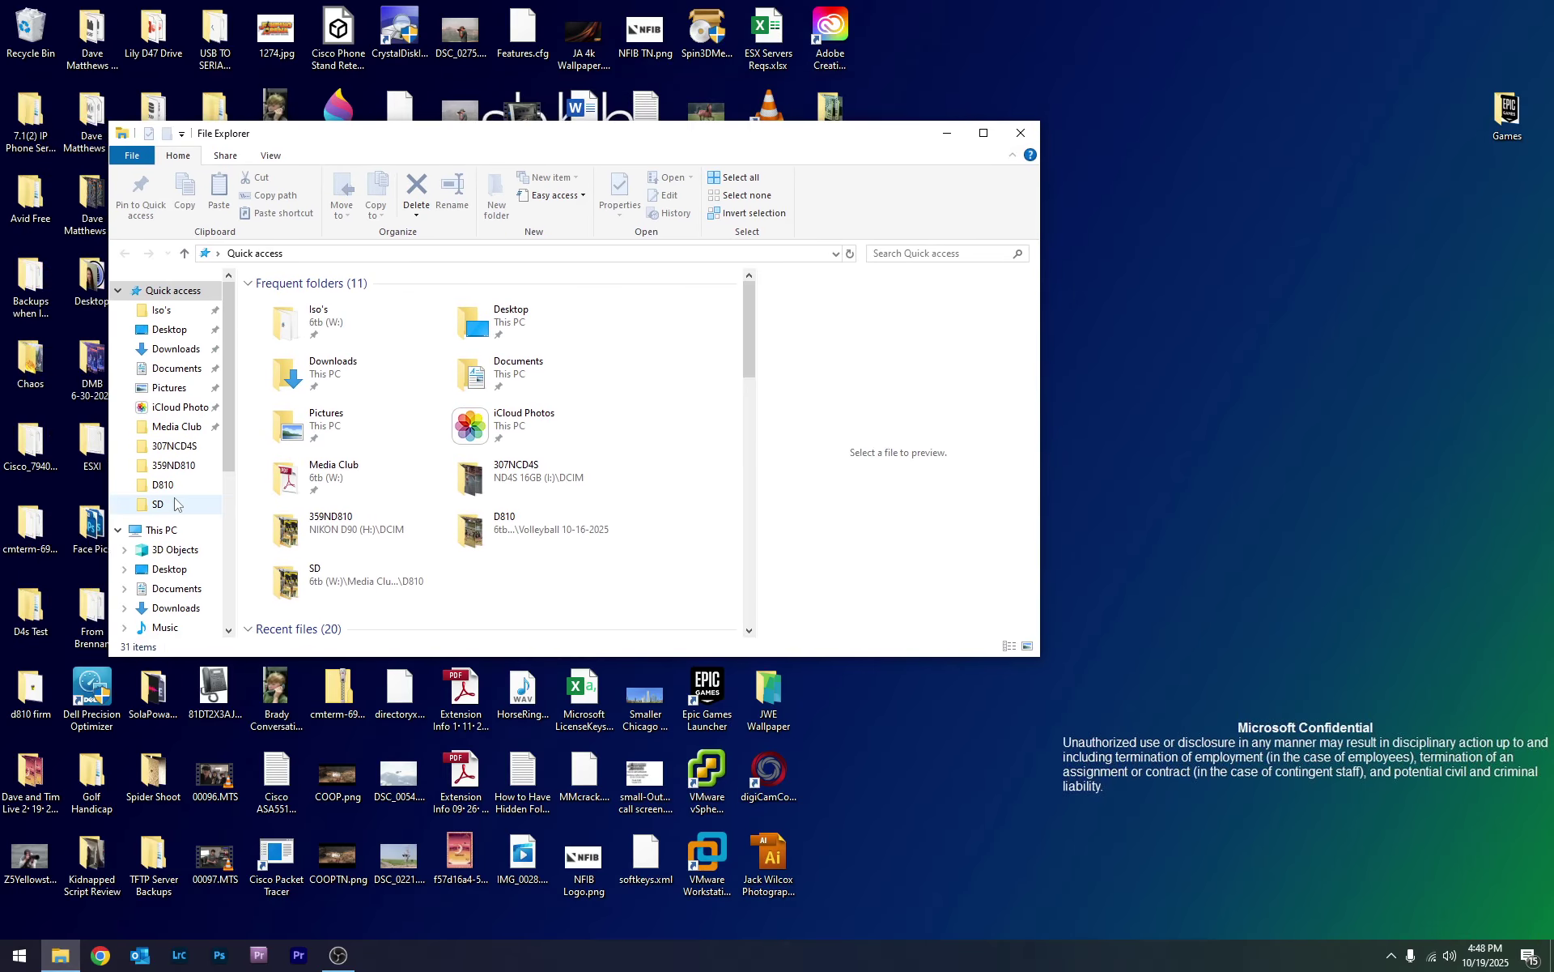
pyautogui.scroll(-2, 169, 485)
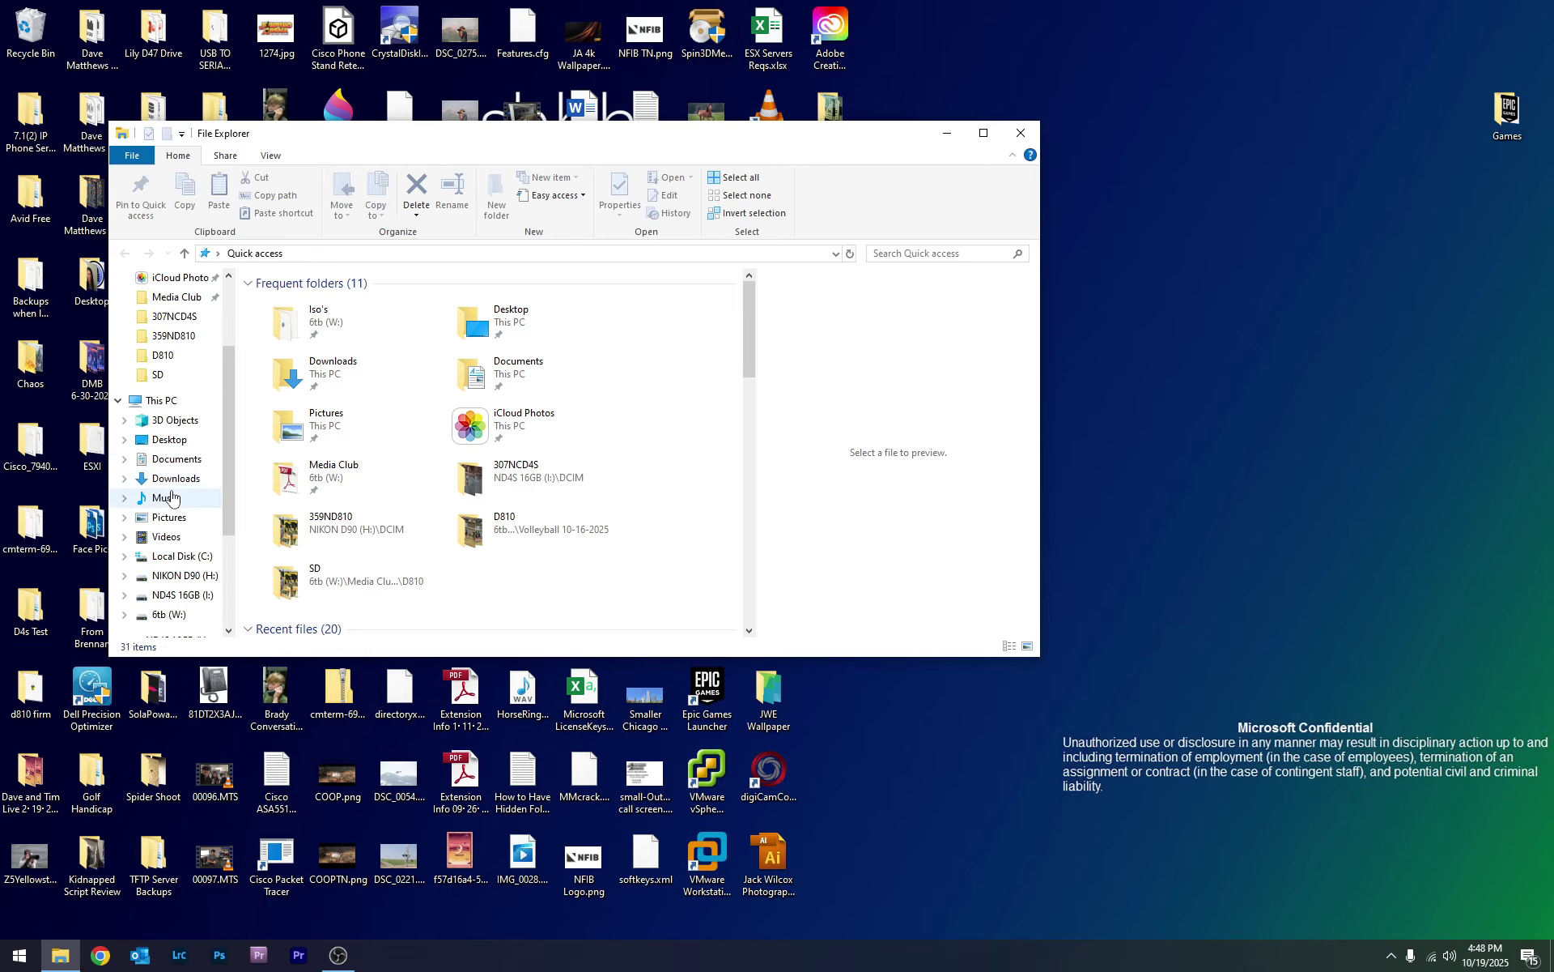
pyautogui.click(164, 401)
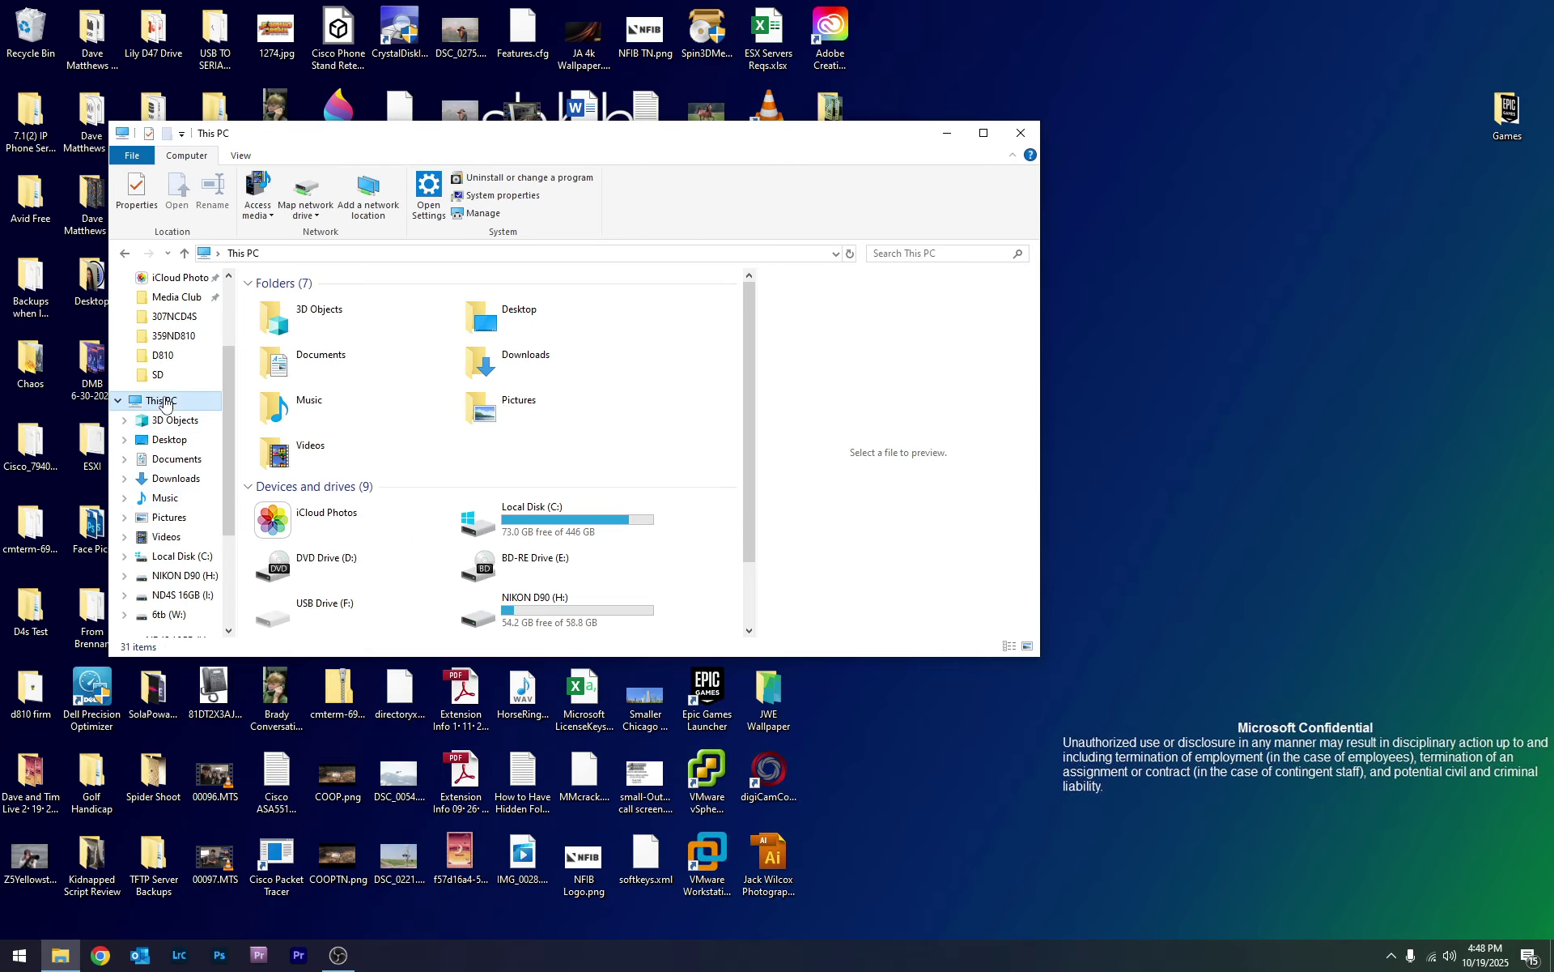
pyautogui.scroll(-2, 394, 397)
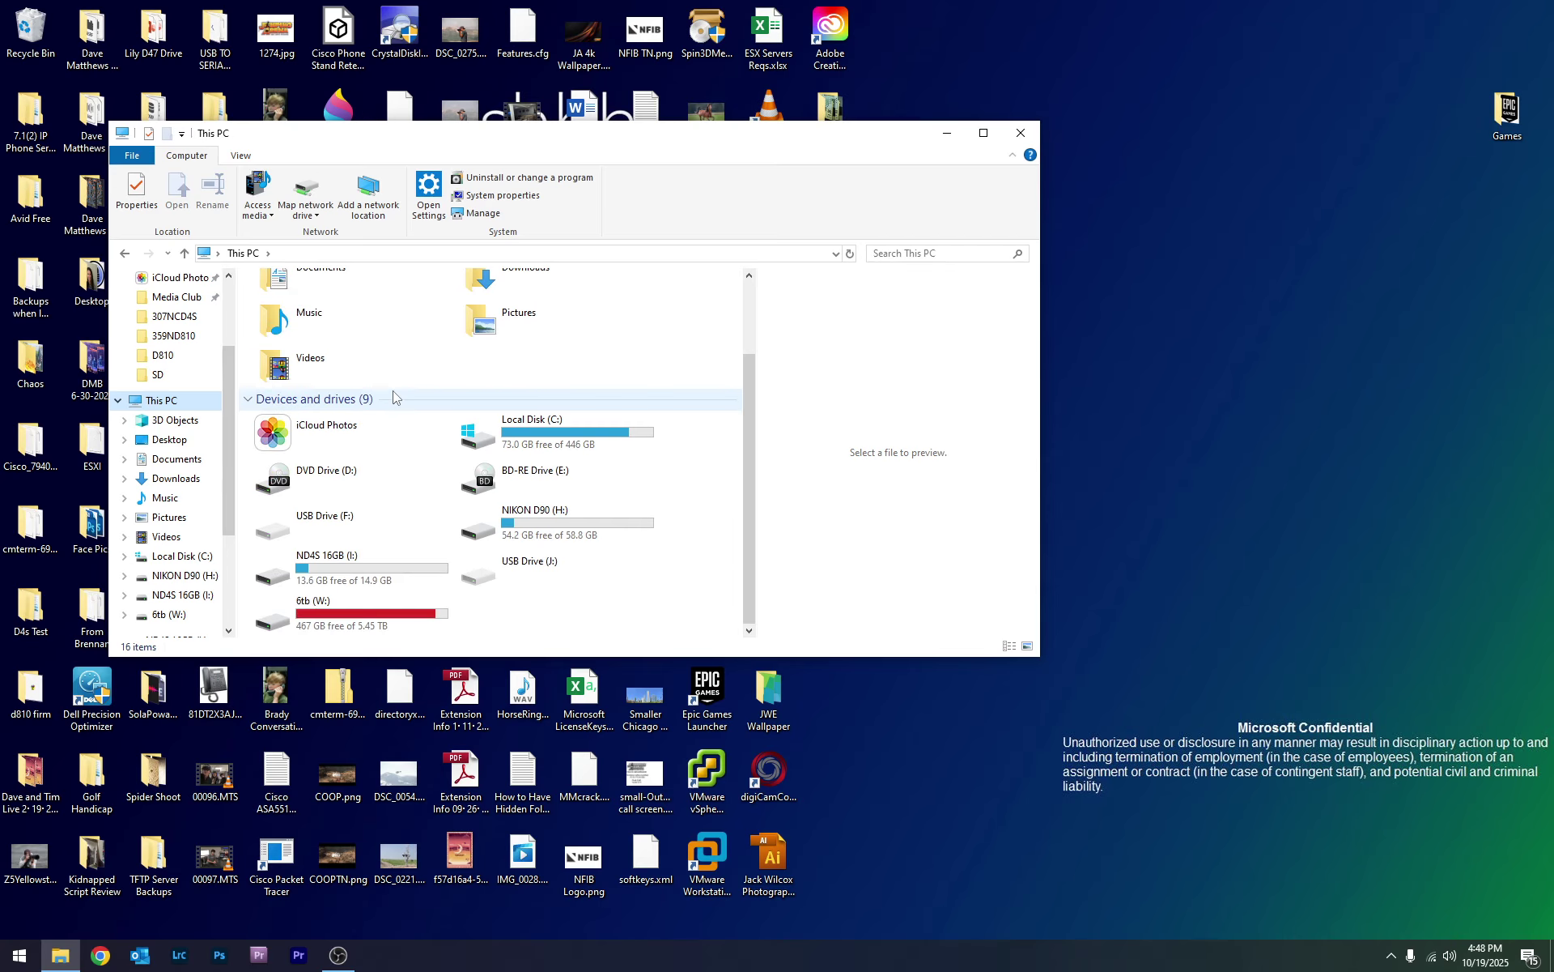
pyautogui.doubleClick(324, 615)
# - Find and open the Media Club folder on the 6tb (W:) drive
pyautogui.scroll(-5, 371, 453)
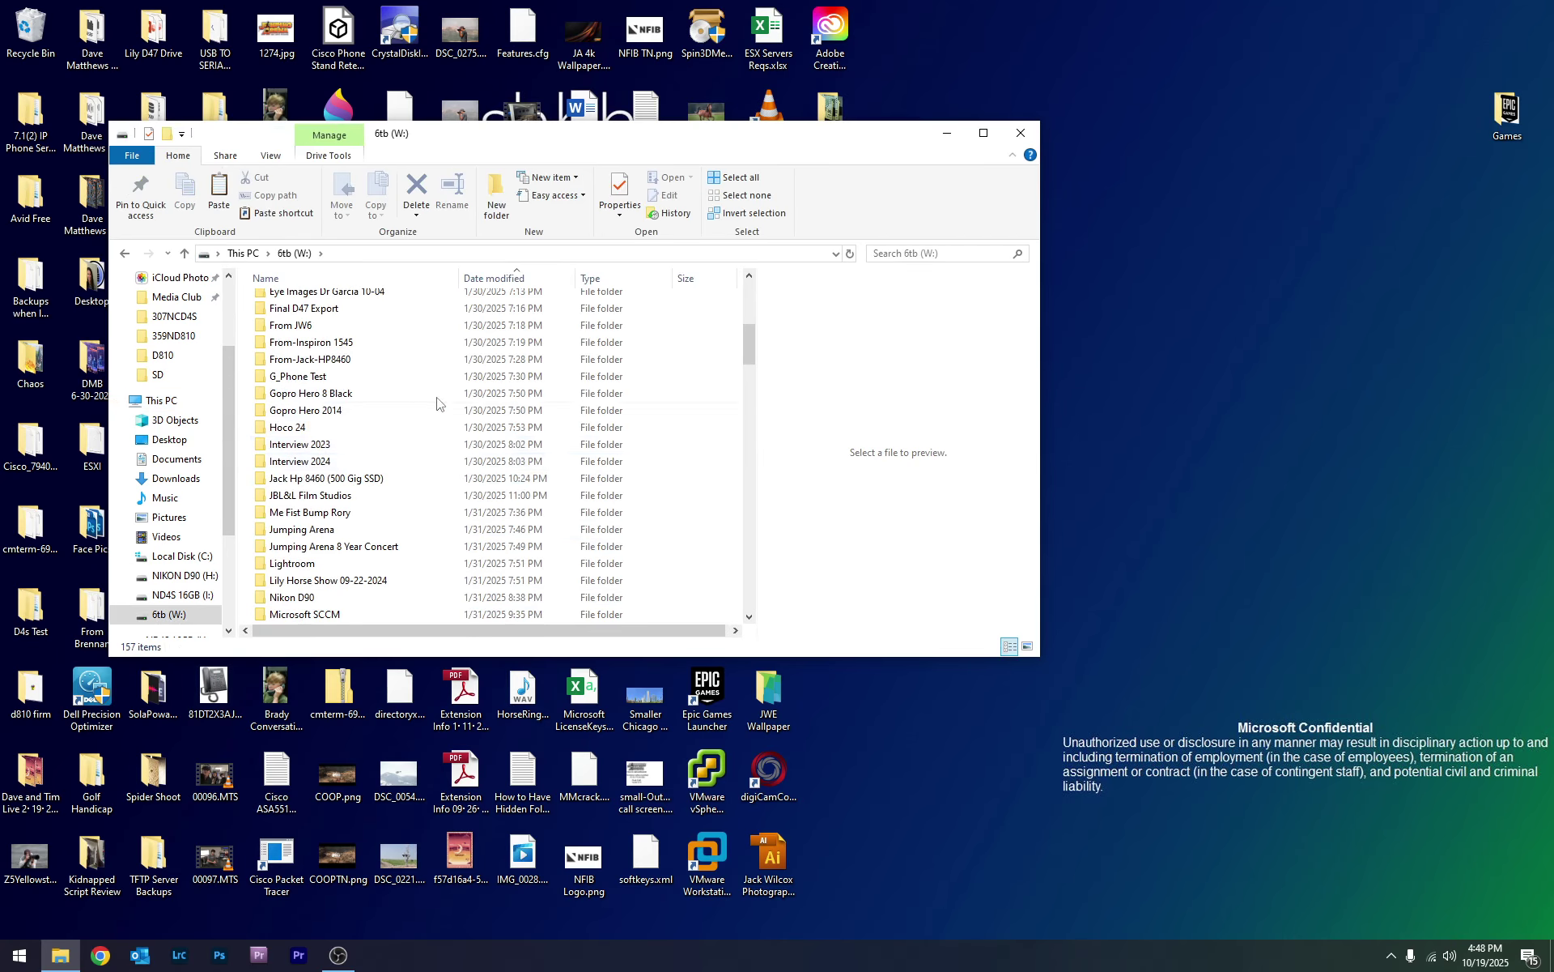
pyautogui.scroll(-1, 327, 387)
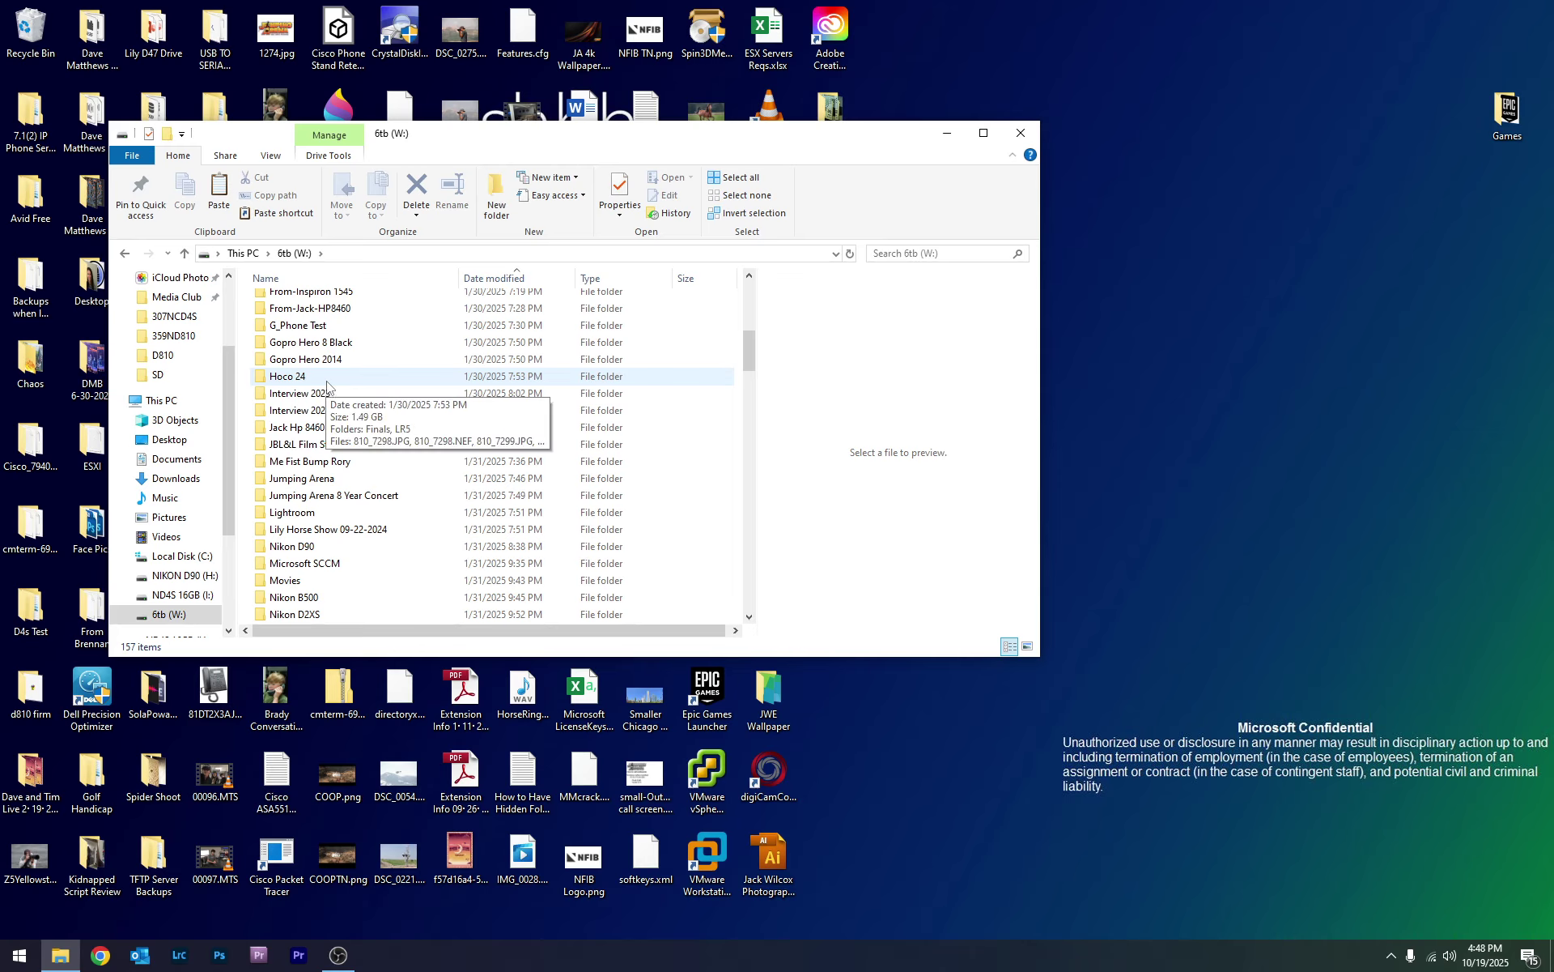
pyautogui.scroll(-3, 325, 376)
pyautogui.click(325, 377)
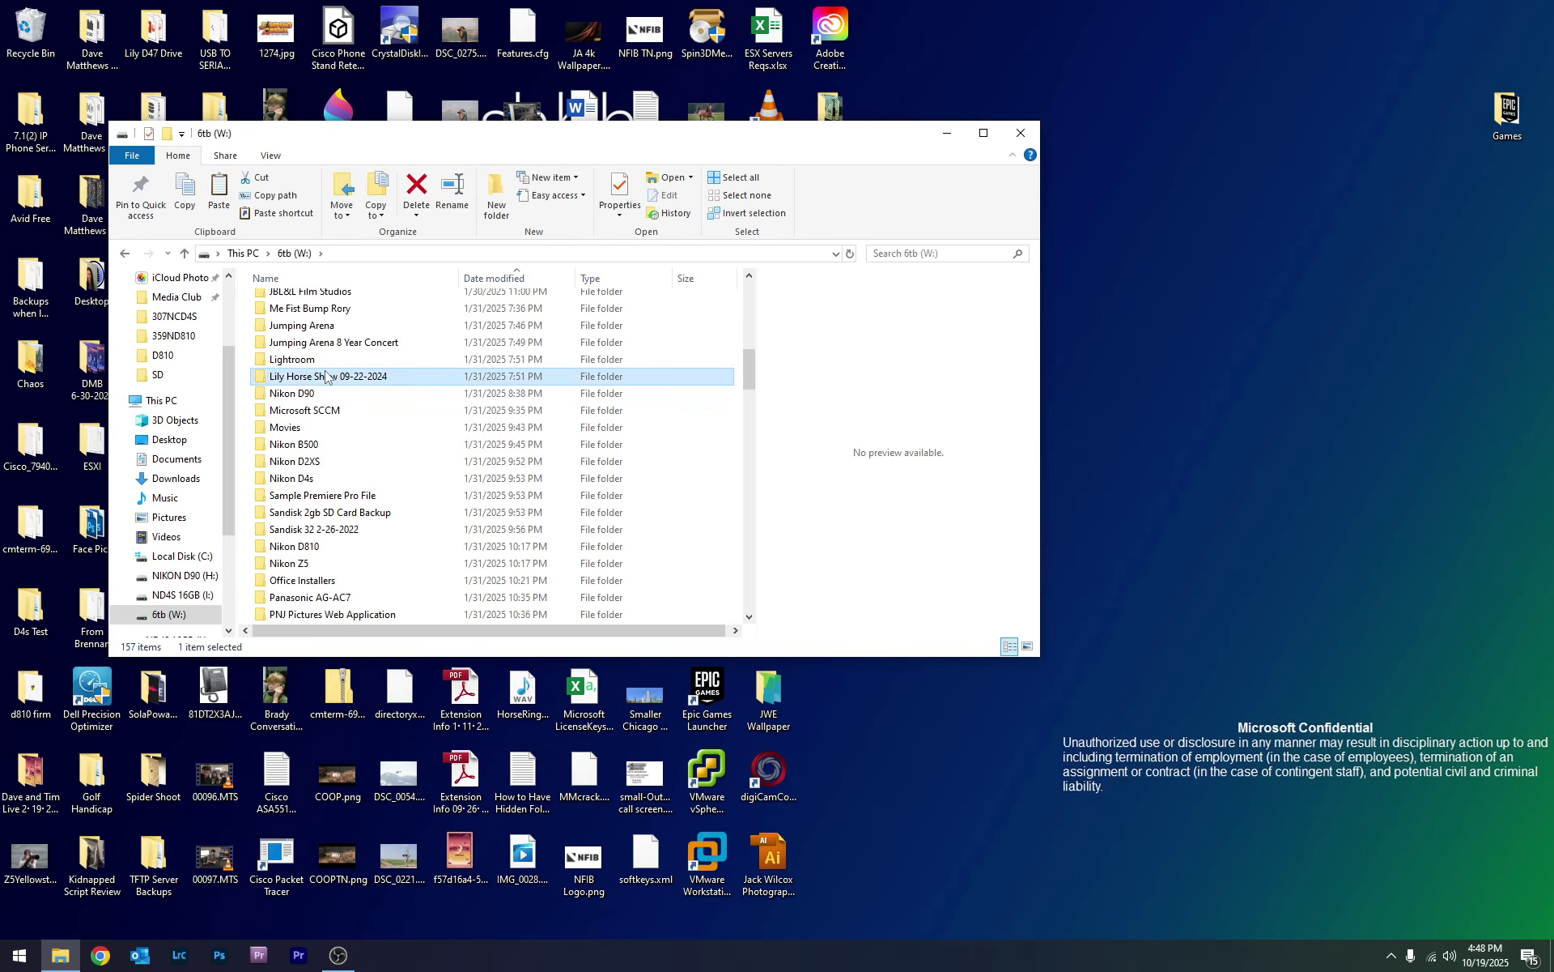
pyautogui.write('me')
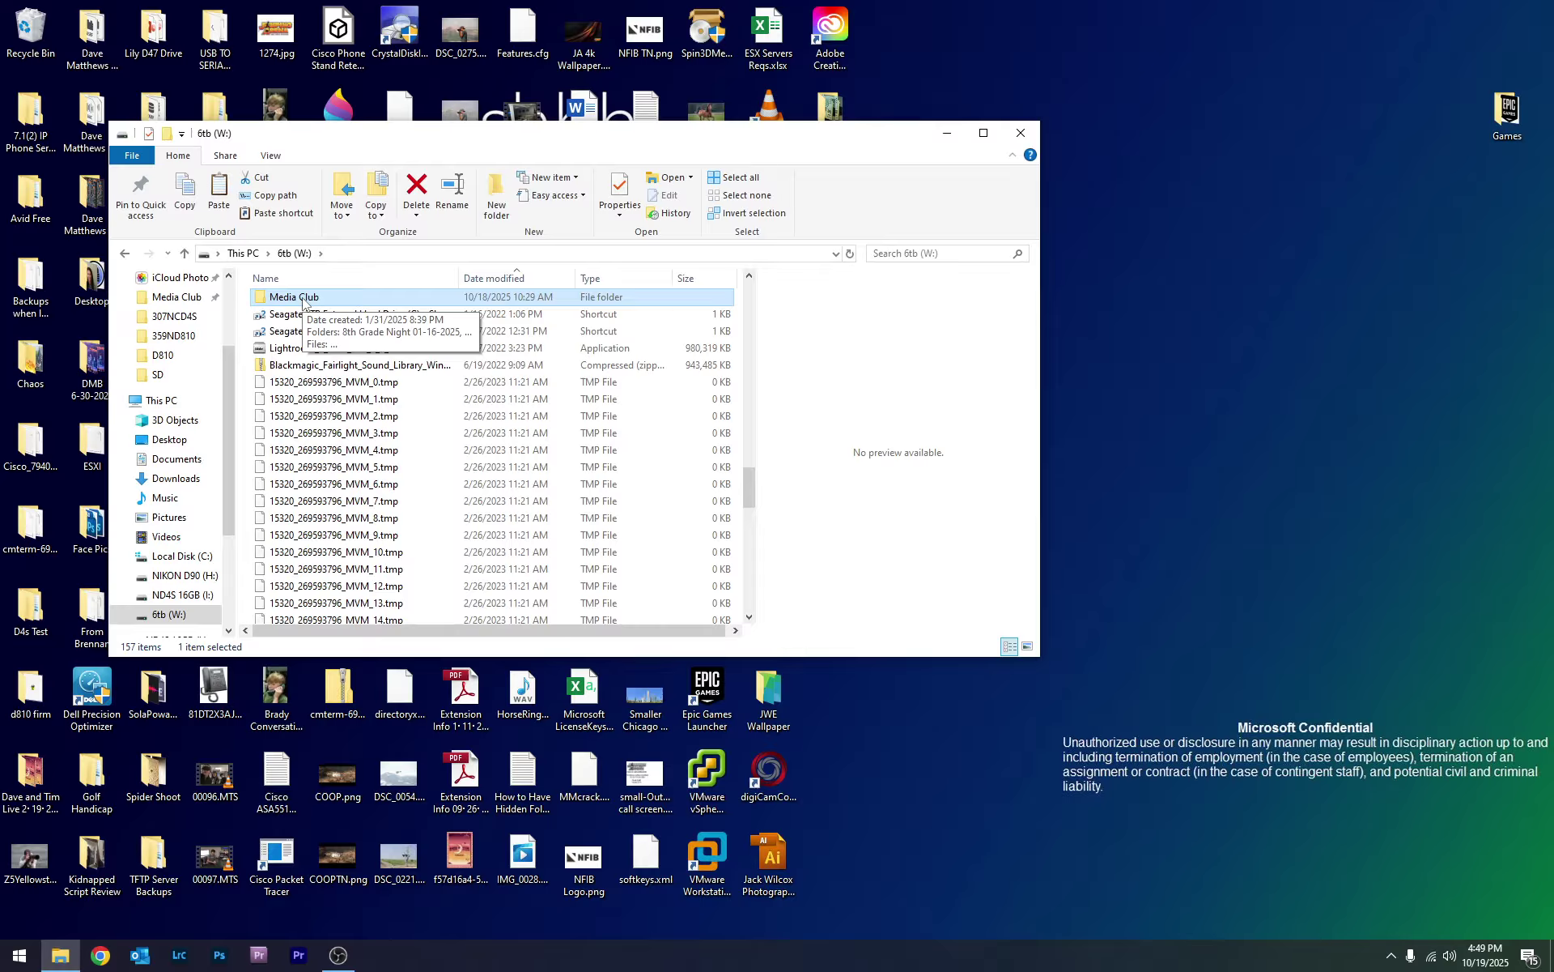
pyautogui.doubleClick(303, 301)
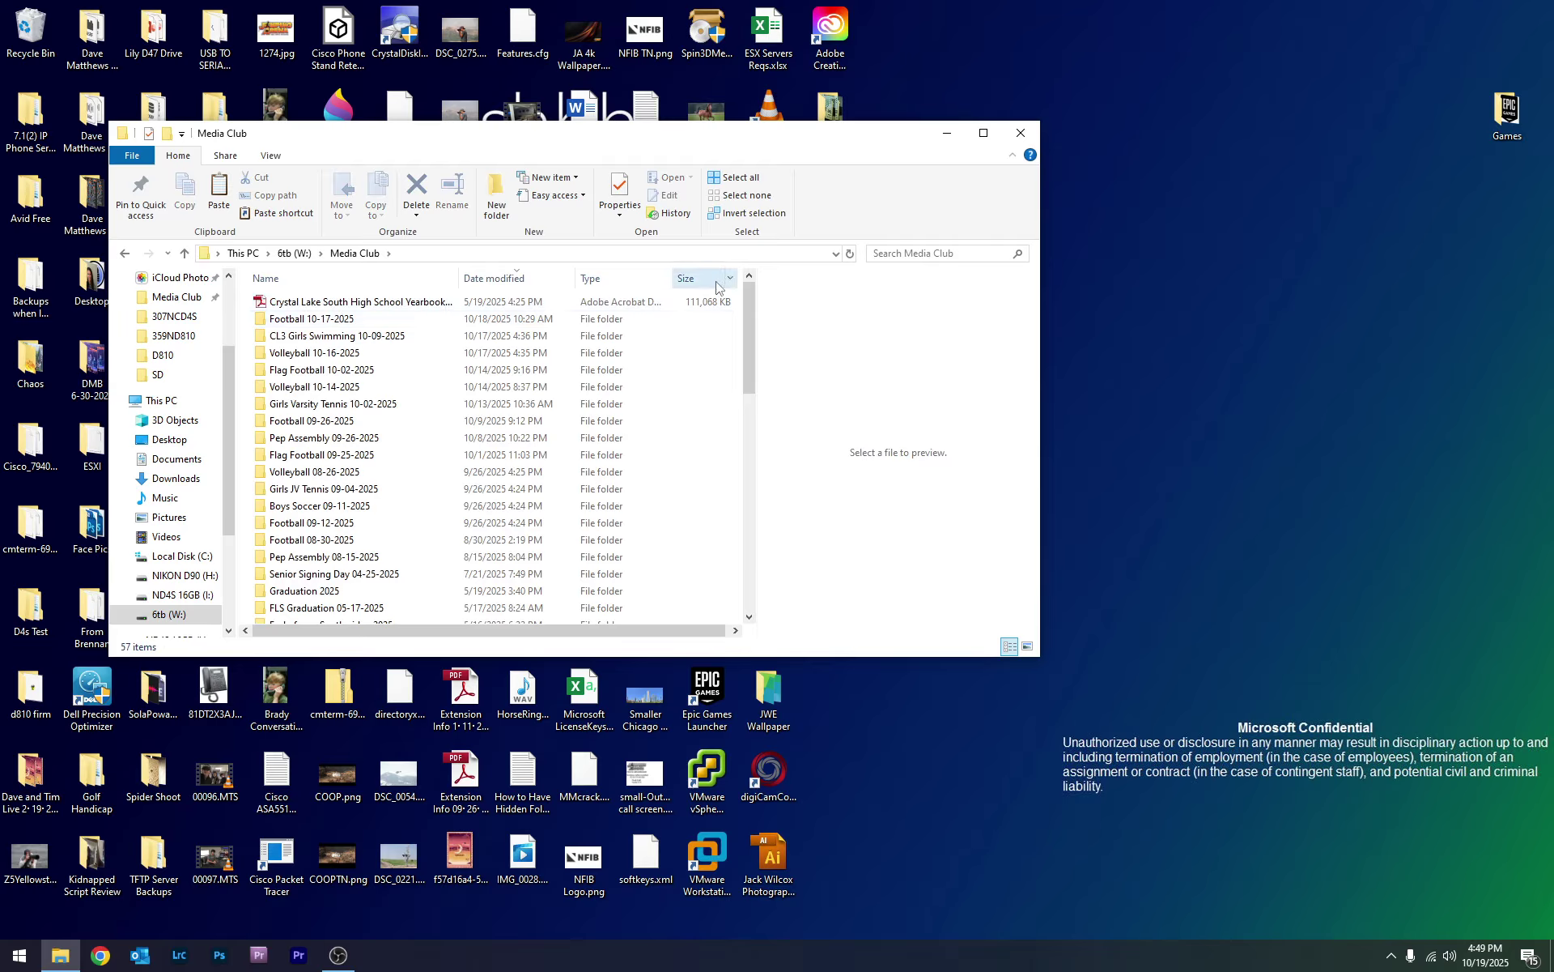
# - Create a folder named "Volleyball 10-19-2025" inside Media Club
pyautogui.moveTo(742, 305)
pyautogui.mouseDown()
pyautogui.moveTo(740, 593)
pyautogui.moveTo(712, 293)
pyautogui.mouseUp()
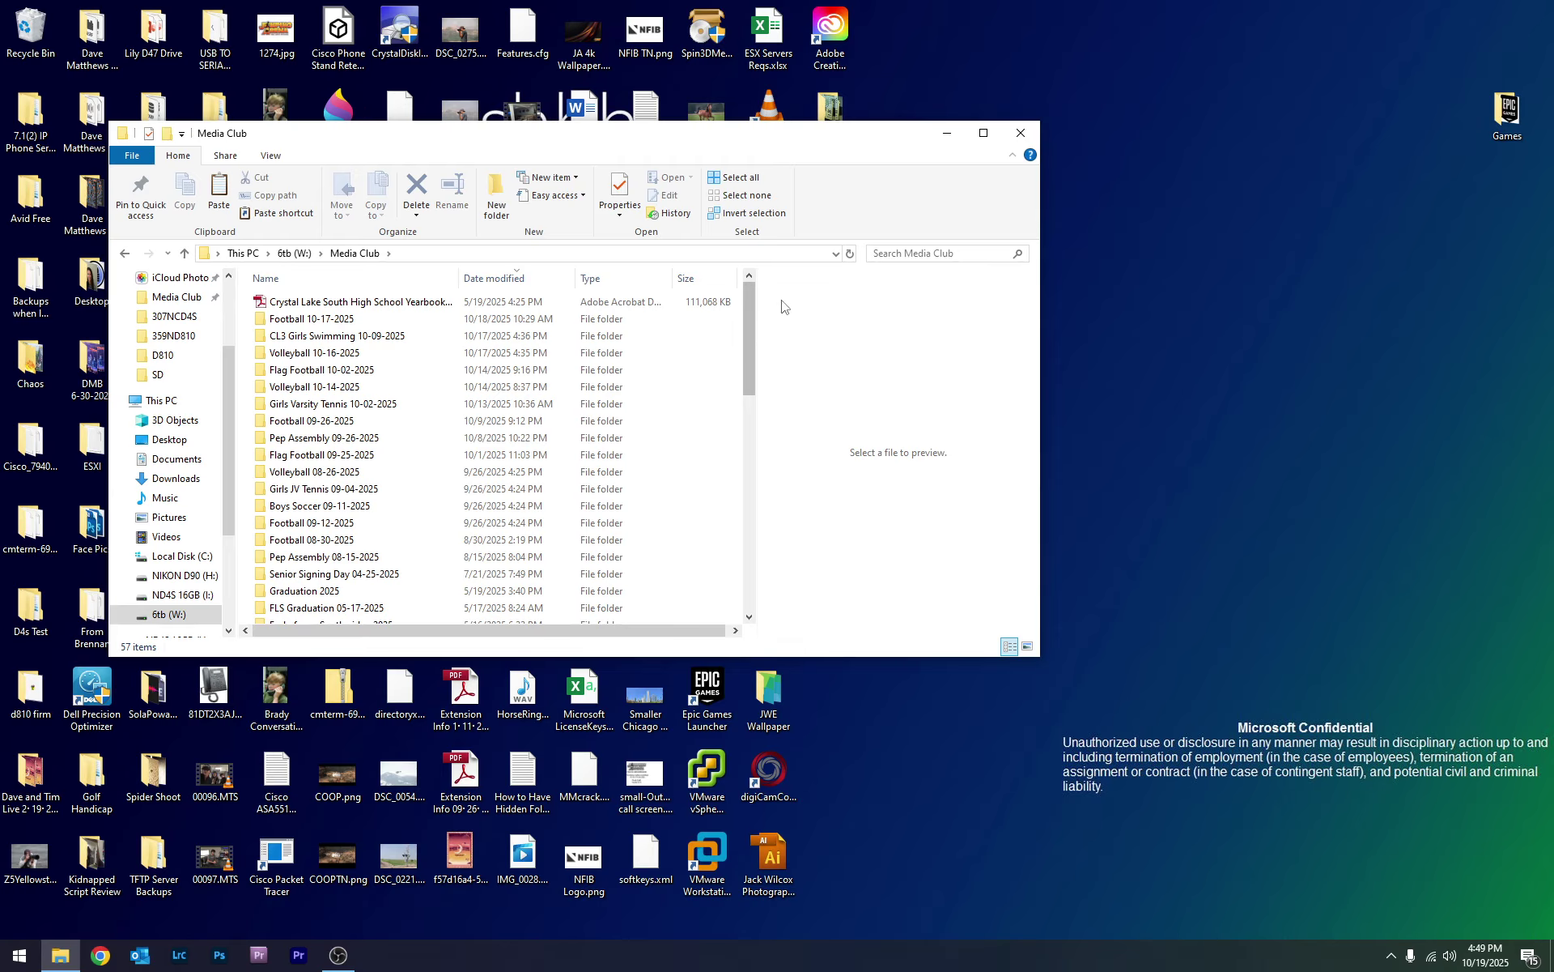
pyautogui.moveTo(749, 317)
pyautogui.mouseDown()
pyautogui.moveTo(765, 556)
pyautogui.moveTo(750, 307)
pyautogui.mouseUp()
pyautogui.rightClick(249, 322)
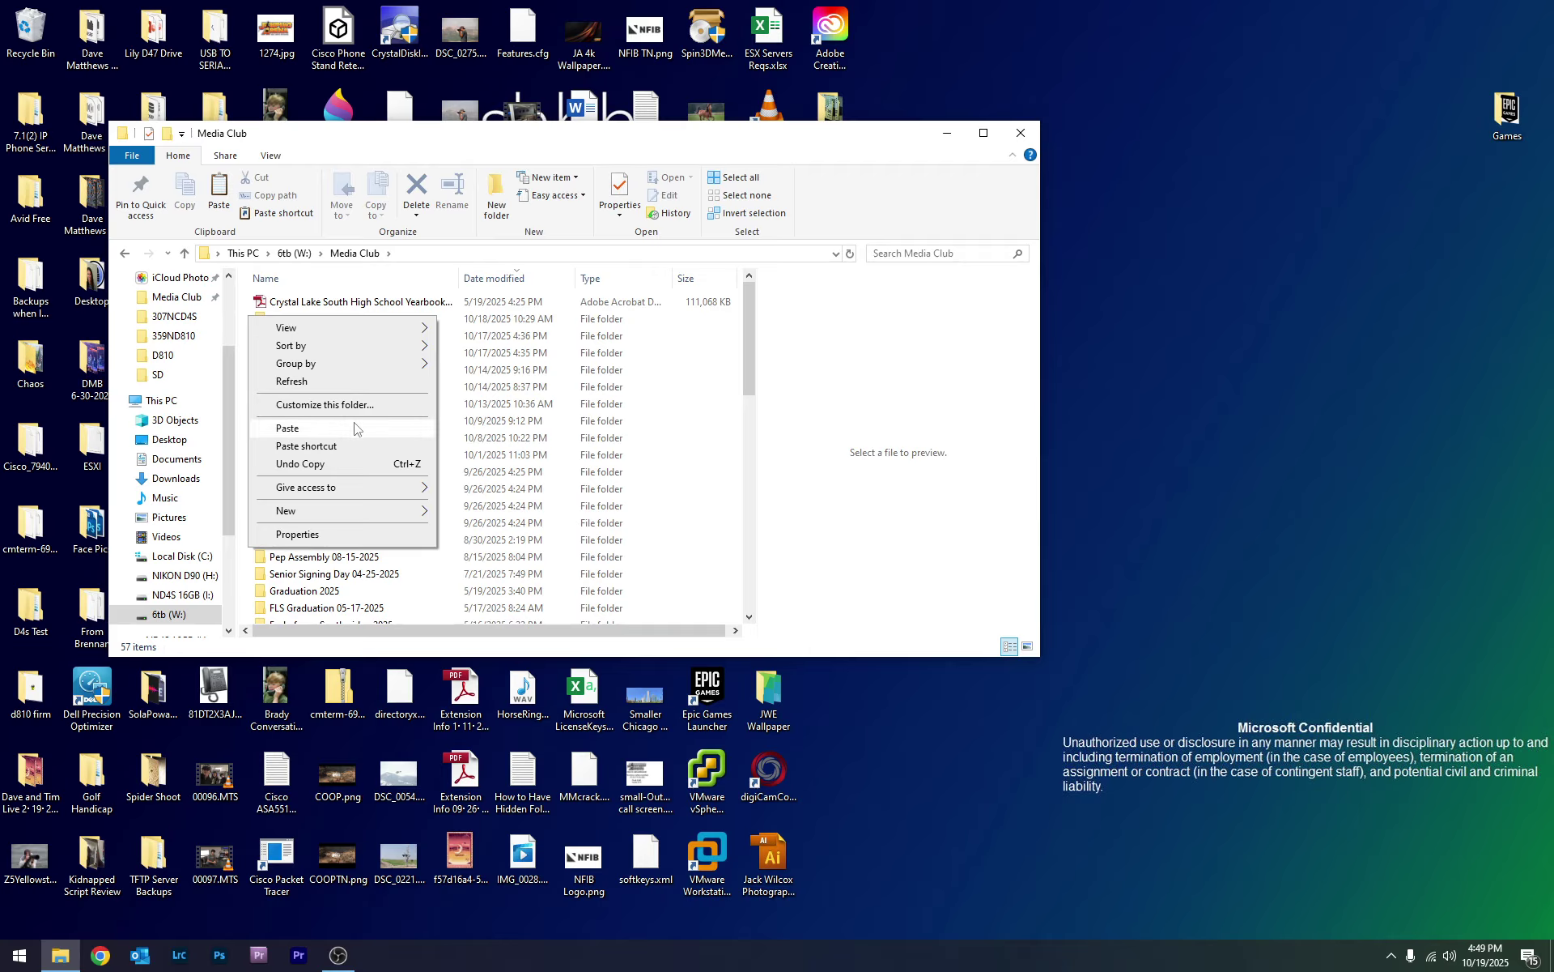
pyautogui.moveTo(314, 511)
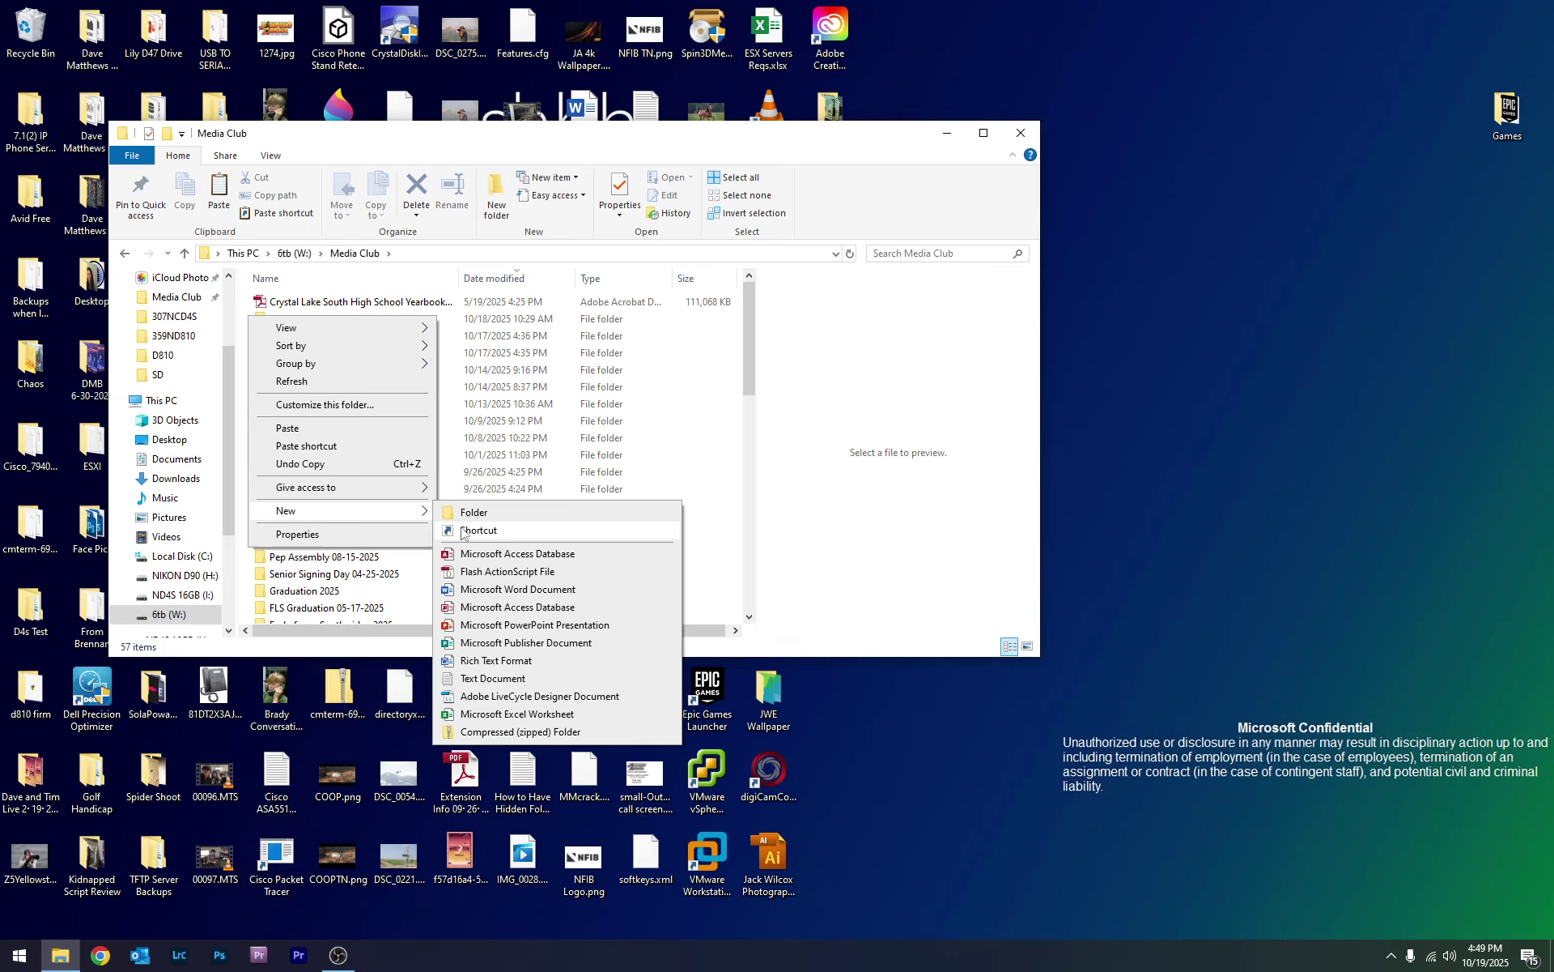
pyautogui.click(472, 513)
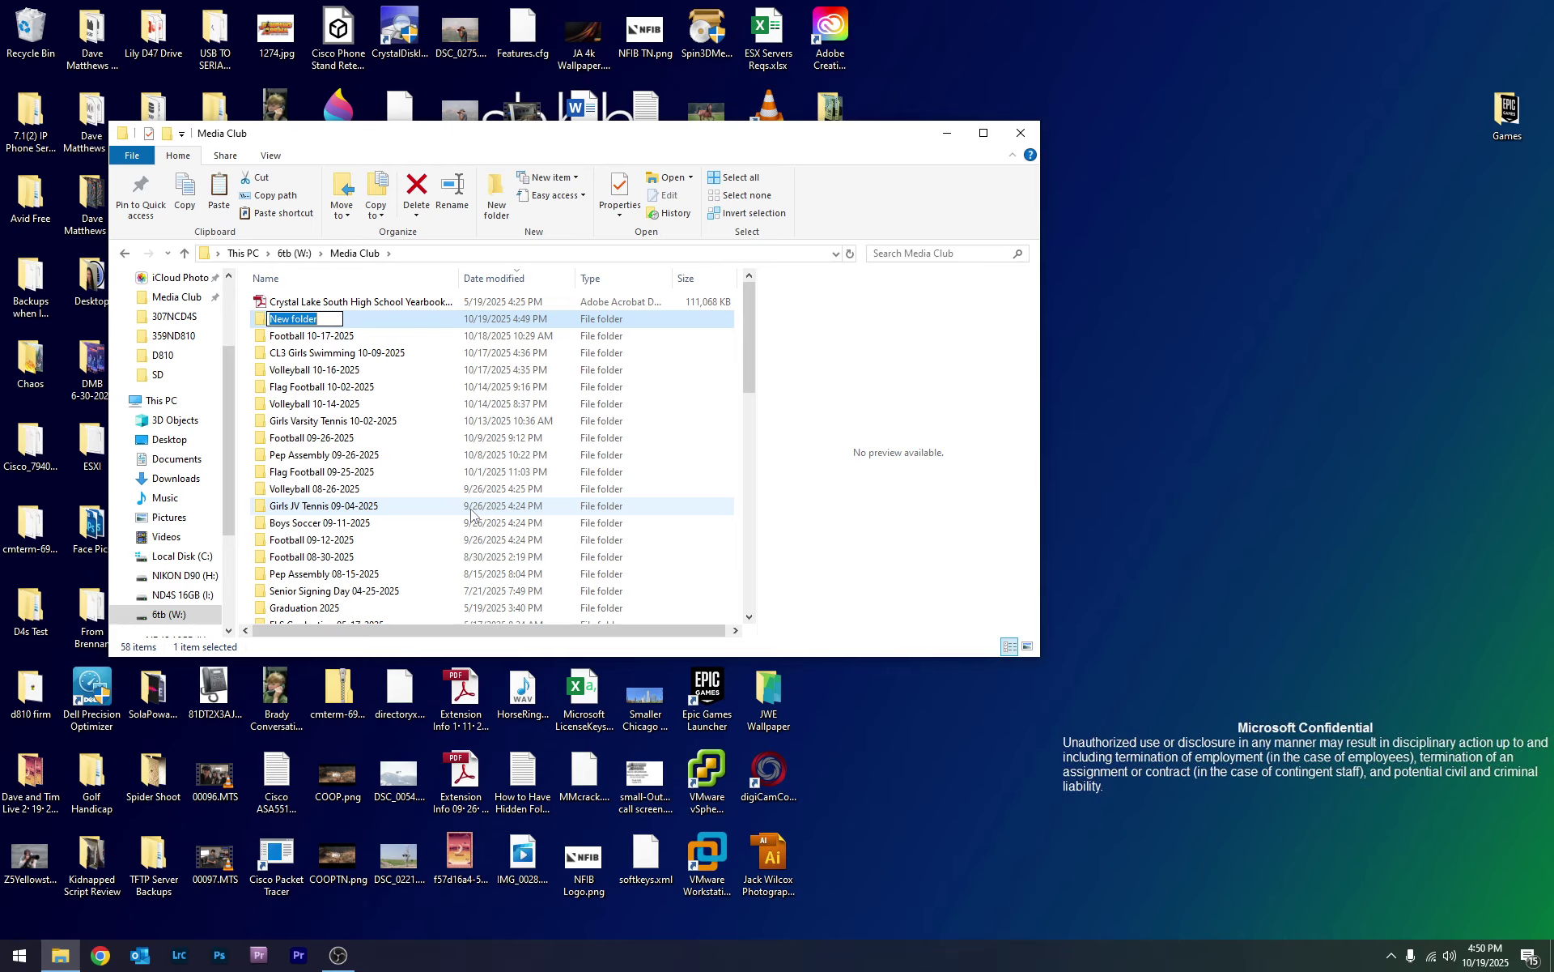
pyautogui.press('BackSpace')
pyautogui.write('Volleyball 10-19-2025')
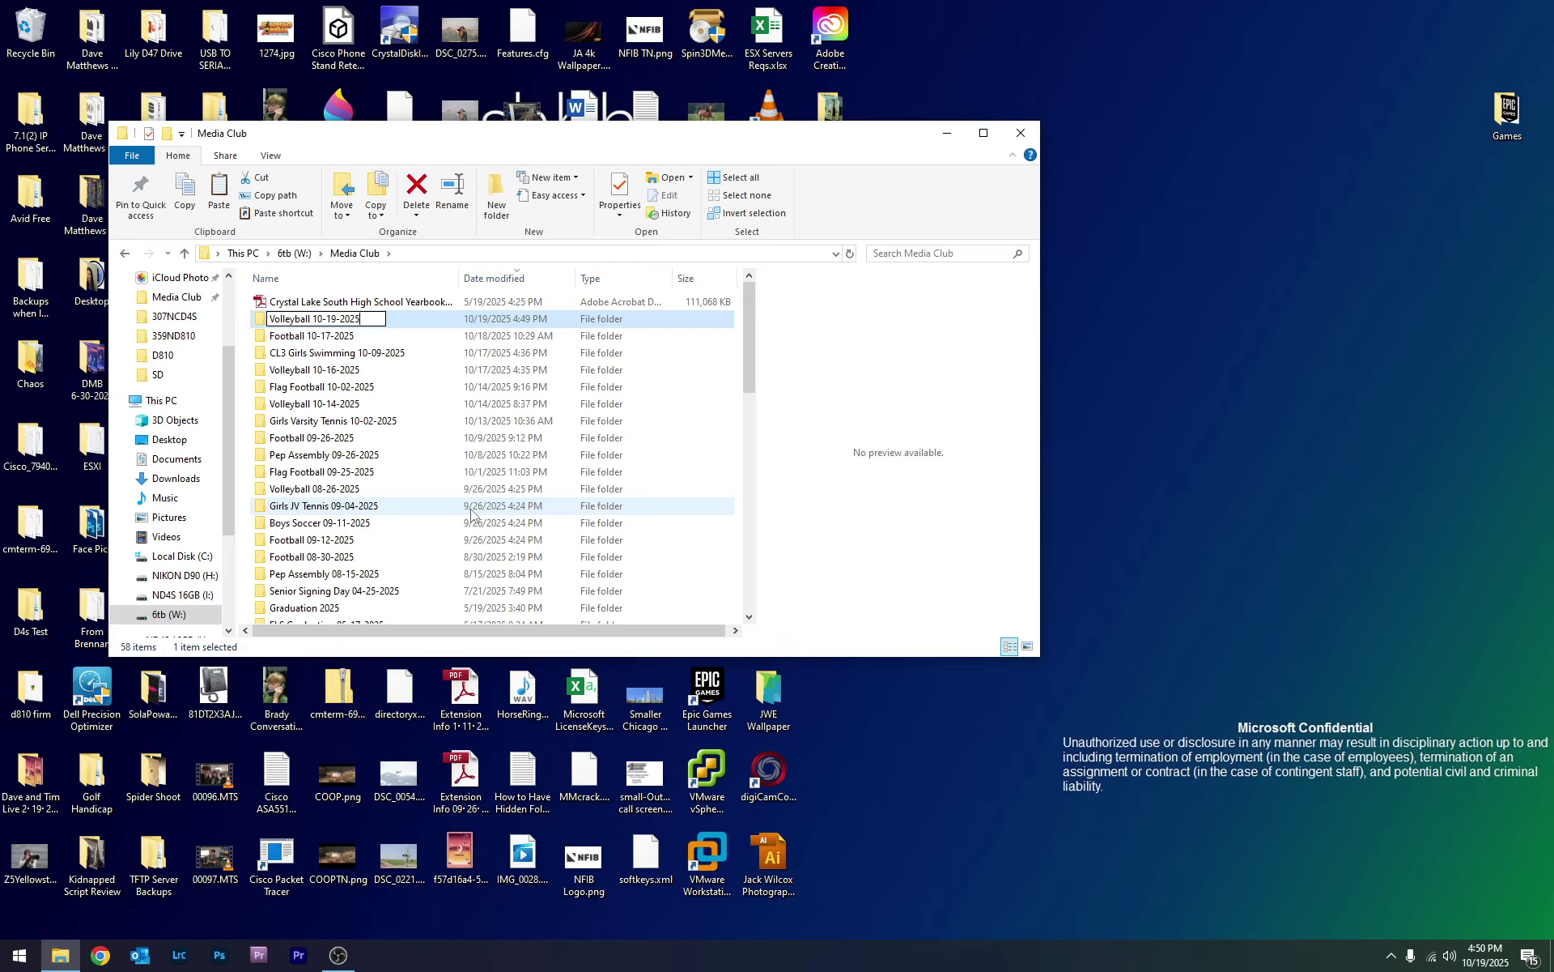
pyautogui.press('Return')
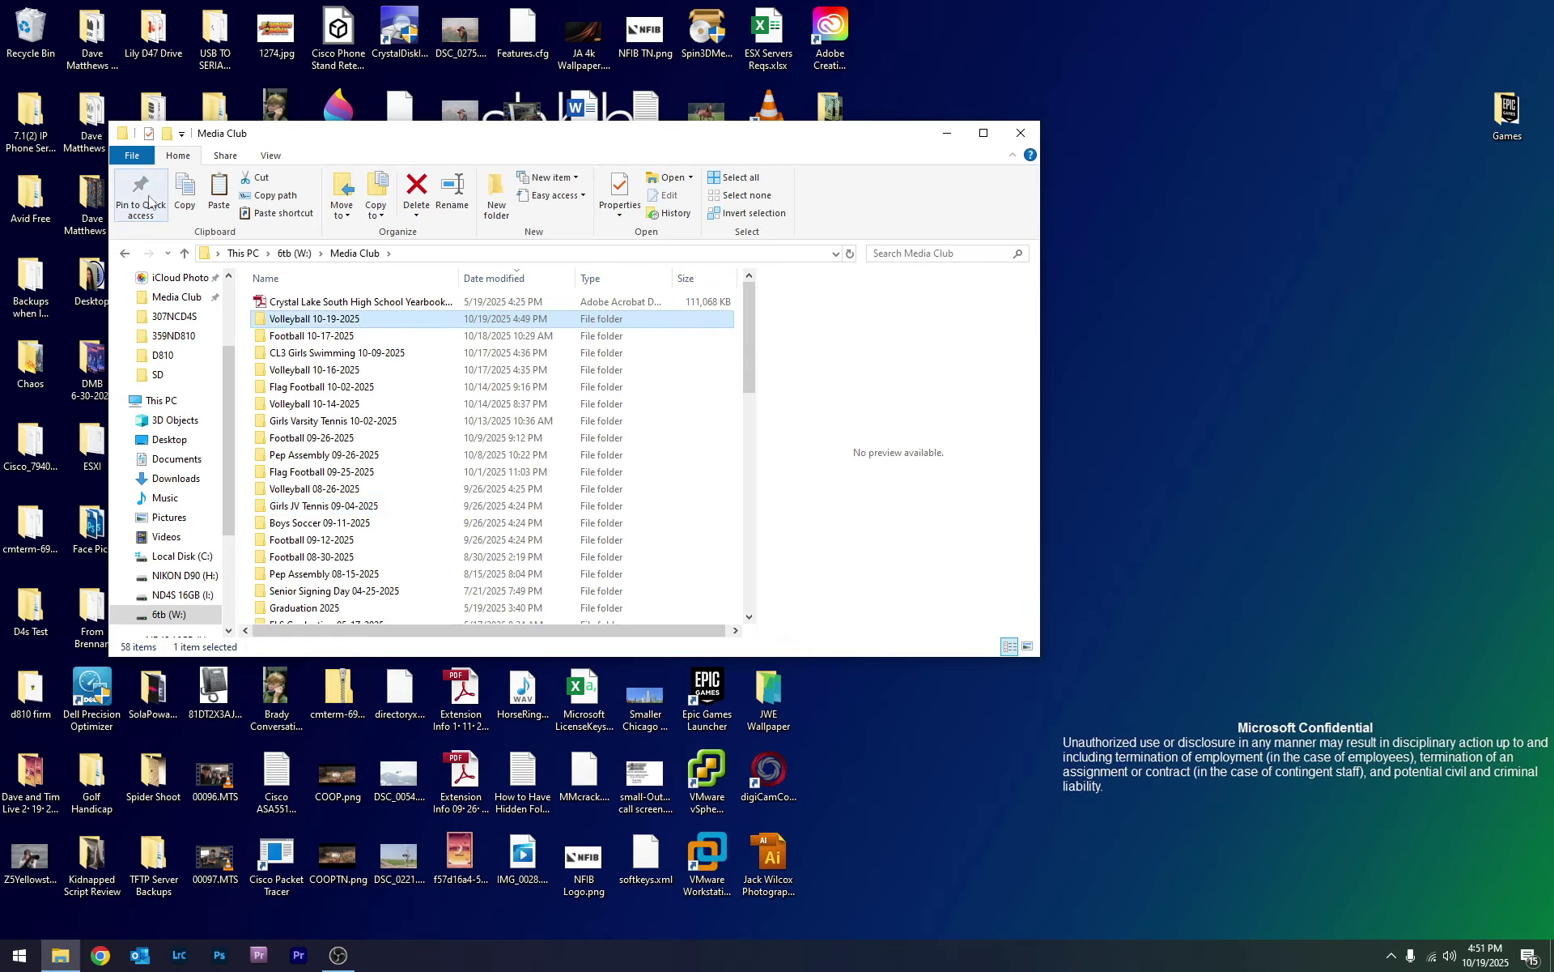
# - Create a subfolder named D4S inside the Volleyball 10-19-2025 folder
pyautogui.doubleClick(323, 320)
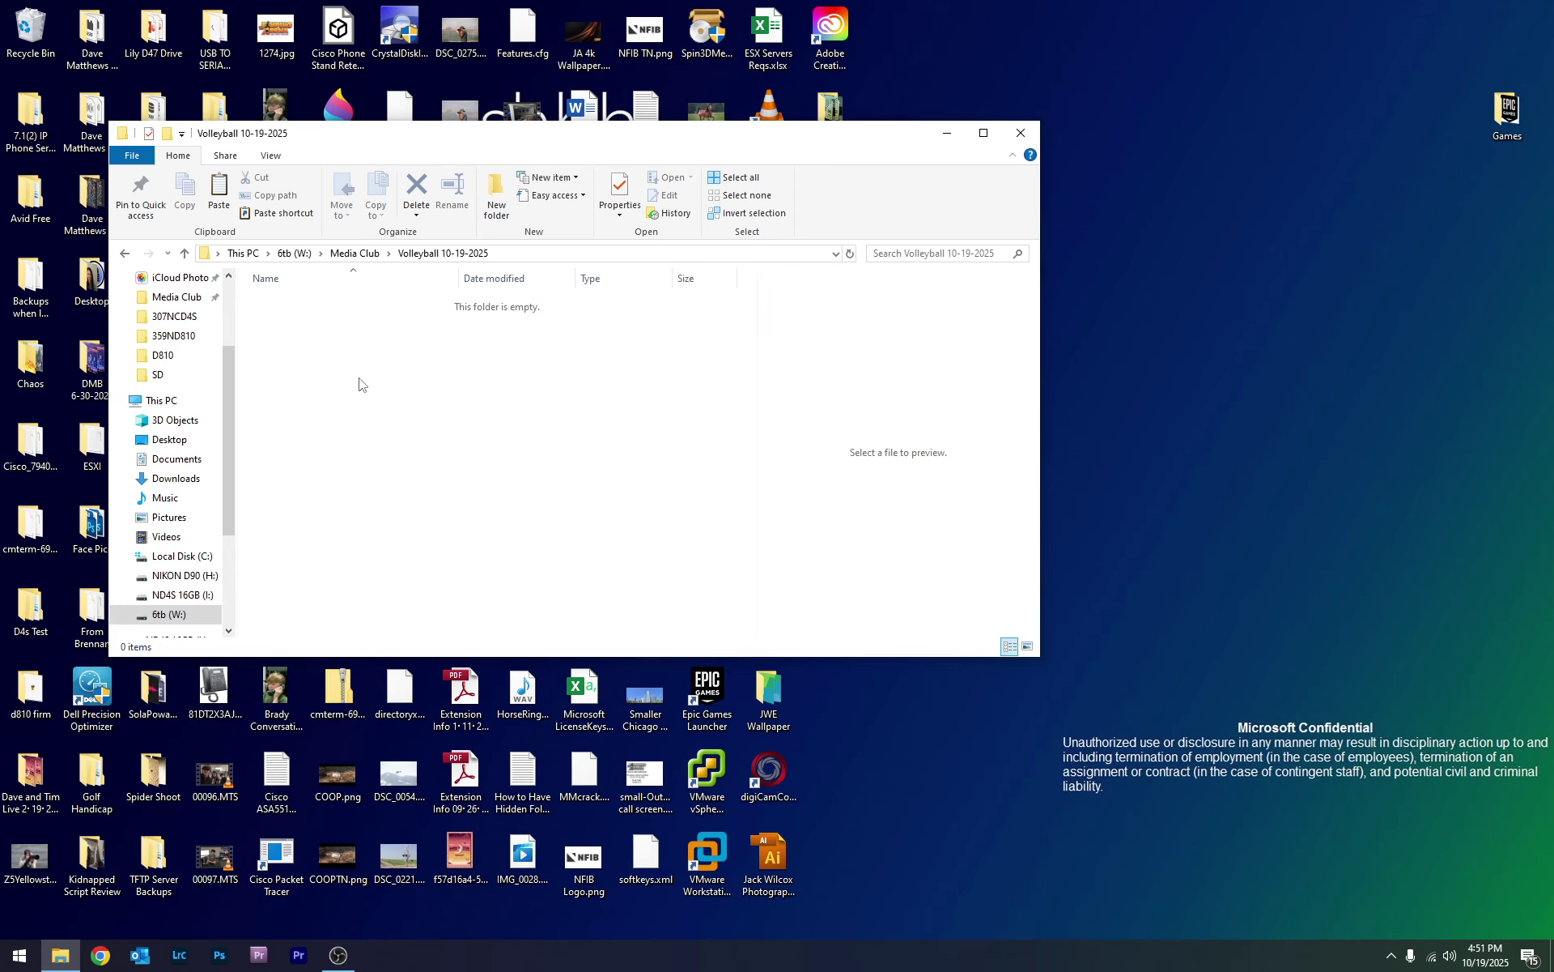
pyautogui.rightClick(398, 332)
pyautogui.moveTo(447, 528)
pyautogui.click(624, 528)
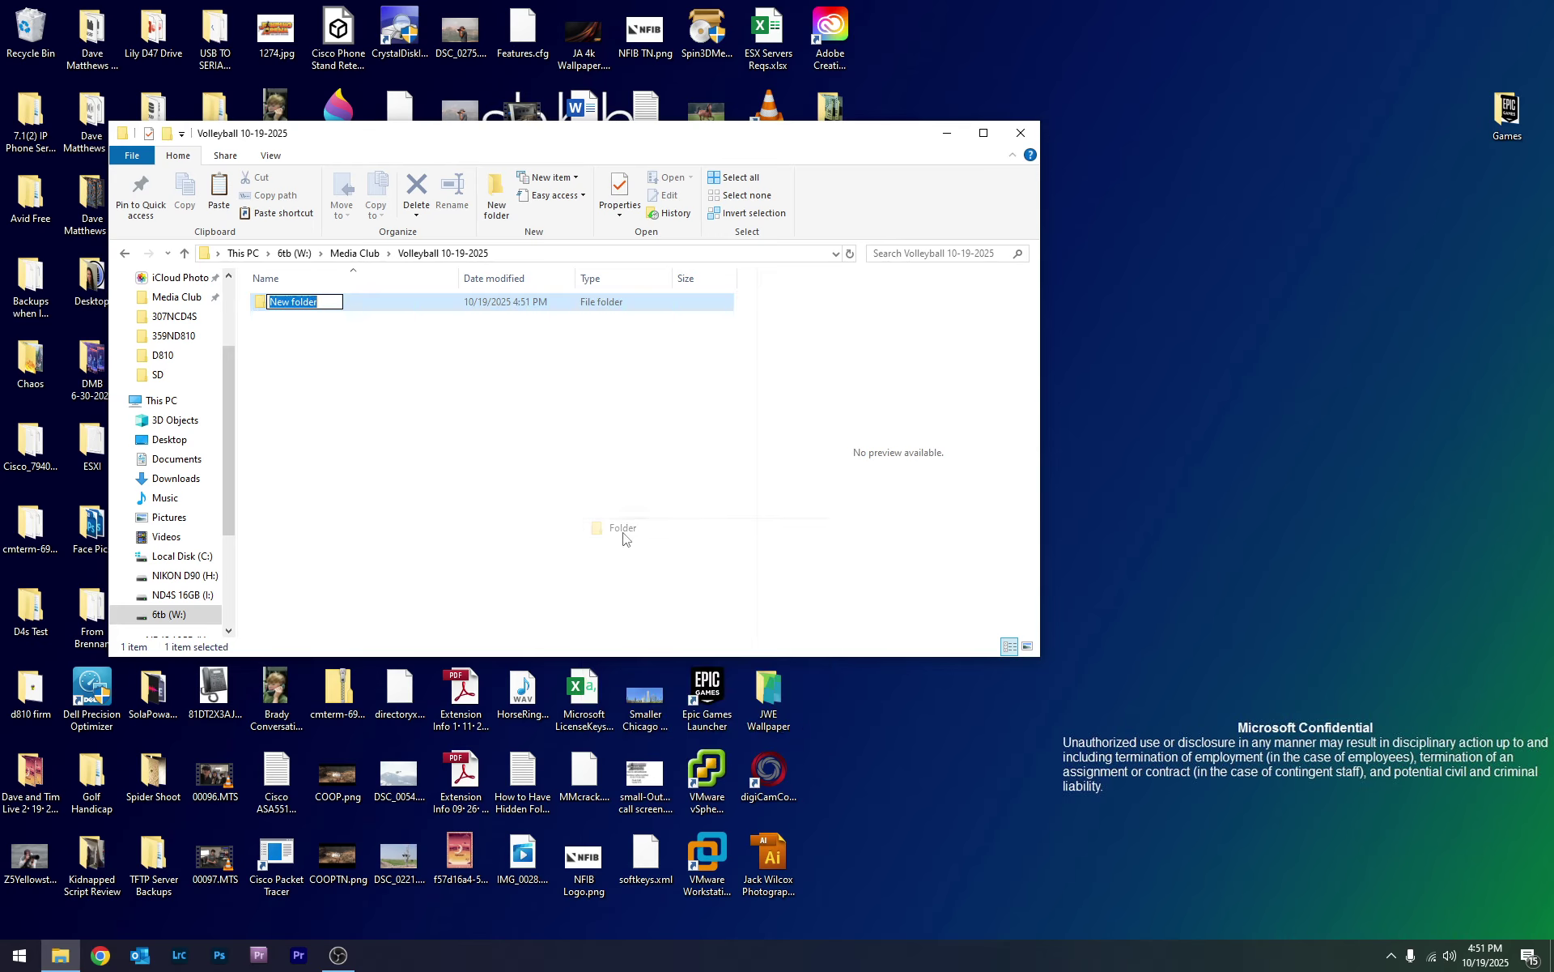
pyautogui.write('D4S')
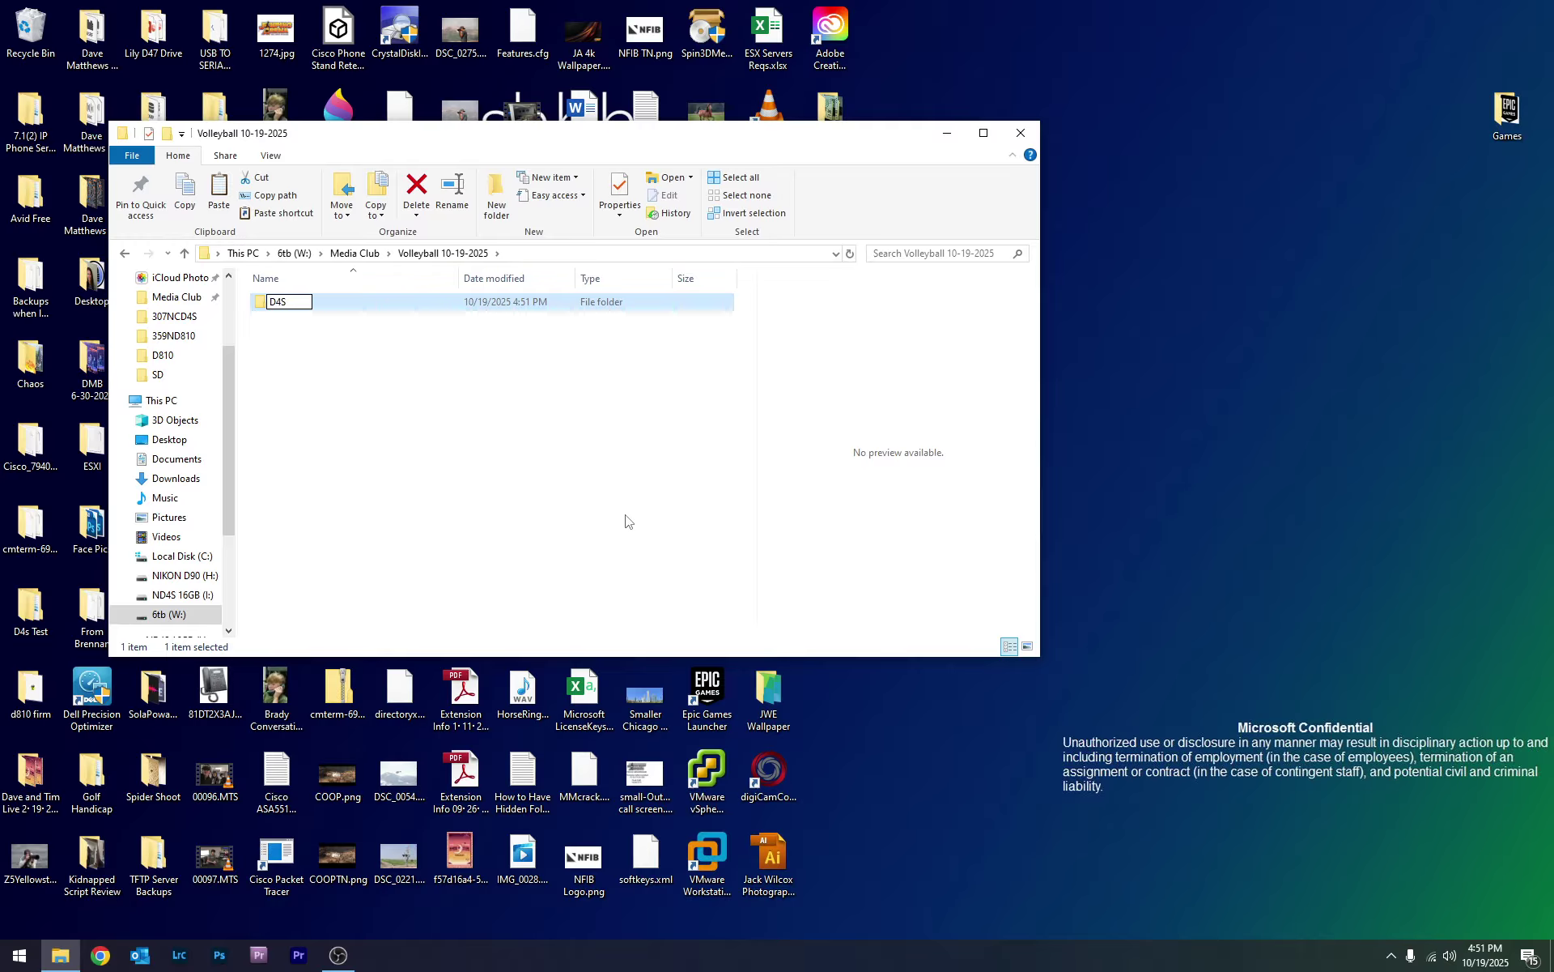
pyautogui.press('Return')
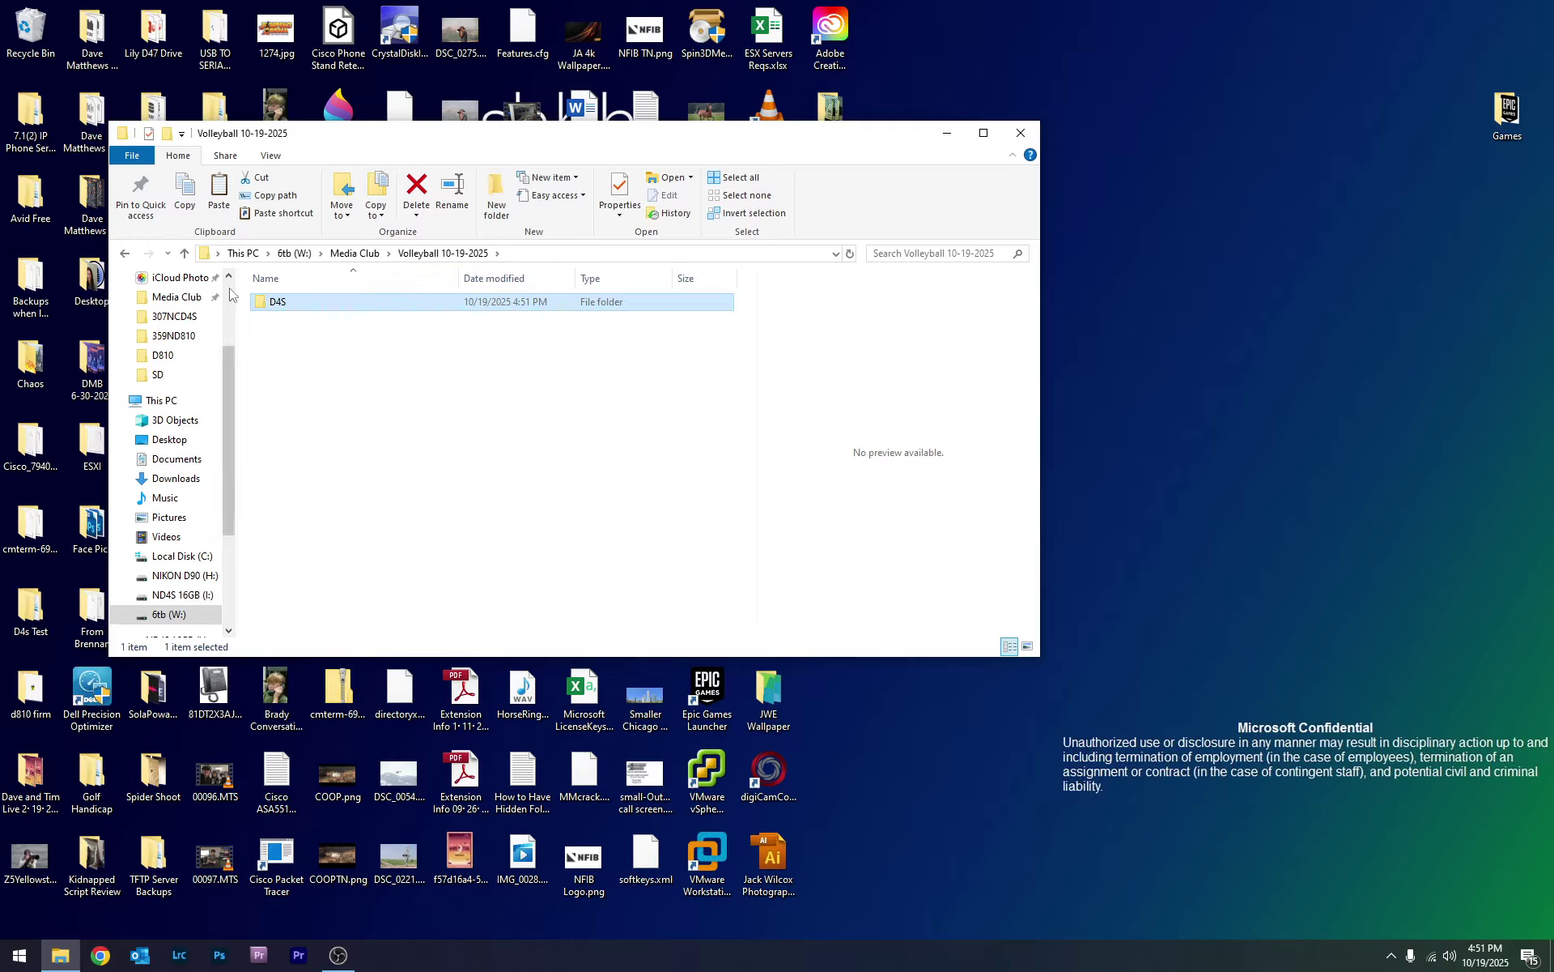
pyautogui.doubleClick(285, 303)
pyautogui.press('BackSpace')
# - Create a second subfolder named D810 beside D4S
pyautogui.click(299, 343)
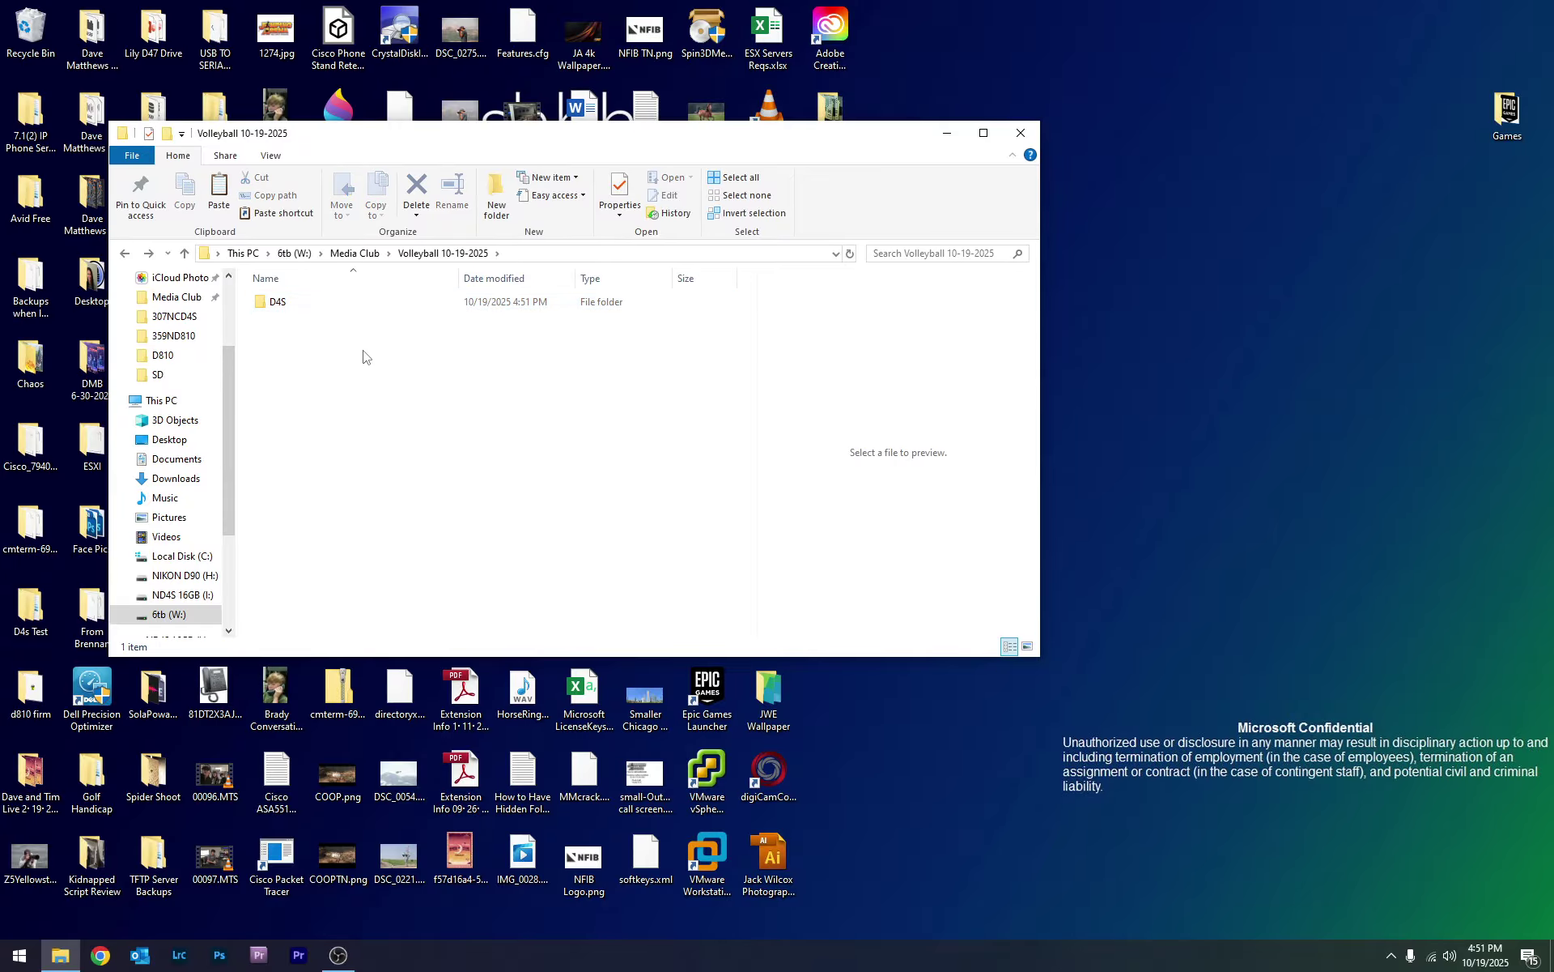
pyautogui.hotkey('ctrl', 'shift', 'n')
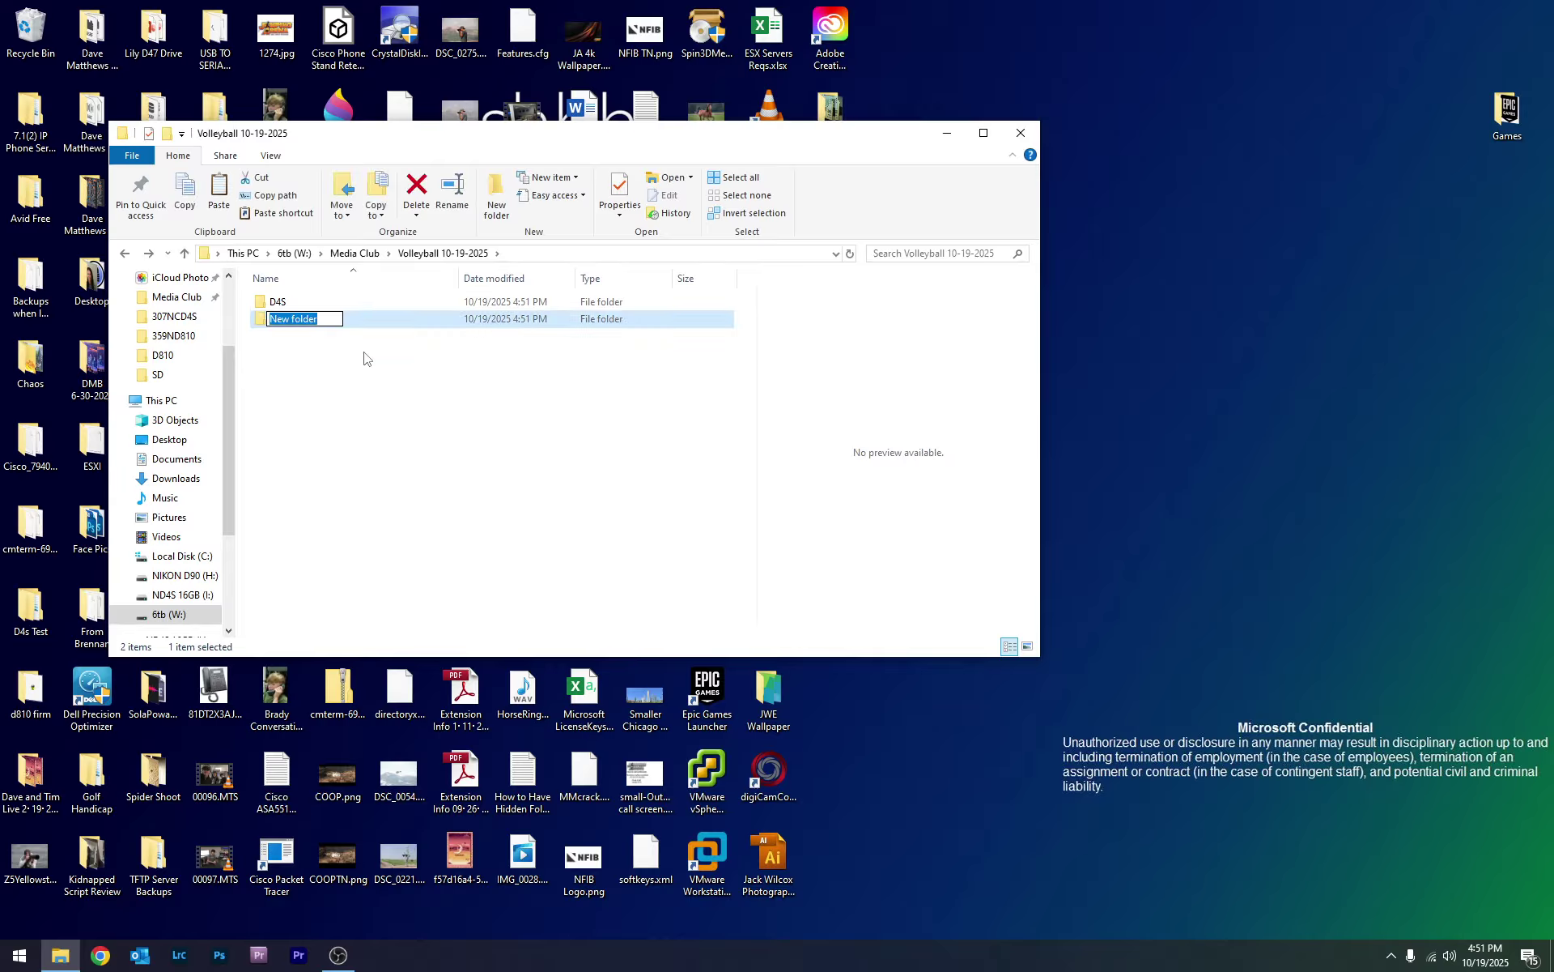
pyautogui.write('D810')
pyautogui.press('Return')
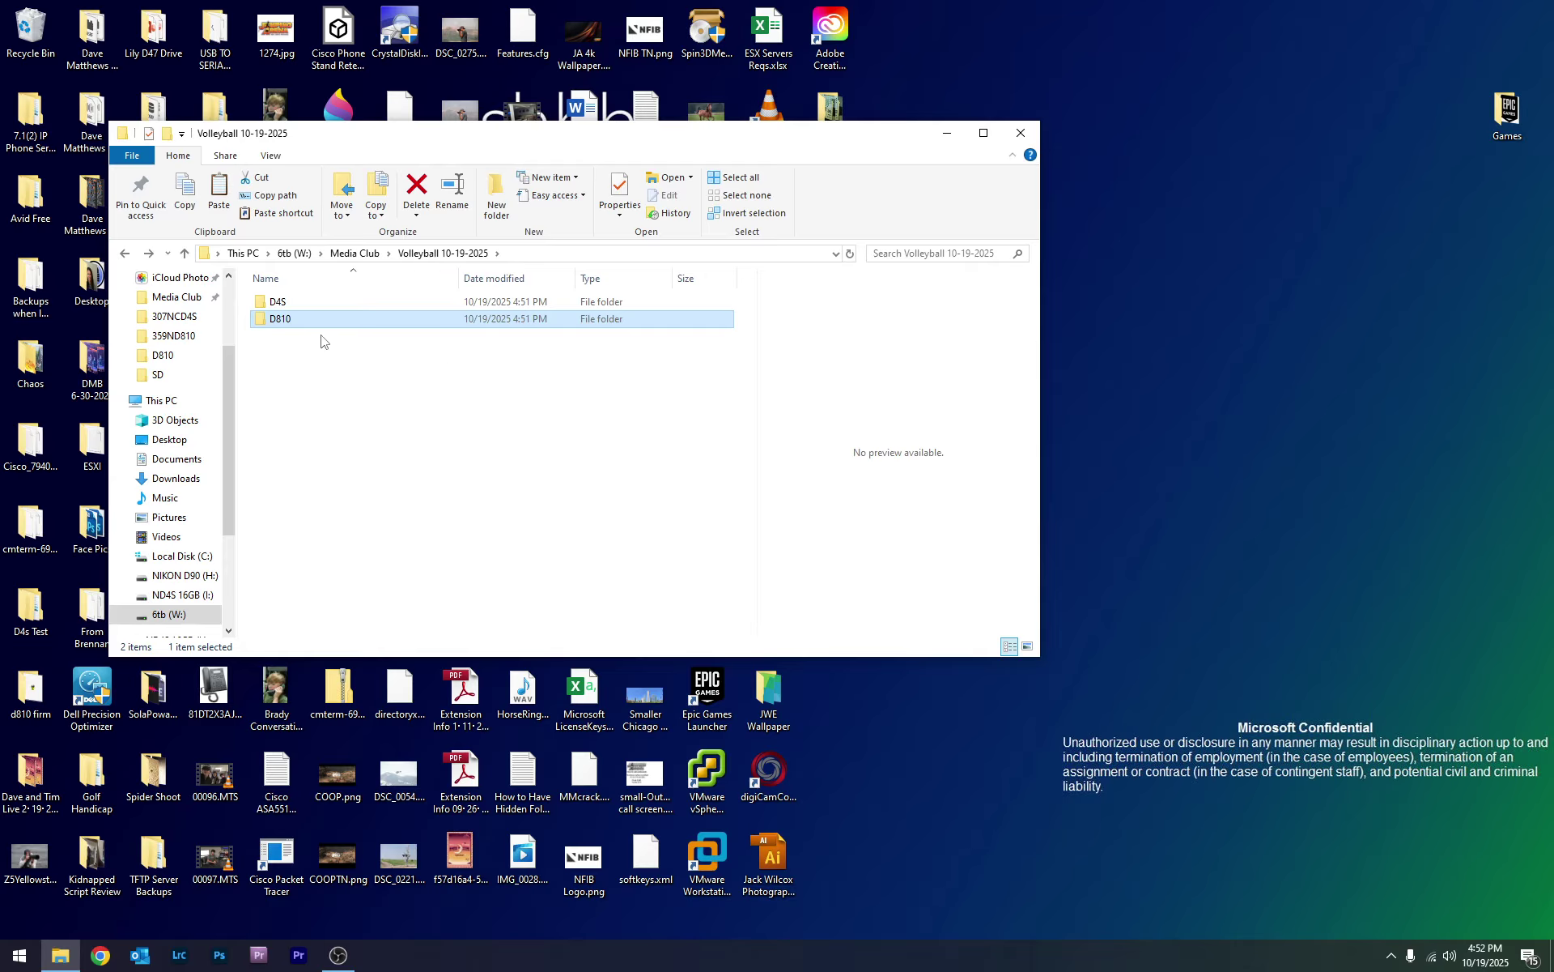
# - Create a third subfolder named LRC in the Volleyball 10-19-2025 folder
pyautogui.click(270, 362)
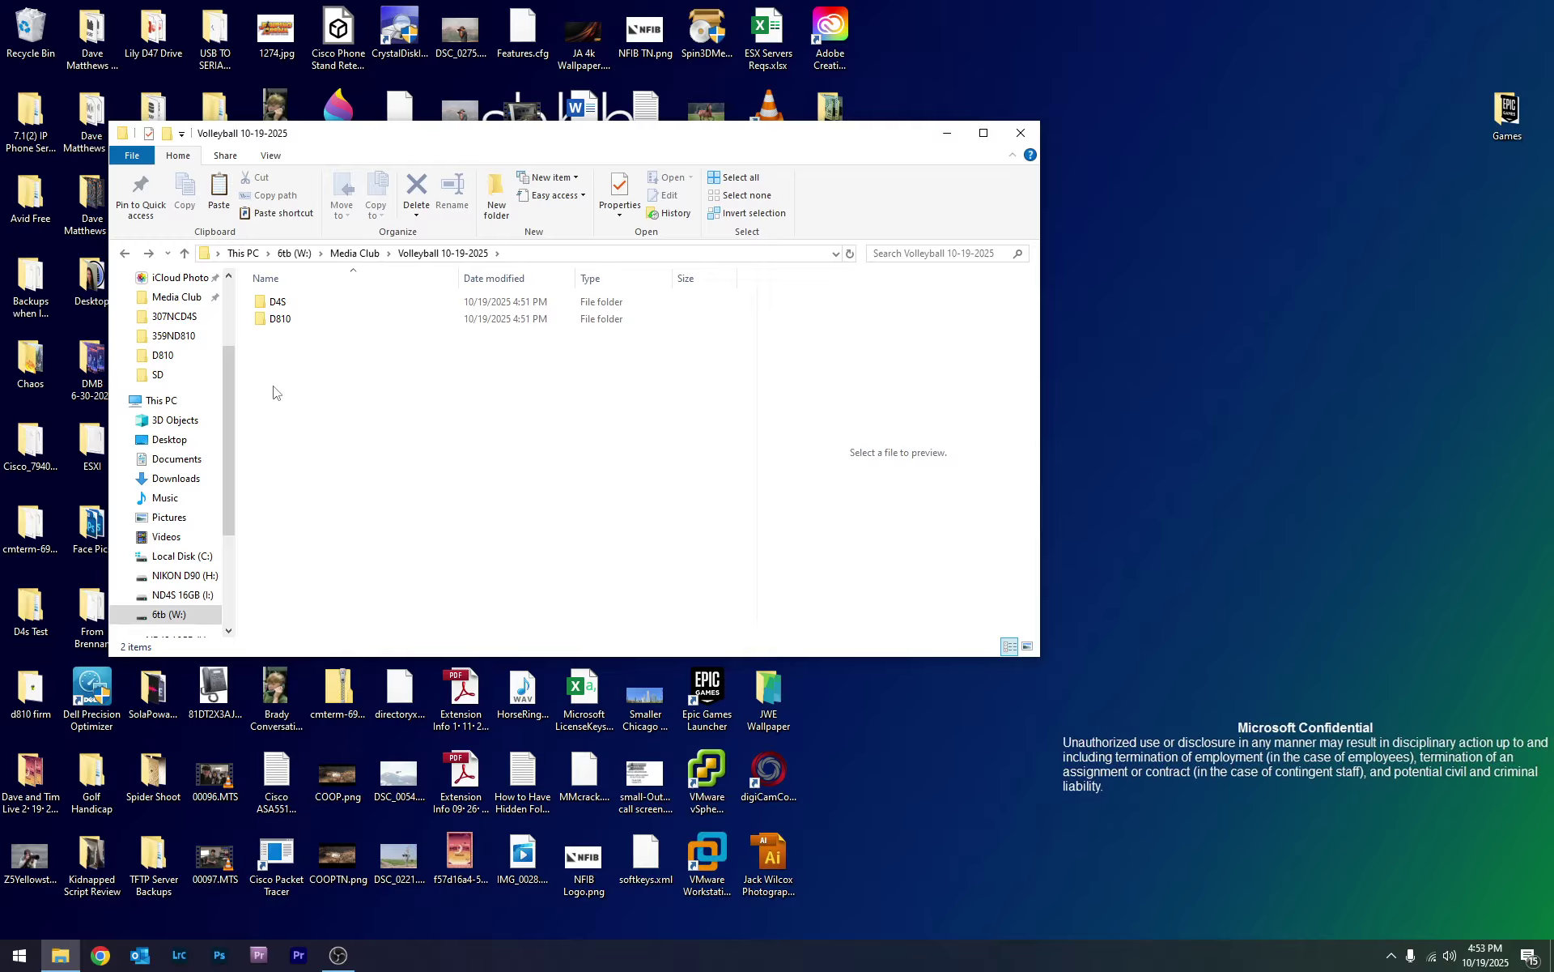
pyautogui.hotkey('ctrl', 'shift', 'n')
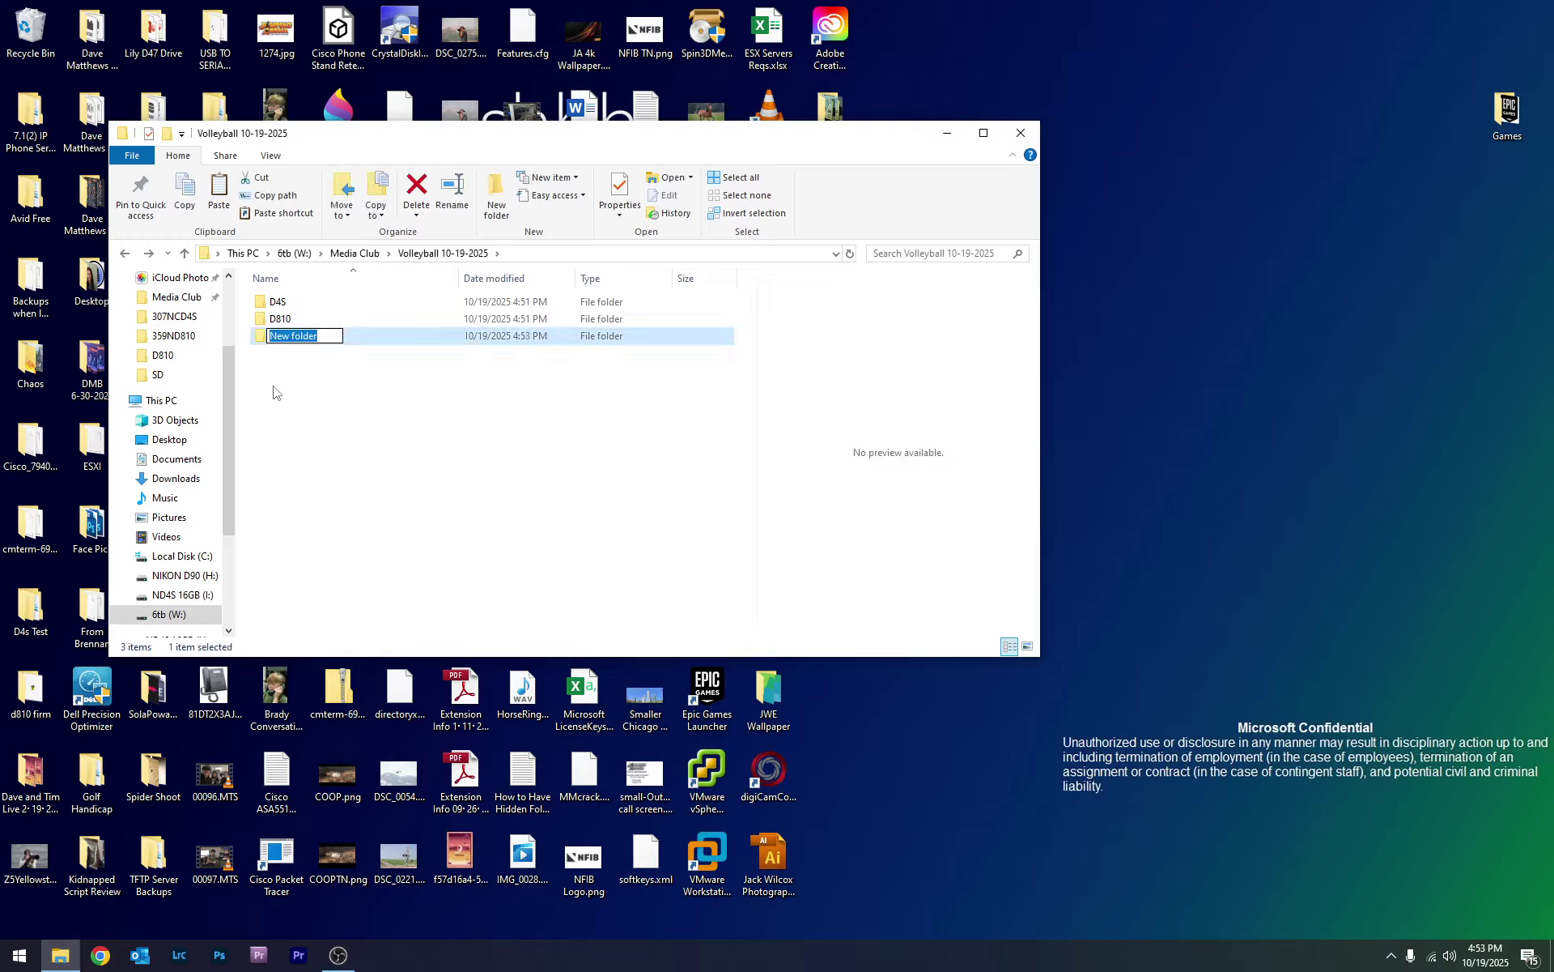
pyautogui.write('LRC')
pyautogui.press('Return')
# - Try the name Lightroom for the LRC folder and rename it back to LRC
pyautogui.press('F2')
pyautogui.write('A')
pyautogui.press('BackSpace')
pyautogui.write('Lightroom')
pyautogui.hotkey('ctrl', 'BackSpace')
pyautogui.hotkey('ctrl', 'BackSpace')
pyautogui.hotkey('ctrl', 'BackSpace')
pyautogui.hotkey('ctrl', 'BackSpace')
pyautogui.hotkey('ctrl', 'a')
pyautogui.hotkey('ctrl', 'BackSpace')
pyautogui.write('LR')
pyautogui.press('BackSpace')
pyautogui.press('BackSpace')
pyautogui.press('BackSpace')
pyautogui.write('LRC')
pyautogui.press('Return')
# - Create a fourth subfolder named Exported in the Volleyball 10-19-2025 folder
pyautogui.click(271, 361)
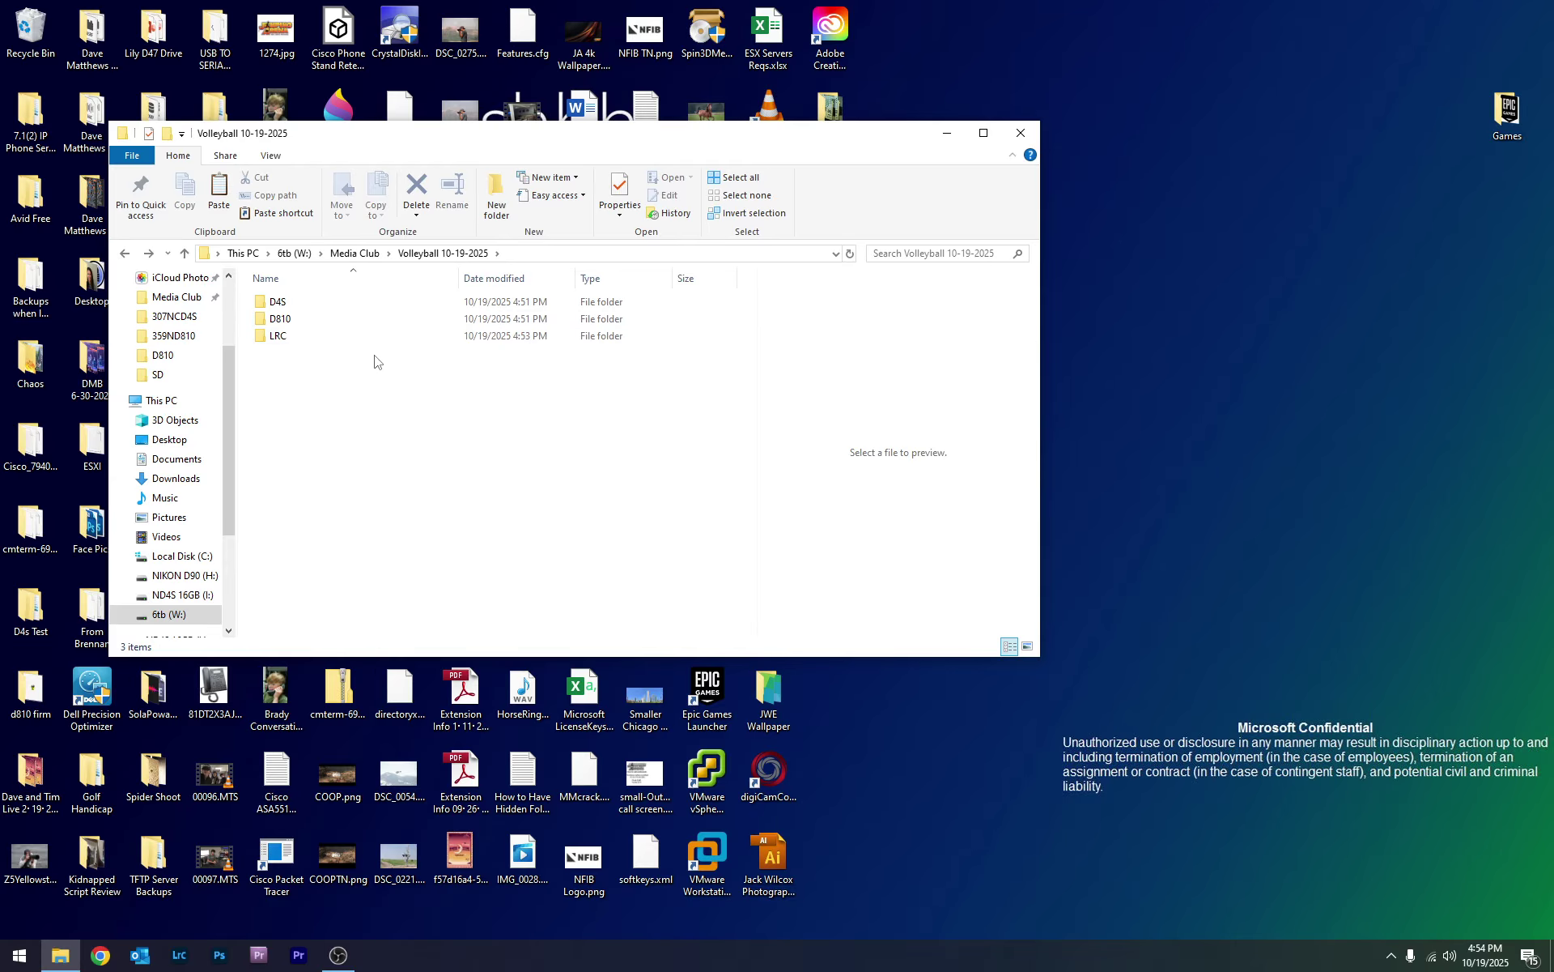
pyautogui.hotkey('ctrl', 'shift', 'n')
pyautogui.write('Exported')
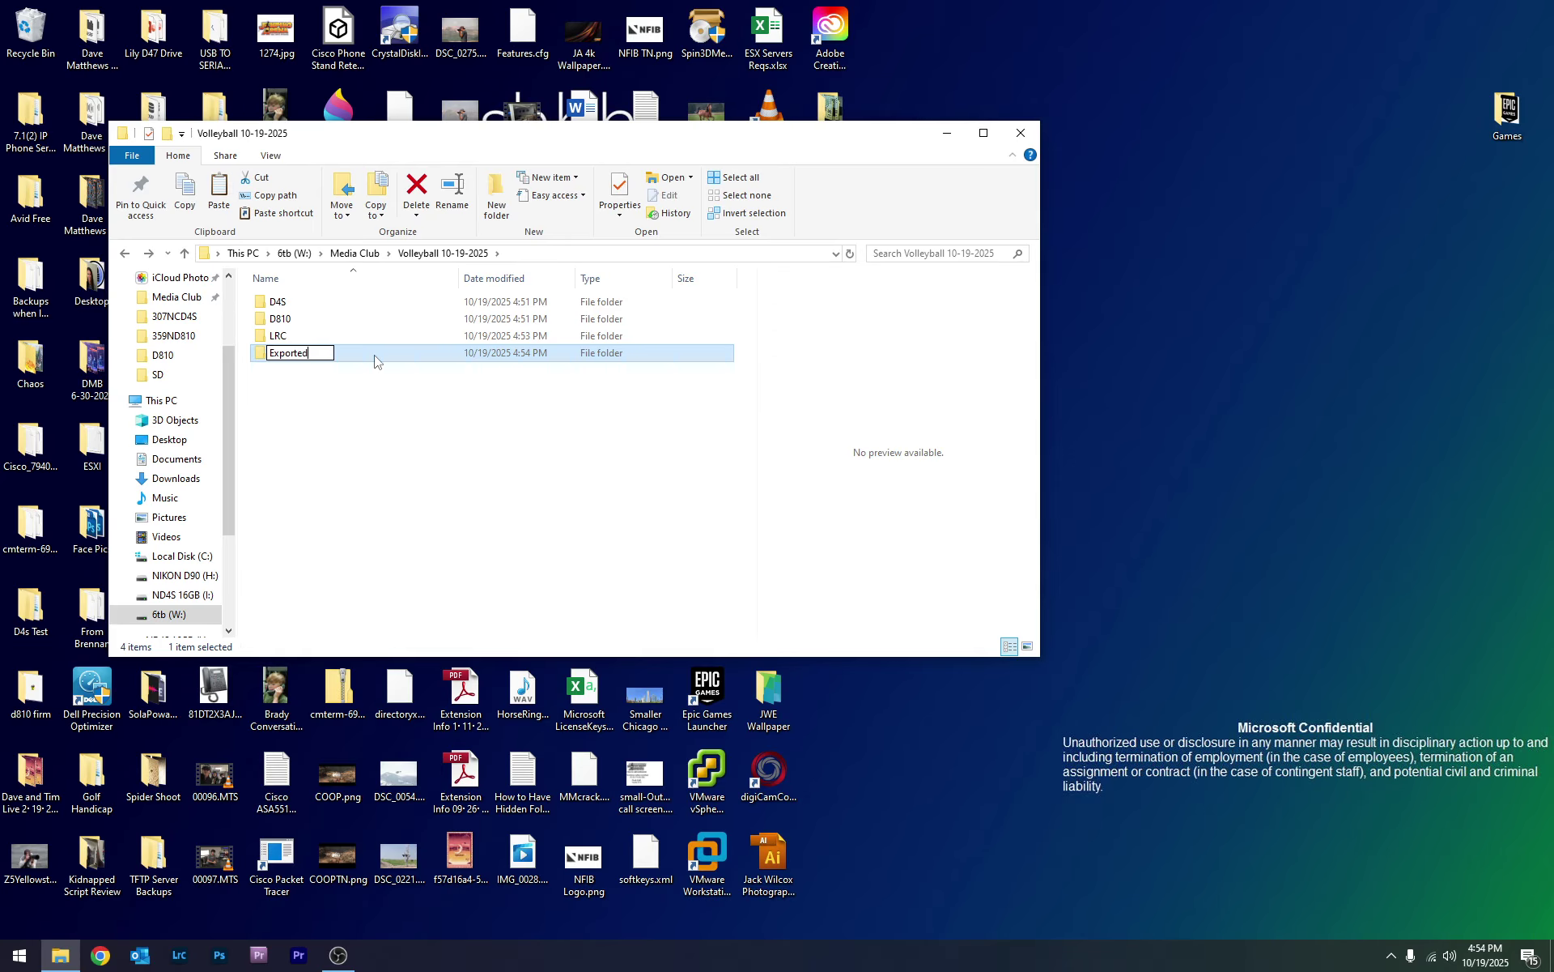
pyautogui.press('Return')
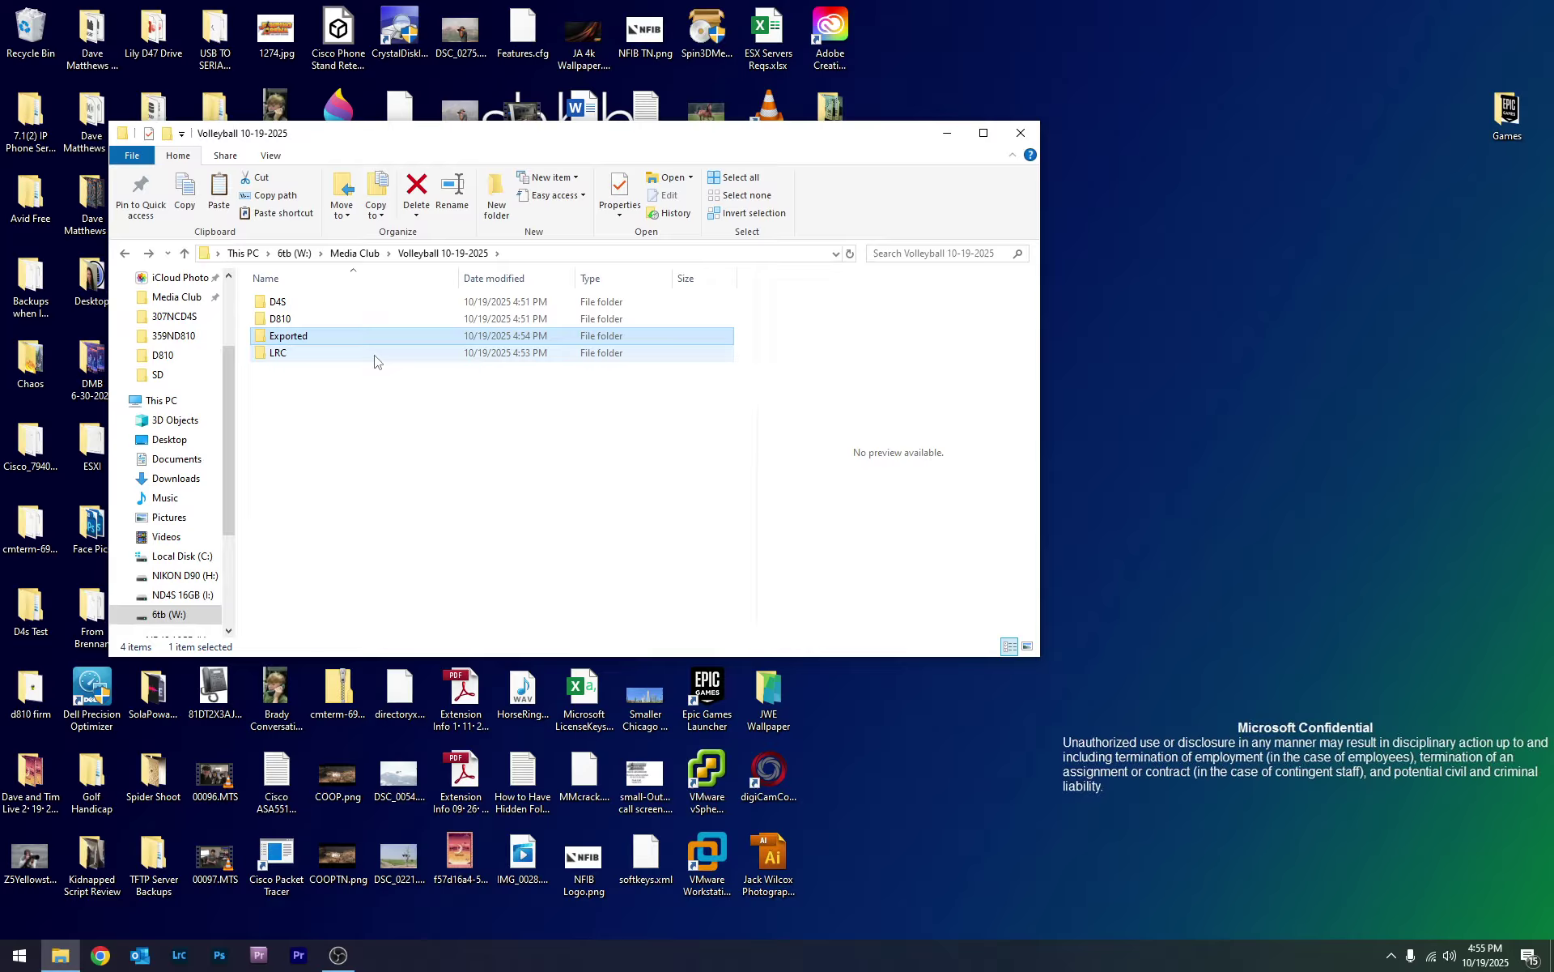
pyautogui.rightClick(388, 474)
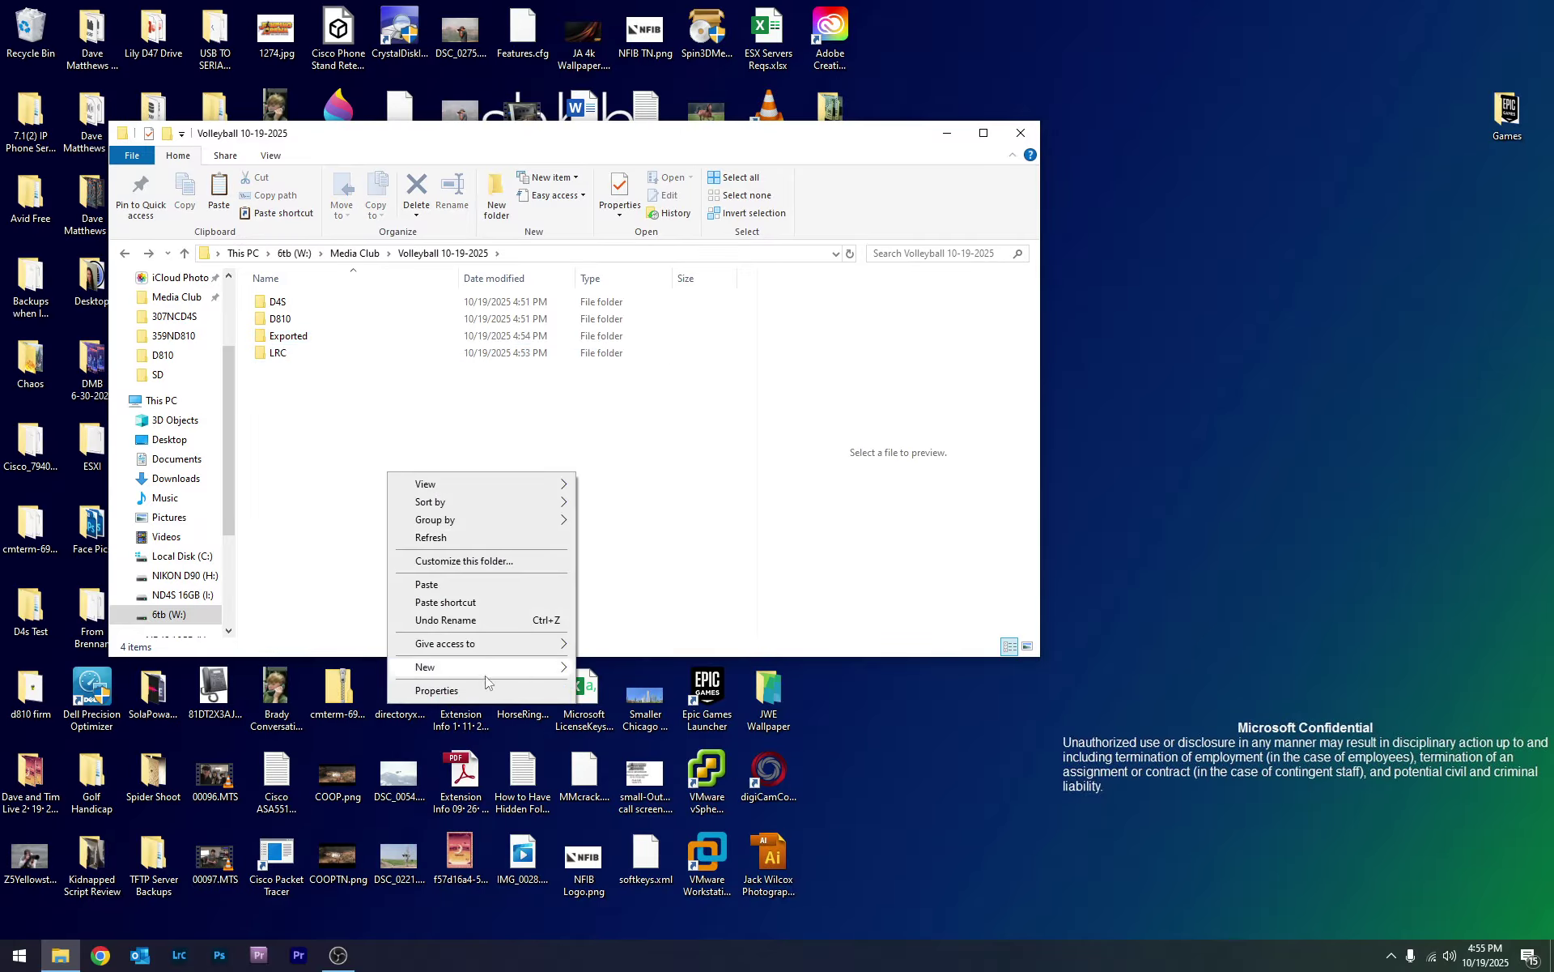
pyautogui.moveTo(559, 667)
pyautogui.click(340, 436)
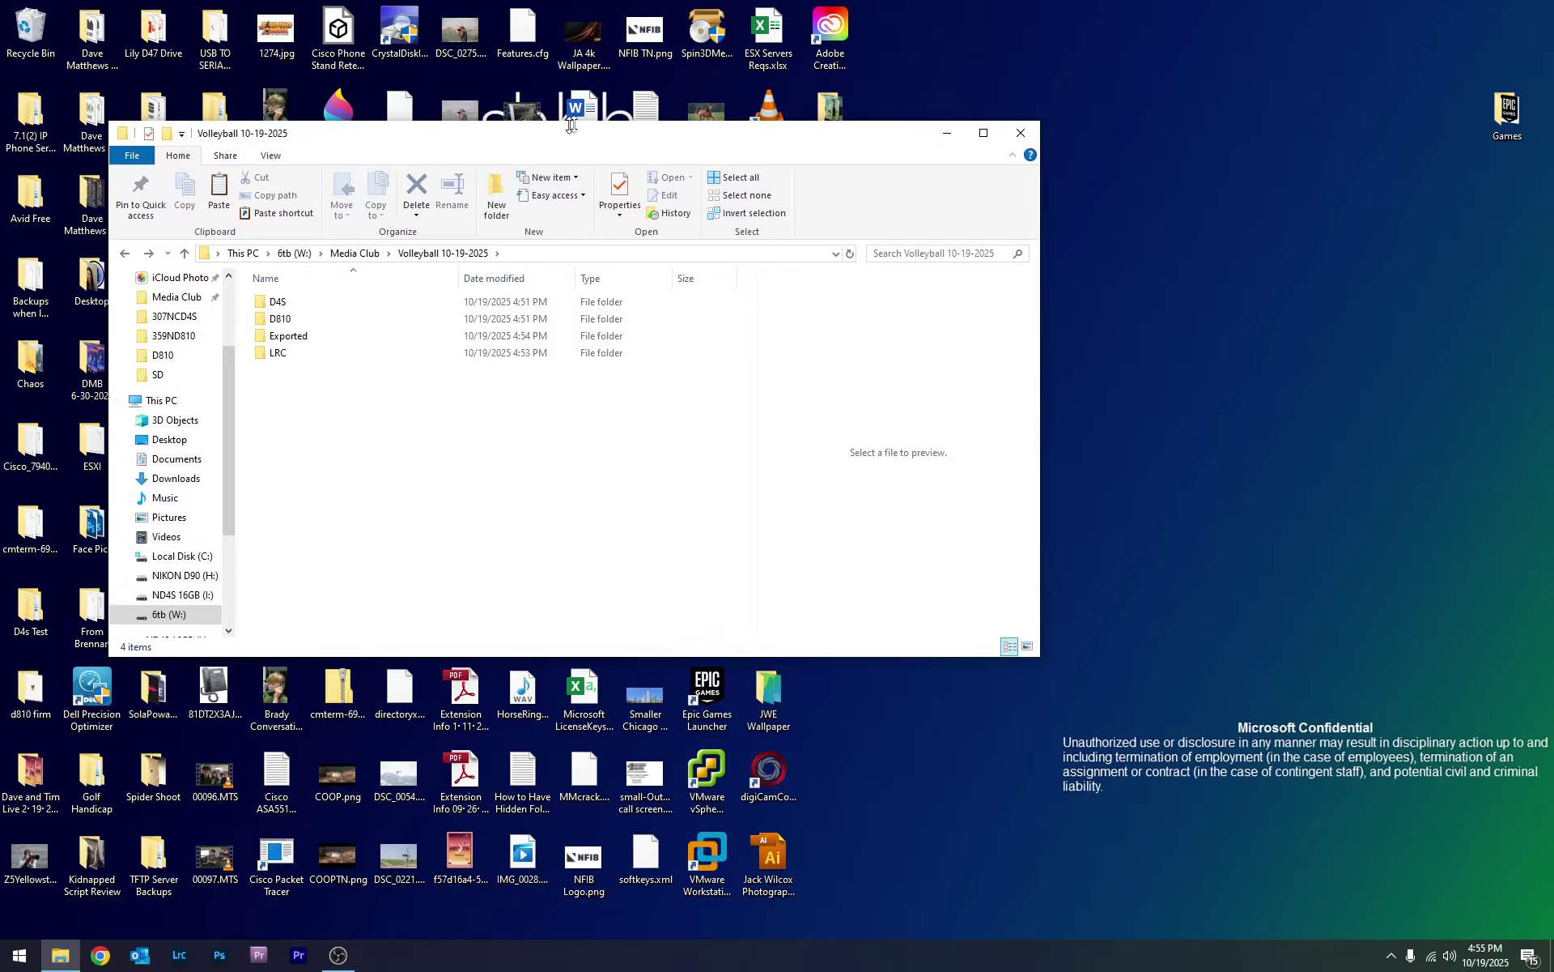
# - Open a second File Explorer window and arrange it next to the Volleyball 10-19-2025 window so both folder lists are accessible
pyautogui.moveTo(575, 134); pyautogui.dragTo(476, 51)
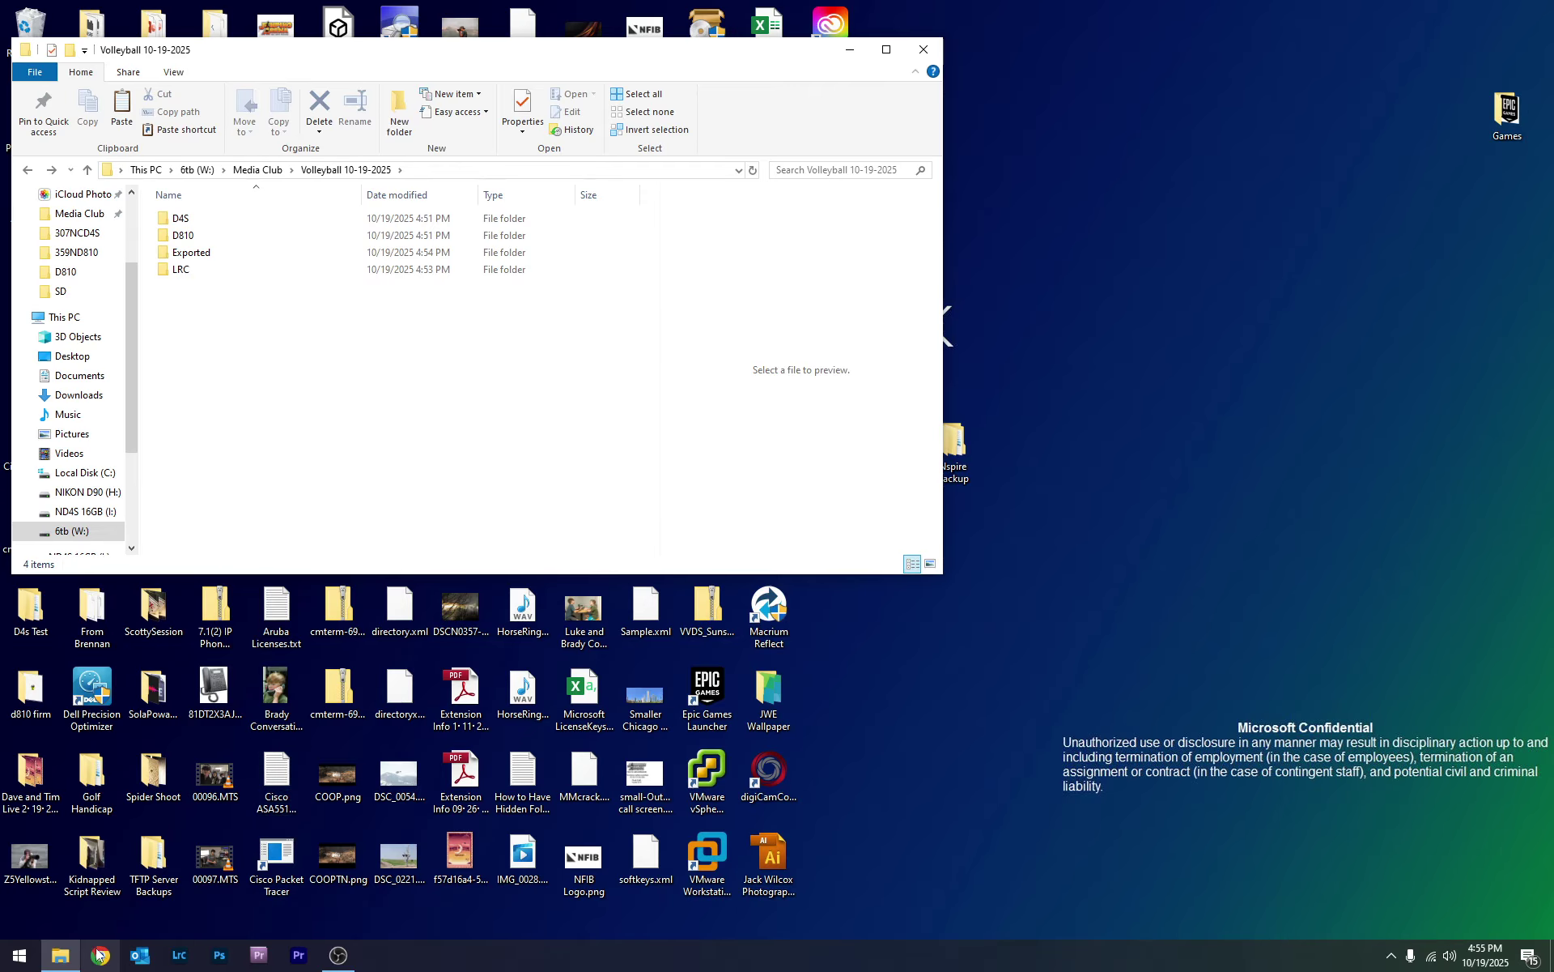
pyautogui.moveTo(62, 963)
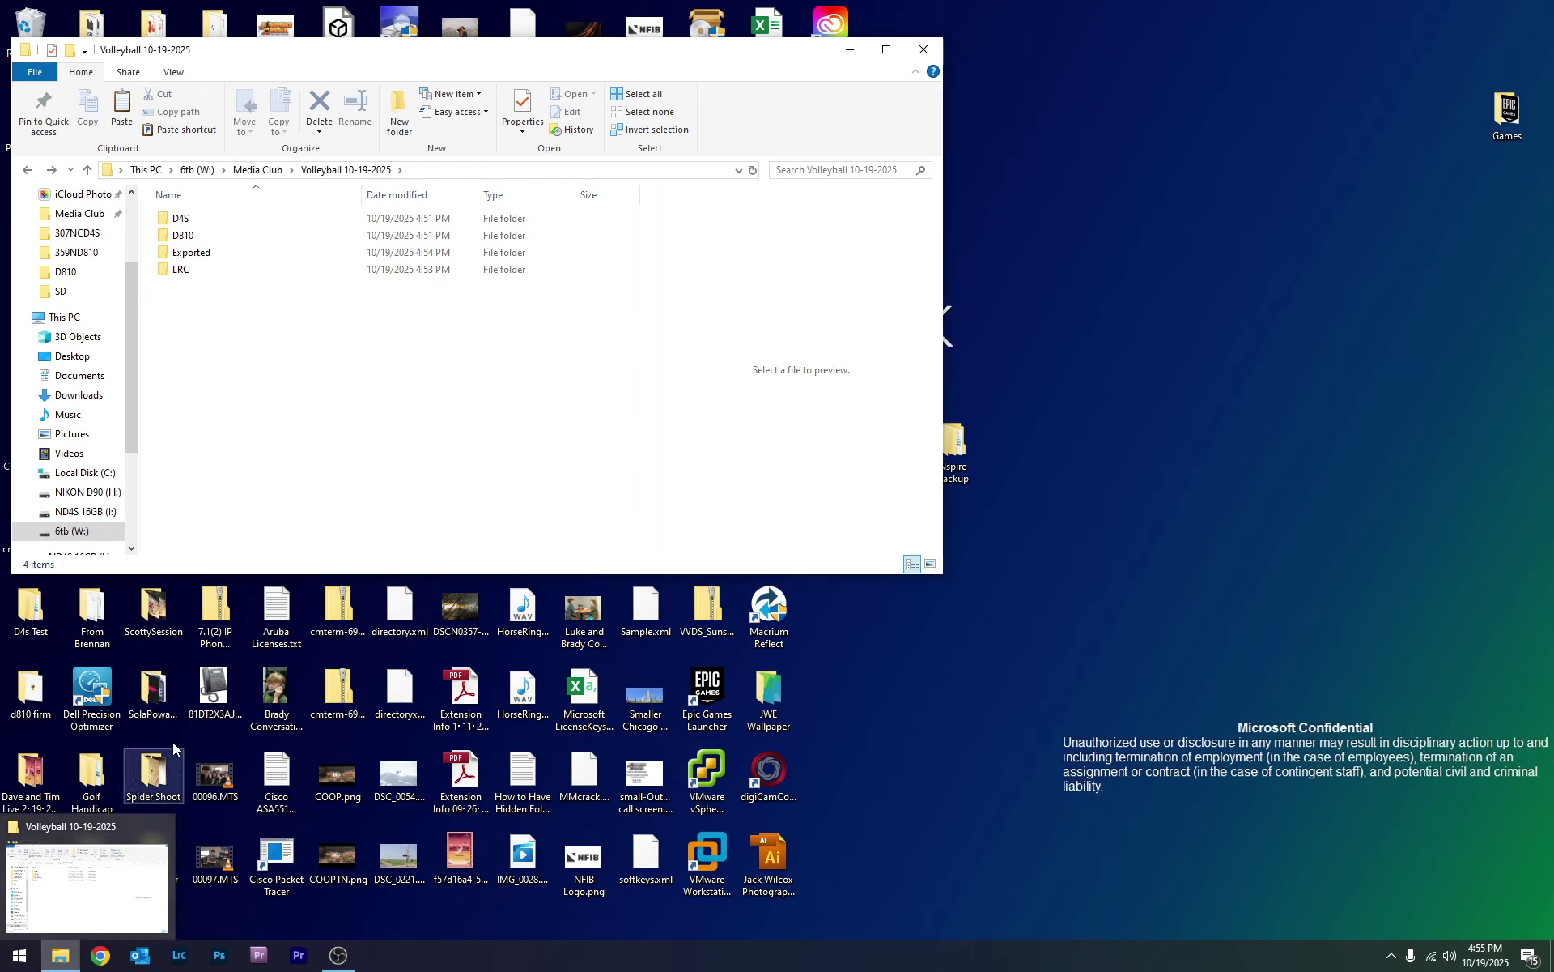
pyautogui.rightClick(61, 955)
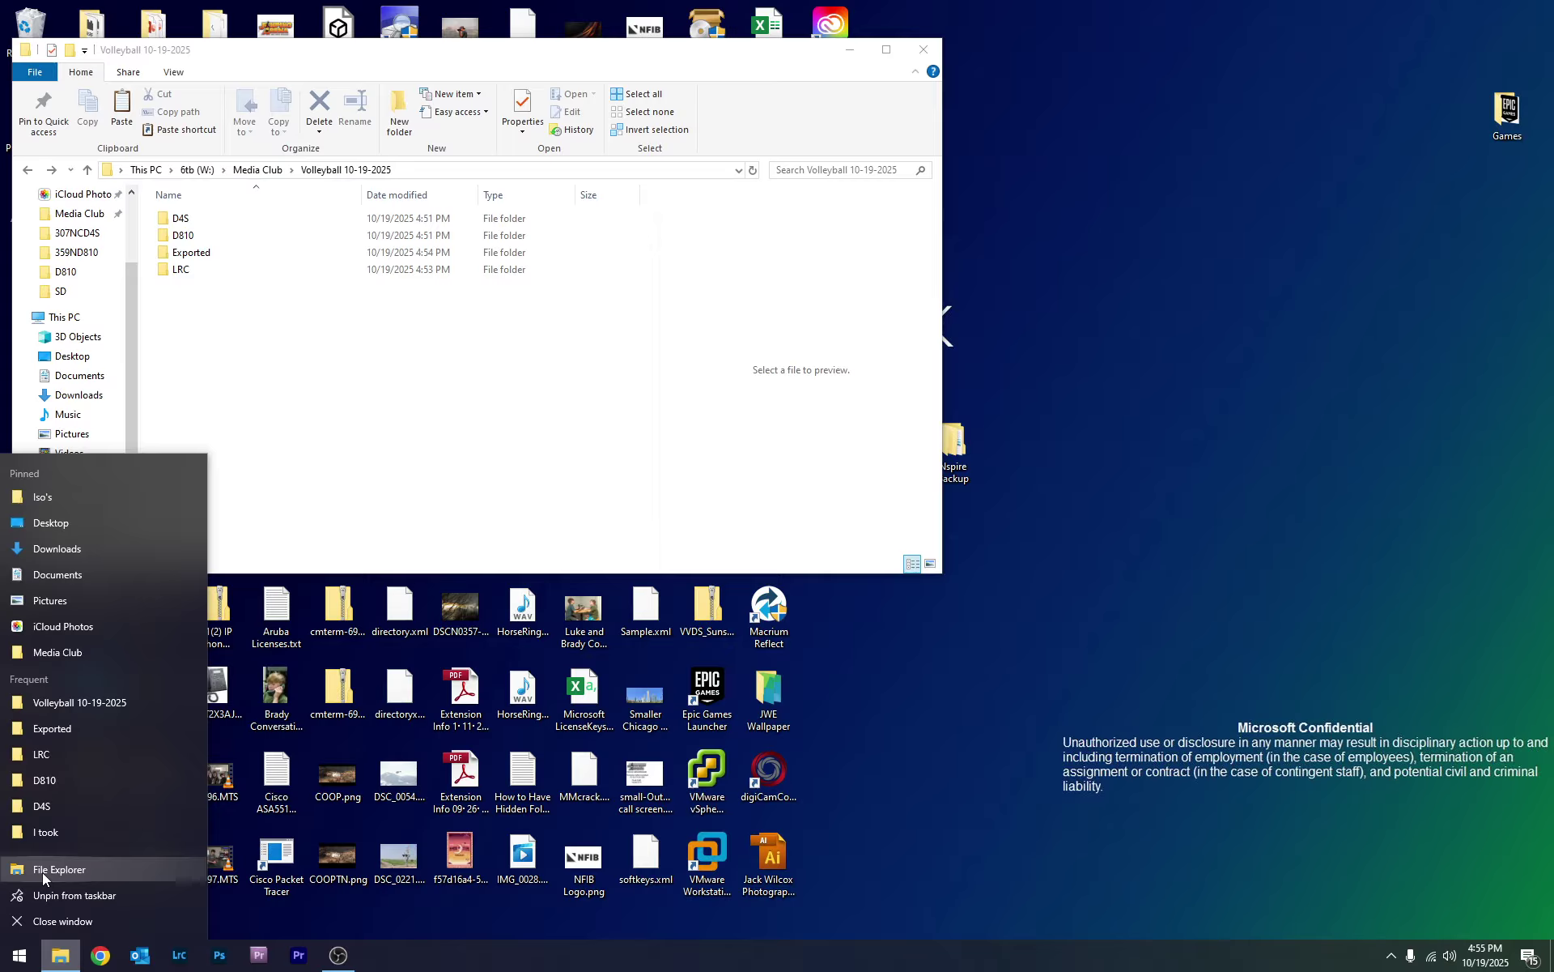
pyautogui.click(42, 872)
pyautogui.moveTo(608, 71); pyautogui.dragTo(1204, 198)
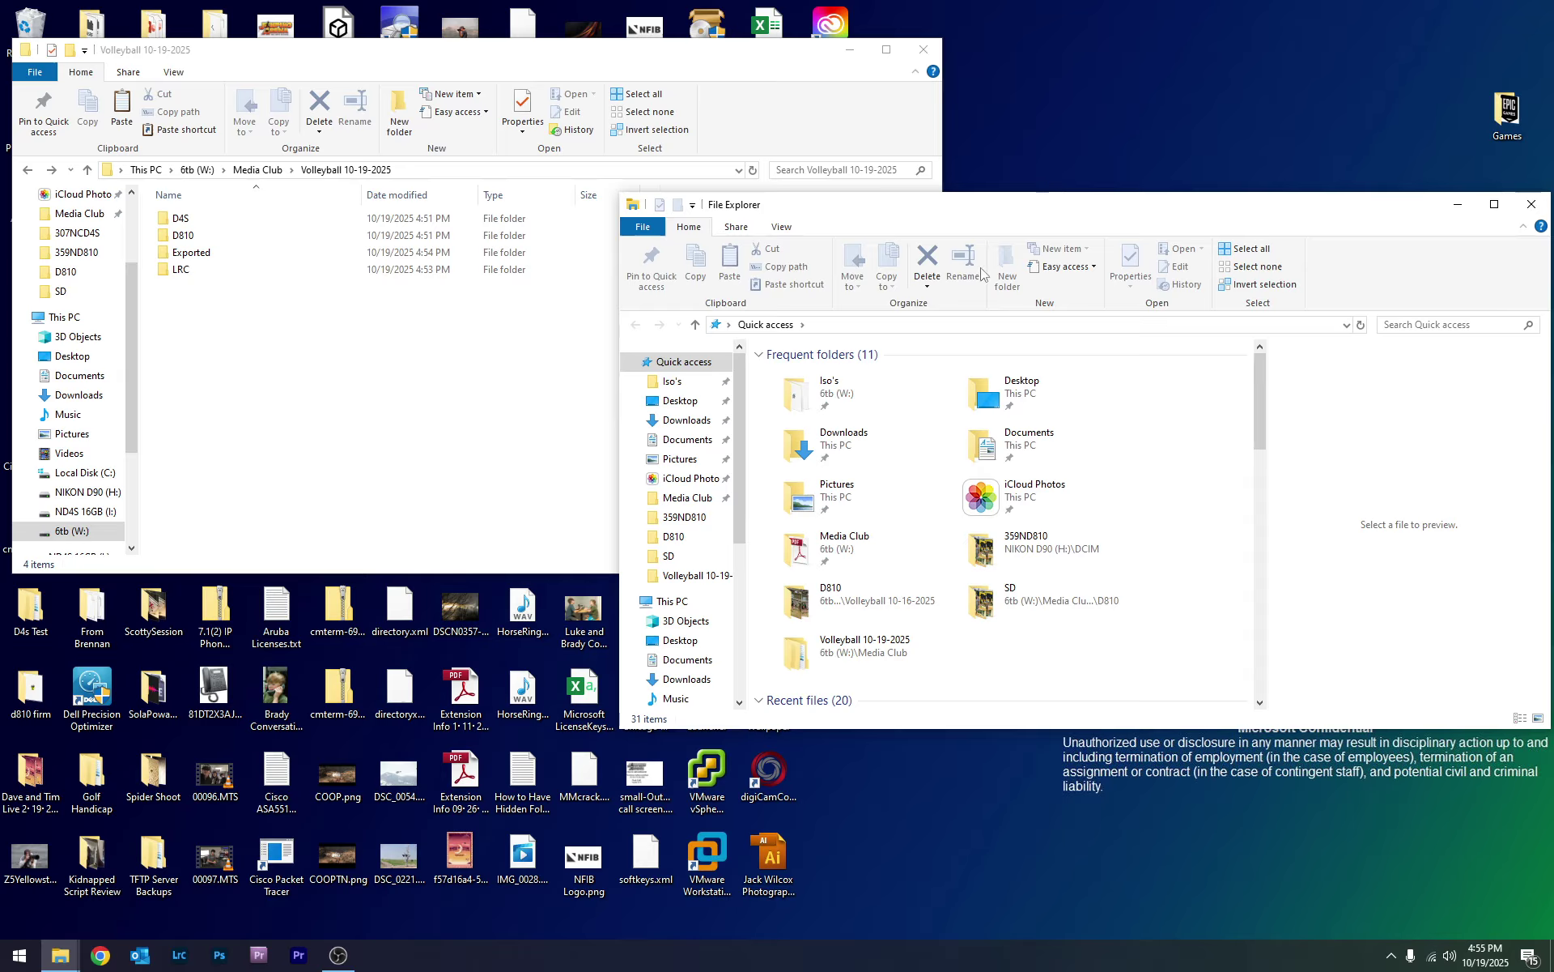
# - List the drives under This PC in the second window and locate the 6tb, ND4S 16GB and NIKON D90 drives
pyautogui.click(676, 603)
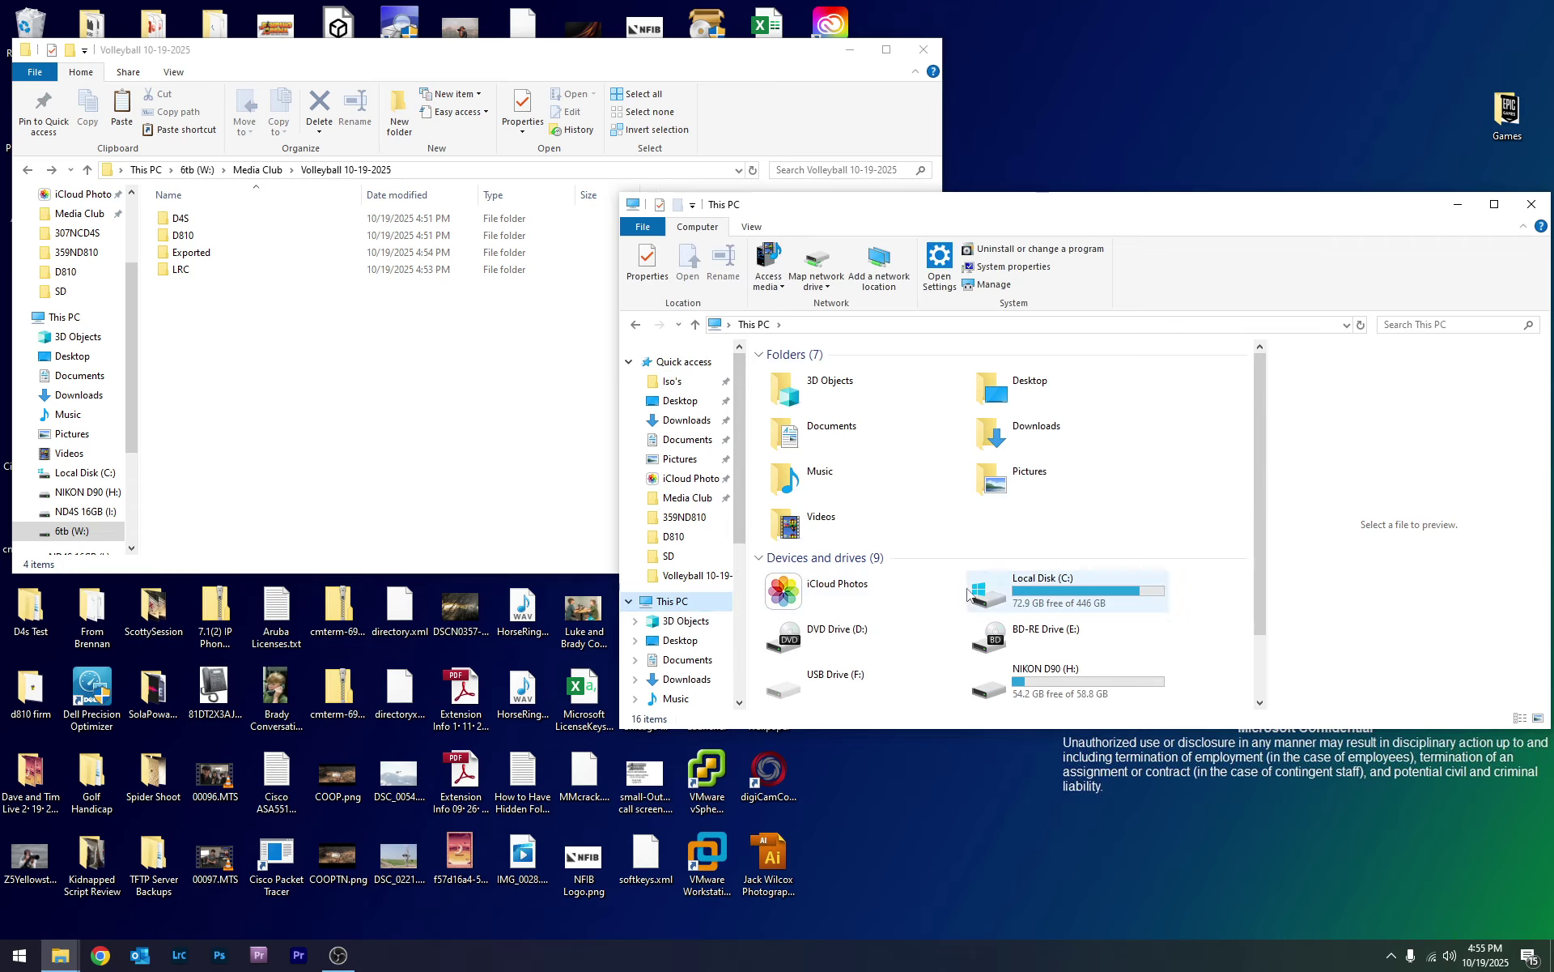
pyautogui.scroll(-3, 947, 566)
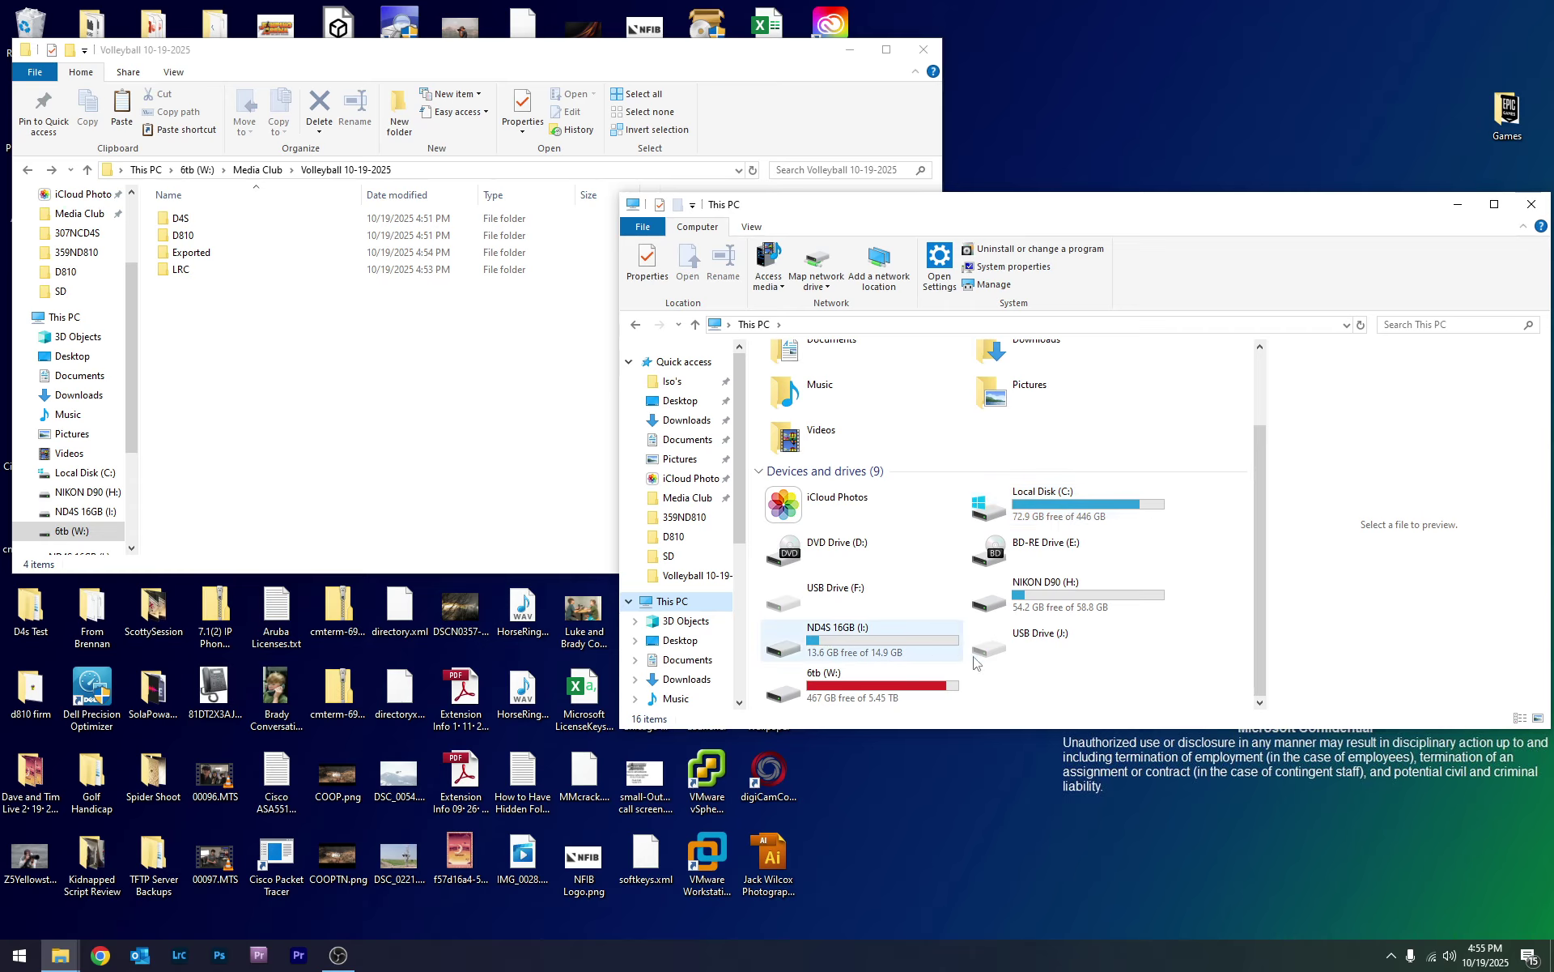
pyautogui.click(897, 688)
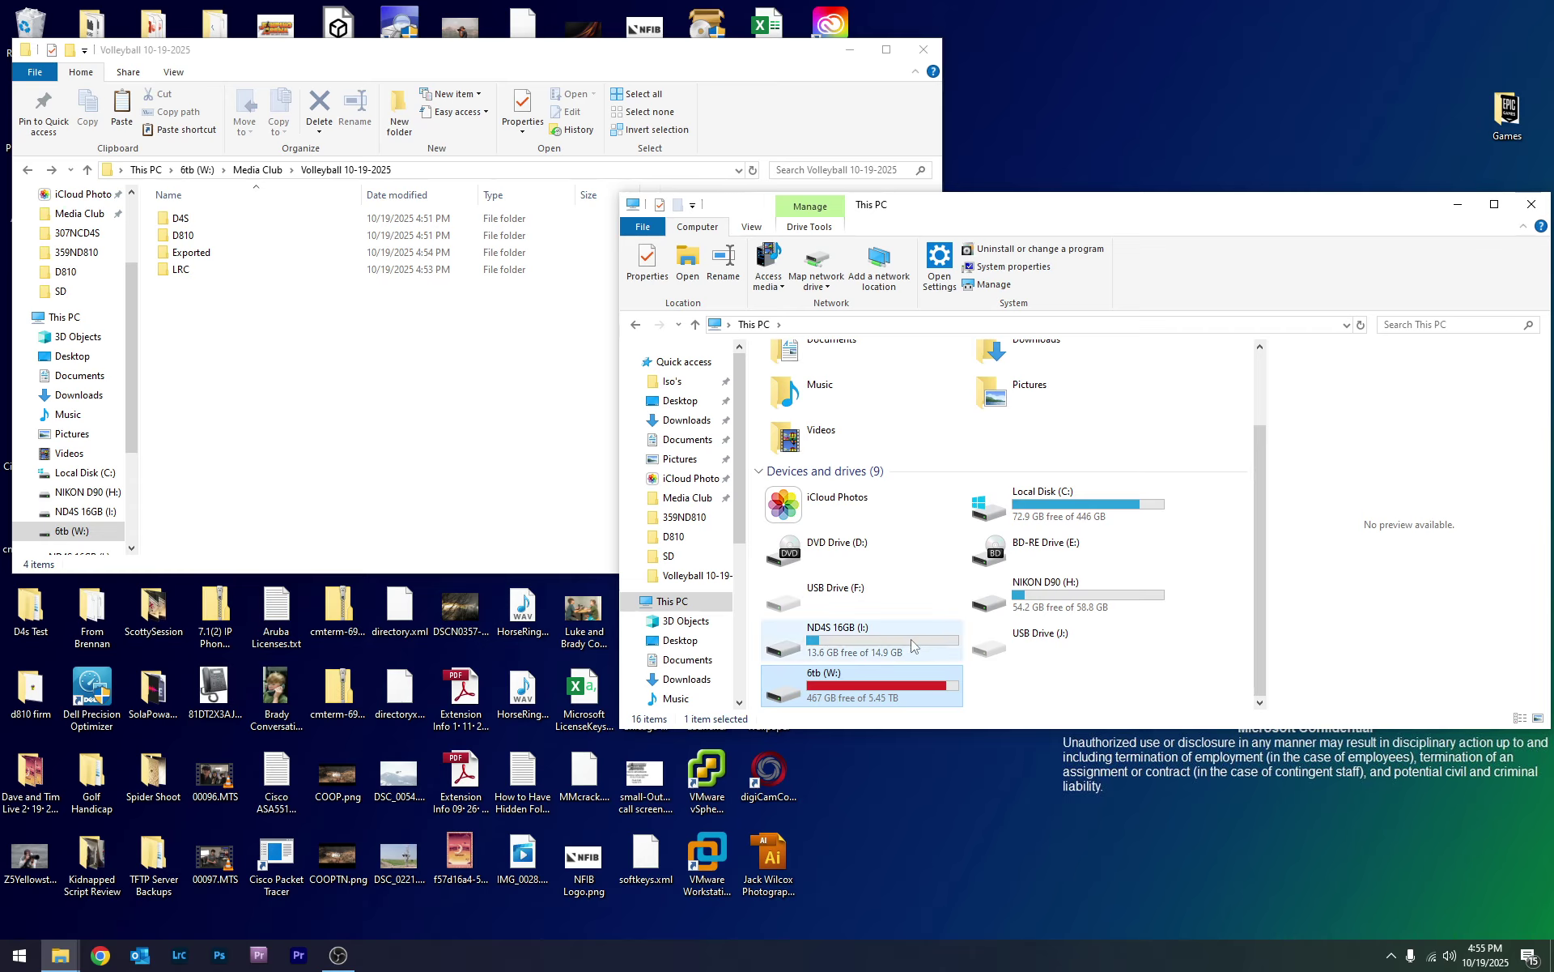
pyautogui.click(810, 646)
pyautogui.click(1019, 595)
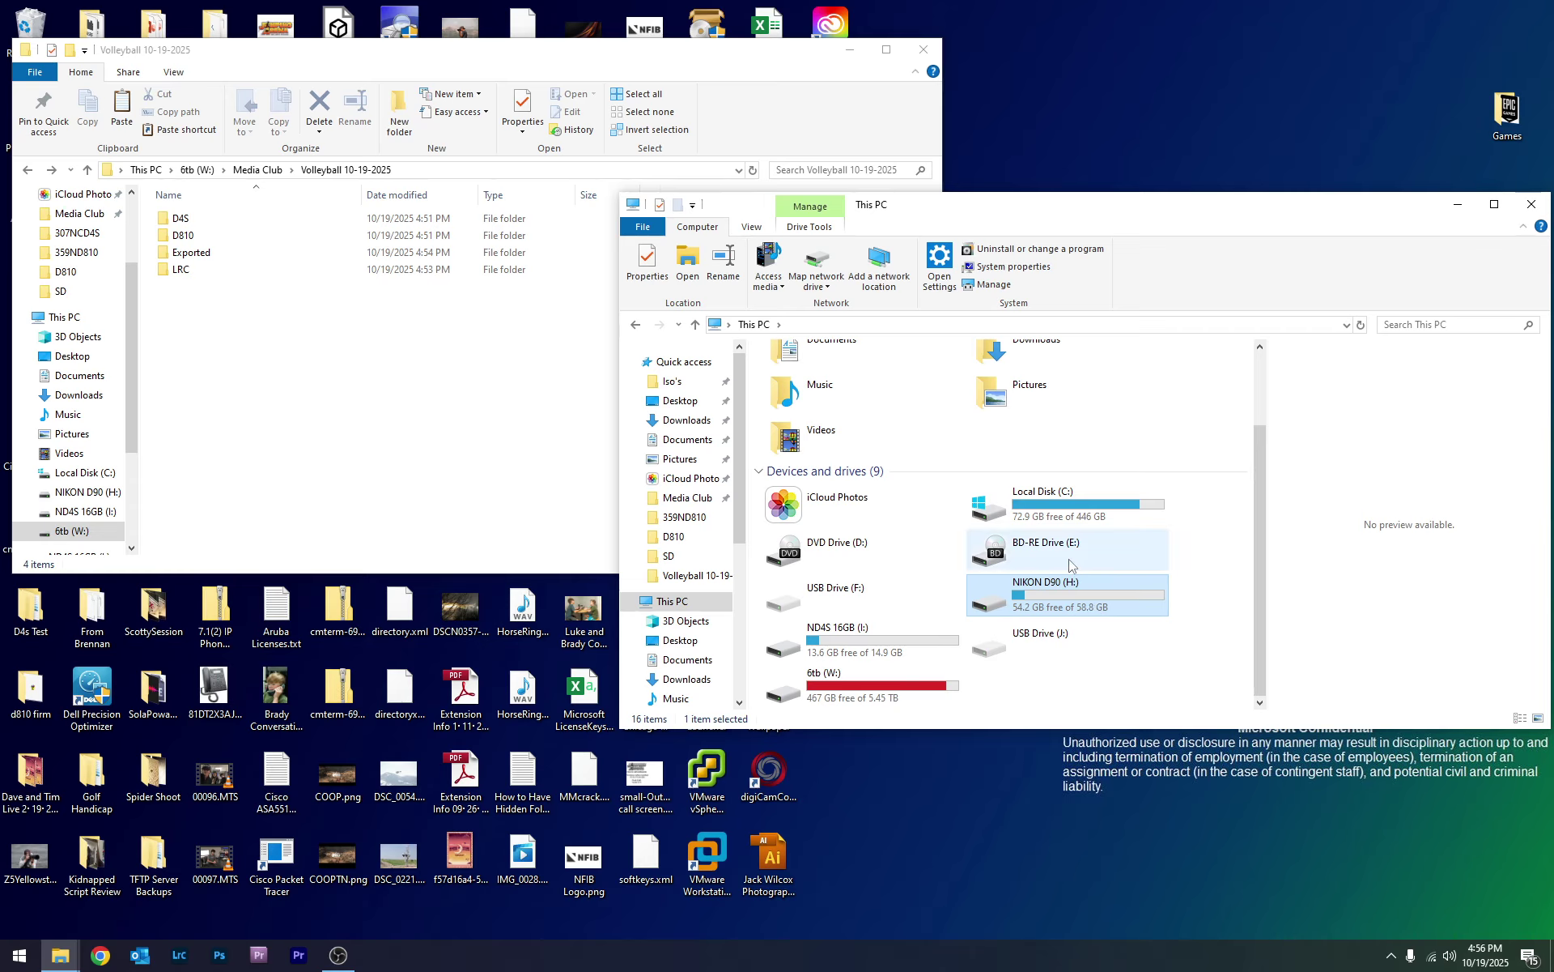
pyautogui.rightClick(1032, 599)
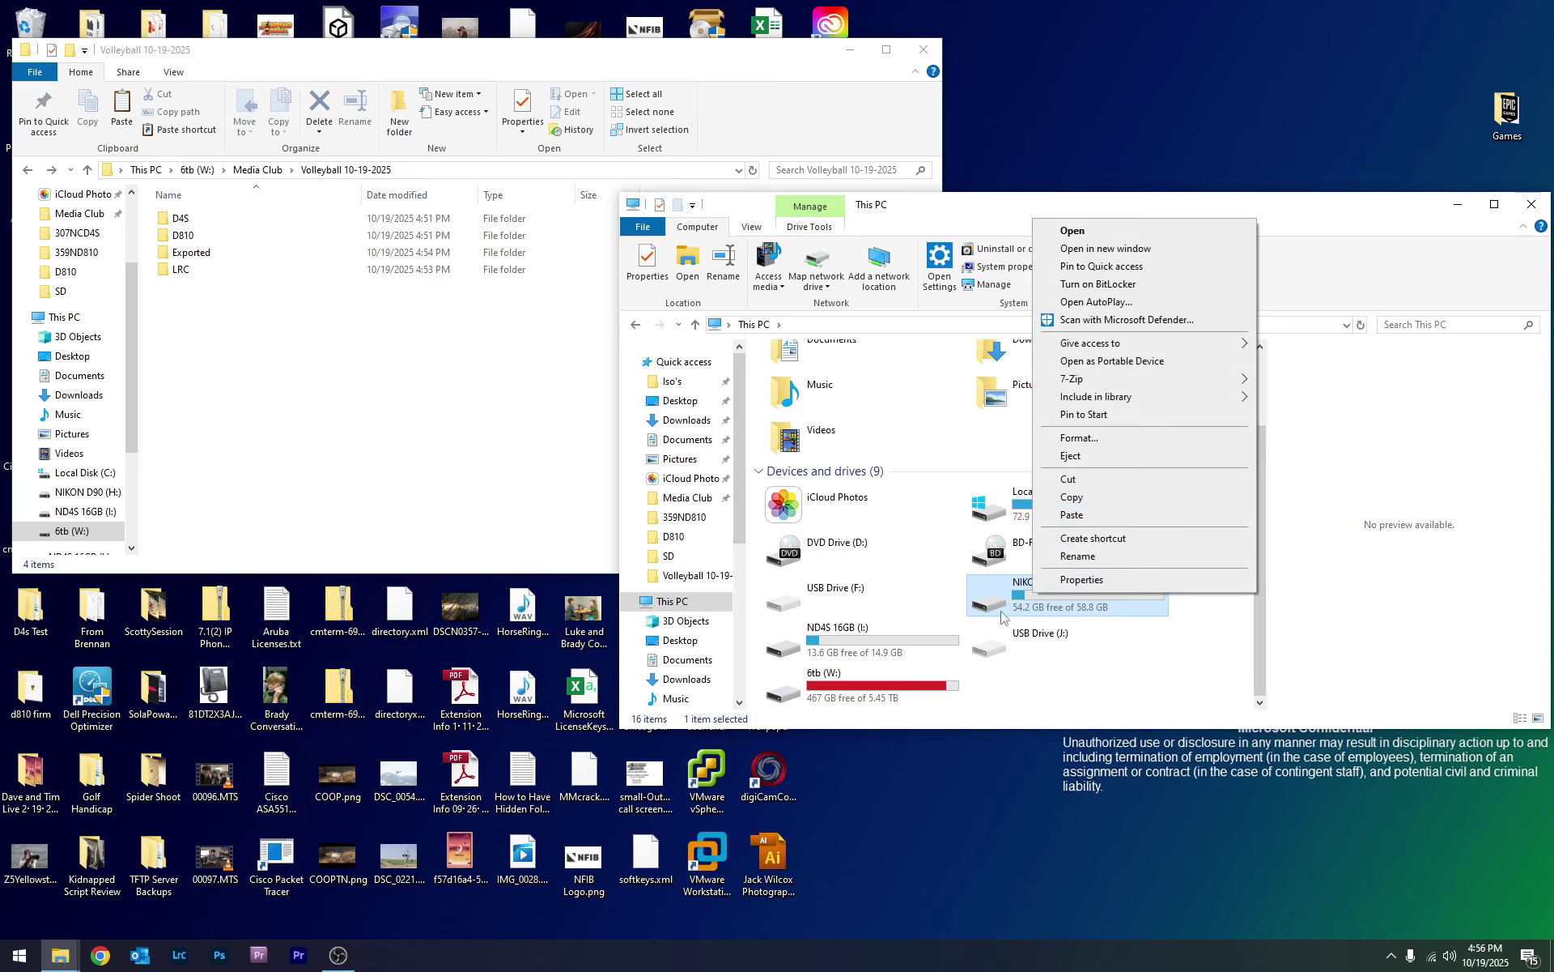
pyautogui.click(1001, 616)
pyautogui.rightClick(996, 601)
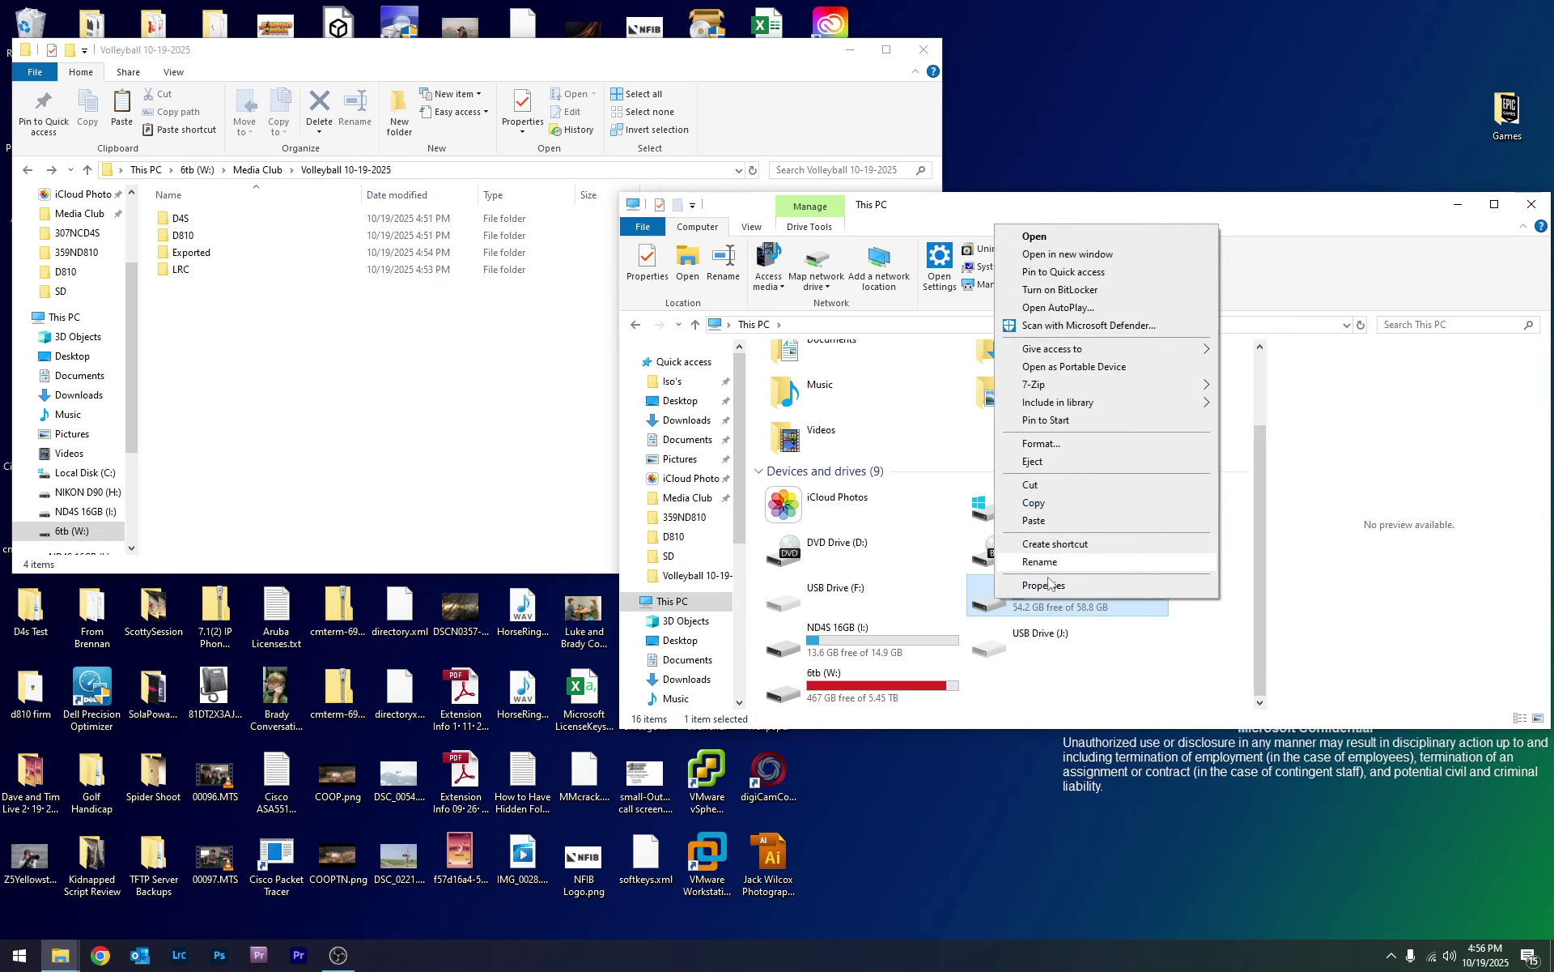
pyautogui.click(978, 600)
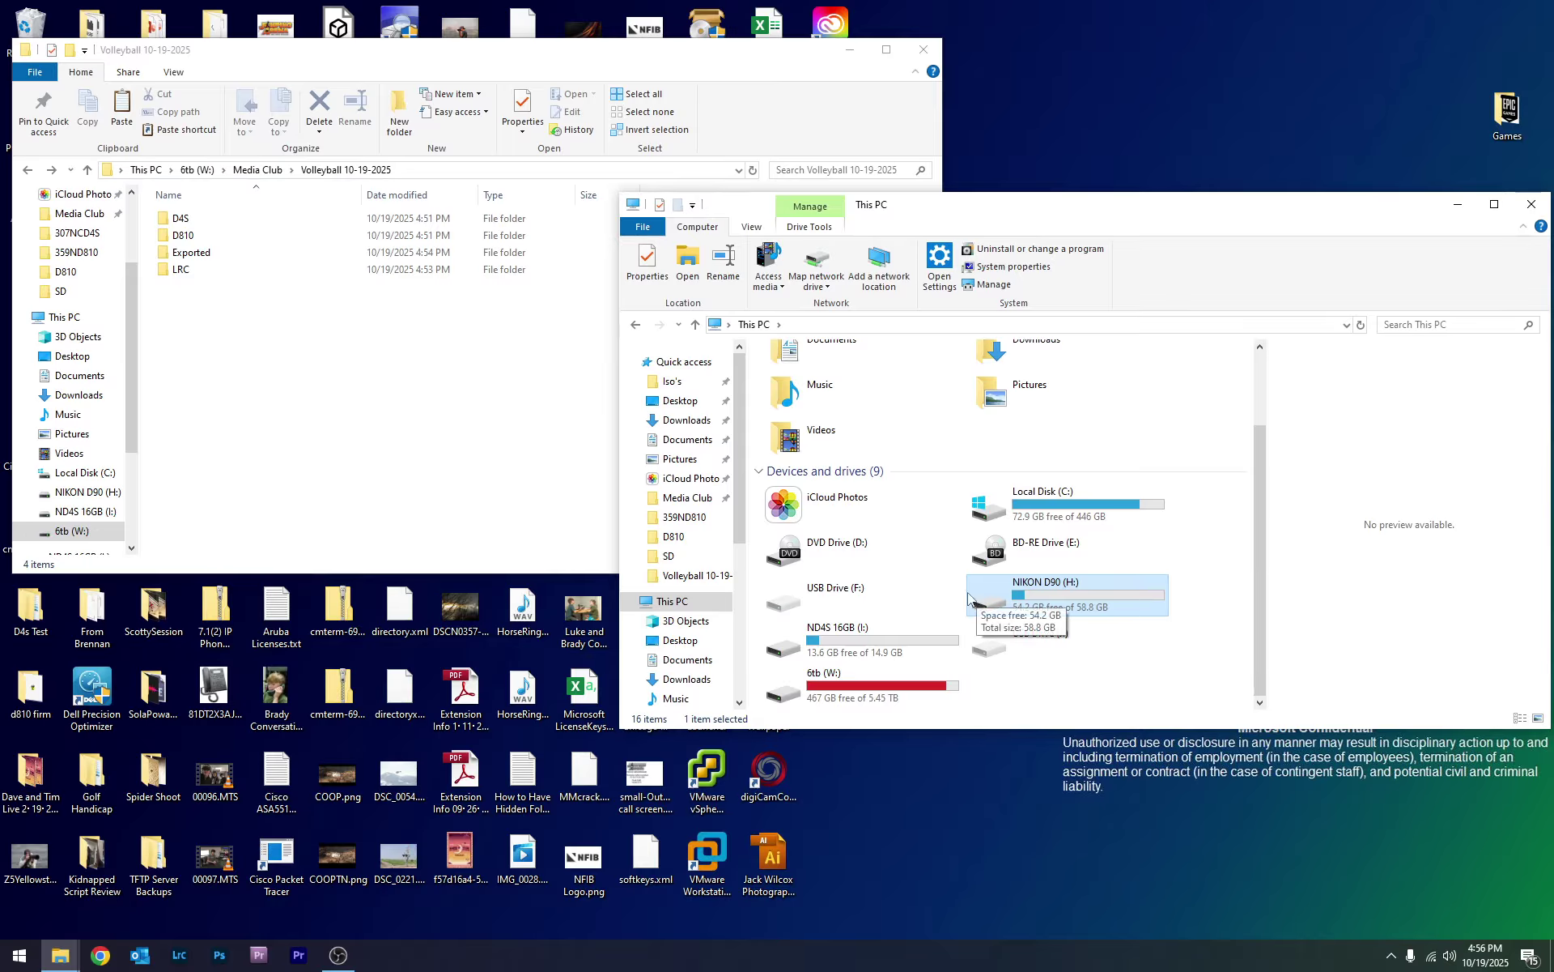
# - Open the DCIM folder on the ND4S 16GB card and display its photos as large icons
pyautogui.doubleClick(850, 648)
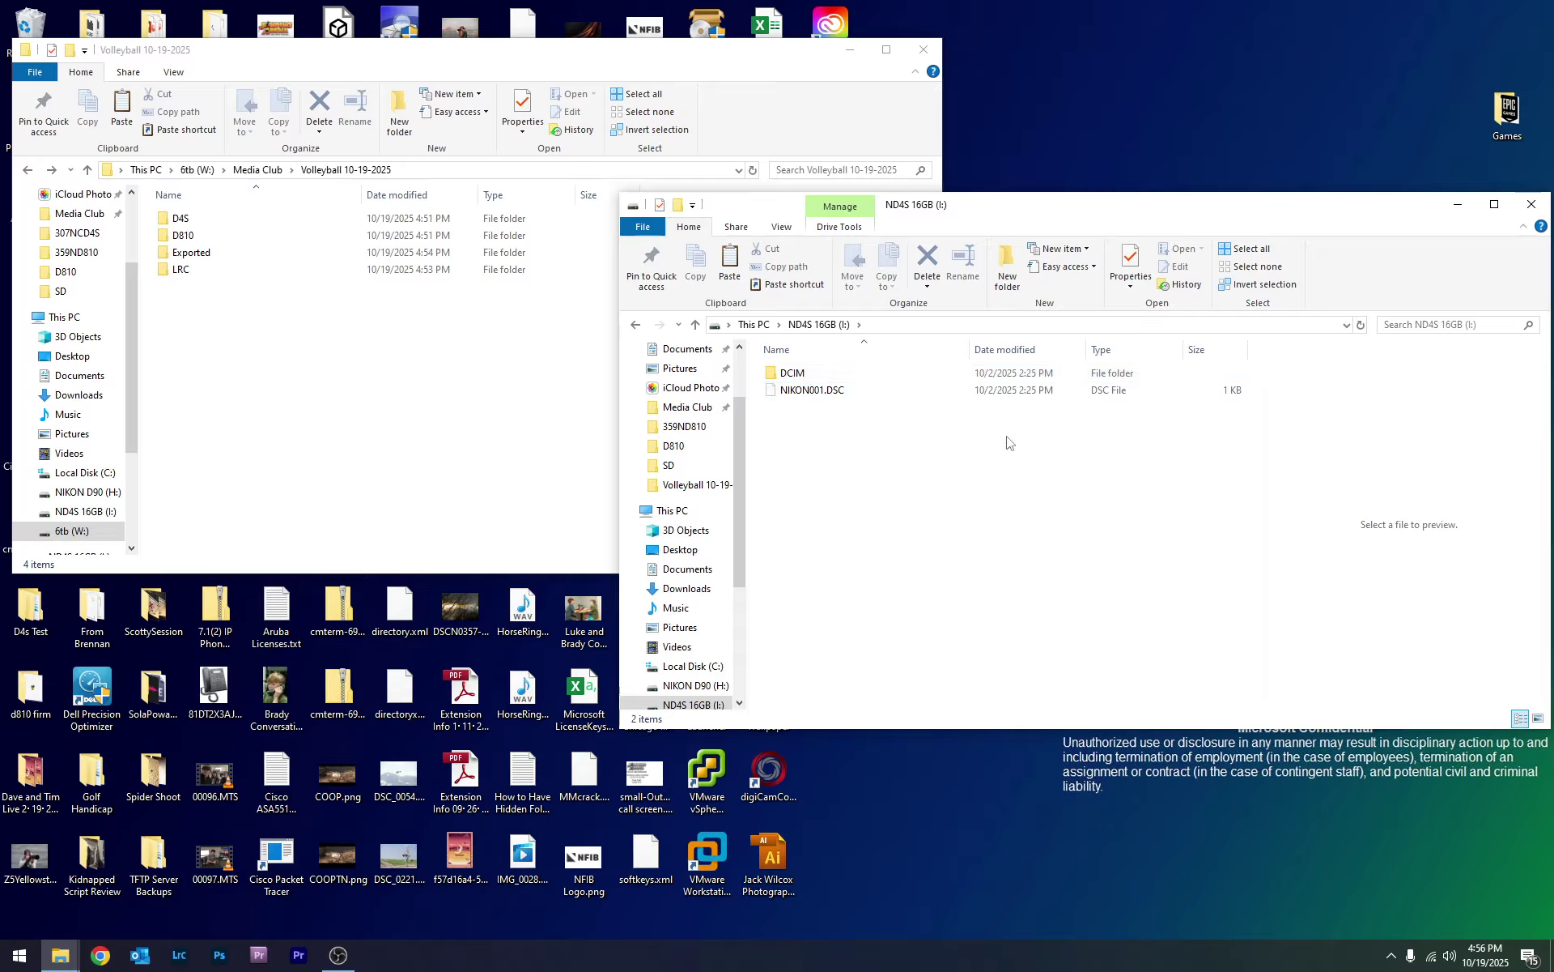
pyautogui.doubleClick(814, 374)
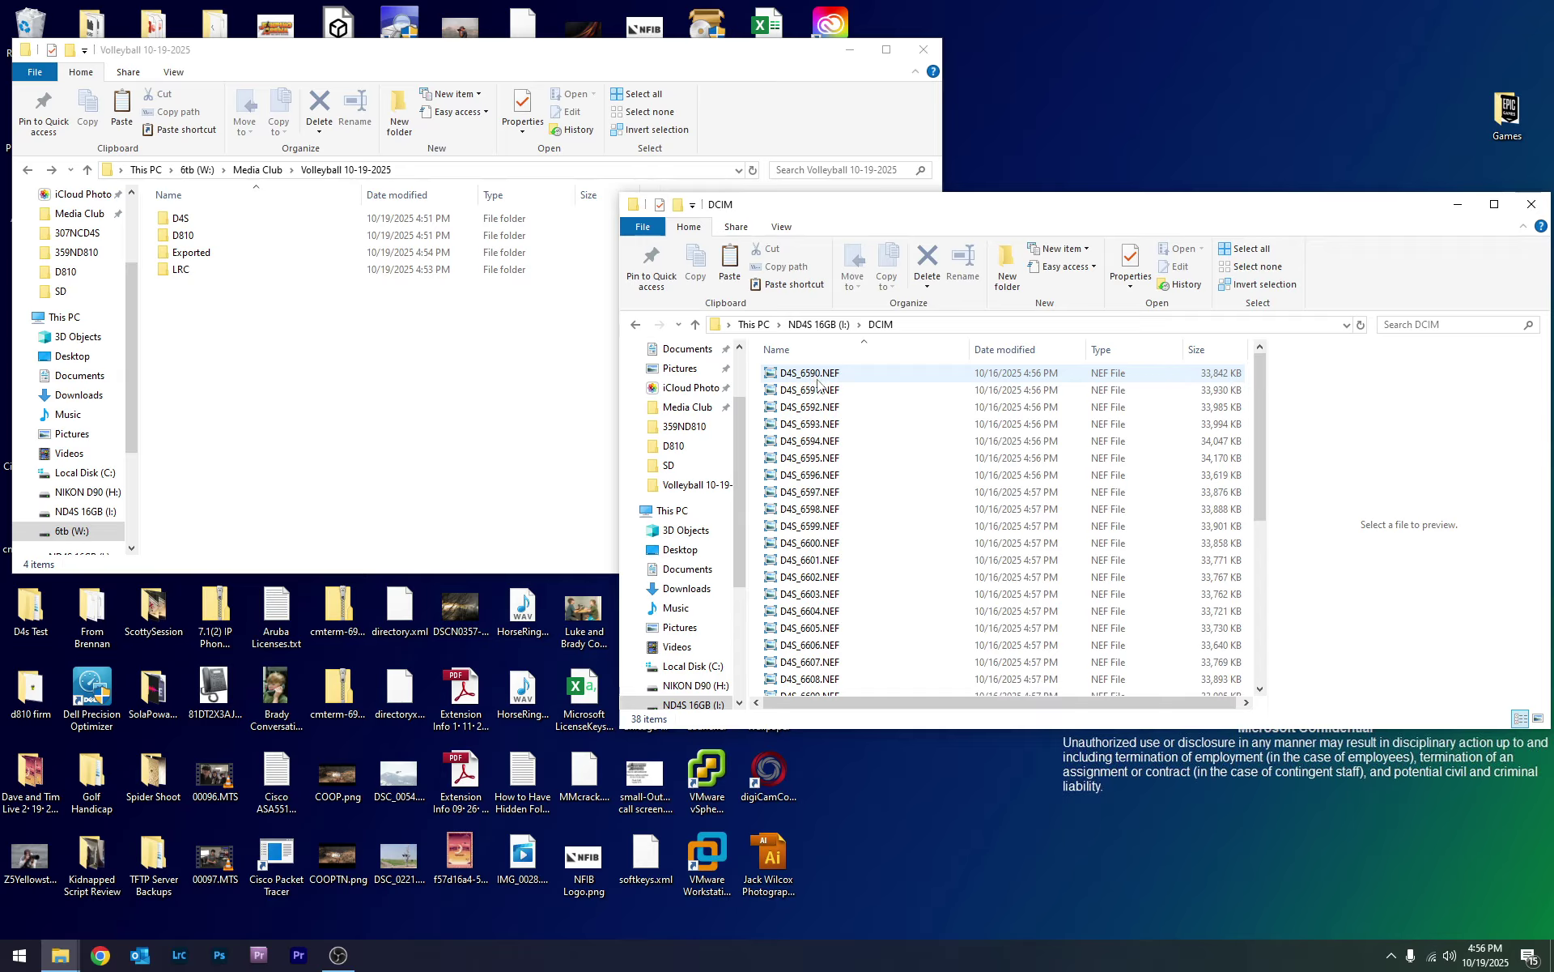
pyautogui.scroll(-1, 873, 423)
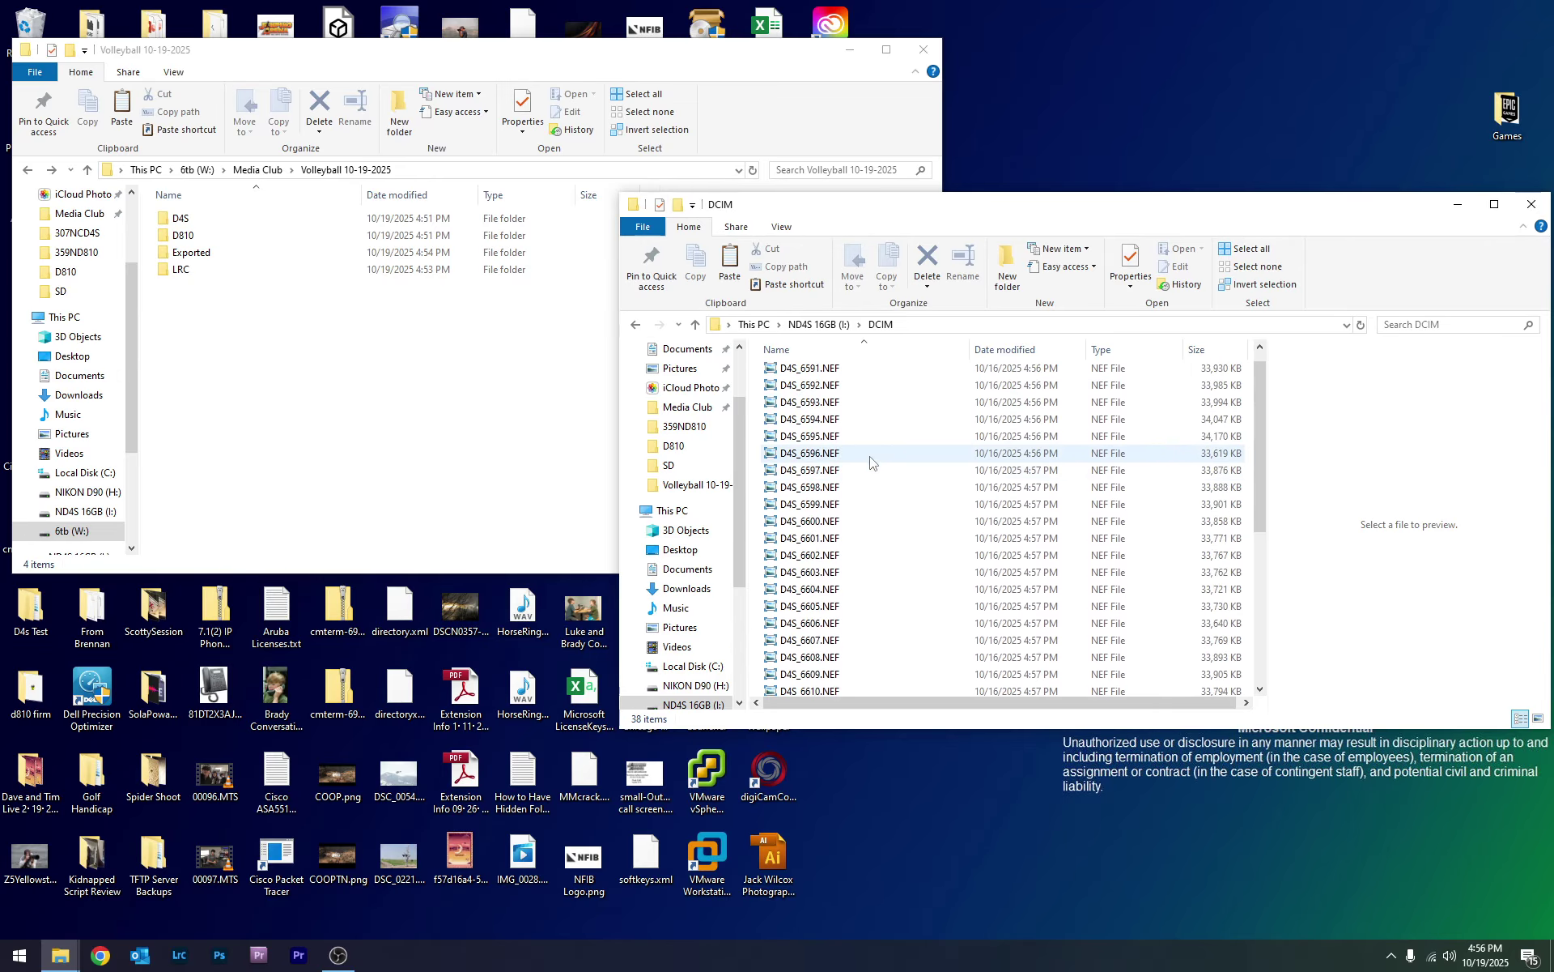
pyautogui.scroll(1, 870, 462)
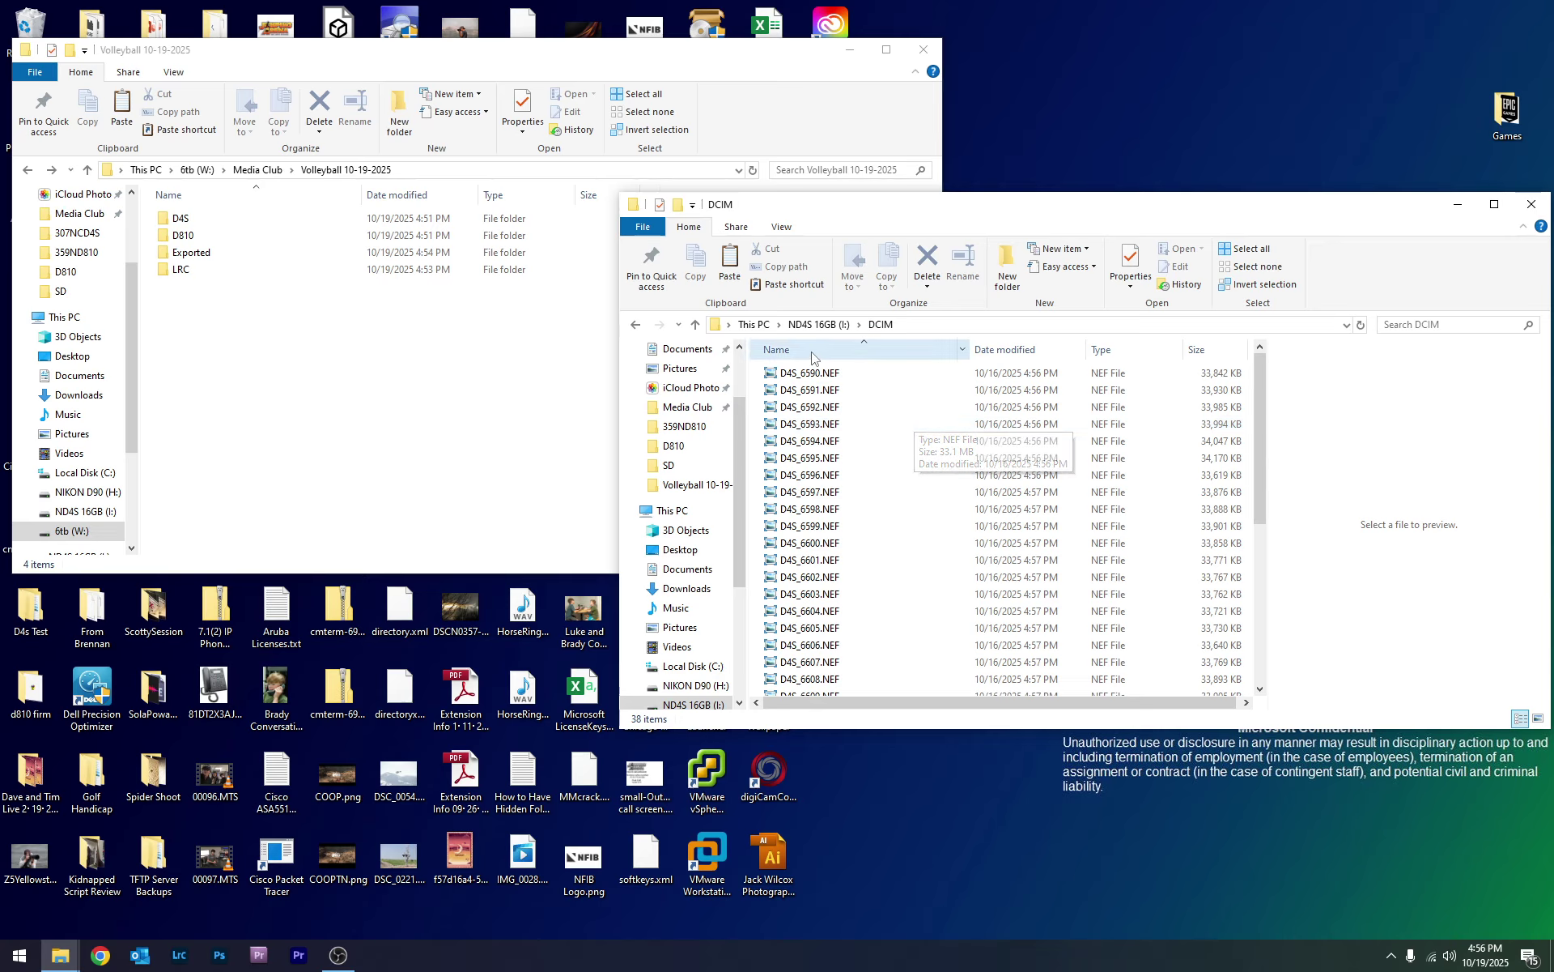
pyautogui.click(781, 228)
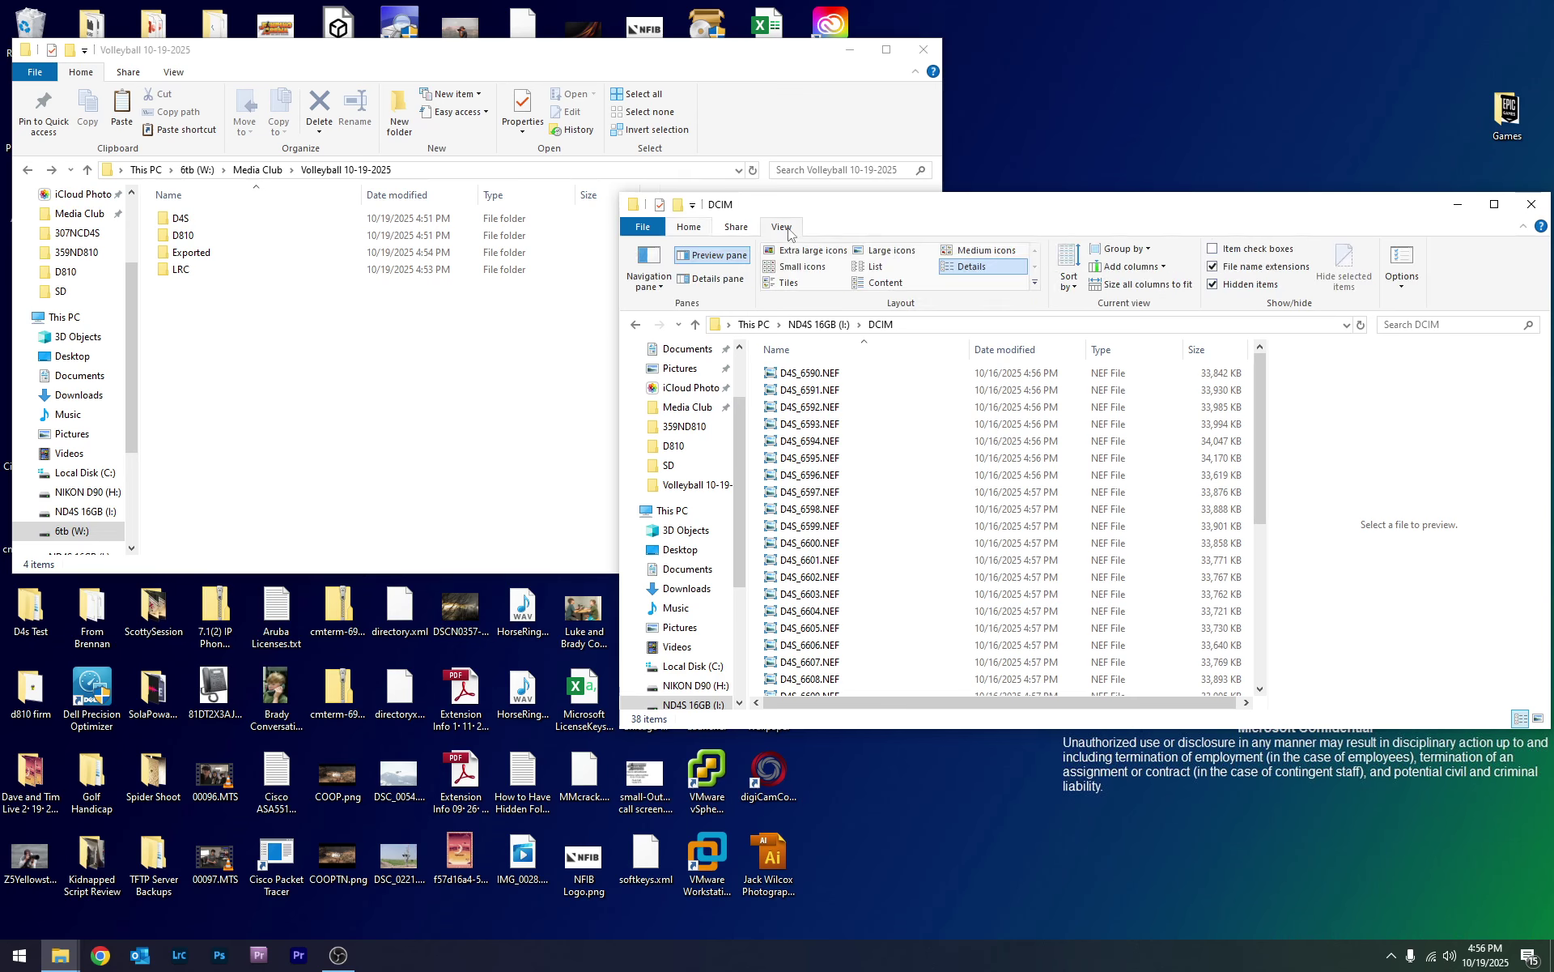
pyautogui.click(894, 251)
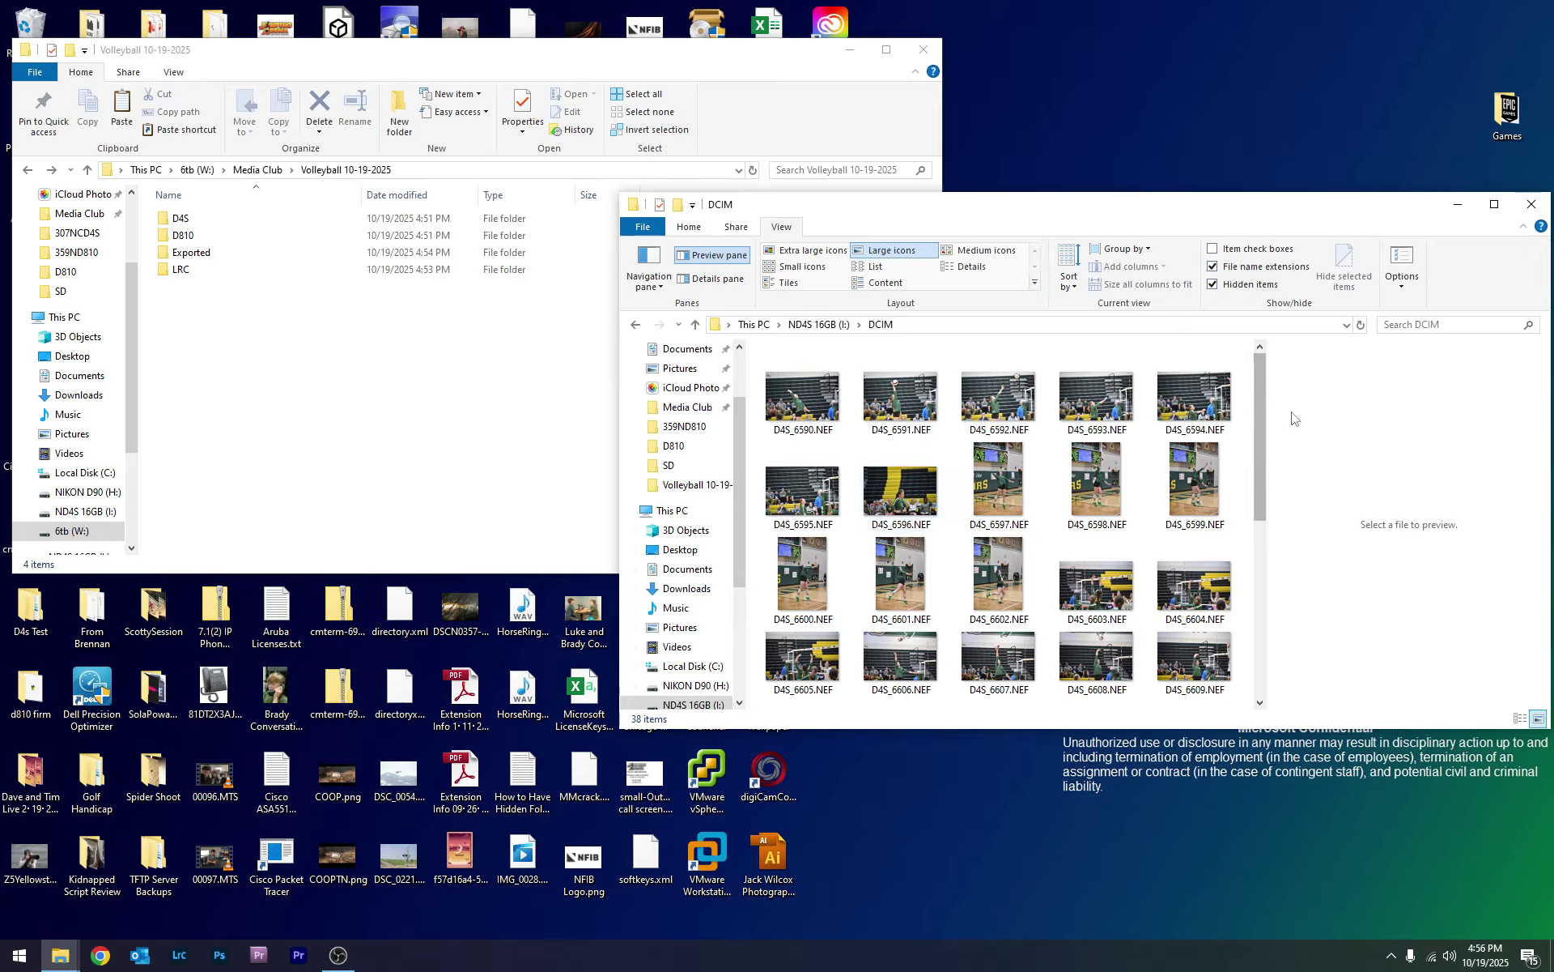
pyautogui.moveTo(1254, 403)
pyautogui.mouseDown()
pyautogui.moveTo(1260, 454)
pyautogui.moveTo(1260, 417)
pyautogui.mouseUp()
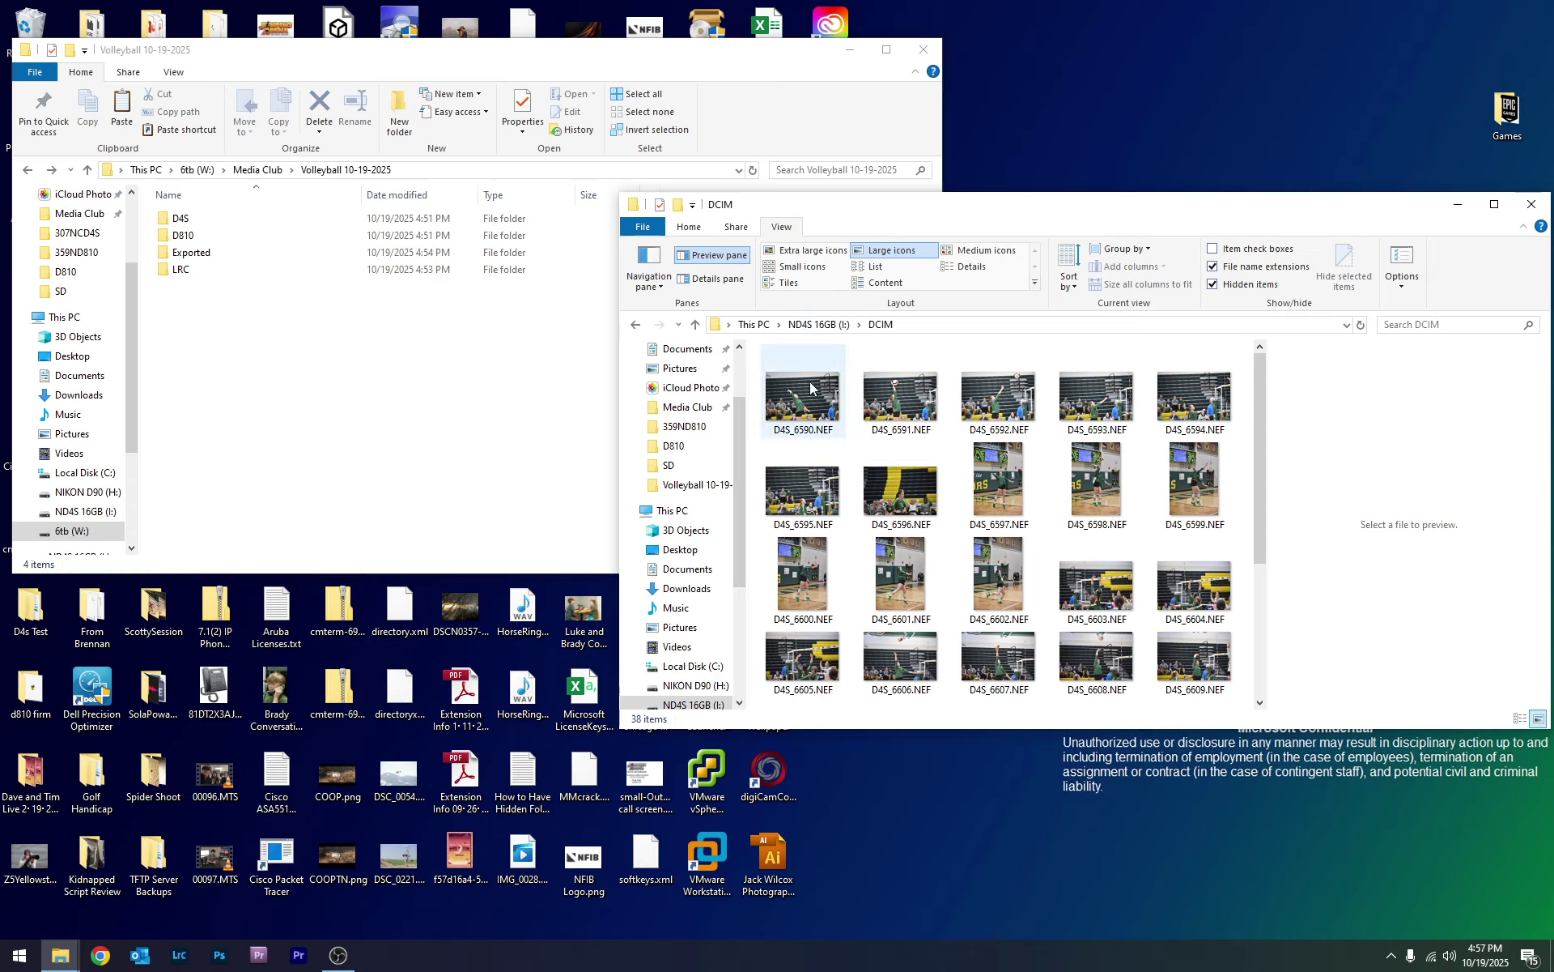
# - Copy all the photos from the ND4S 16GB card's DCIM folder into the D4S subfolder of Volleyball 10-19-2025
pyautogui.hotkey('ctrl', 'a')
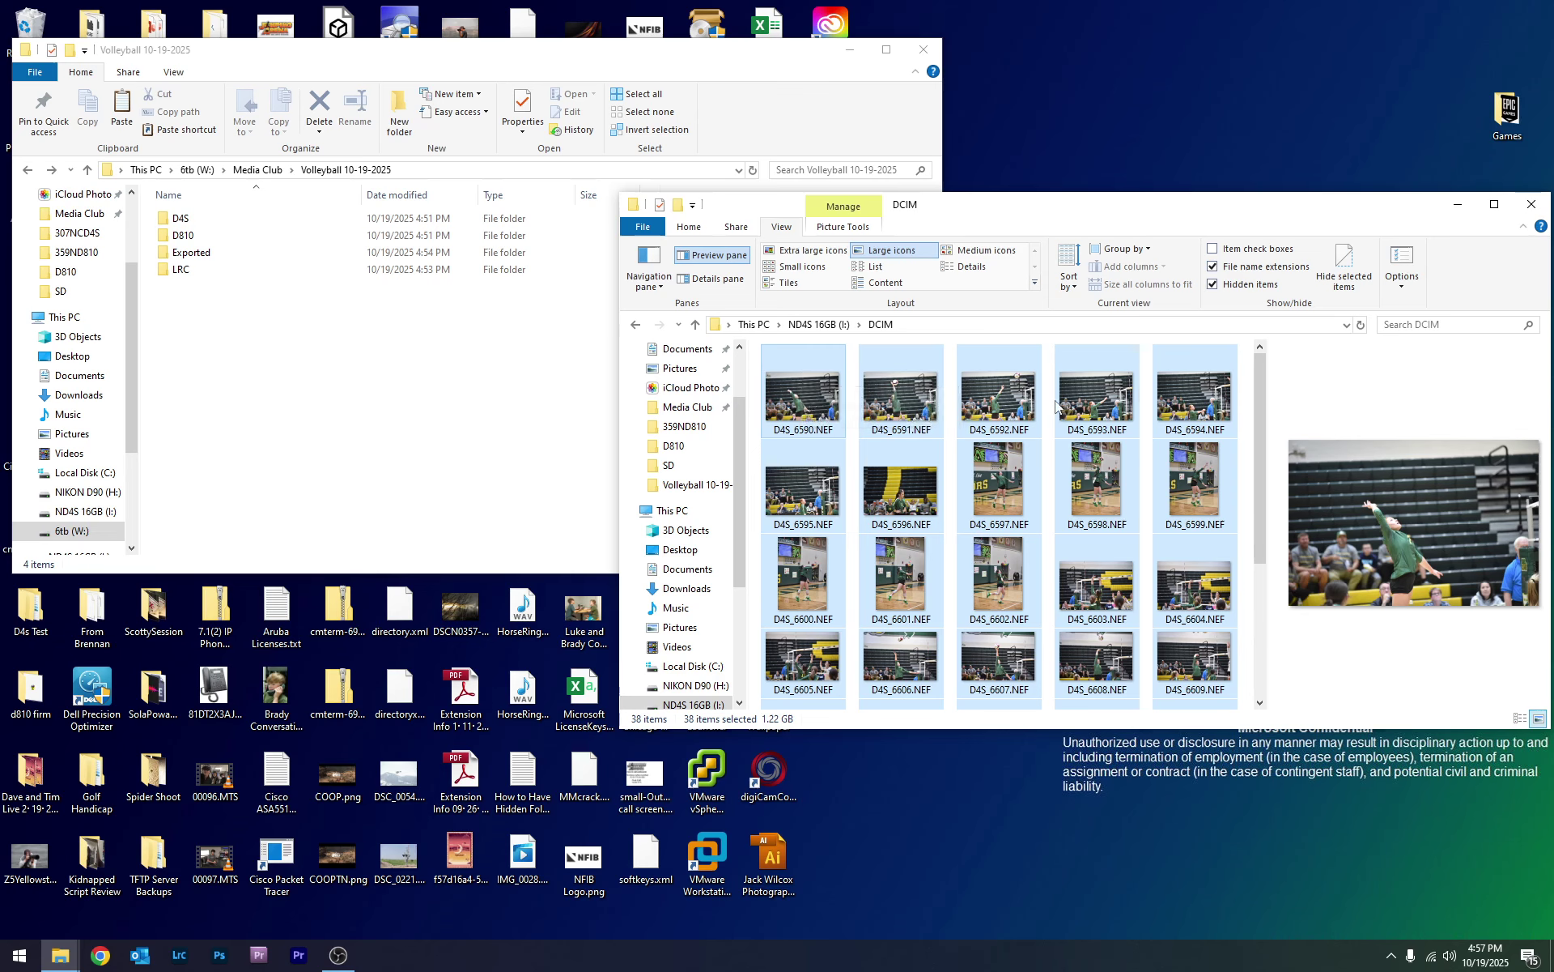
pyautogui.scroll(-3, 1055, 494)
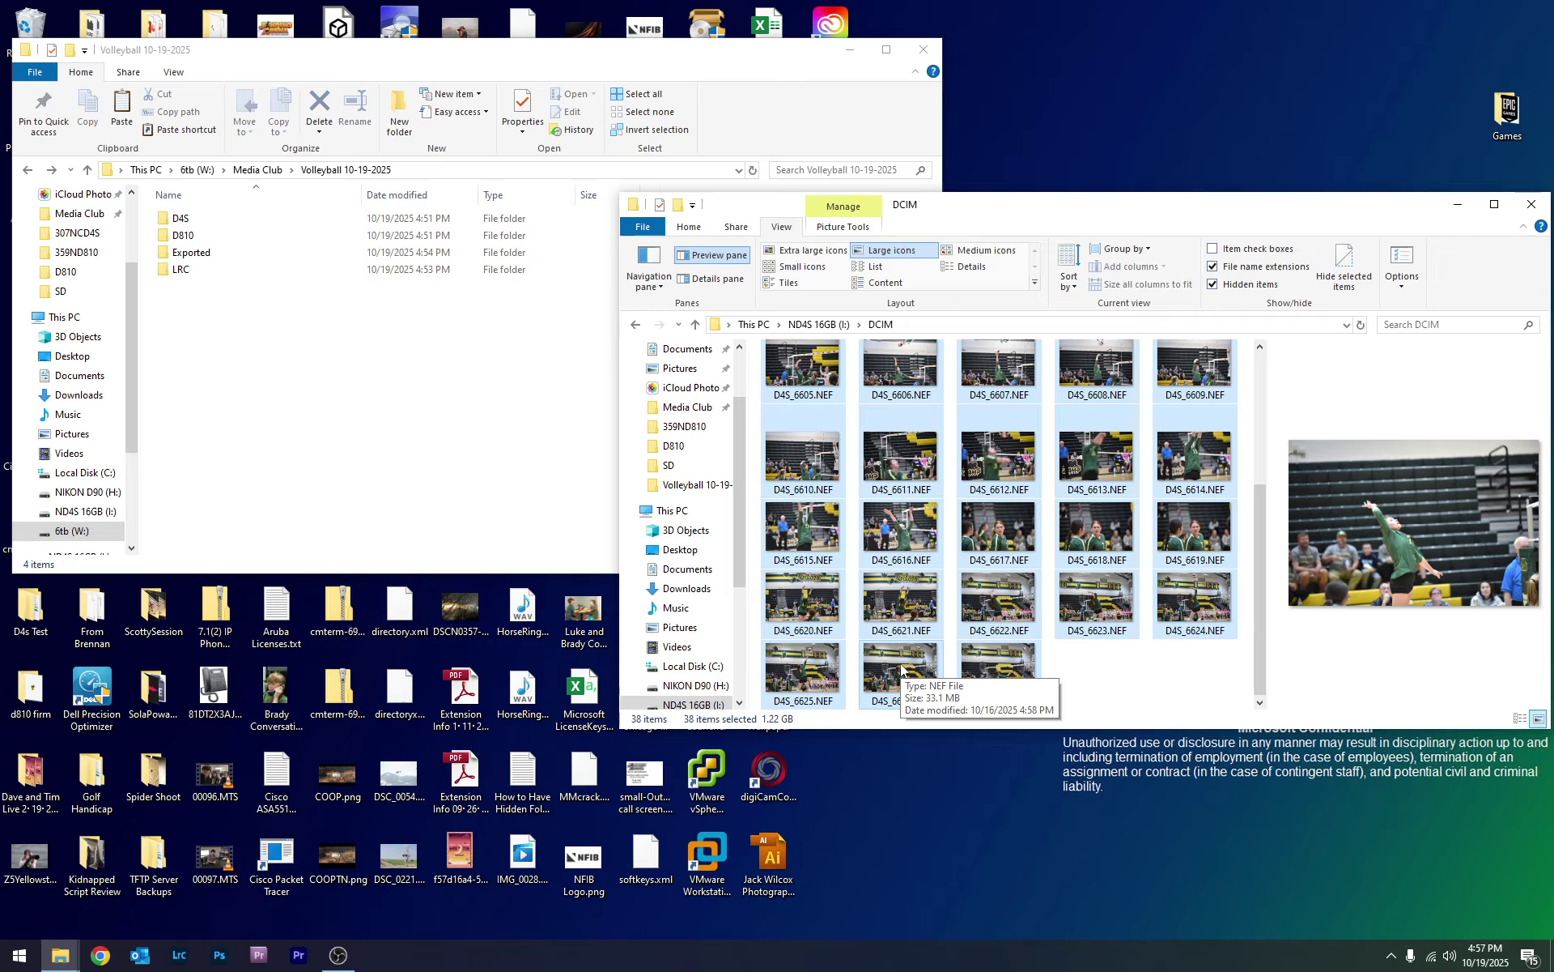
pyautogui.rightClick(913, 518)
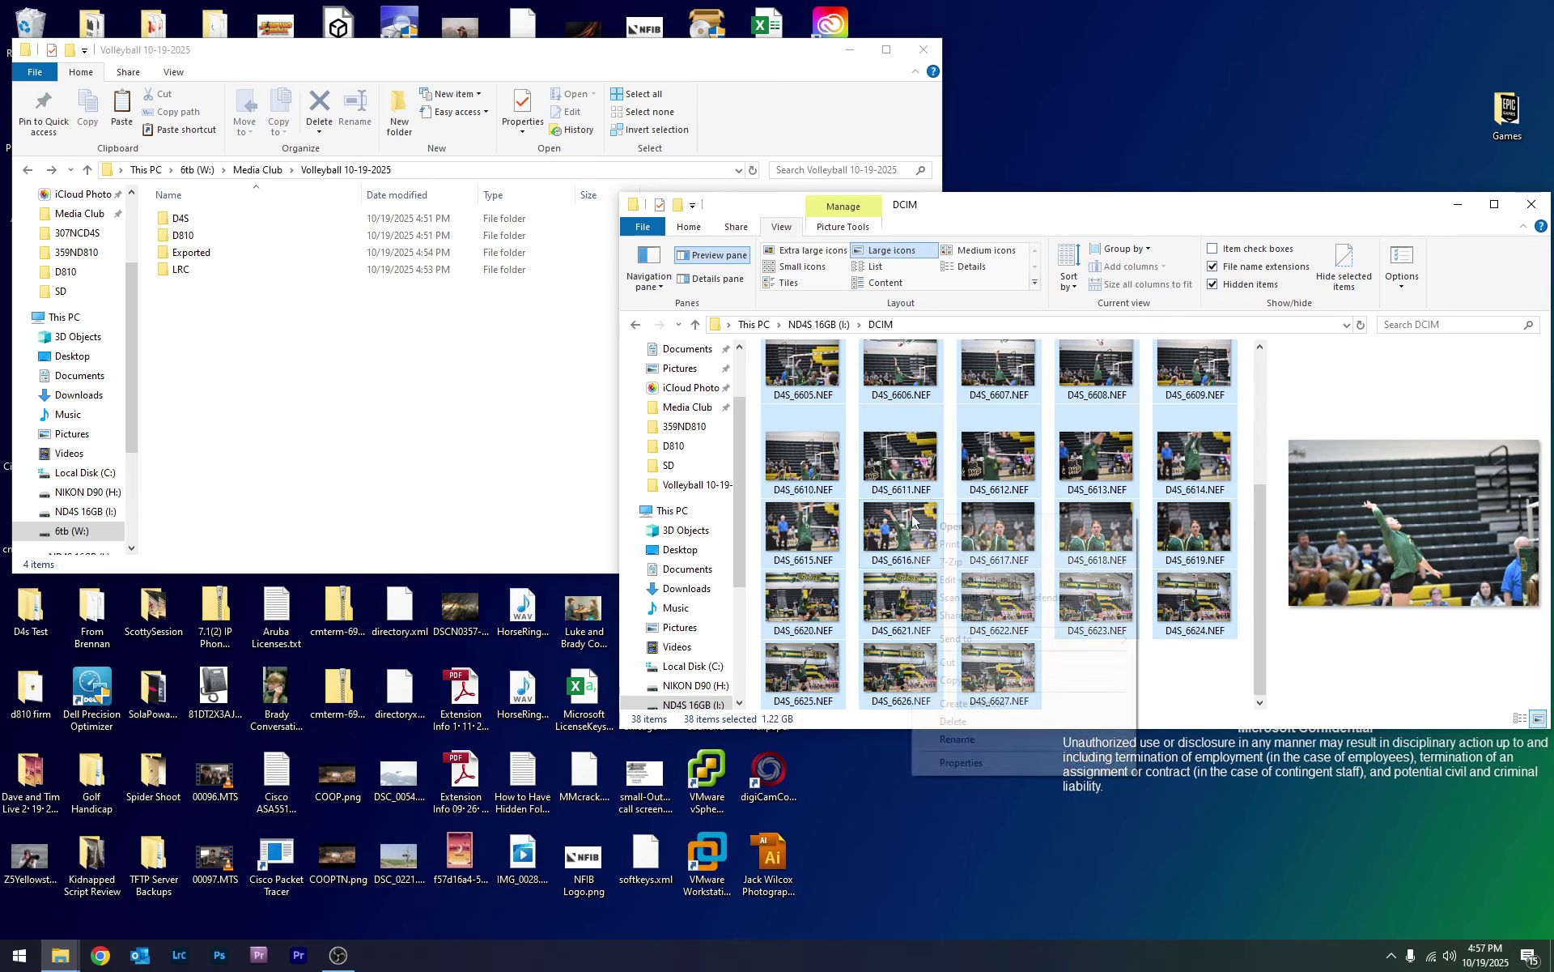
pyautogui.click(947, 692)
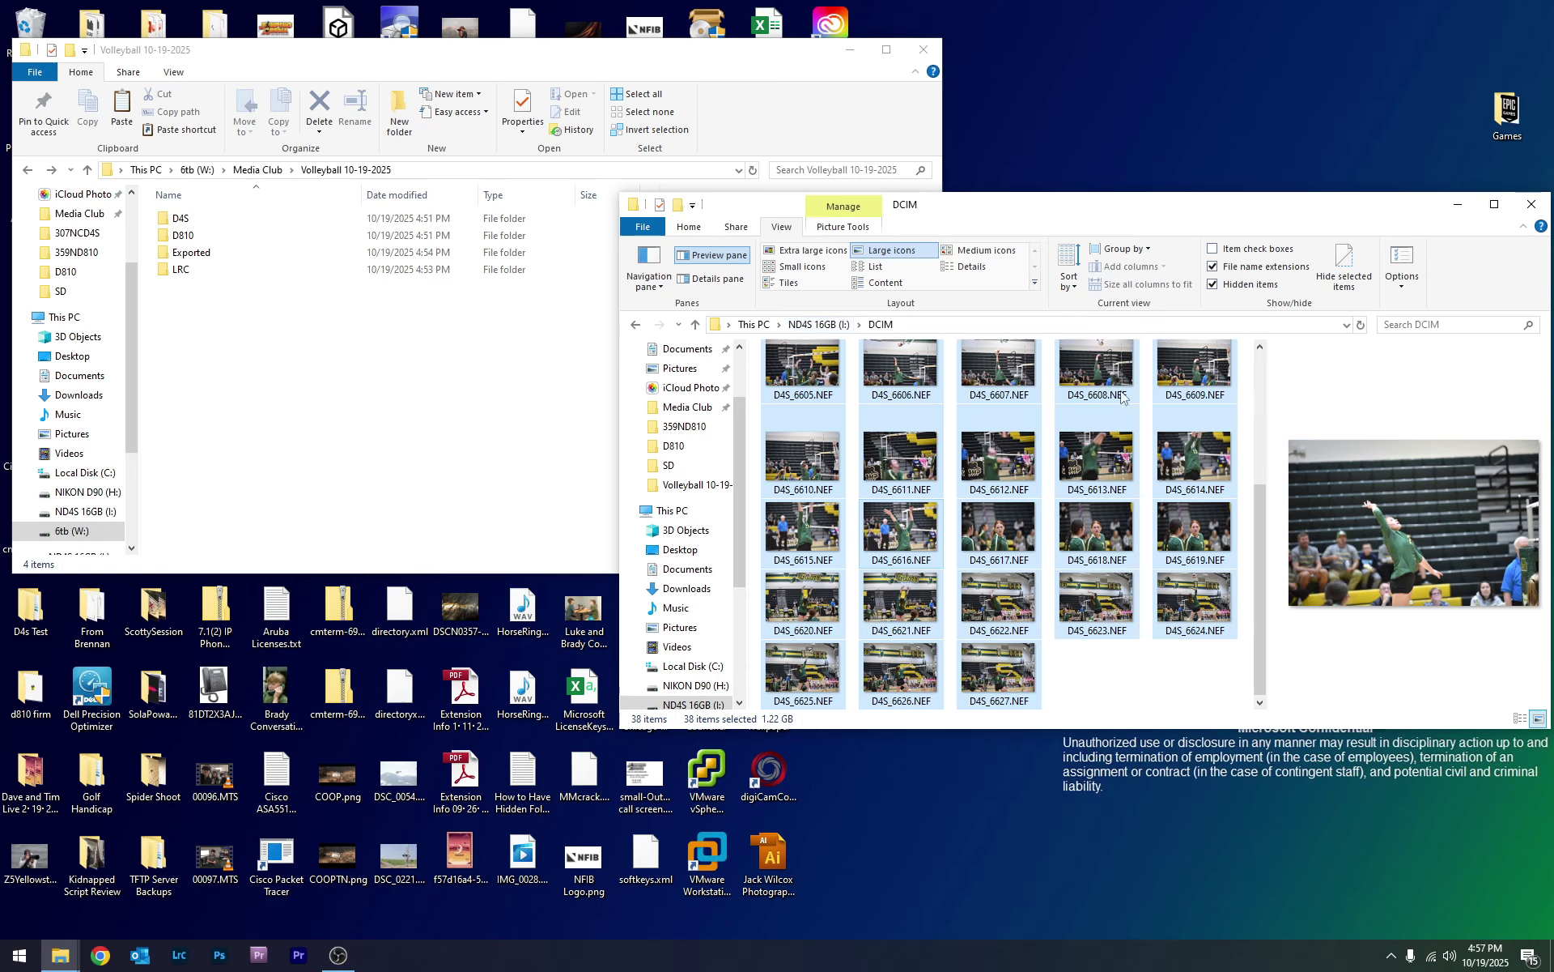
pyautogui.scroll(3, 941, 520)
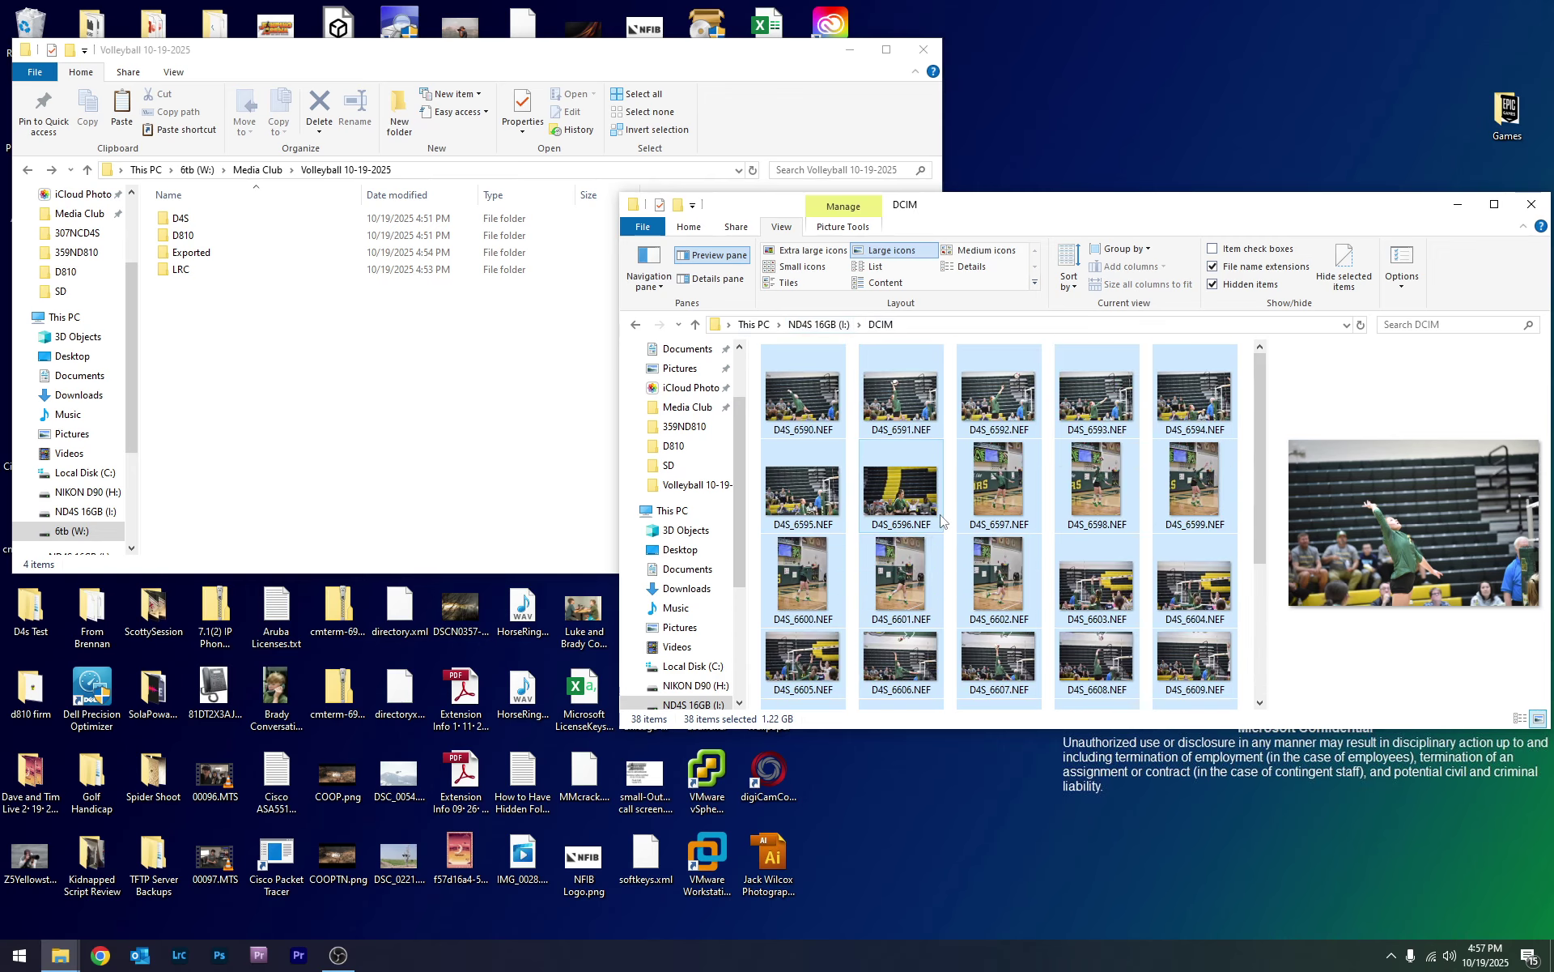
pyautogui.click(315, 53)
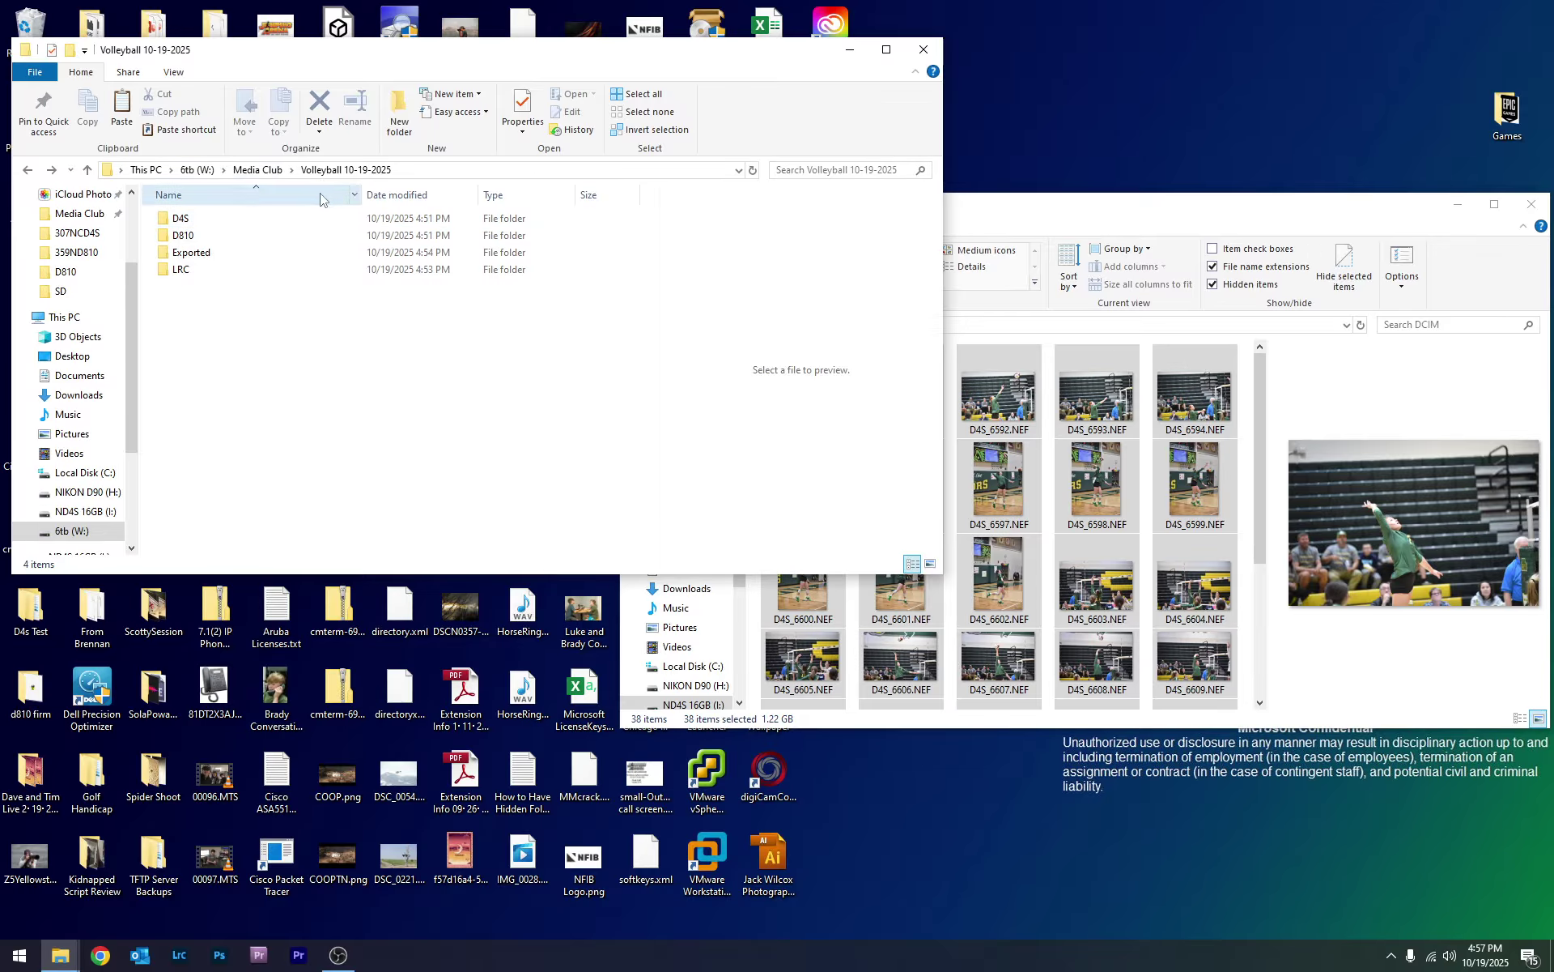
pyautogui.doubleClick(257, 220)
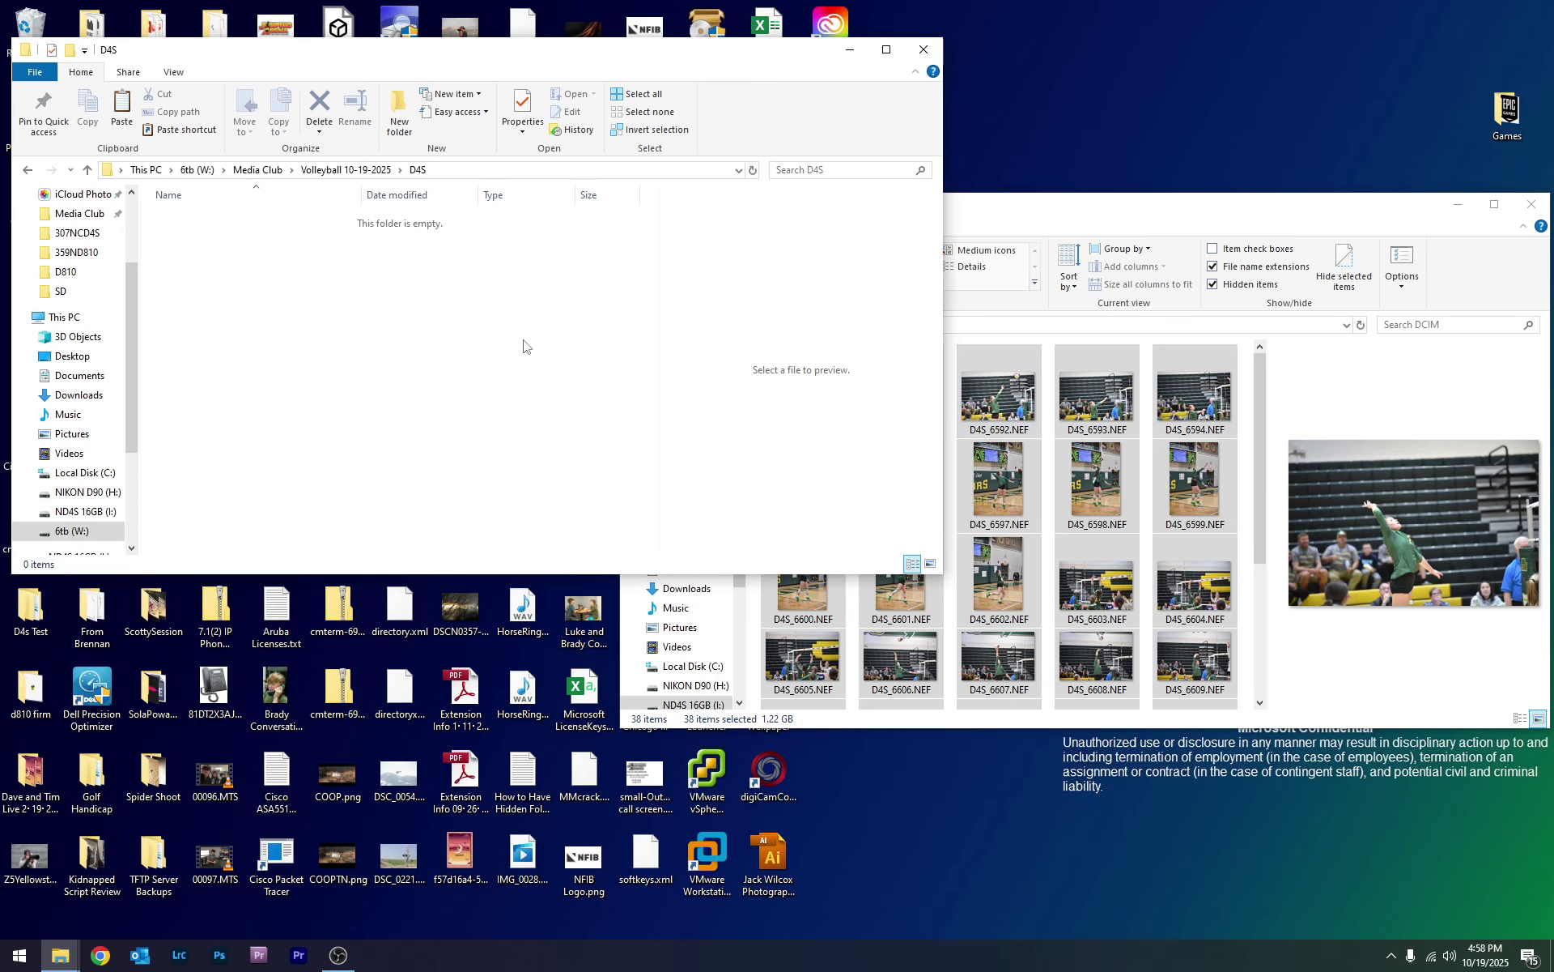
pyautogui.moveTo(1020, 400); pyautogui.dragTo(320, 291)
# - Review the full list of NEF photos copied into the D4S folder
pyautogui.scroll(-6, 504, 302)
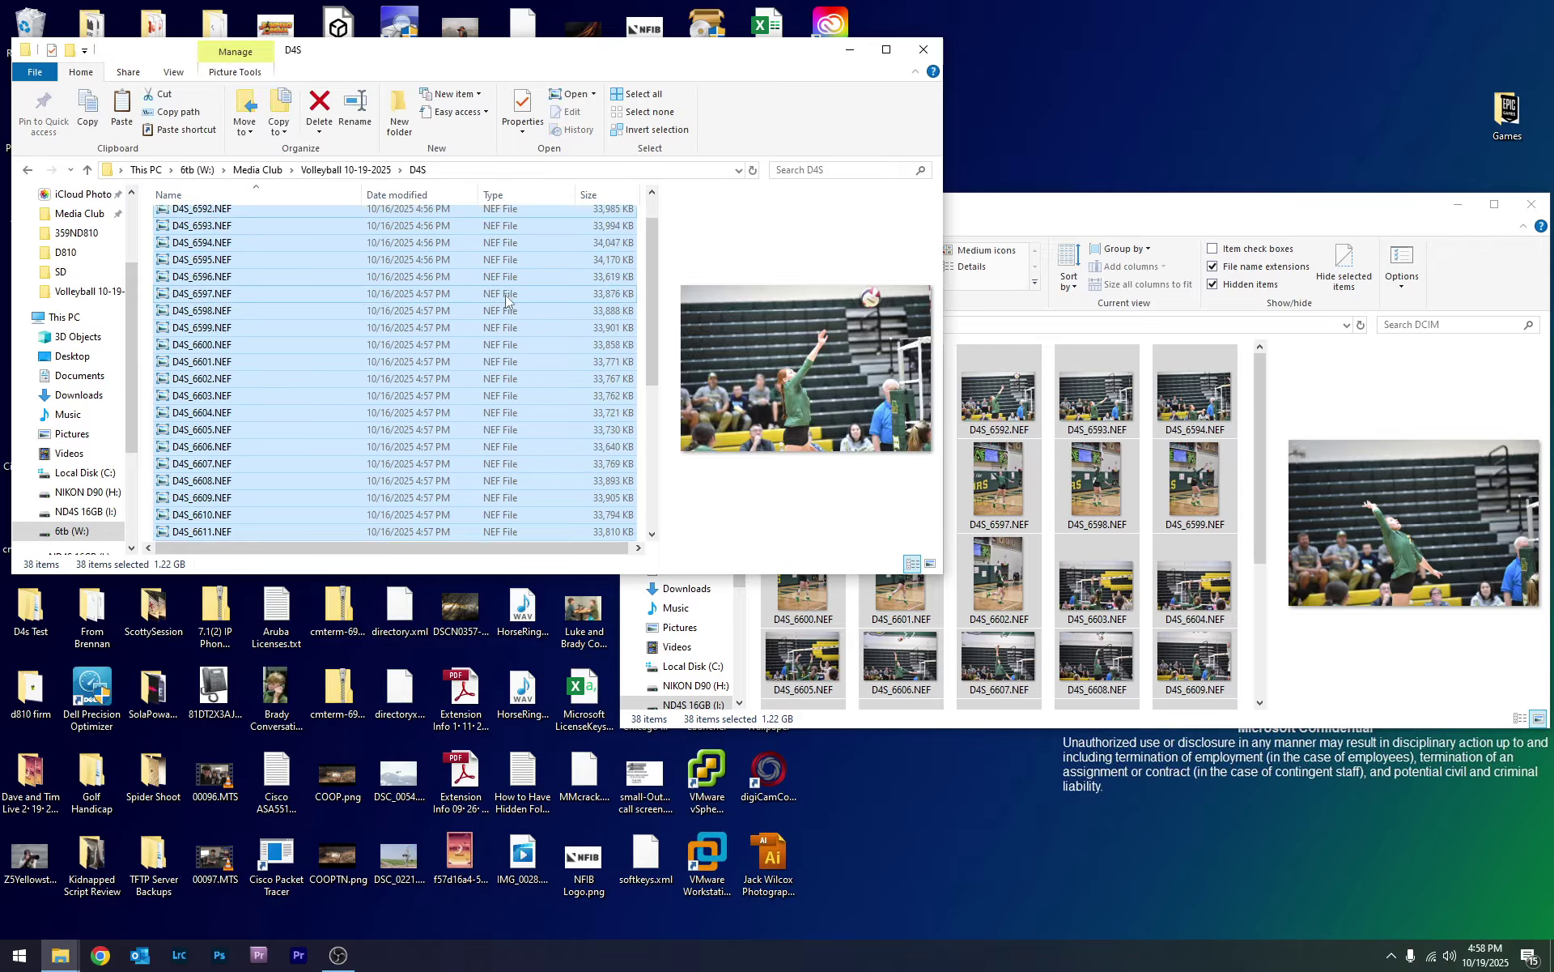
pyautogui.scroll(6, 495, 360)
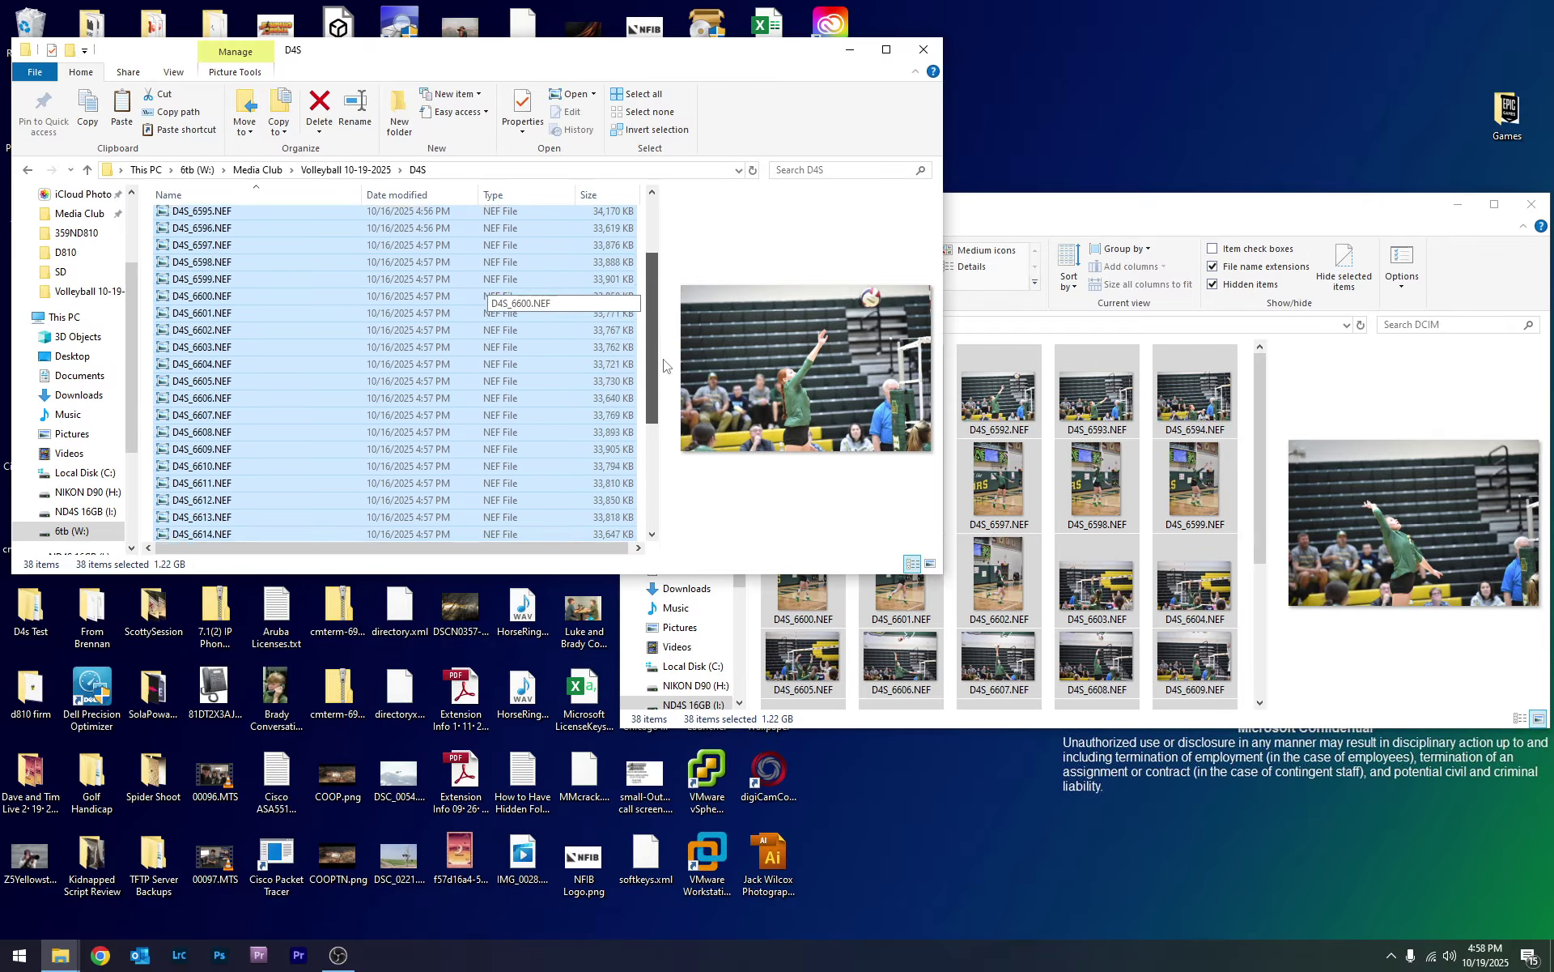
pyautogui.scroll(-6, 486, 304)
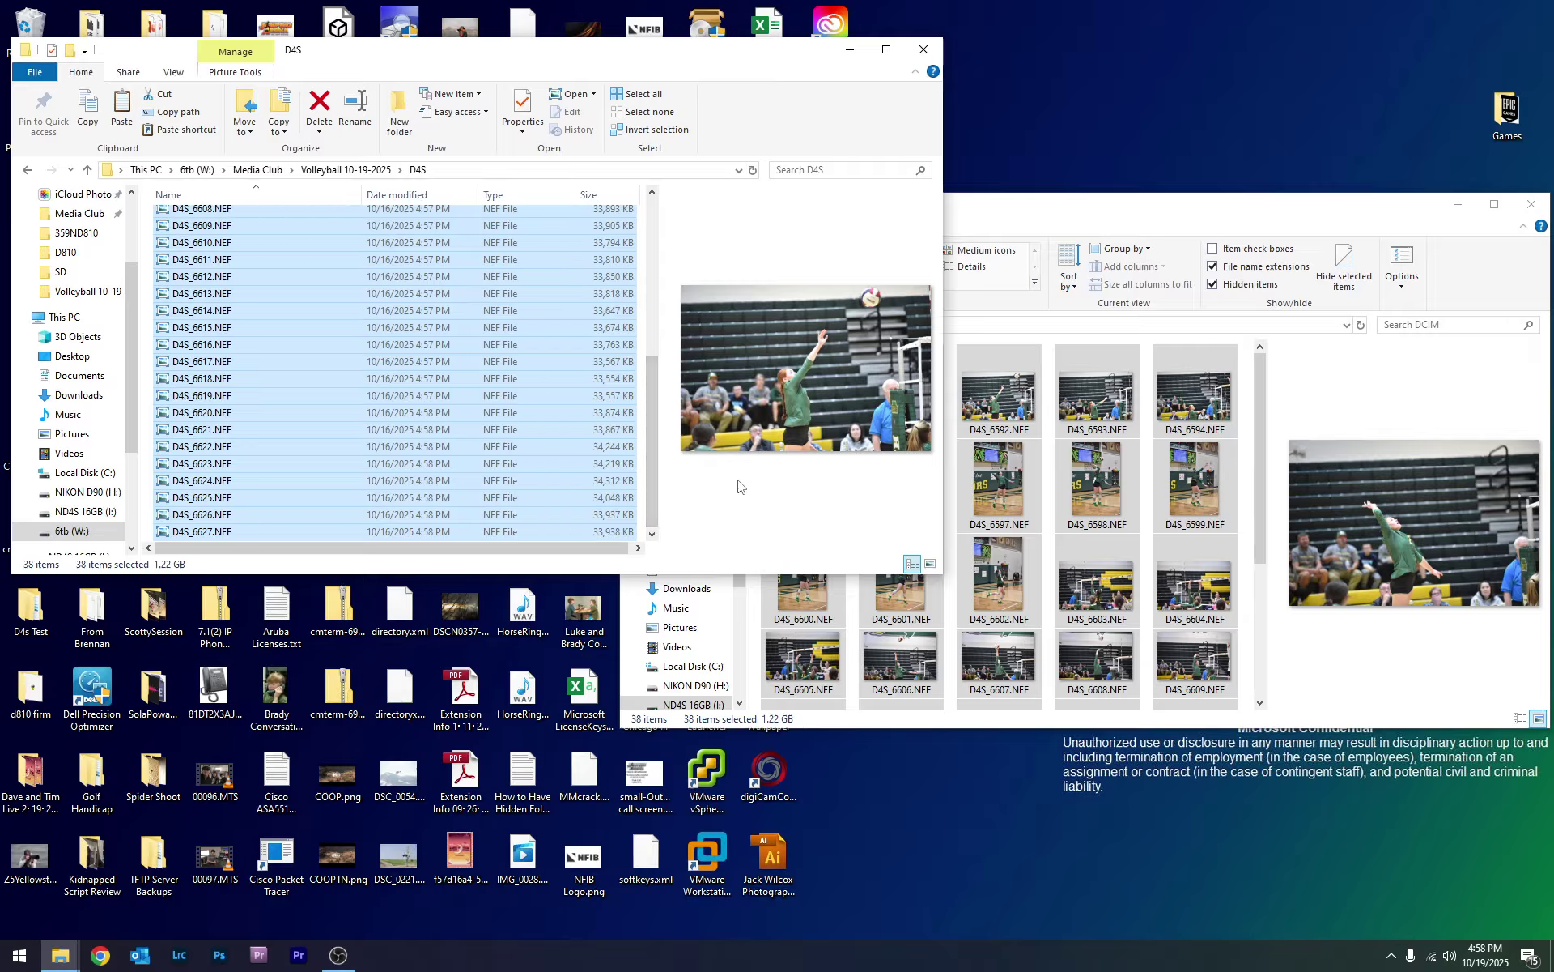
pyautogui.scroll(6, 546, 322)
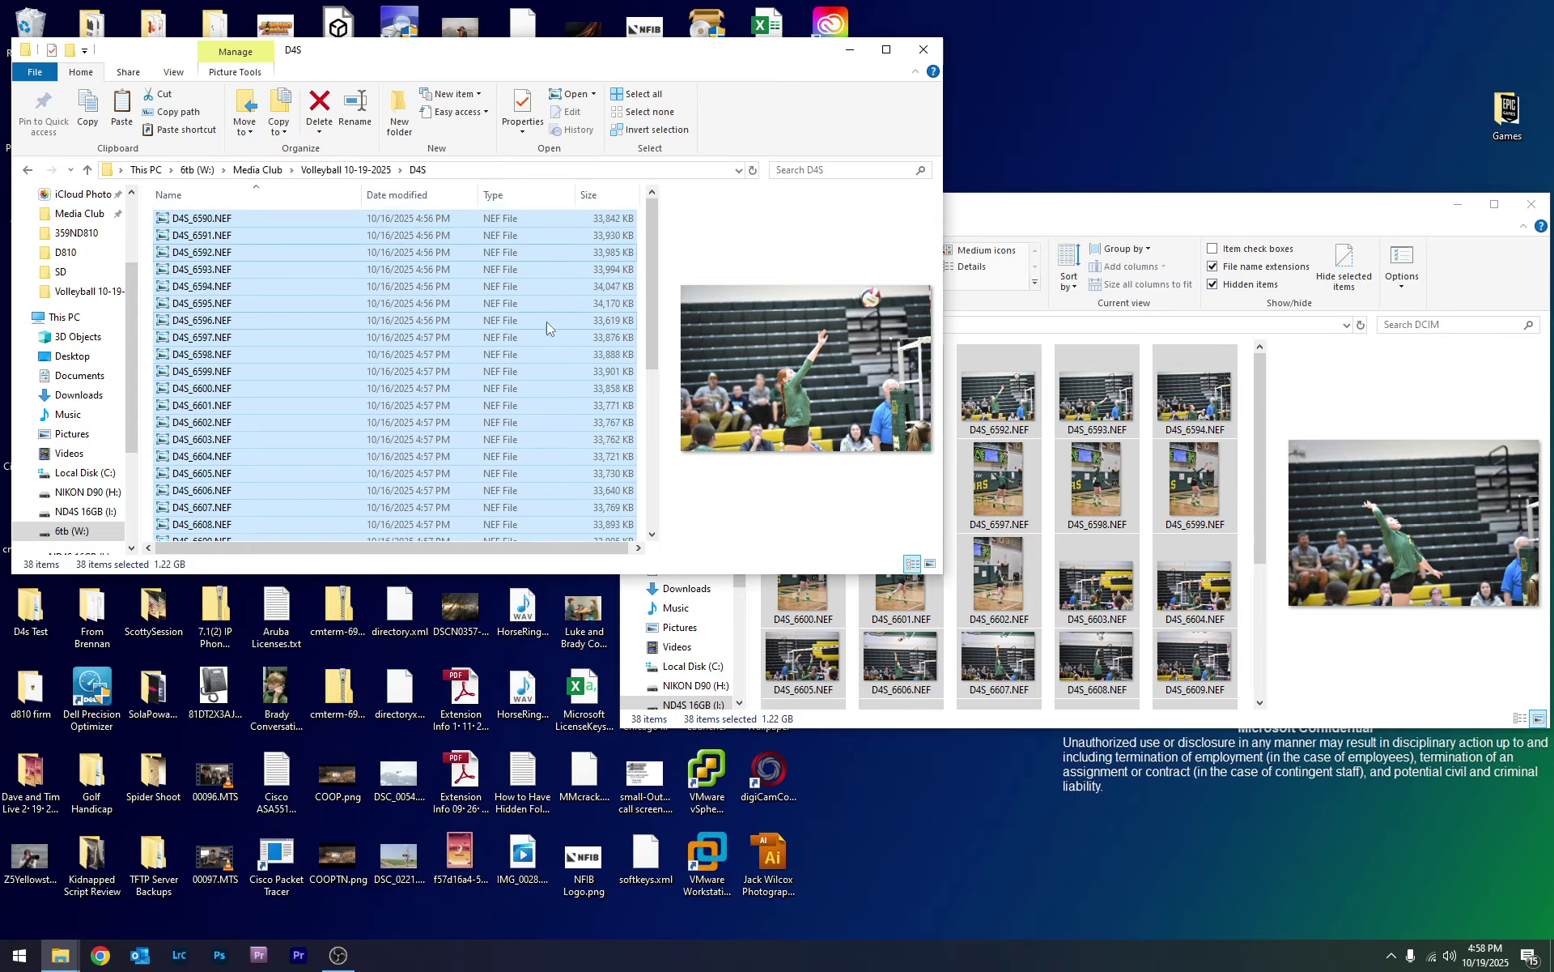
pyautogui.scroll(-3, 403, 273)
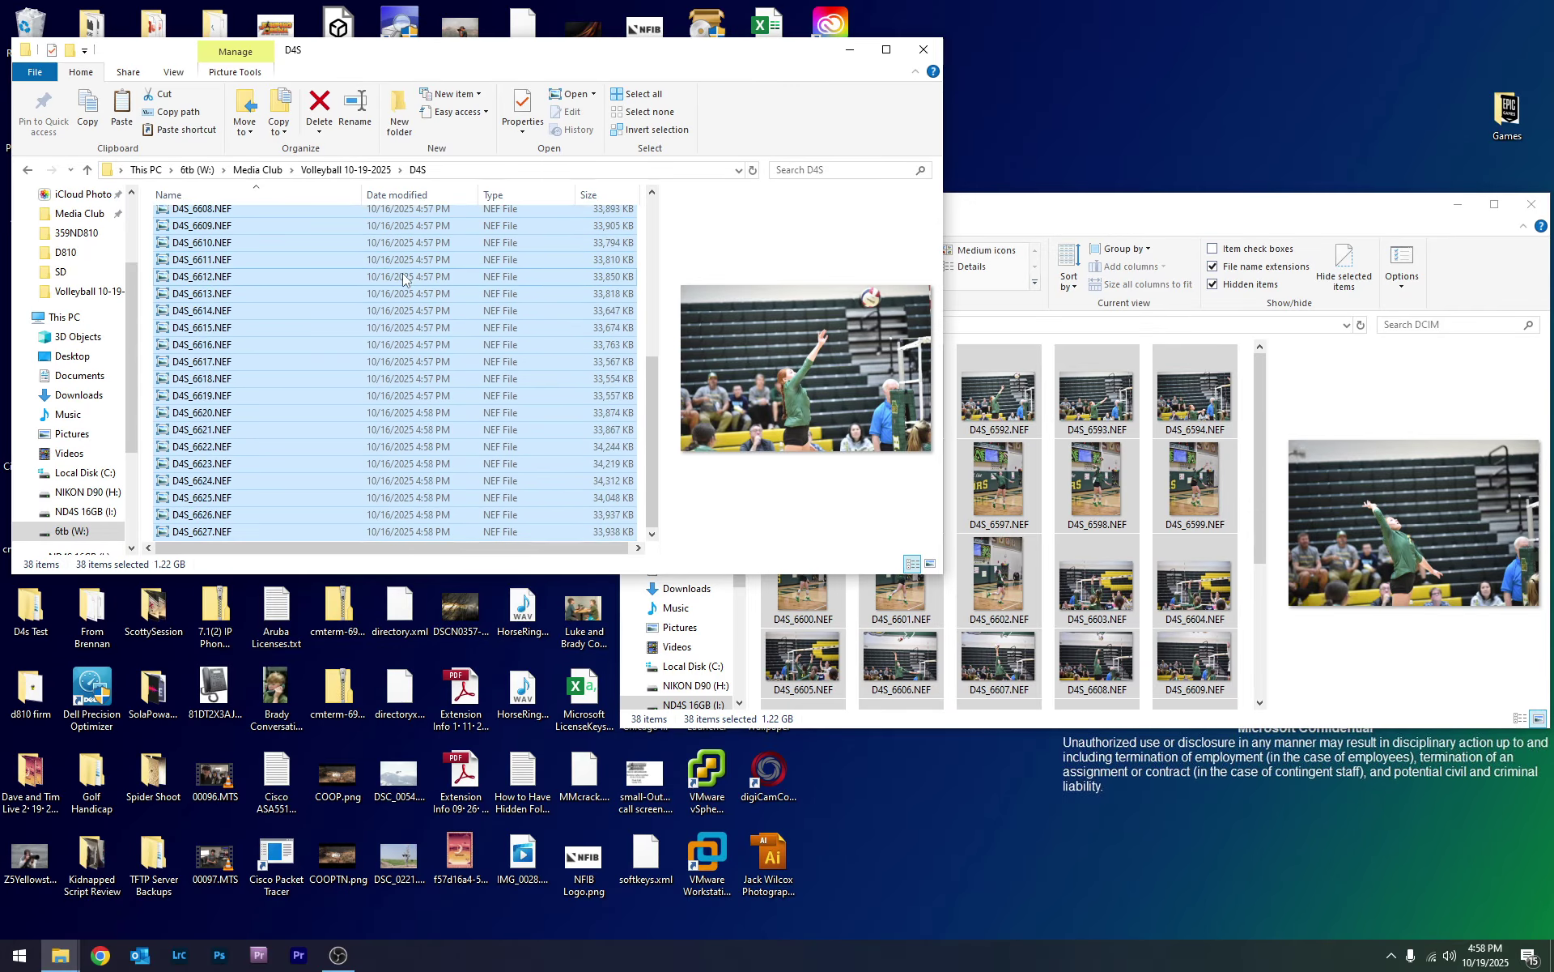
pyautogui.scroll(3, 402, 273)
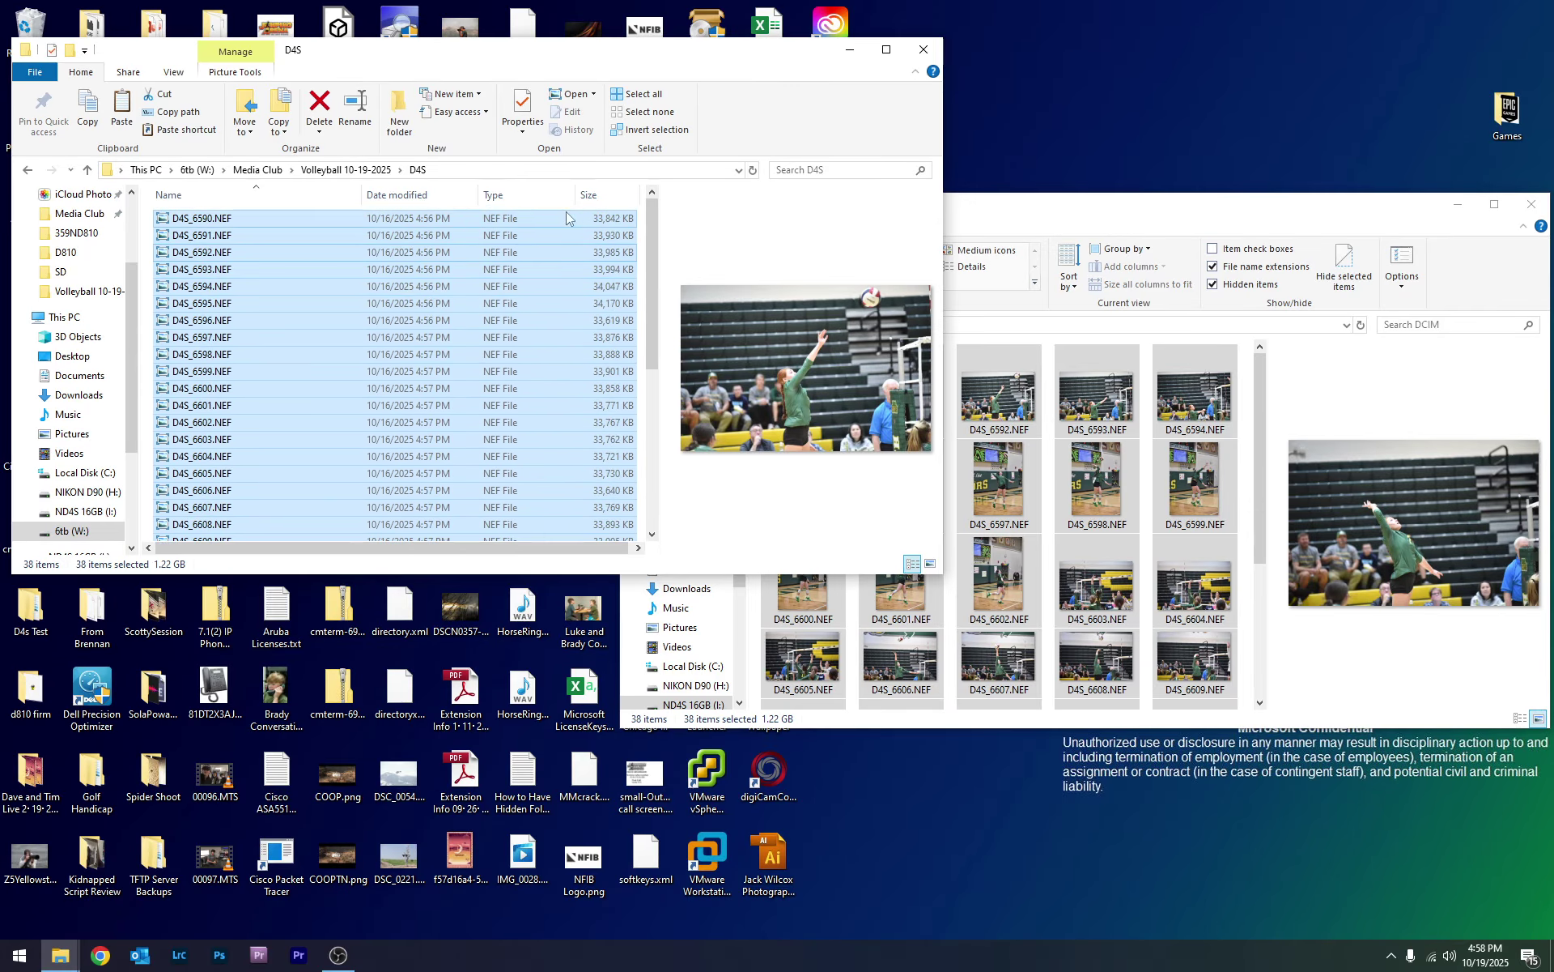
# - Open the D810 subfolder of Volleyball 10-19-2025 in one window and the NIKON D90 card in the other
pyautogui.click(346, 170)
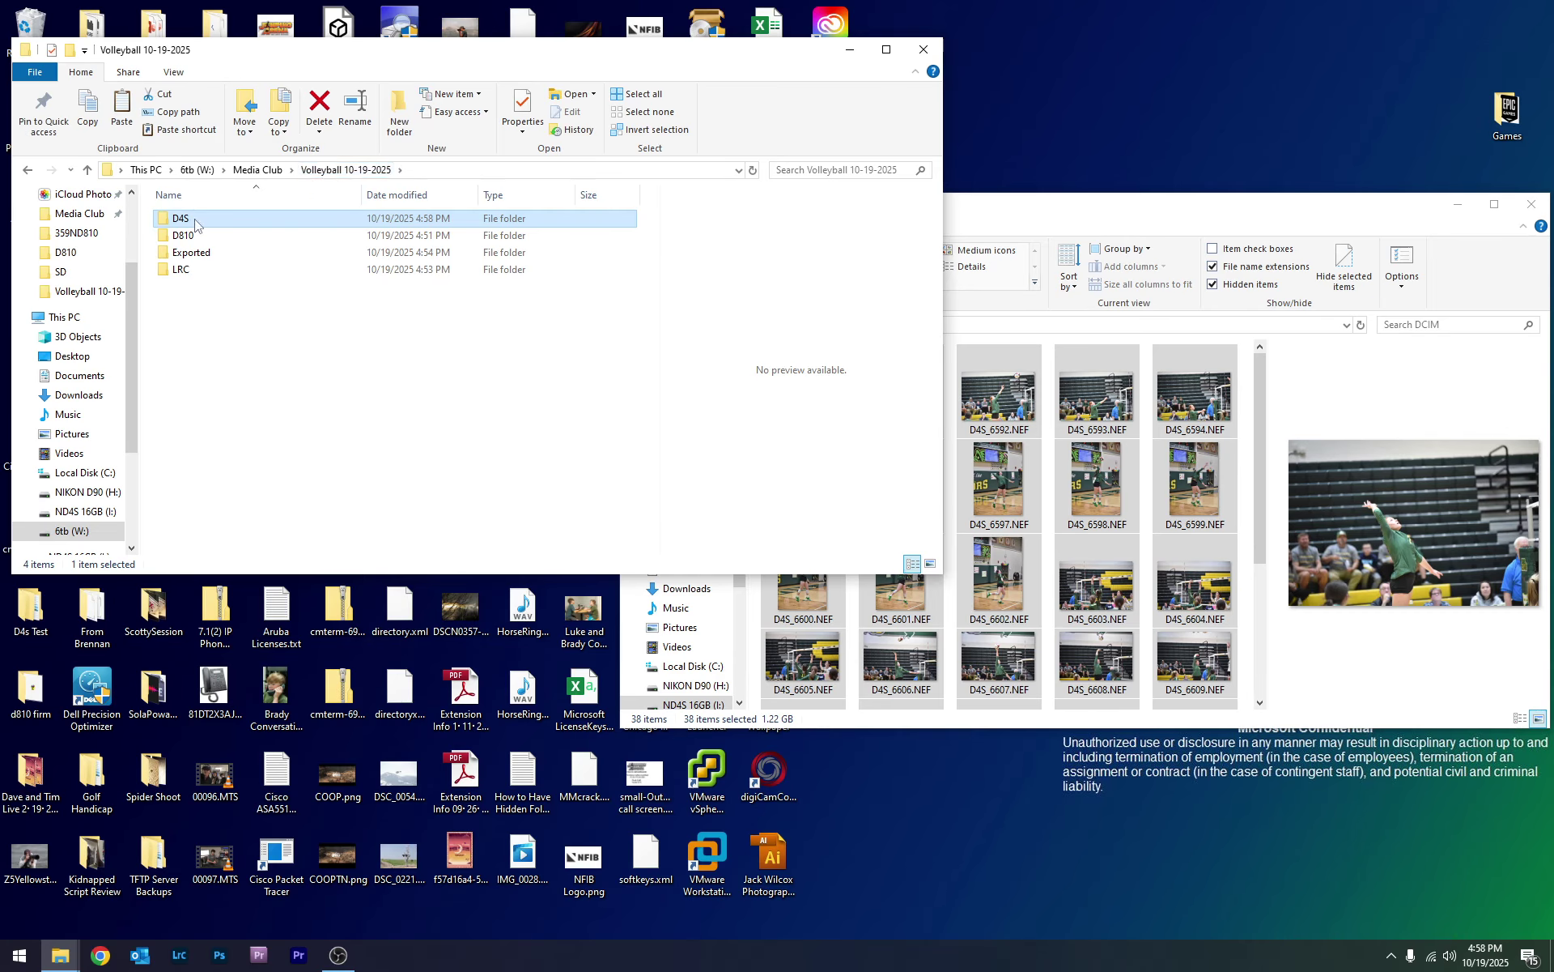
pyautogui.doubleClick(254, 235)
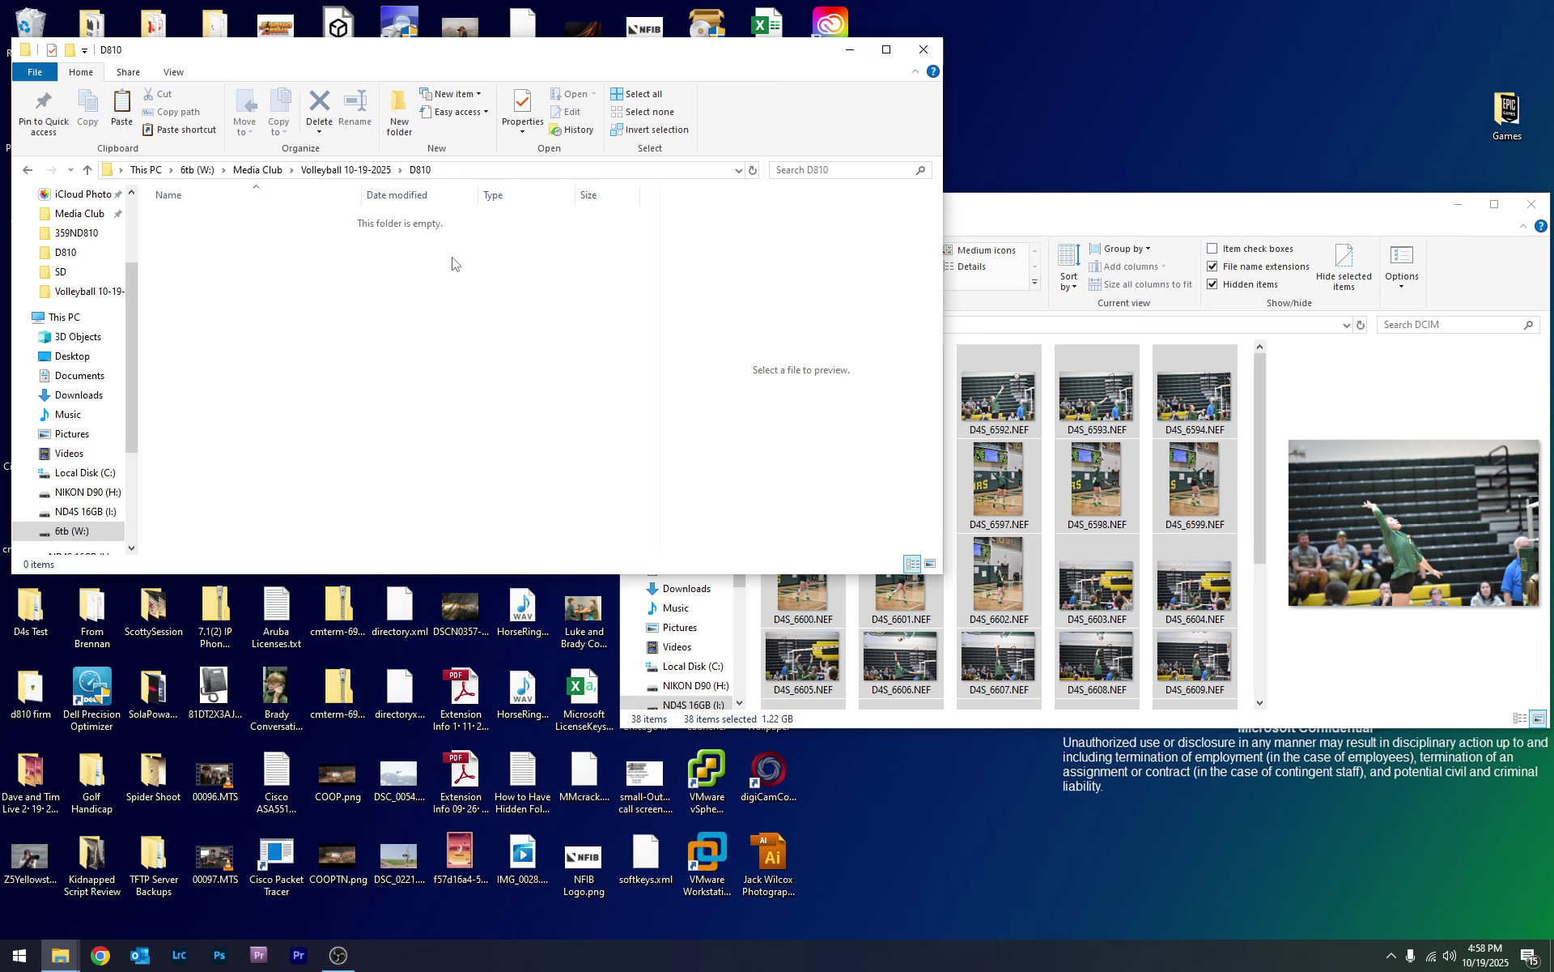
pyautogui.click(1127, 199)
pyautogui.scroll(-2, 672, 567)
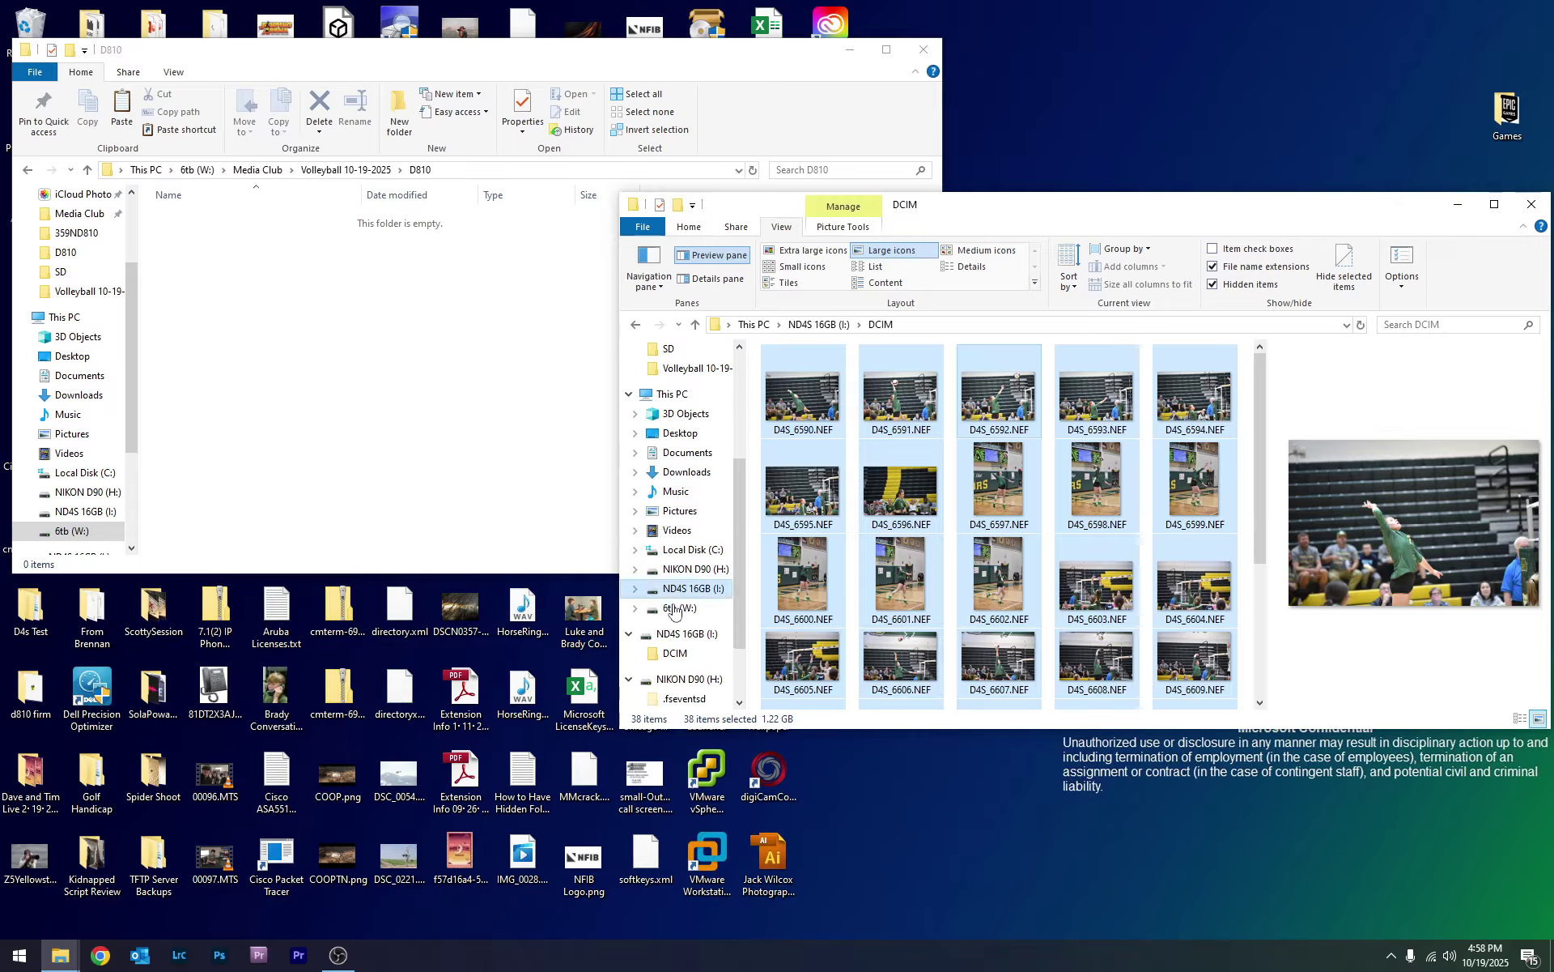
pyautogui.click(684, 634)
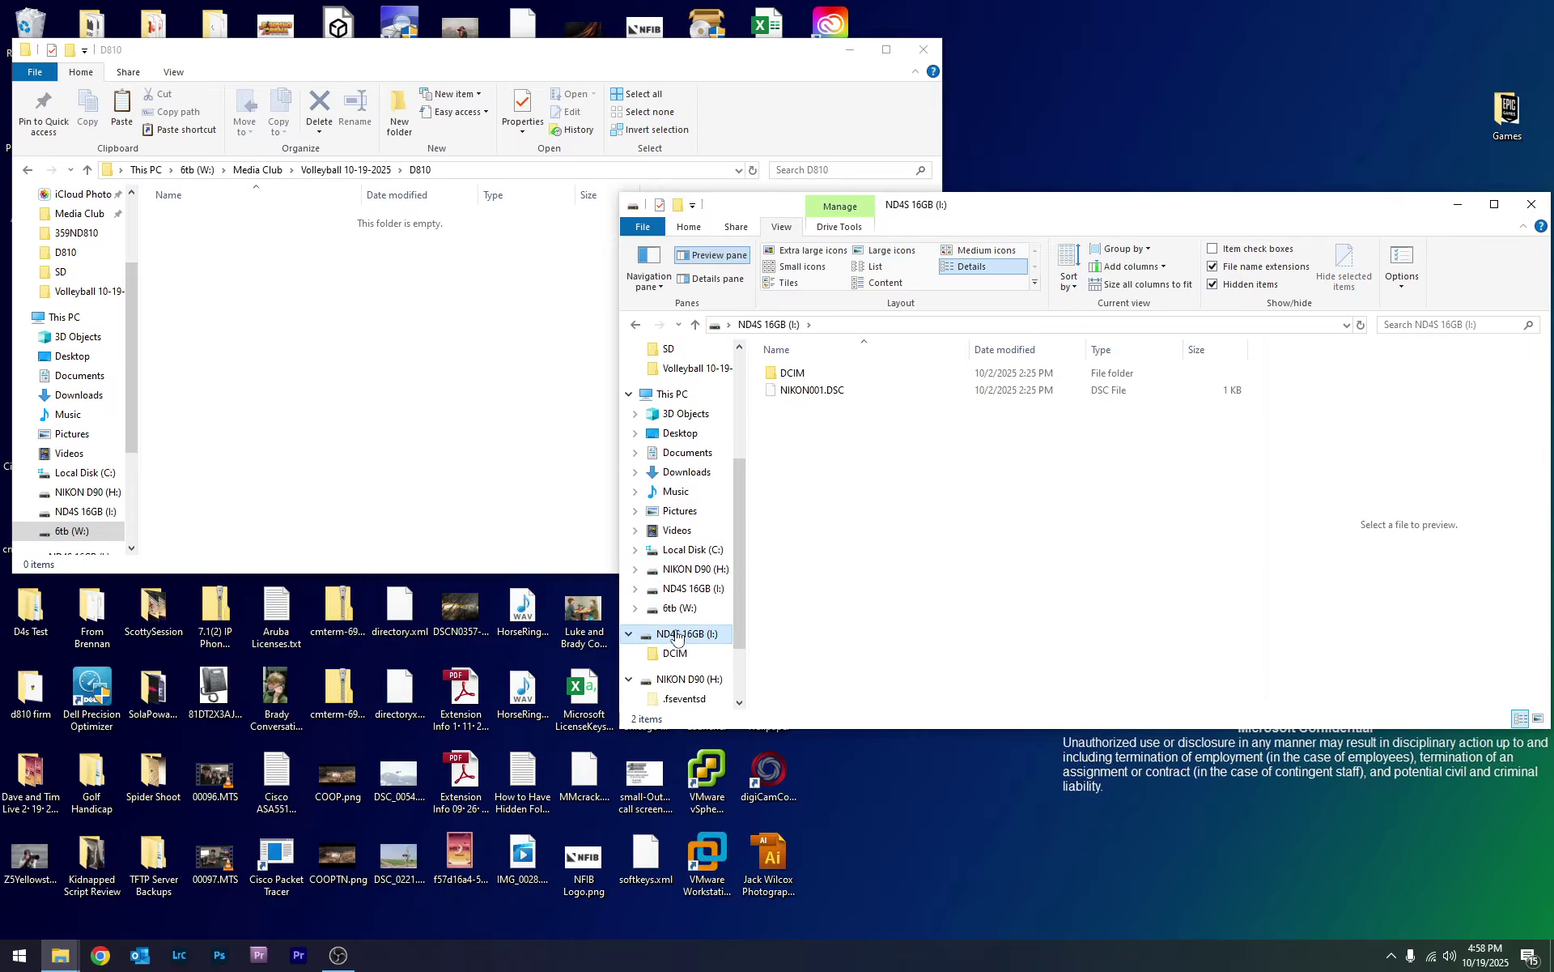
pyautogui.click(687, 679)
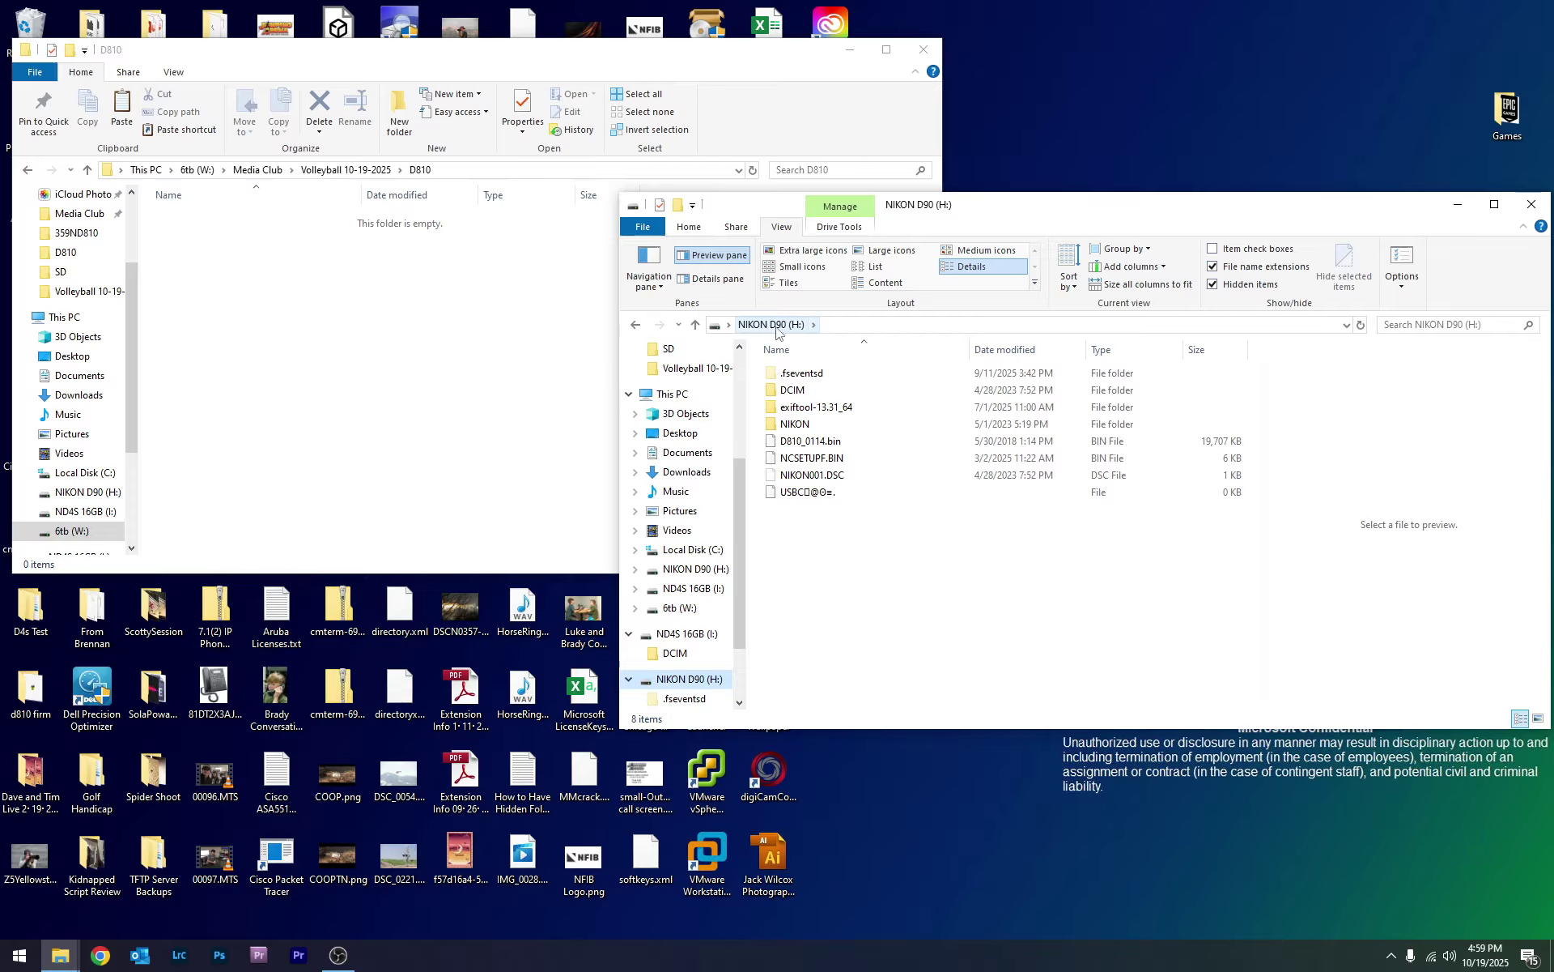
# - Open the I took folder inside the card's DCIM\359ND810 folder and display its photos as large icons
pyautogui.doubleClick(797, 390)
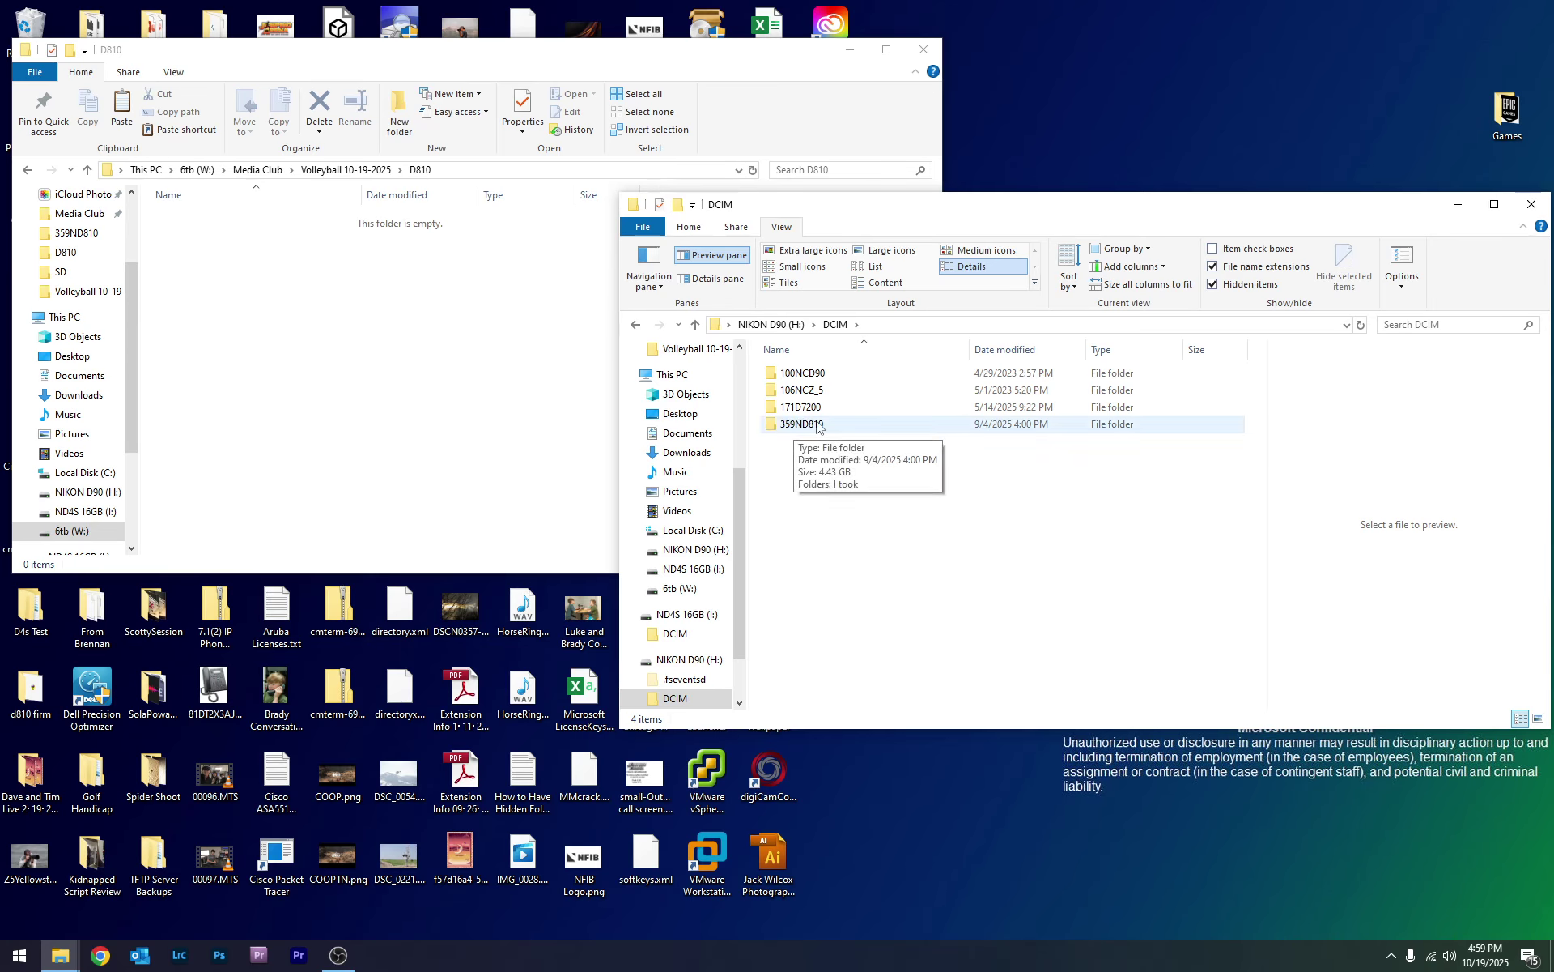
pyautogui.doubleClick(803, 421)
pyautogui.doubleClick(792, 397)
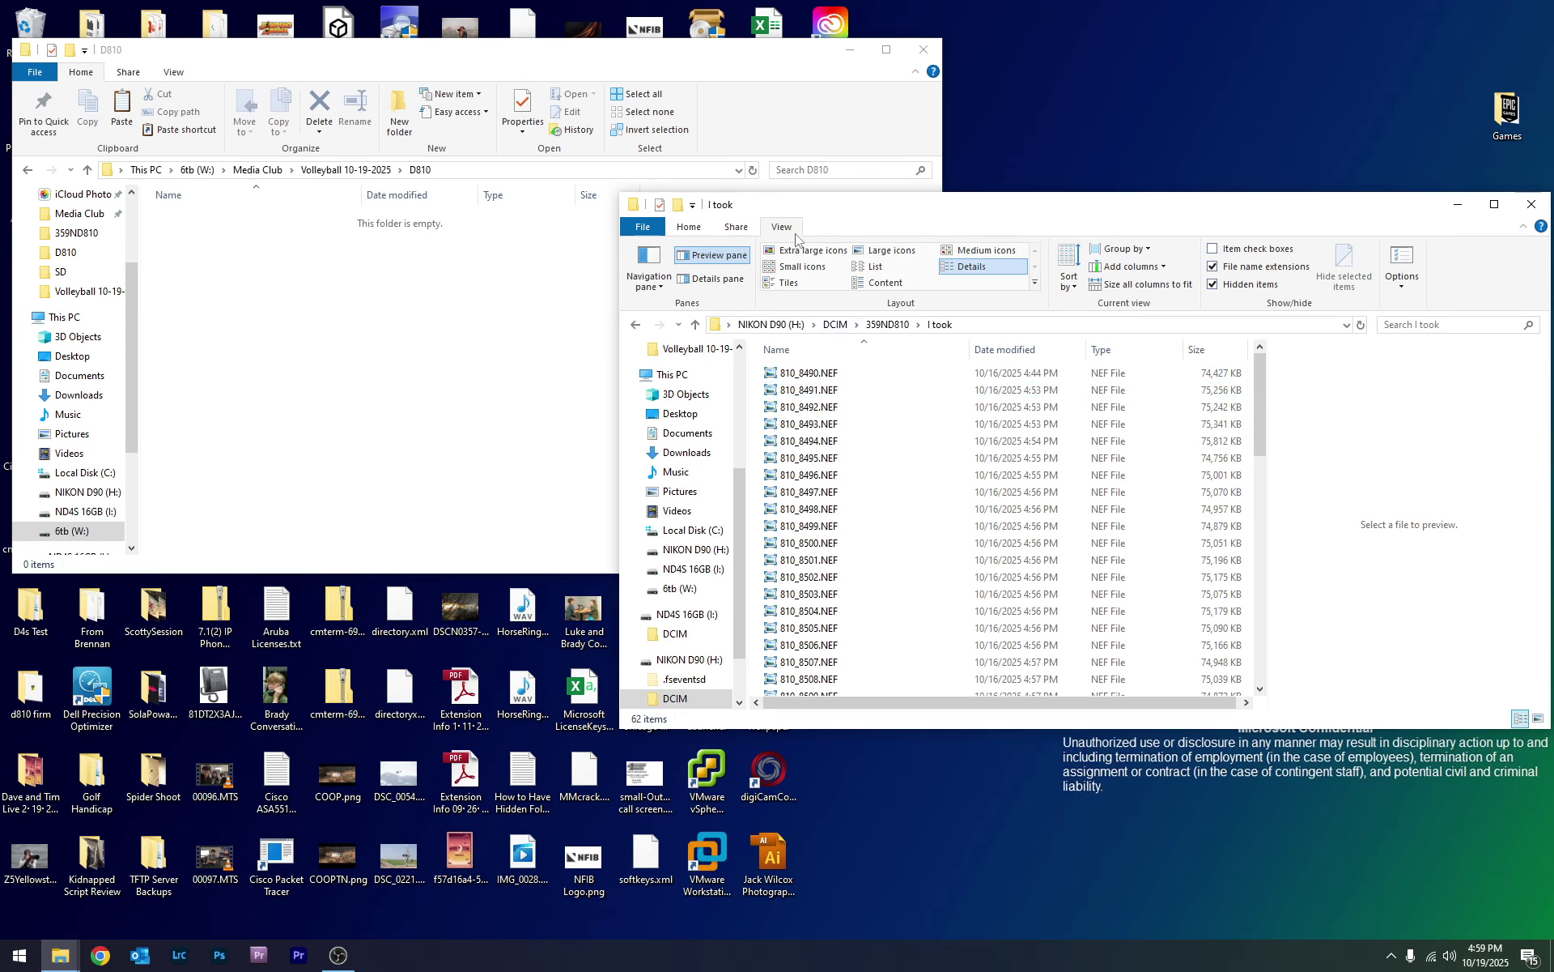
pyautogui.click(890, 251)
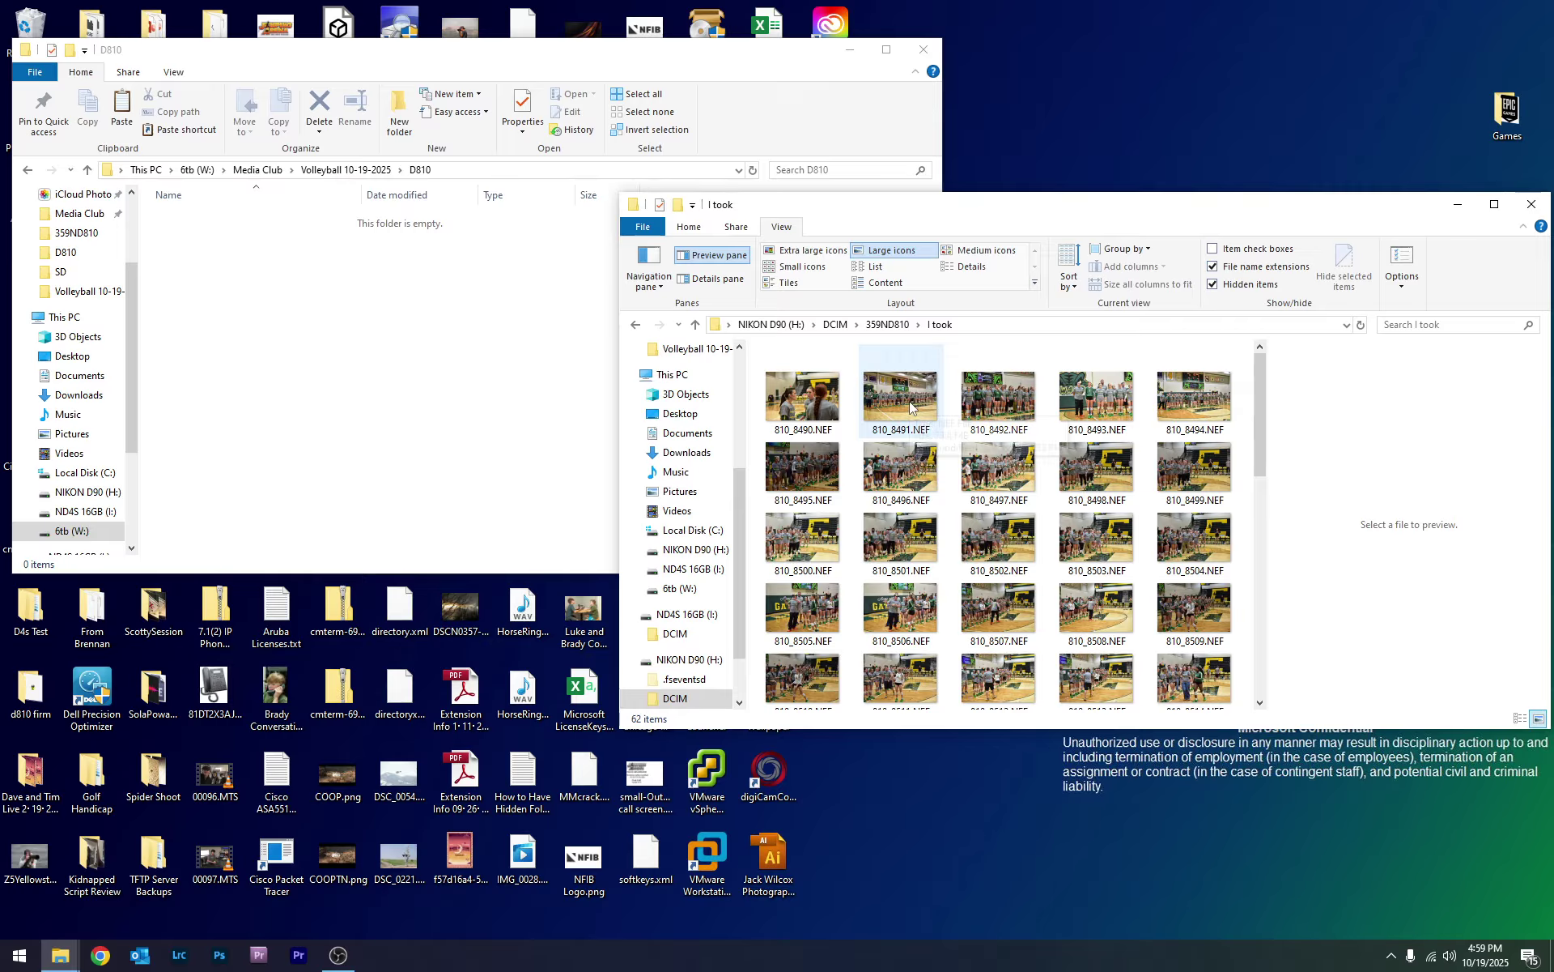
# - Copy all the photos from the card's I took folder into the D810 subfolder of Volleyball 10-19-2025
pyautogui.hotkey('ctrl', 'a')
pyautogui.rightClick(902, 405)
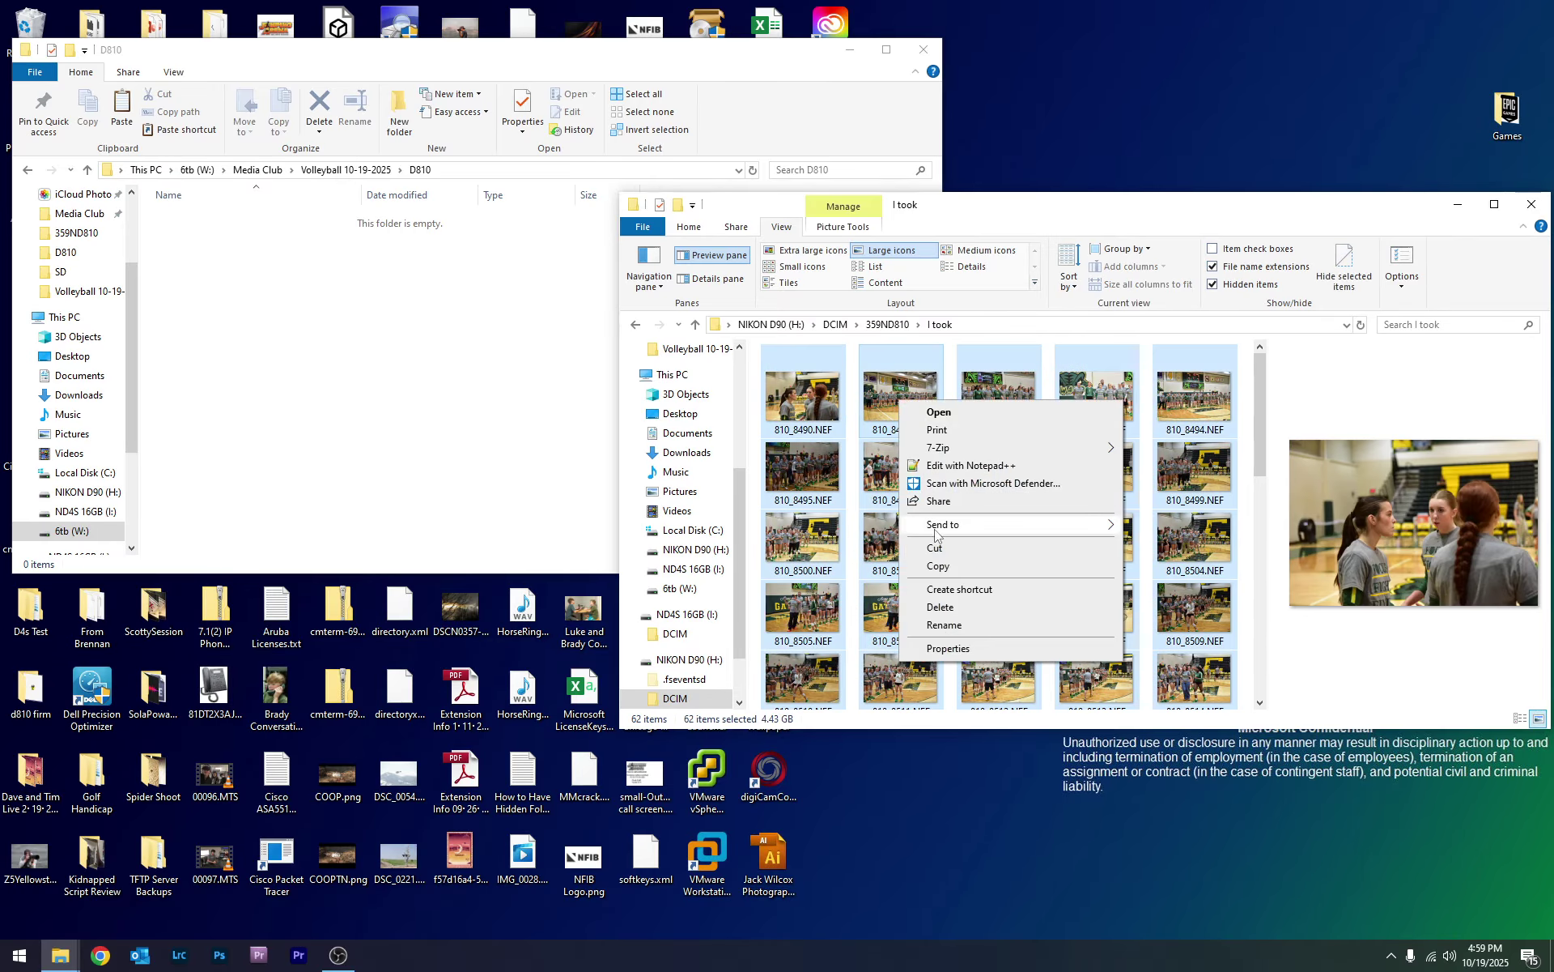
pyautogui.click(939, 569)
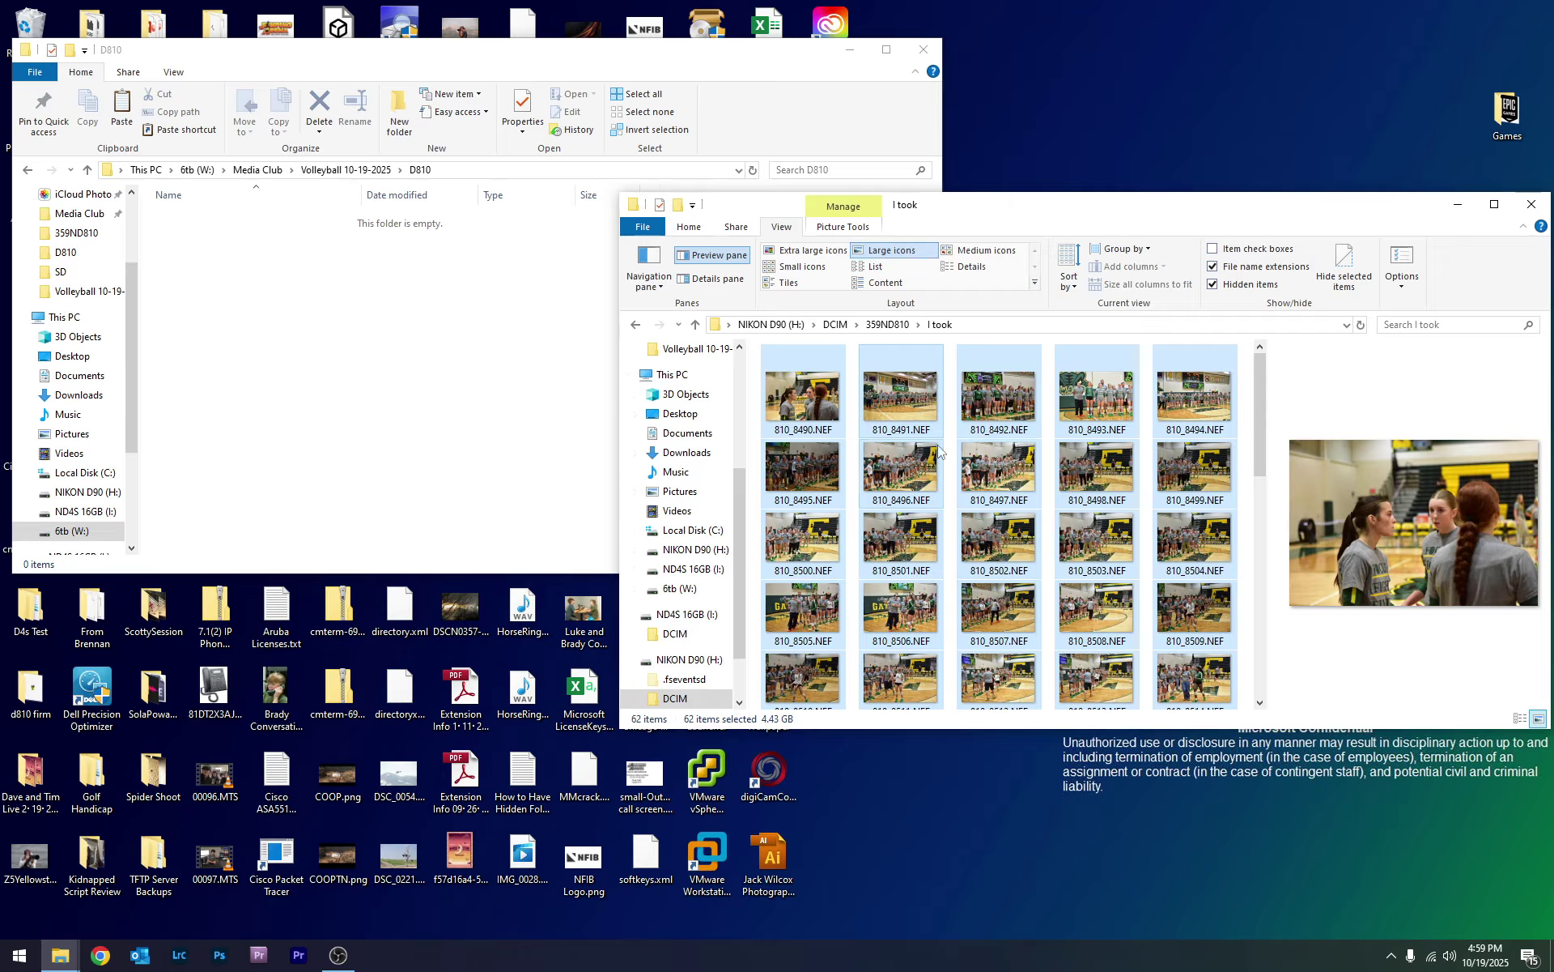
pyautogui.click(368, 368)
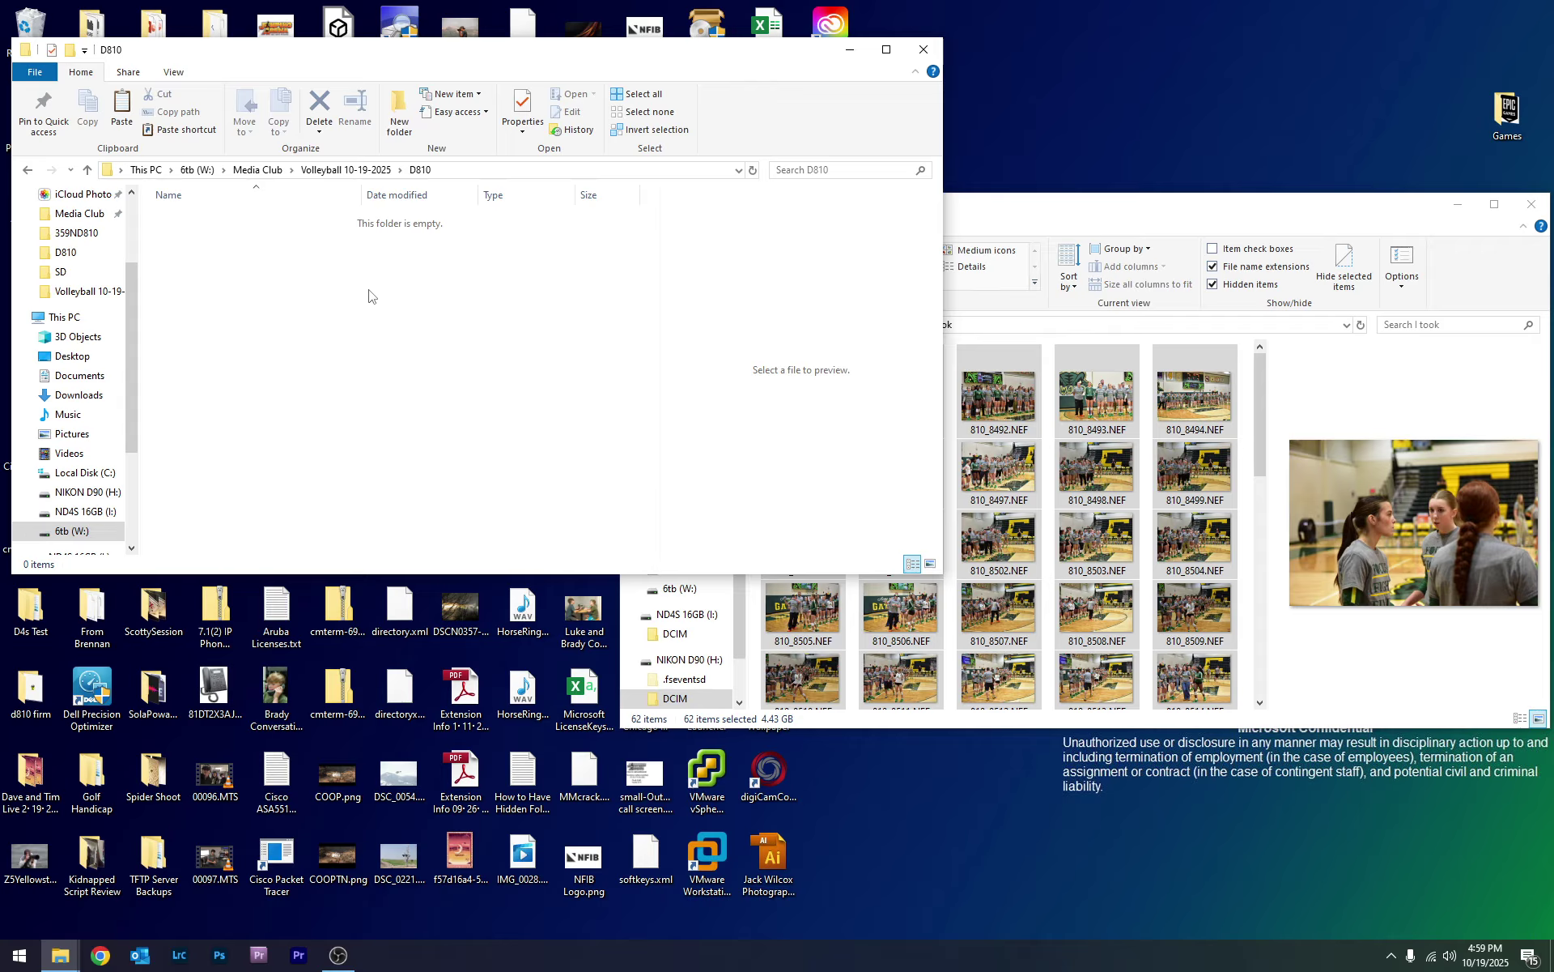
pyautogui.hotkey('ctrl', 'v')
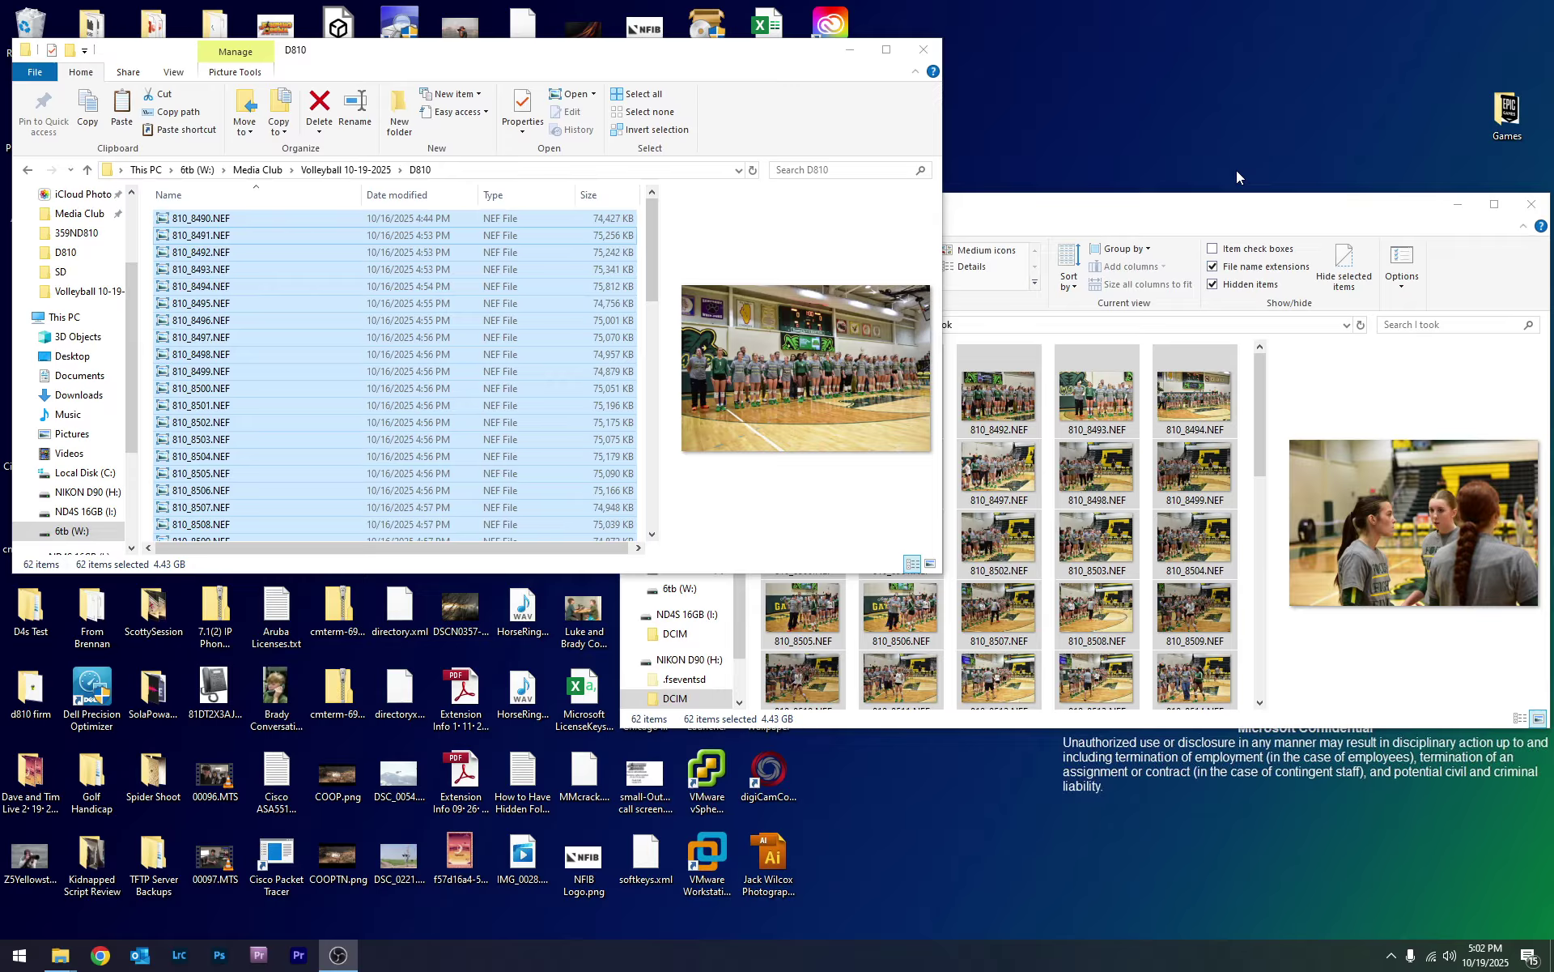
# - Close the card's I took window and return to the Volleyball 10-19-2025 folder in the remaining window
pyautogui.click(1526, 212)
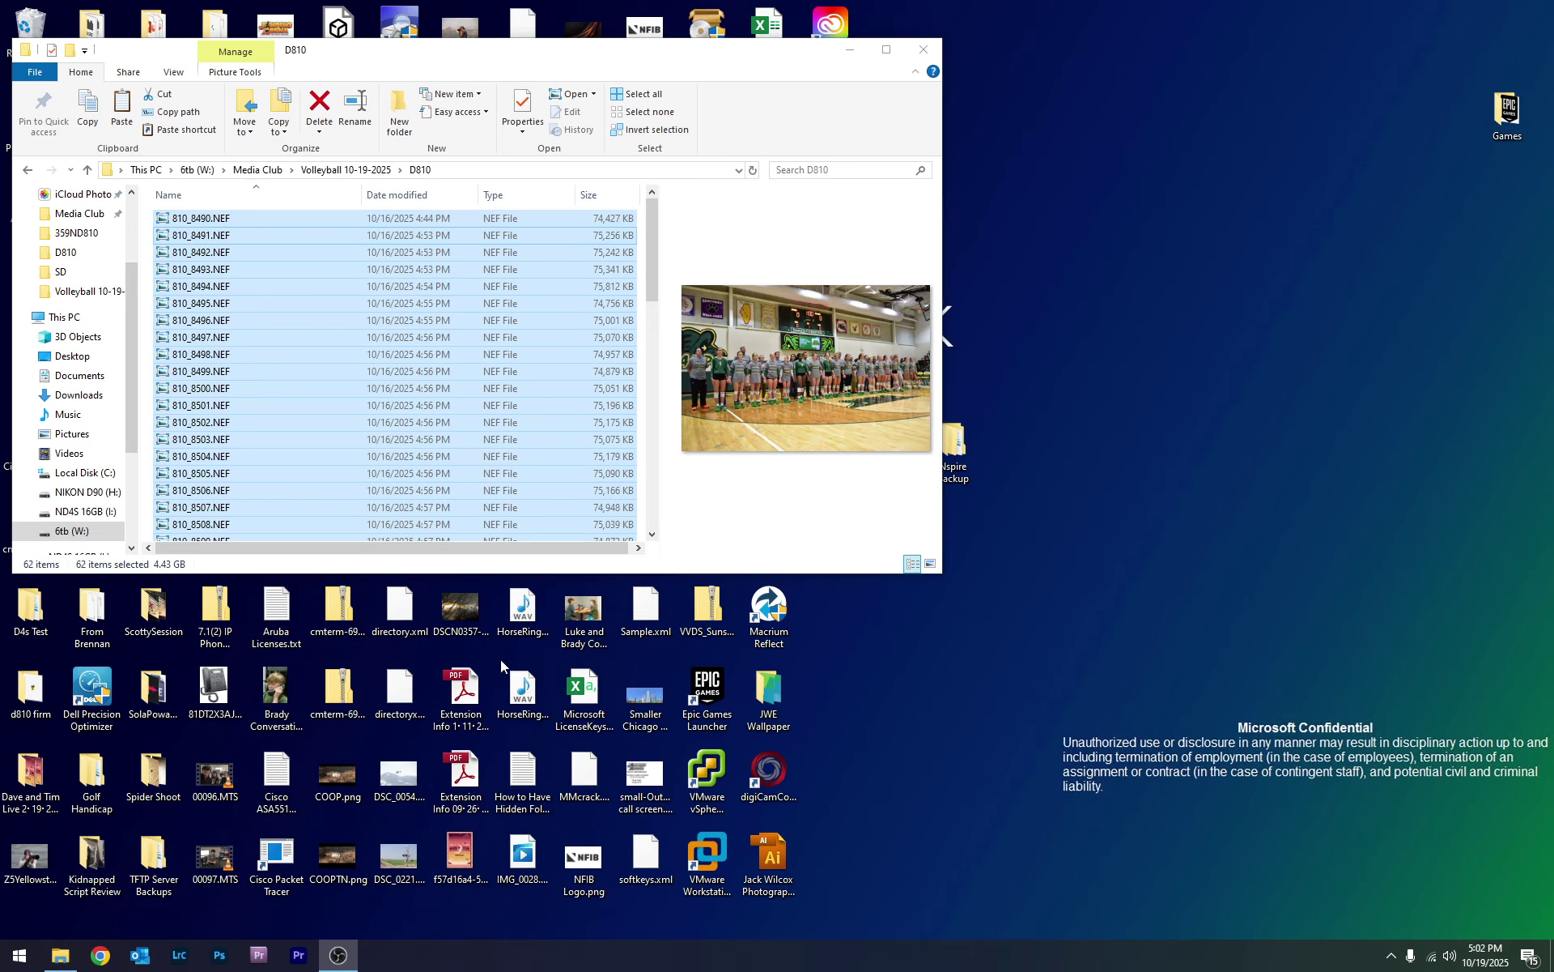
pyautogui.rightClick(77, 516)
pyautogui.click(397, 413)
pyautogui.click(393, 371)
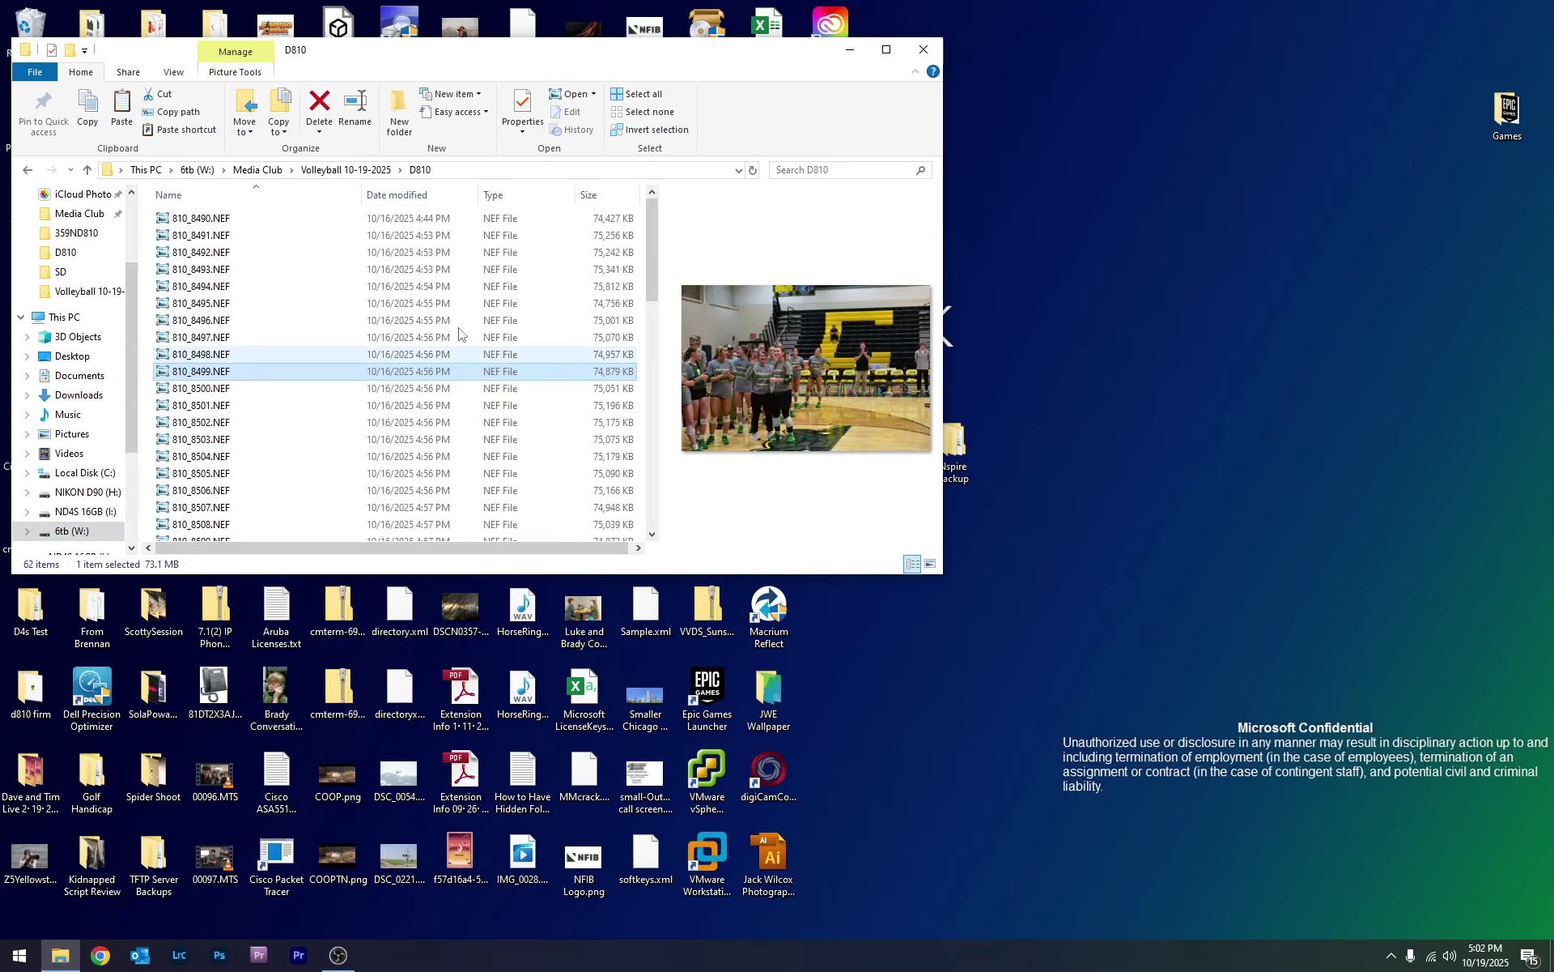
pyautogui.click(377, 171)
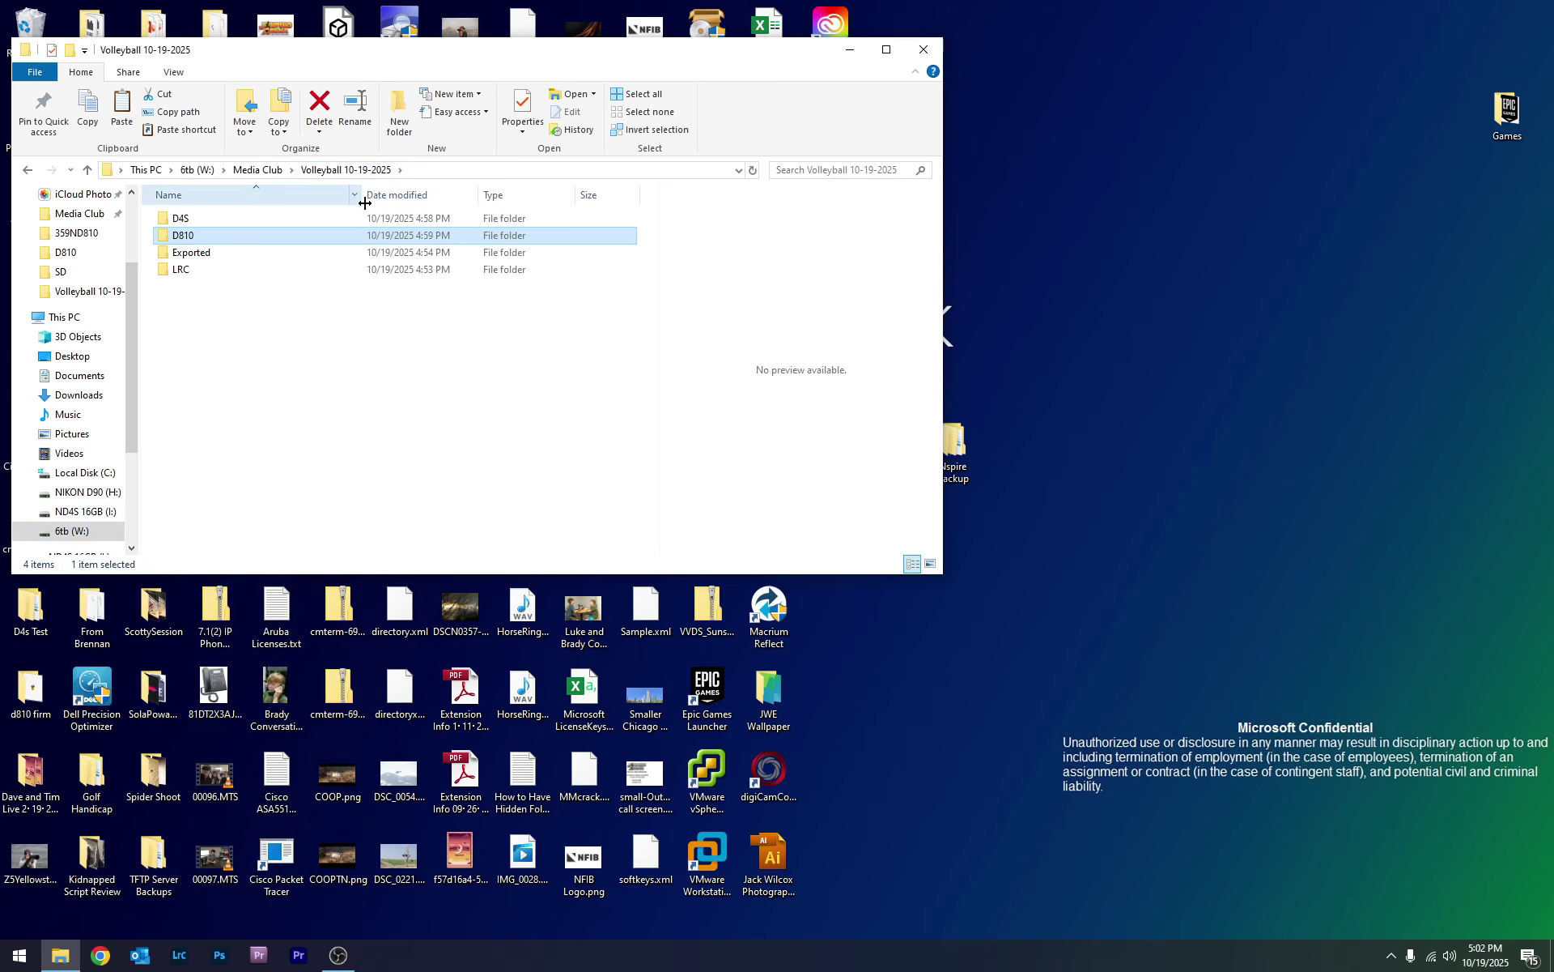
pyautogui.click(362, 311)
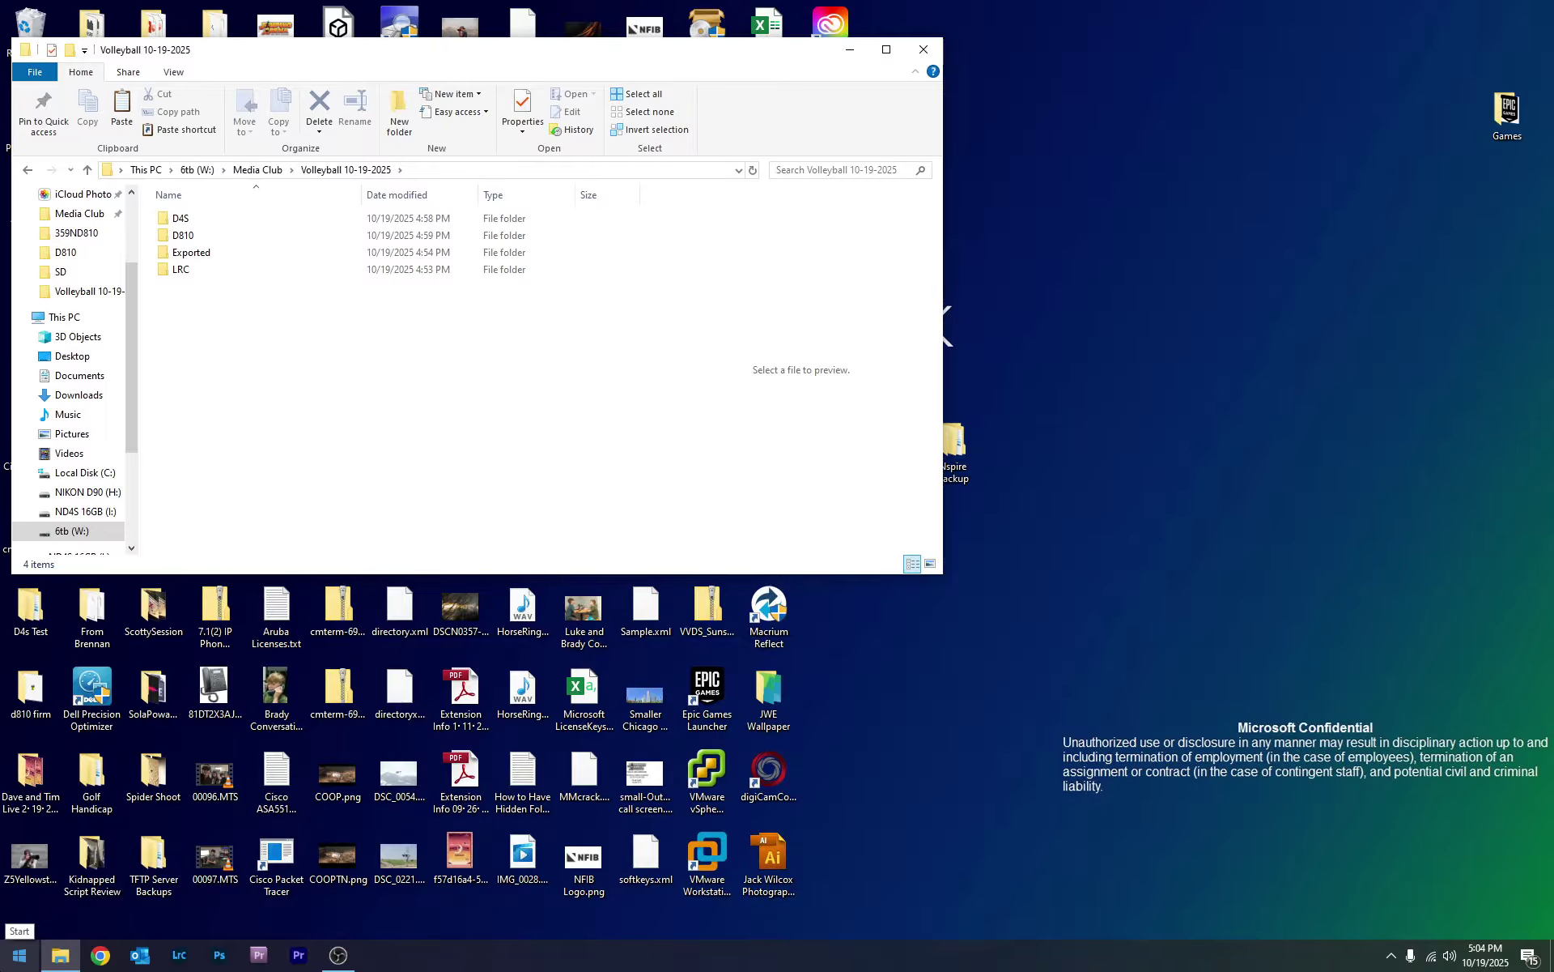
# - Open Adobe Creative Cloud and look through its full apps list to the Lightroom Classic entry
pyautogui.click(19, 956)
pyautogui.write('cre')
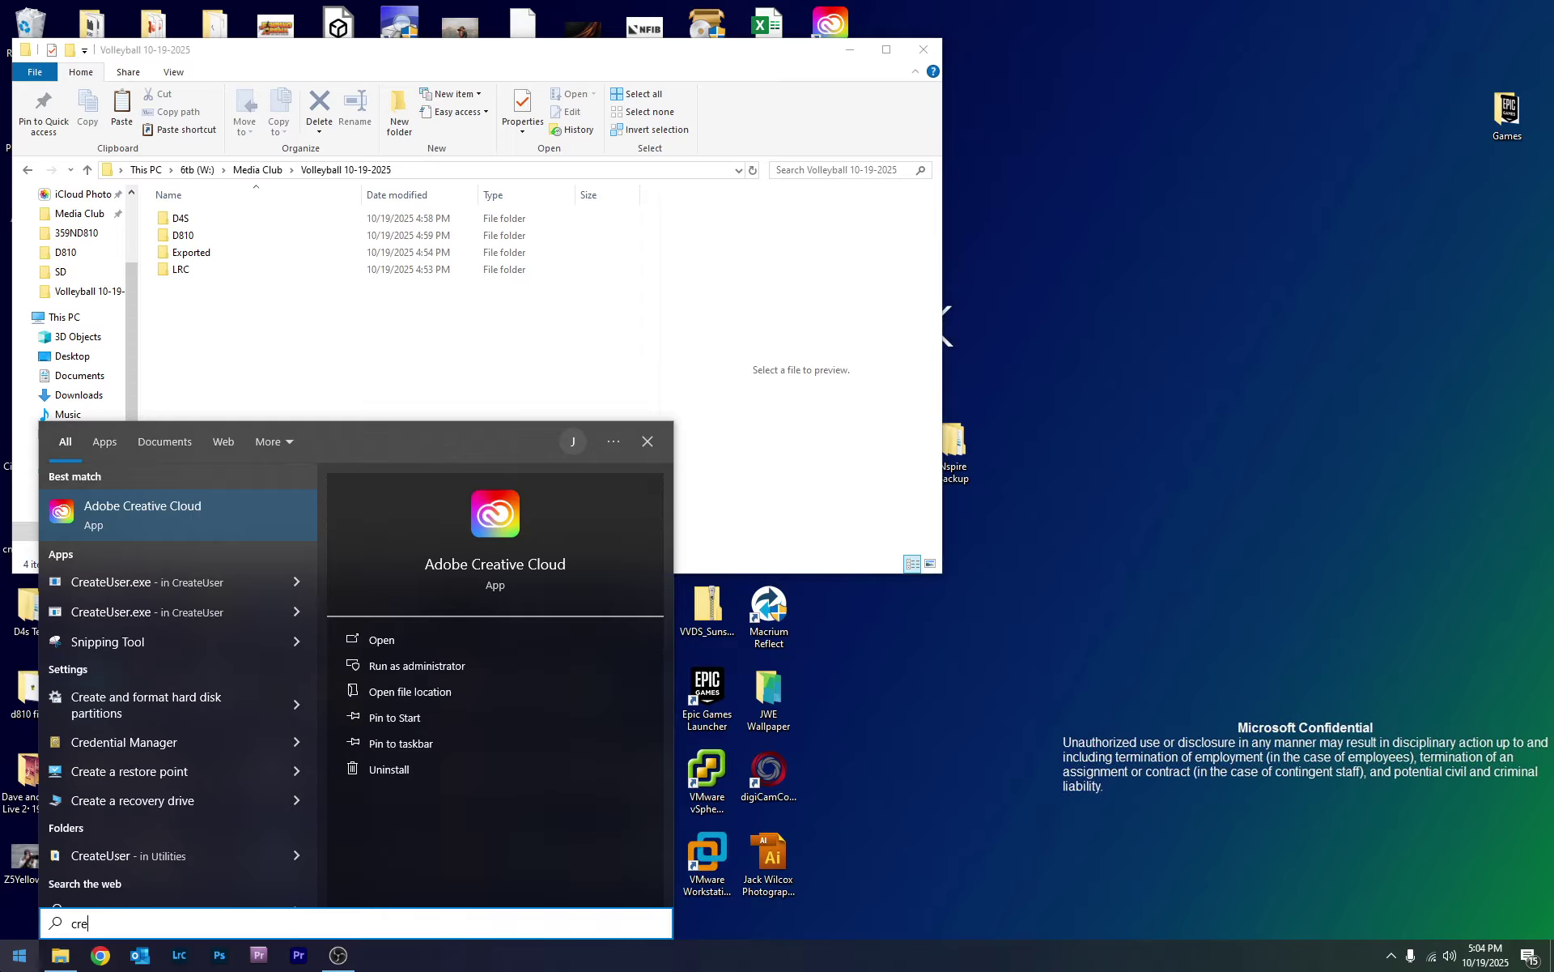
pyautogui.press('Return')
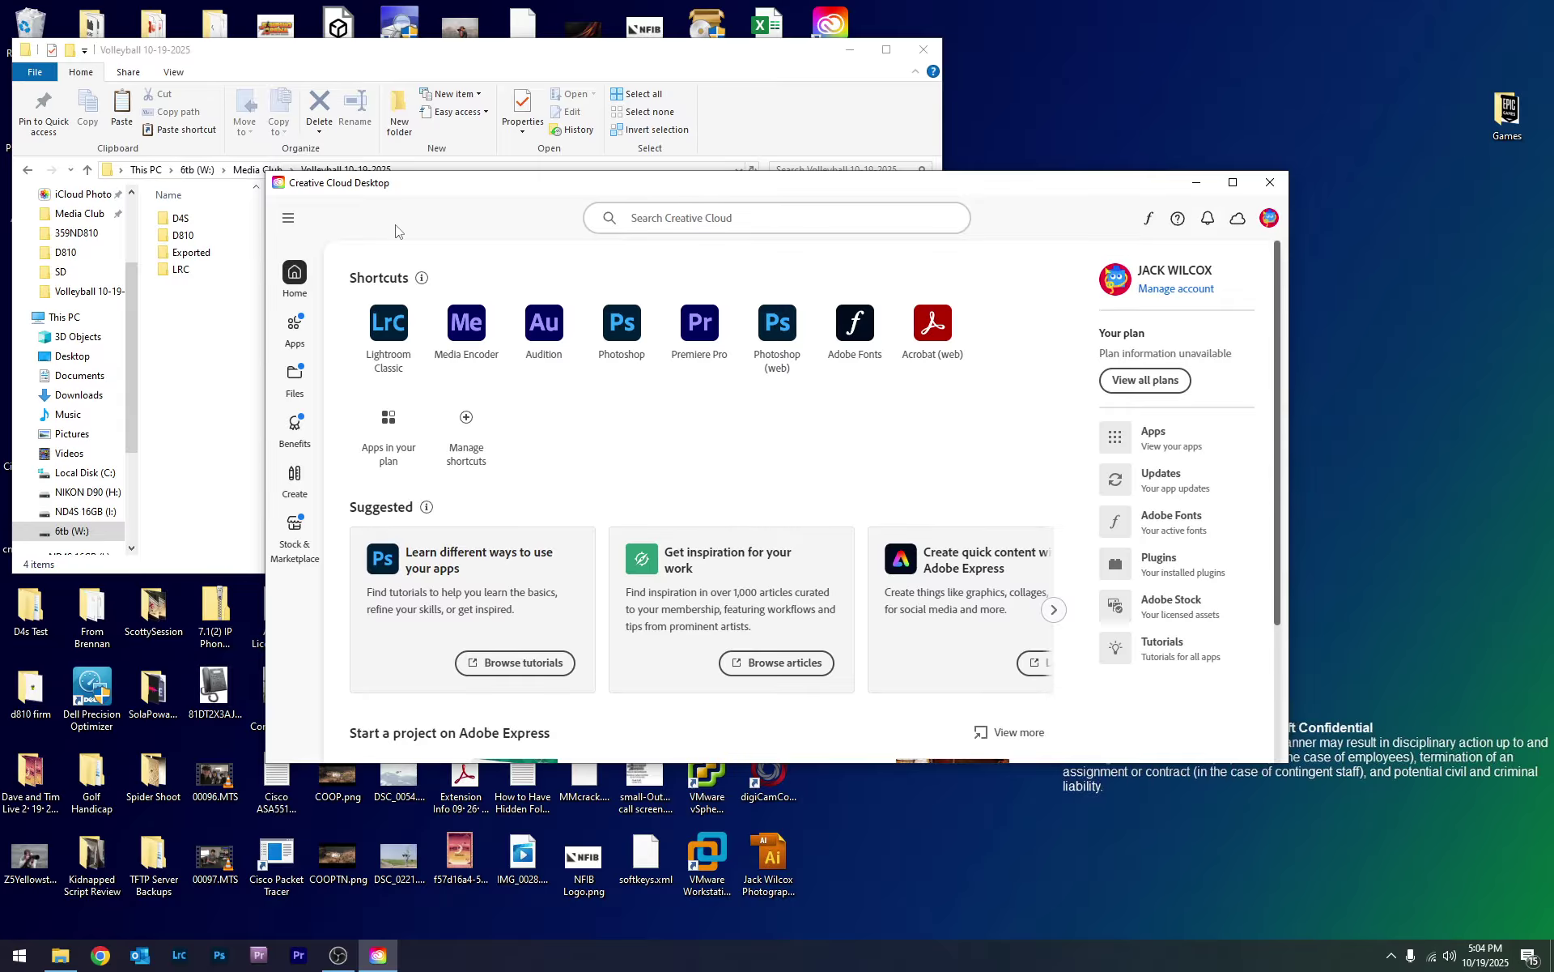
pyautogui.click(293, 328)
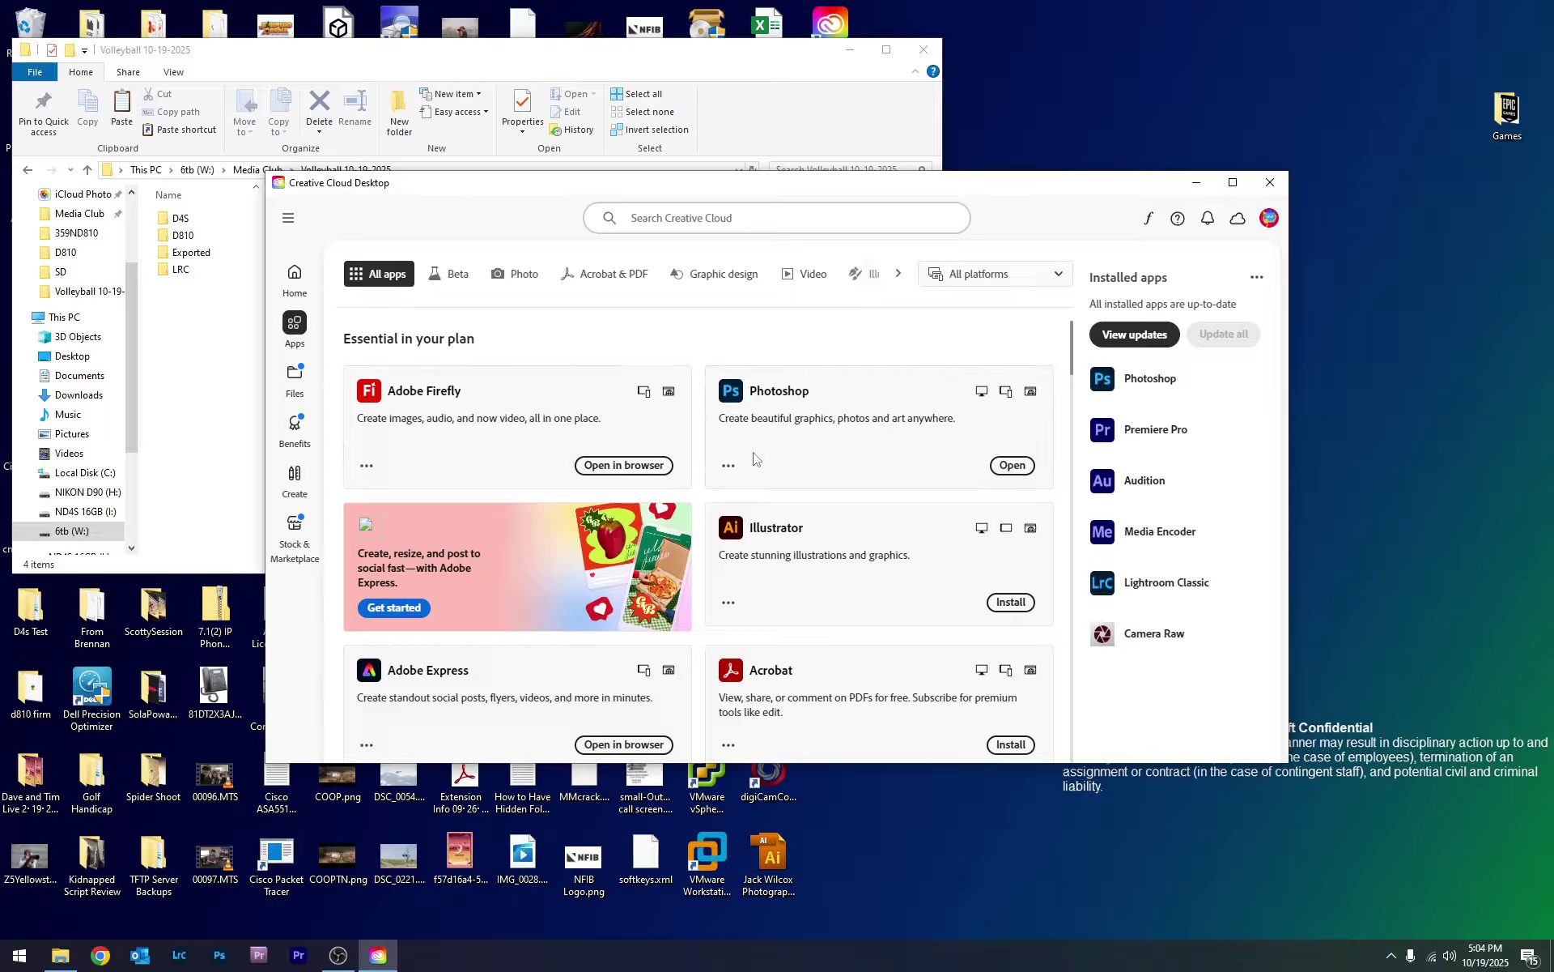
pyautogui.scroll(-1, 749, 462)
pyautogui.scroll(-7, 739, 474)
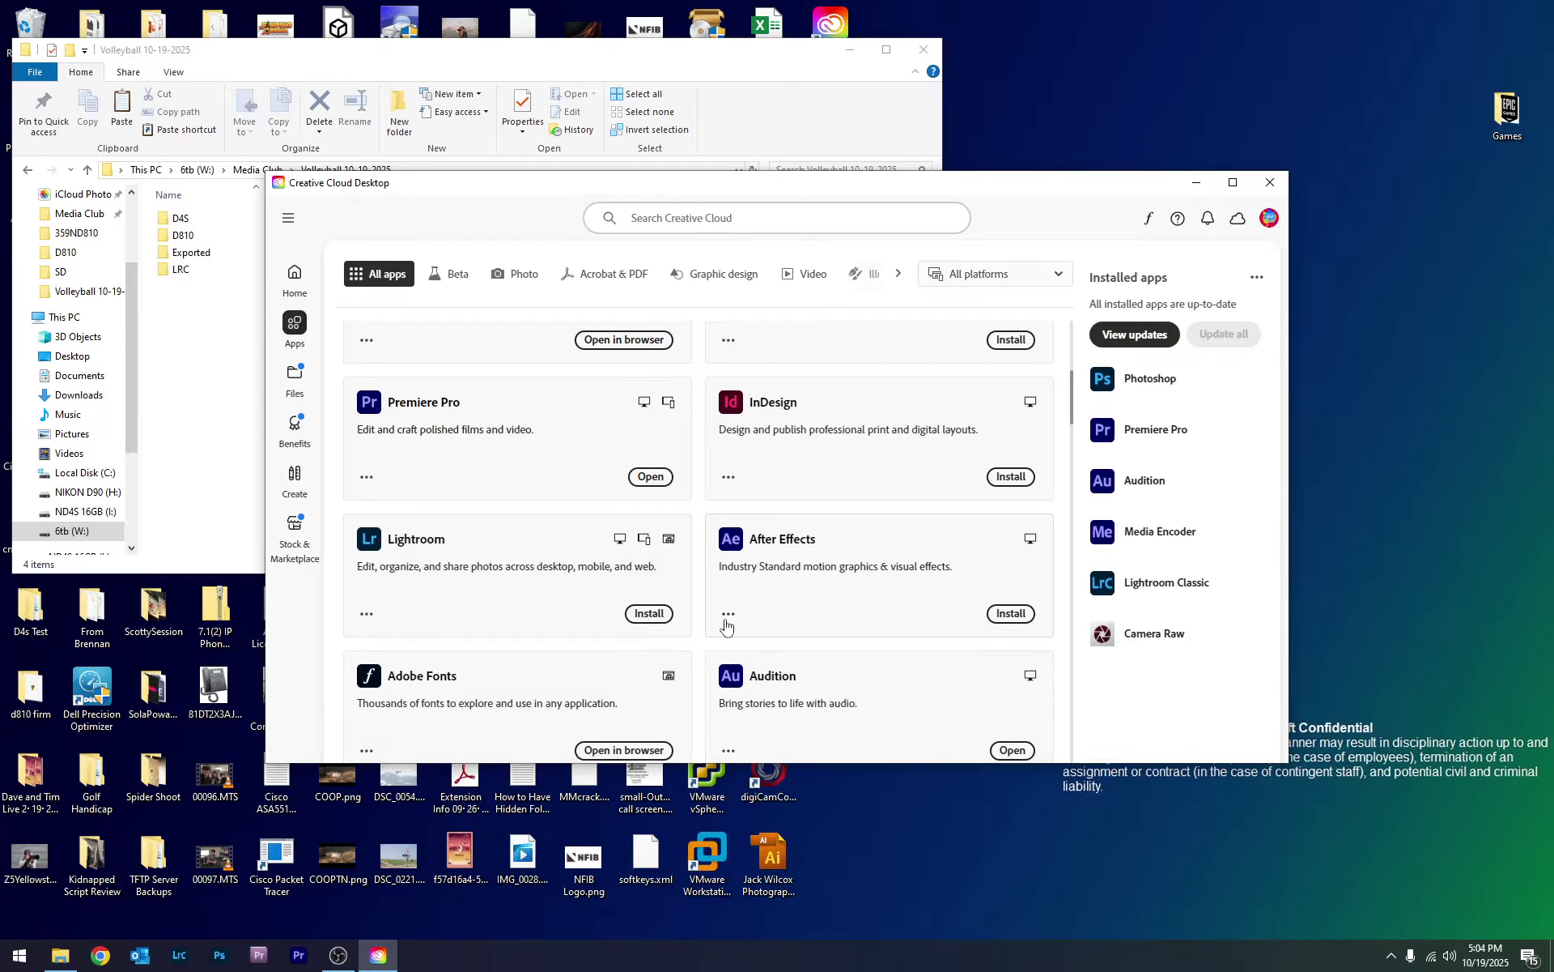
pyautogui.scroll(-7, 715, 617)
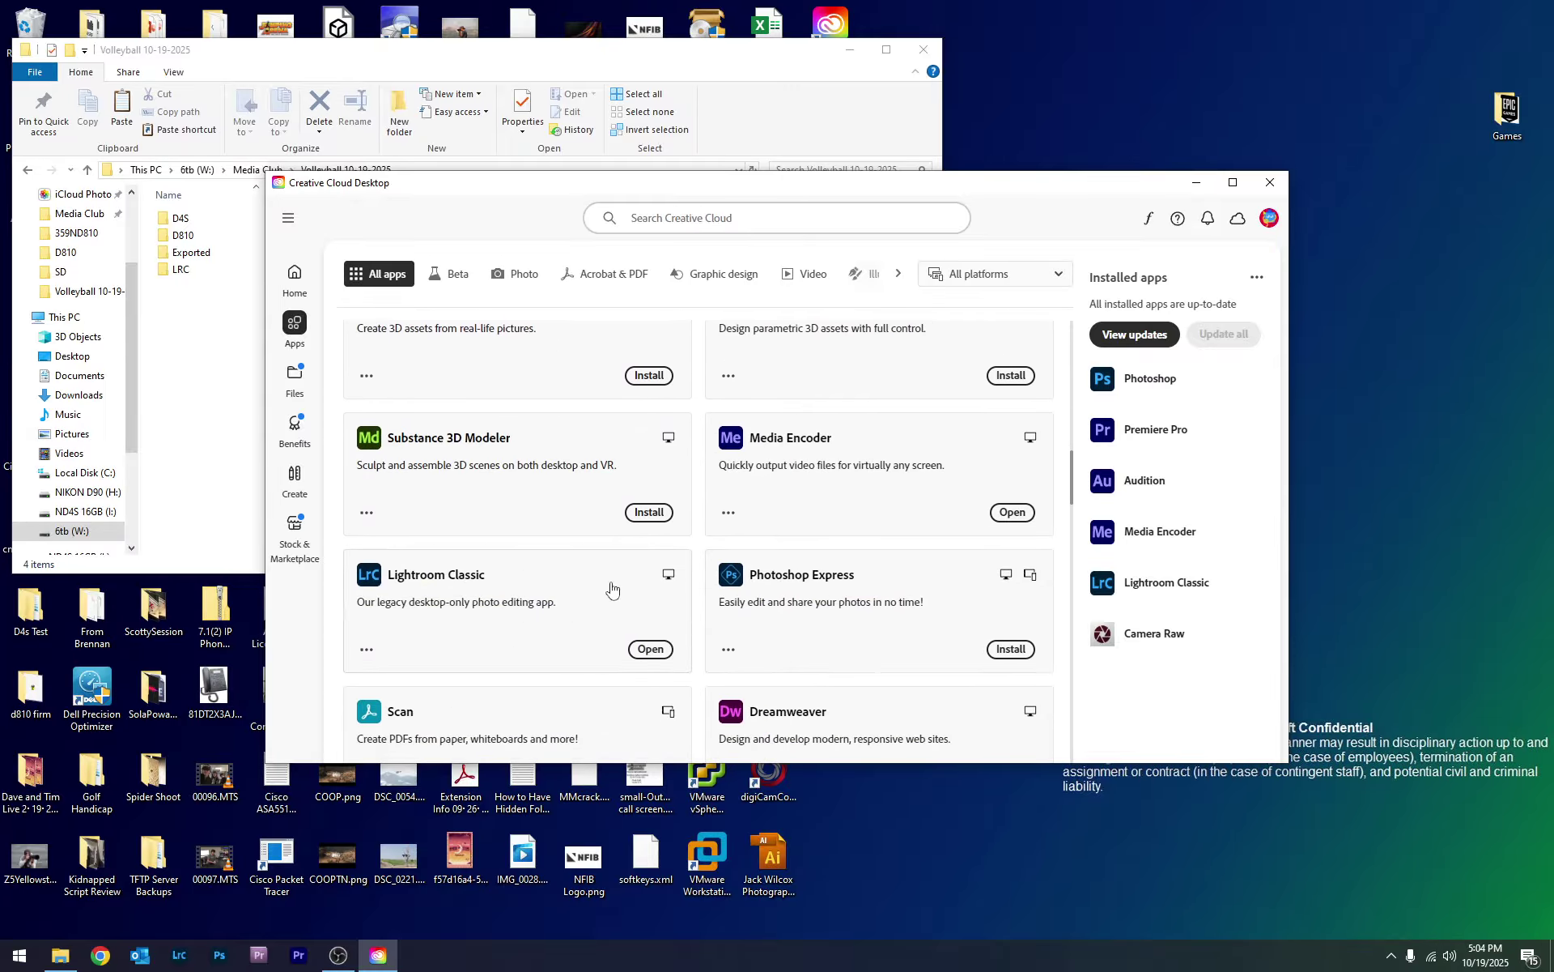
pyautogui.scroll(1, 581, 531)
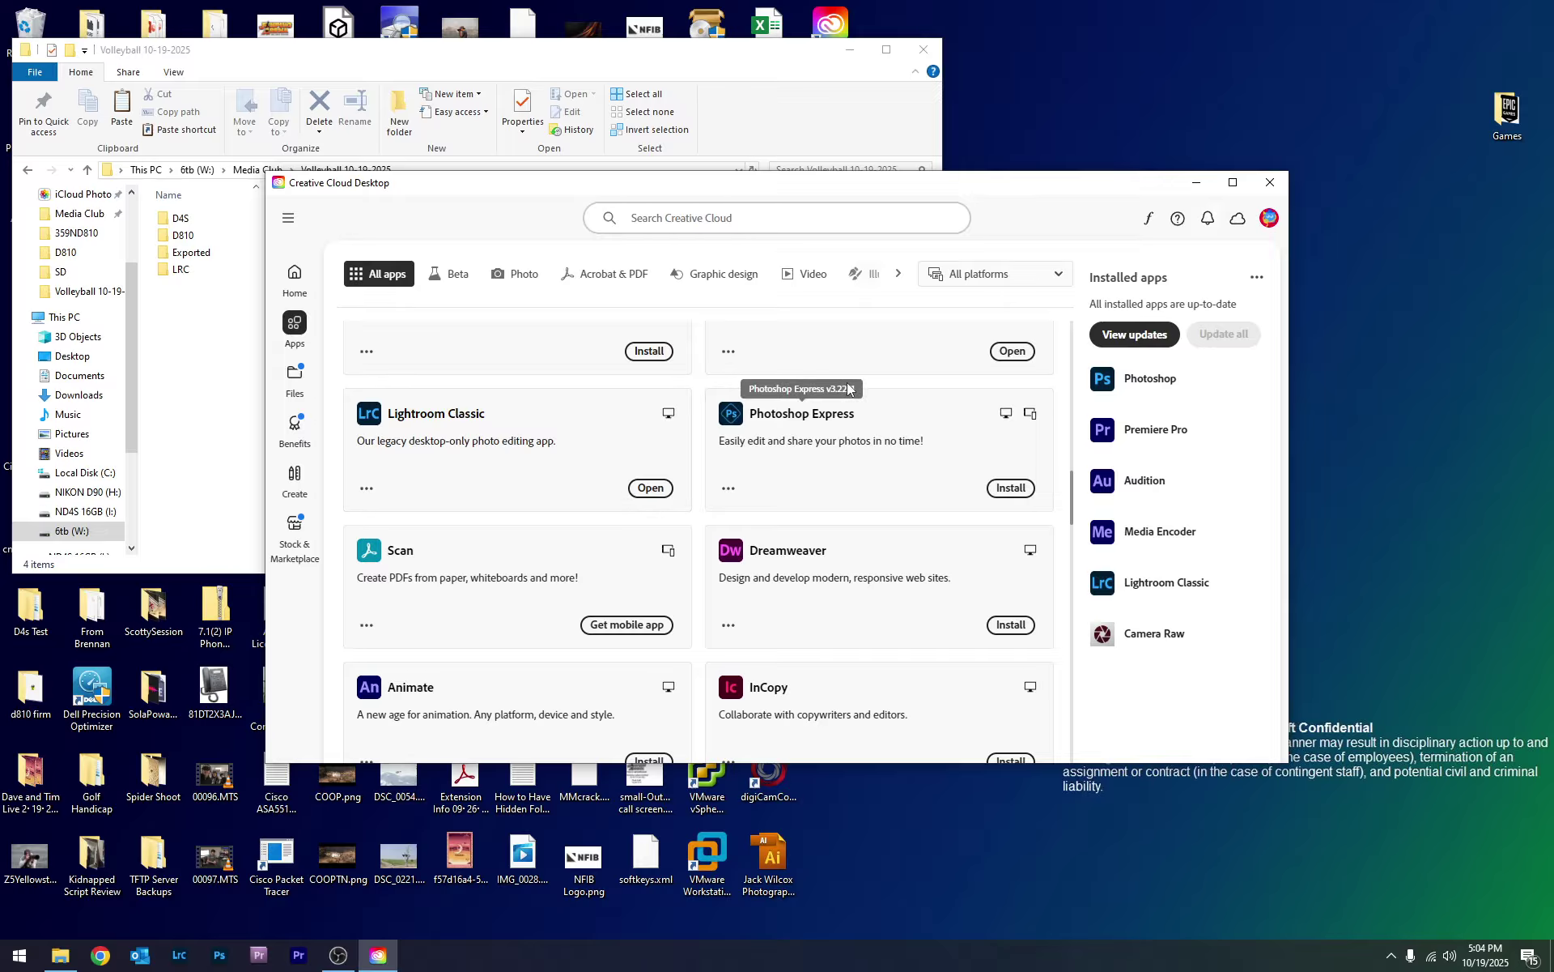
# - Close Creative Cloud and the Volleyball 10-19-2025 folder window
pyautogui.click(1276, 187)
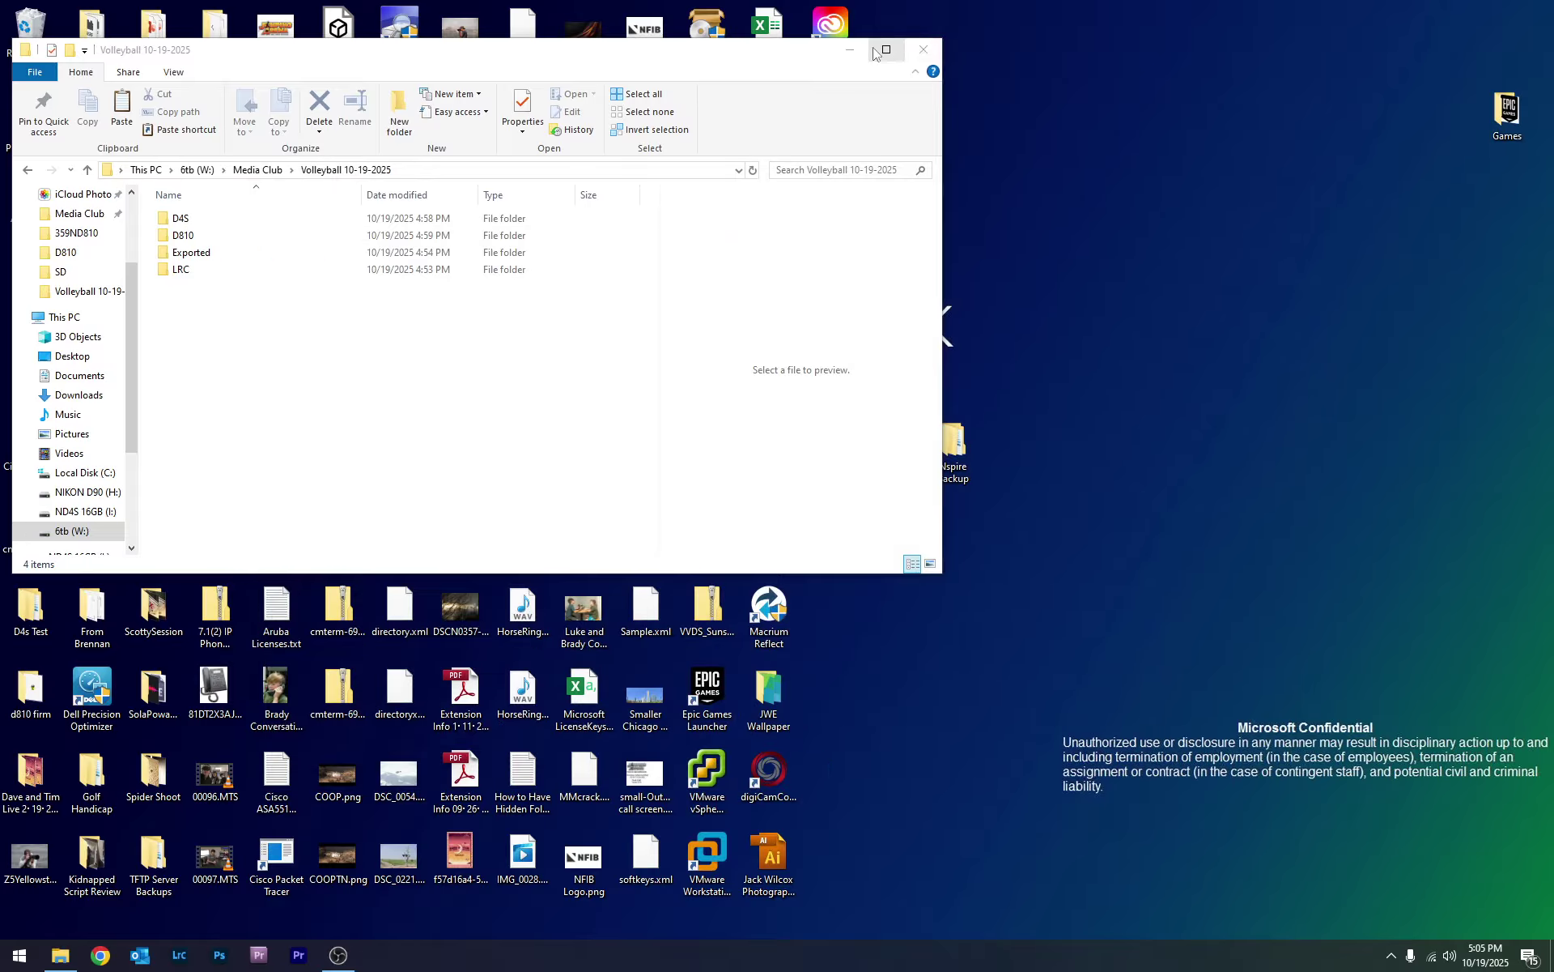
pyautogui.moveTo(851, 63); pyautogui.dragTo(1012, 123)
pyautogui.click(1085, 110)
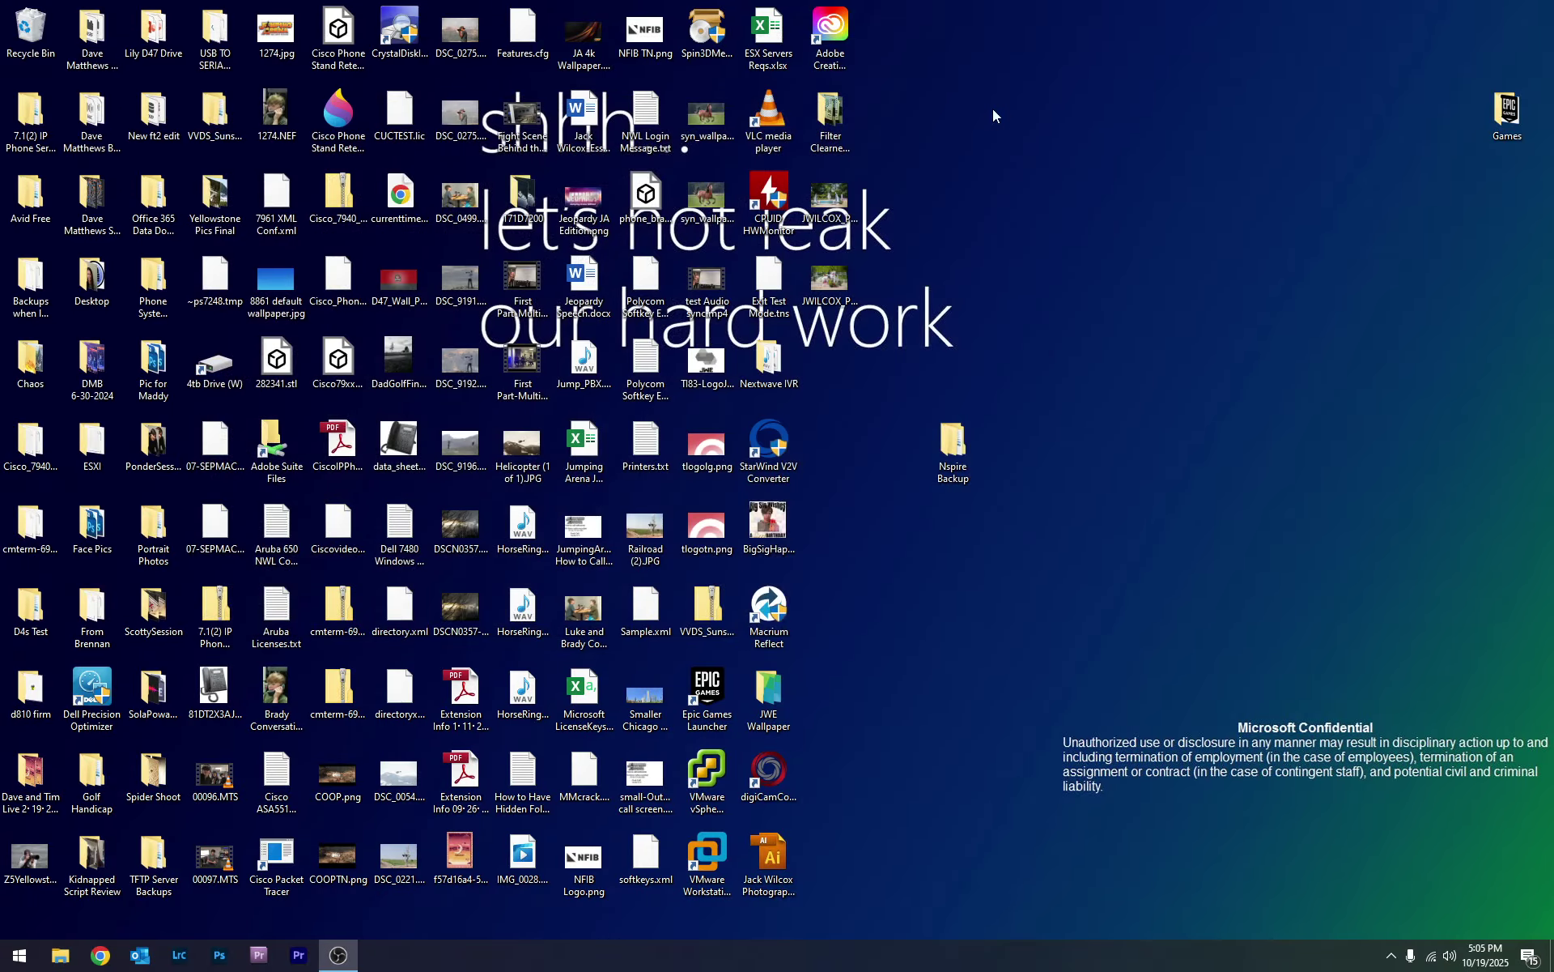
pyautogui.press('super')
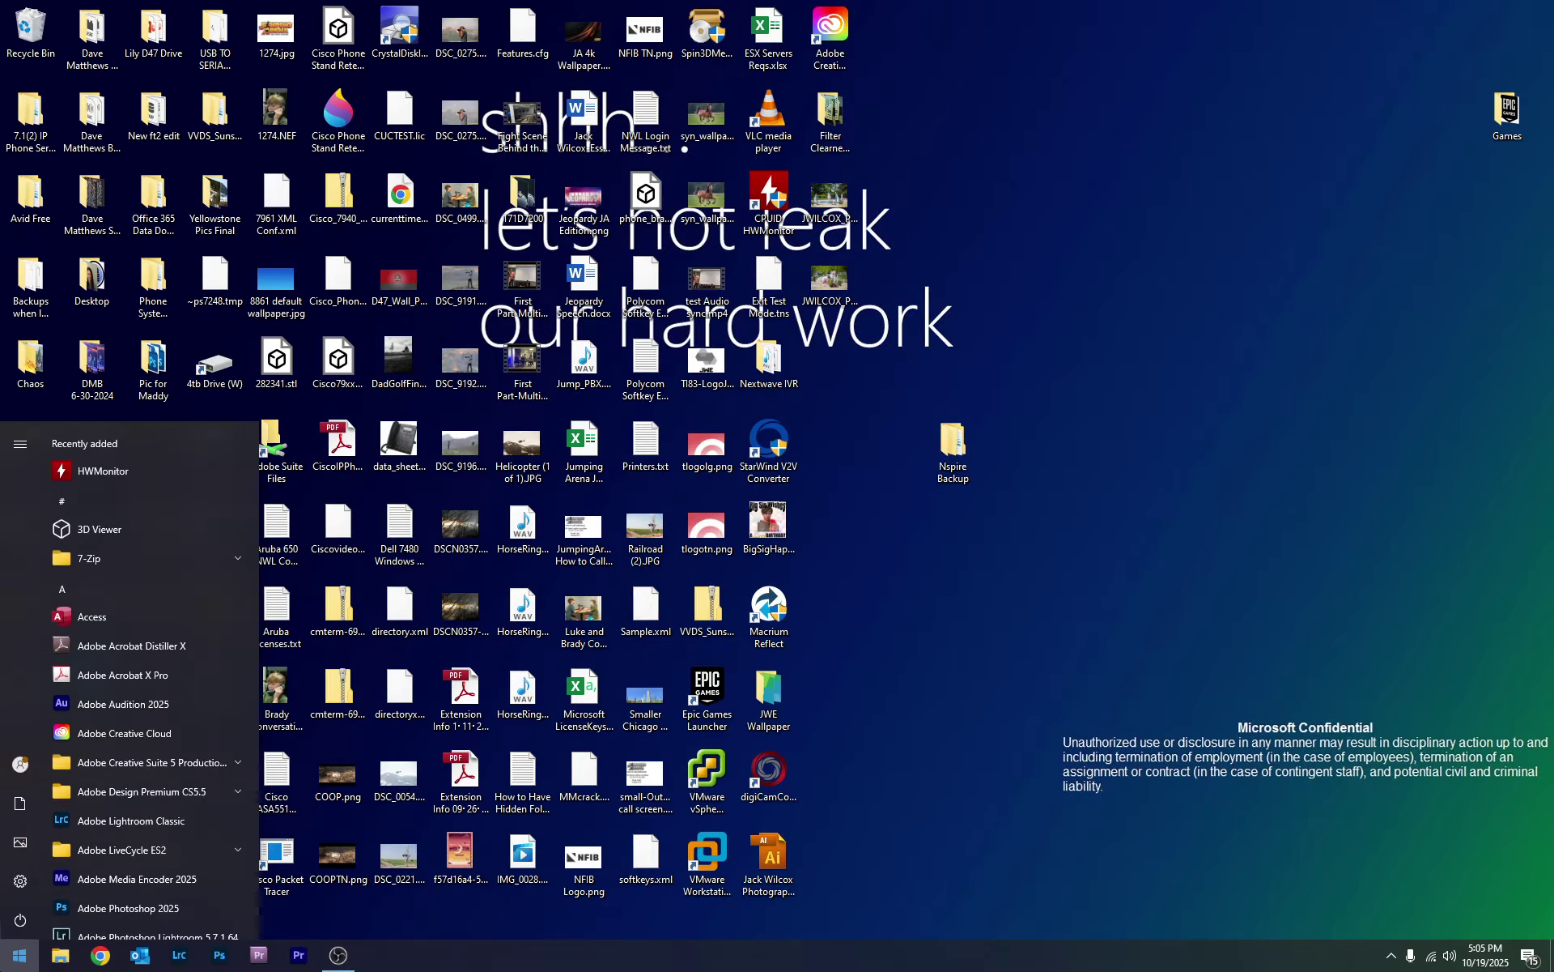
pyautogui.write('light')
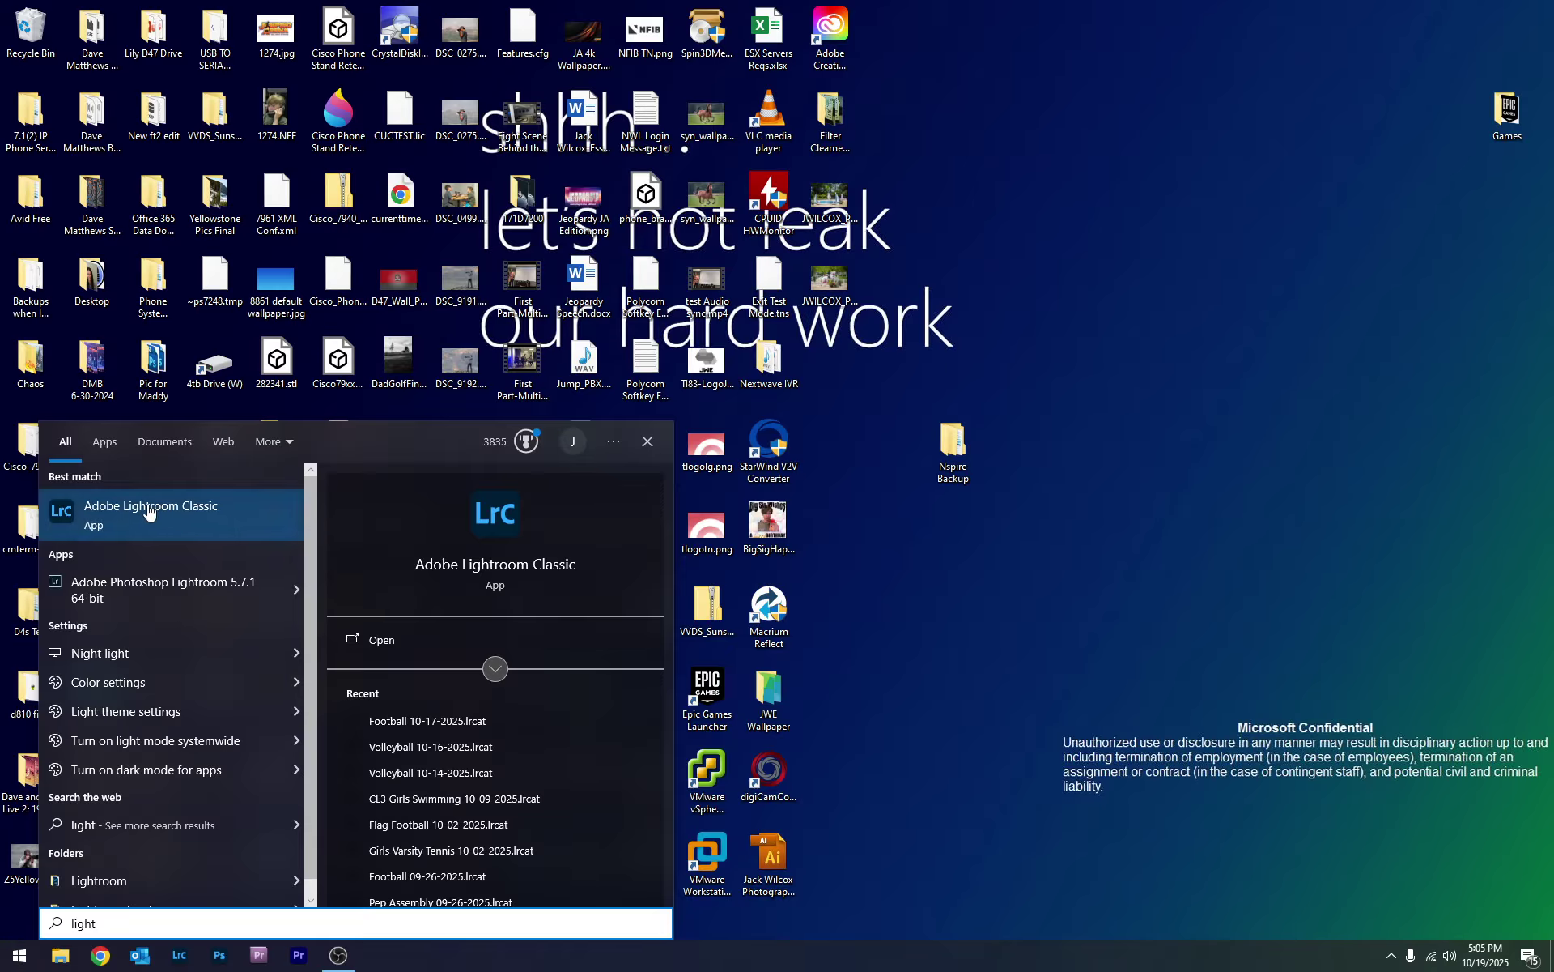
pyautogui.click(366, 643)
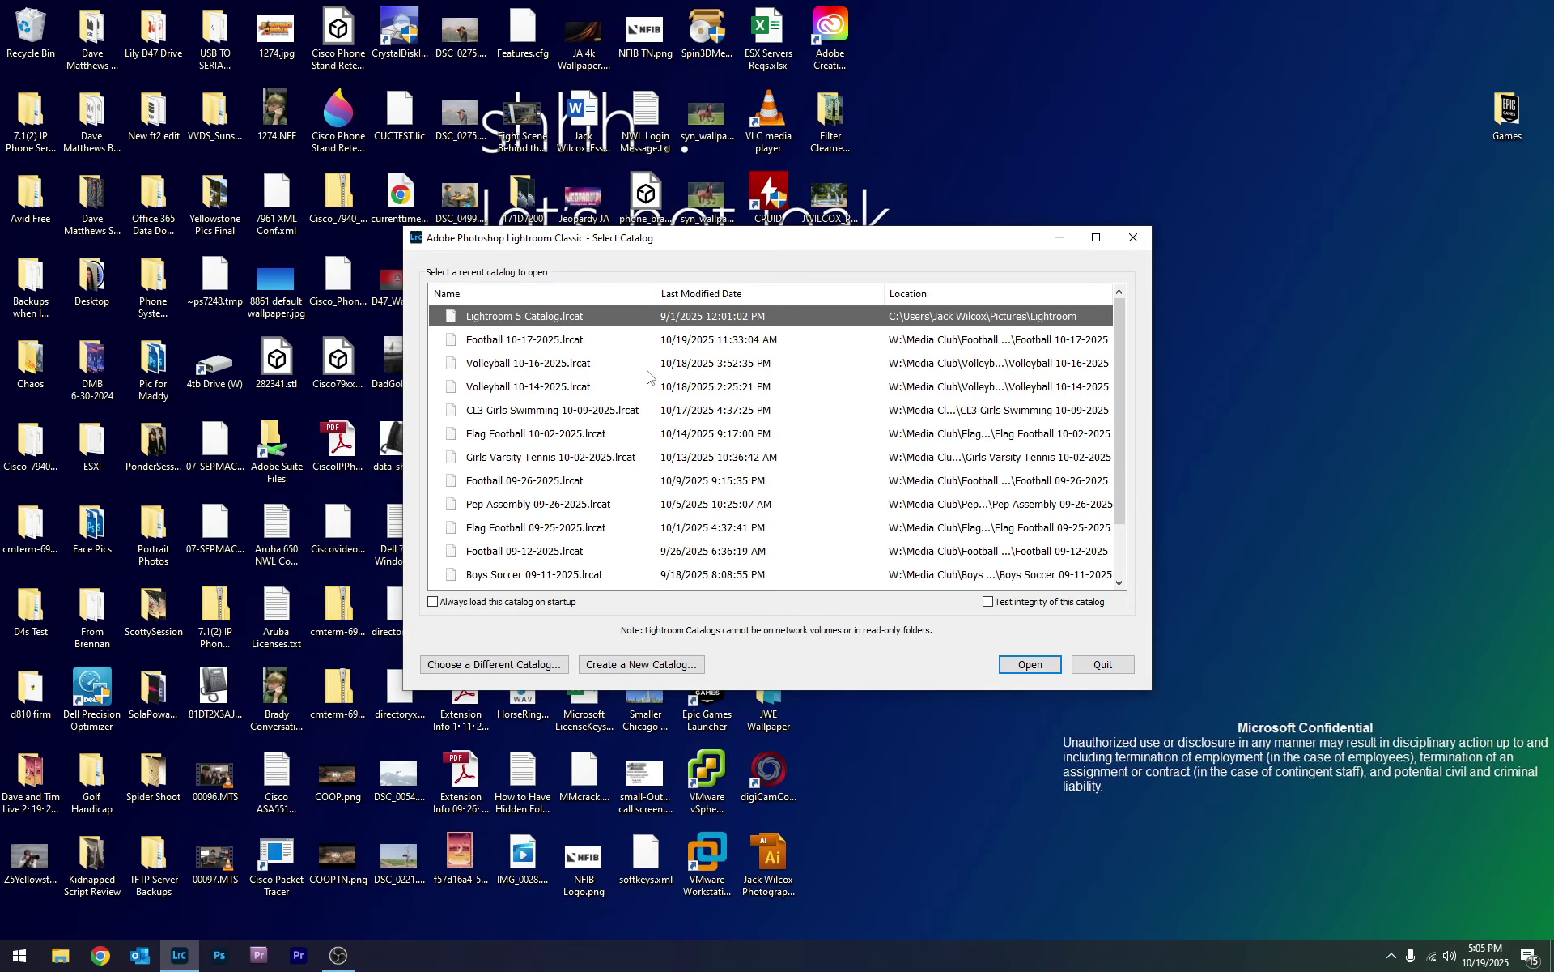
pyautogui.click(1027, 665)
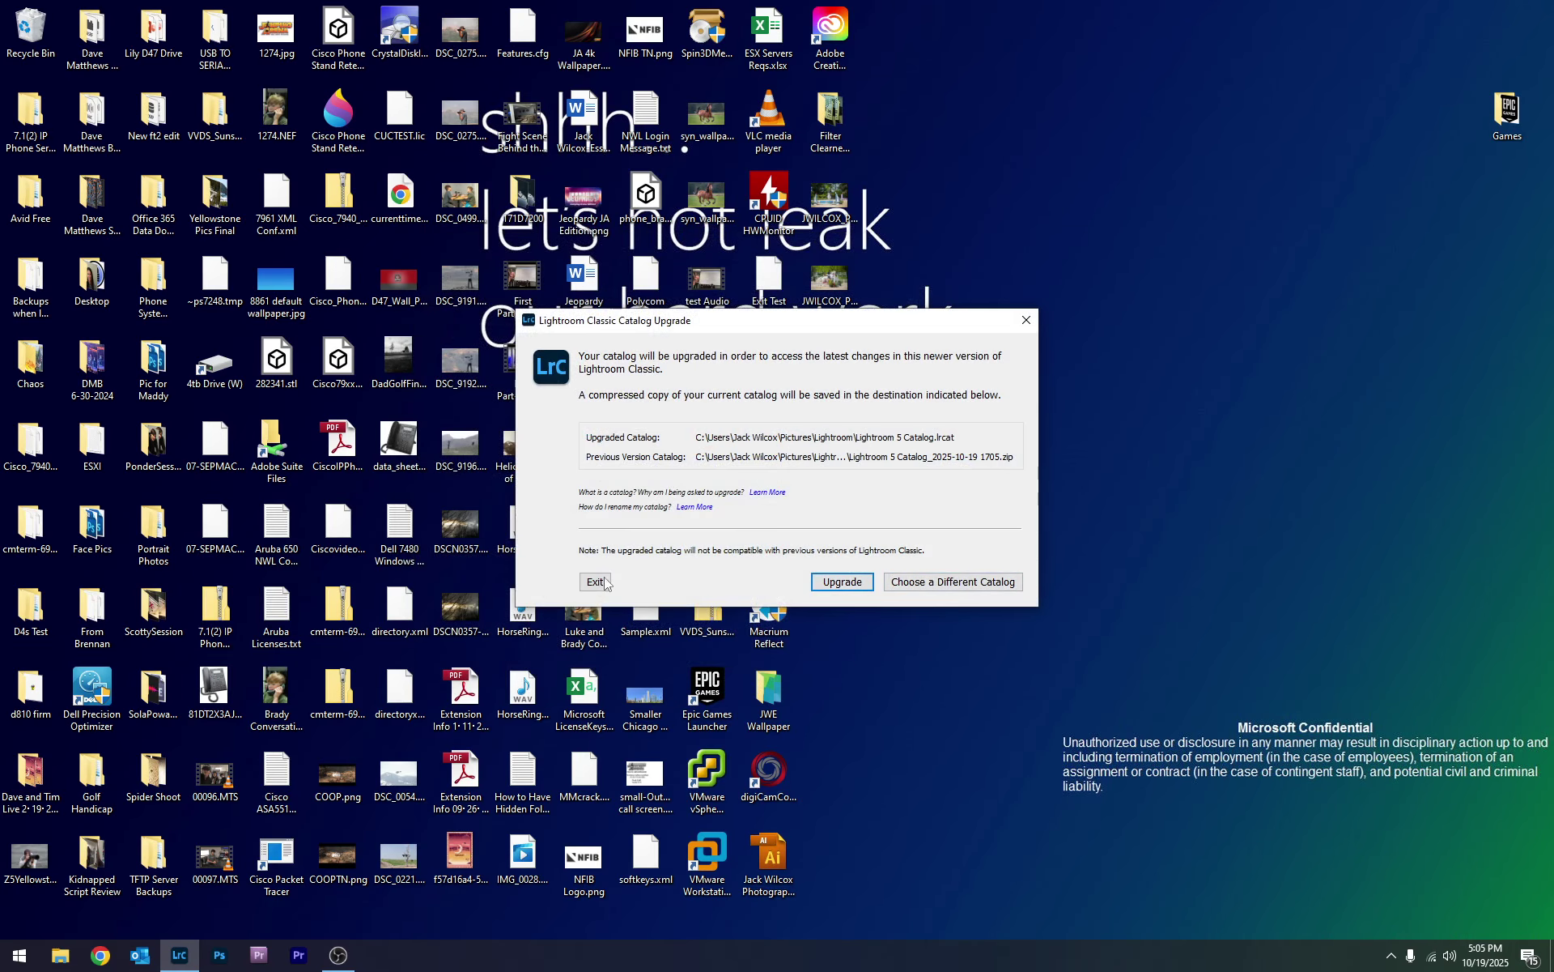
pyautogui.click(595, 582)
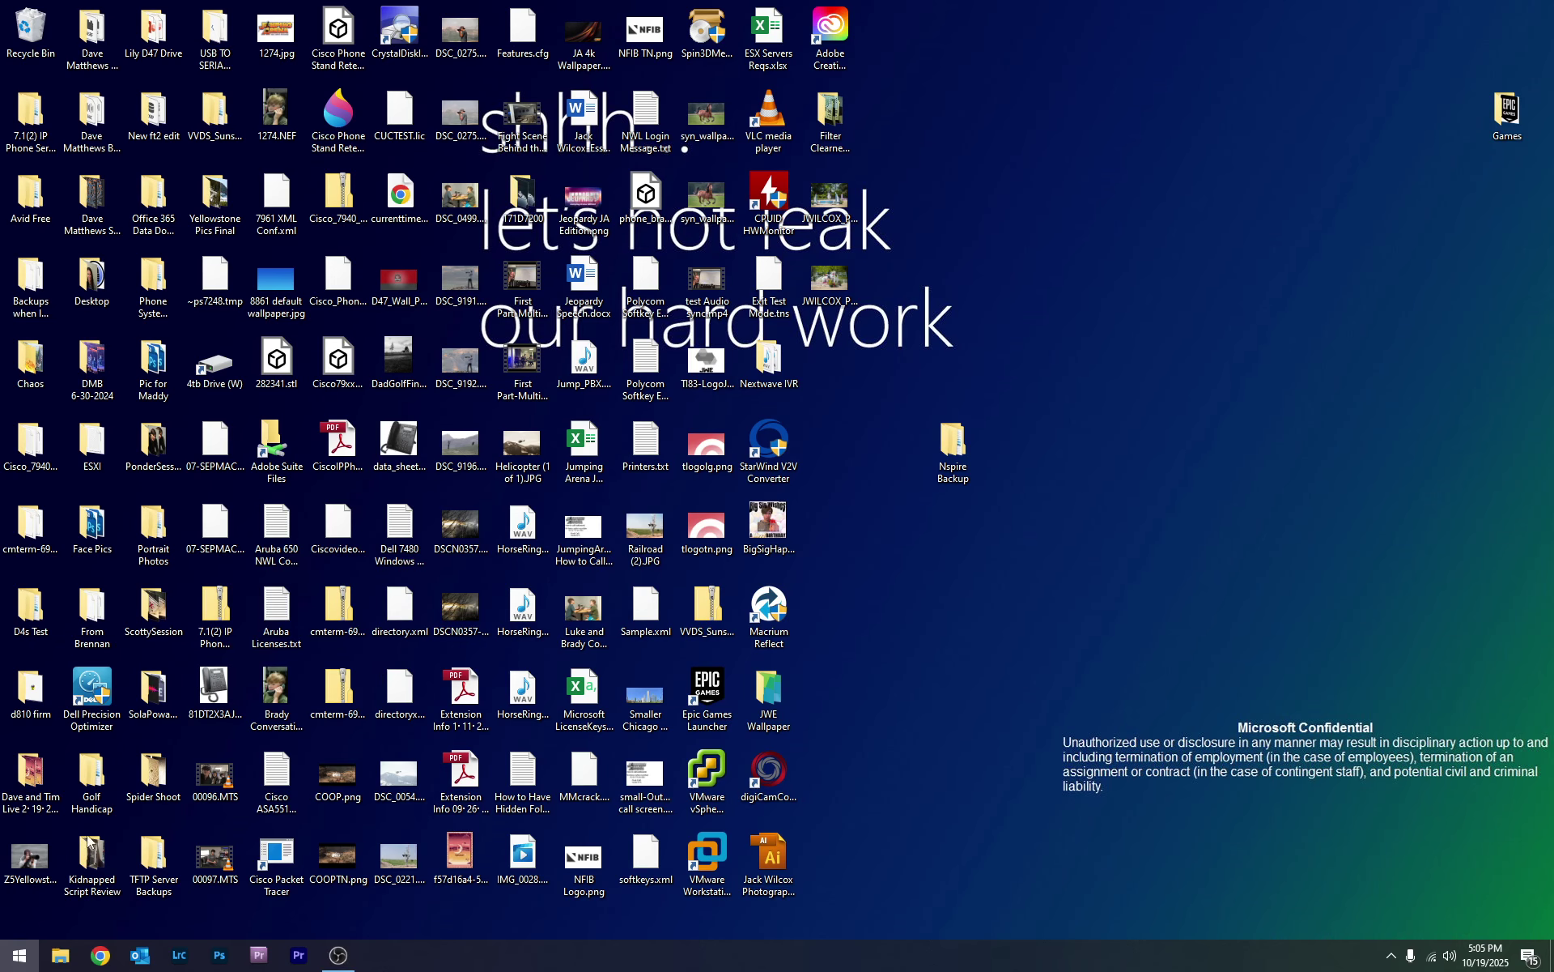
# - Launch Adobe Lightroom Classic and open the recent catalog Football 10-17-2025.lrcat
pyautogui.click(20, 955)
pyautogui.write('light')
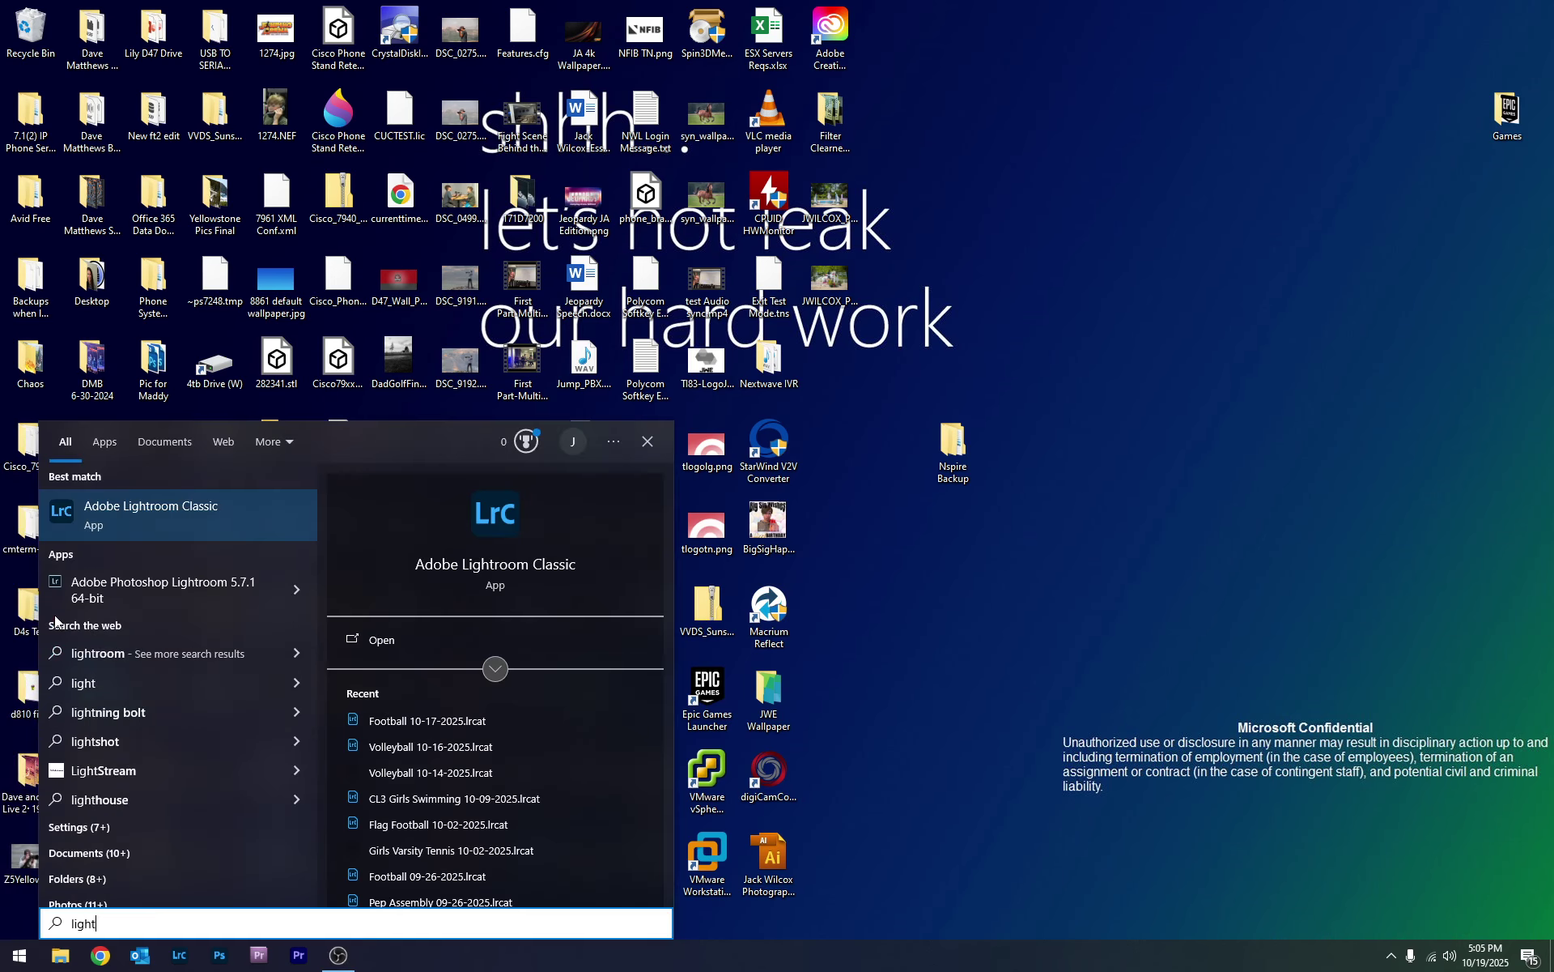
pyautogui.press('Return')
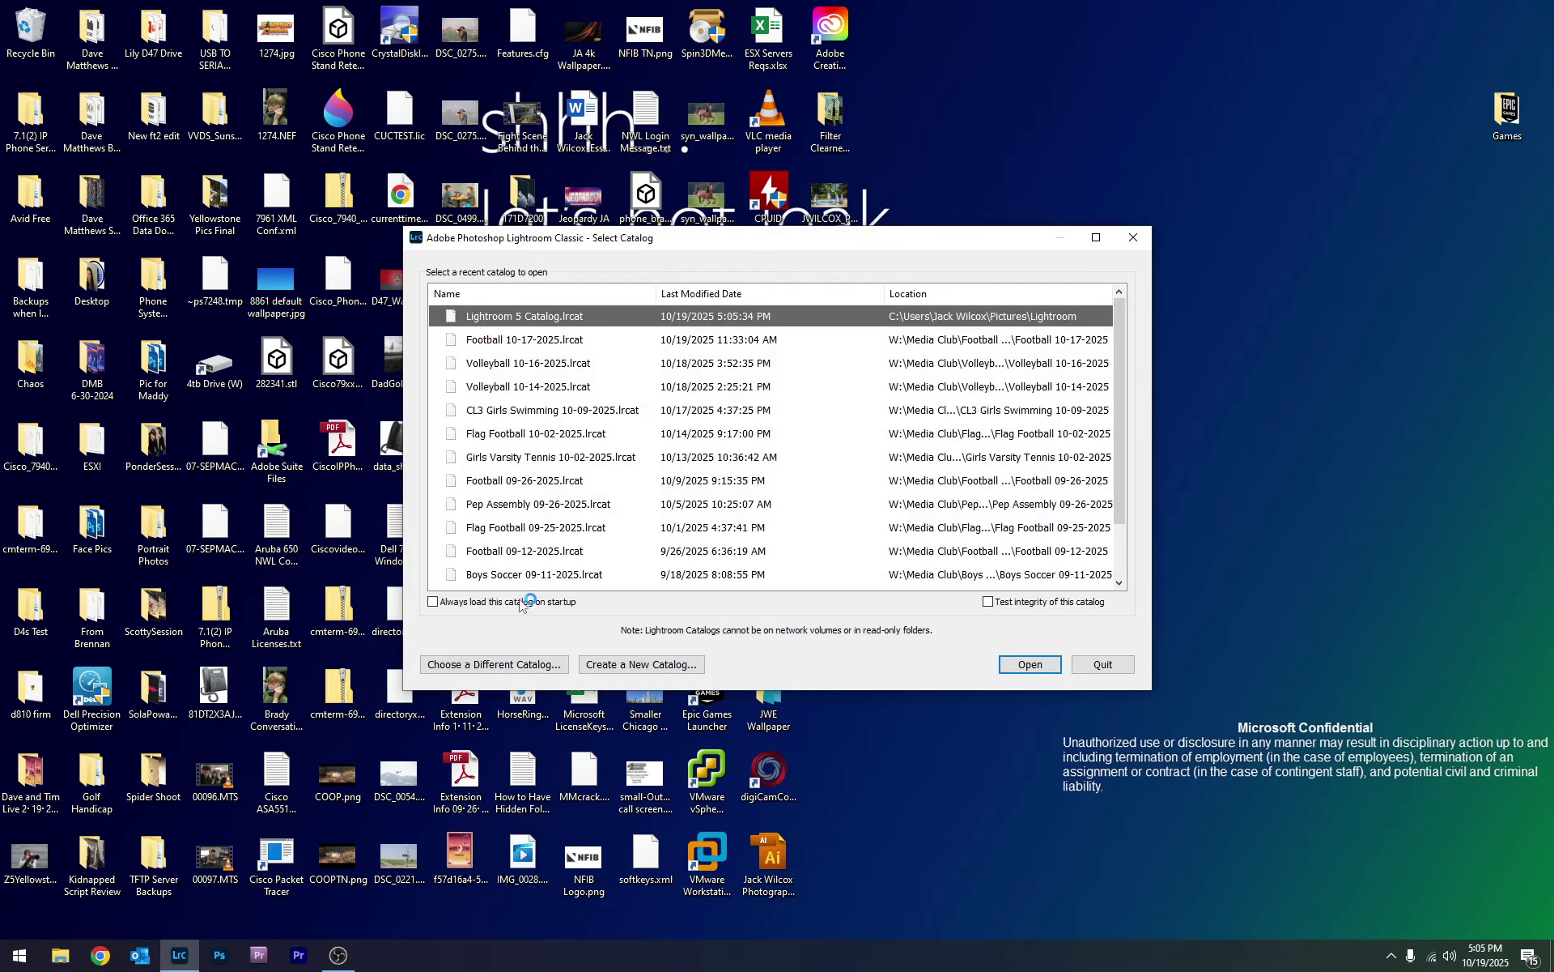
pyautogui.click(540, 344)
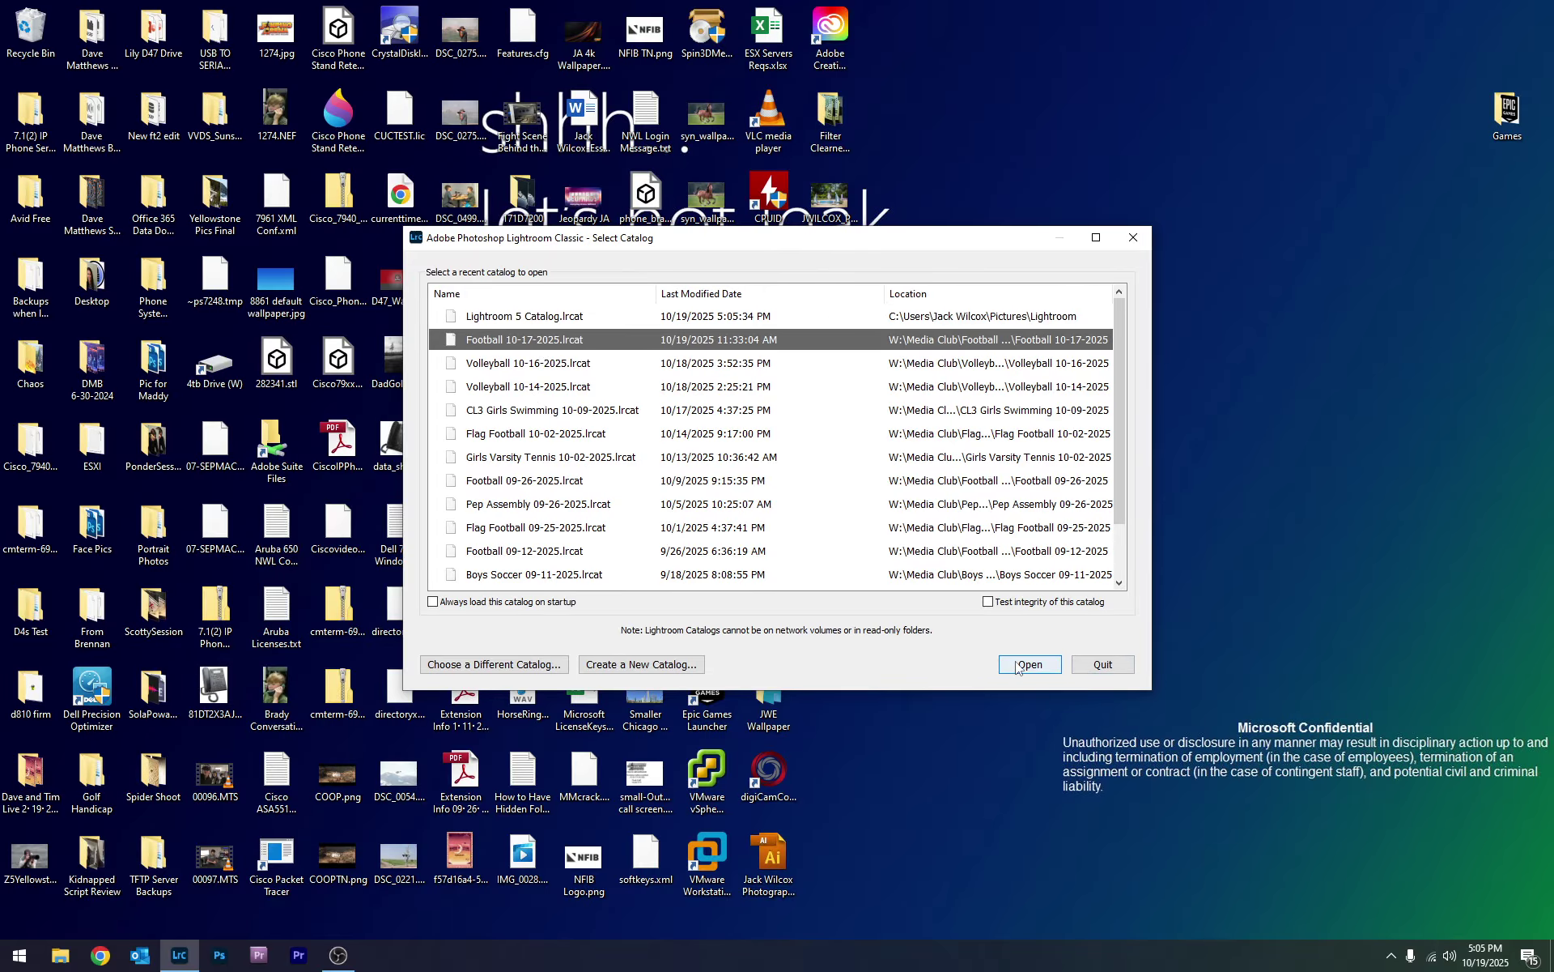
pyautogui.click(1020, 664)
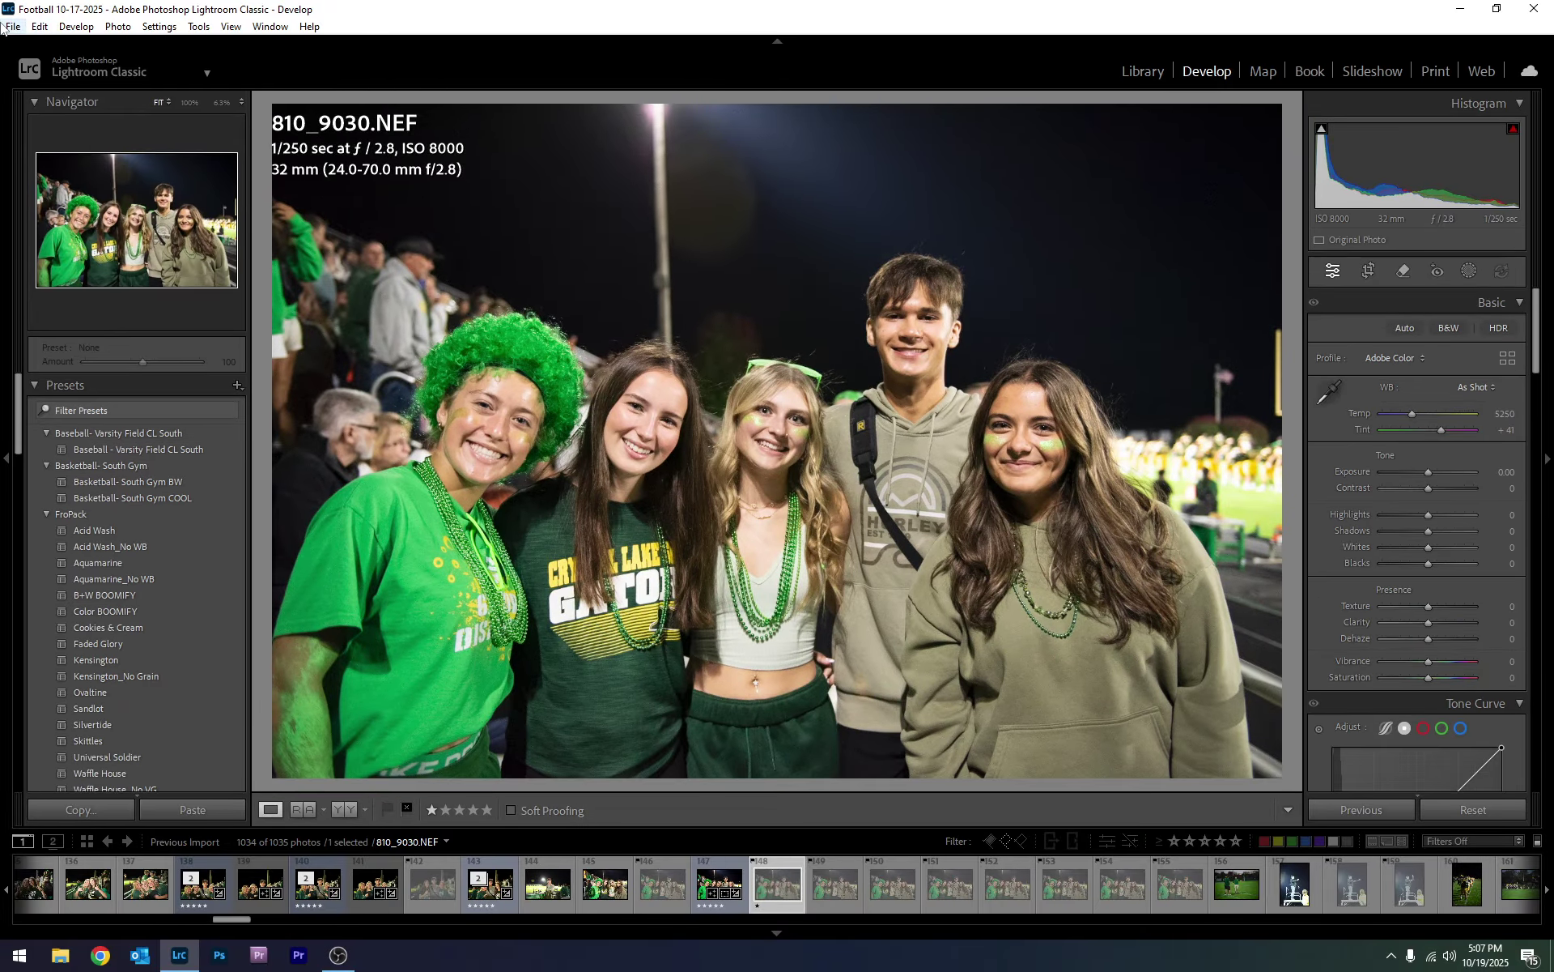
# - Open Lightroom's General preferences and look at the available interface languages, keeping English
pyautogui.click(14, 26)
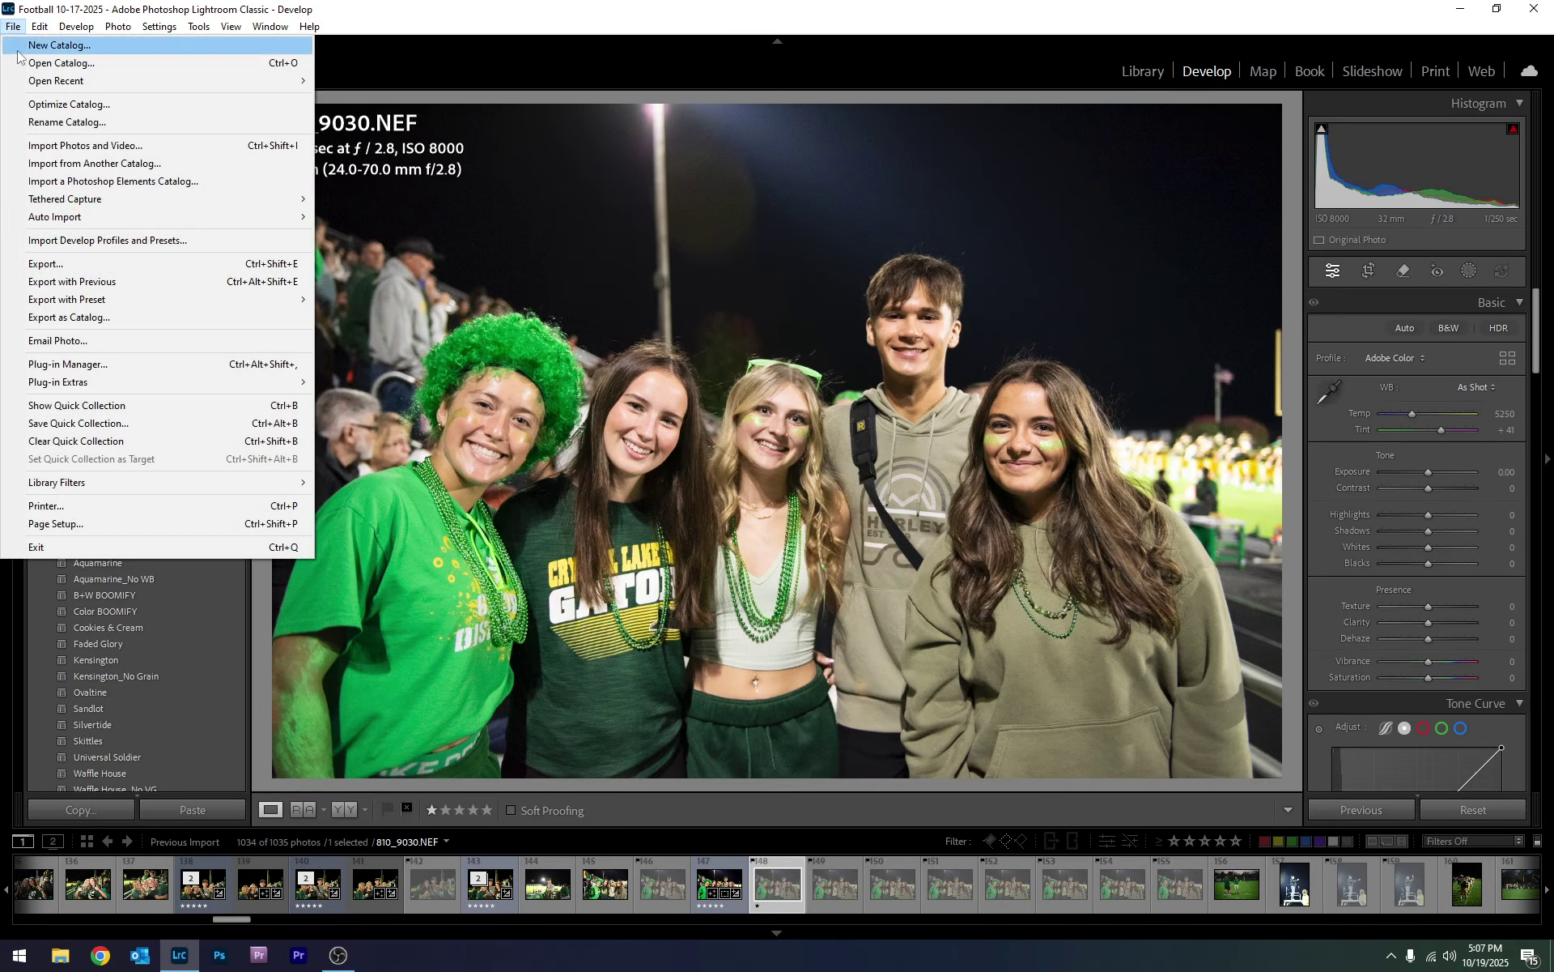
pyautogui.moveTo(44, 30)
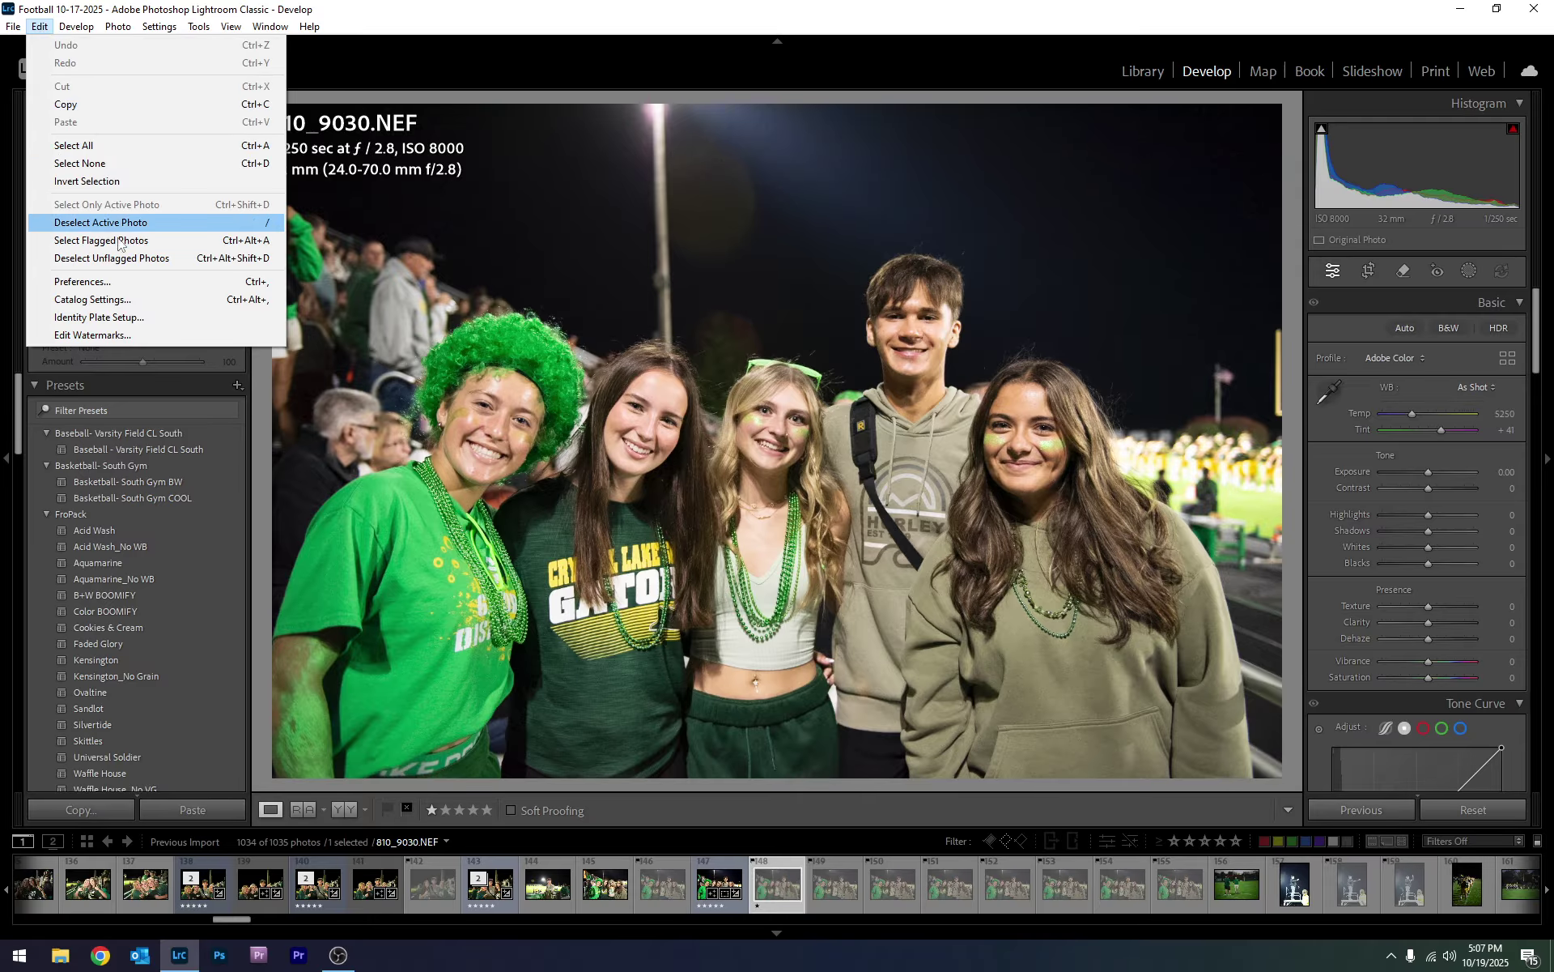
pyautogui.click(104, 283)
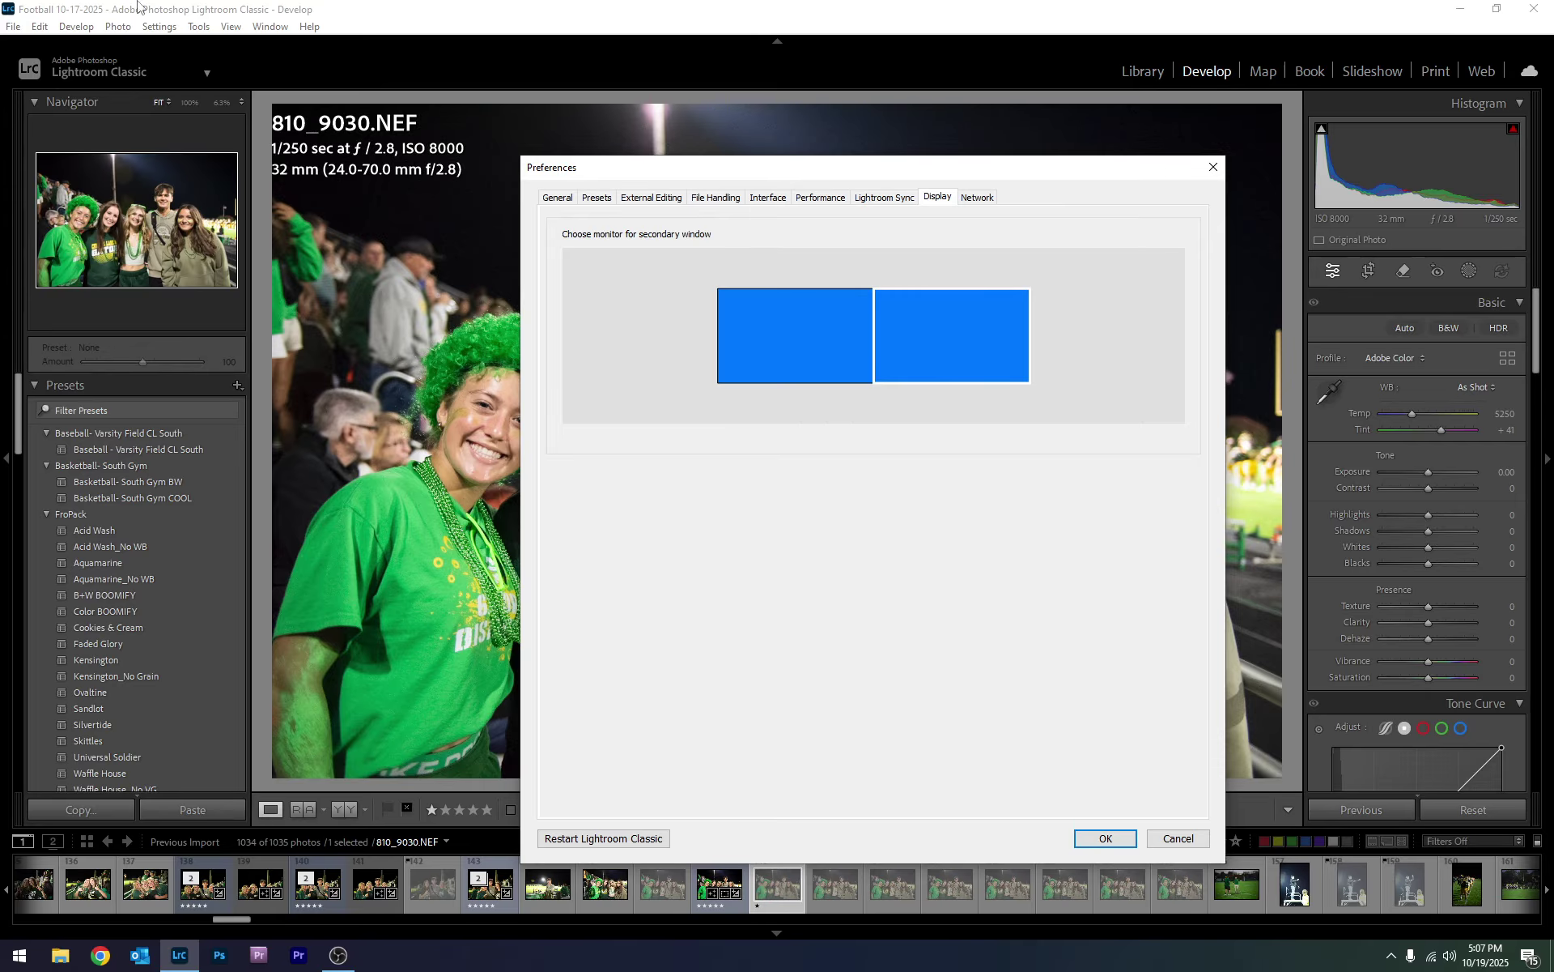
pyautogui.click(557, 197)
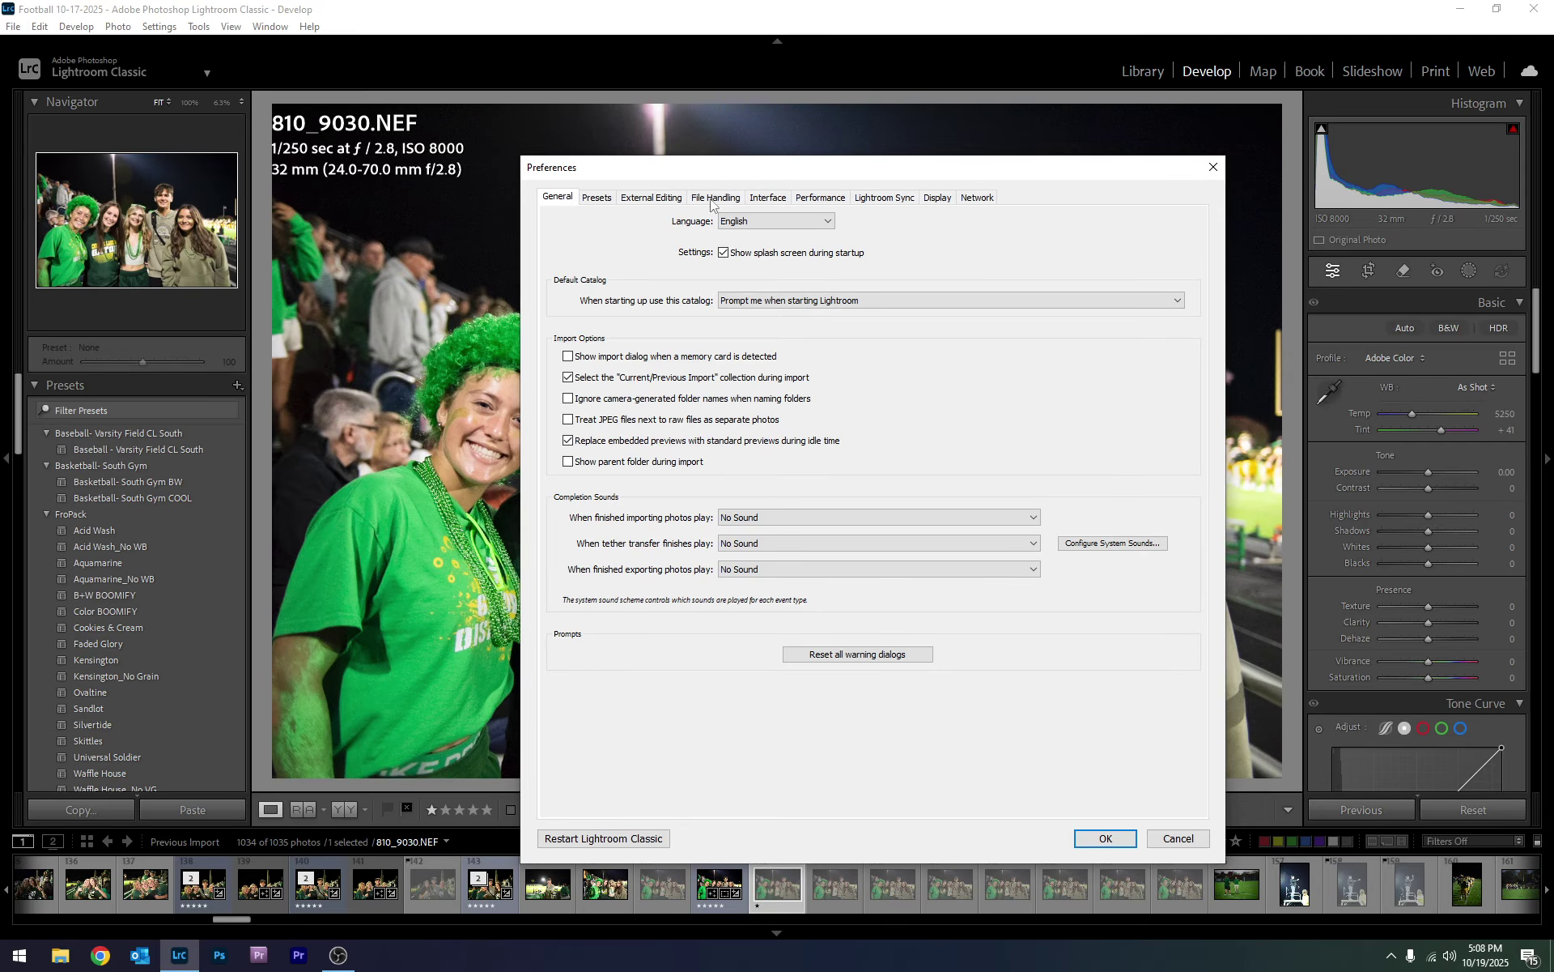
pyautogui.click(735, 222)
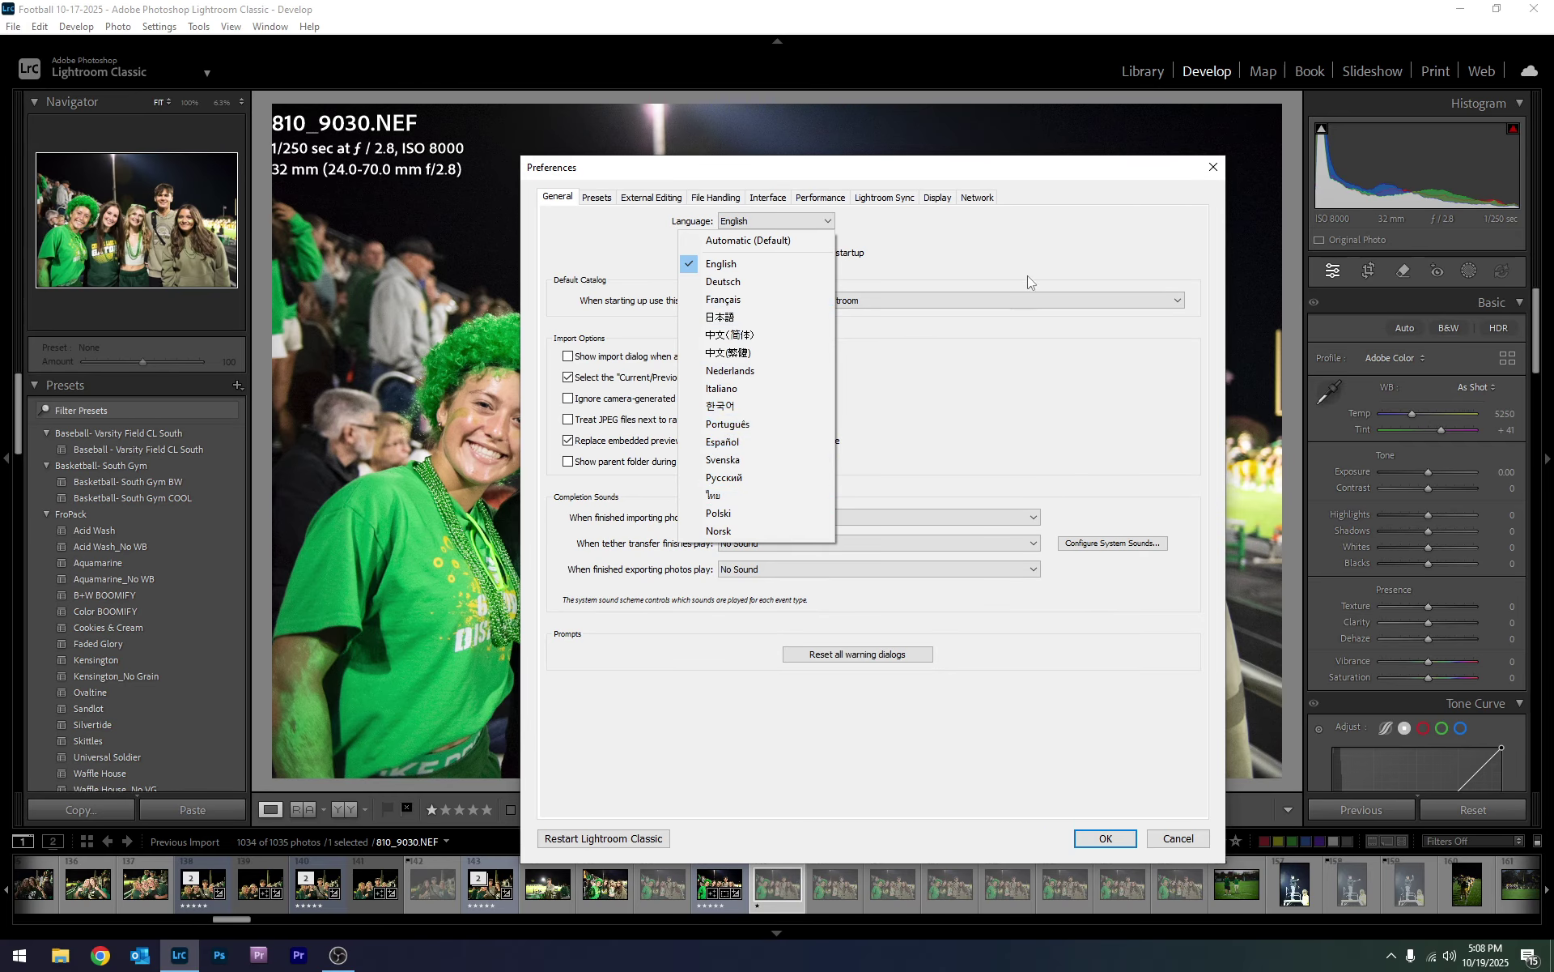
pyautogui.click(959, 254)
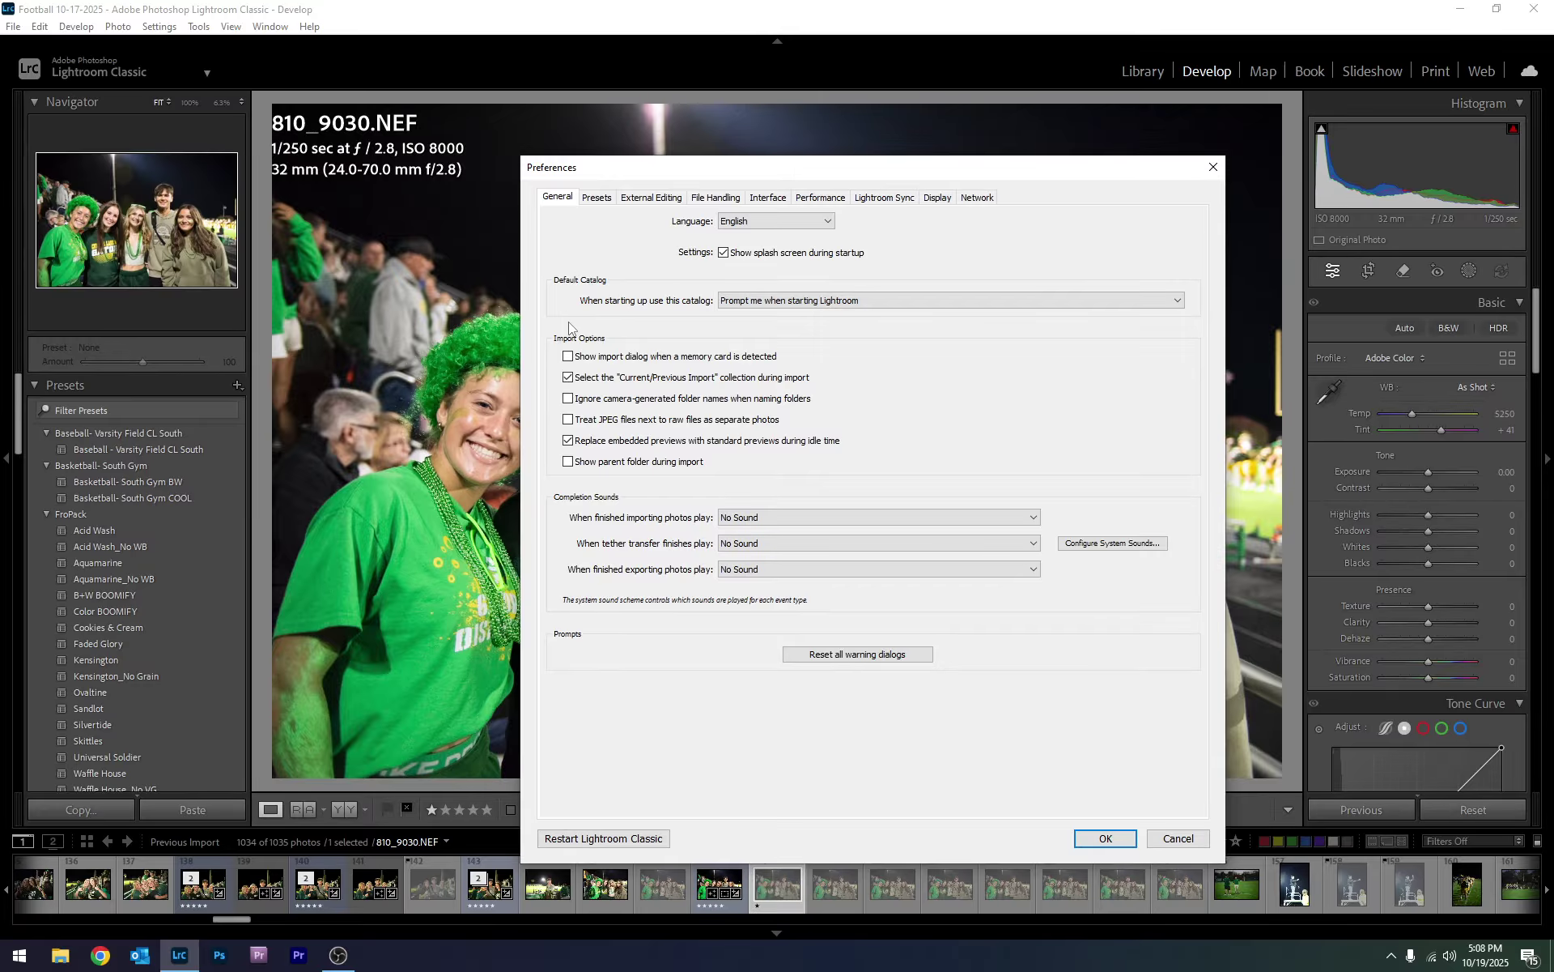
# - Set the startup catalog to Prompt me when starting Lightroom and view the sound choices for finished photo imports
pyautogui.click(728, 301)
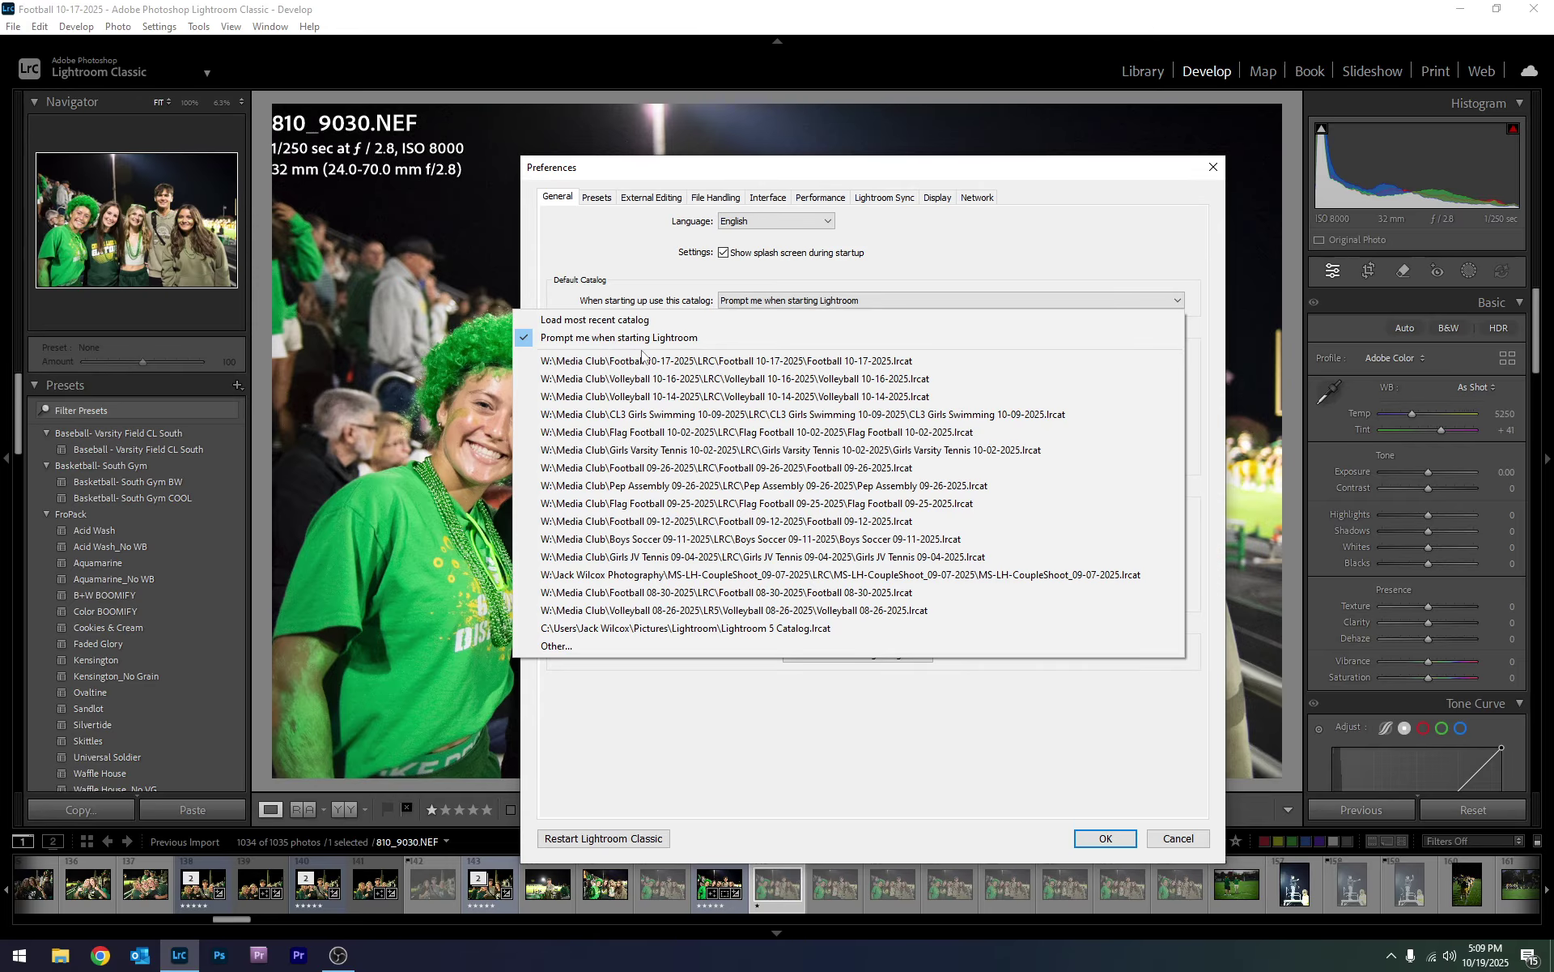
pyautogui.click(617, 344)
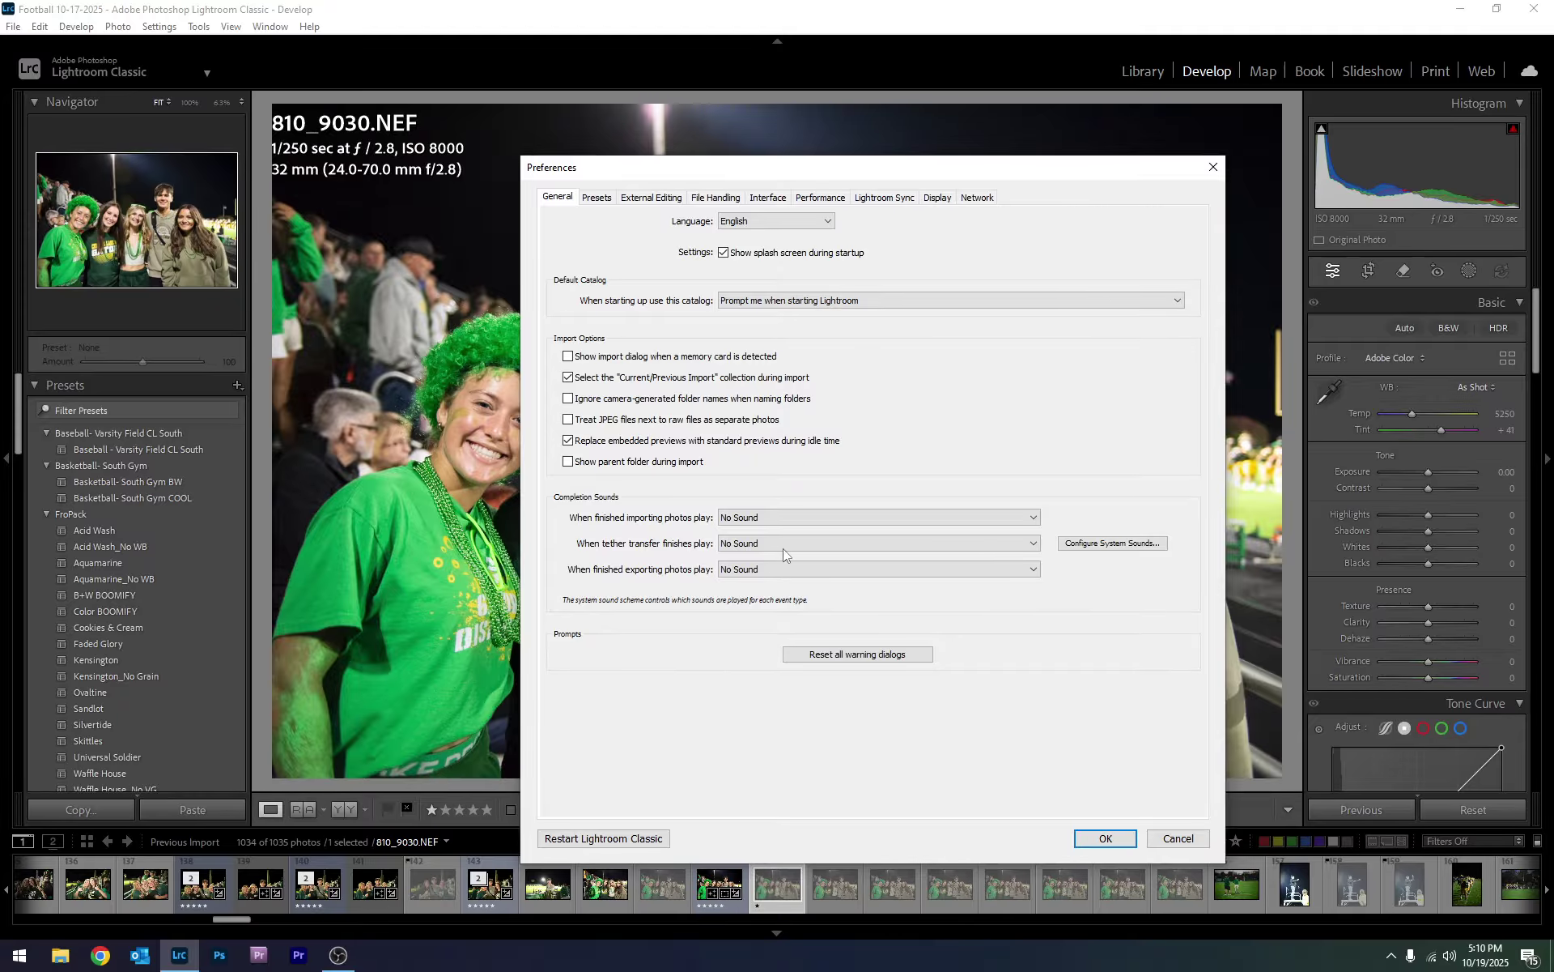
pyautogui.click(902, 521)
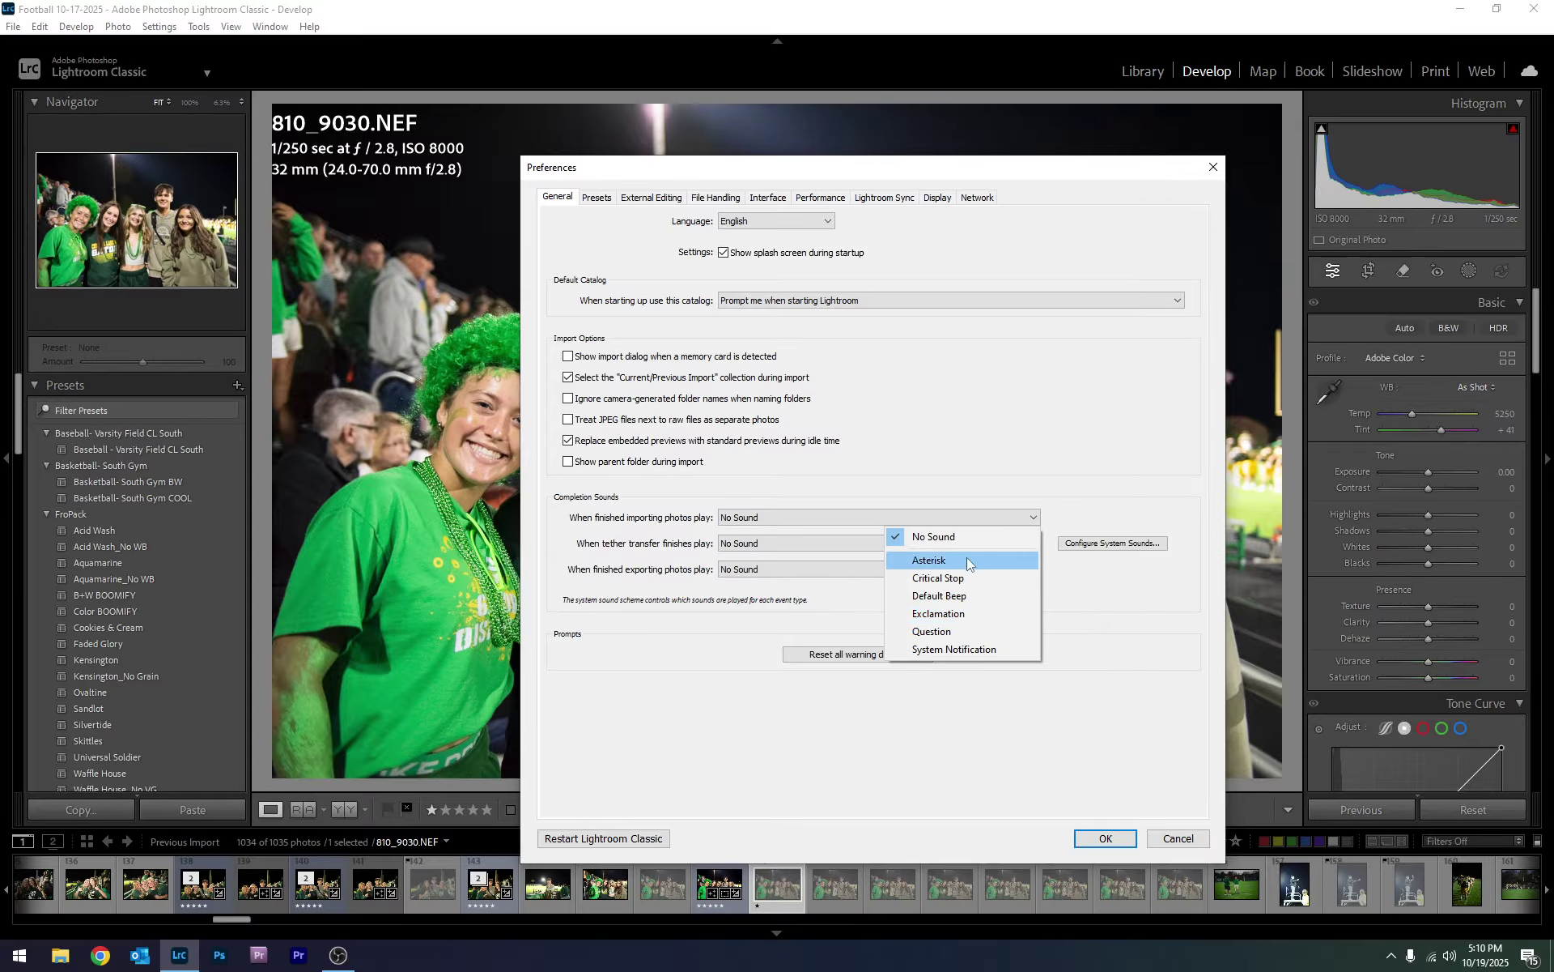
pyautogui.click(862, 511)
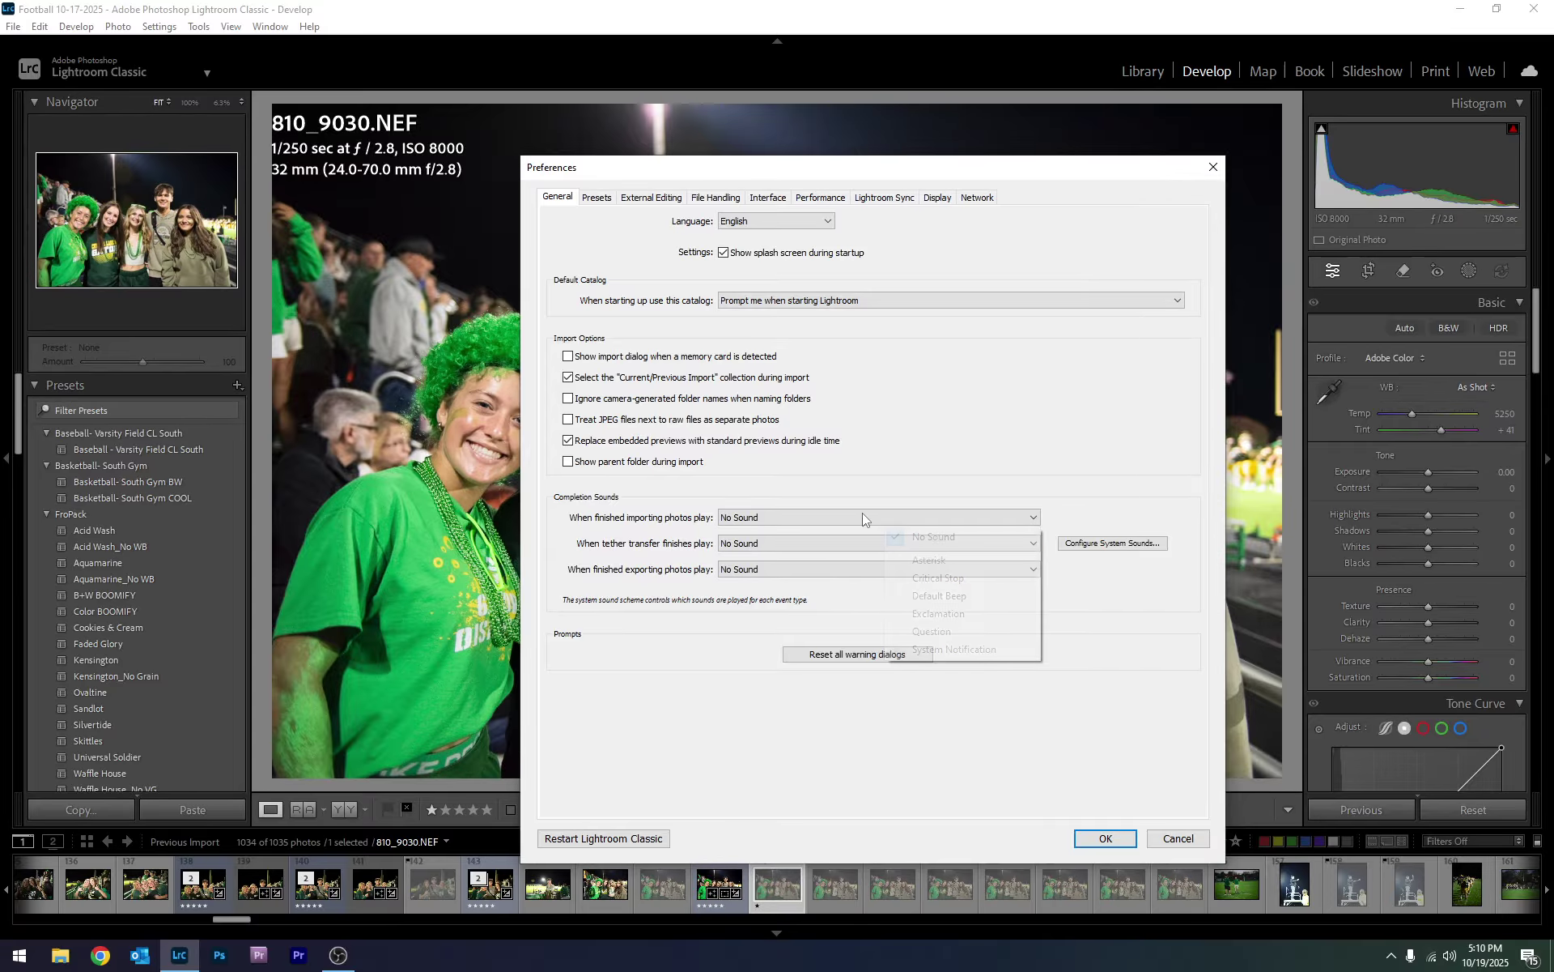
# - Look at the sound choices for finished tether transfers and review the Presets preferences
pyautogui.click(815, 537)
pyautogui.click(771, 599)
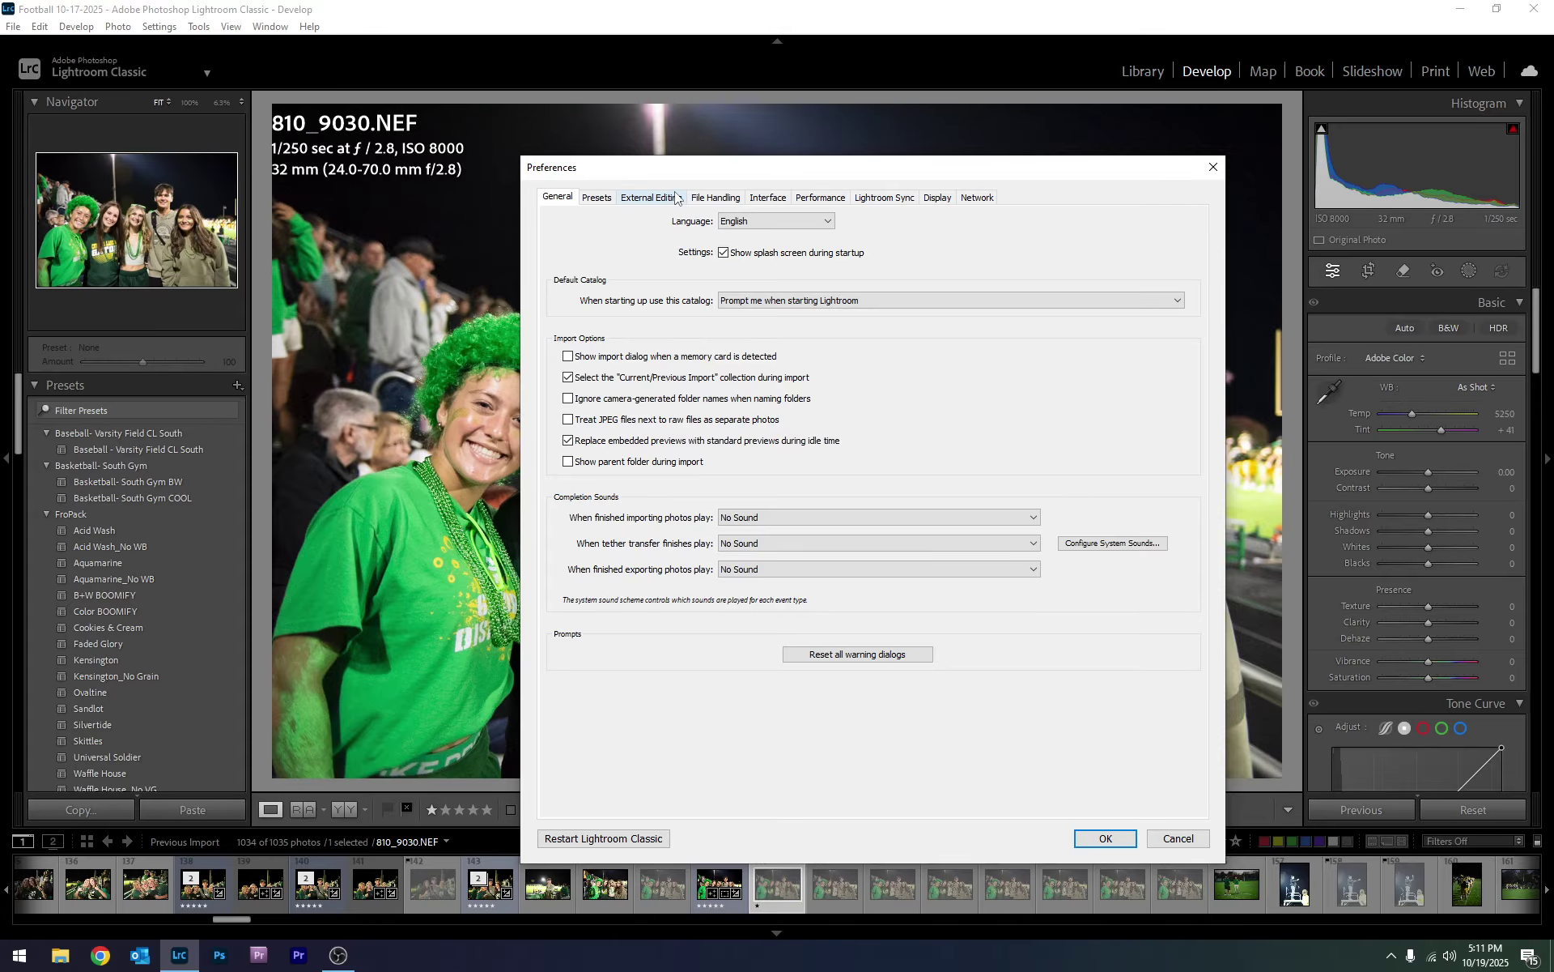
pyautogui.click(599, 200)
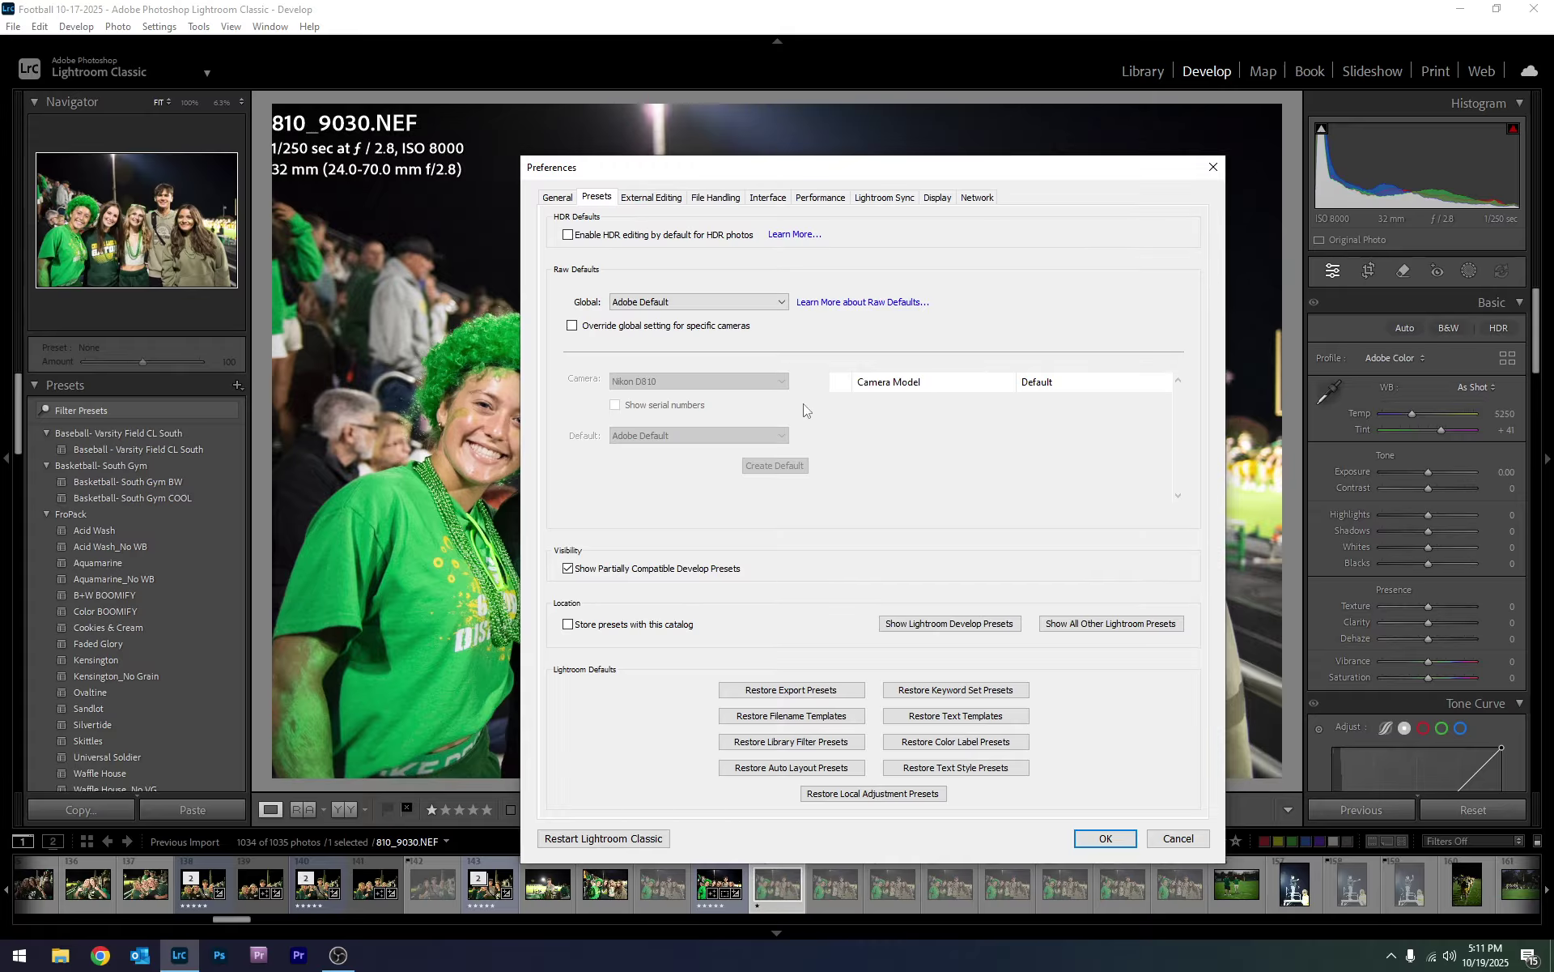
# - Review the Photoshop version and file format choices in the External Editing preferences, keeping Adobe Photoshop 2025 and PSD
pyautogui.click(672, 200)
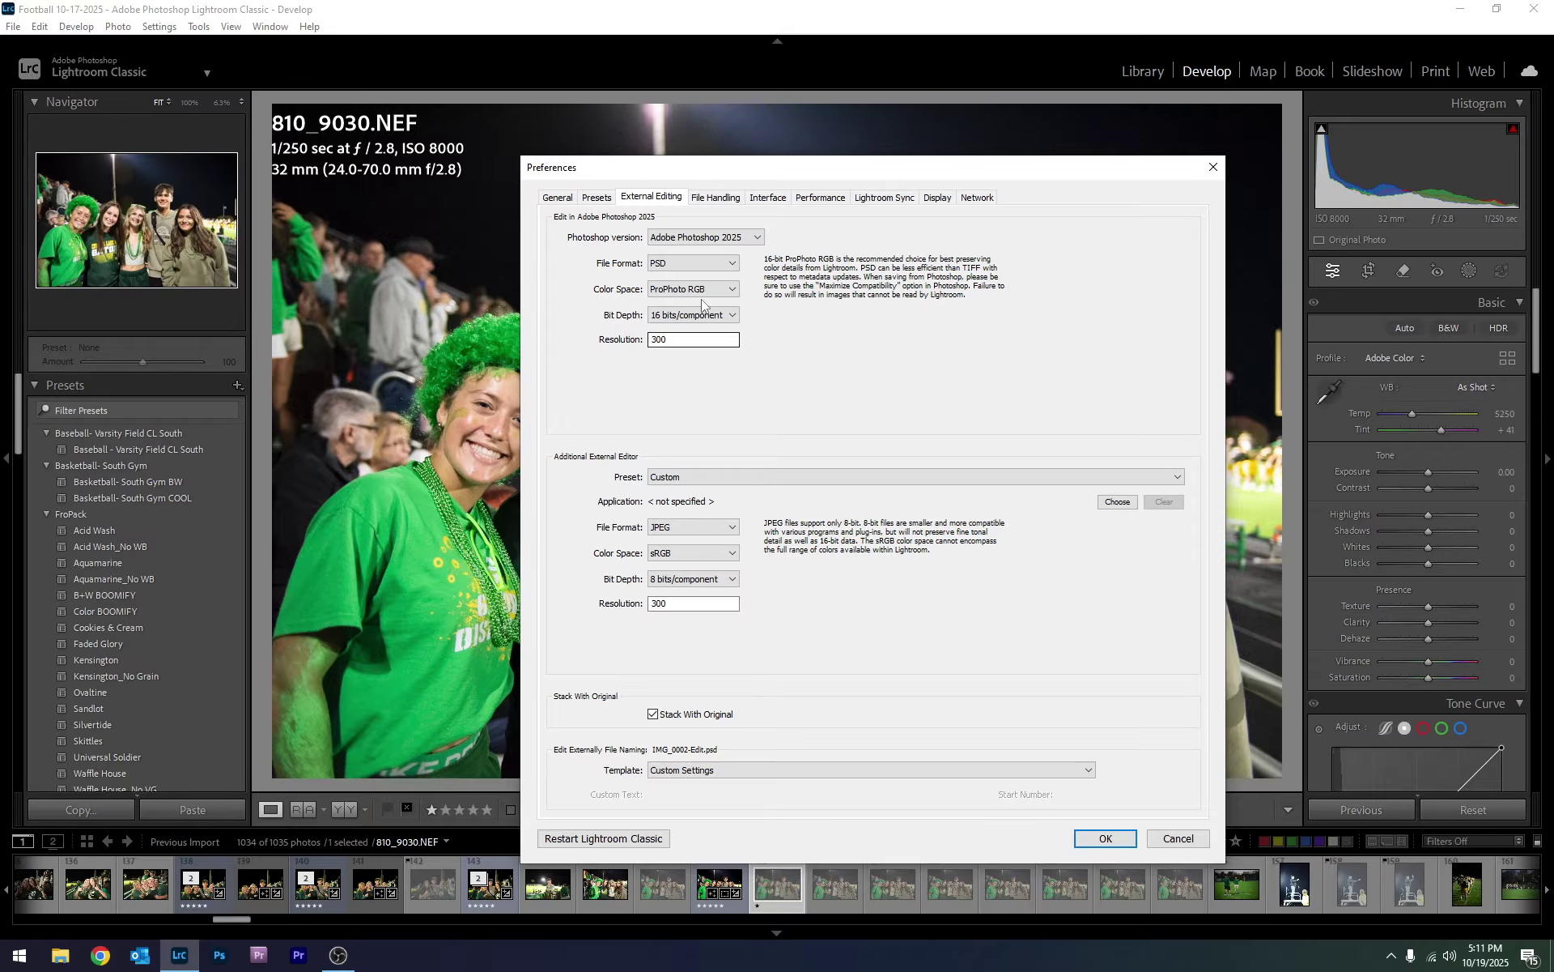
pyautogui.click(673, 239)
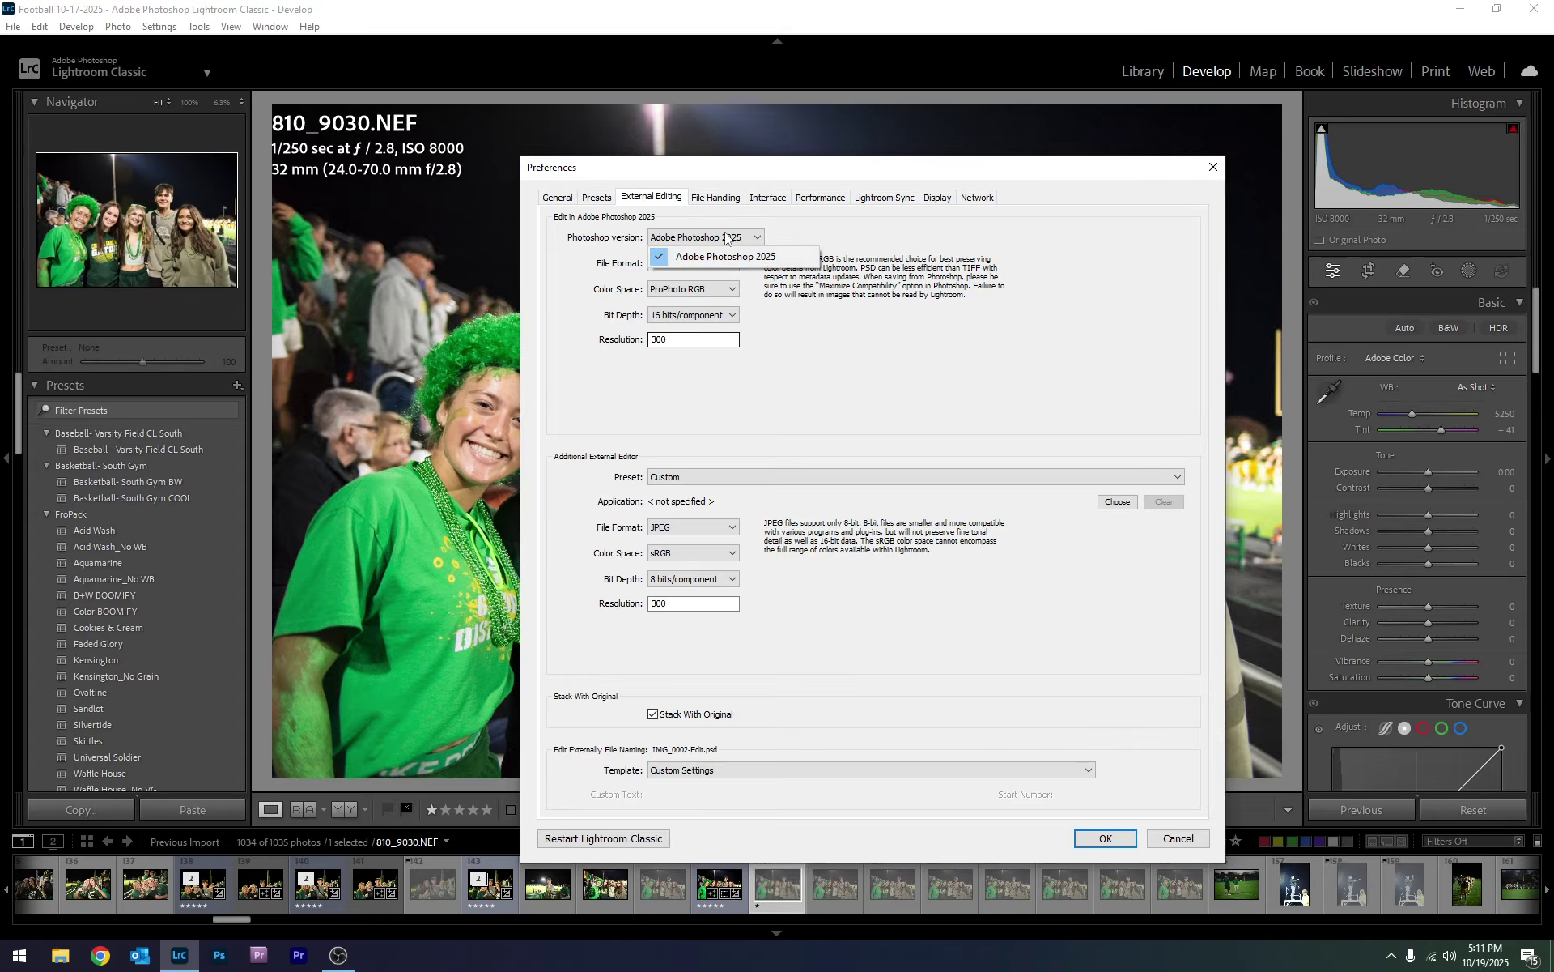
pyautogui.click(714, 256)
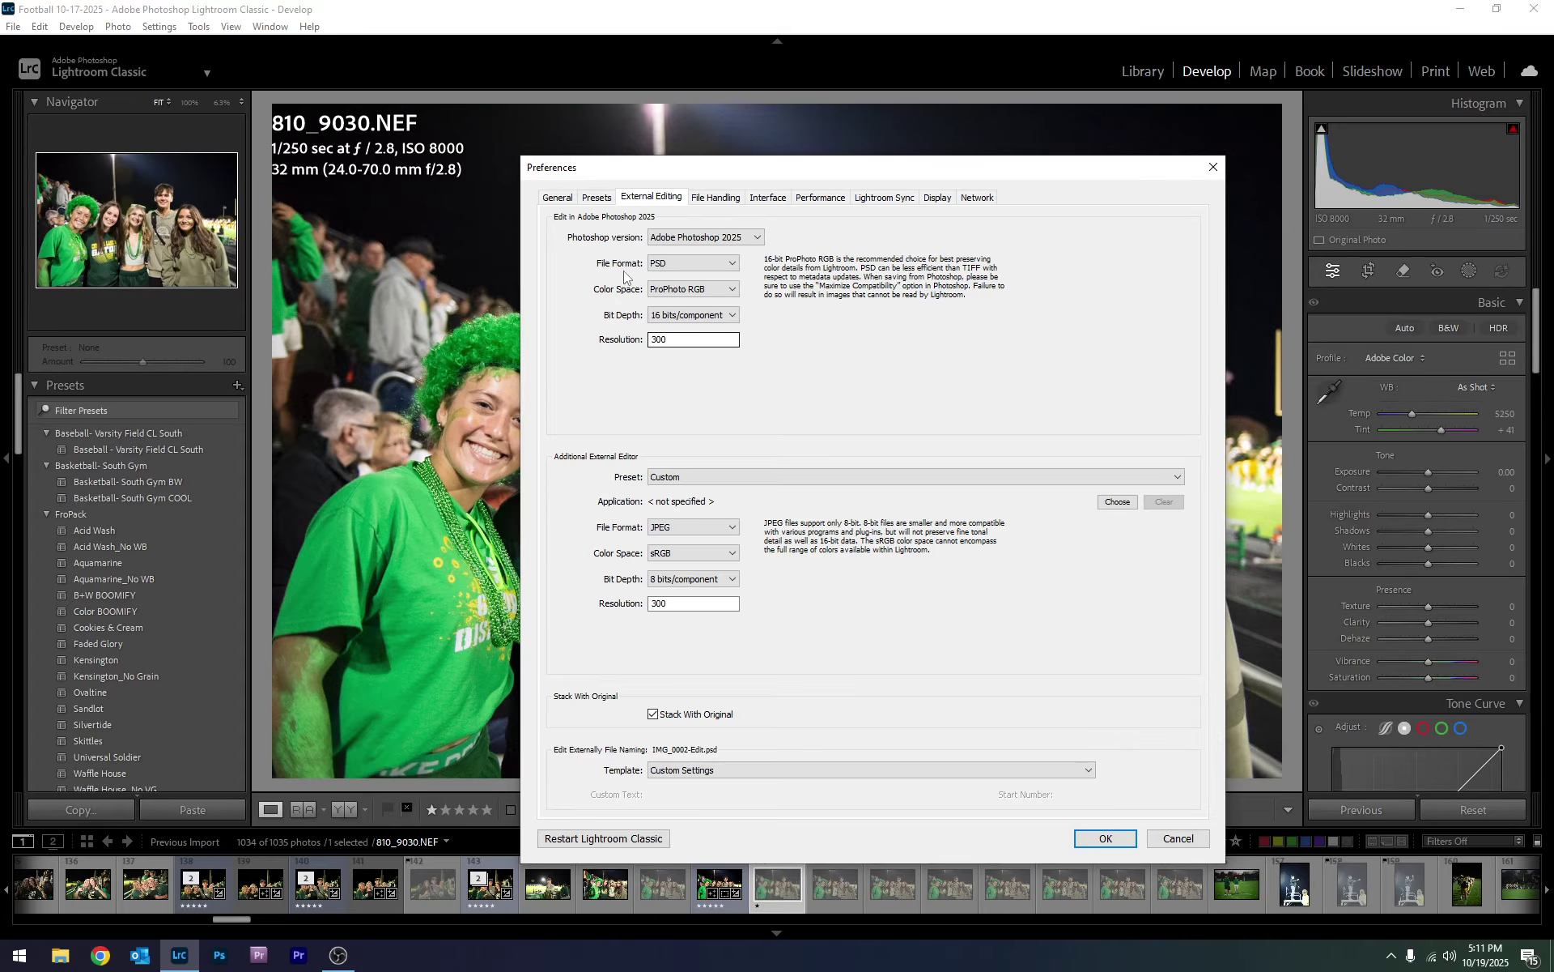
pyautogui.click(664, 264)
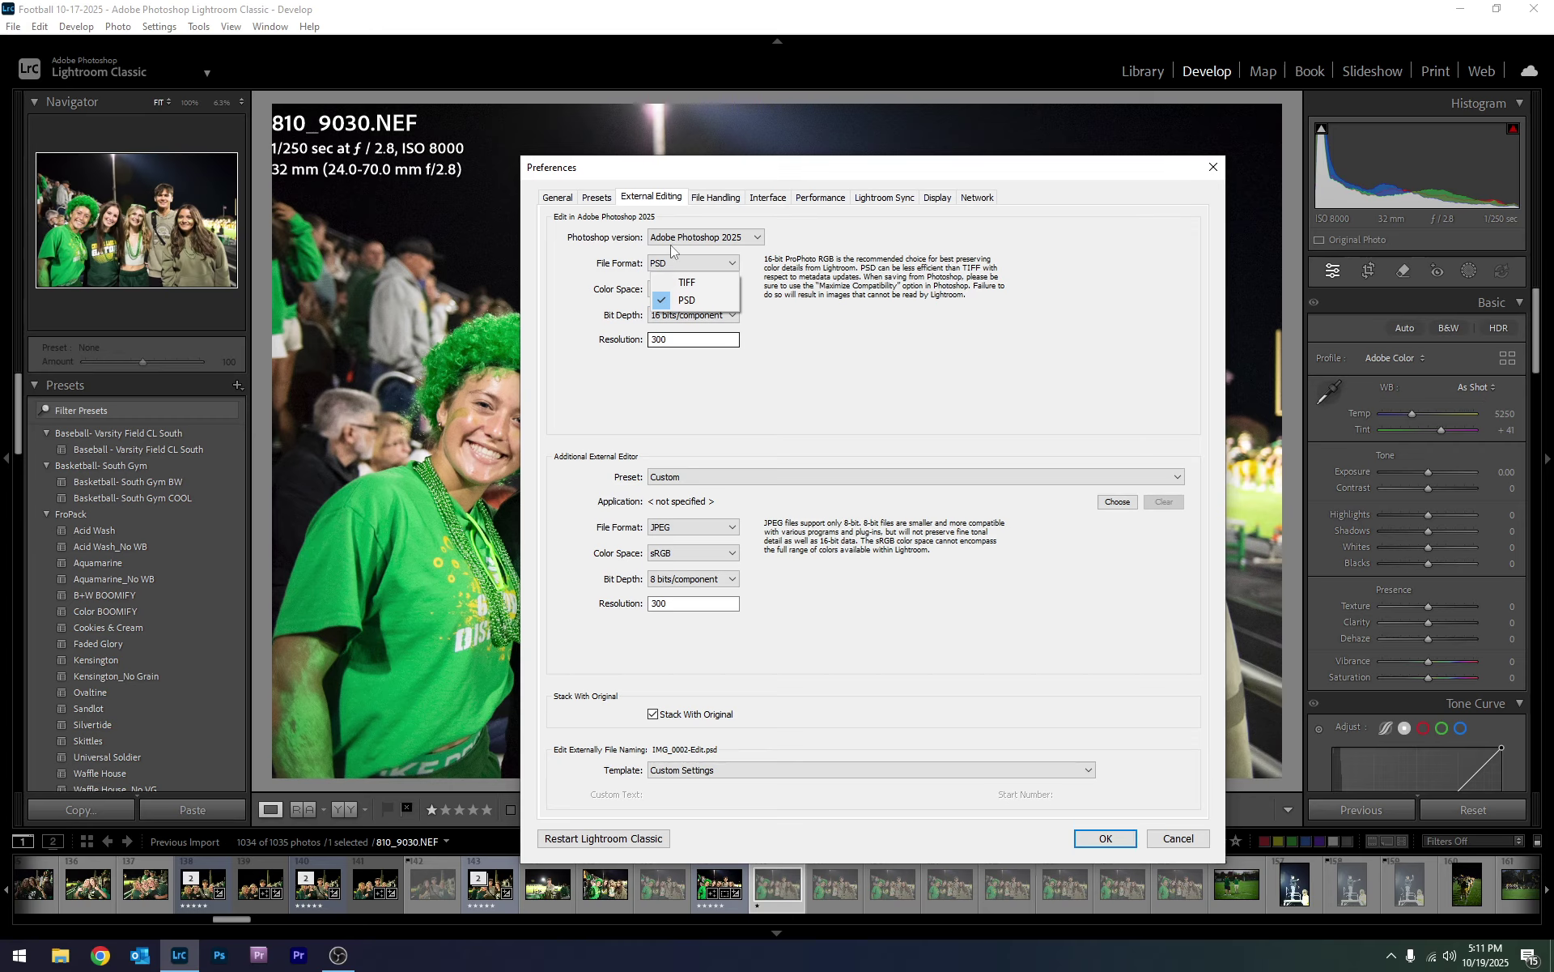
pyautogui.click(846, 288)
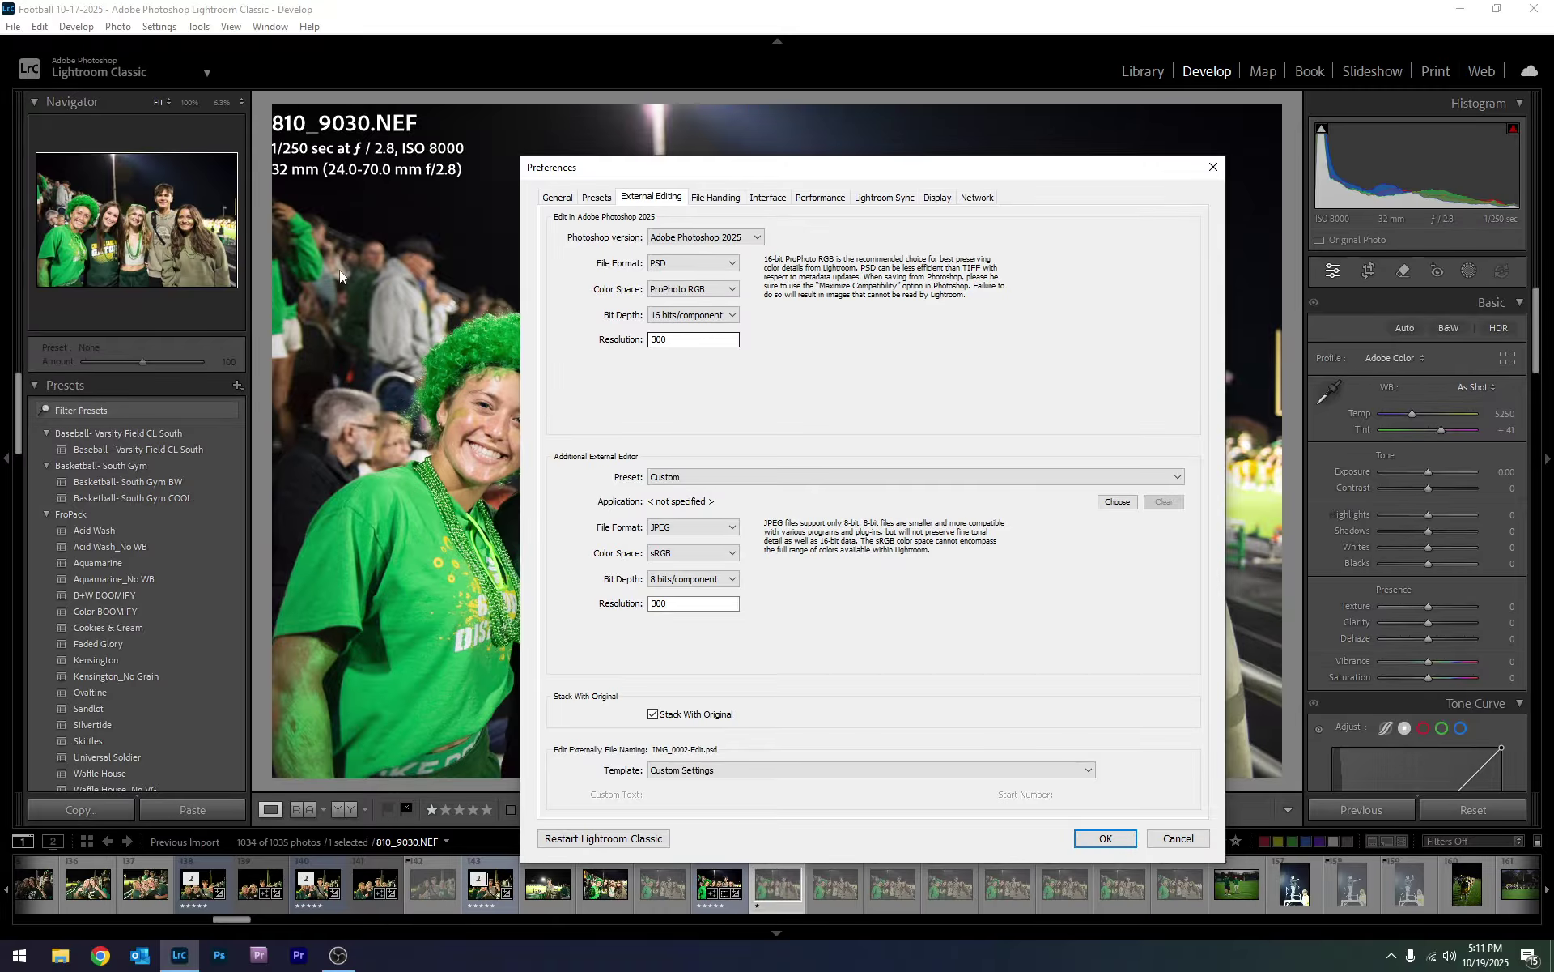
# - Look at the external editing color space and bit depth choices, keeping ProPhoto RGB and 16 bits/component
pyautogui.click(667, 292)
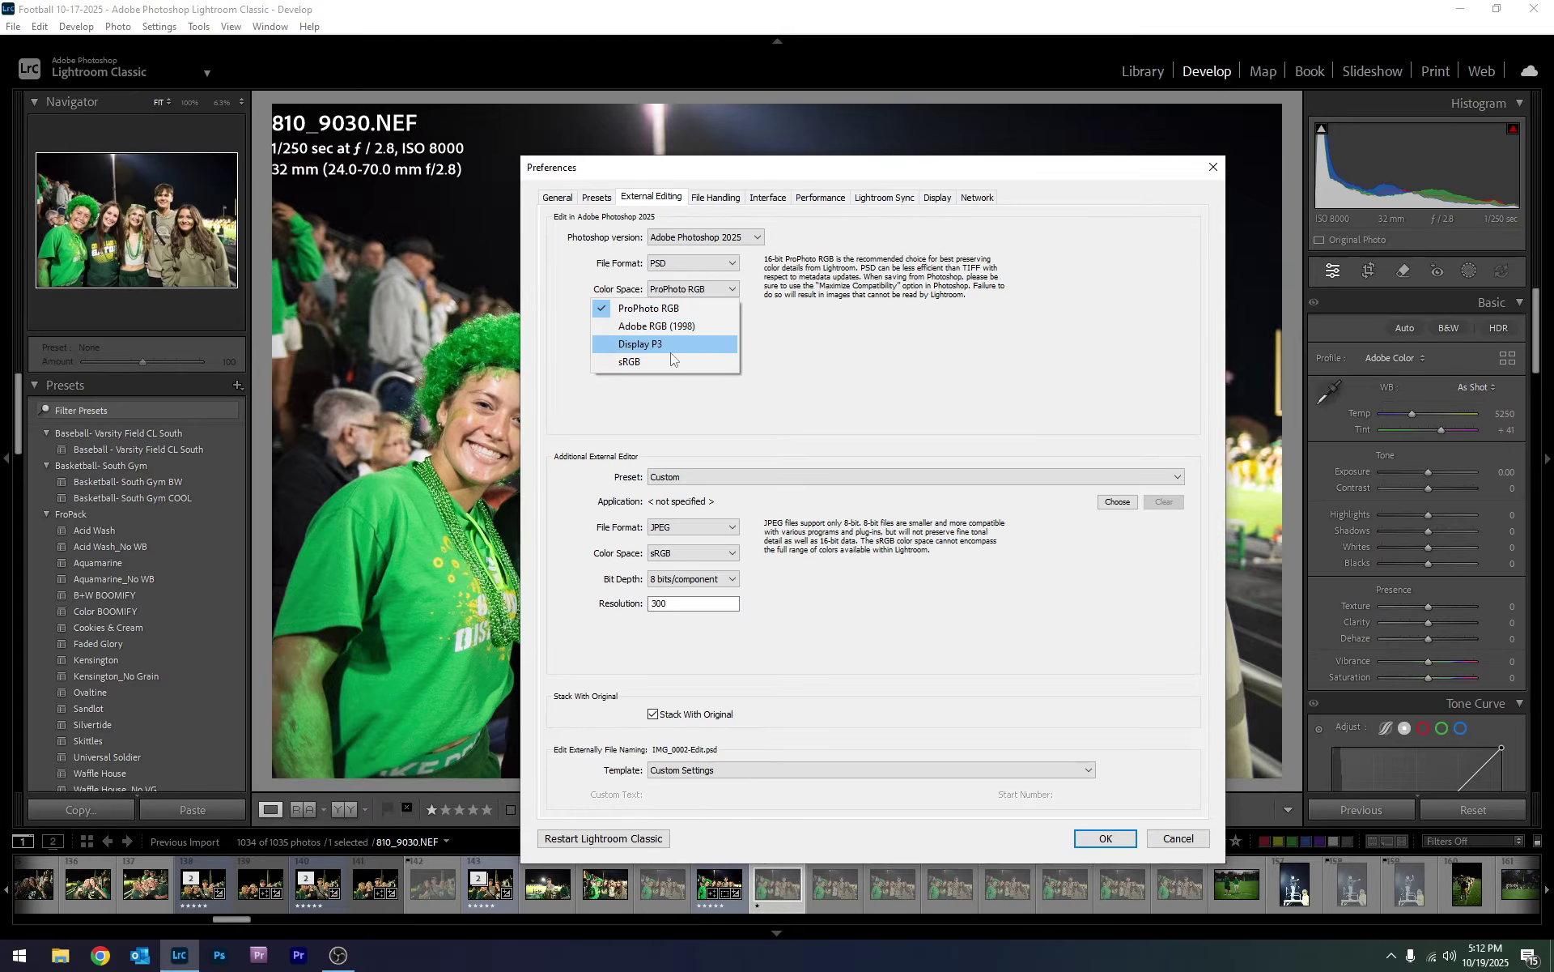
pyautogui.click(800, 370)
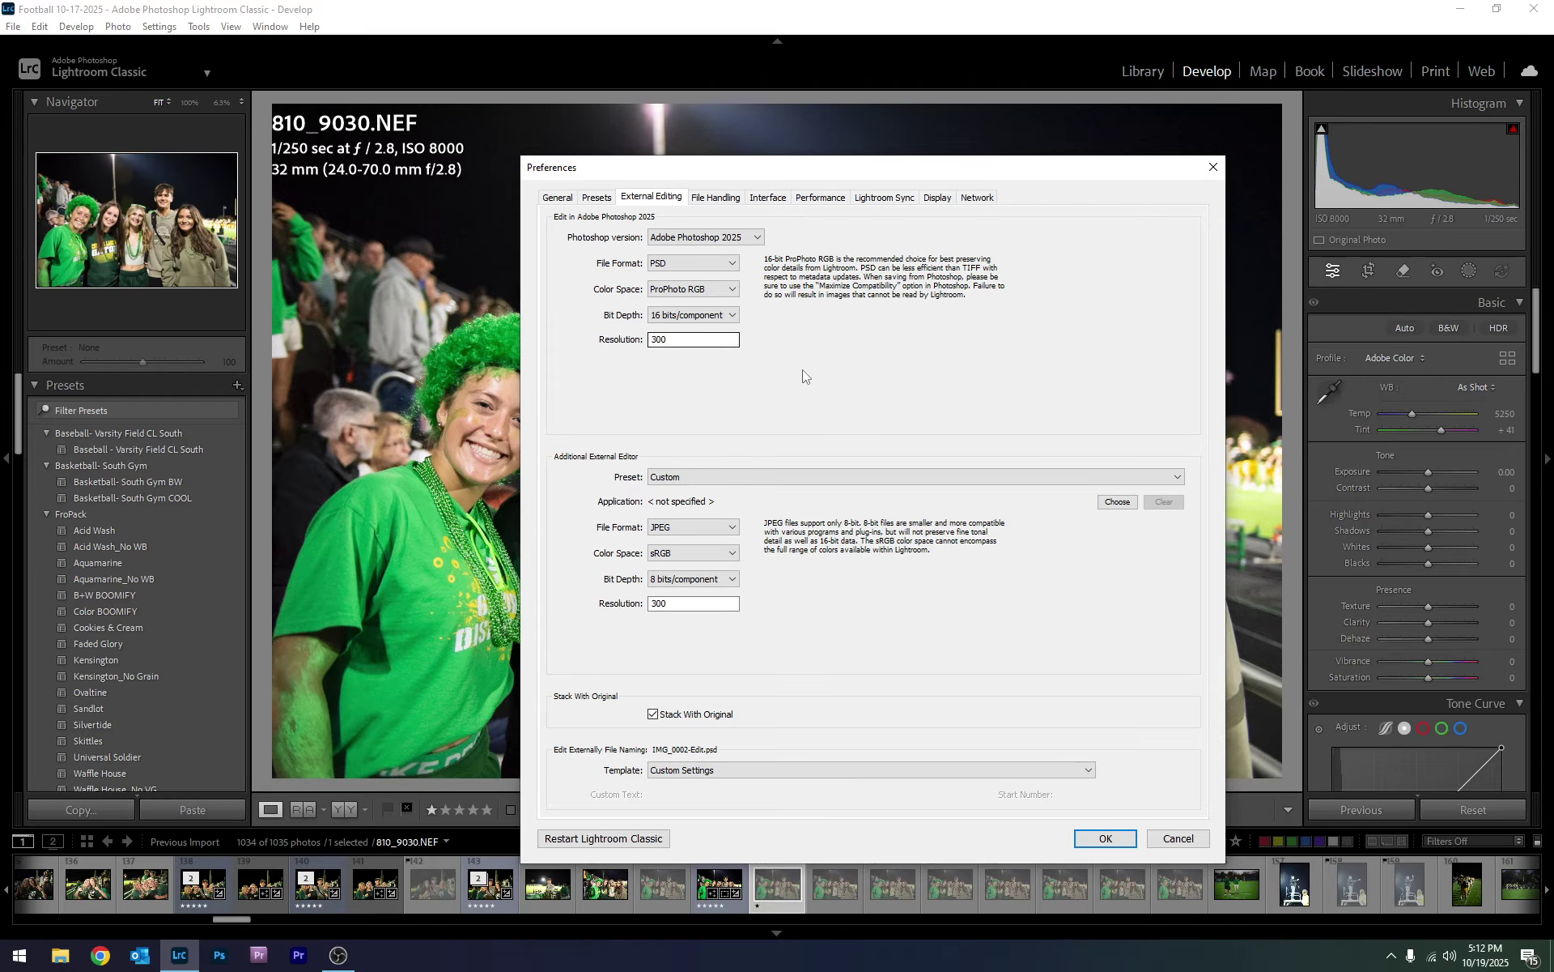
pyautogui.click(695, 313)
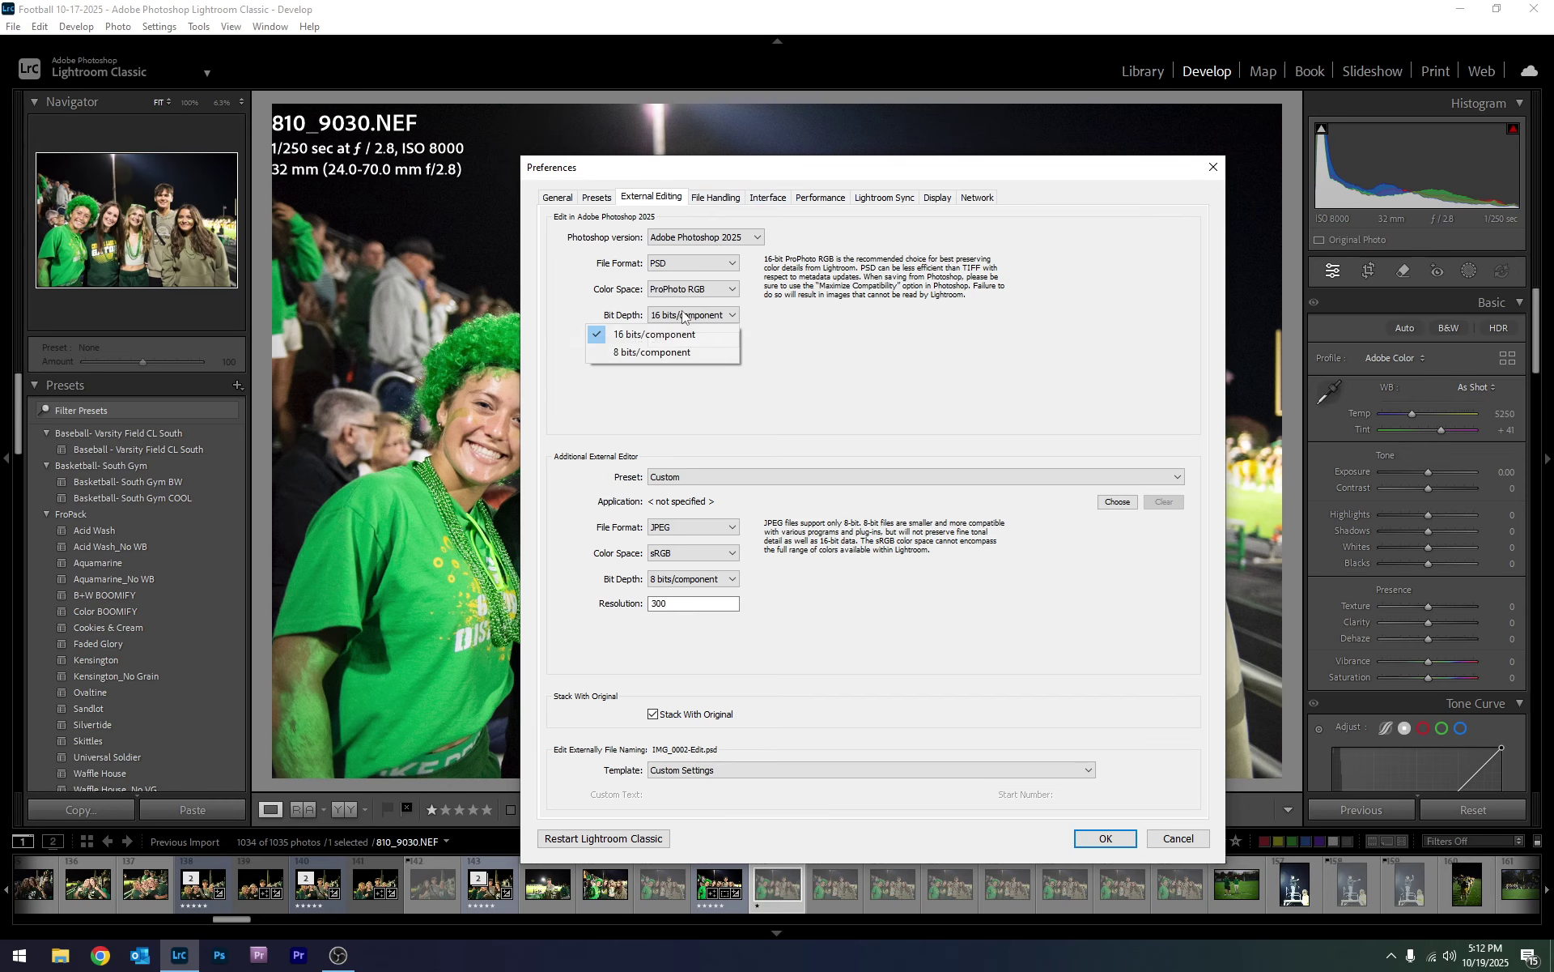
pyautogui.click(781, 316)
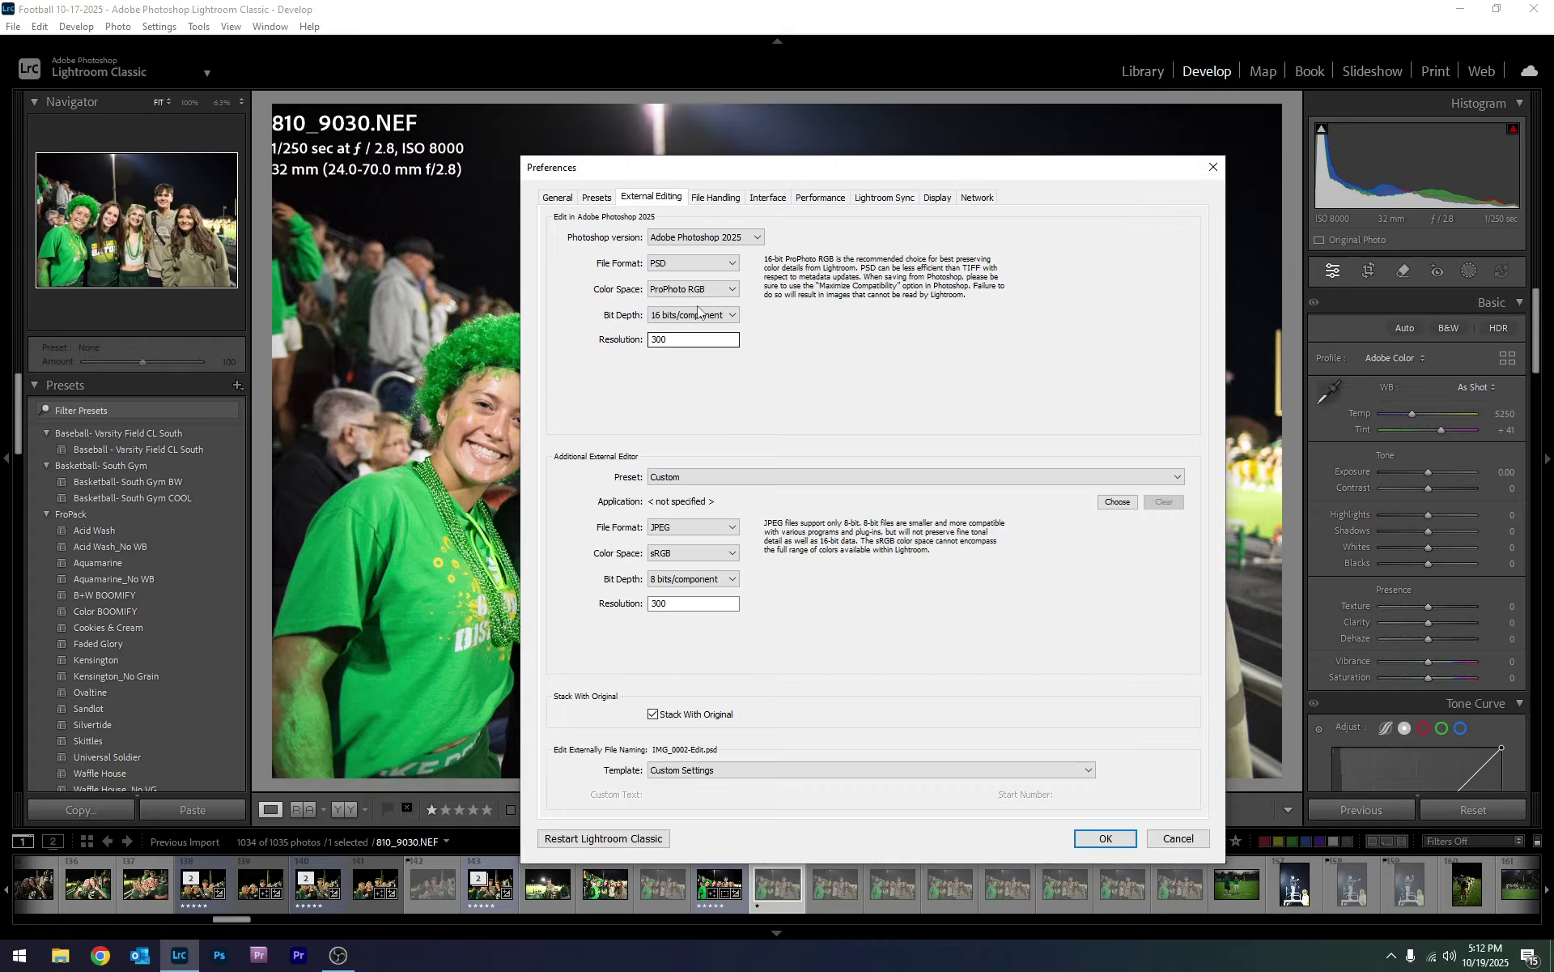
# - Examine the Photoshop resolution setting and the preset choices for the additional external editor without changing them
pyautogui.doubleClick(692, 337)
pyautogui.click(688, 335)
pyautogui.doubleClick(658, 338)
pyautogui.click(678, 340)
pyautogui.click(711, 479)
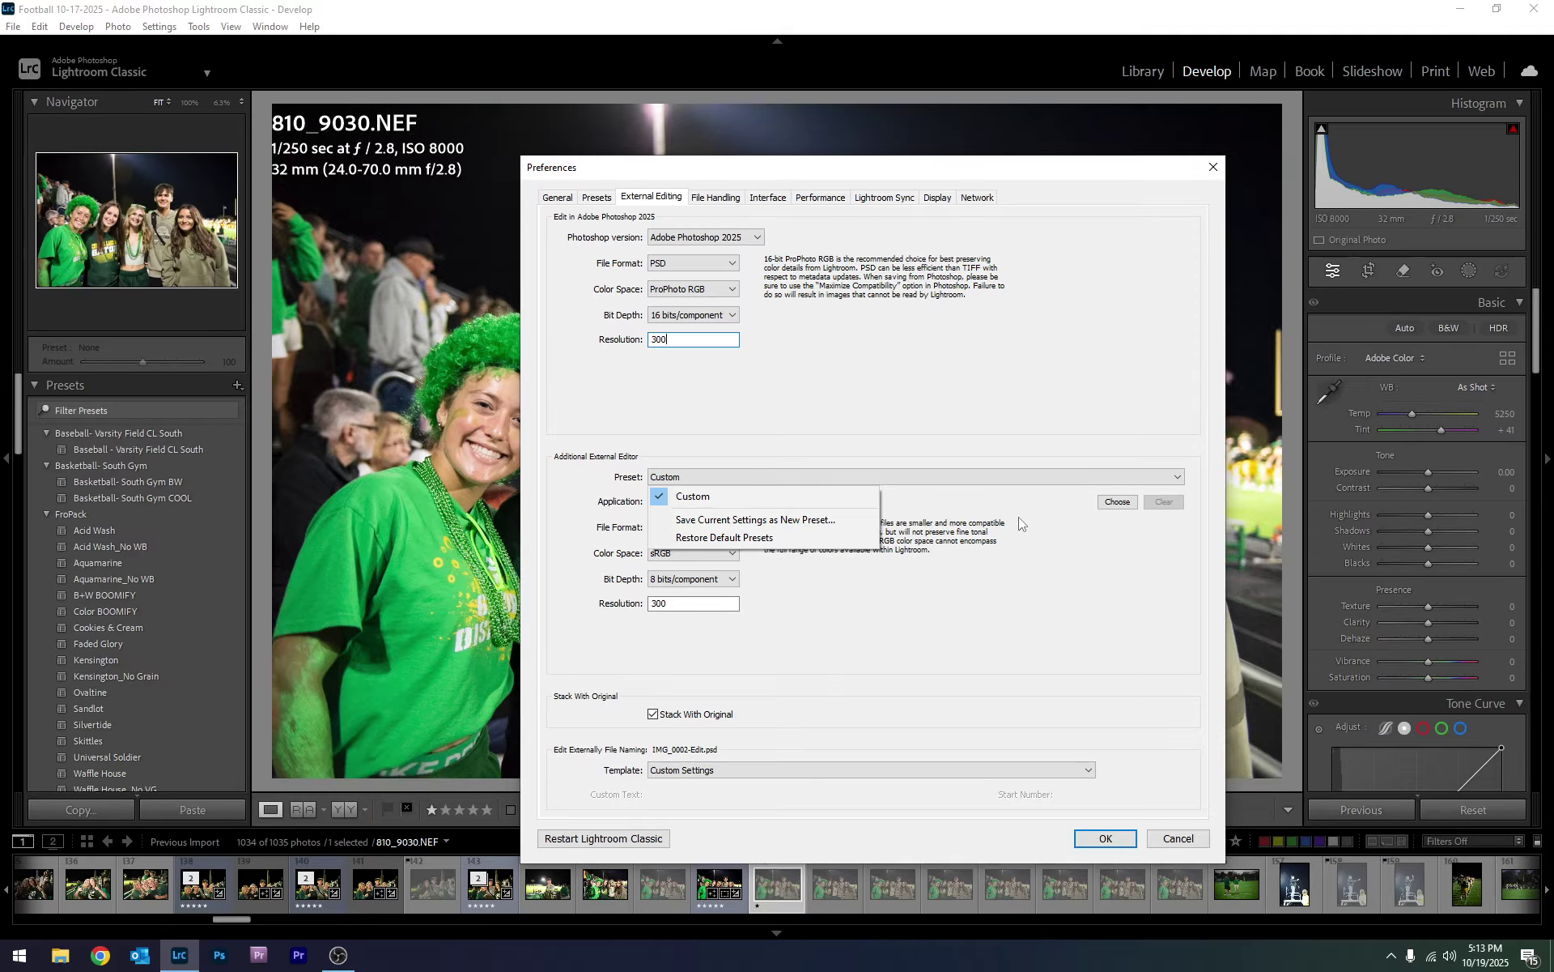
pyautogui.press('Escape')
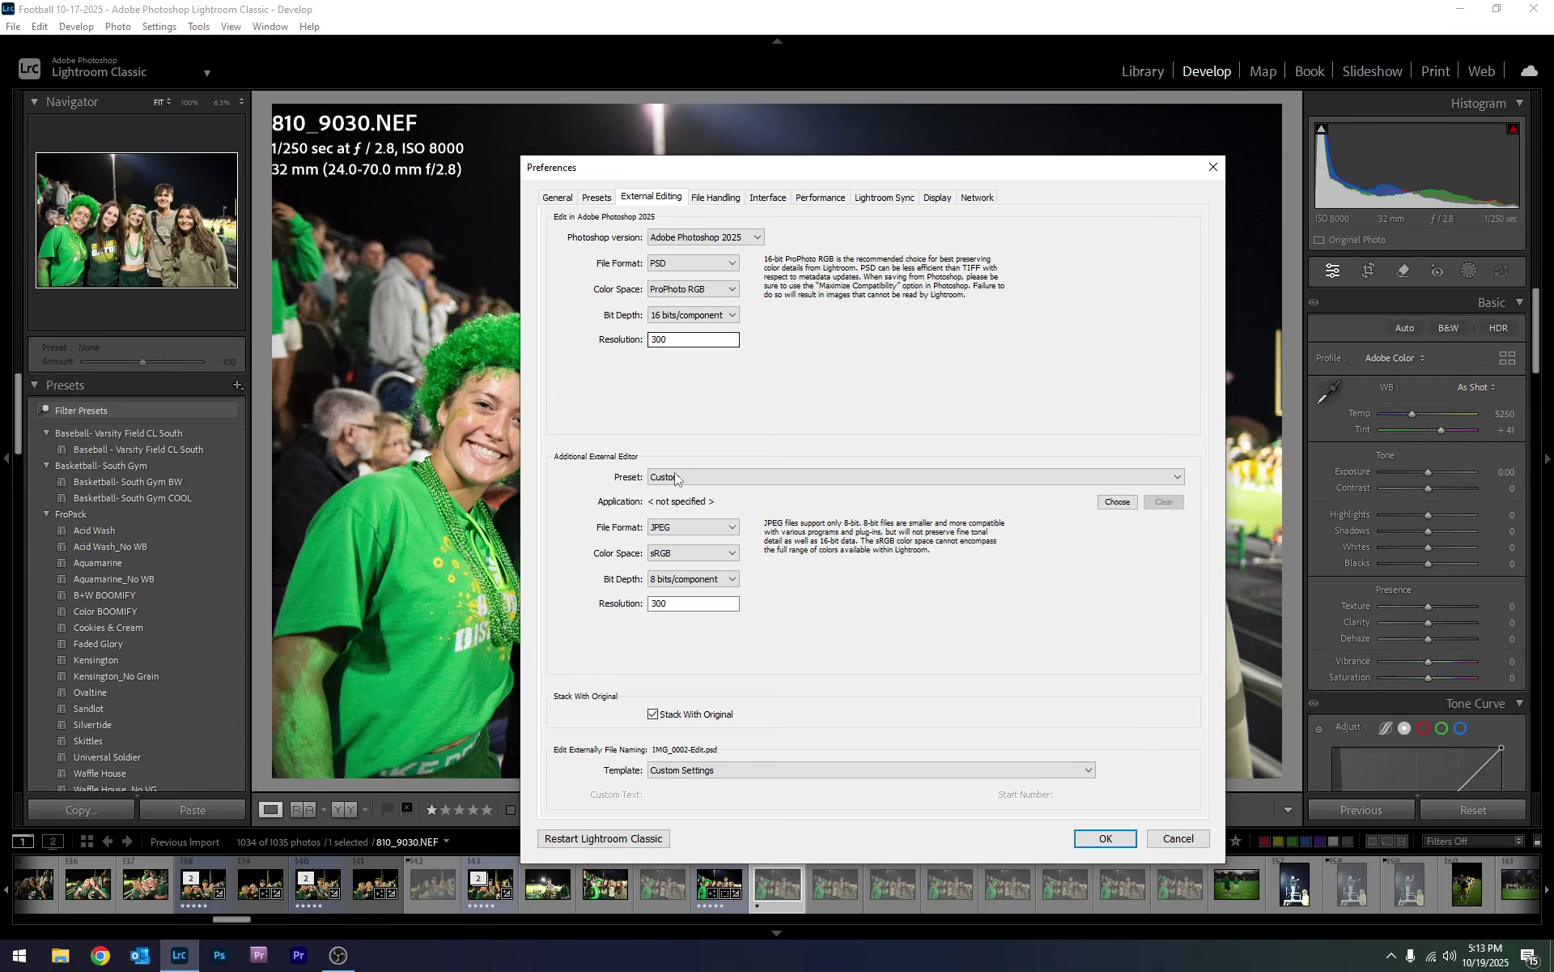
# - Review the File Handling preferences, keeping the DNG JPEG preview at Full Size, and view the Interface preferences
pyautogui.click(714, 197)
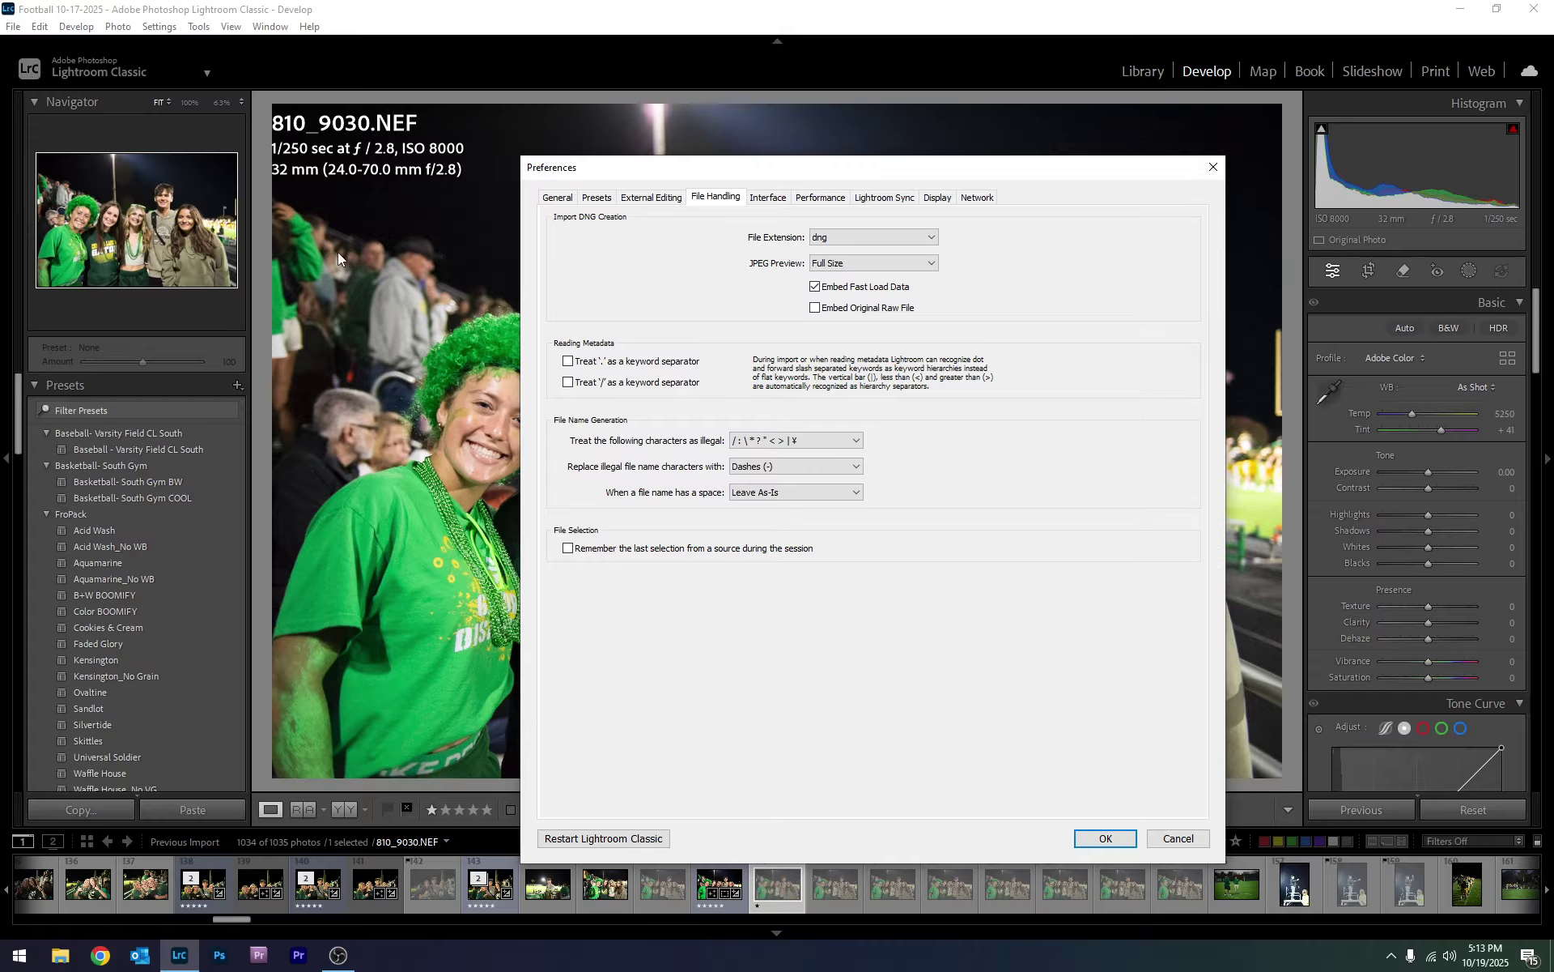
pyautogui.click(857, 259)
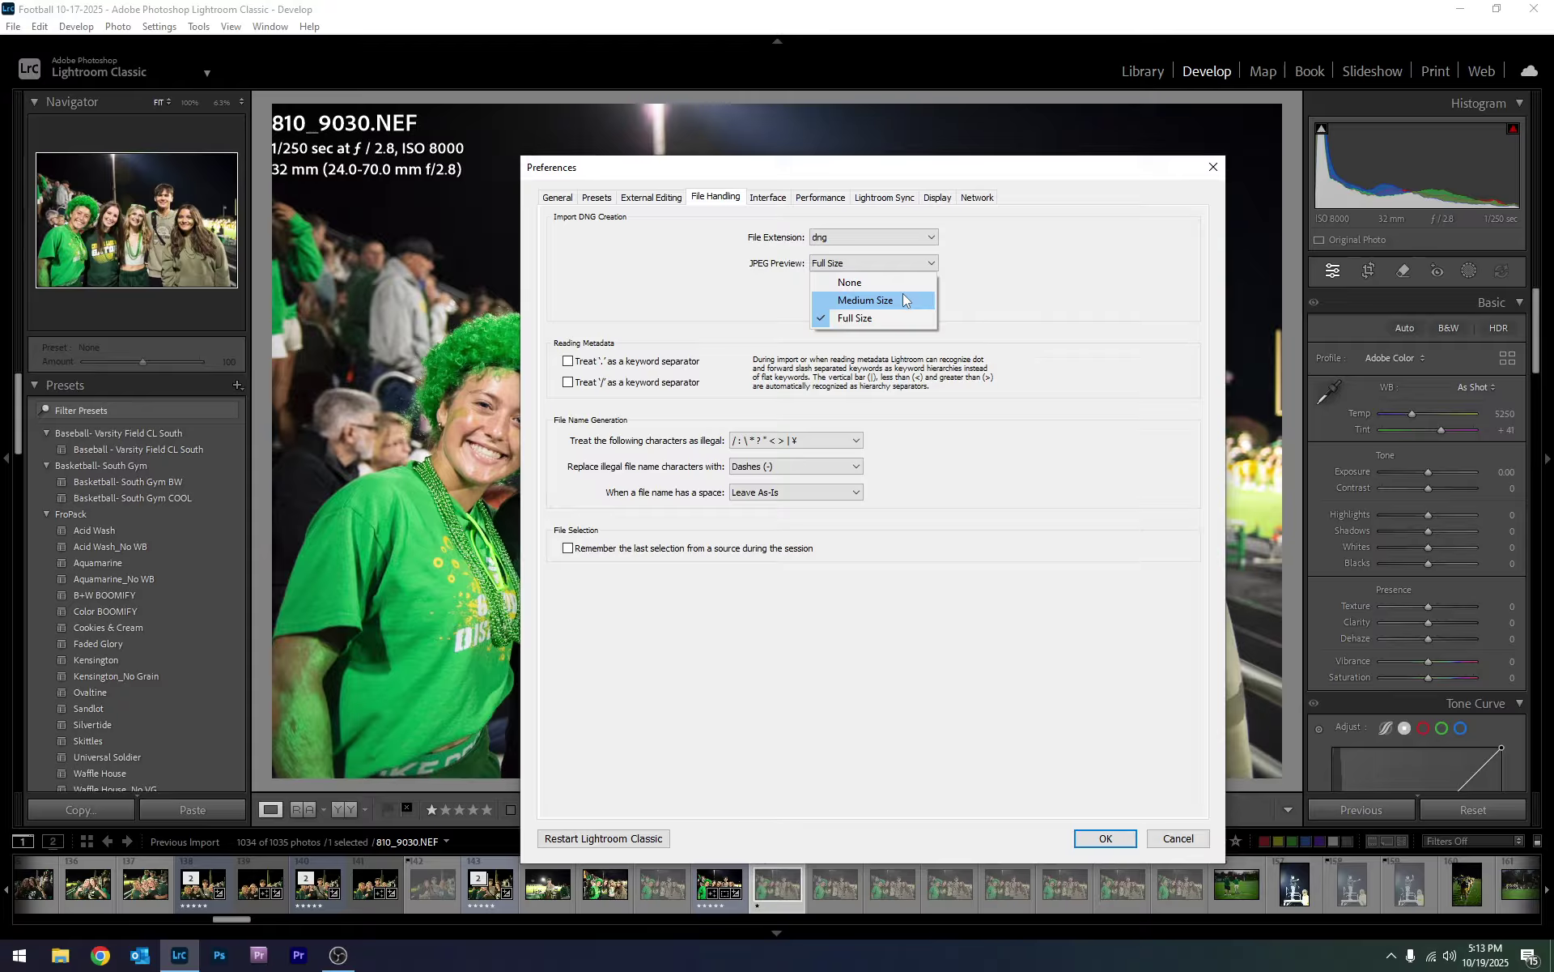
pyautogui.click(881, 319)
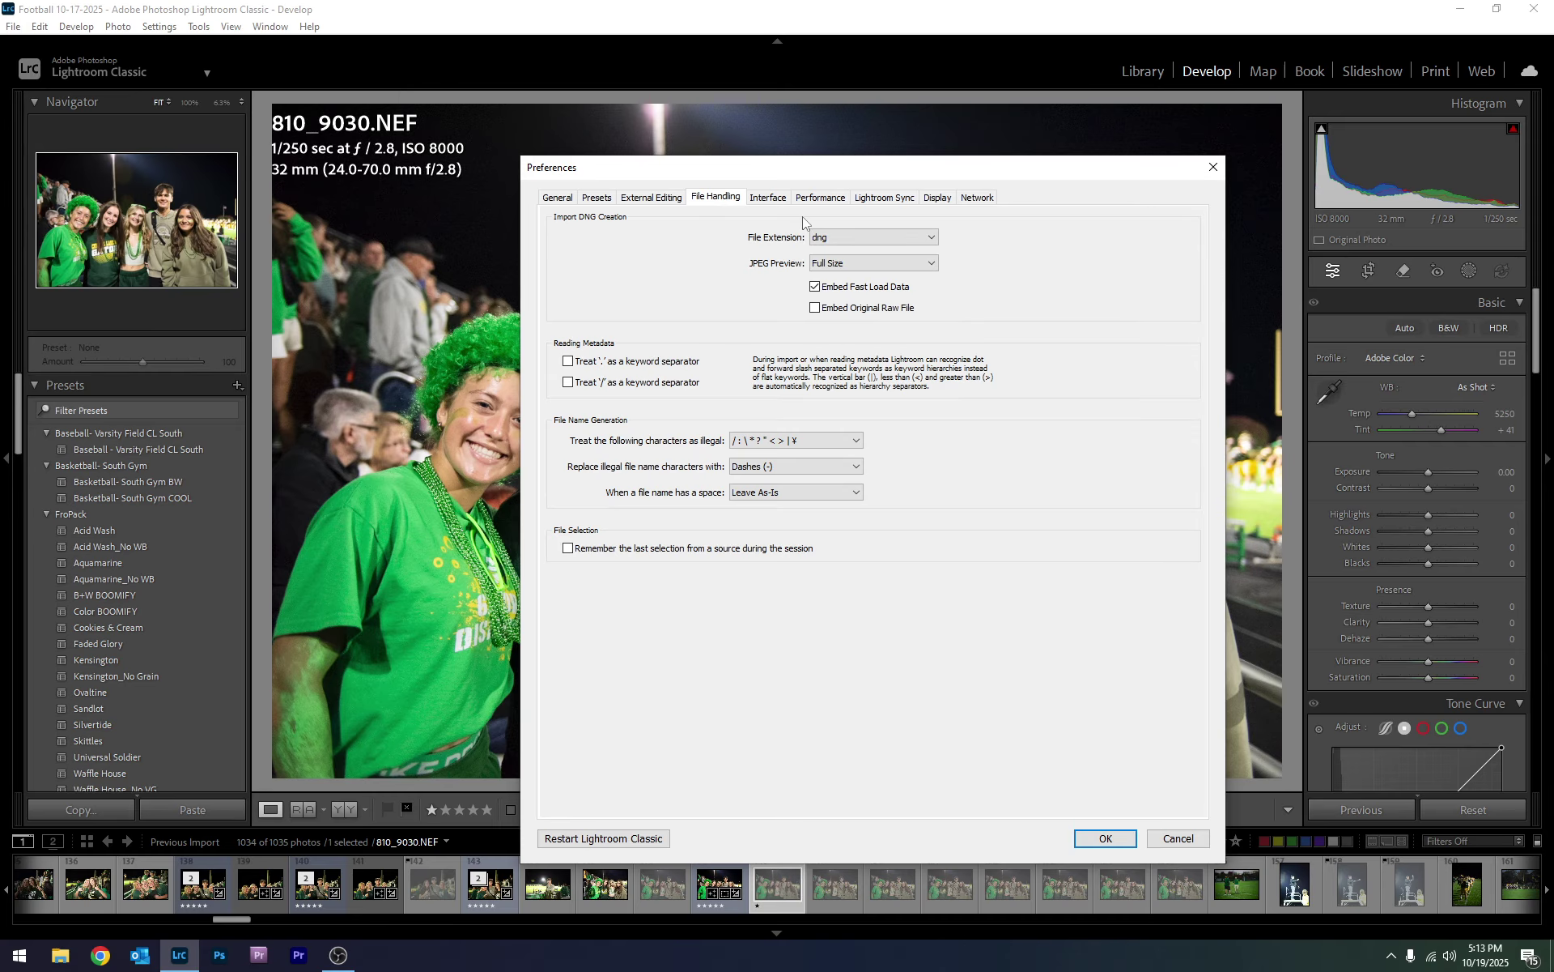
pyautogui.click(783, 199)
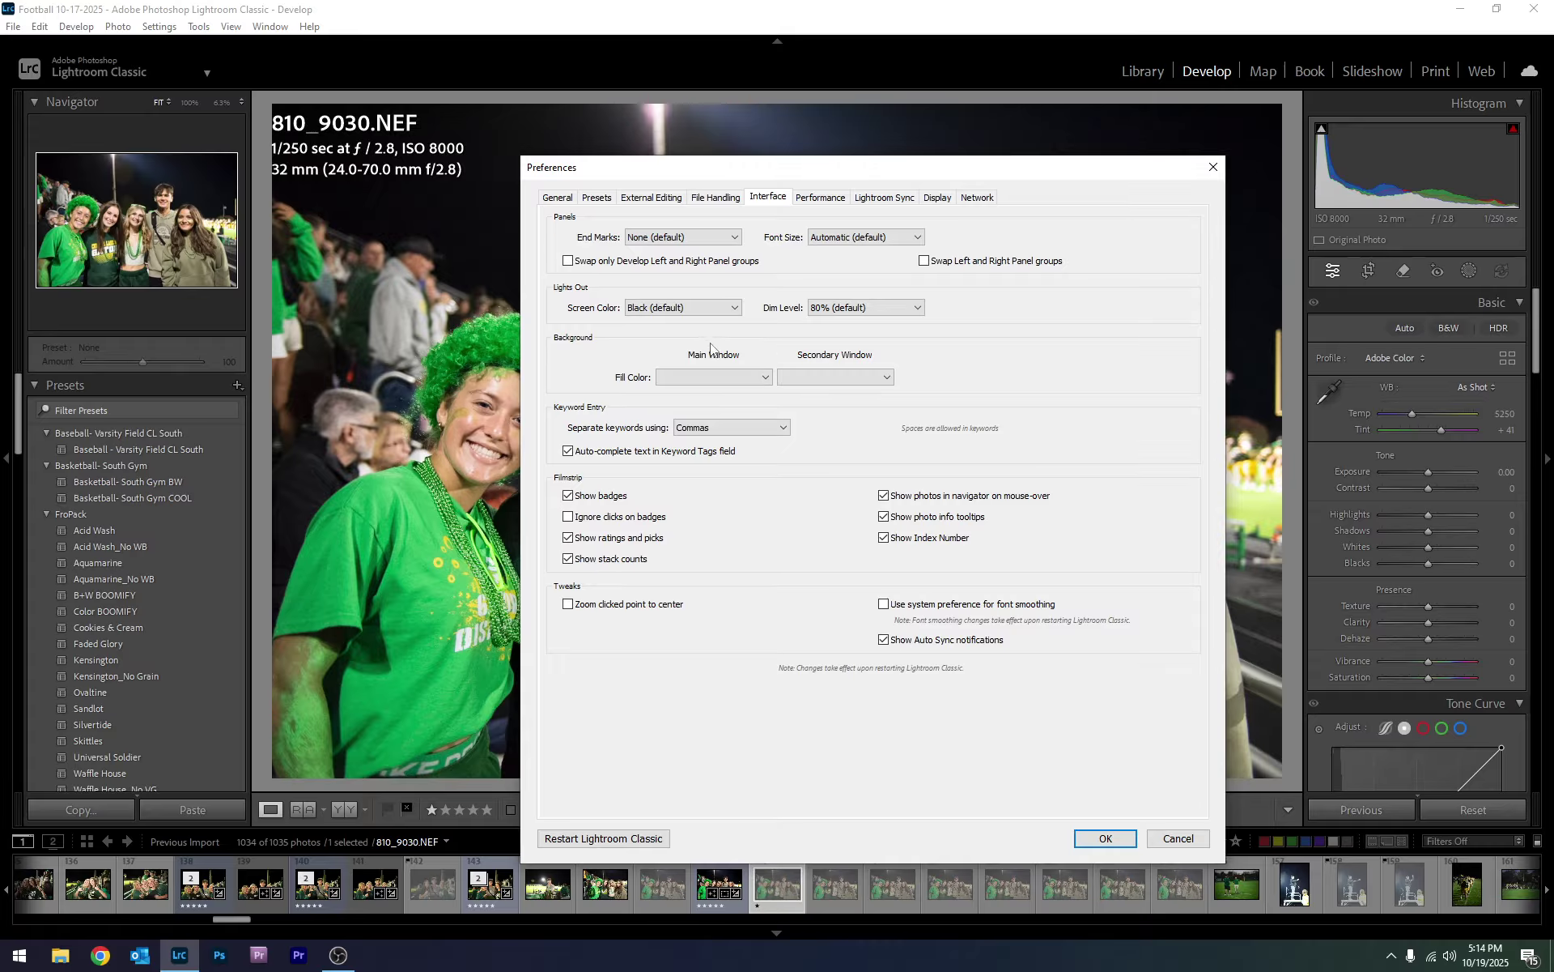
# - Review the Performance preferences, including the graphics processor choices and the Camera Raw and video cache maximum sizes
pyautogui.click(821, 197)
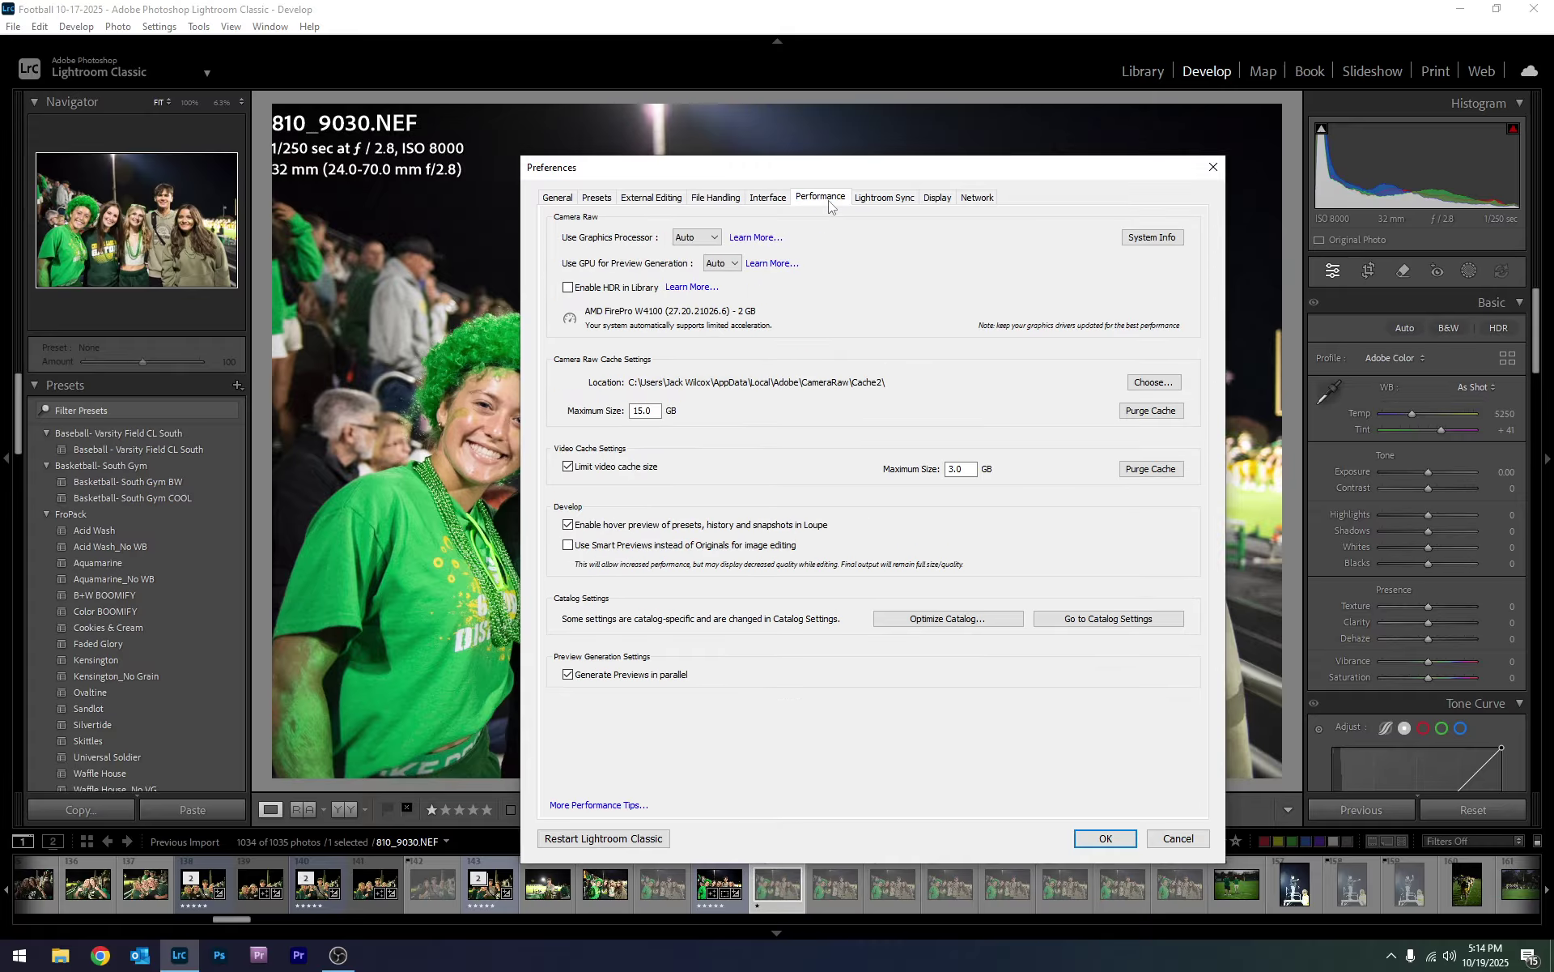
pyautogui.click(680, 237)
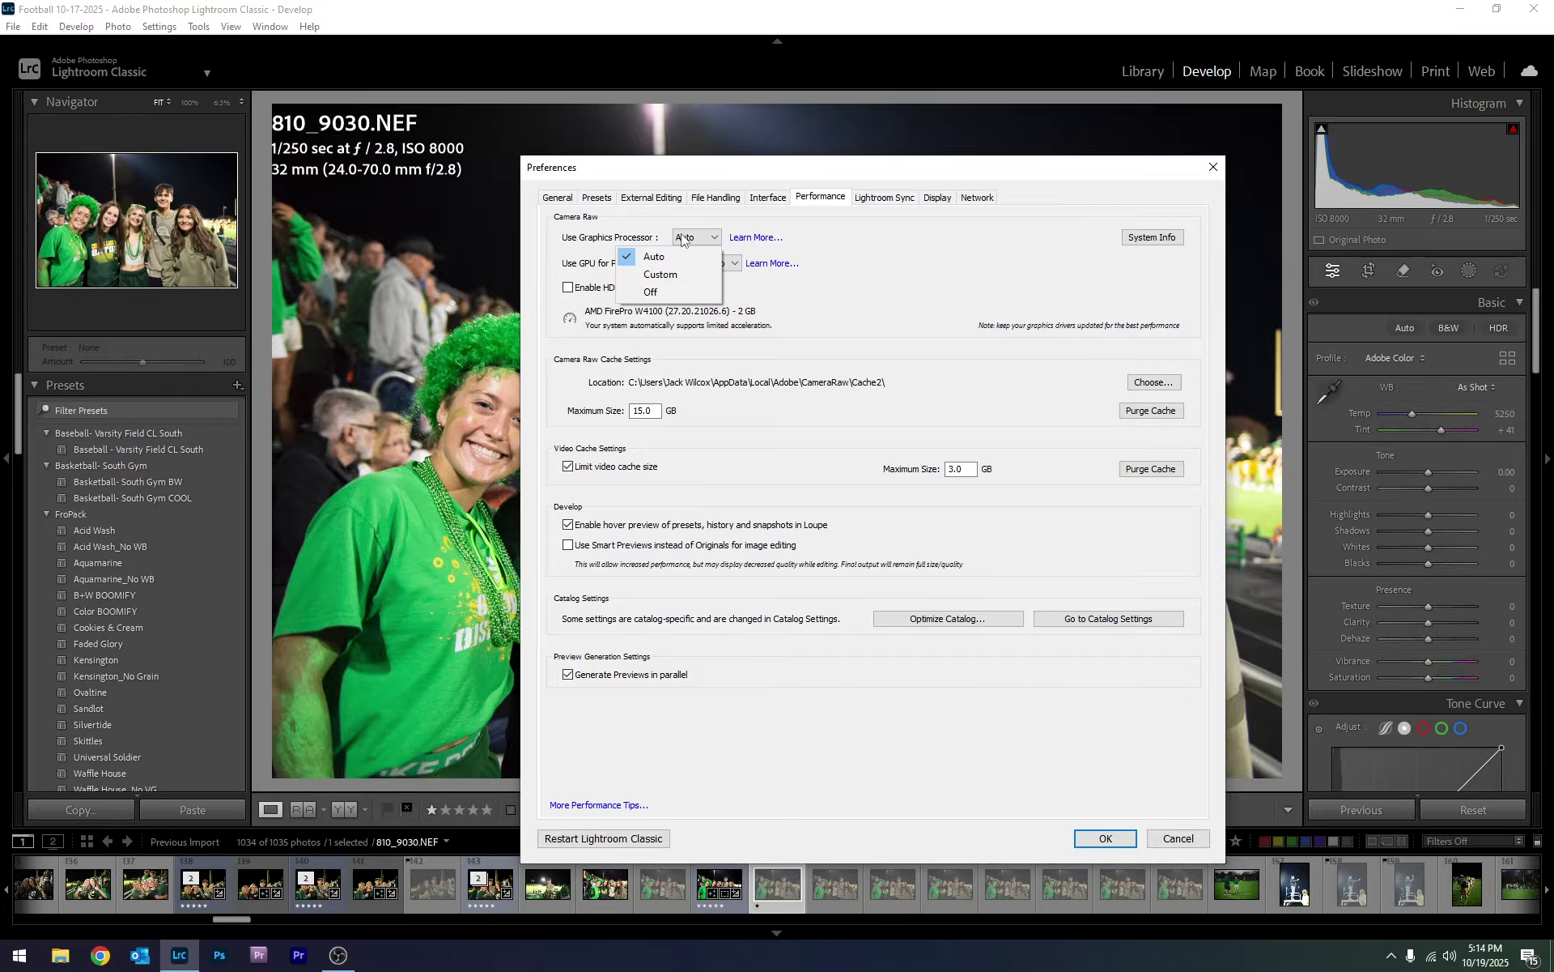
pyautogui.click(814, 255)
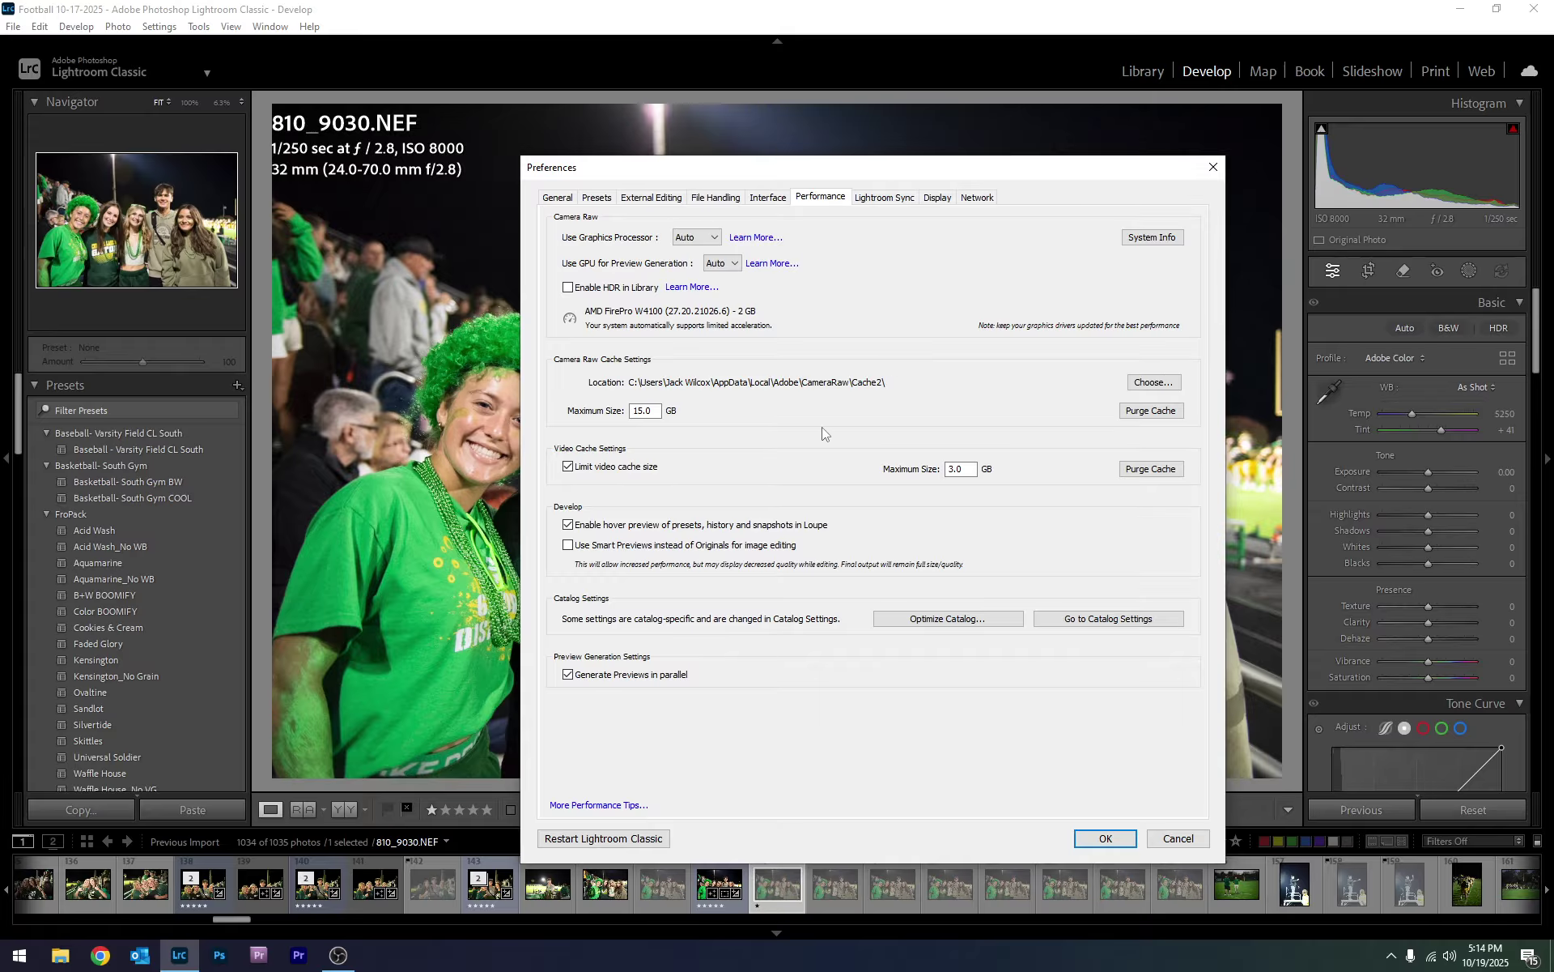
pyautogui.click(638, 415)
pyautogui.click(961, 469)
# - Review the Lightroom Sync preferences, expanding and collapsing the Sync Activity section
pyautogui.click(881, 200)
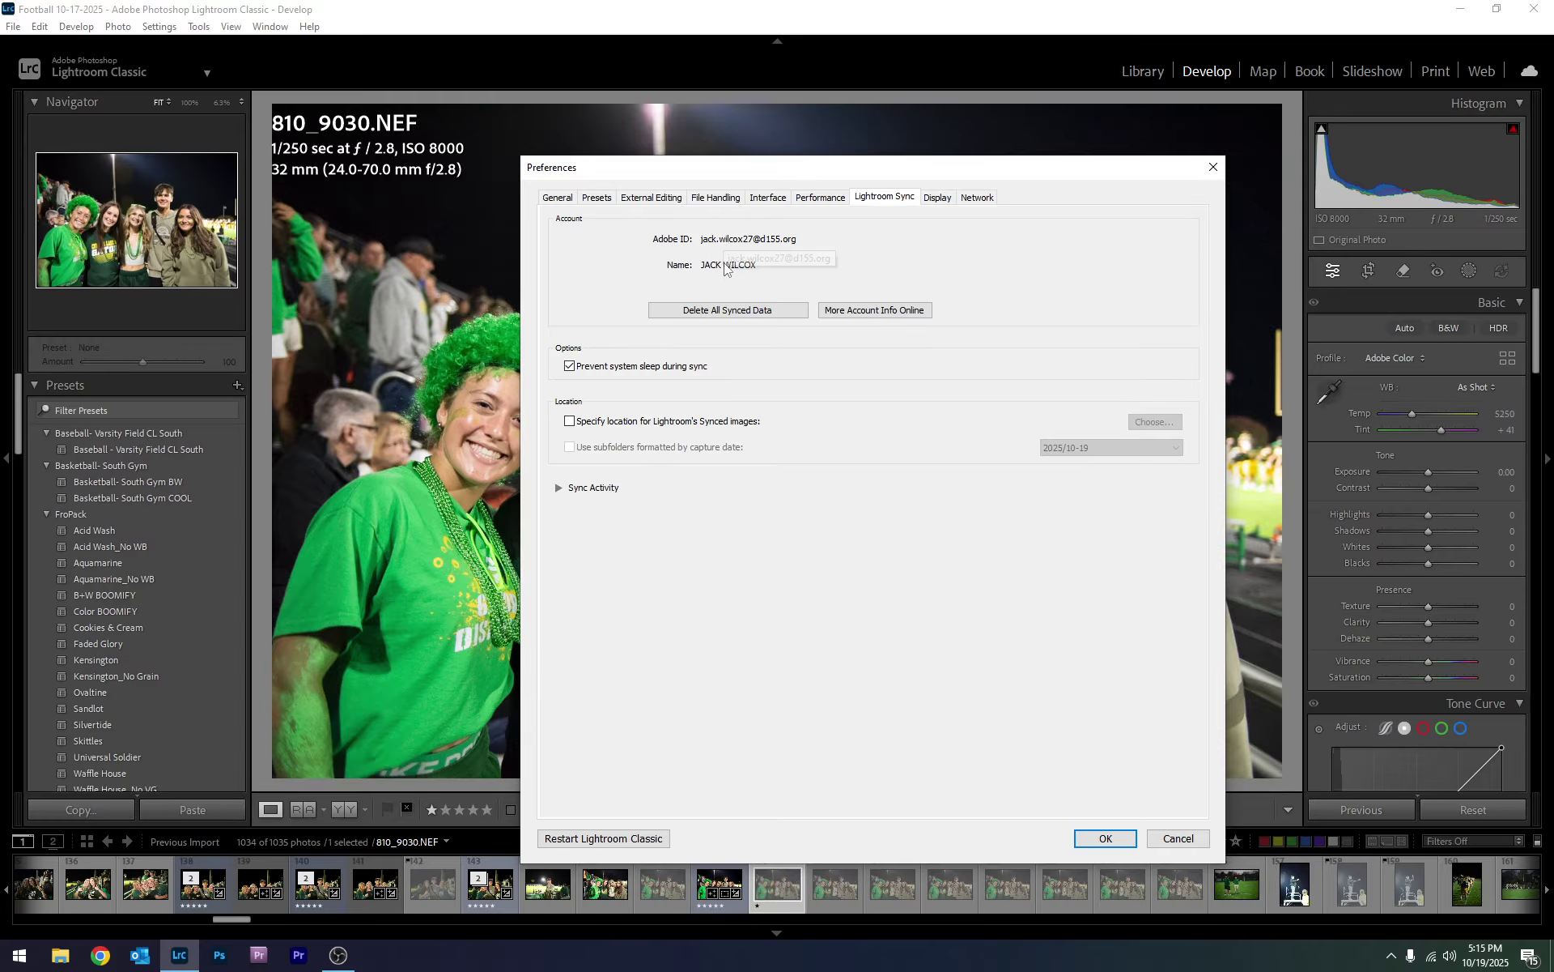
pyautogui.click(560, 488)
pyautogui.click(558, 489)
# - Select the second monitor for Lightroom's secondary window in the Display preferences and accept the preferences
pyautogui.click(939, 200)
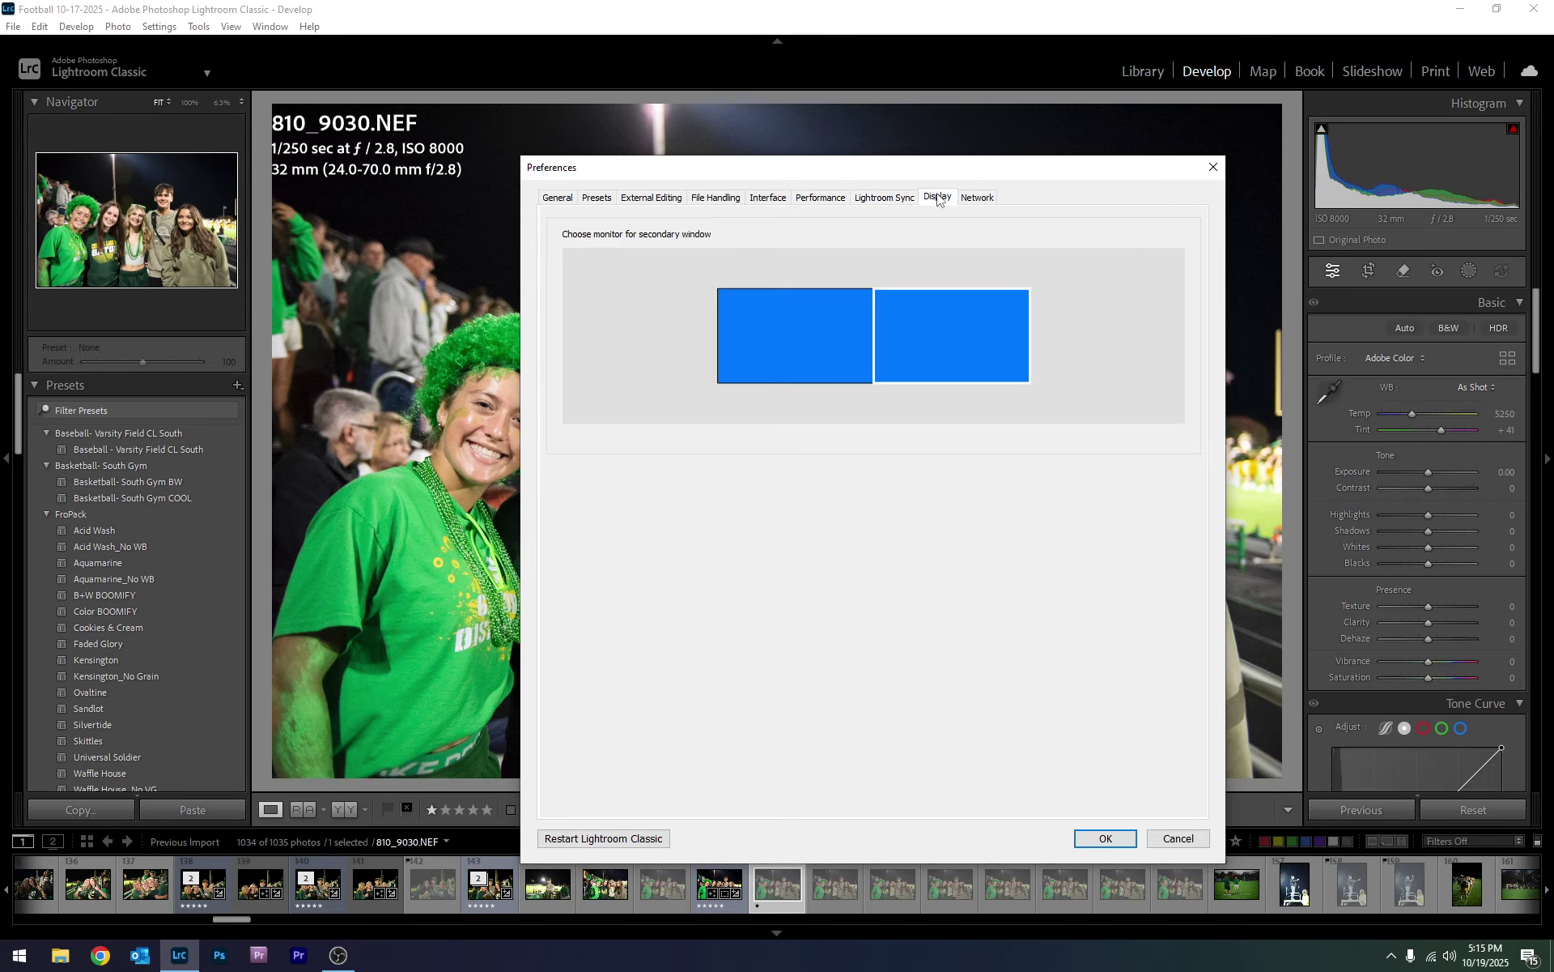
pyautogui.click(851, 293)
pyautogui.click(906, 332)
pyautogui.click(565, 197)
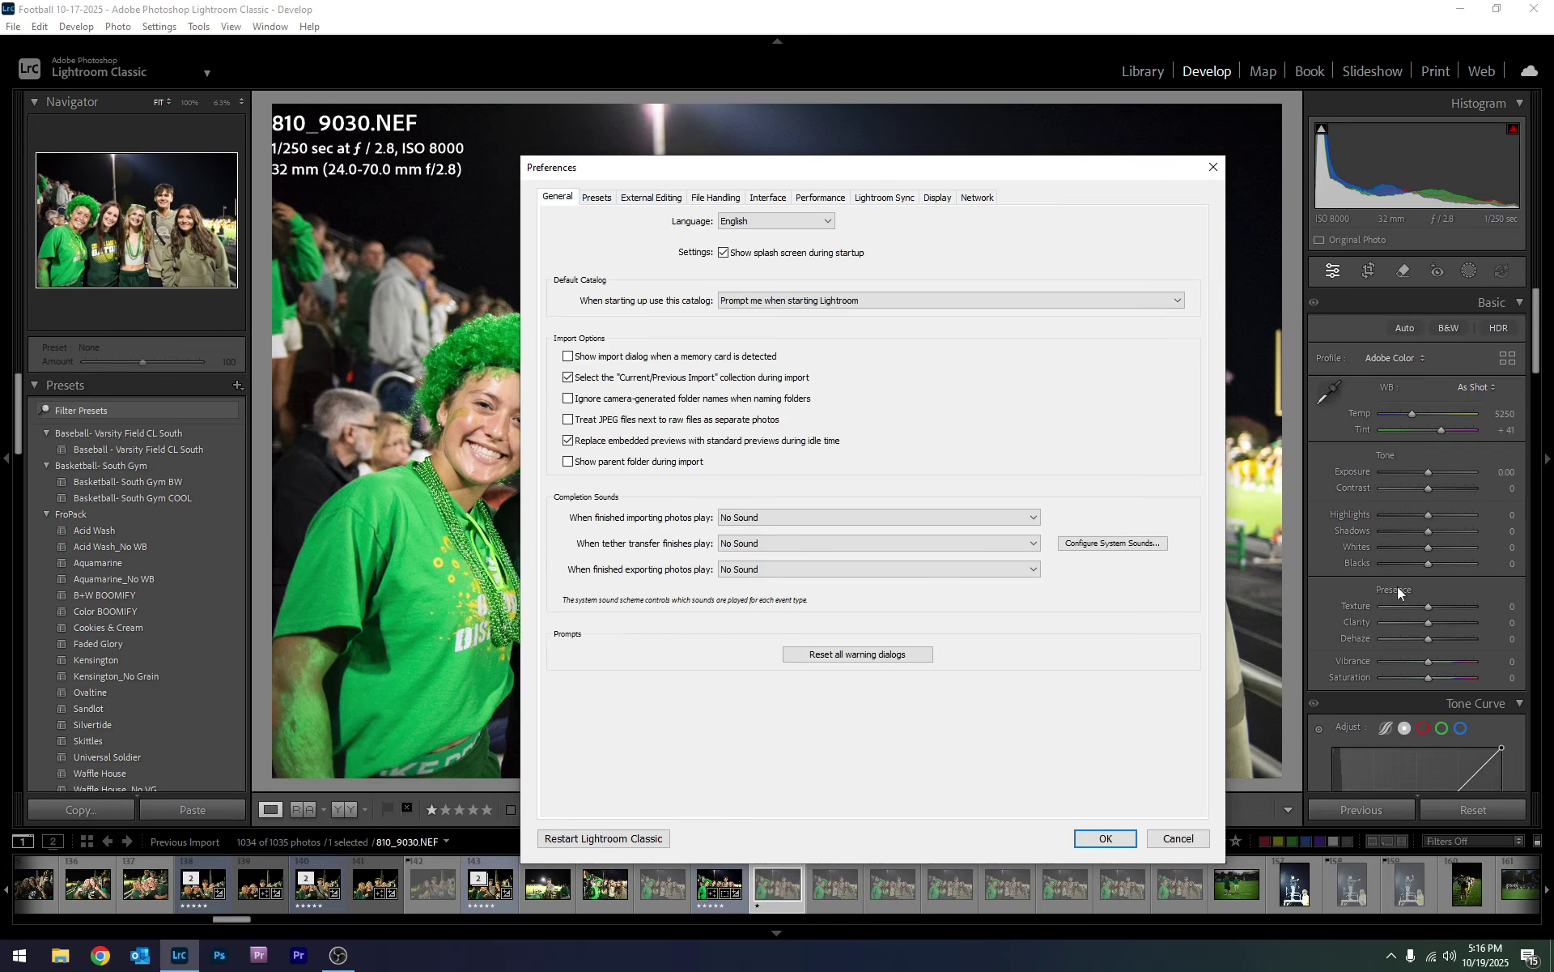
pyautogui.click(1125, 839)
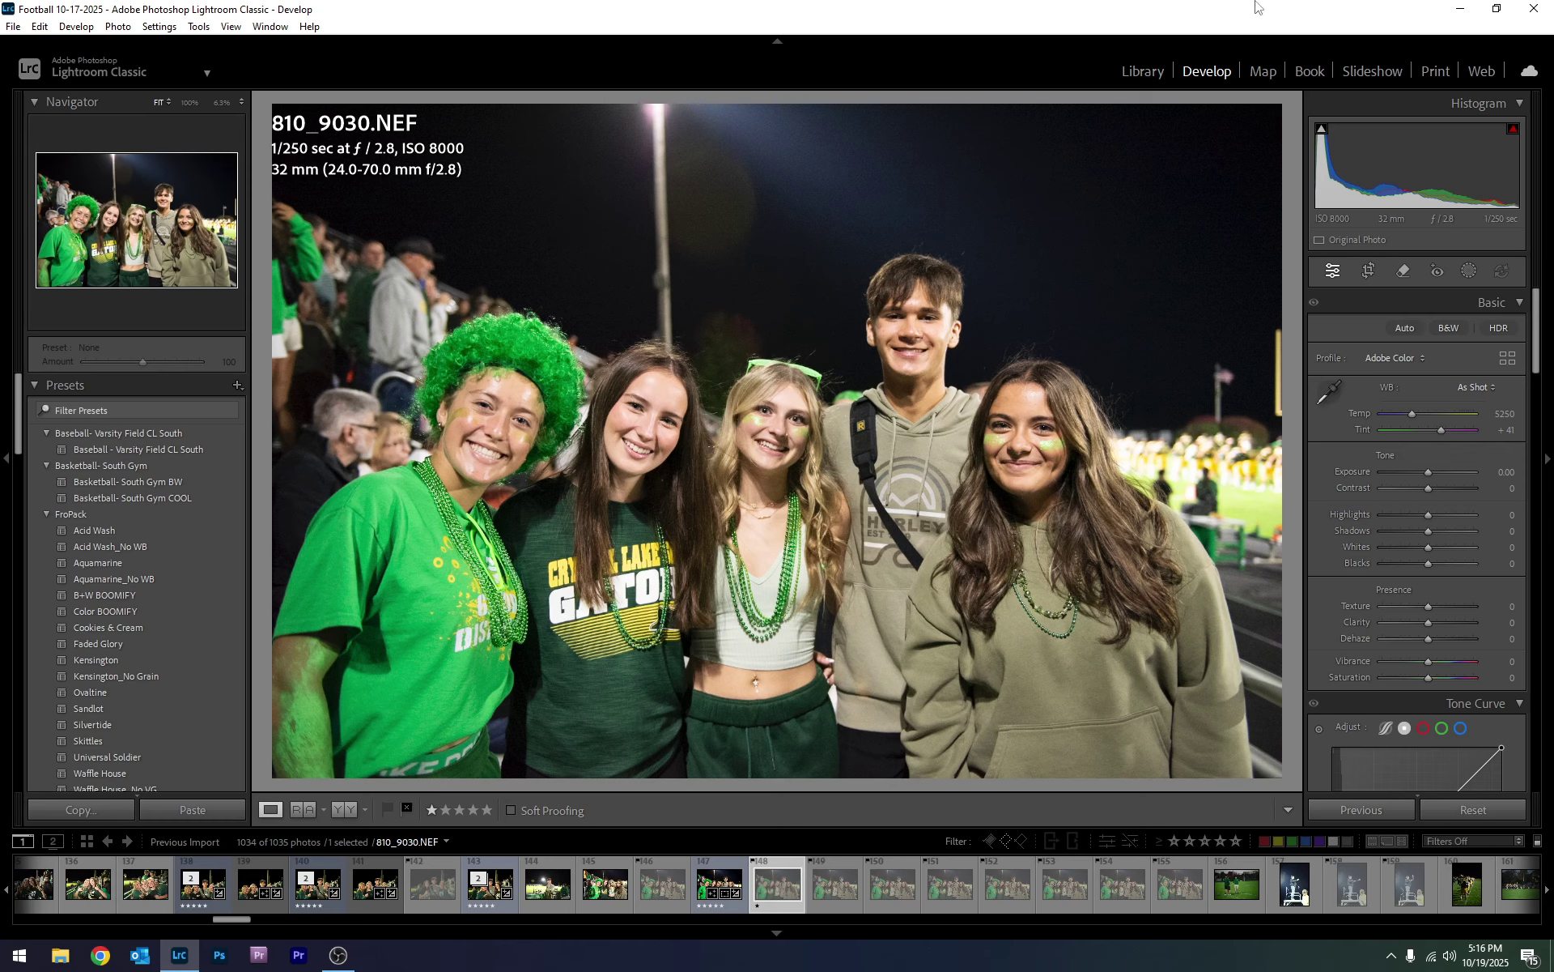
# - Quit Lightroom Classic and relaunch it to reach the catalog selection window
pyautogui.click(1536, 8)
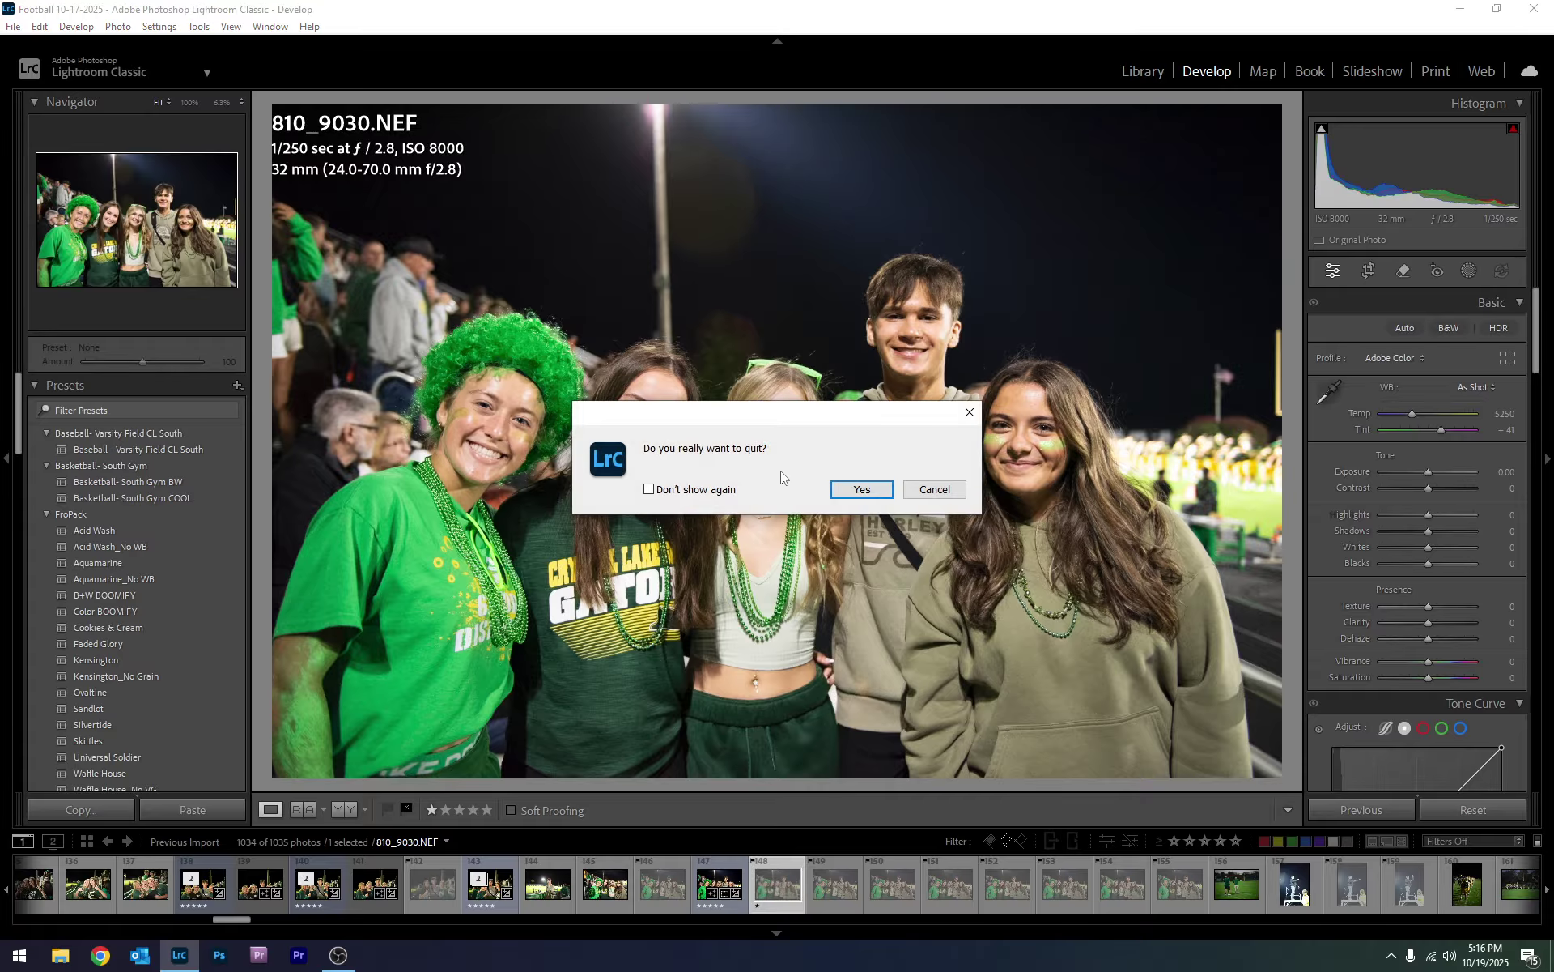
pyautogui.click(865, 488)
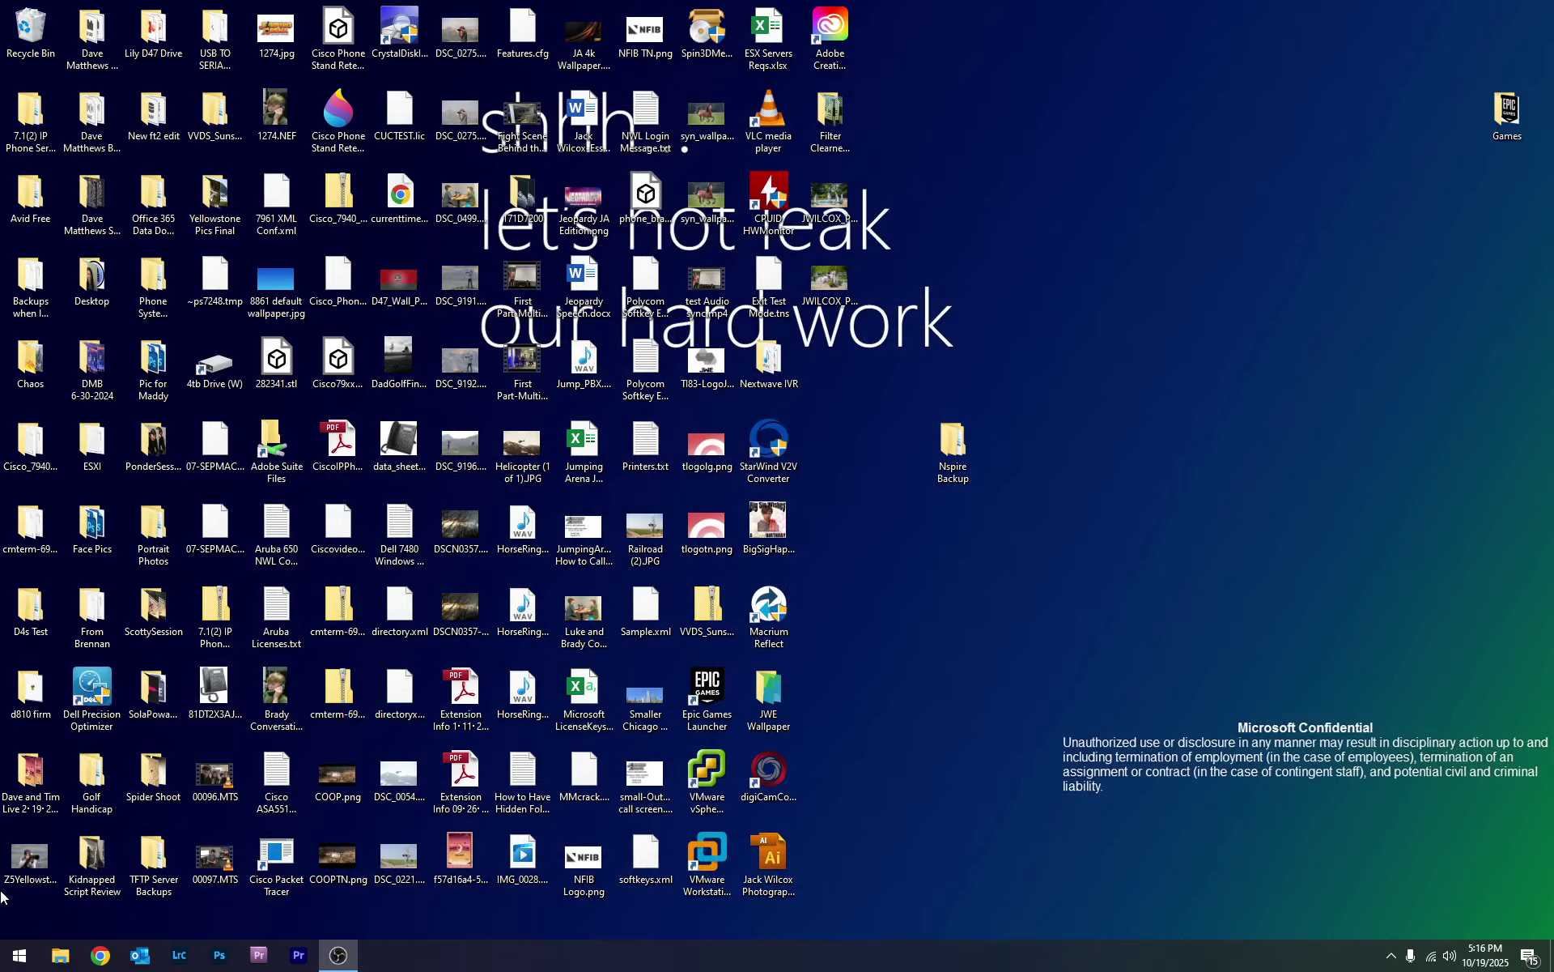
pyautogui.click(180, 956)
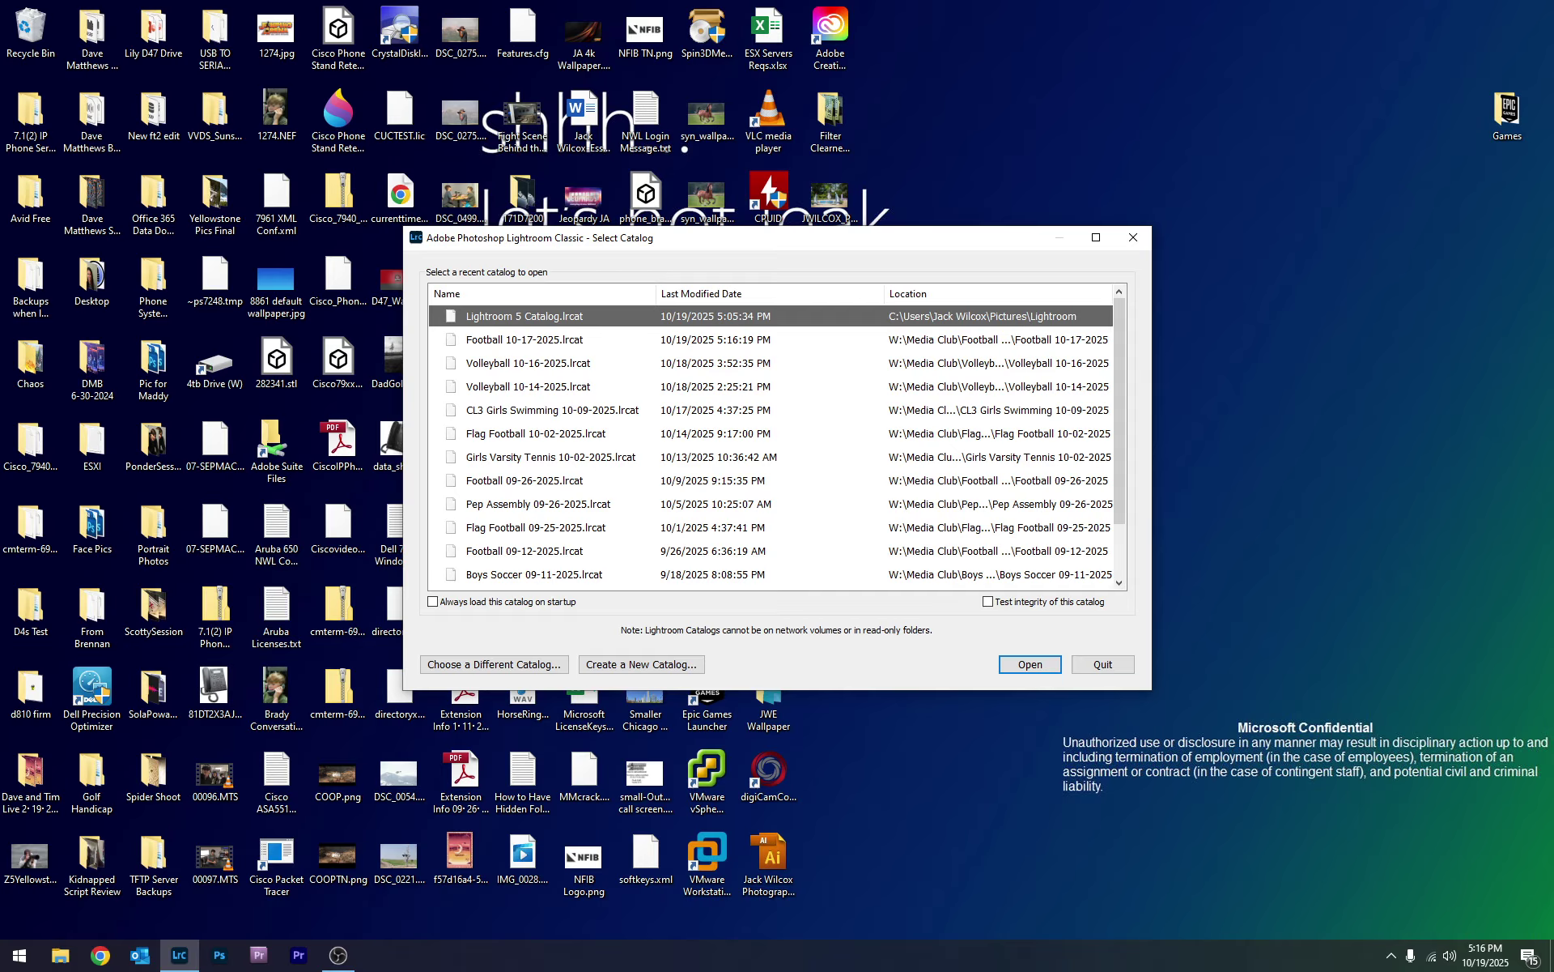
pyautogui.hotkey('alt', 'Tab')
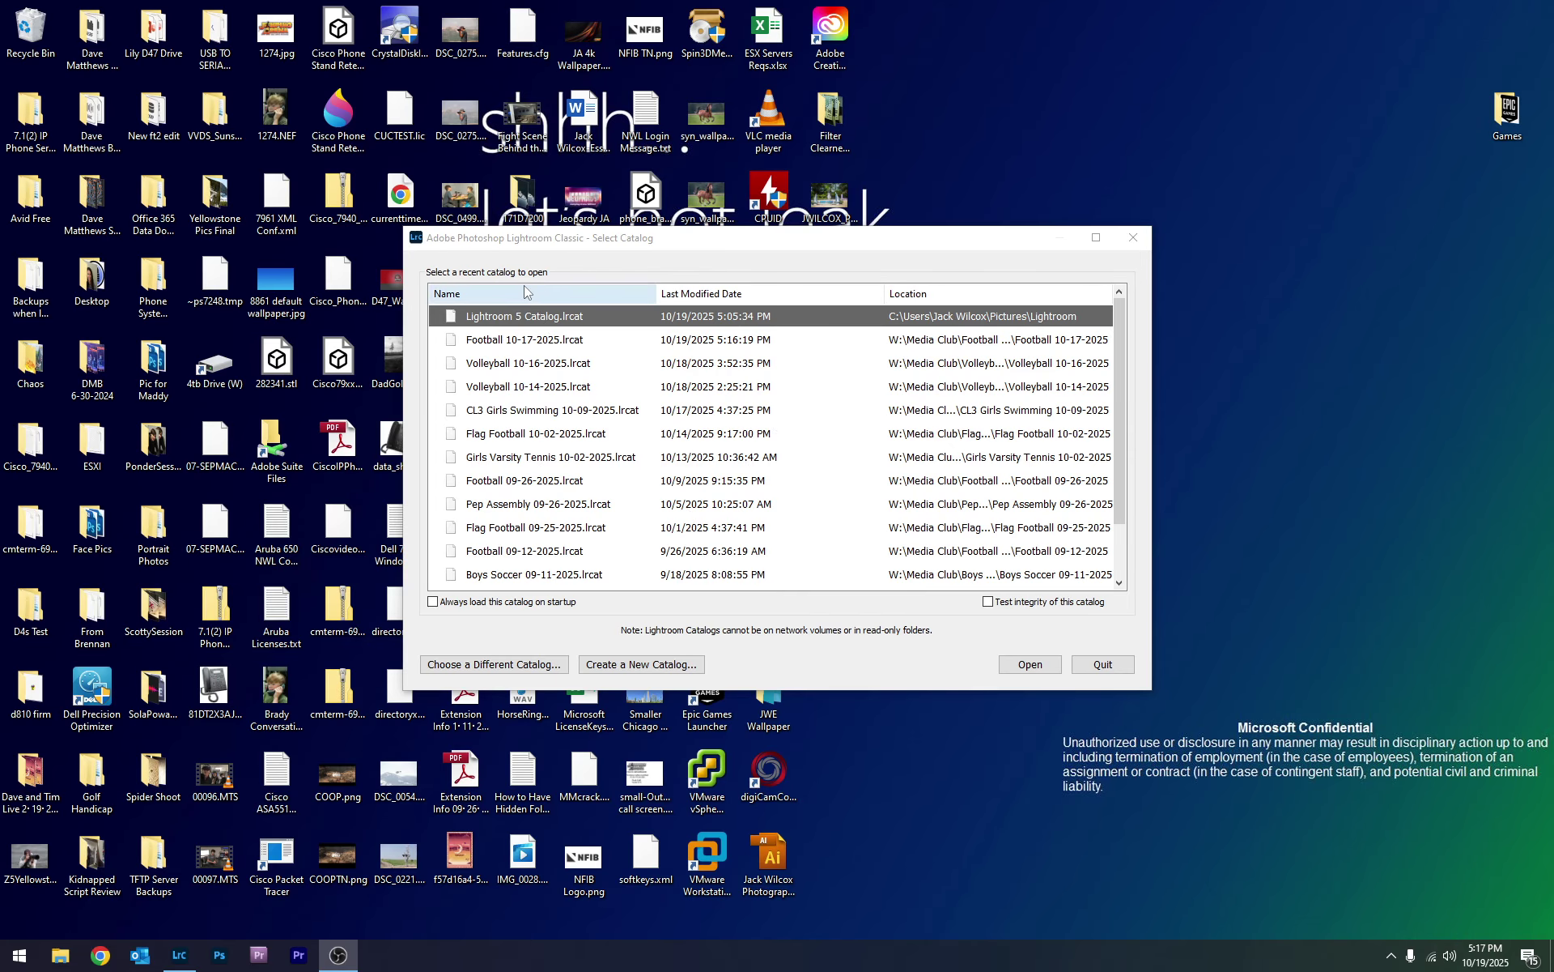
pyautogui.moveTo(498, 246); pyautogui.dragTo(556, 247)
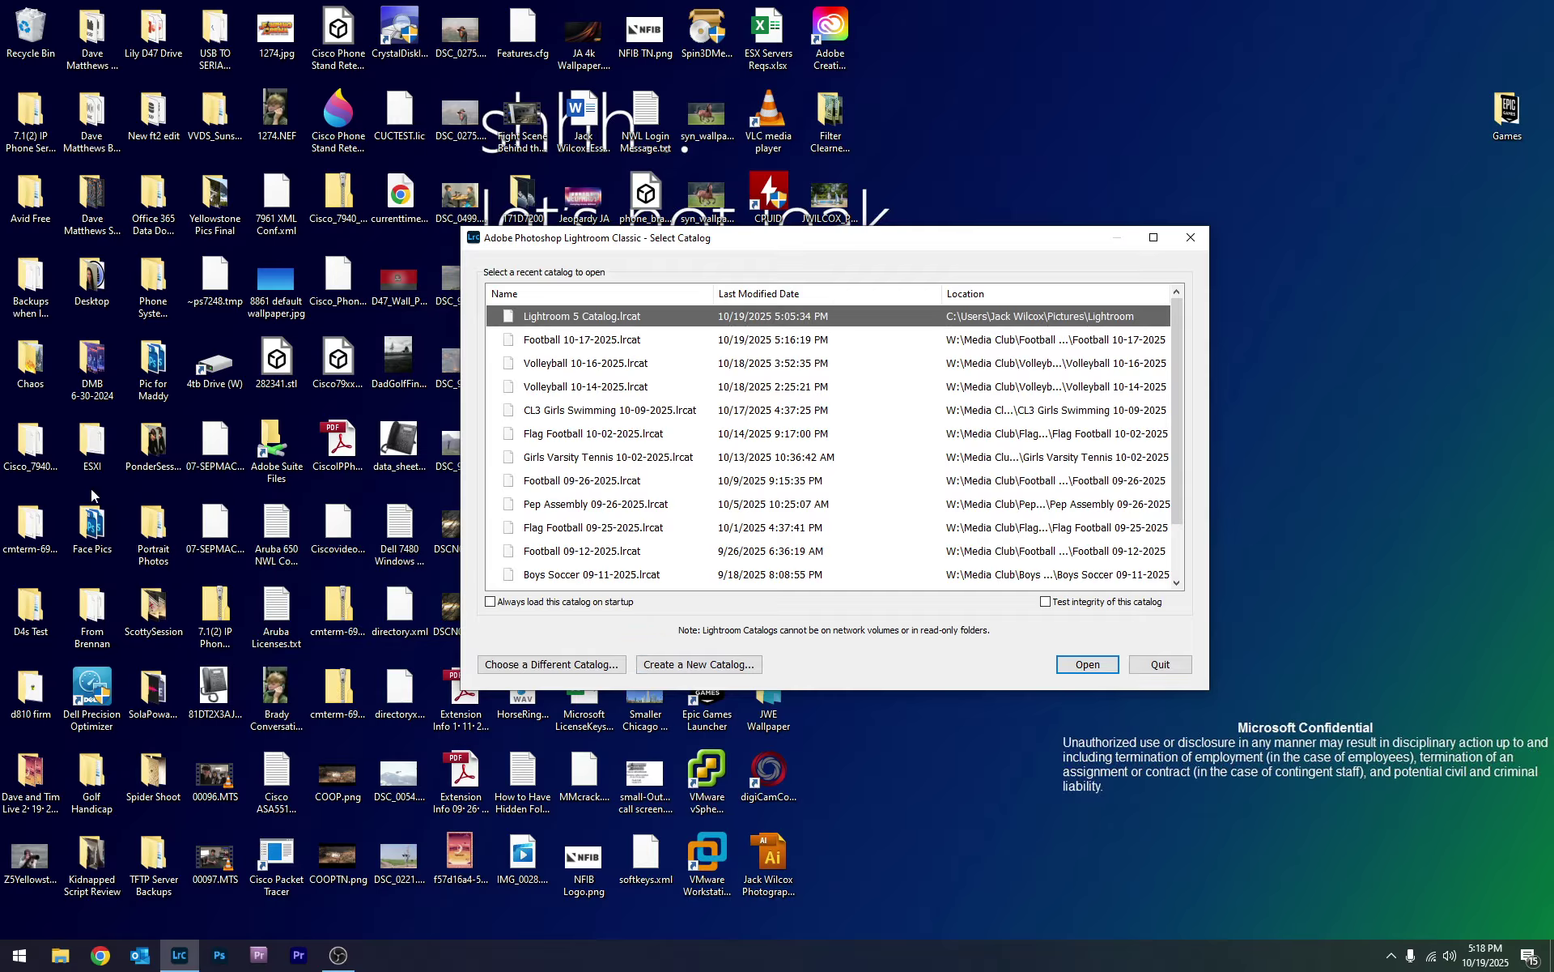
# - Create a new catalog named Volleyball 10-19-2025 in the LRC folder under Media Club > Volleyball 10-19-2025 on the 6tb drive
pyautogui.click(717, 666)
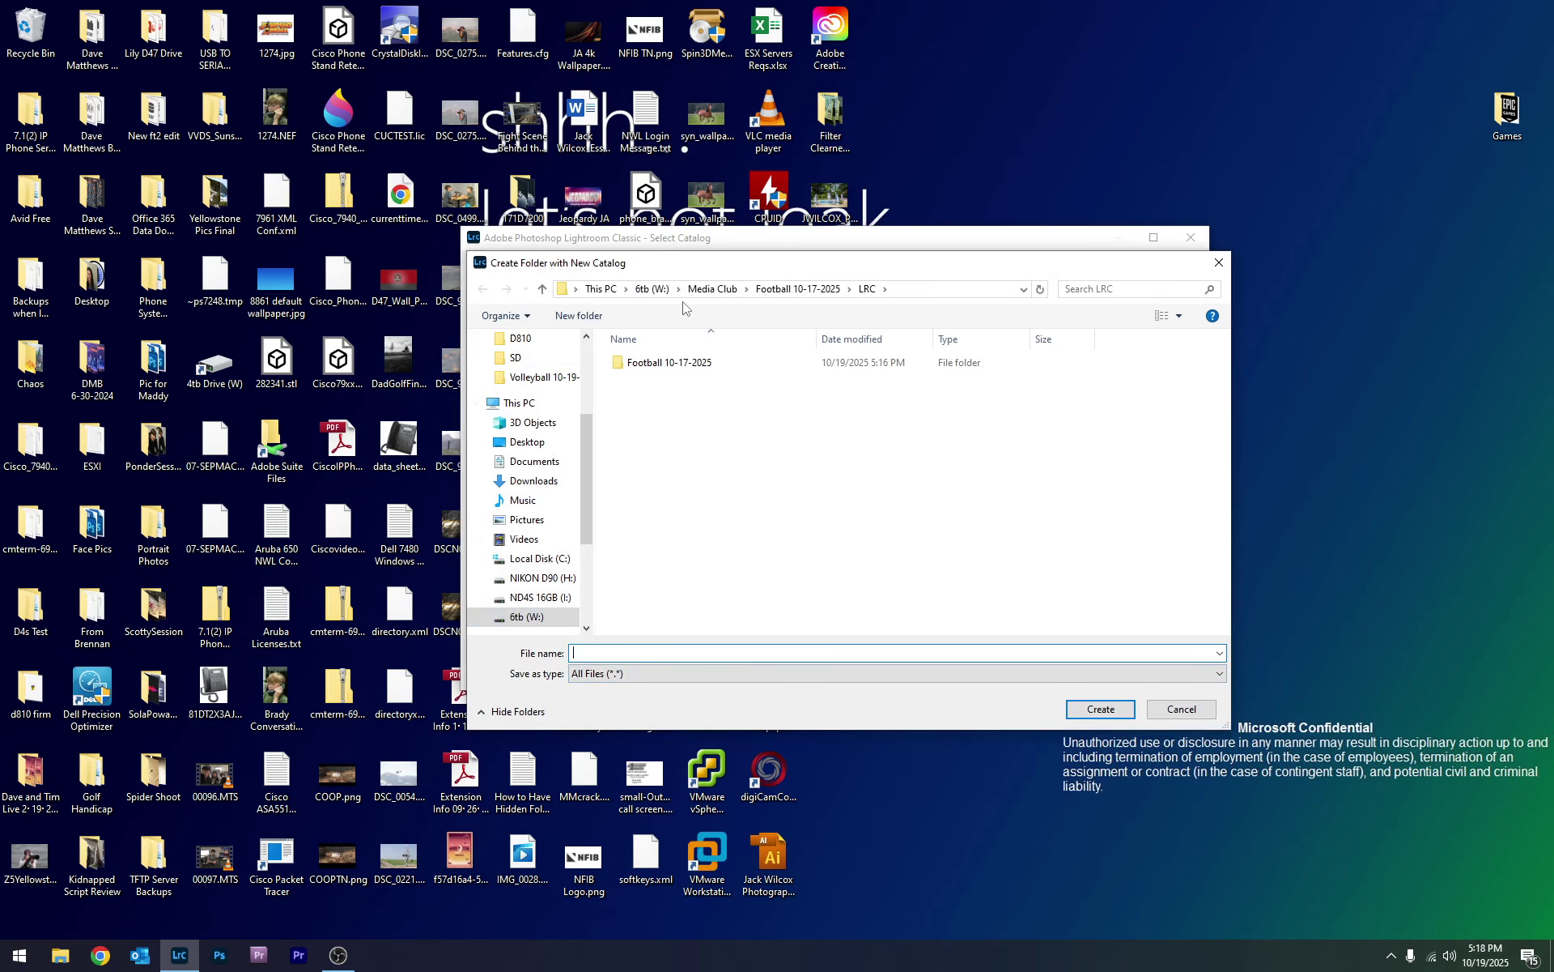
pyautogui.click(526, 616)
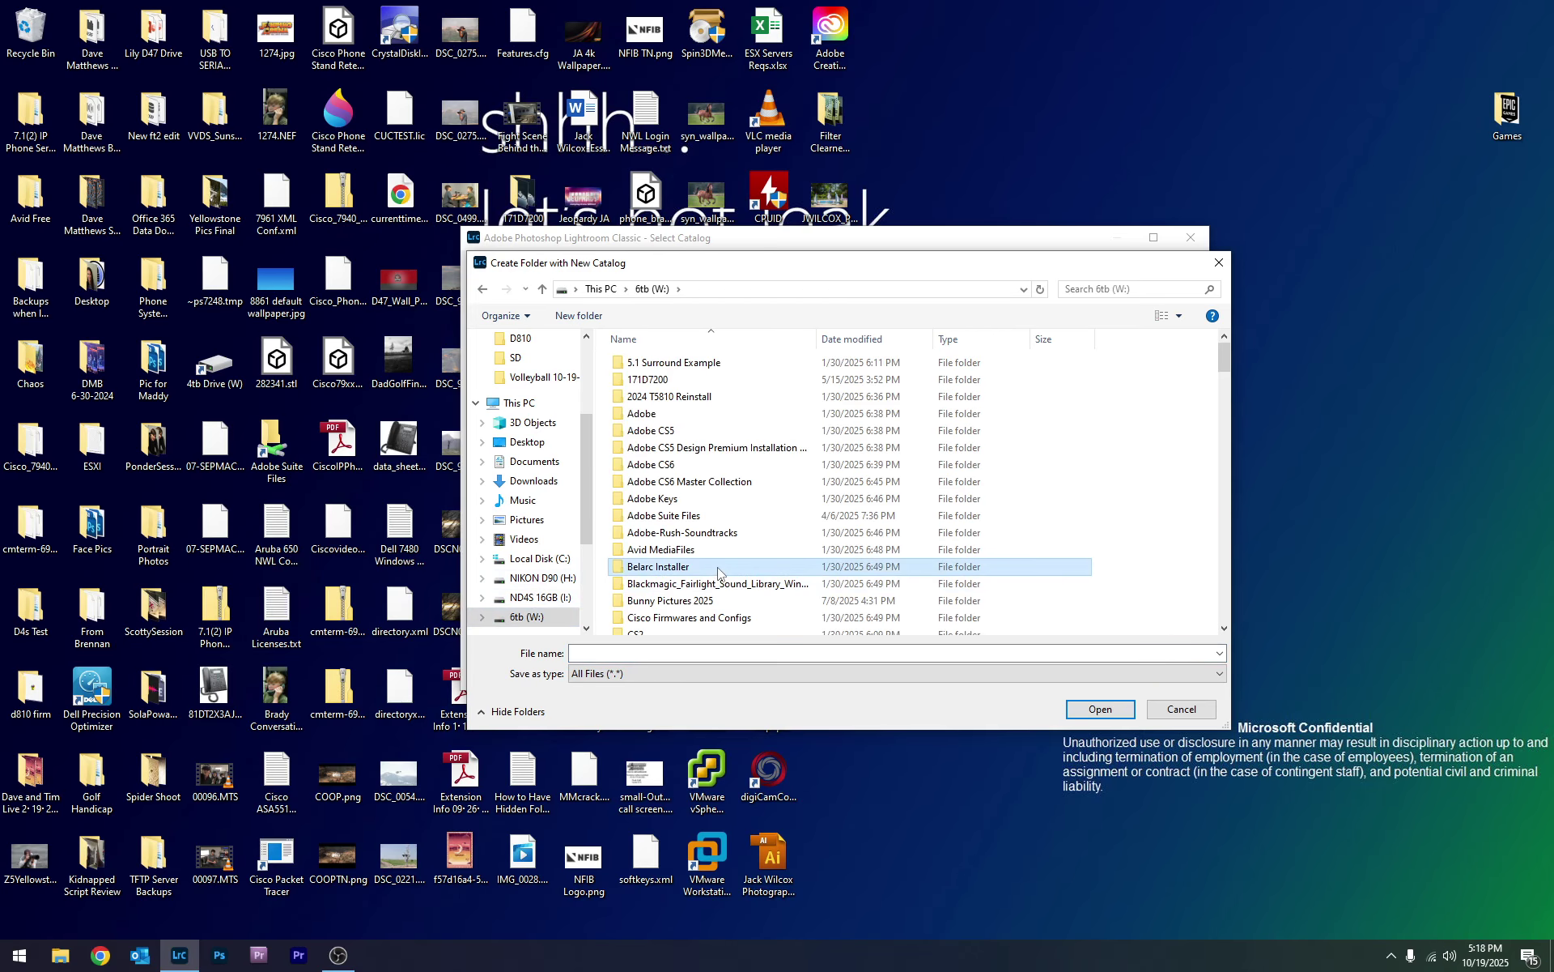
pyautogui.scroll(-15, 719, 573)
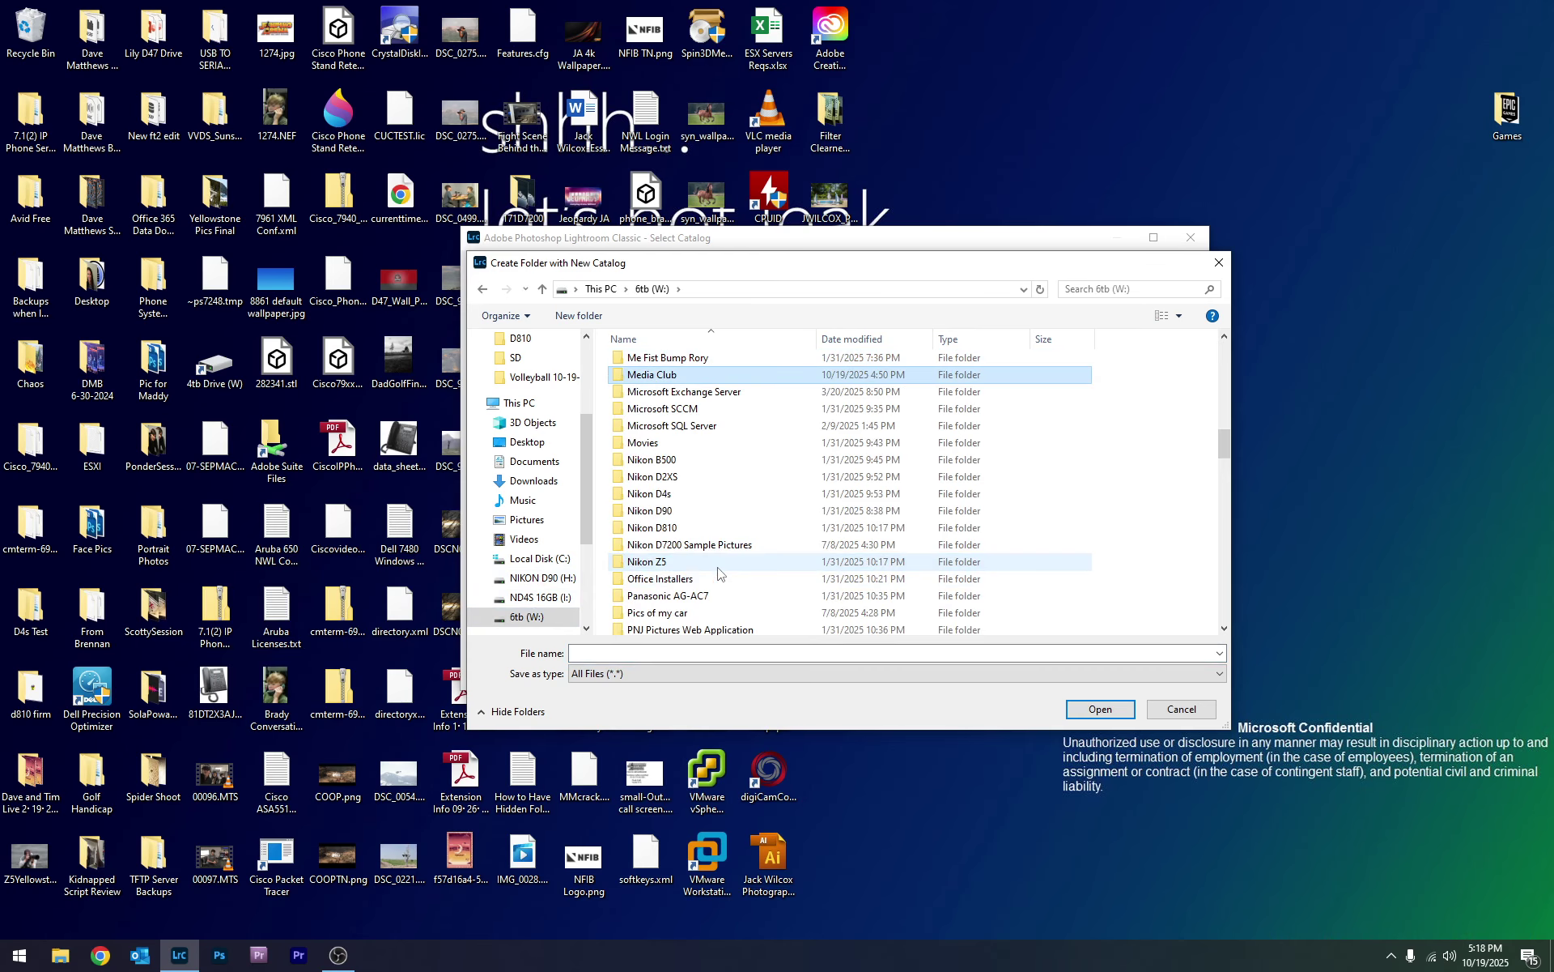
pyautogui.press('Return')
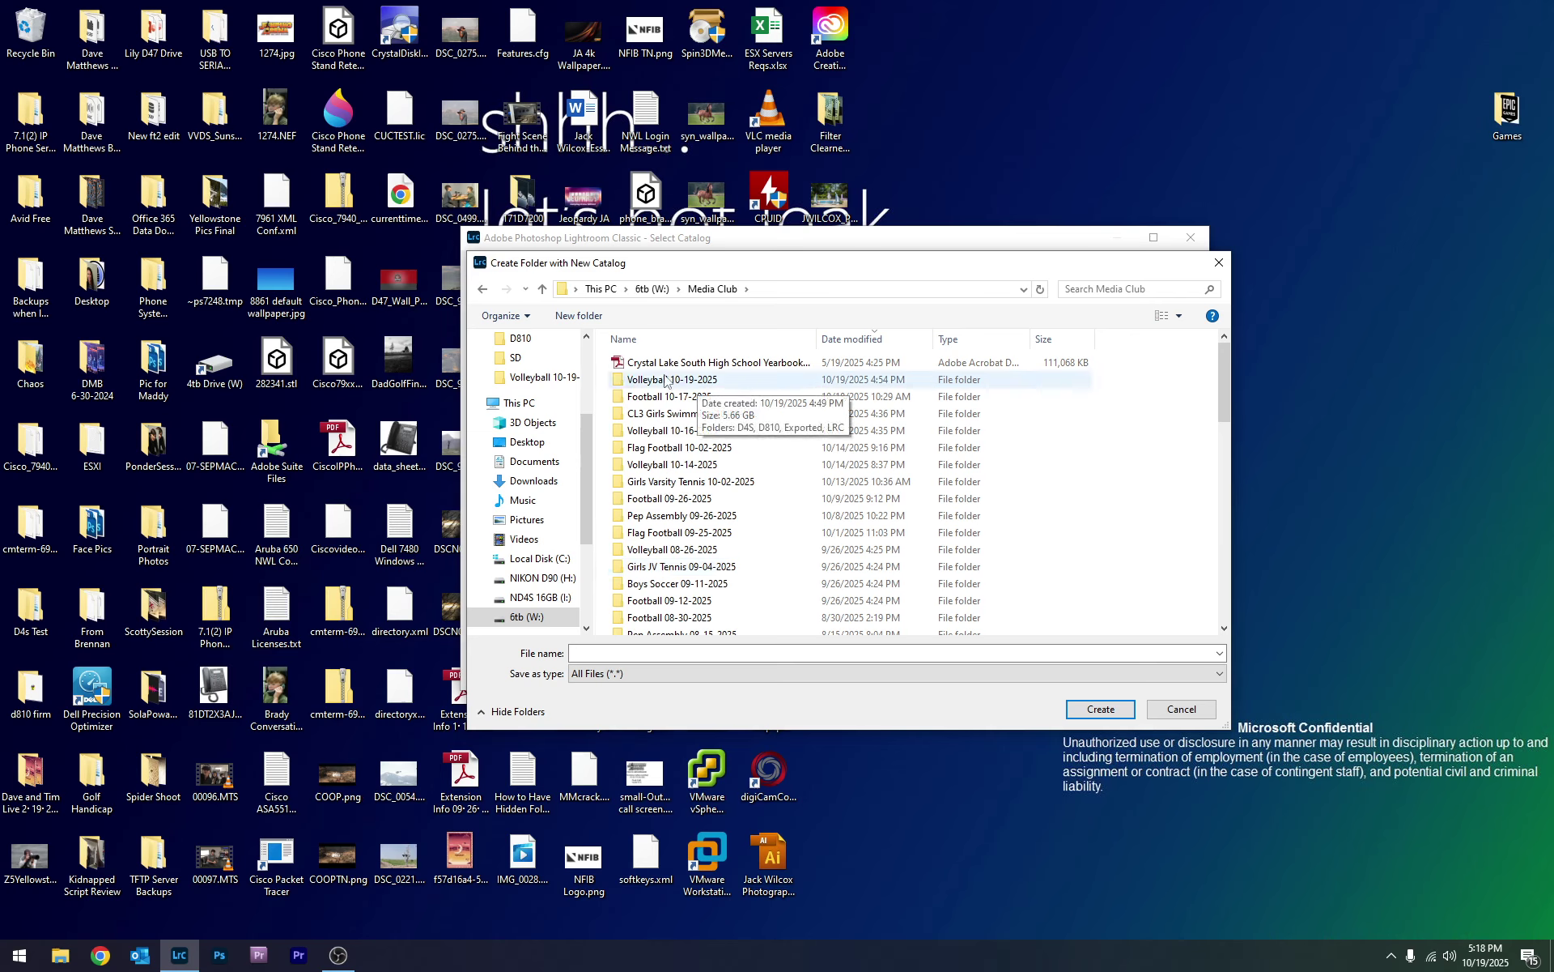
pyautogui.doubleClick(665, 381)
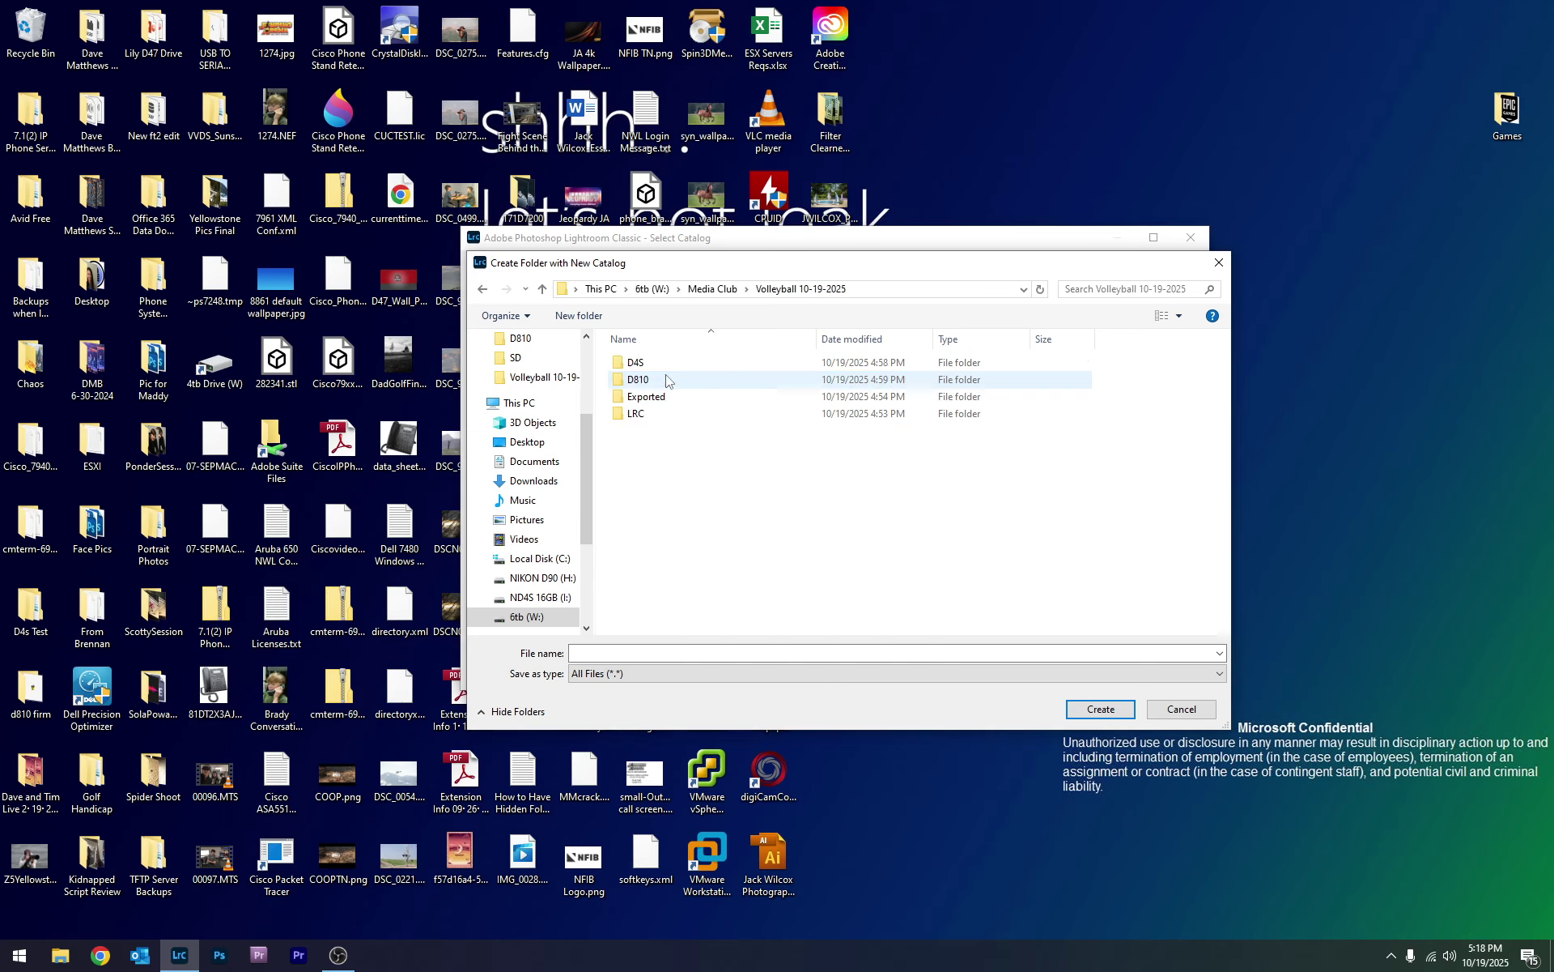
pyautogui.doubleClick(634, 414)
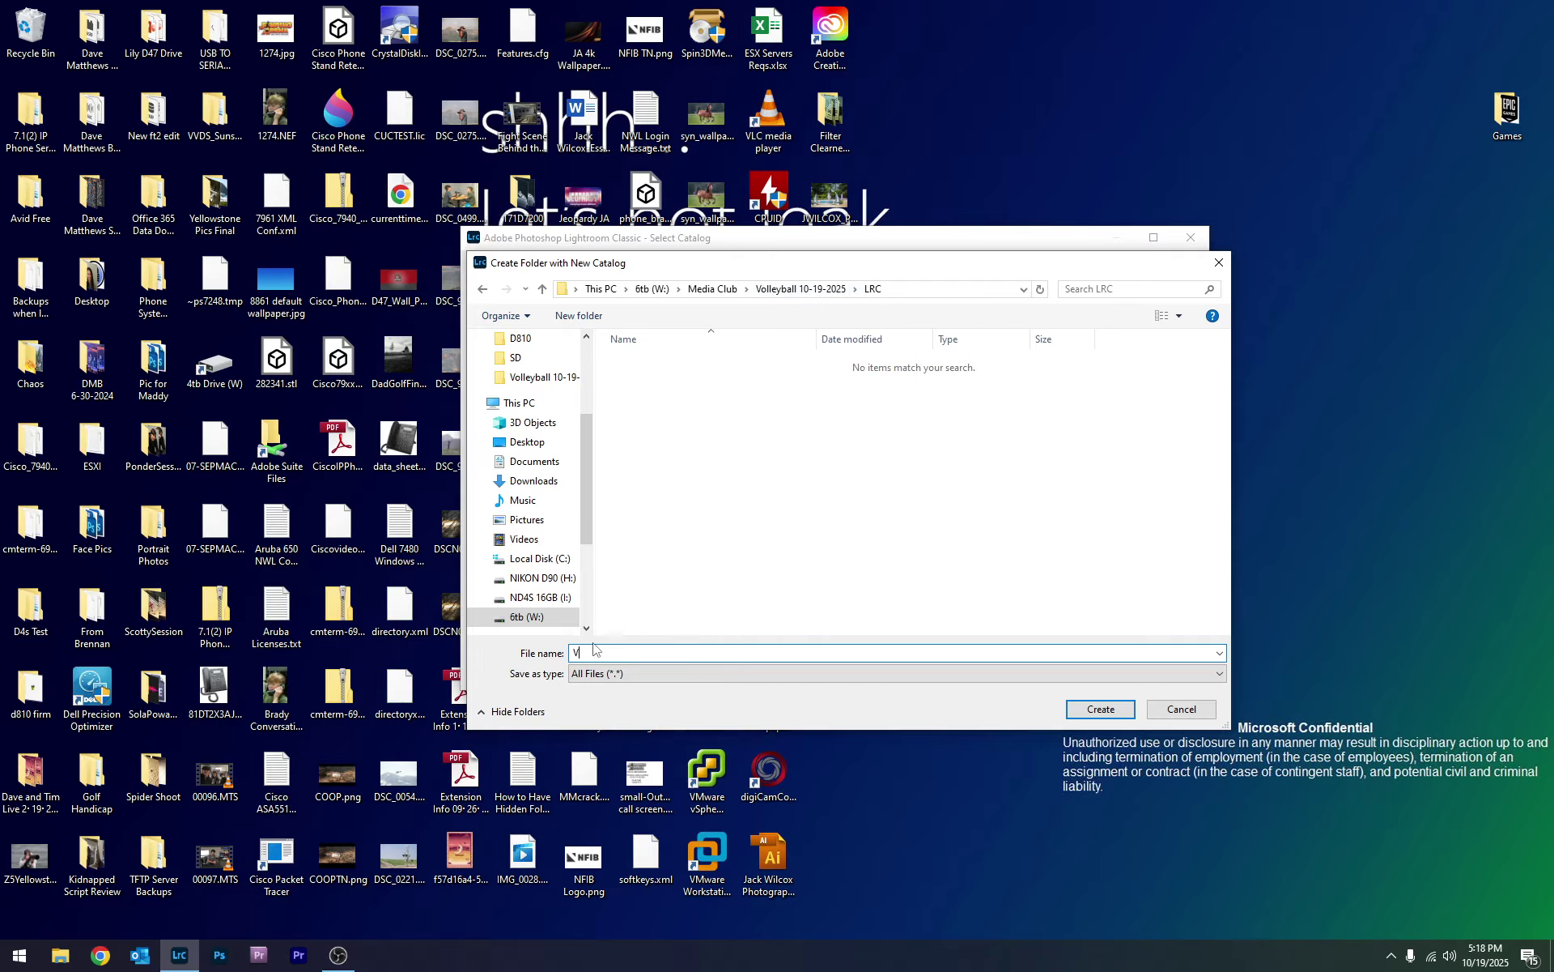
pyautogui.write('olleyball 10-19-2025')
pyautogui.moveTo(552, 272); pyautogui.dragTo(562, 236)
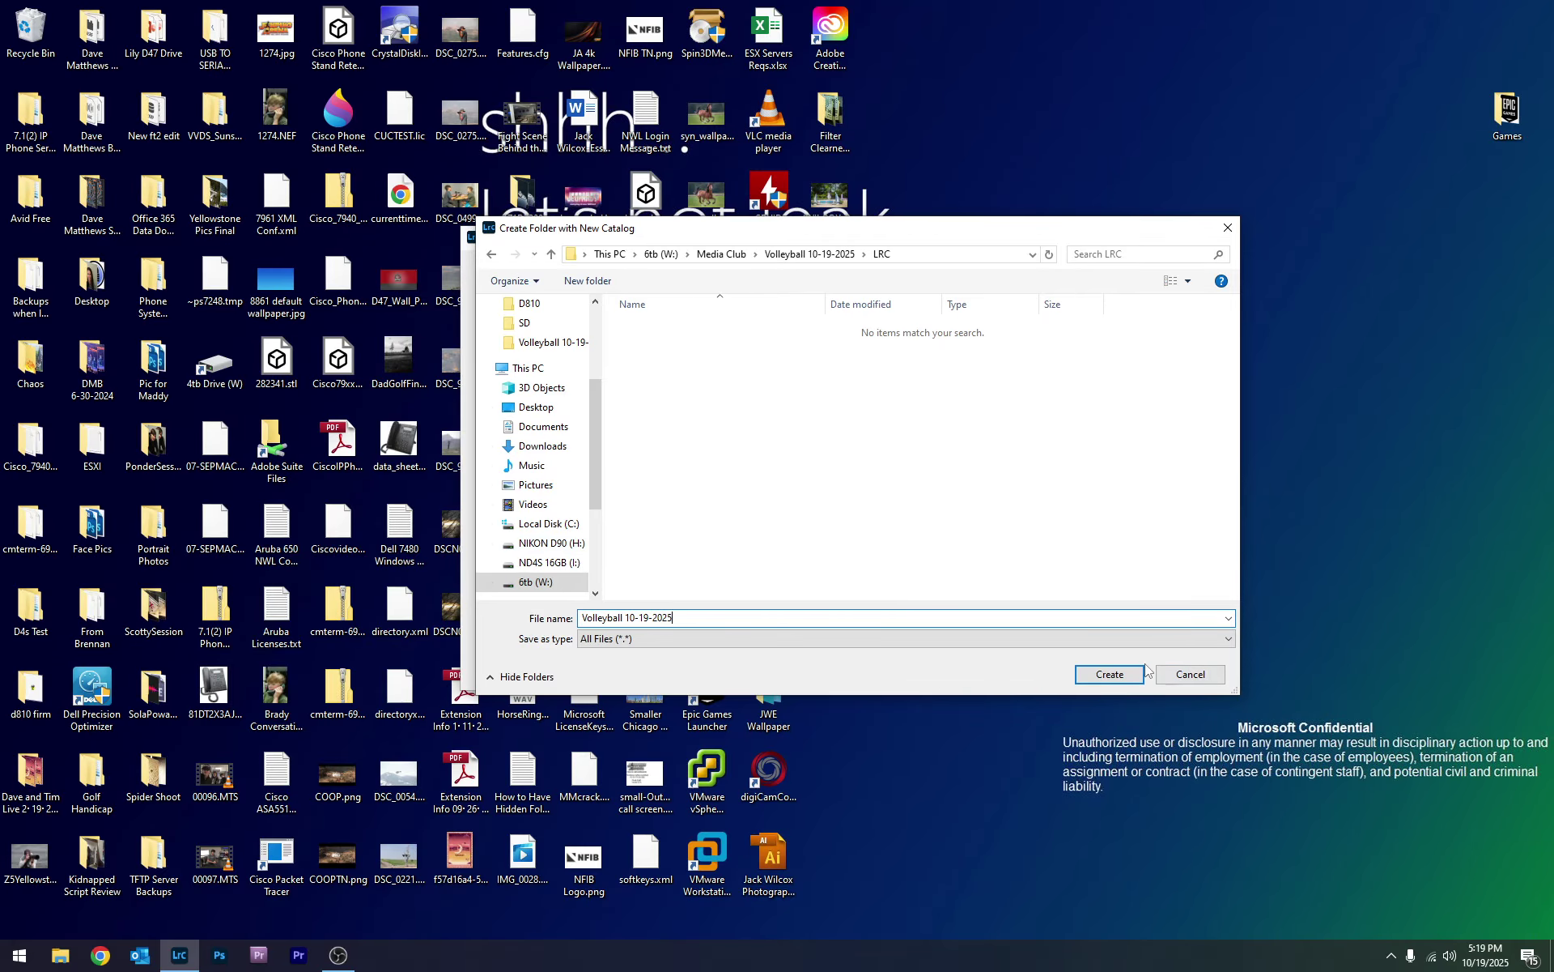
pyautogui.click(1111, 674)
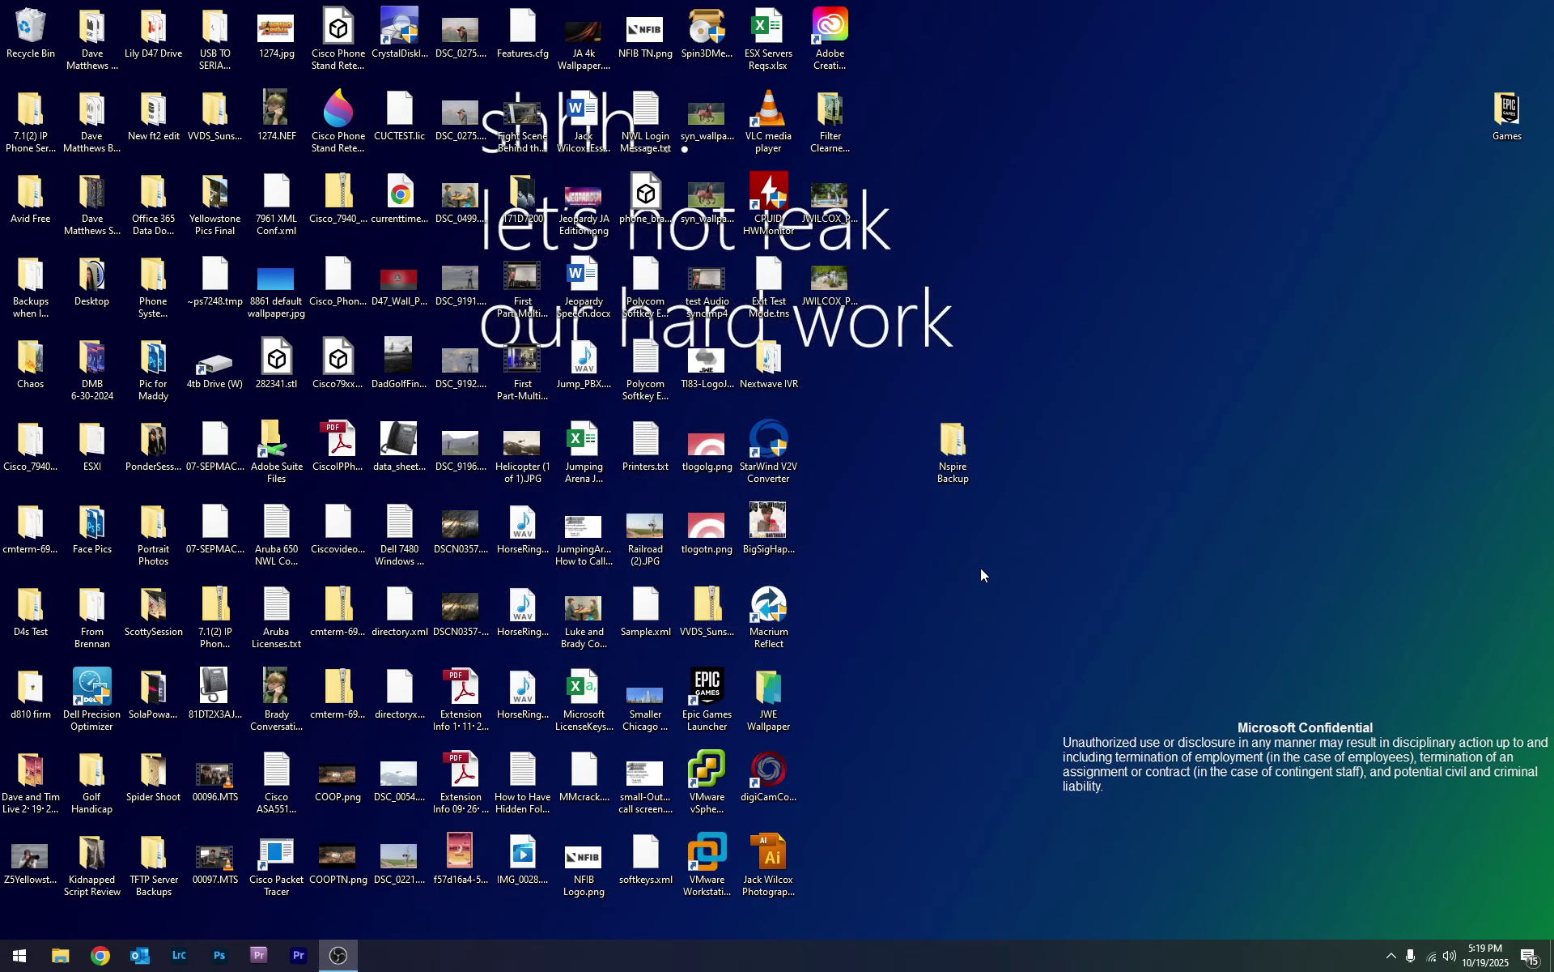
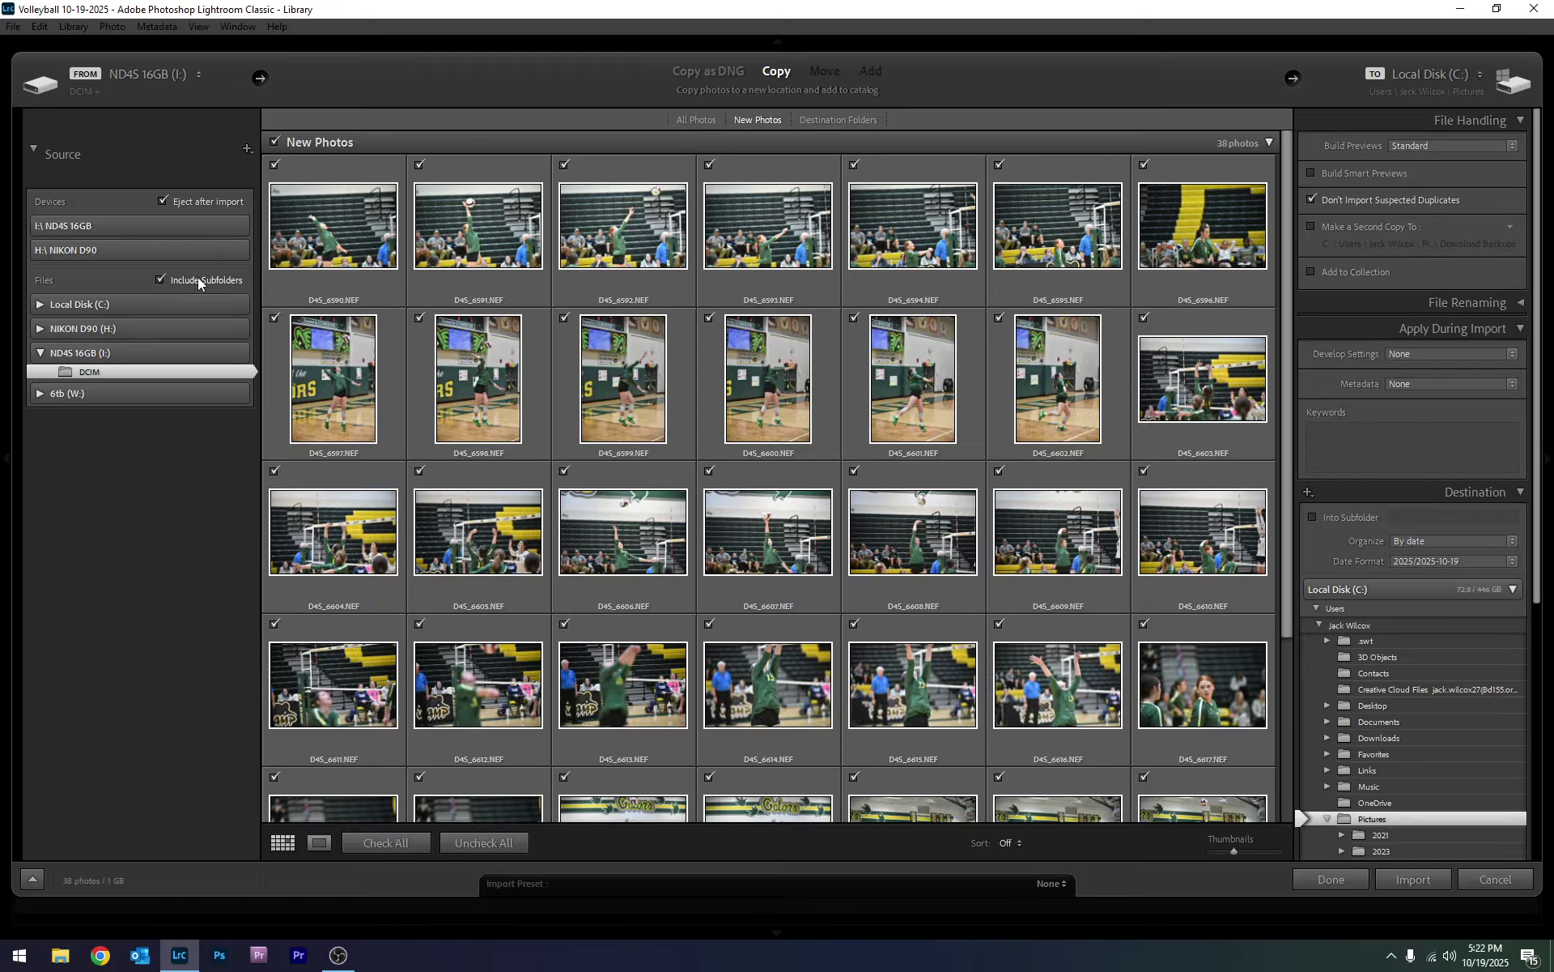
# - Set the import source to the Volleyball 10-19-2025 folder in Media Club on the 6tb drive and expand its subfolders
pyautogui.click(41, 353)
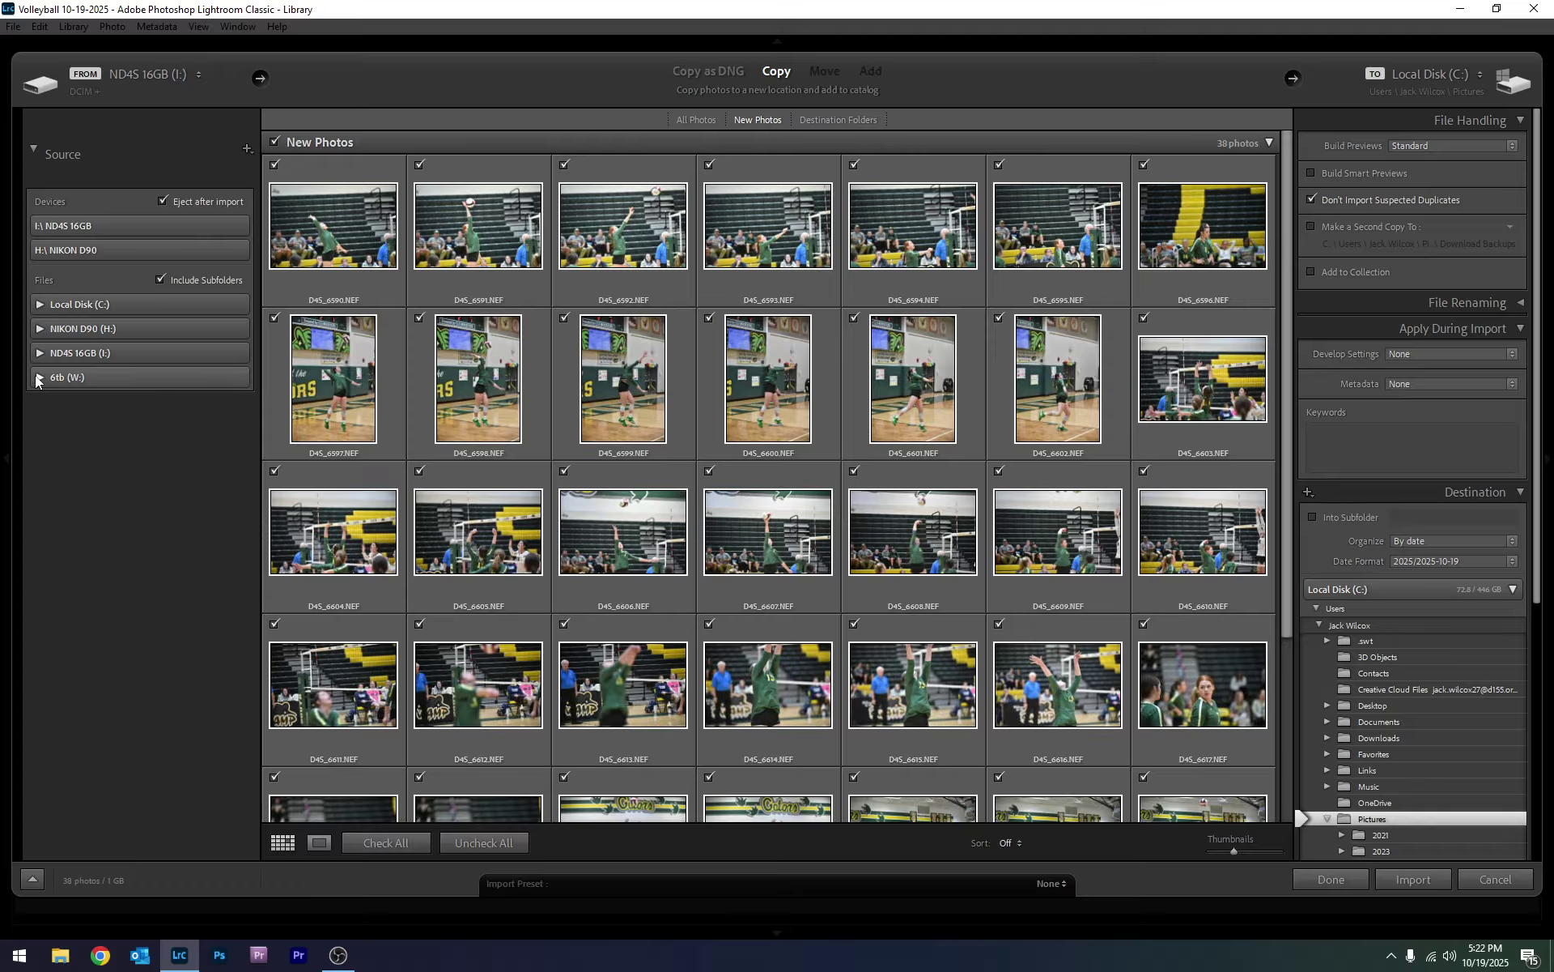
pyautogui.click(38, 376)
pyautogui.scroll(-5, 56, 405)
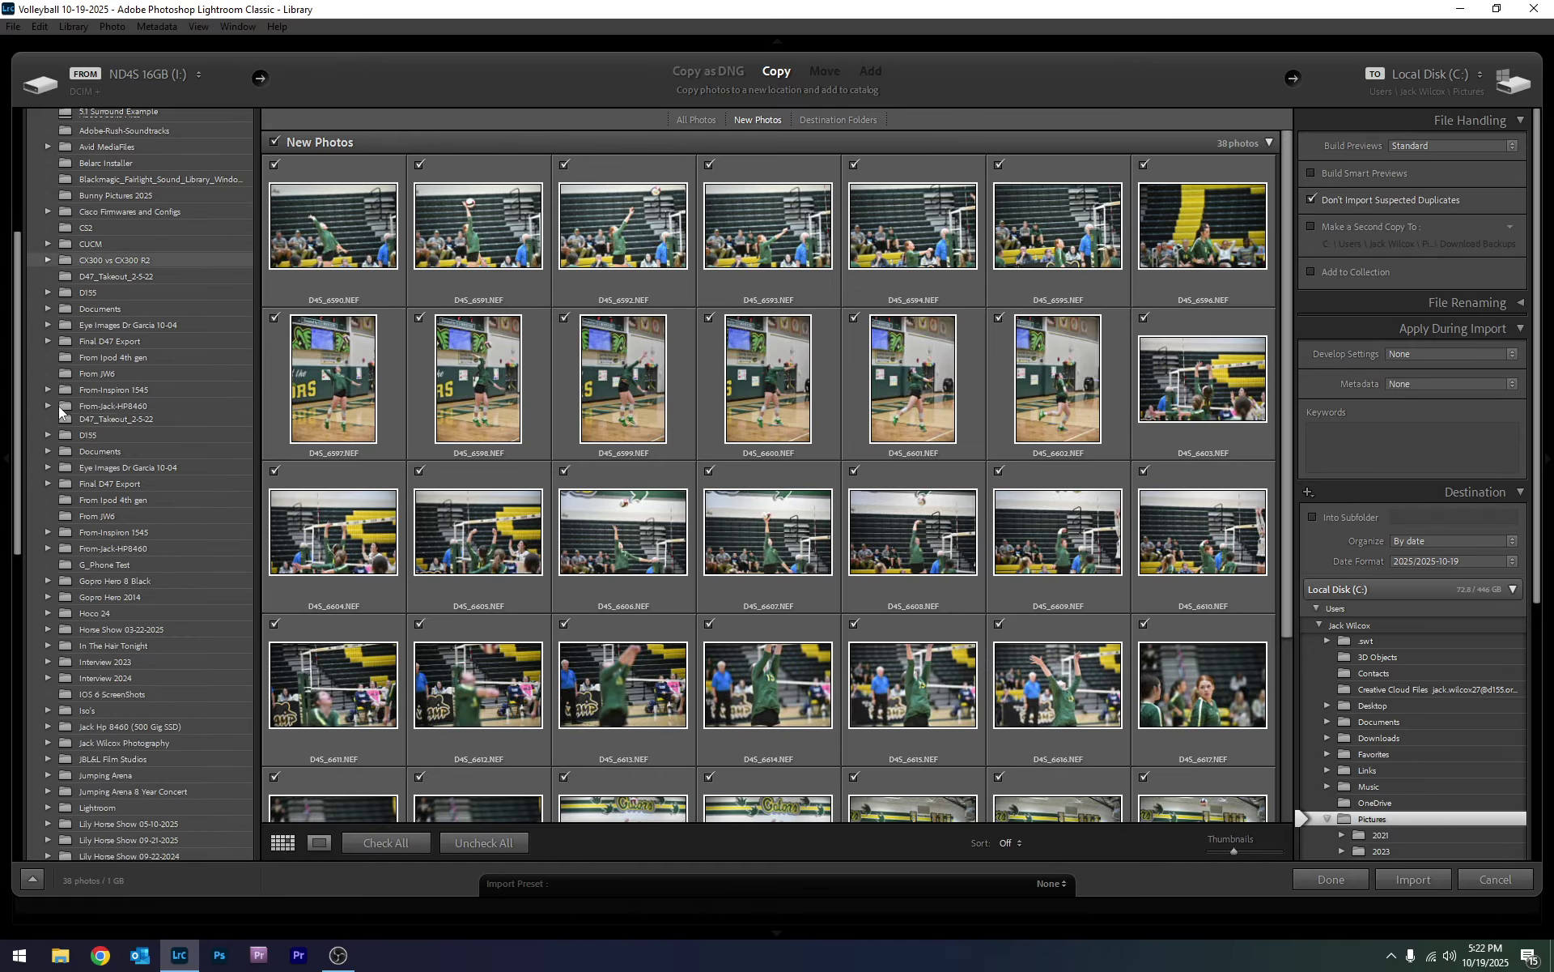
pyautogui.scroll(-5, 37, 437)
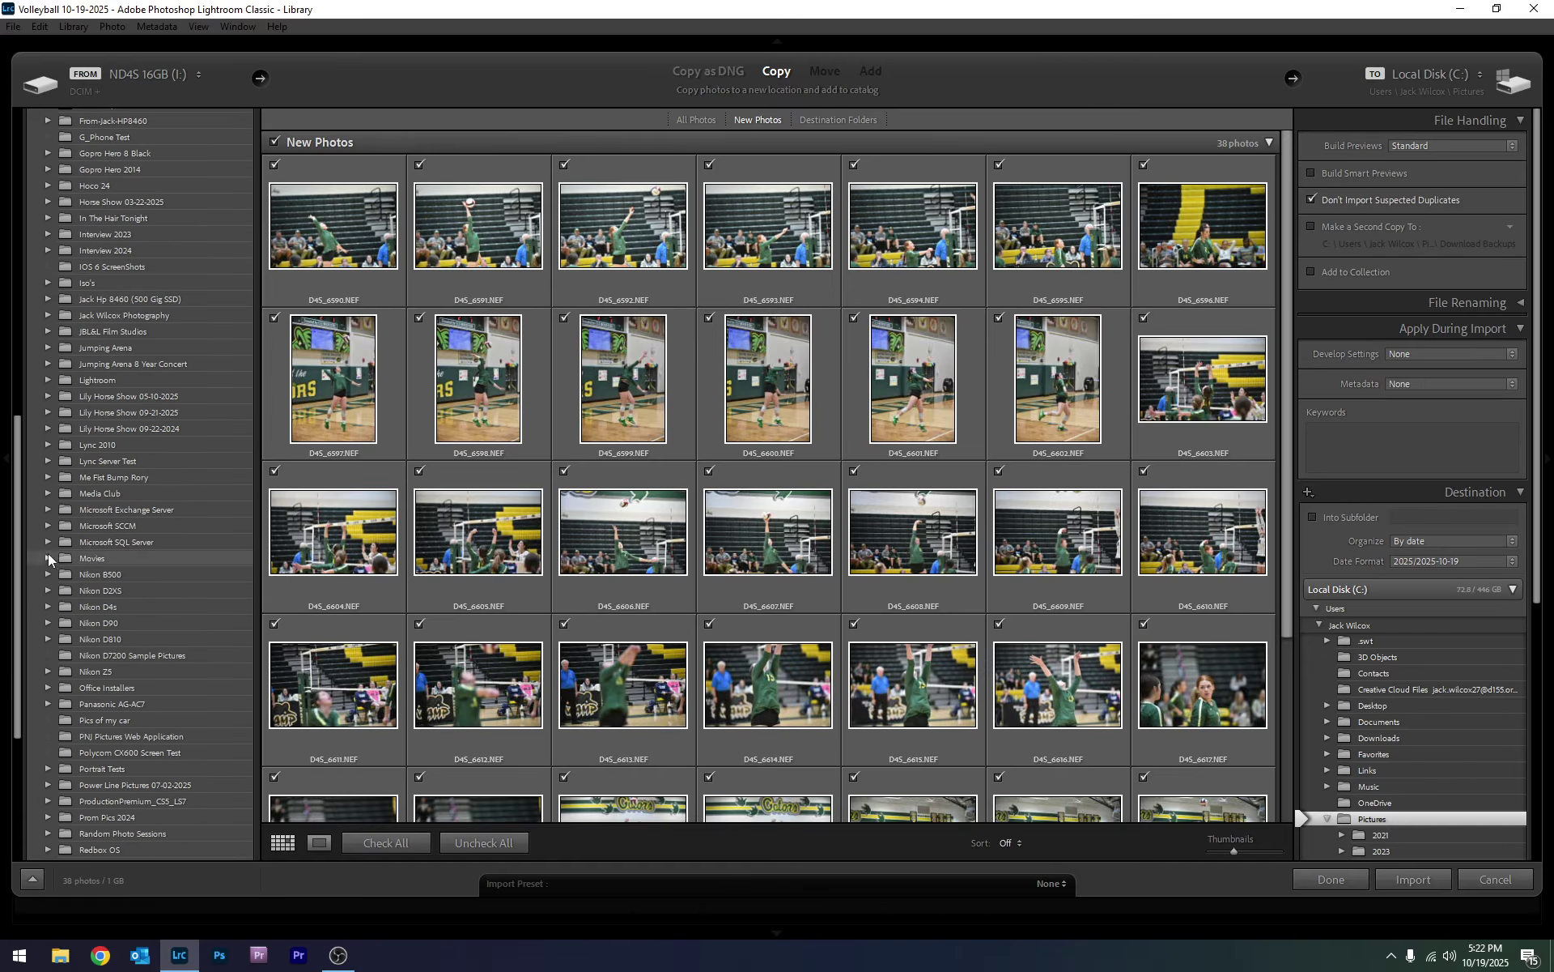
pyautogui.click(46, 493)
pyautogui.scroll(-6, 45, 493)
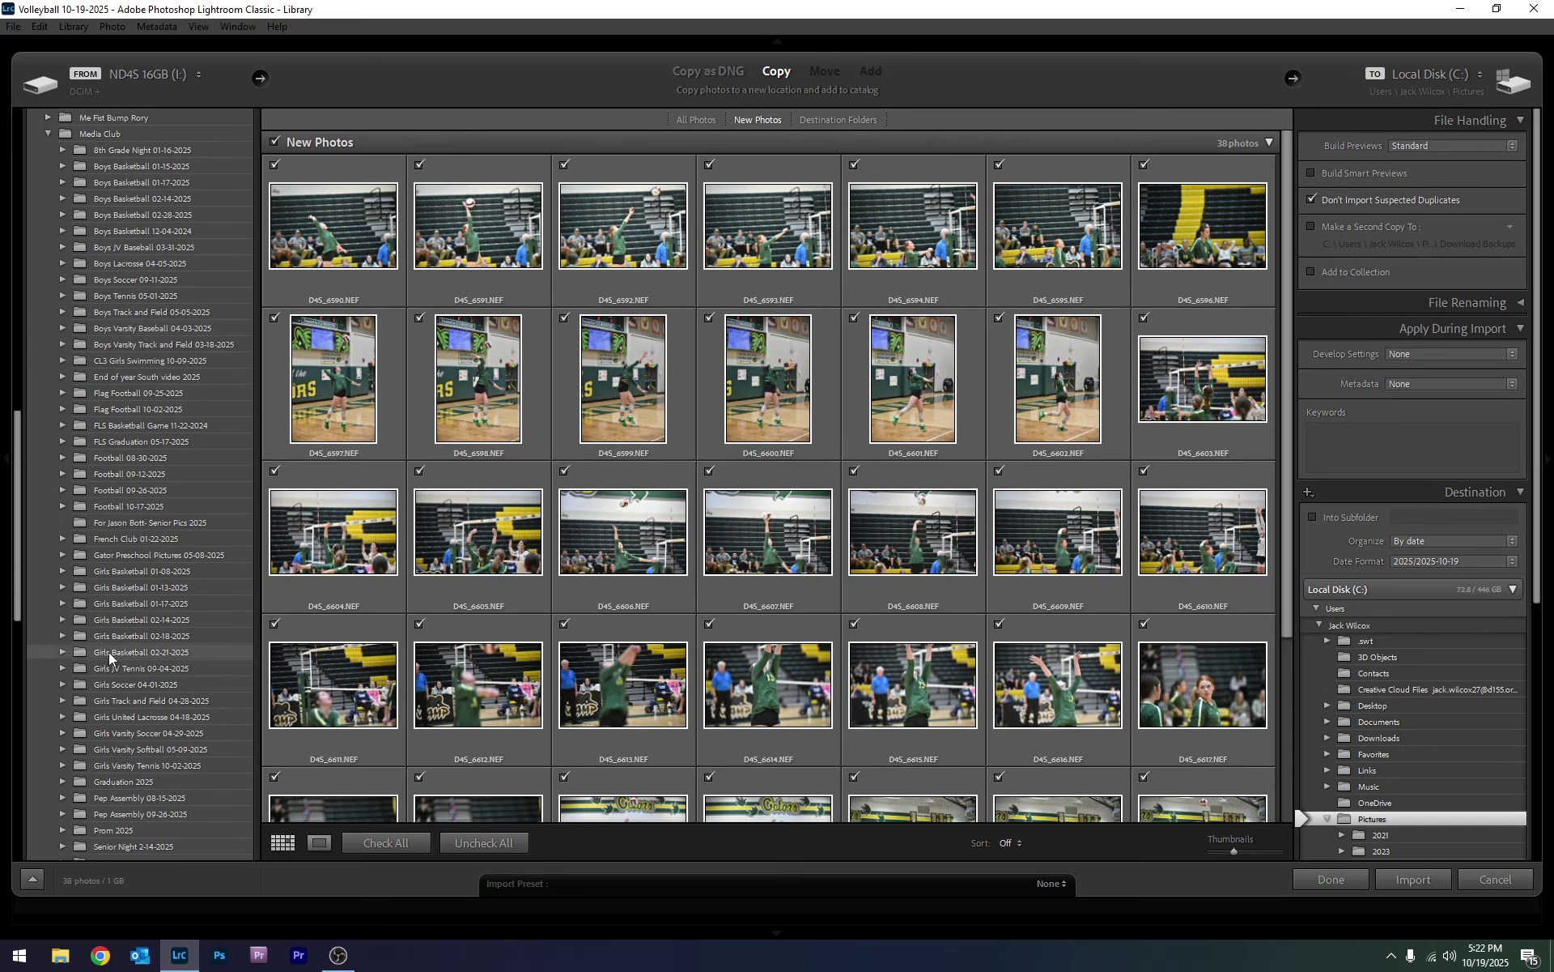
pyautogui.scroll(-5, 141, 660)
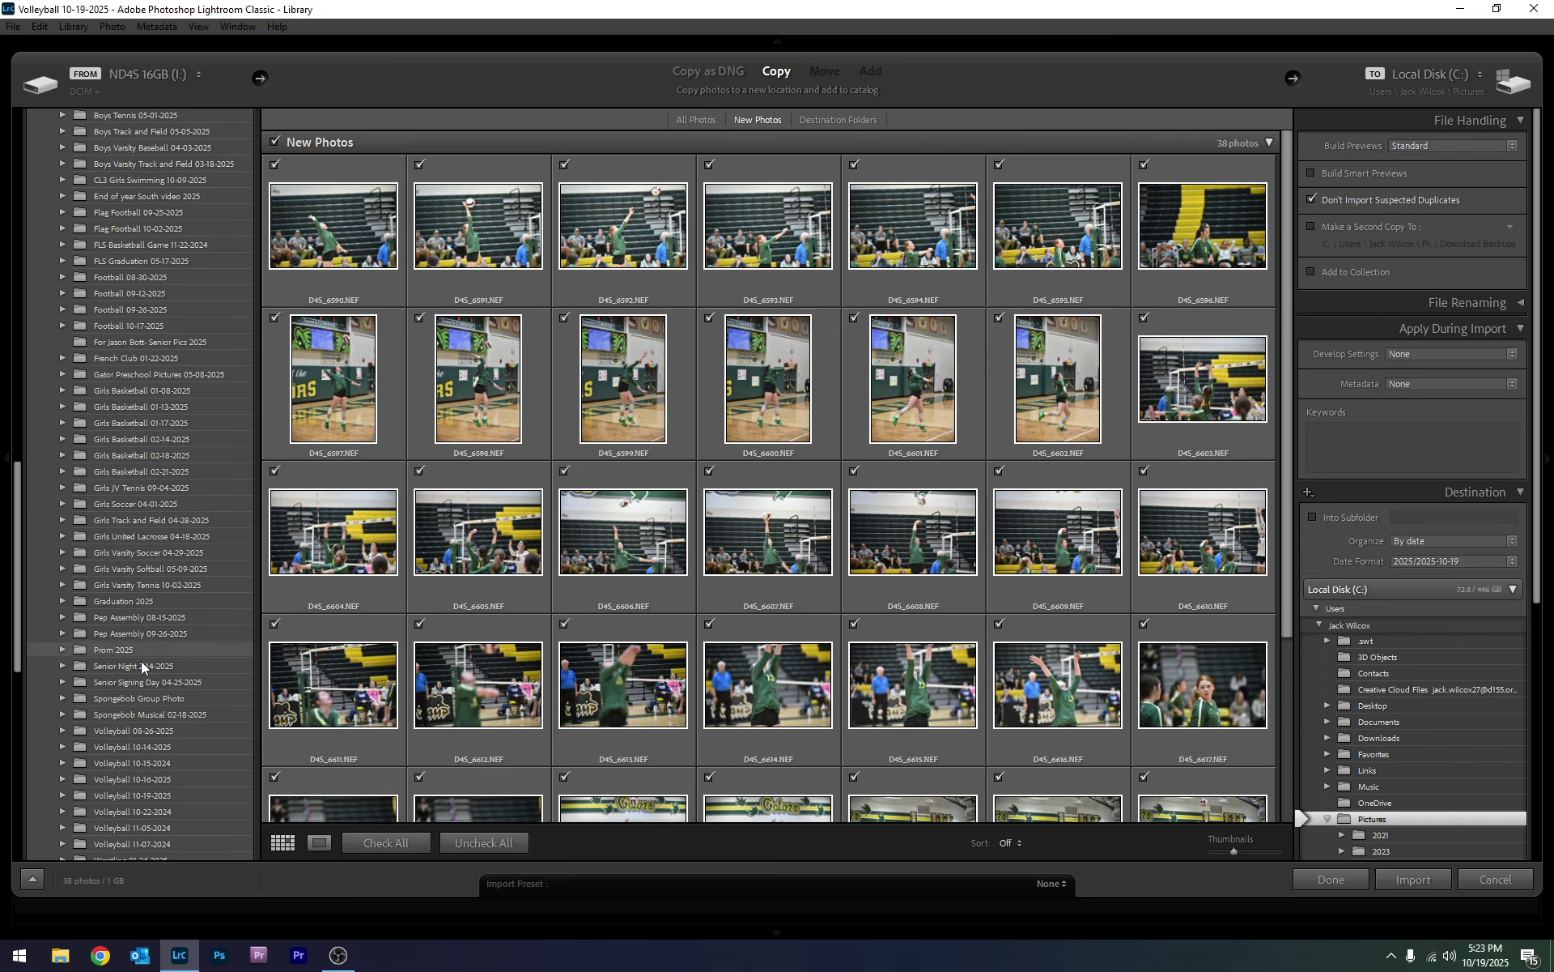
pyautogui.scroll(-5, 154, 785)
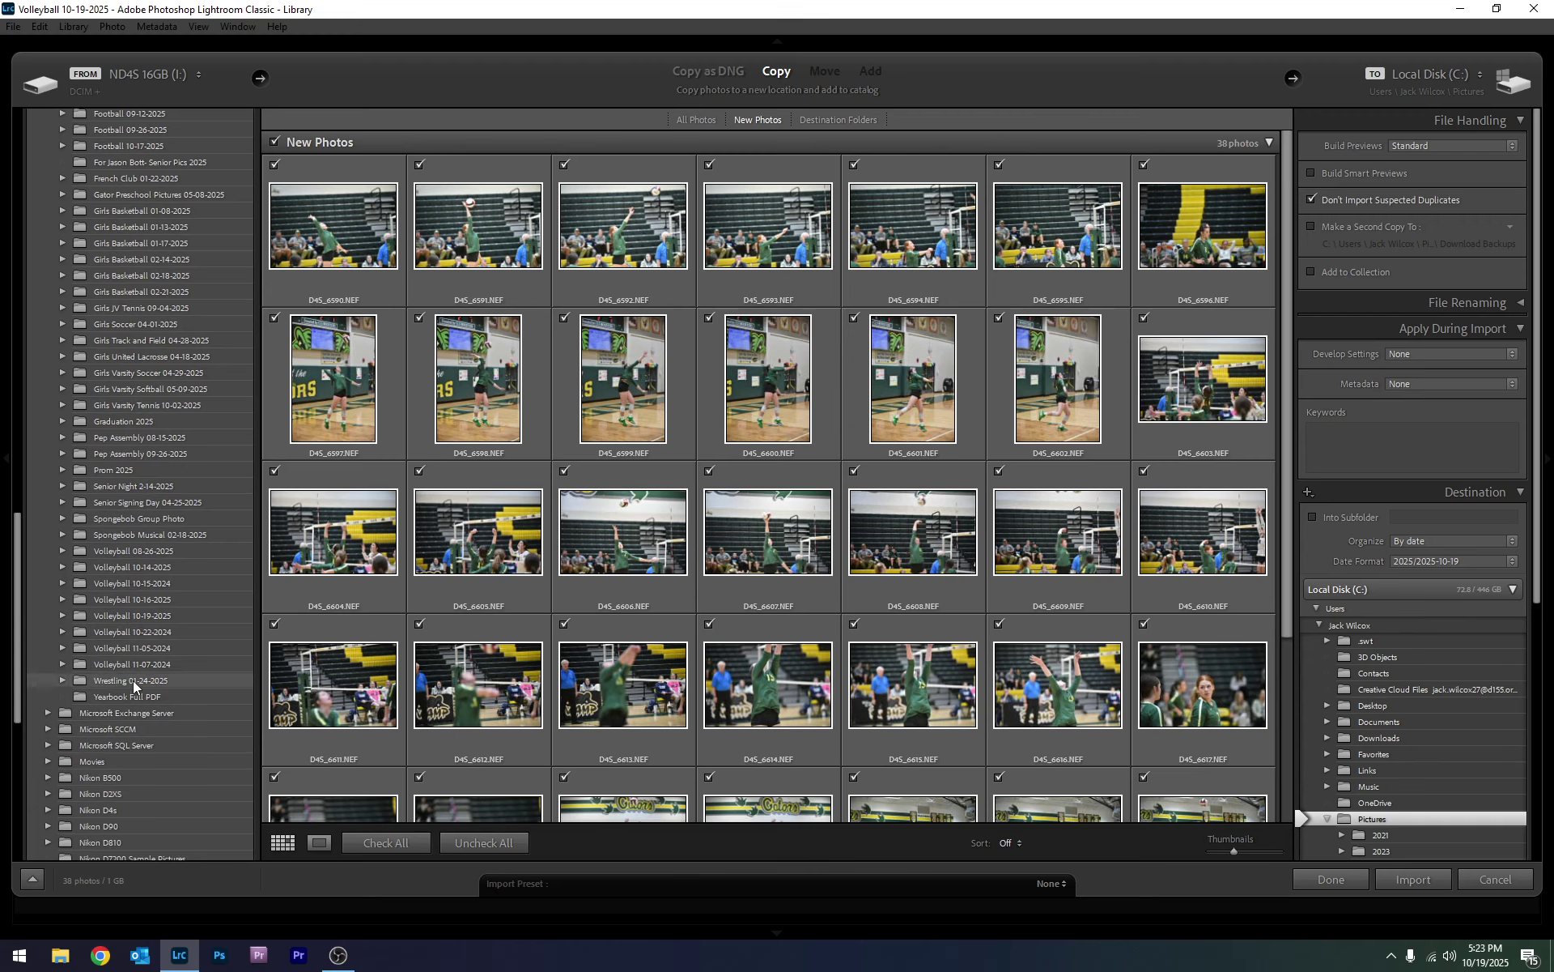
pyautogui.click(105, 615)
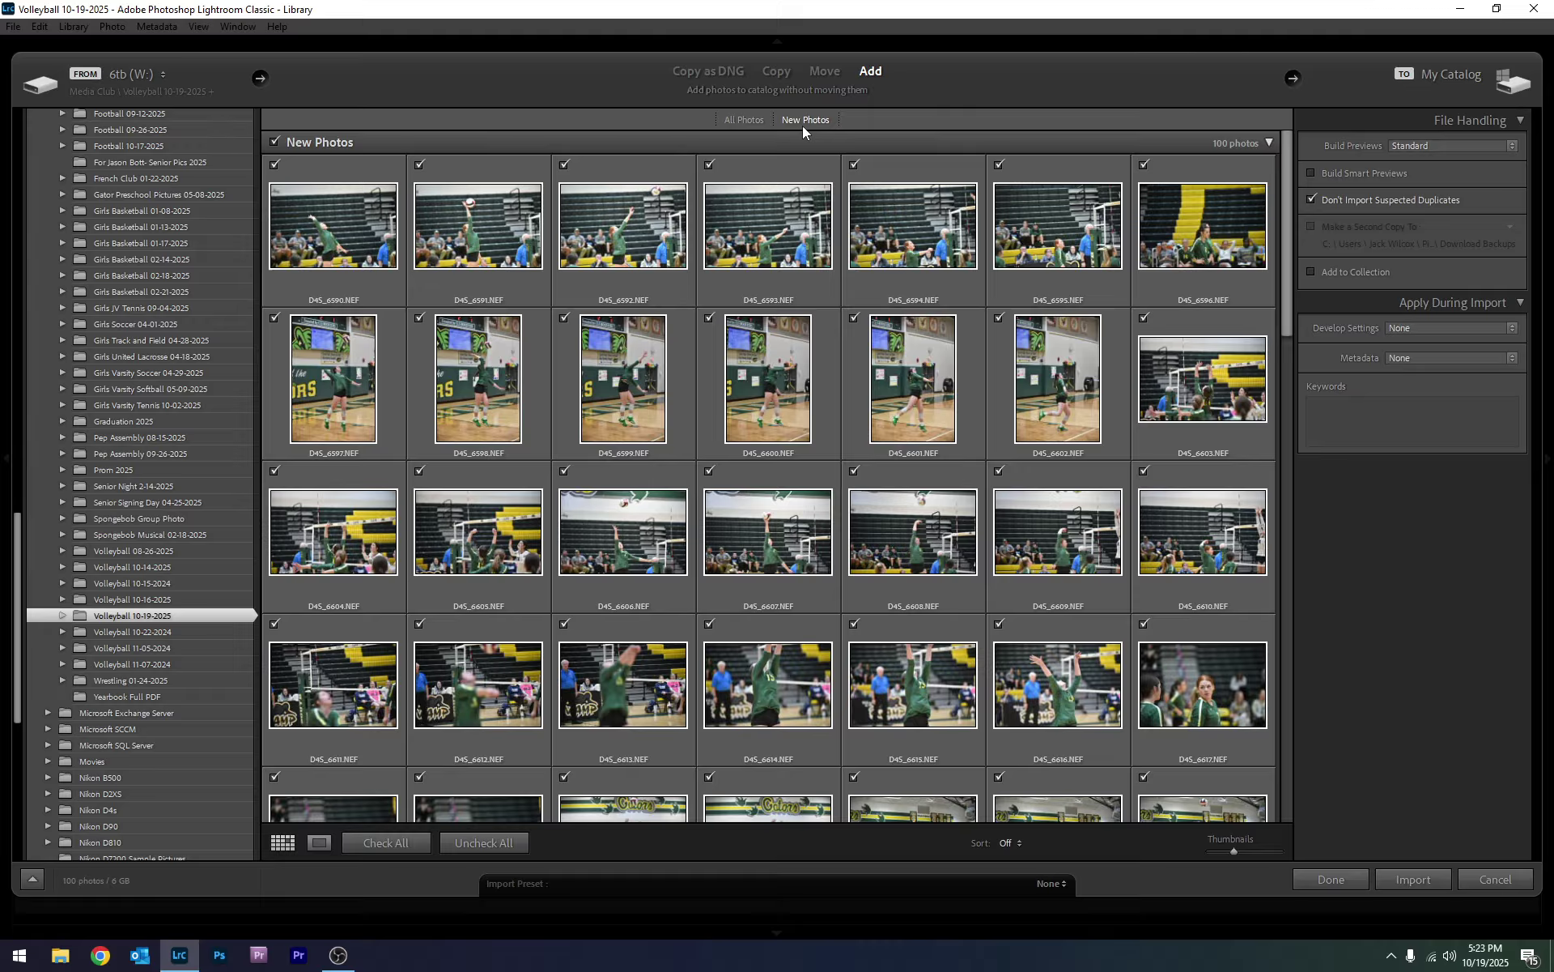
pyautogui.click(62, 616)
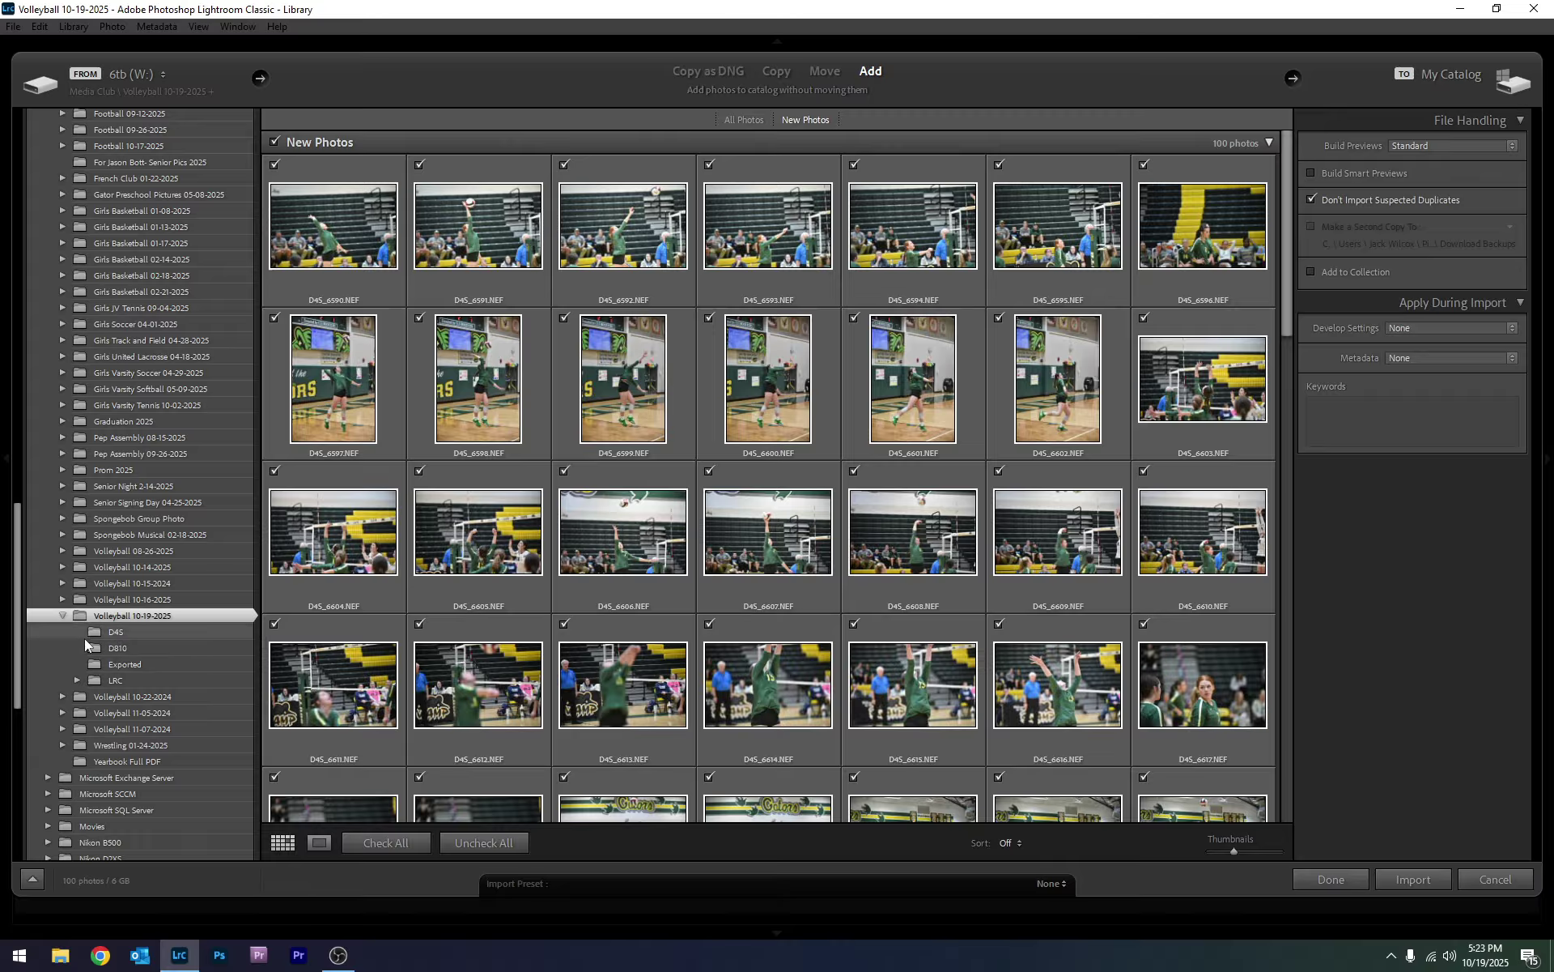
# - Try the entire Media Club folder as the import source, and return to the Volleyball 10-19-2025 folder
pyautogui.scroll(3, 149, 543)
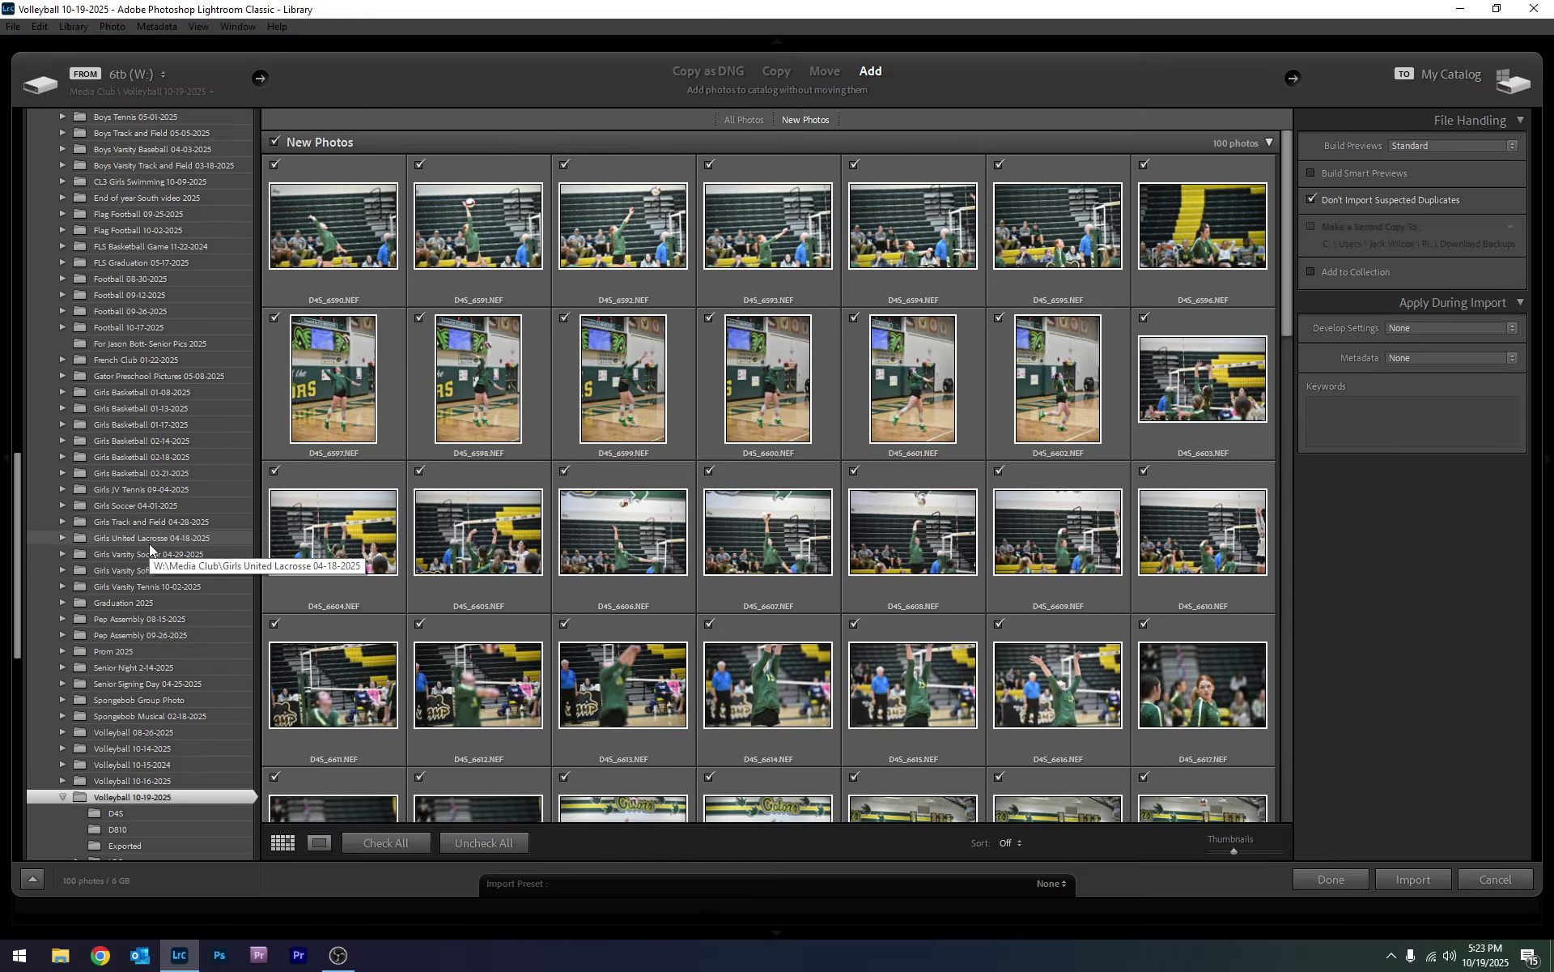
pyautogui.scroll(12, 149, 542)
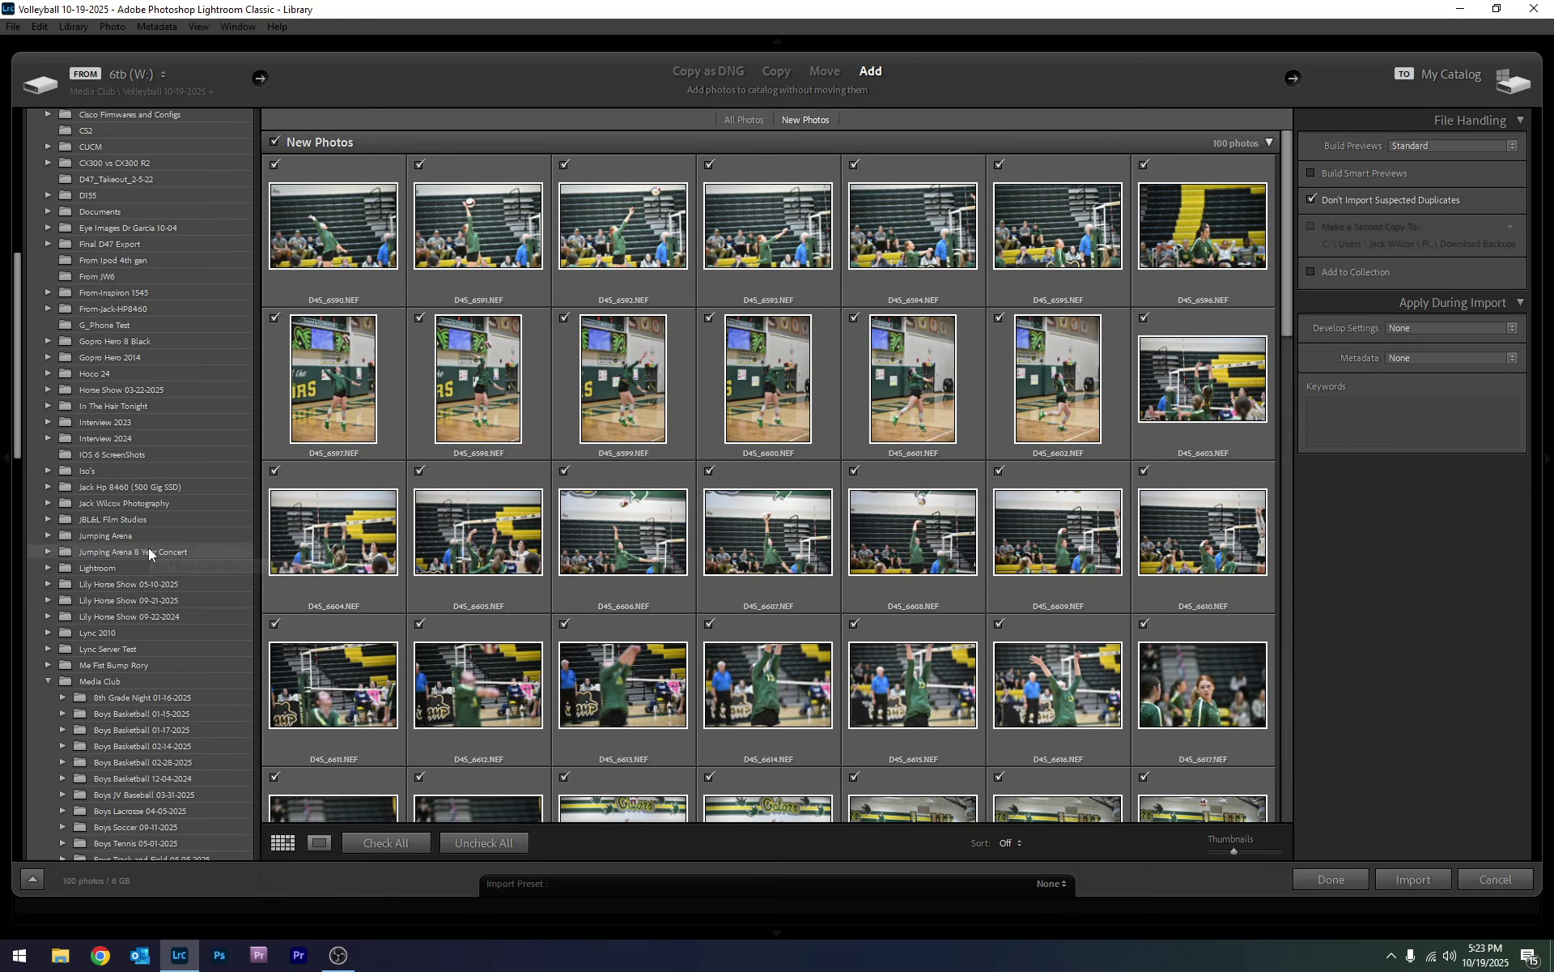
pyautogui.click(113, 682)
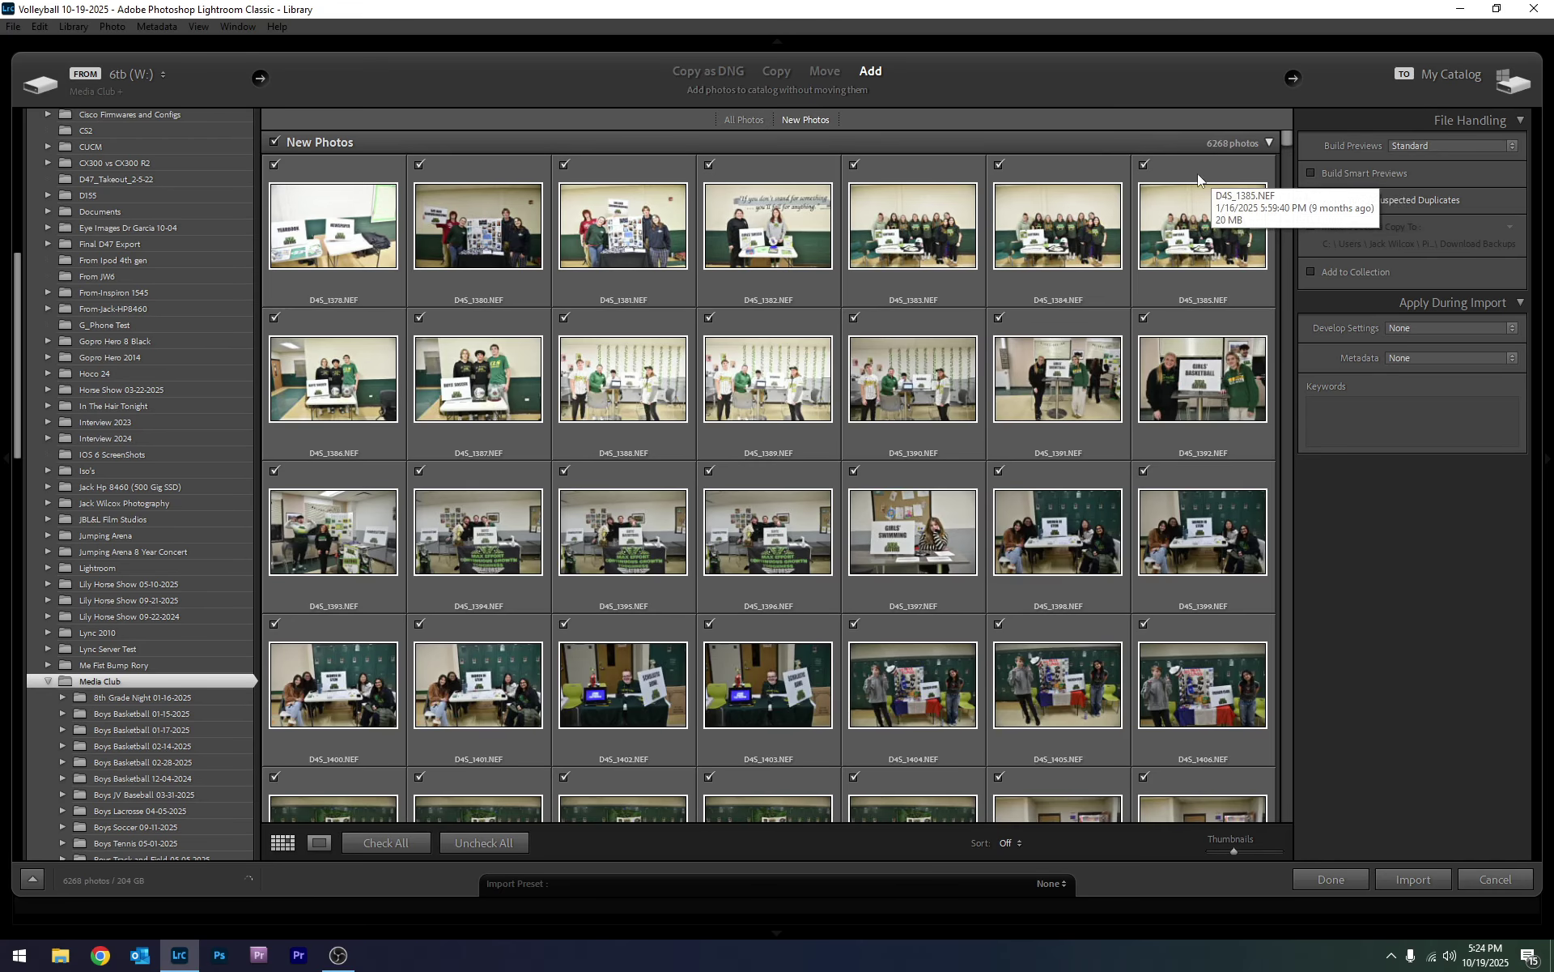
pyautogui.scroll(-3, 803, 333)
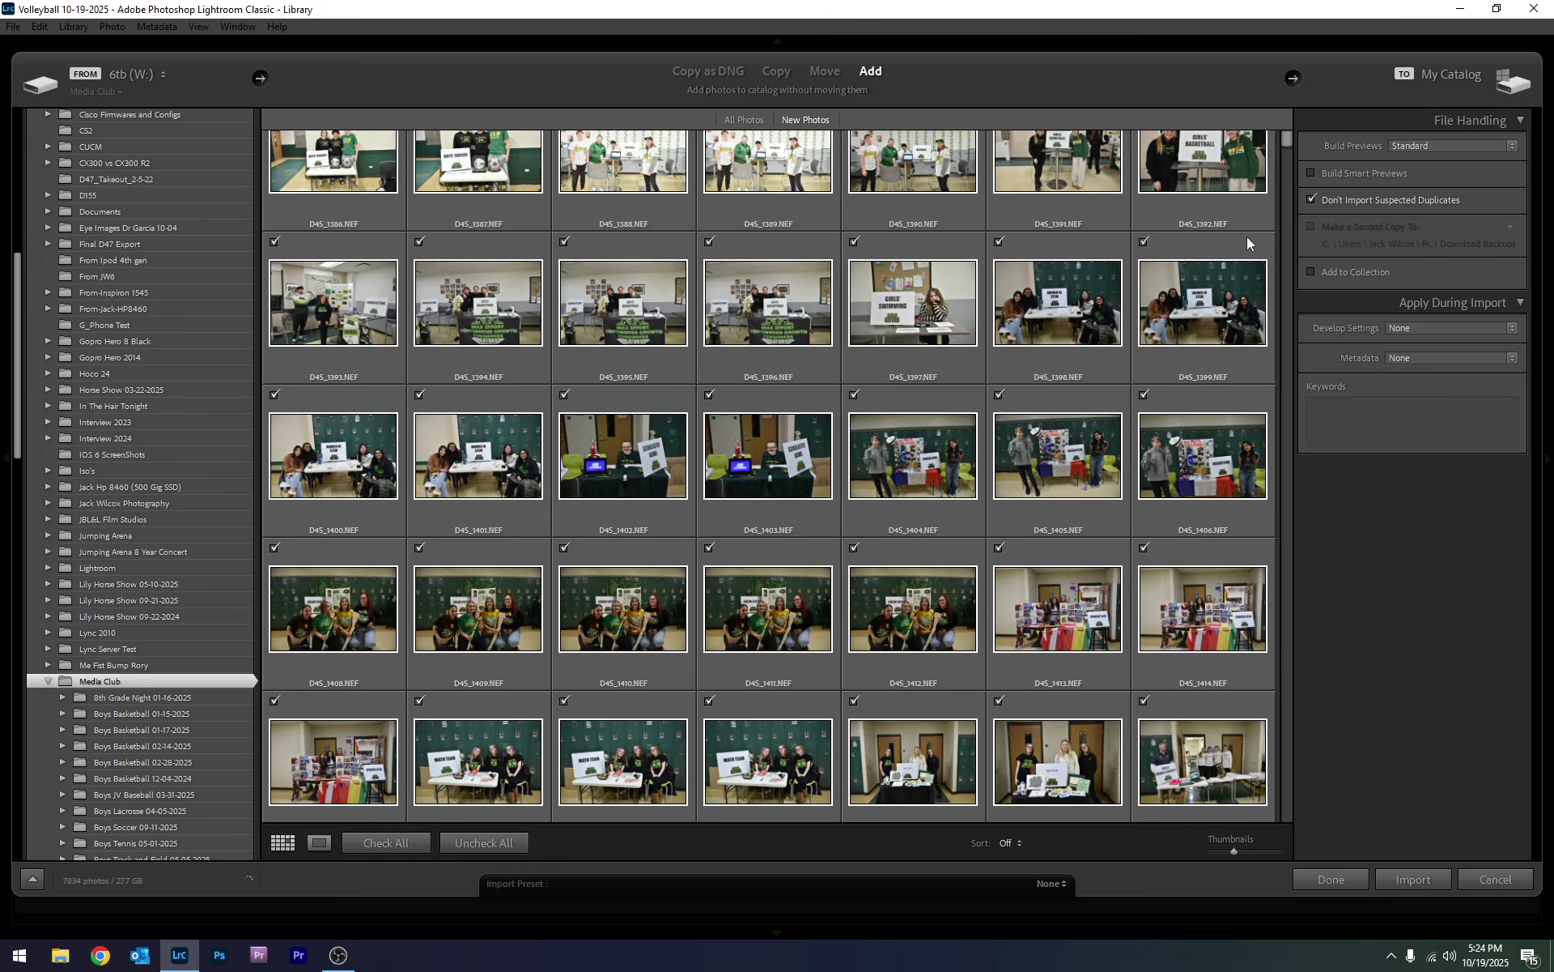
pyautogui.scroll(3, 1247, 236)
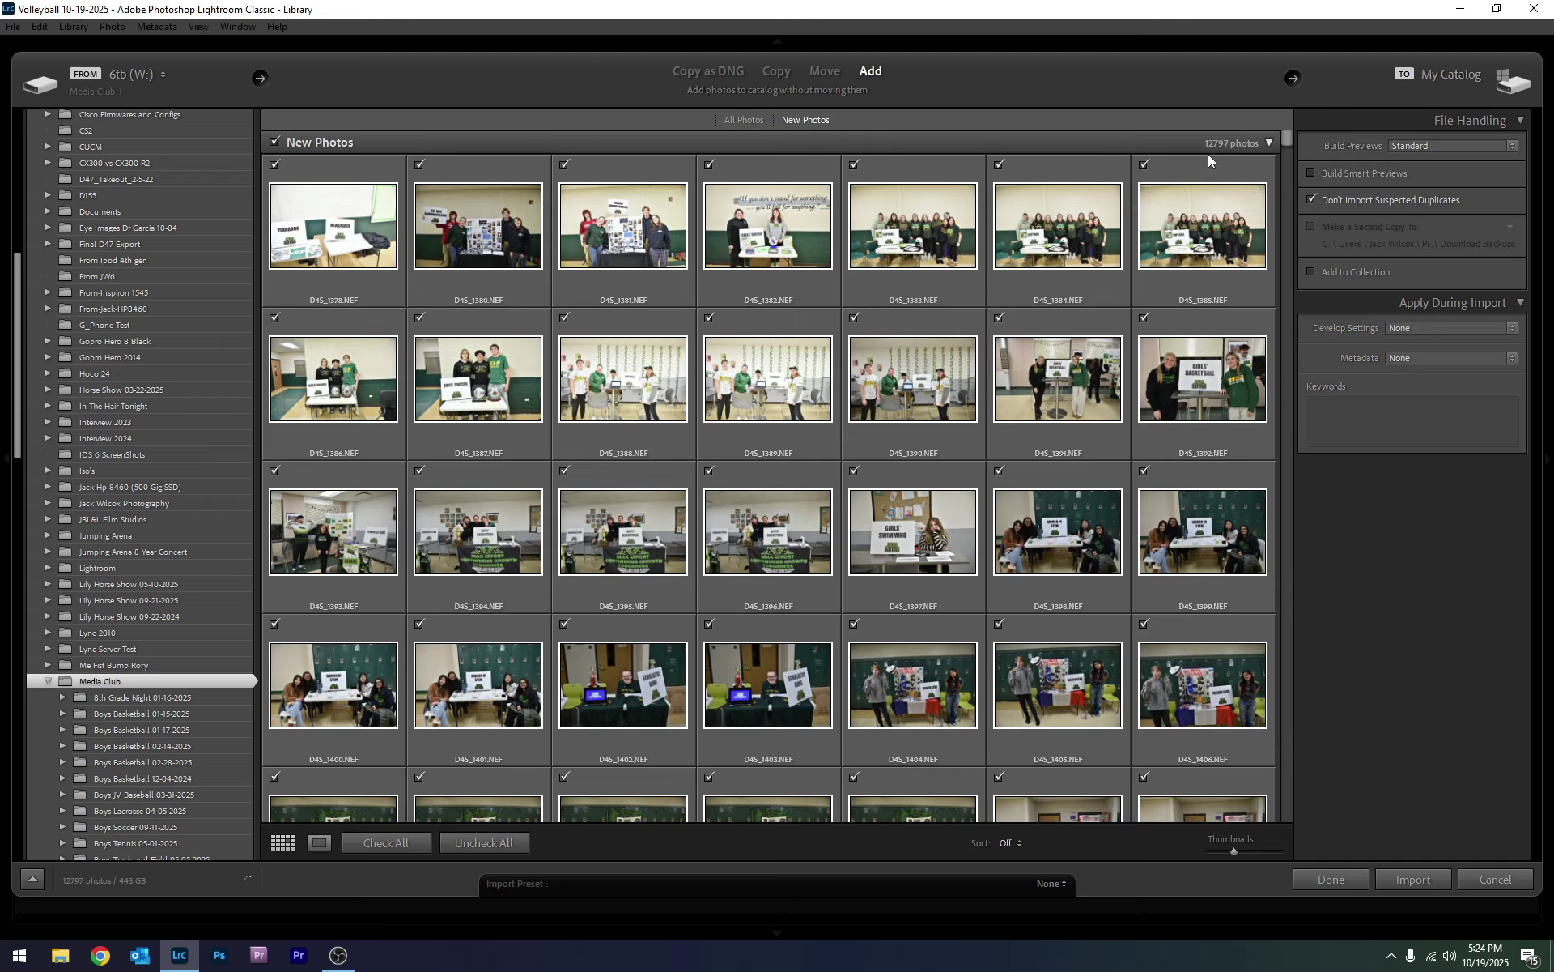
pyautogui.scroll(-10, 127, 690)
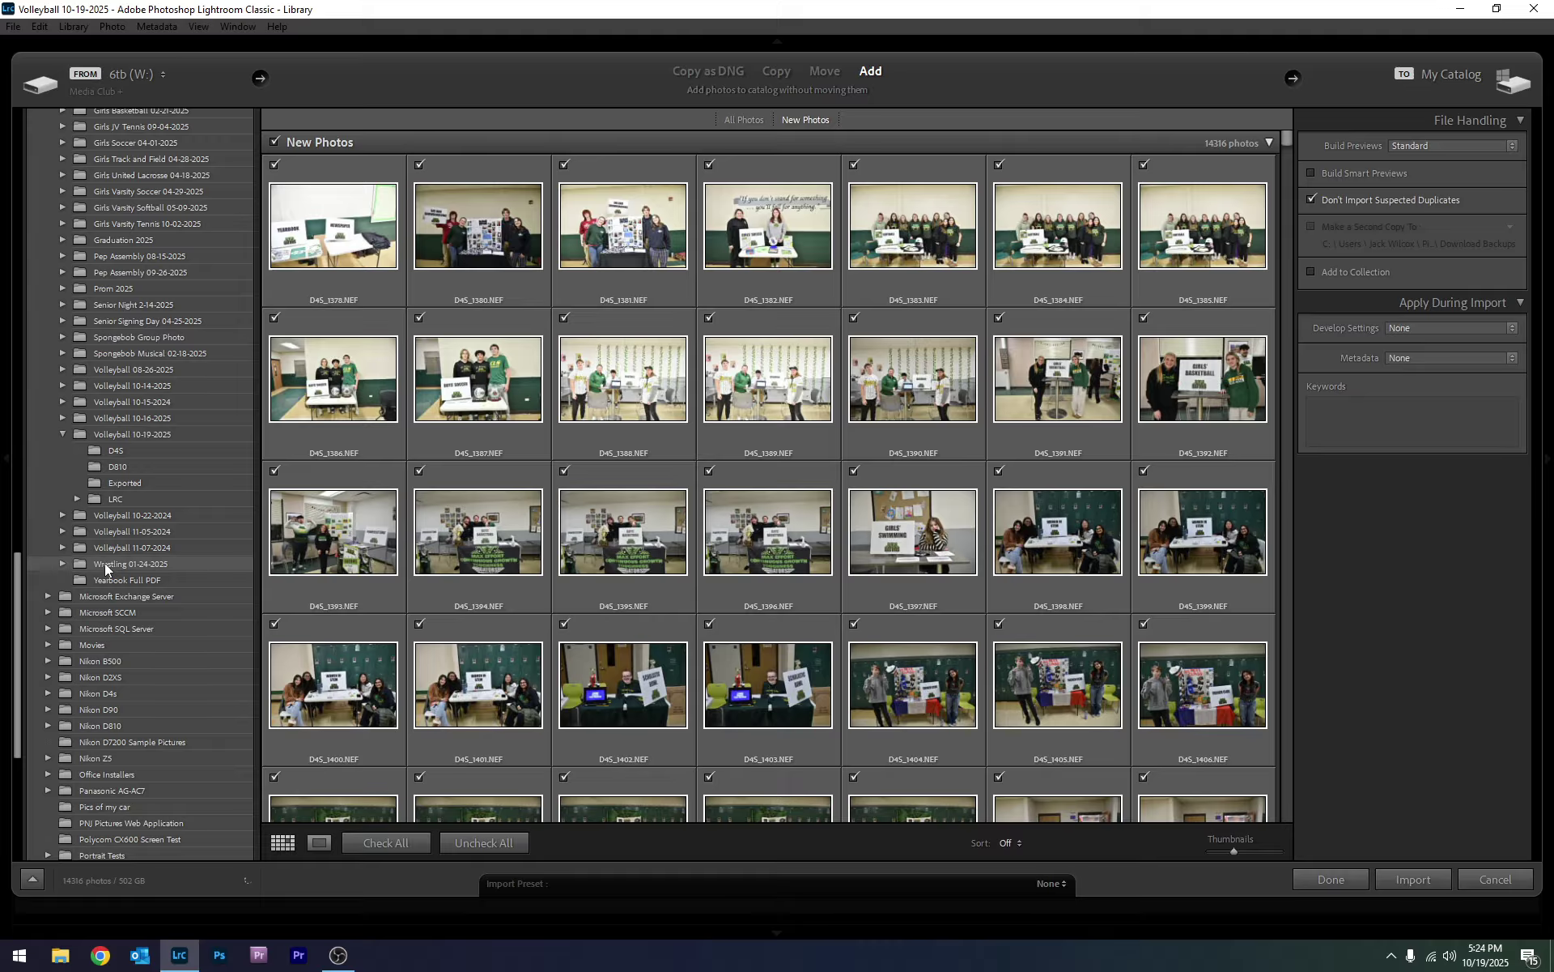
pyautogui.scroll(5, 104, 562)
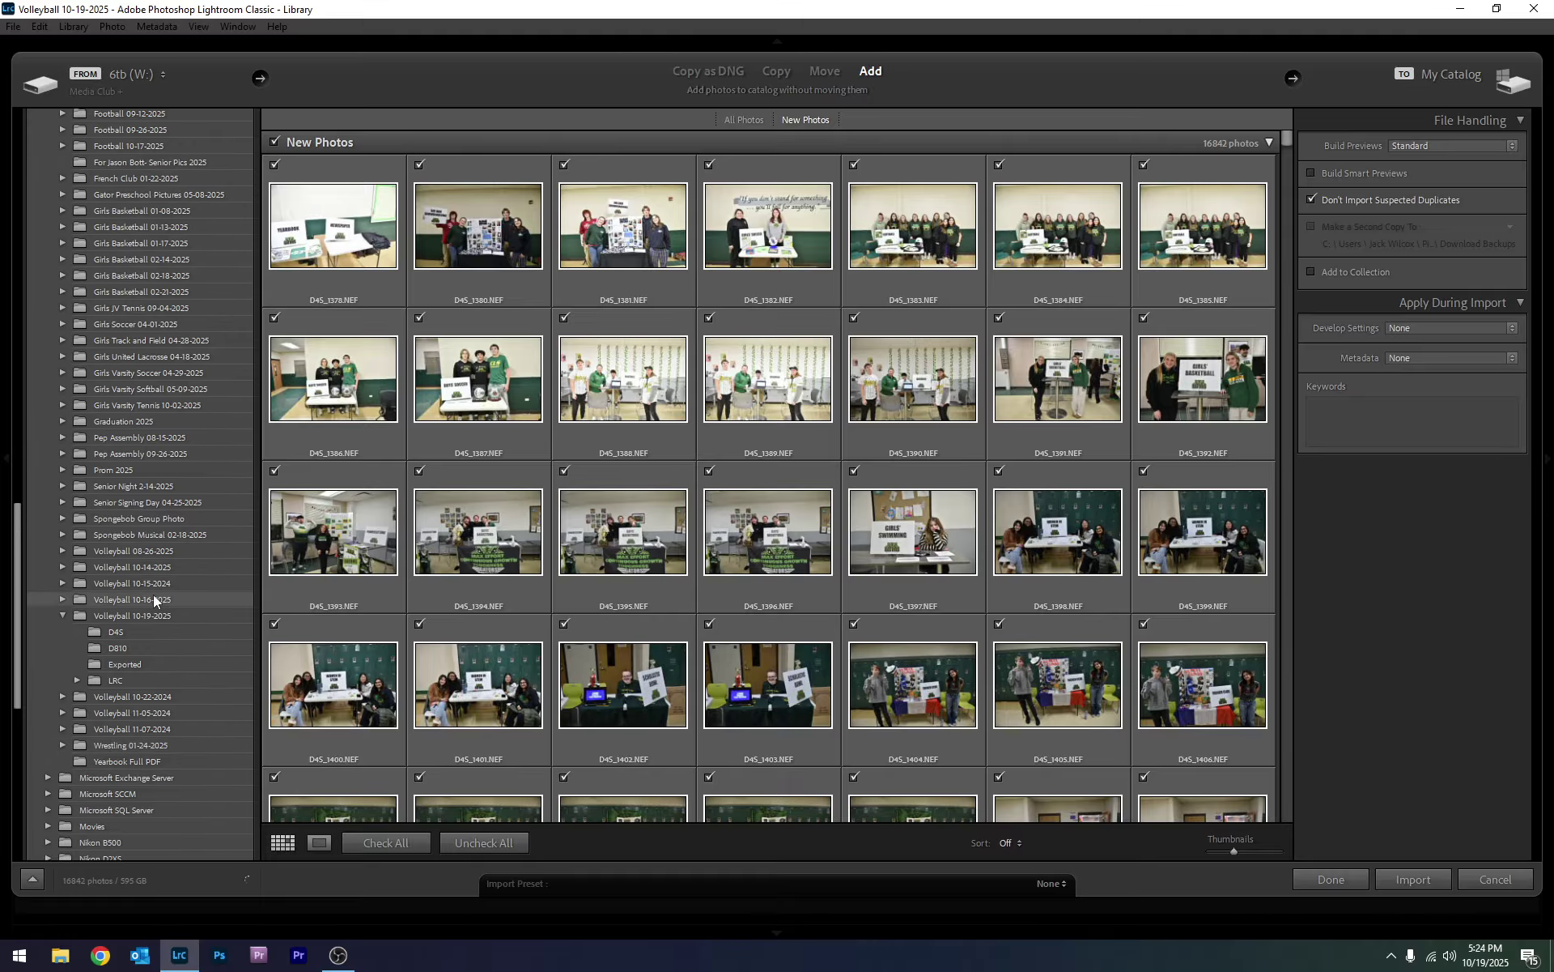
pyautogui.click(129, 616)
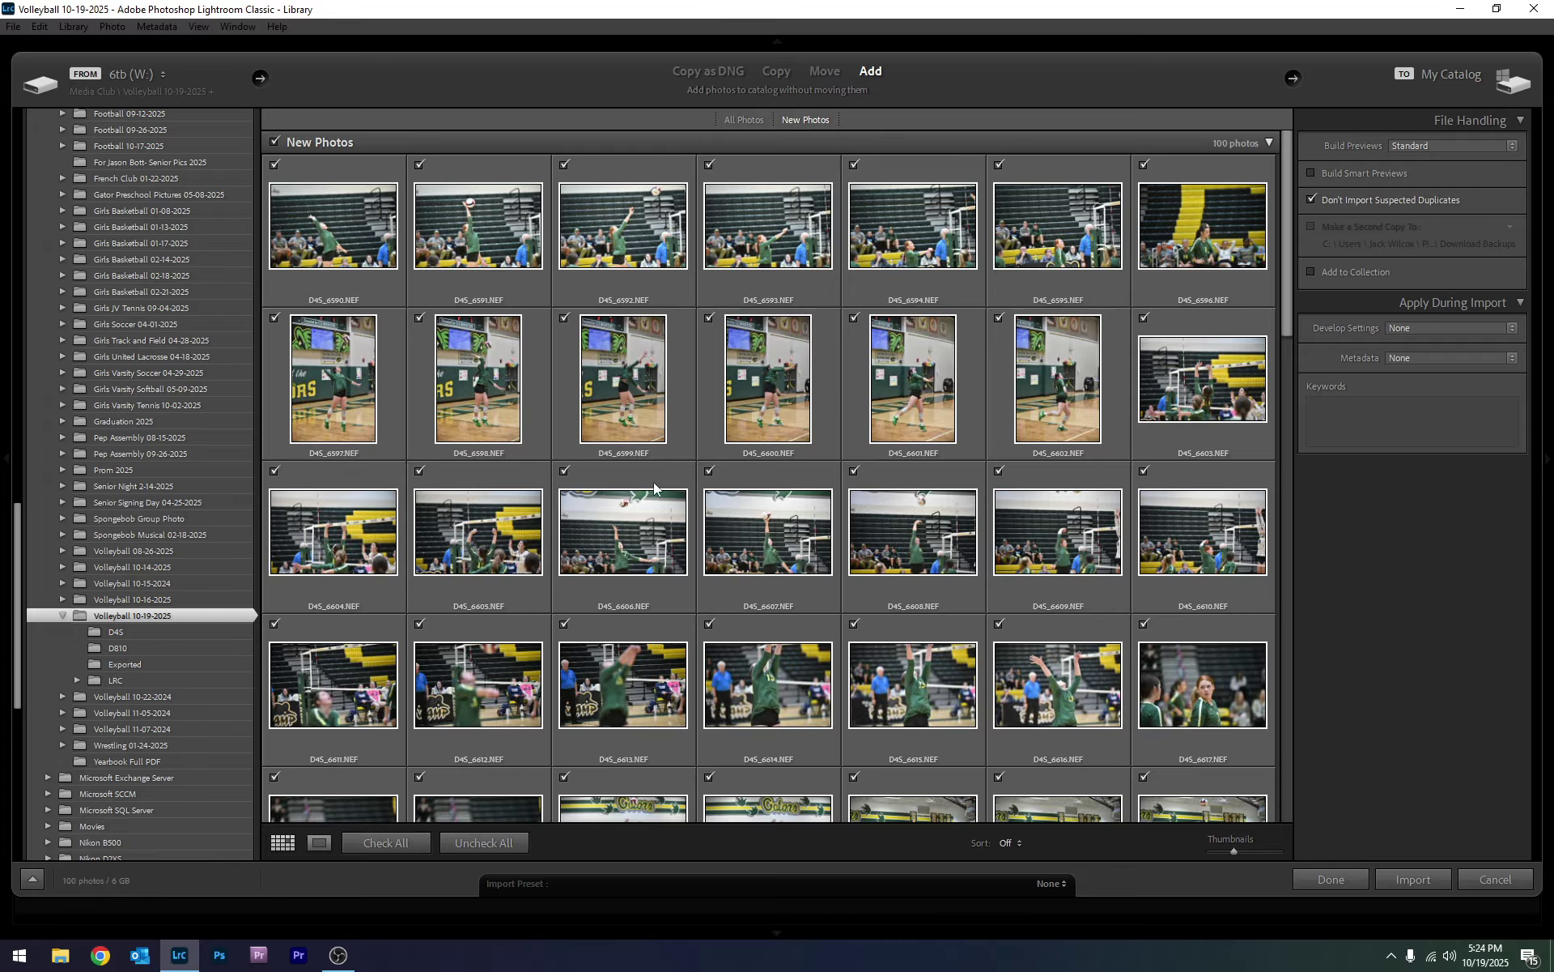
# - Look through the thumbnails of the new photos found in the Volleyball 10-19-2025 folder
pyautogui.scroll(-15, 967, 378)
pyautogui.scroll(15, 964, 384)
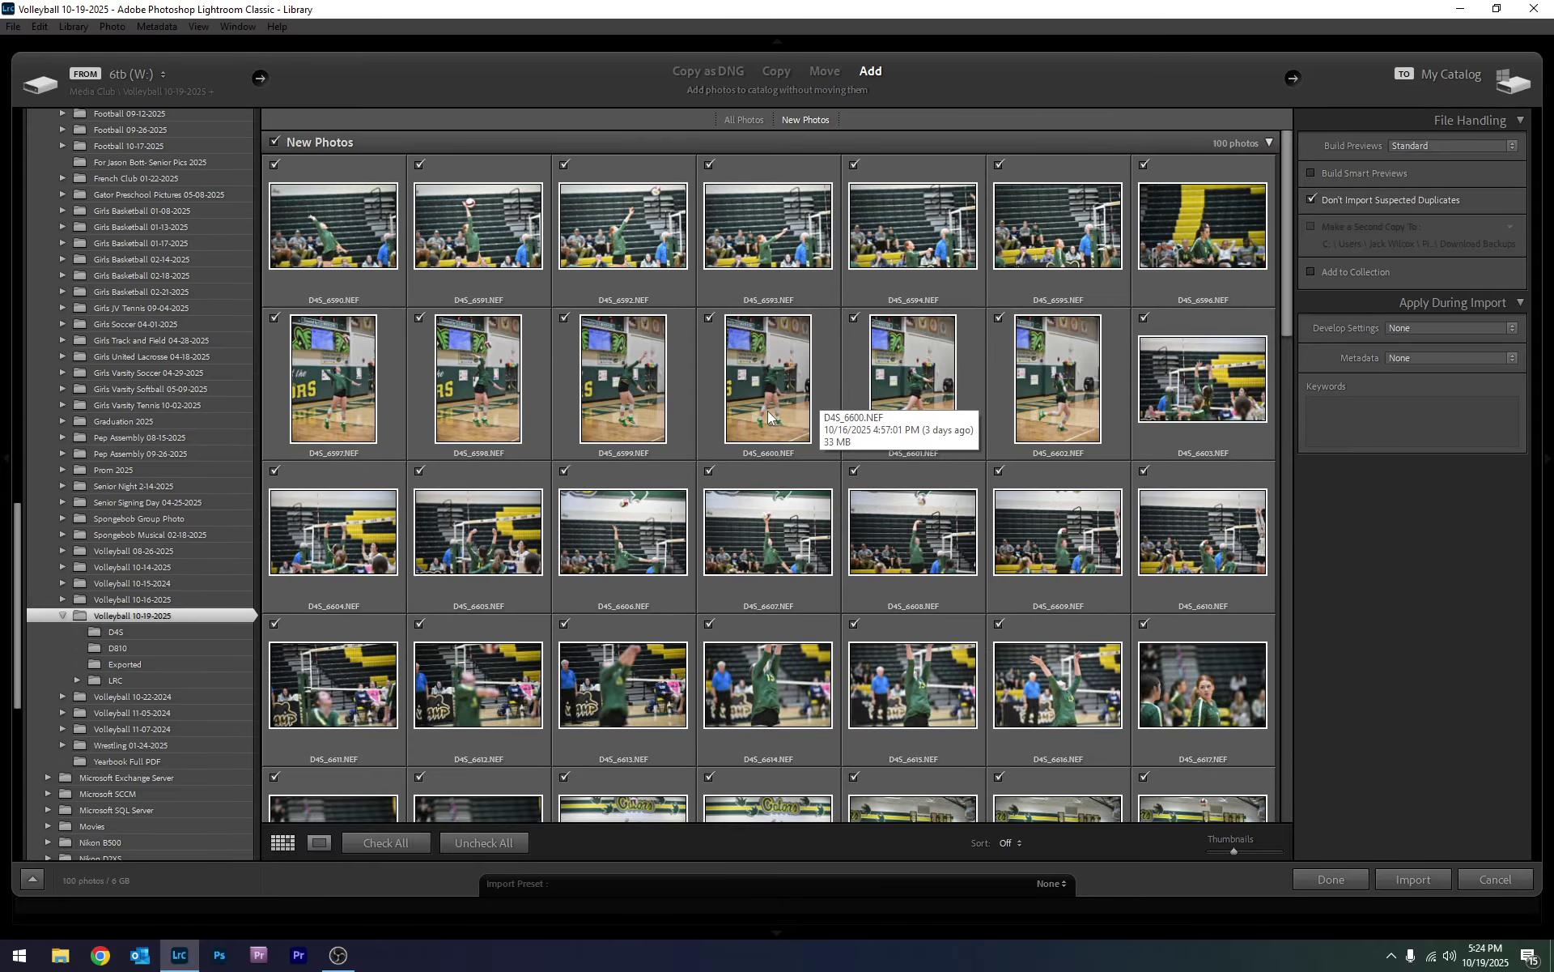
pyautogui.scroll(-10, 997, 391)
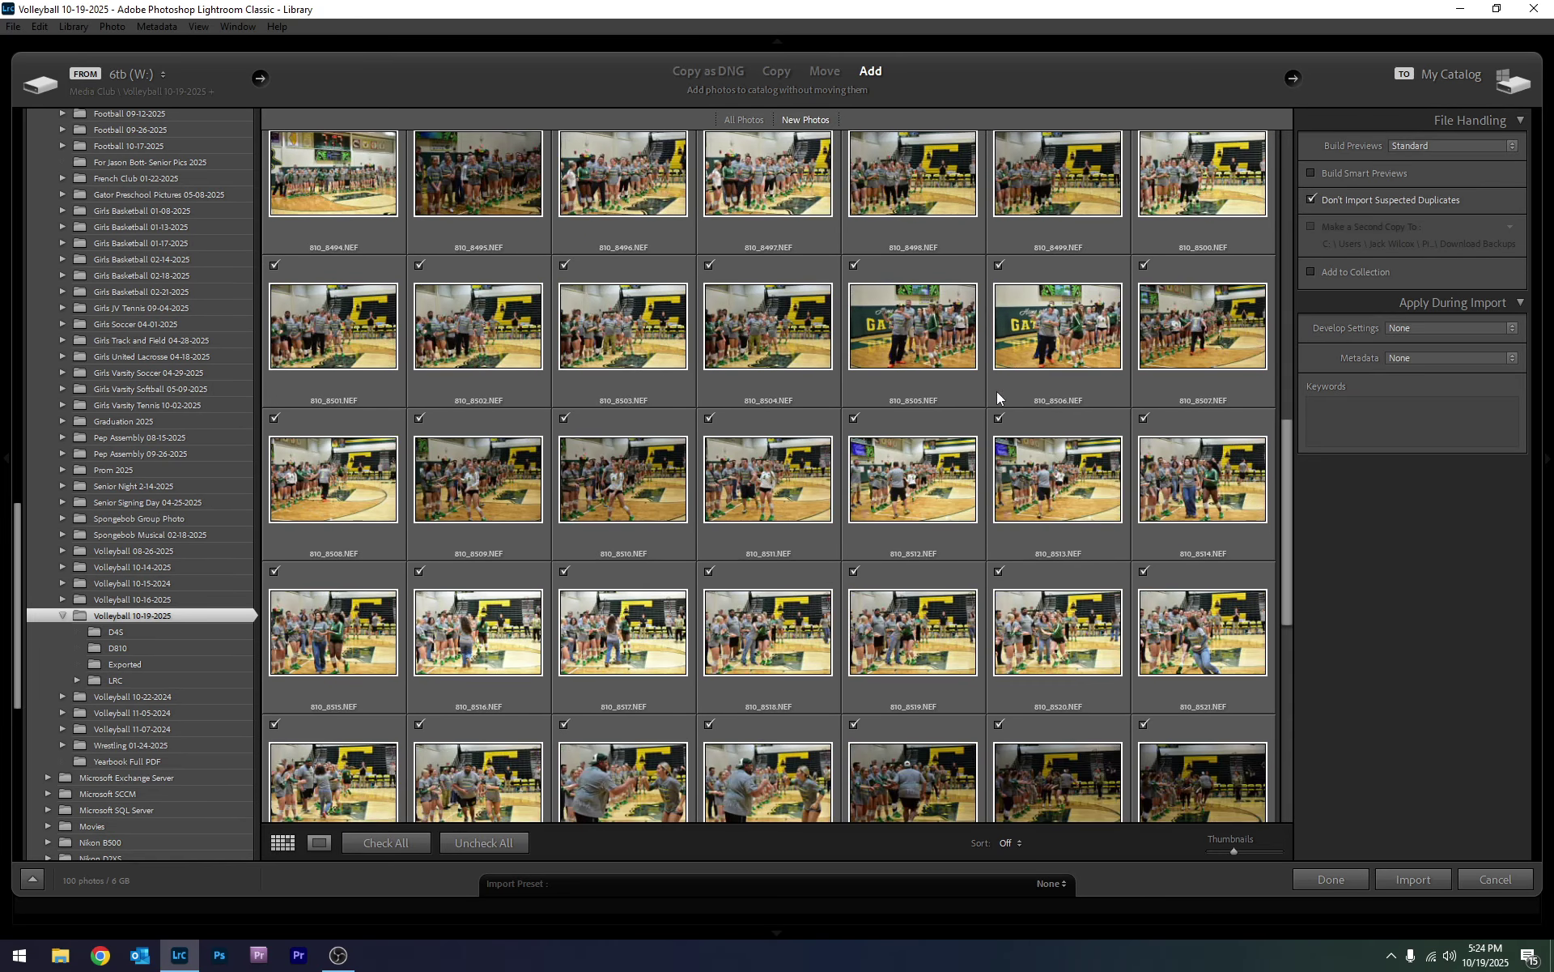
pyautogui.scroll(10, 997, 391)
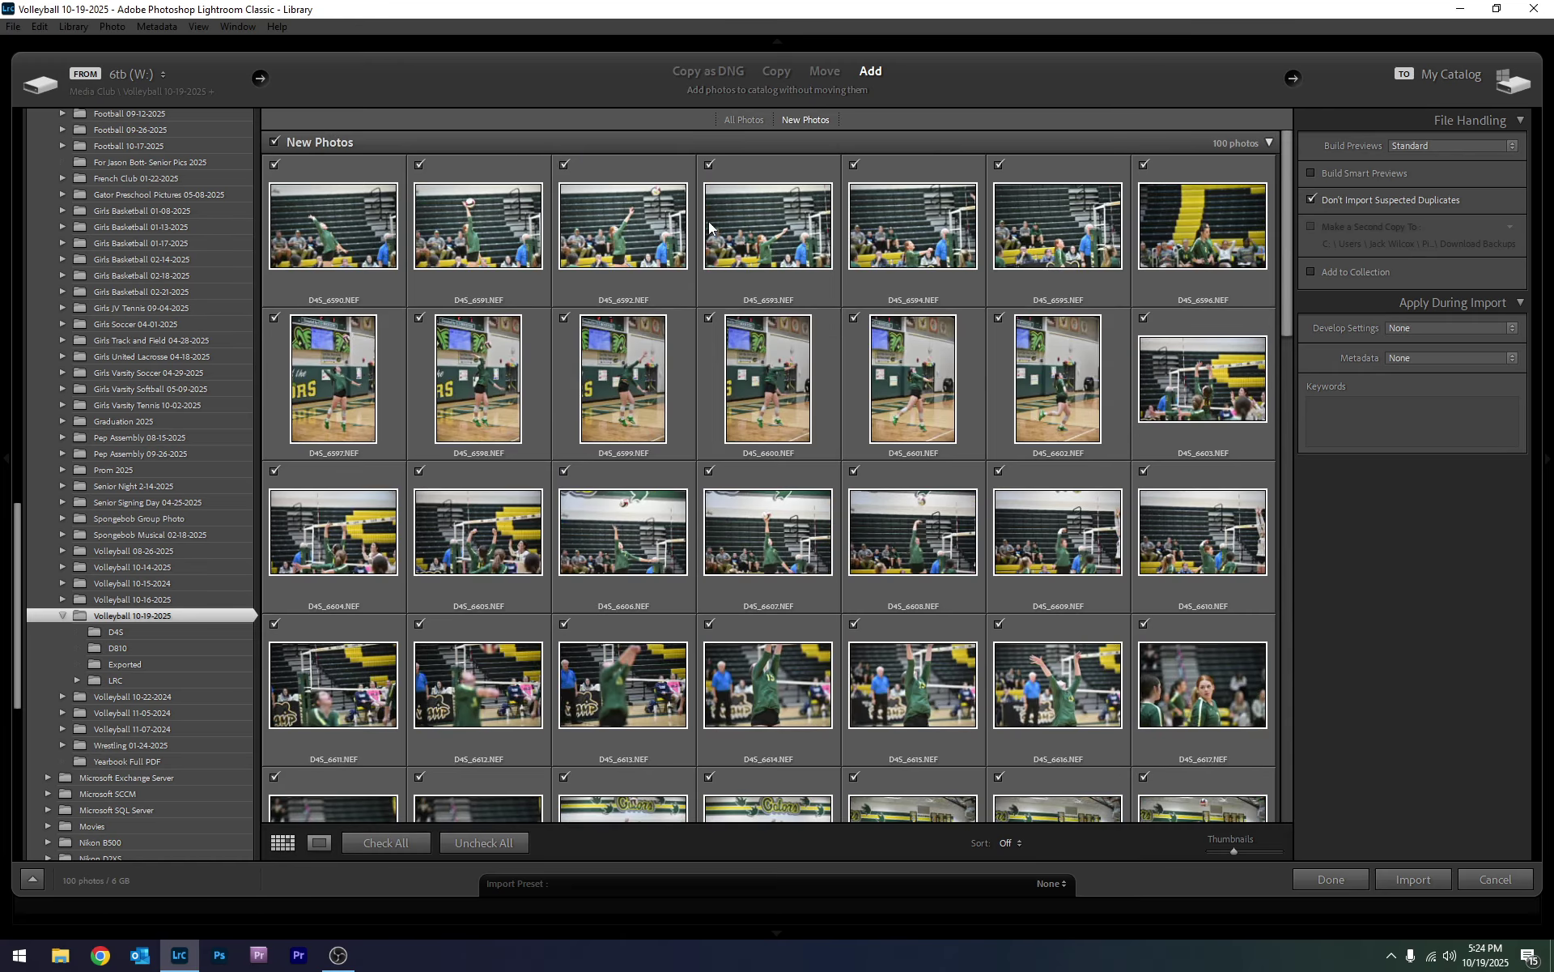
pyautogui.scroll(-10, 682, 429)
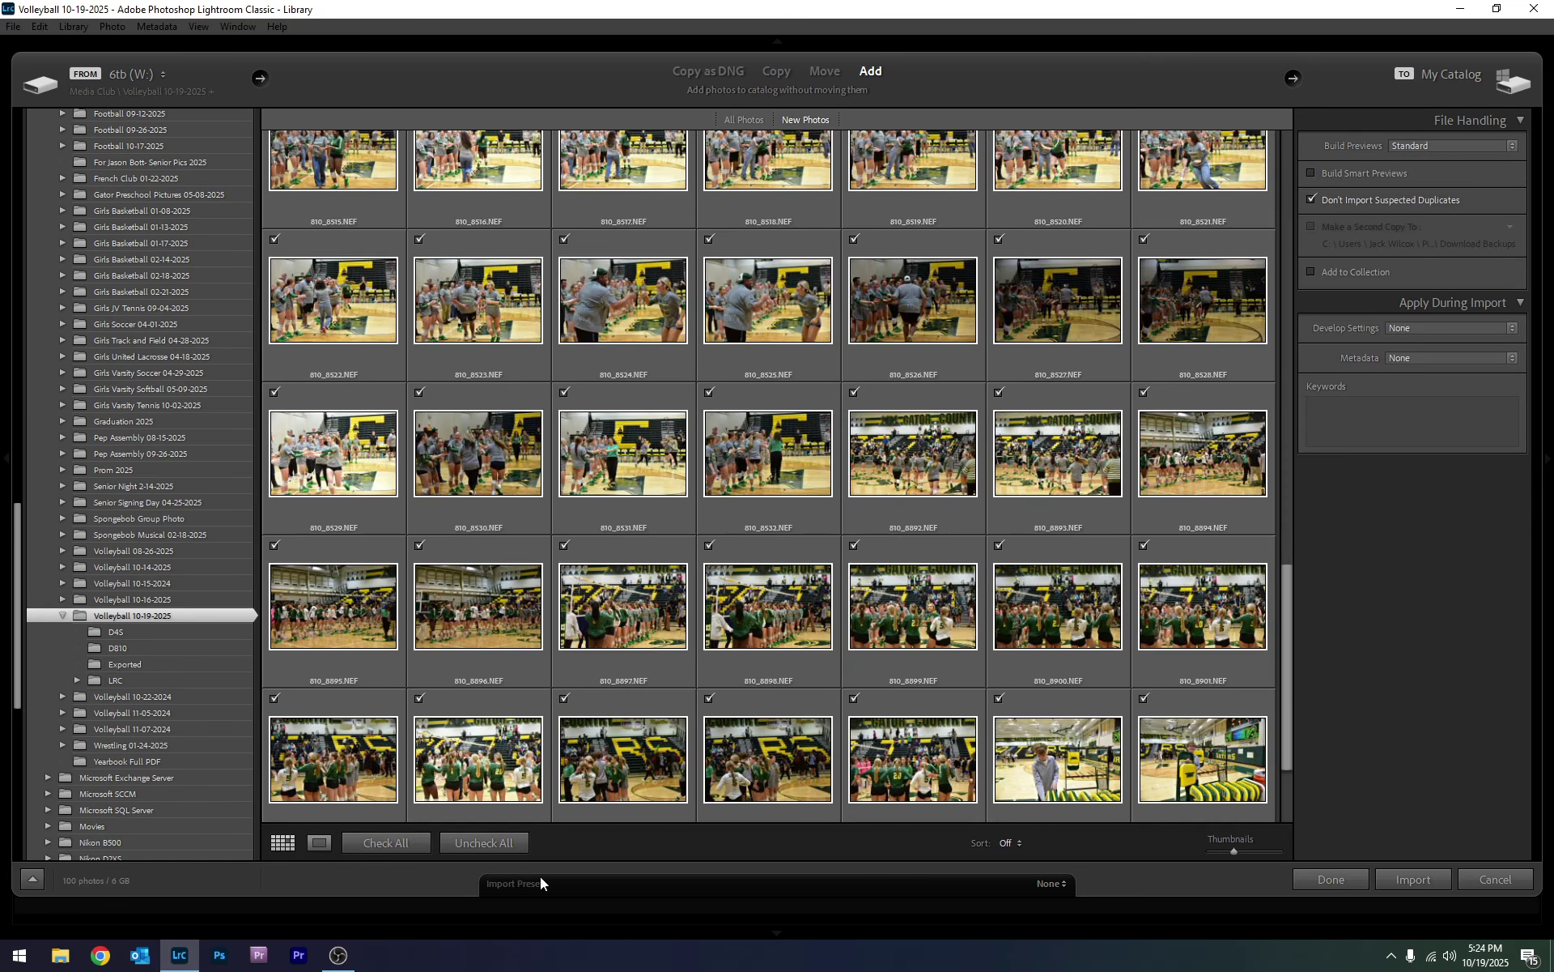
pyautogui.scroll(10, 542, 683)
# - Uncheck and recheck all the new photos, import them in Add mode, and view the import progress
pyautogui.click(416, 848)
pyautogui.click(472, 841)
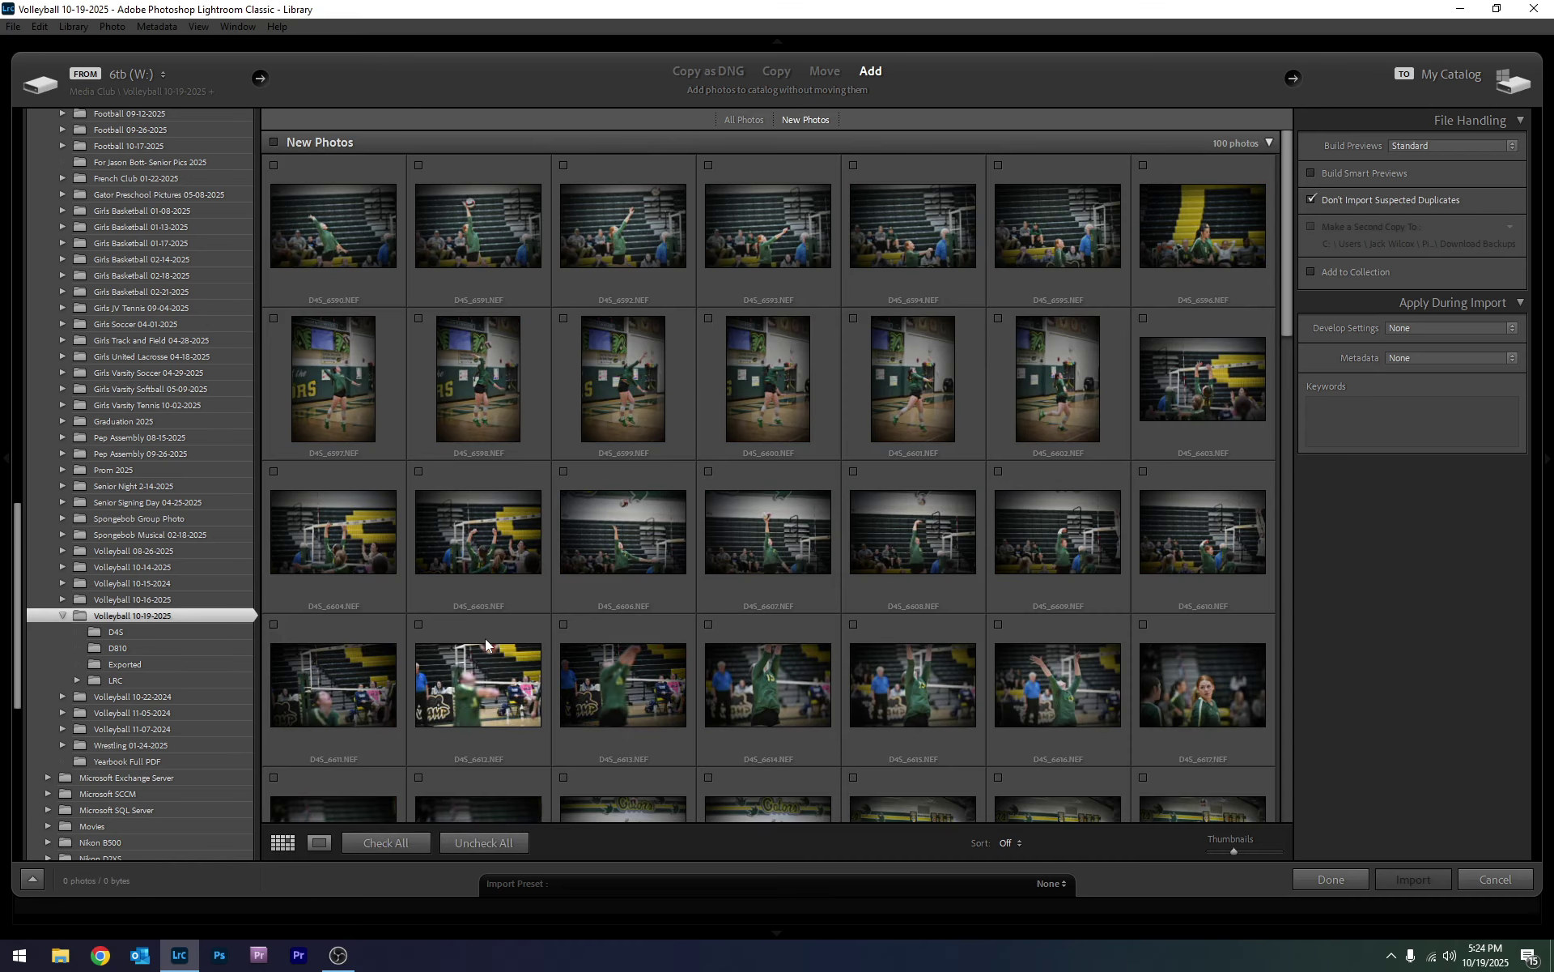
pyautogui.click(387, 842)
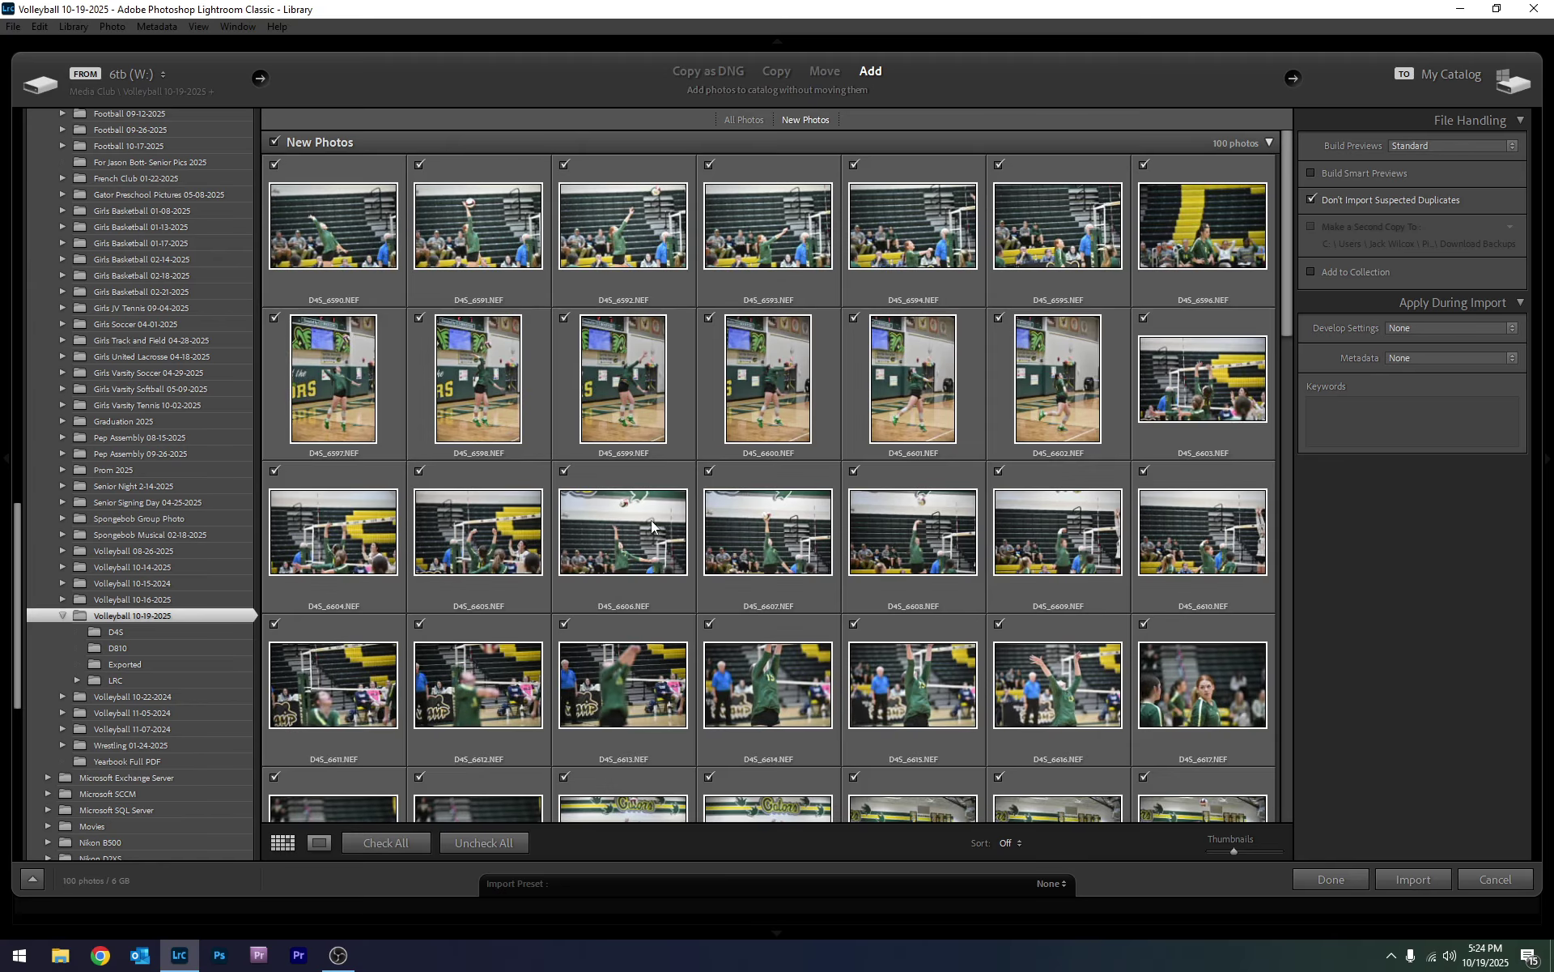
pyautogui.scroll(-15, 687, 385)
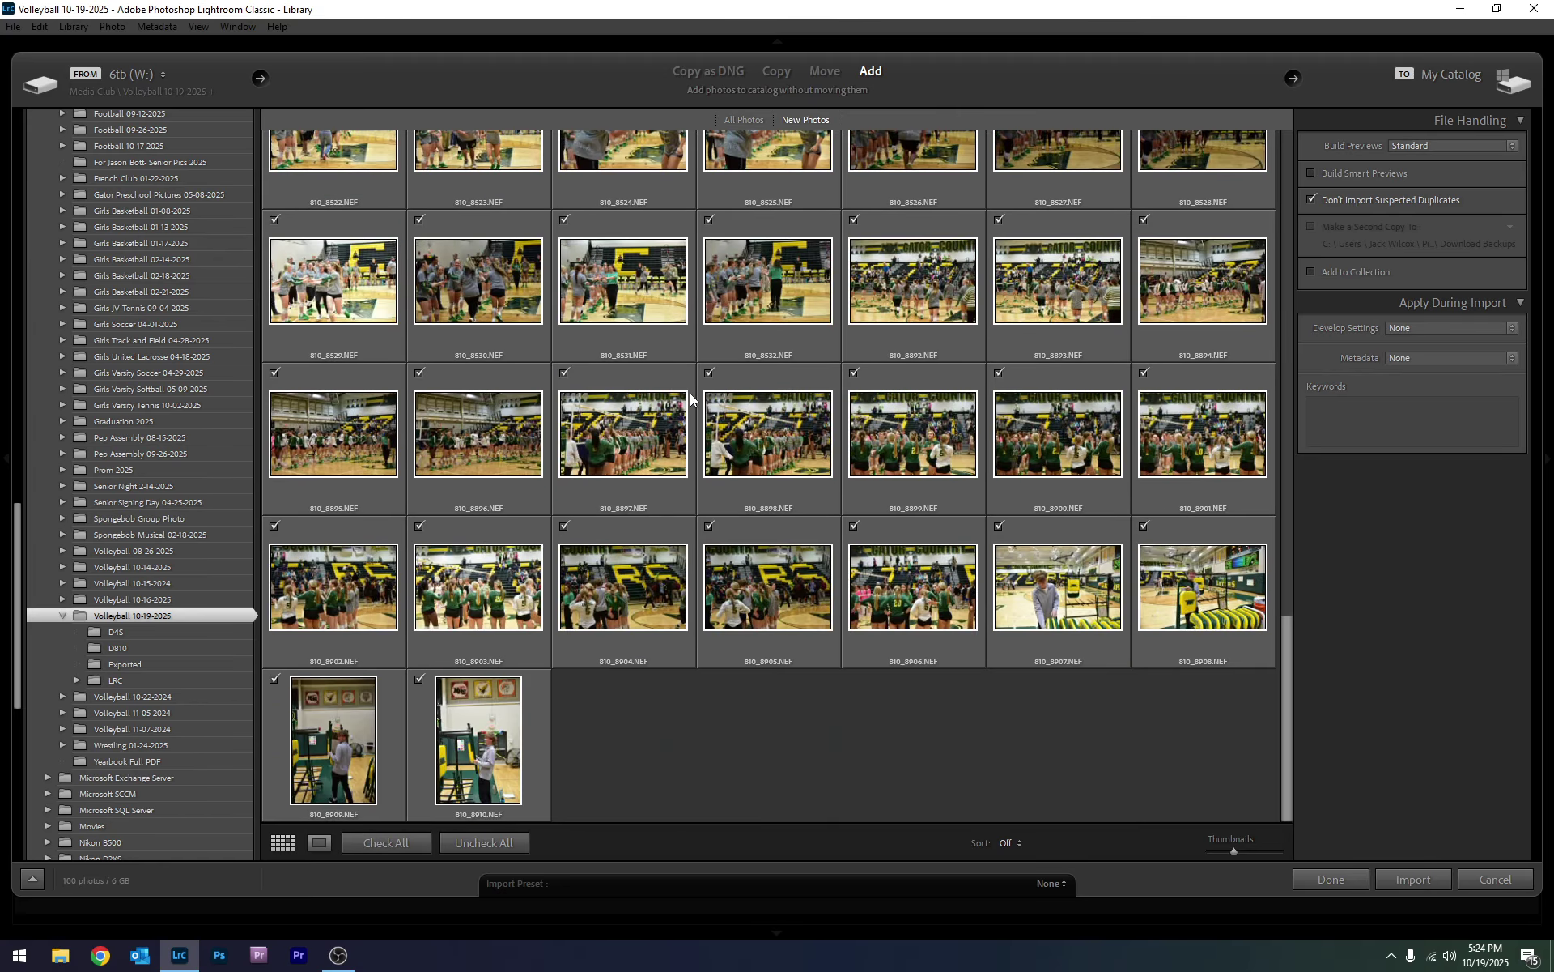
pyautogui.scroll(15, 690, 392)
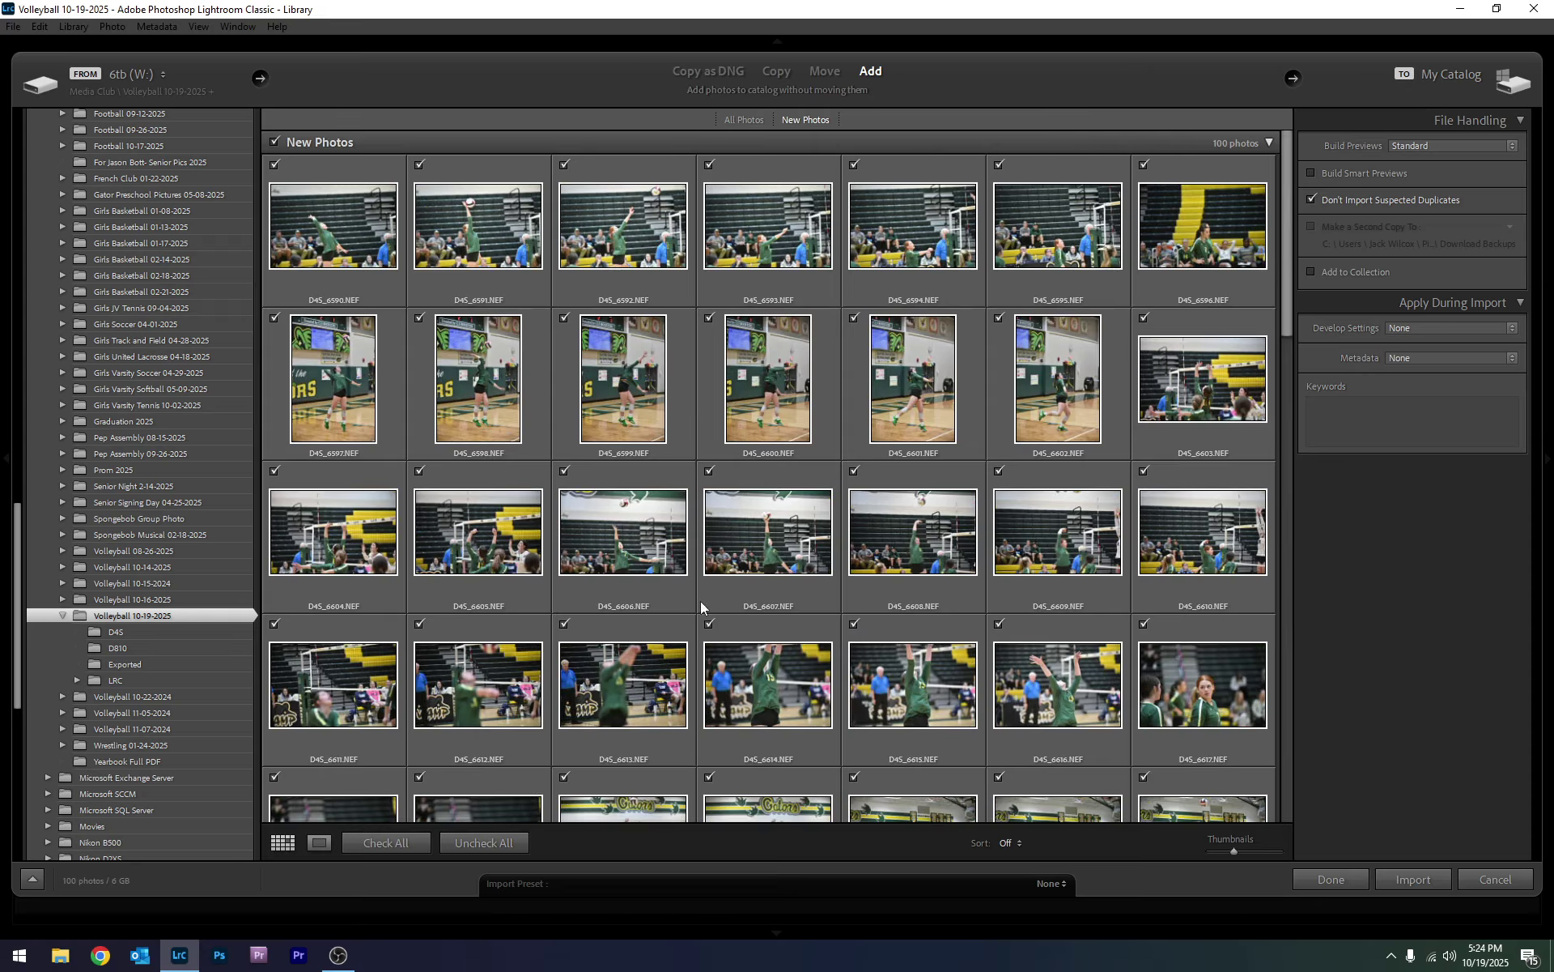
pyautogui.click(1414, 880)
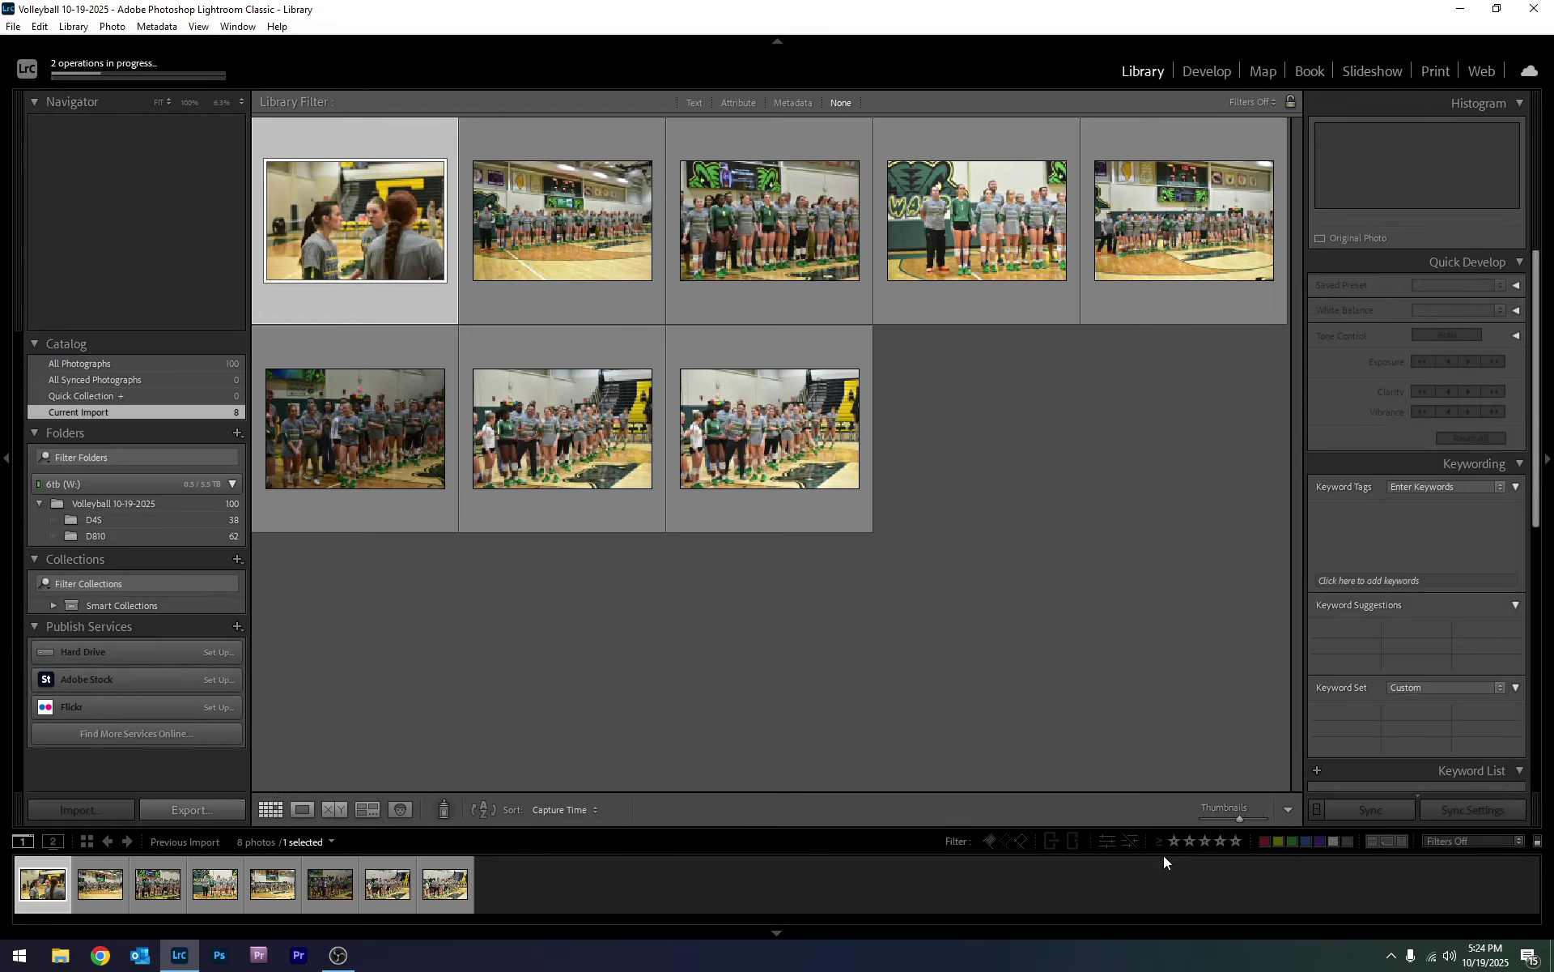
pyautogui.click(82, 69)
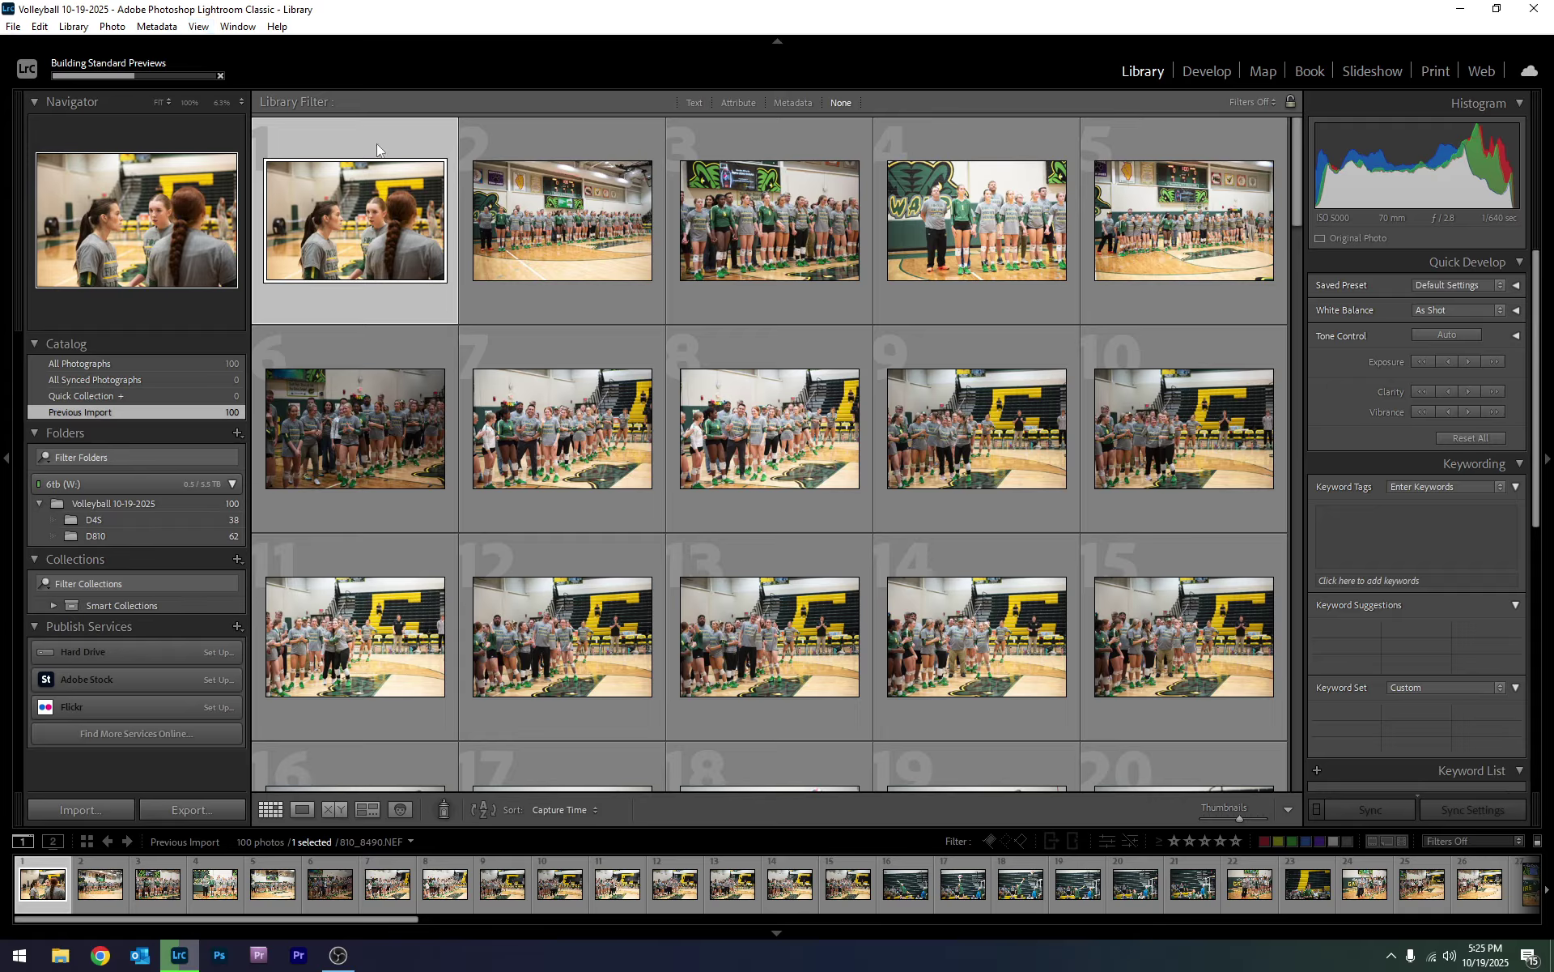
# - Browse the thumbnail grid of the imported volleyball photos from the first to the last and back
pyautogui.scroll(-15, 798, 372)
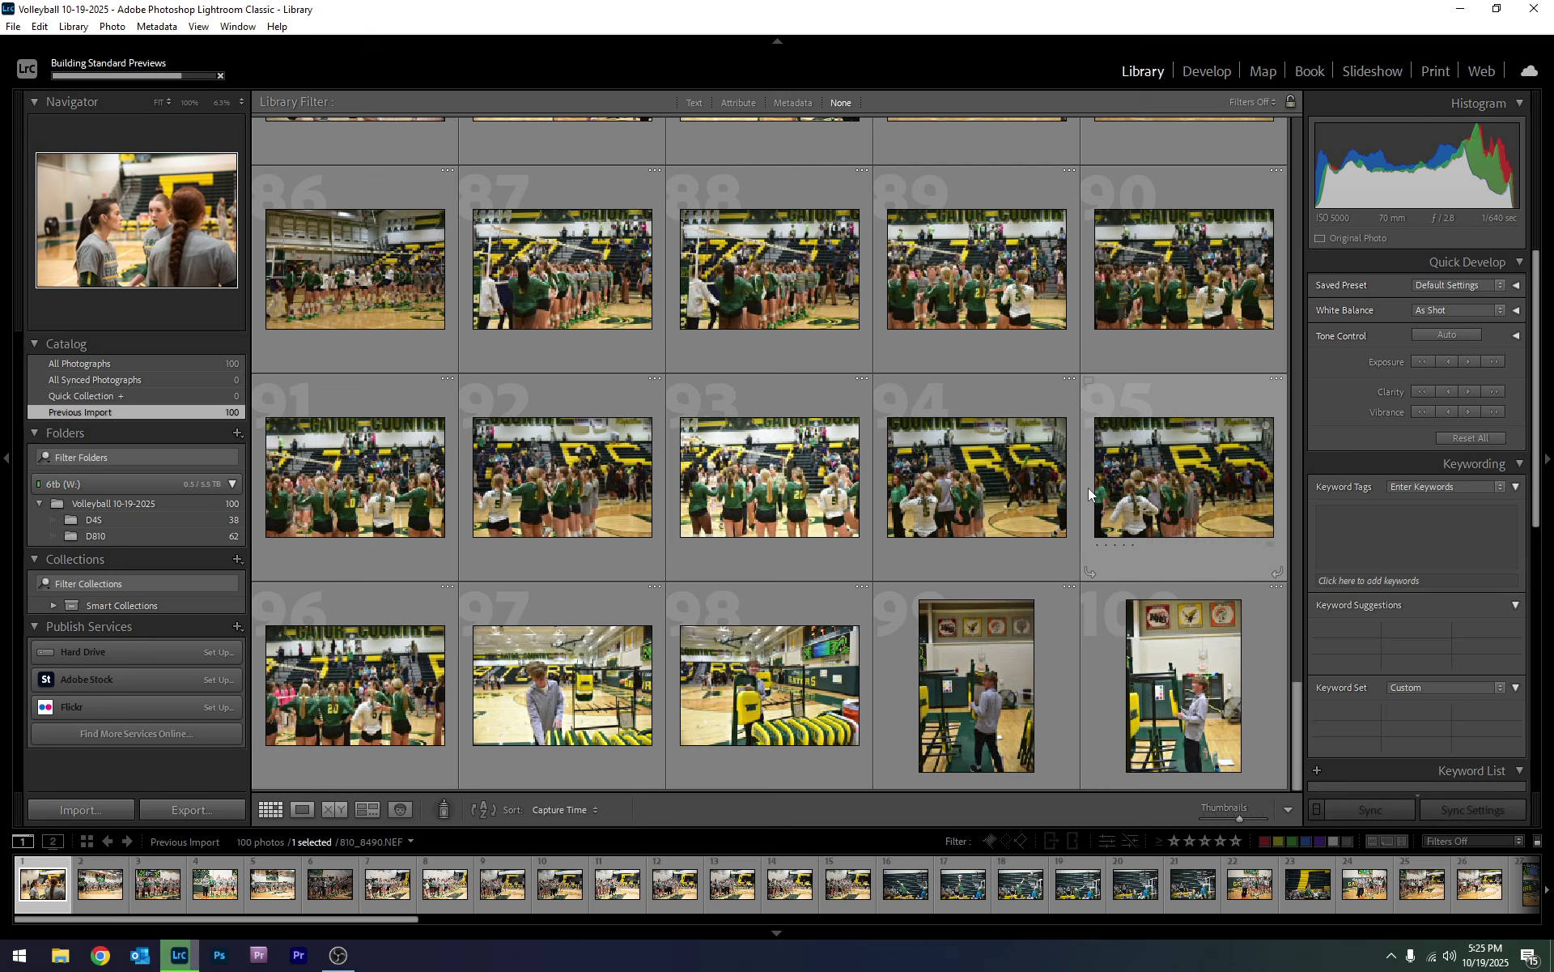
pyautogui.scroll(10, 1048, 492)
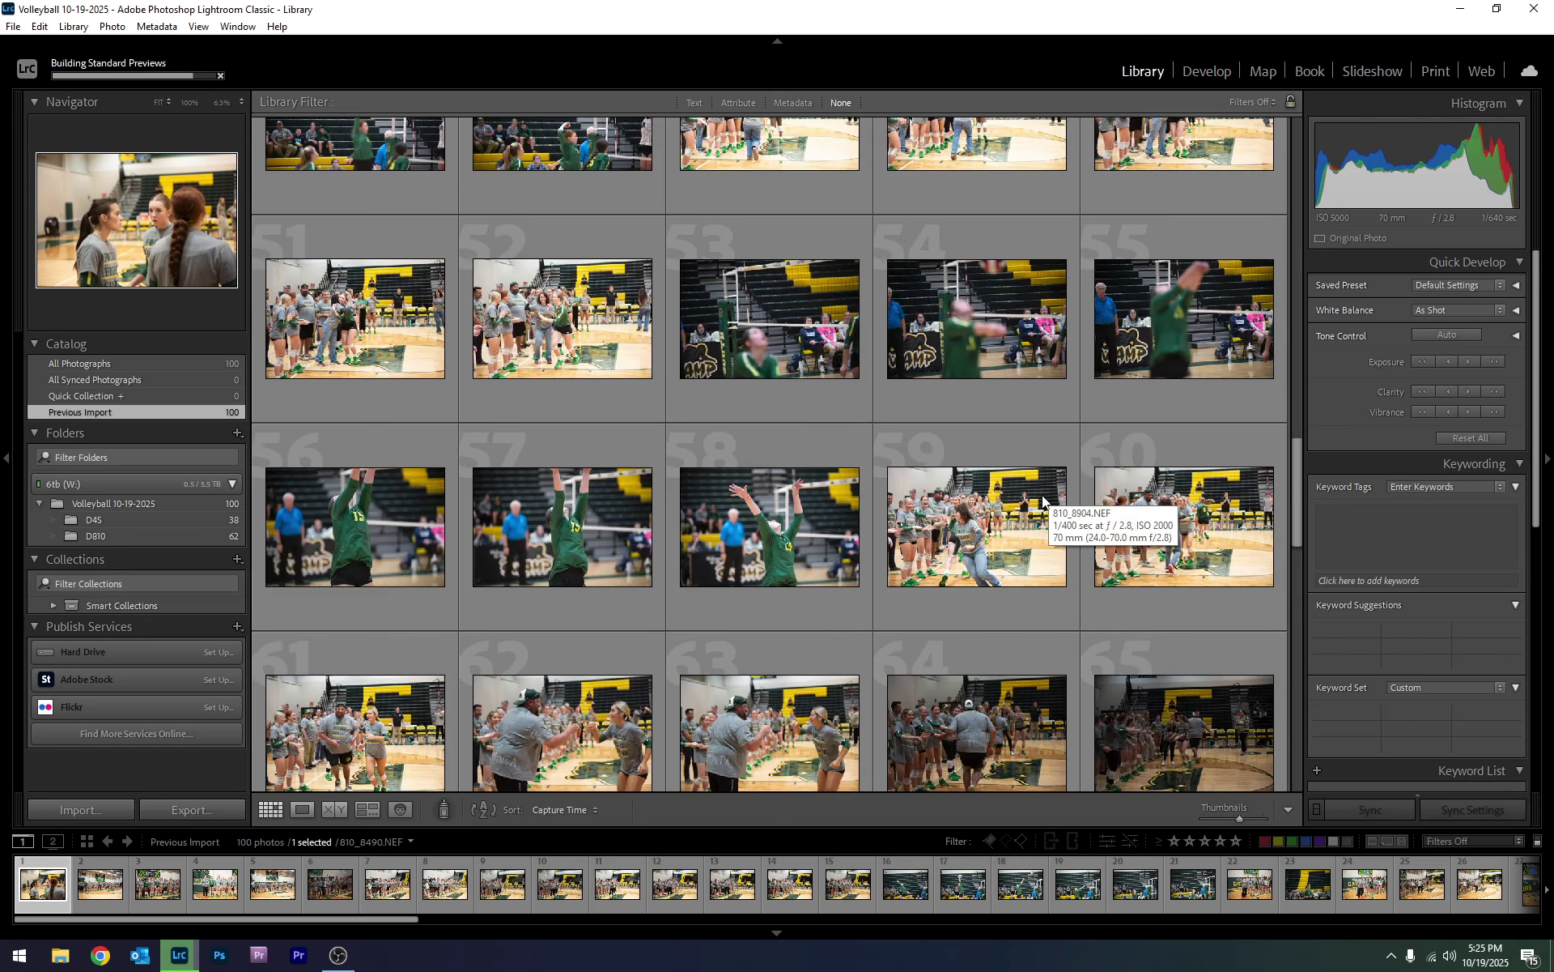
pyautogui.scroll(4, 1028, 495)
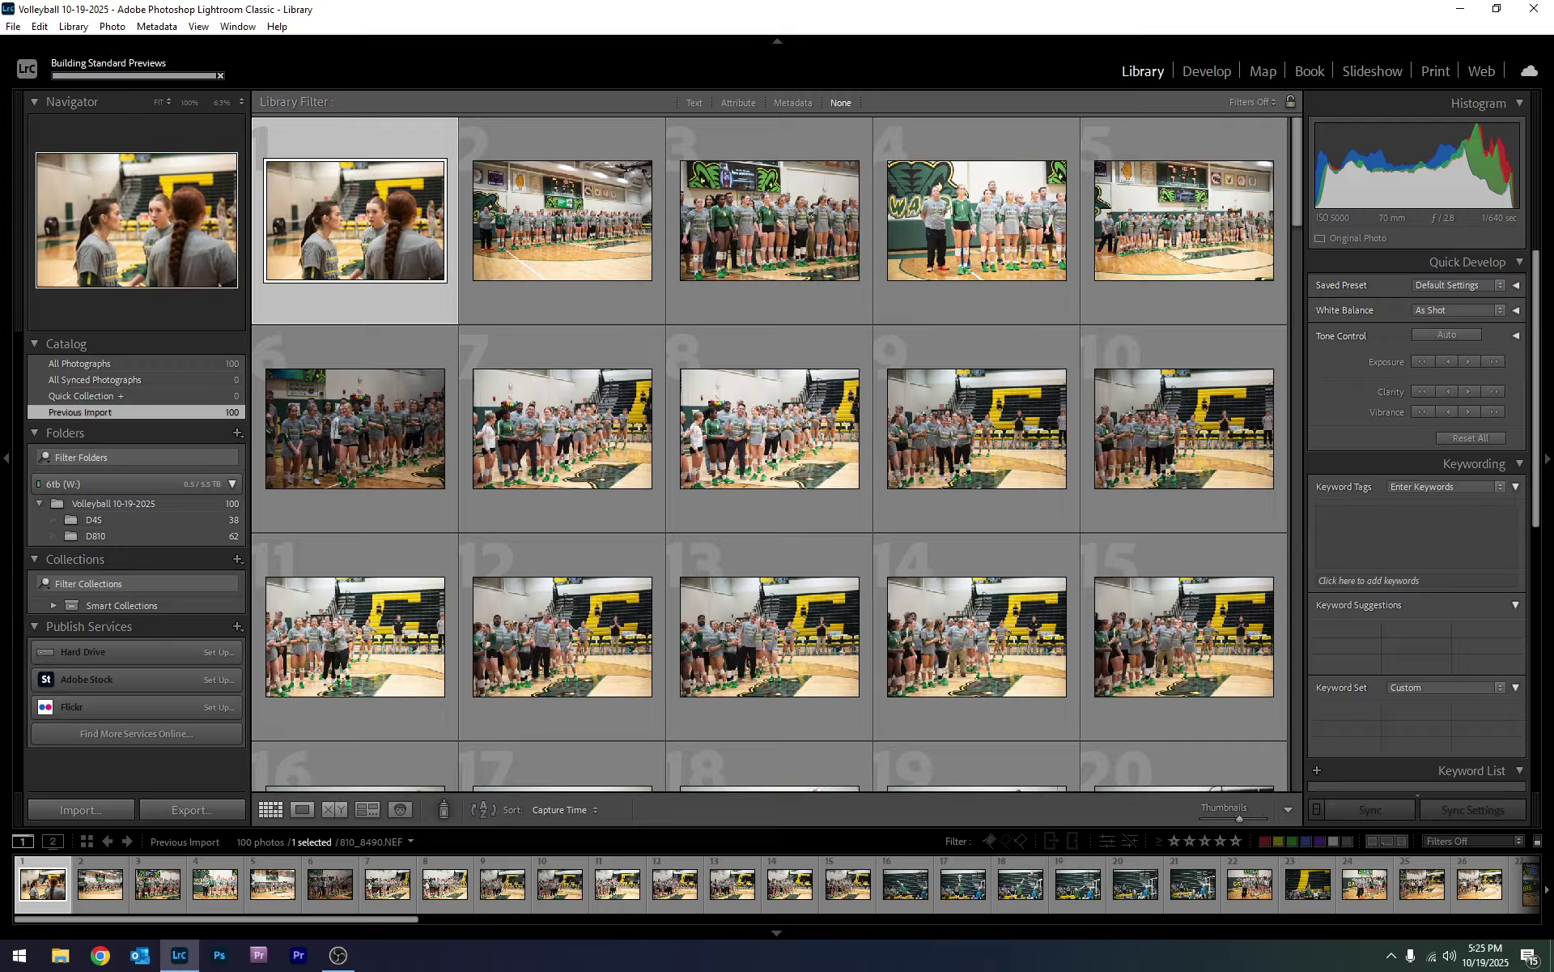
pyautogui.hotkey('alt', 'Tab')
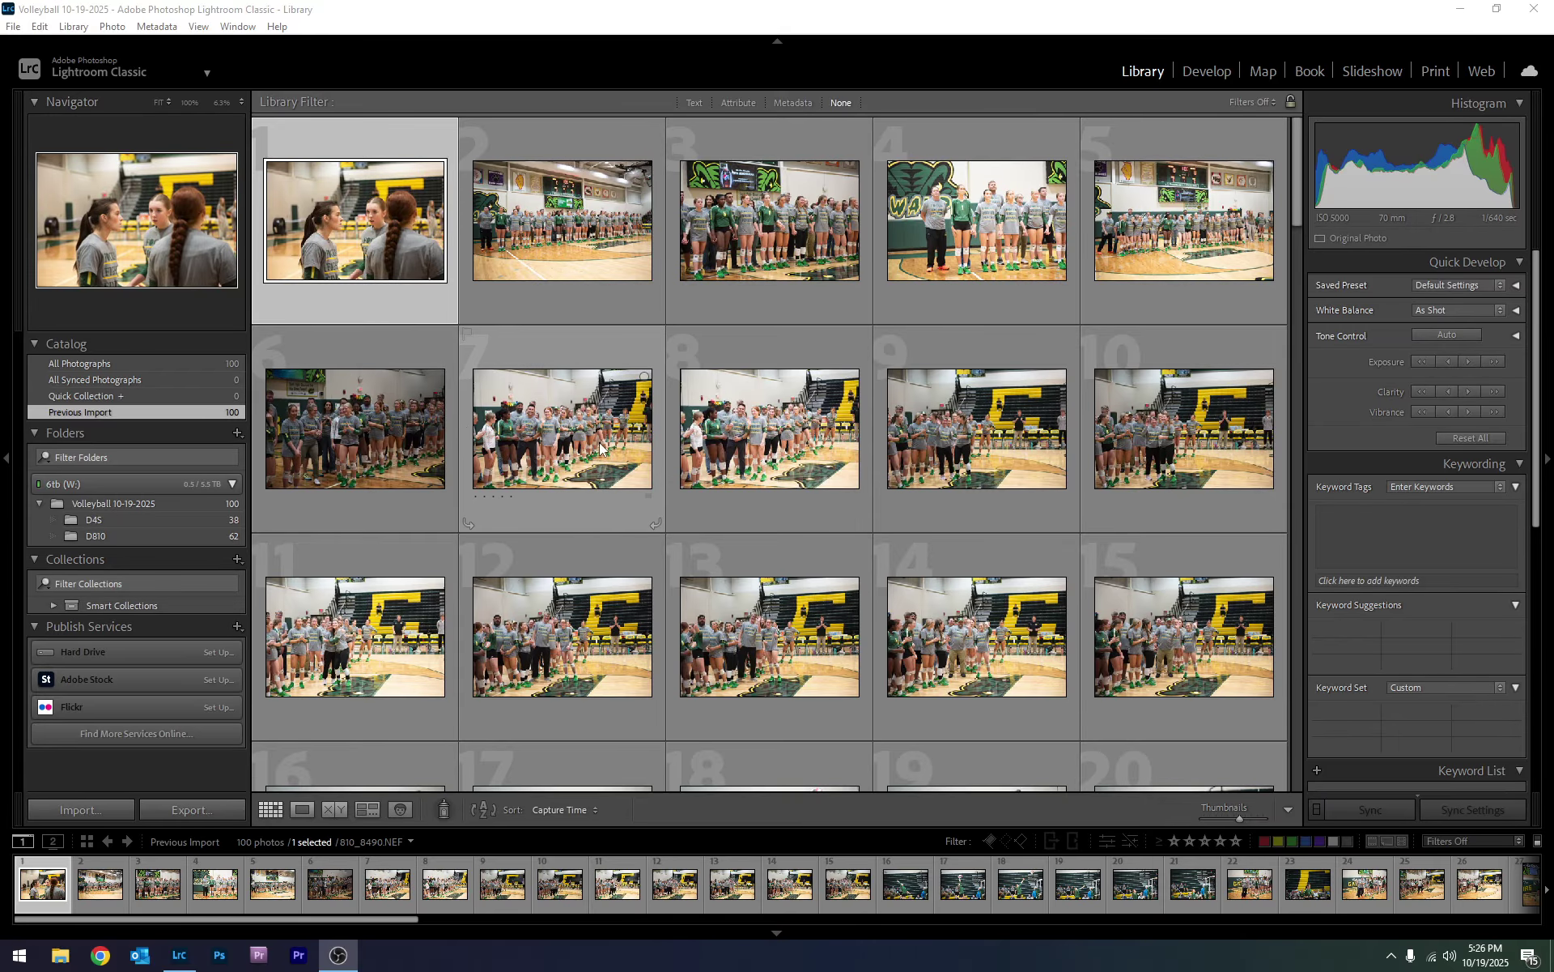
pyautogui.scroll(-5, 765, 371)
pyautogui.scroll(5, 764, 356)
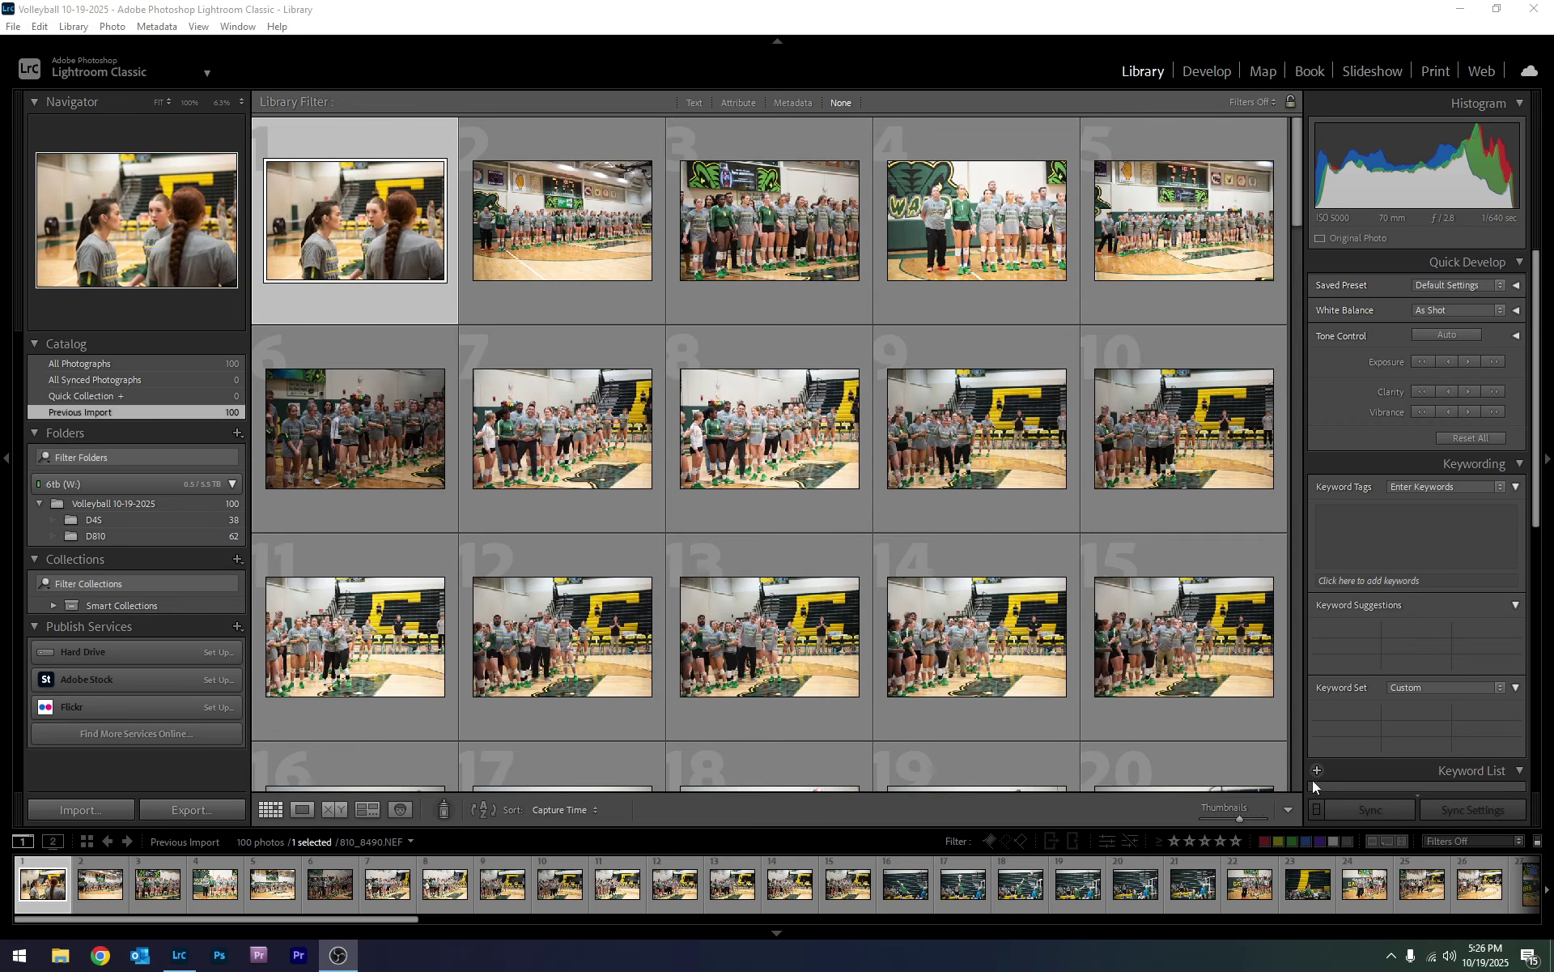
pyautogui.moveTo(1236, 823)
pyautogui.mouseDown()
pyautogui.moveTo(1218, 828)
pyautogui.moveTo(1265, 810)
pyautogui.moveTo(1234, 825)
pyautogui.mouseUp()
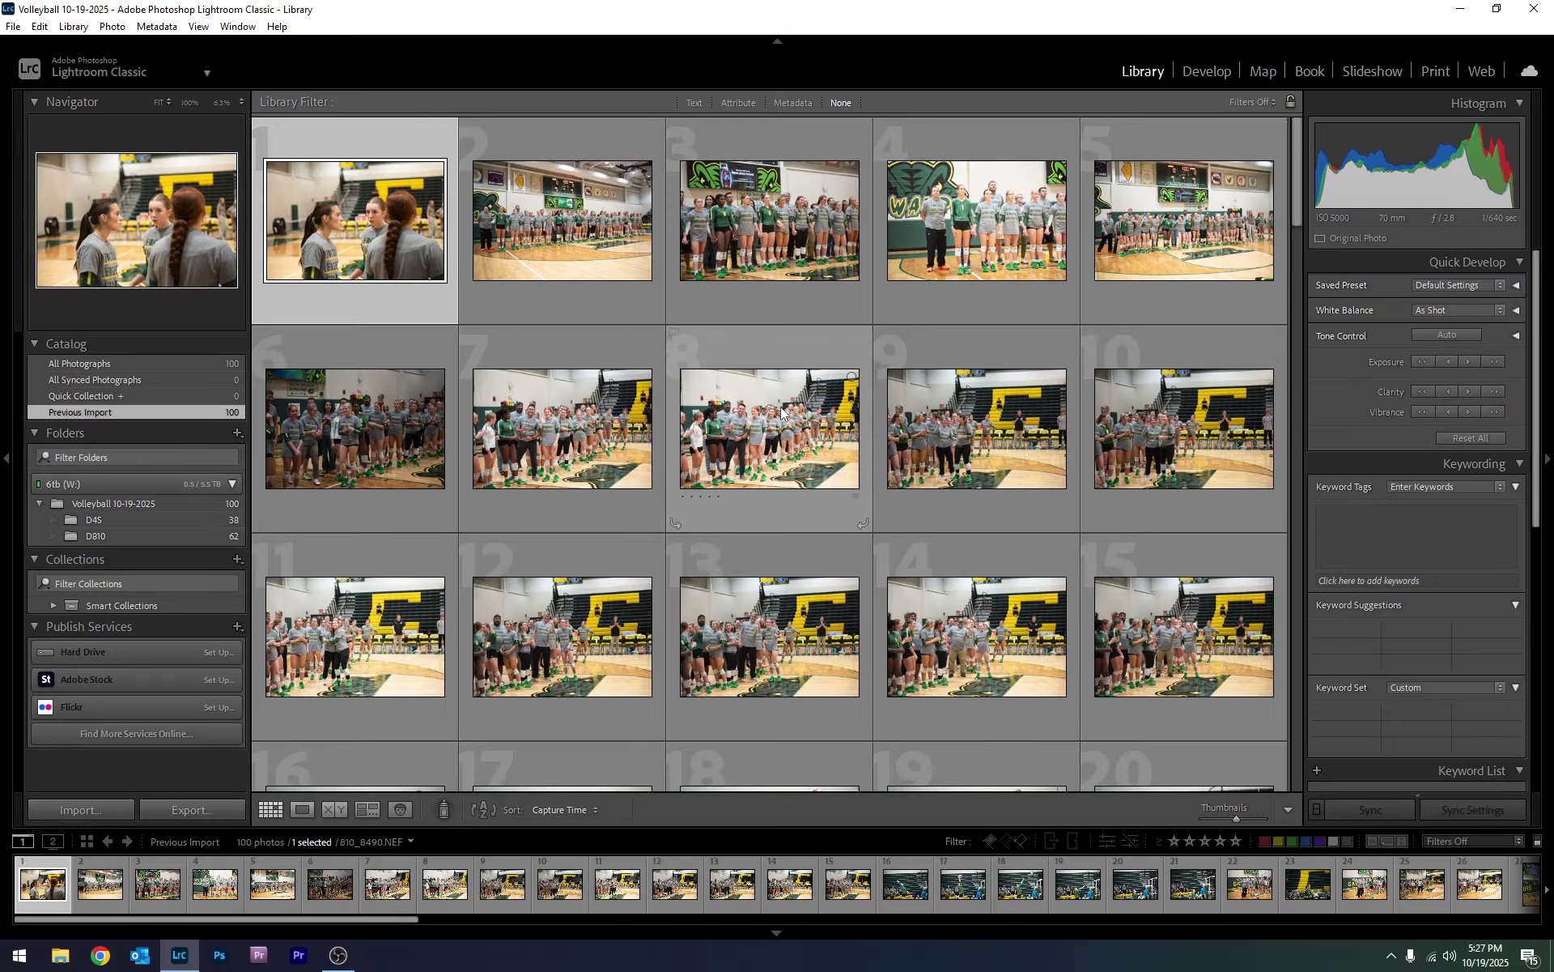
pyautogui.scroll(-10, 781, 411)
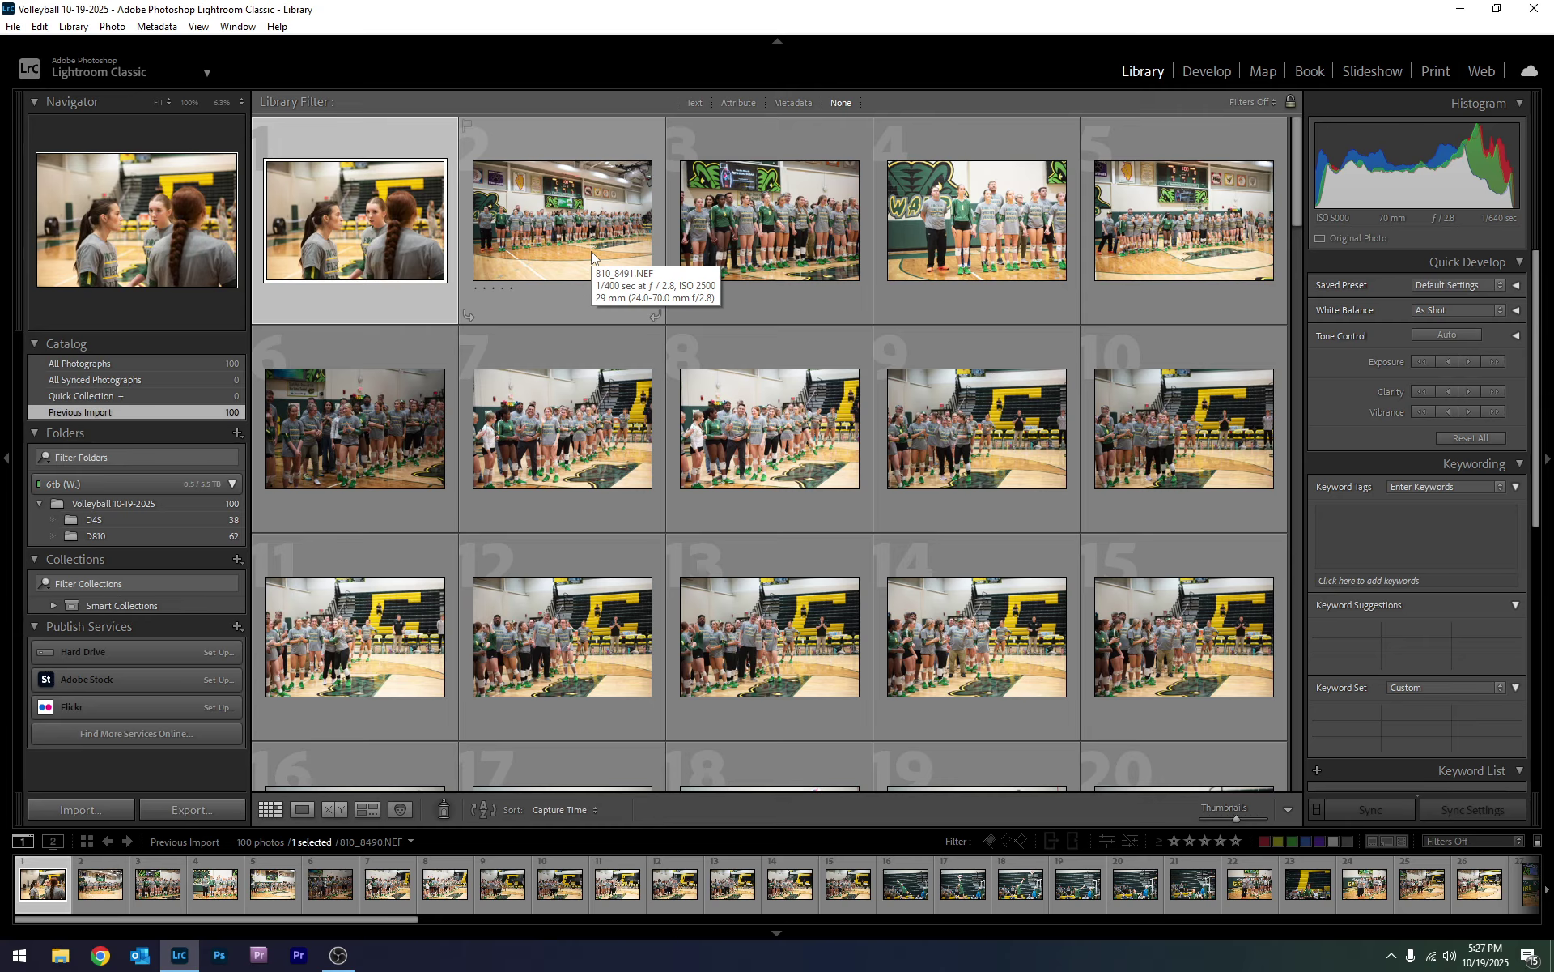
# - Open 810_8490.NEF in Loupe view and look through the filmstrip to its end and back
pyautogui.doubleClick(383, 223)
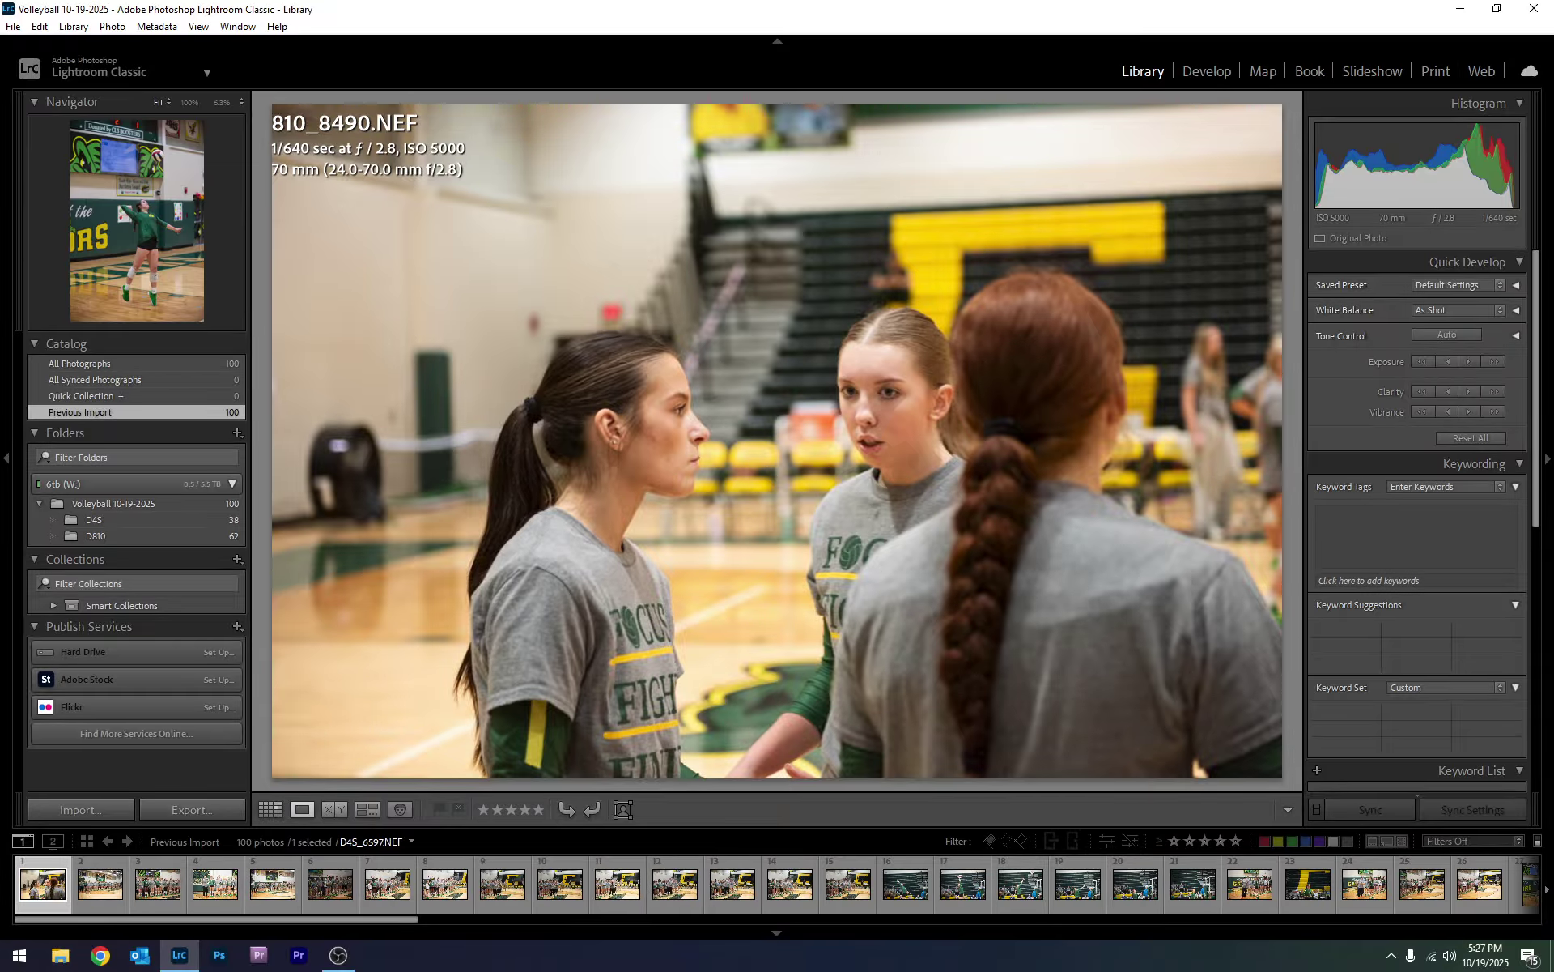
pyautogui.moveTo(355, 912)
pyautogui.mouseDown()
pyautogui.moveTo(1096, 945)
pyautogui.moveTo(336, 931)
pyautogui.mouseUp()
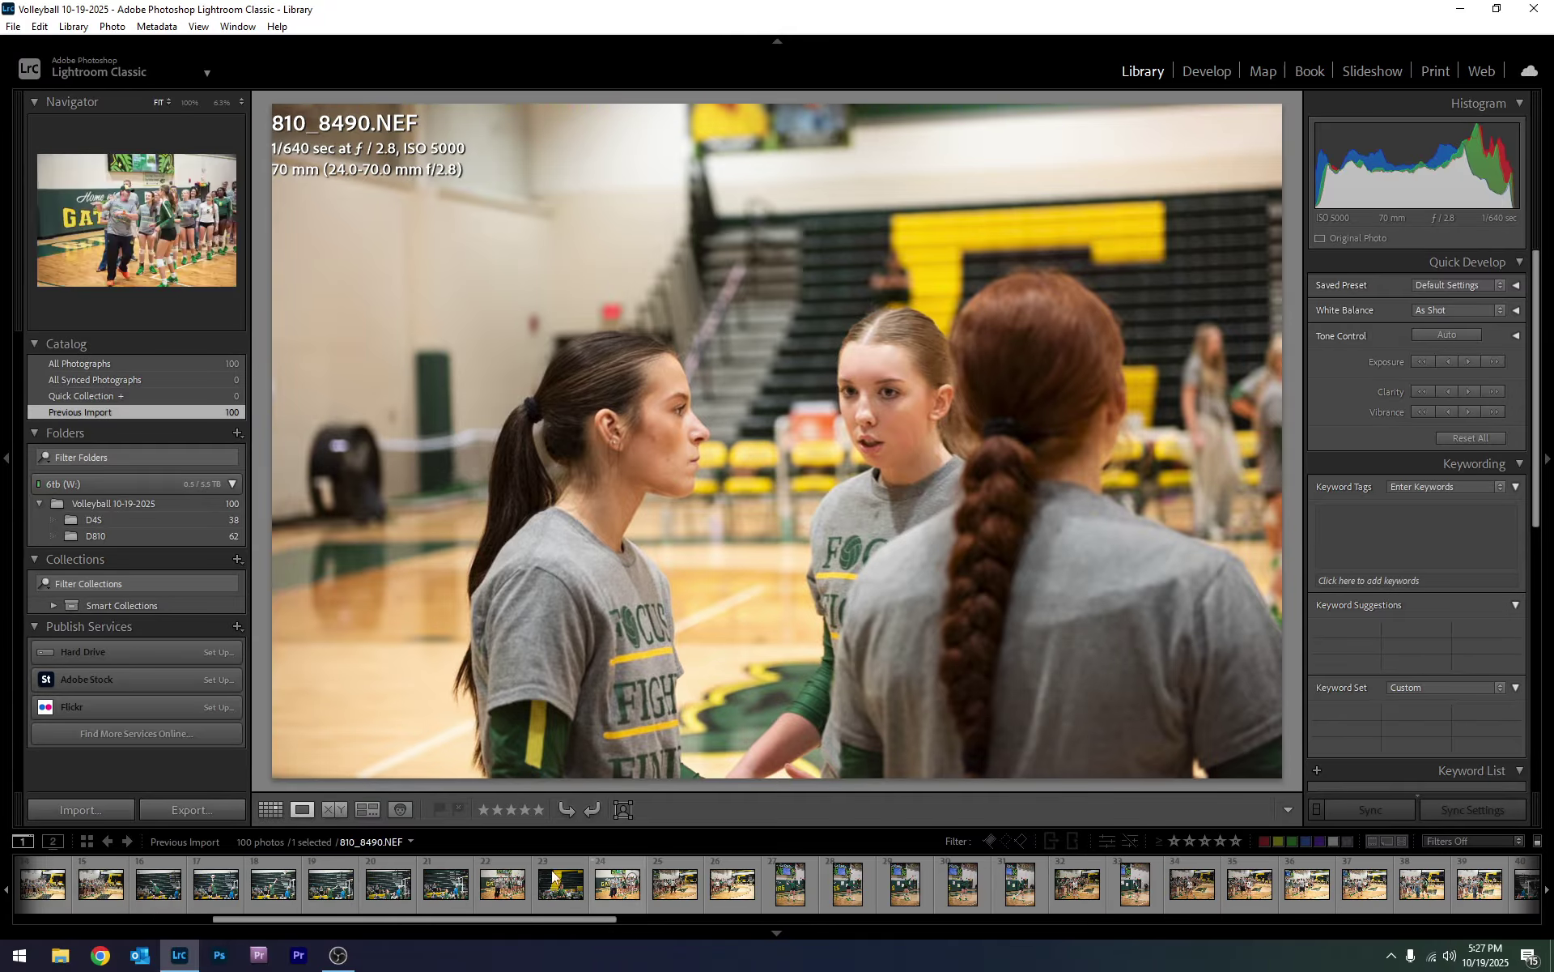
pyautogui.click(737, 918)
pyautogui.scroll(-5, 740, 887)
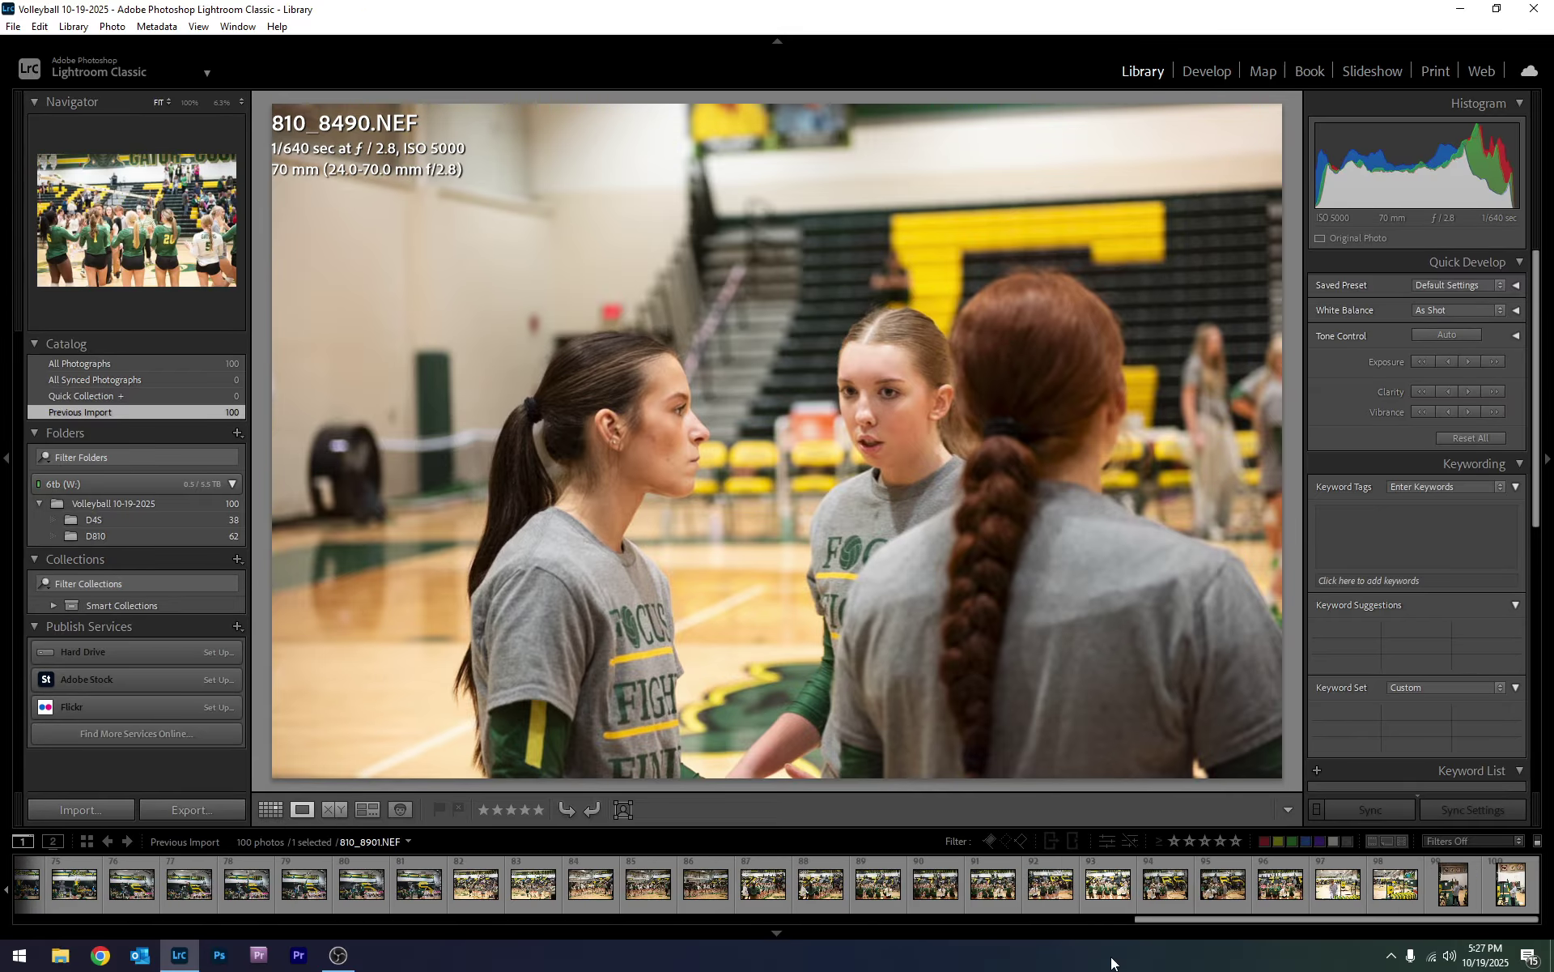
pyautogui.scroll(9, 1158, 907)
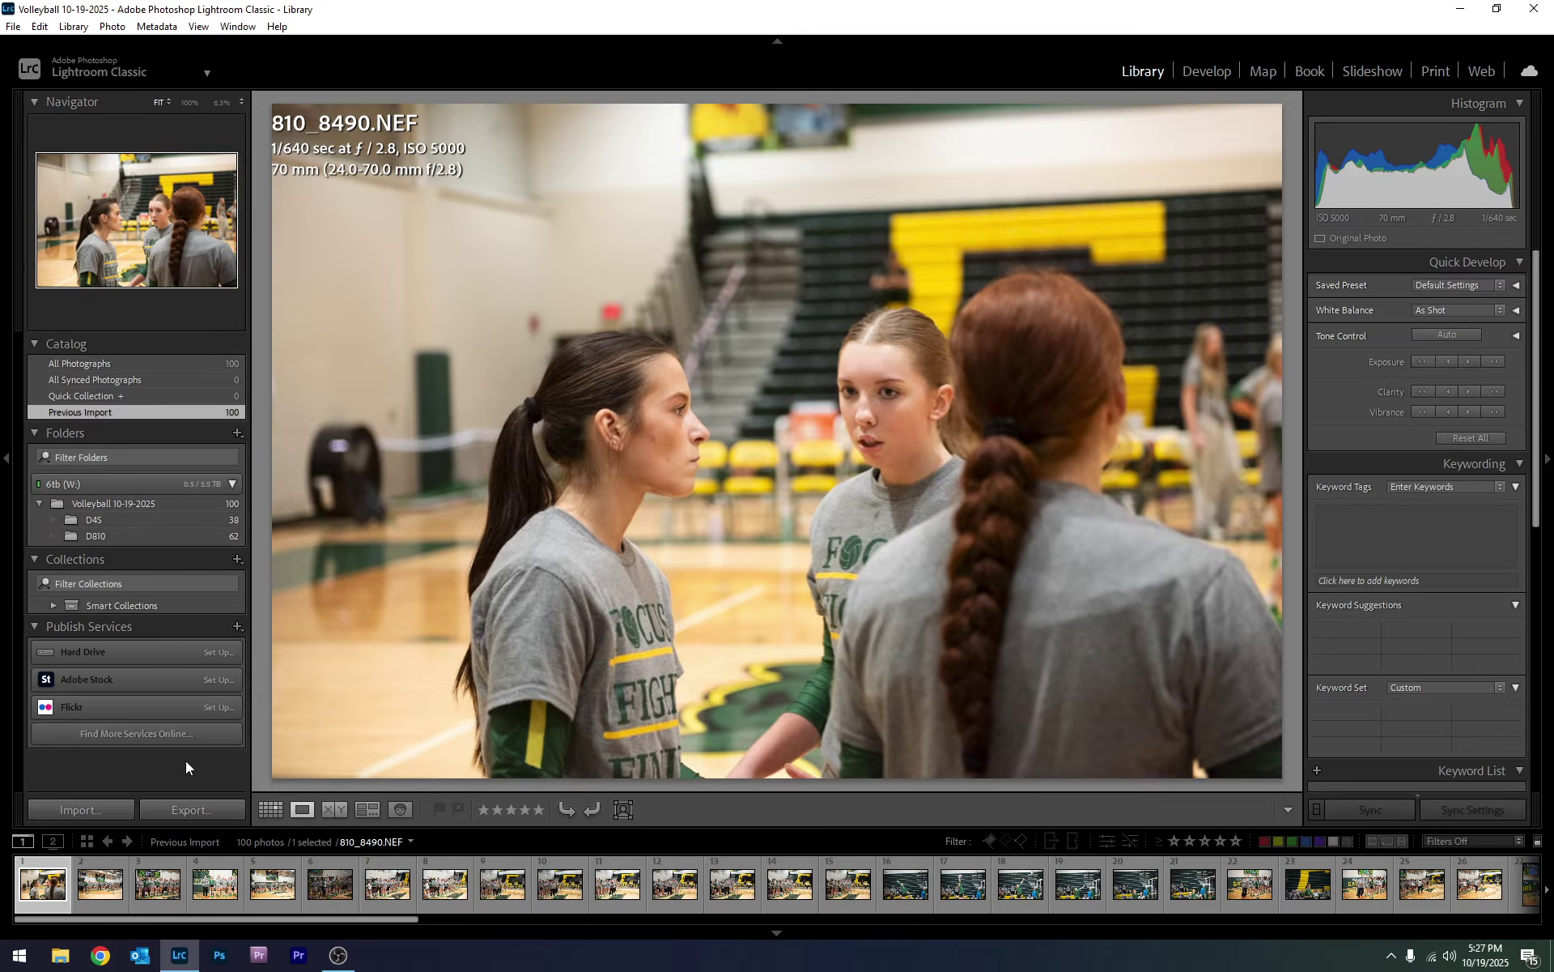
# - View the first eight photos in turn from the filmstrip and return to 810_8490.NEF
pyautogui.click(105, 892)
pyautogui.click(148, 897)
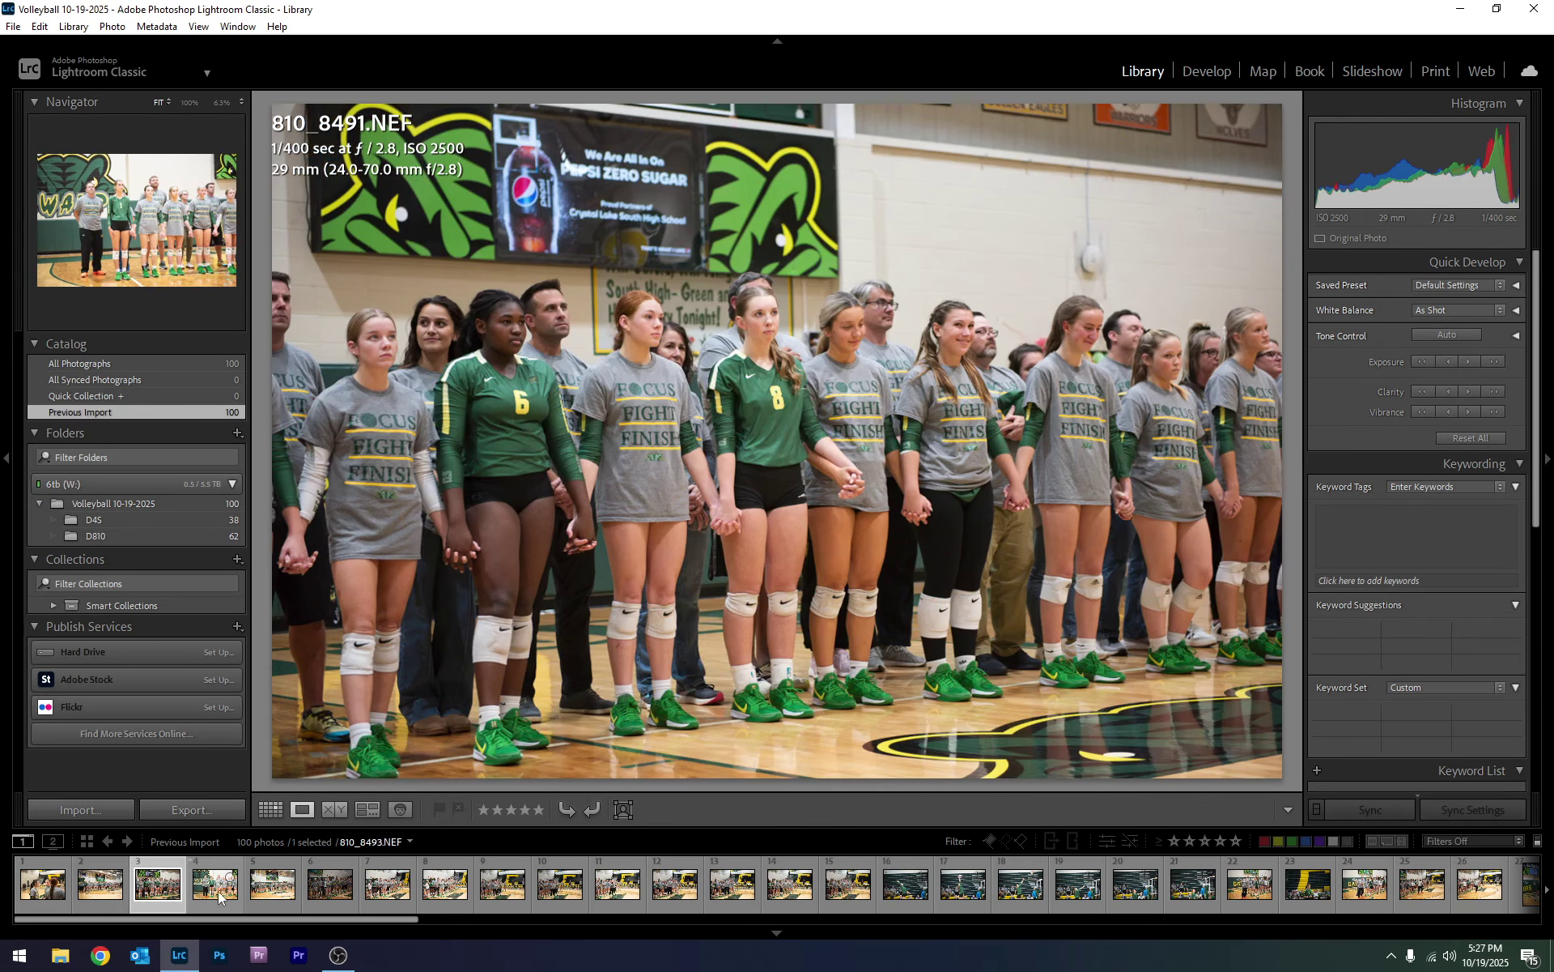
pyautogui.click(217, 893)
pyautogui.click(264, 899)
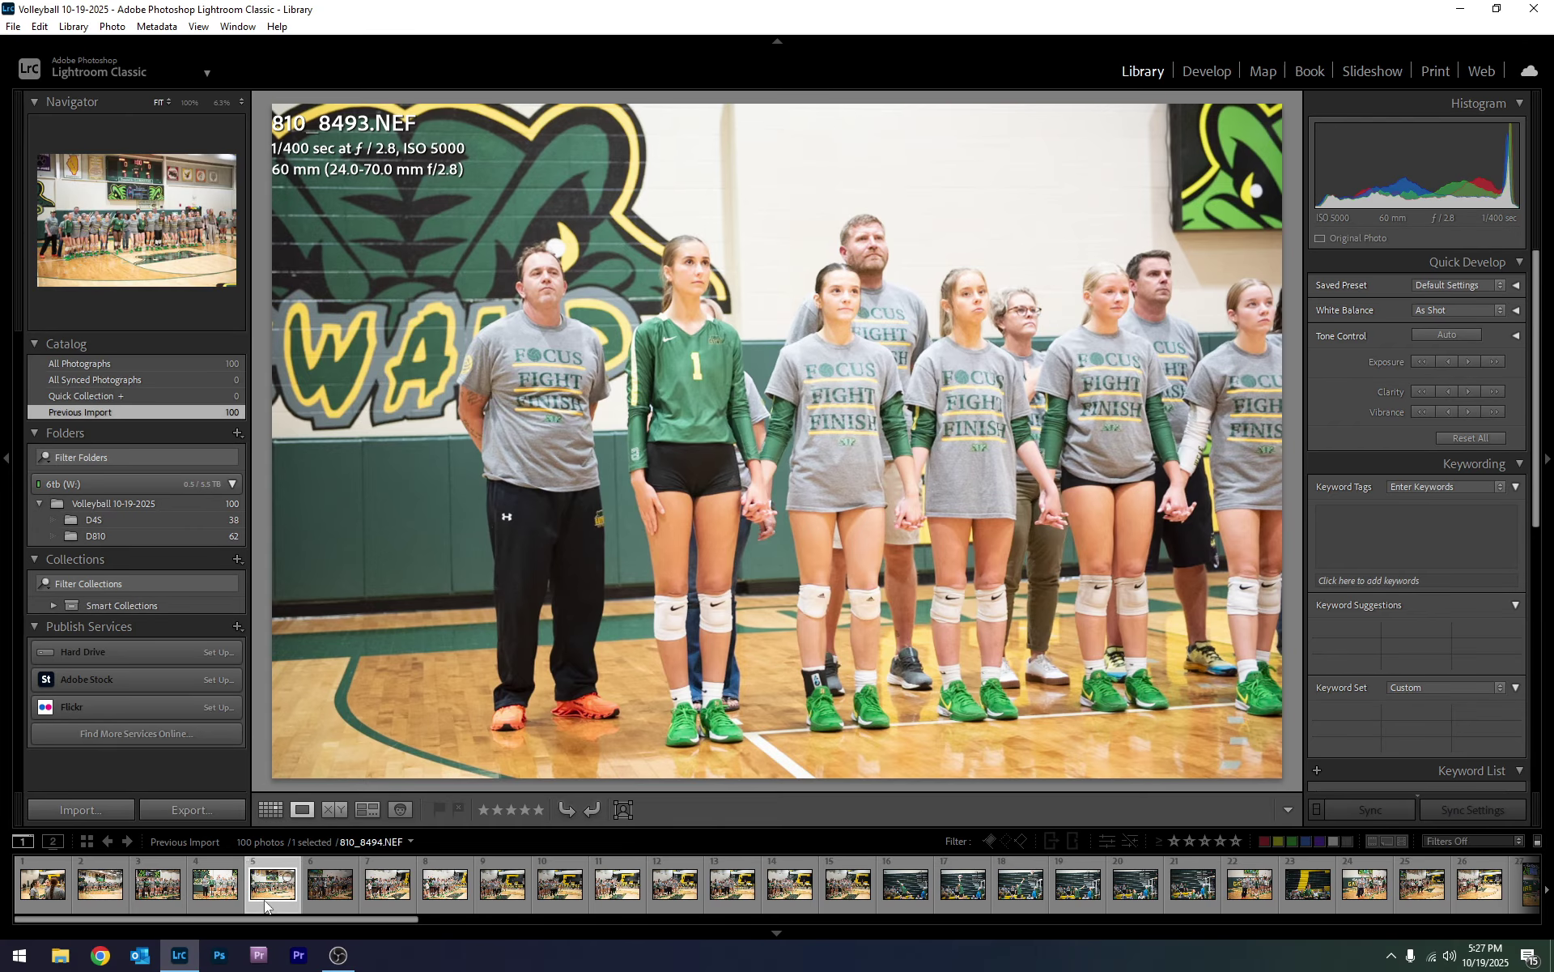
pyautogui.click(330, 891)
pyautogui.click(396, 892)
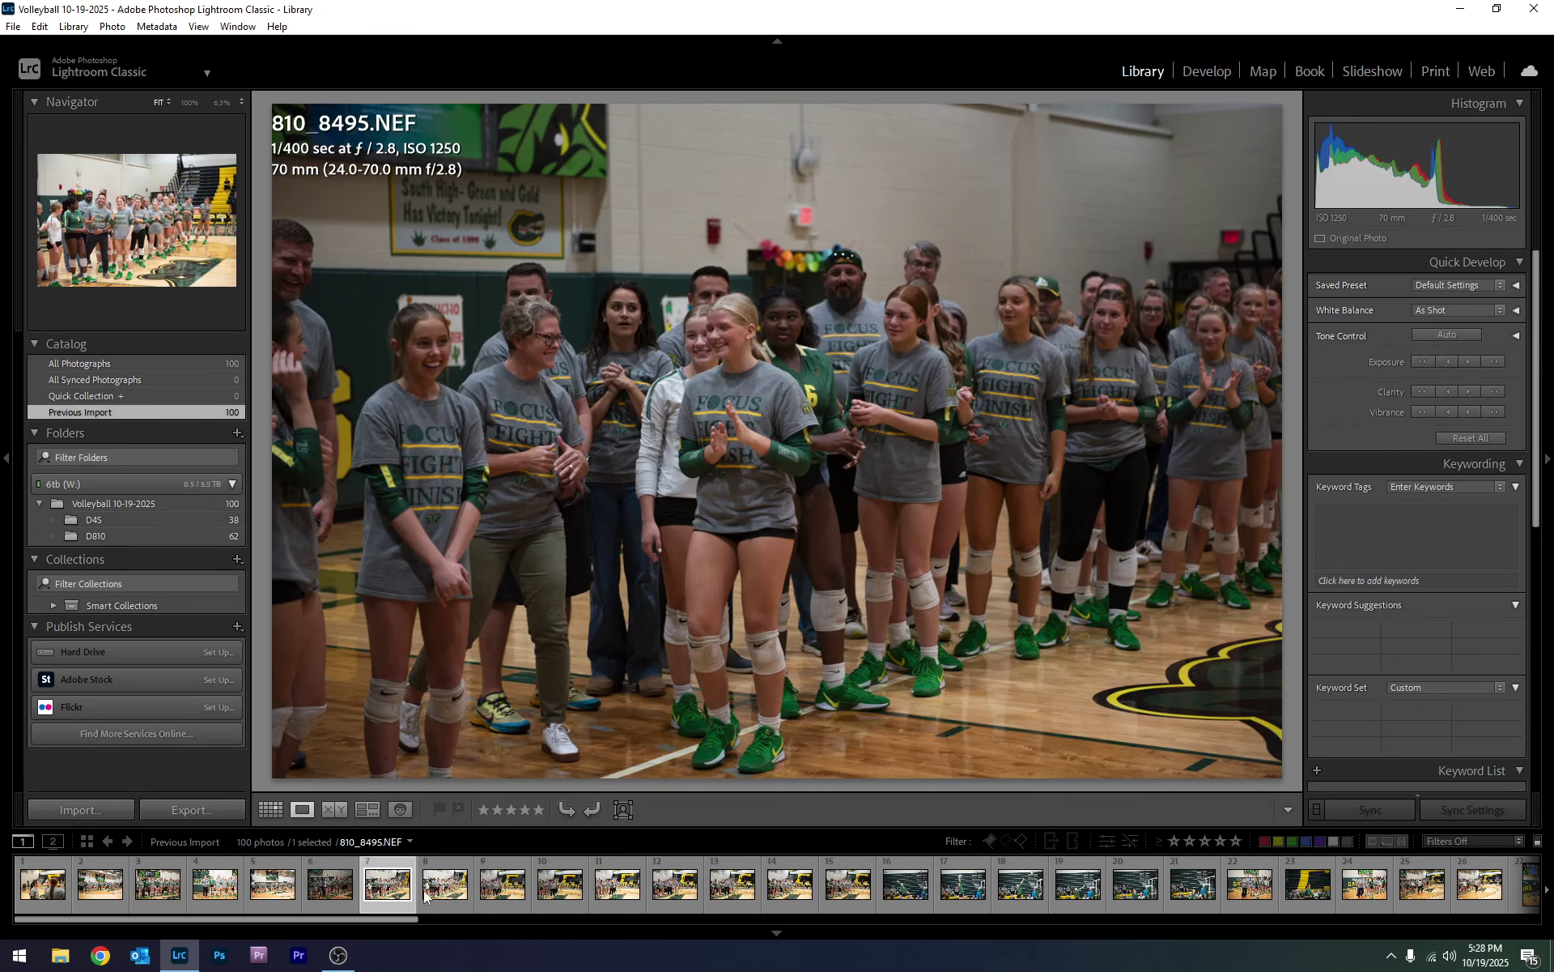
pyautogui.click(460, 894)
pyautogui.click(34, 859)
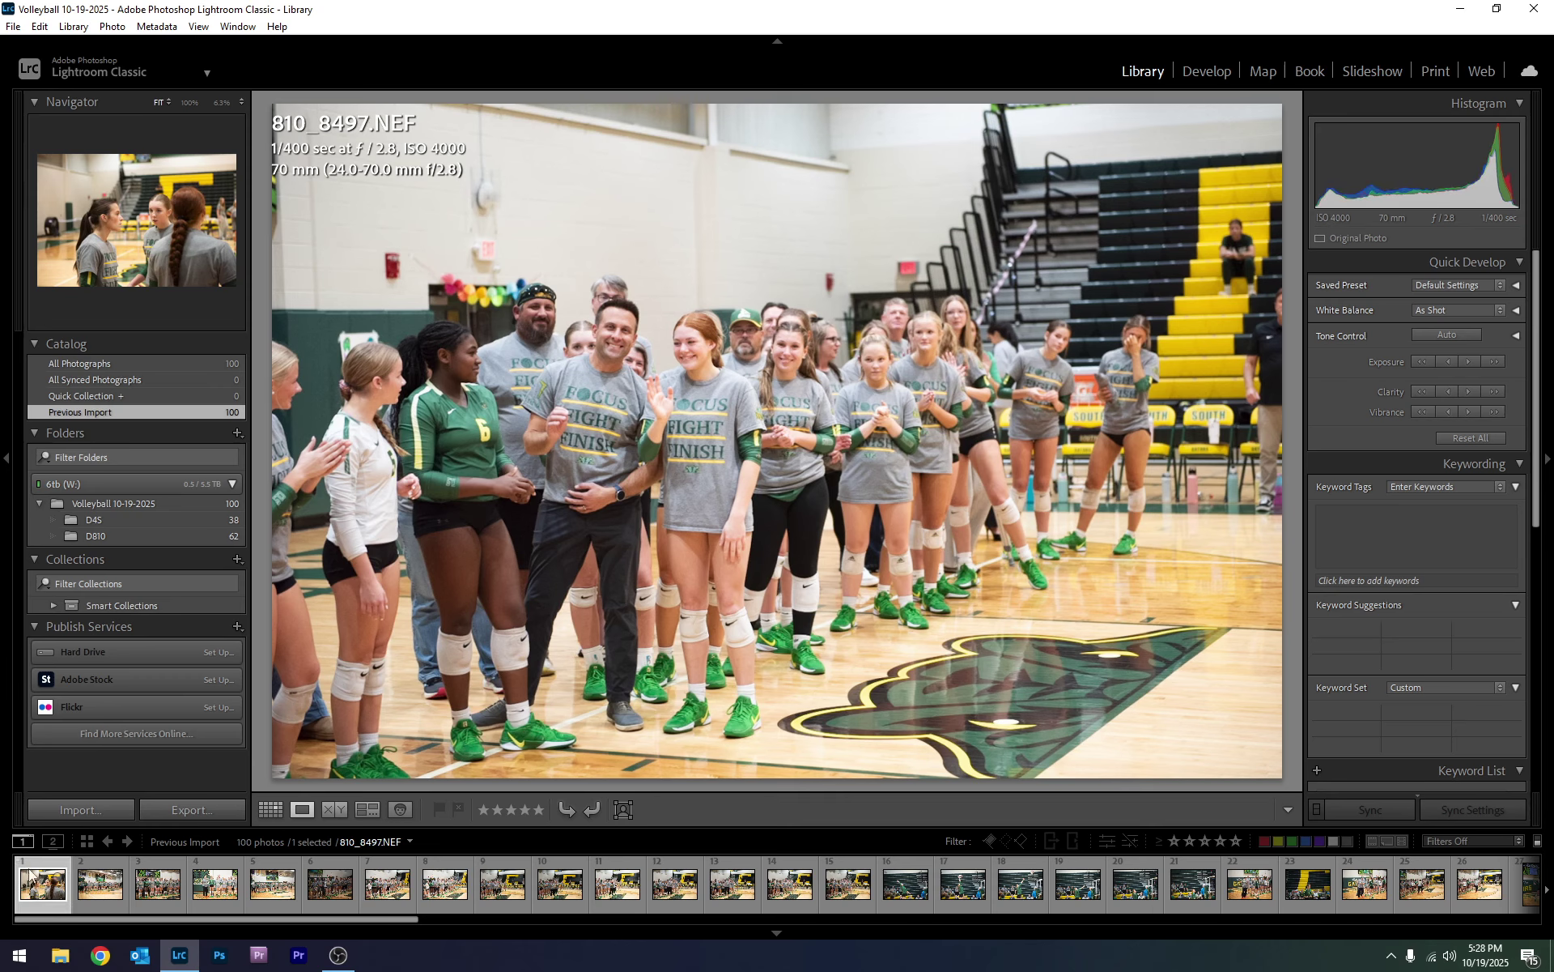
# - Flip through the opening photos one at a time, forward and backward, ending on 810_8490.NEF
pyautogui.press('Right')
pyautogui.press('Right')
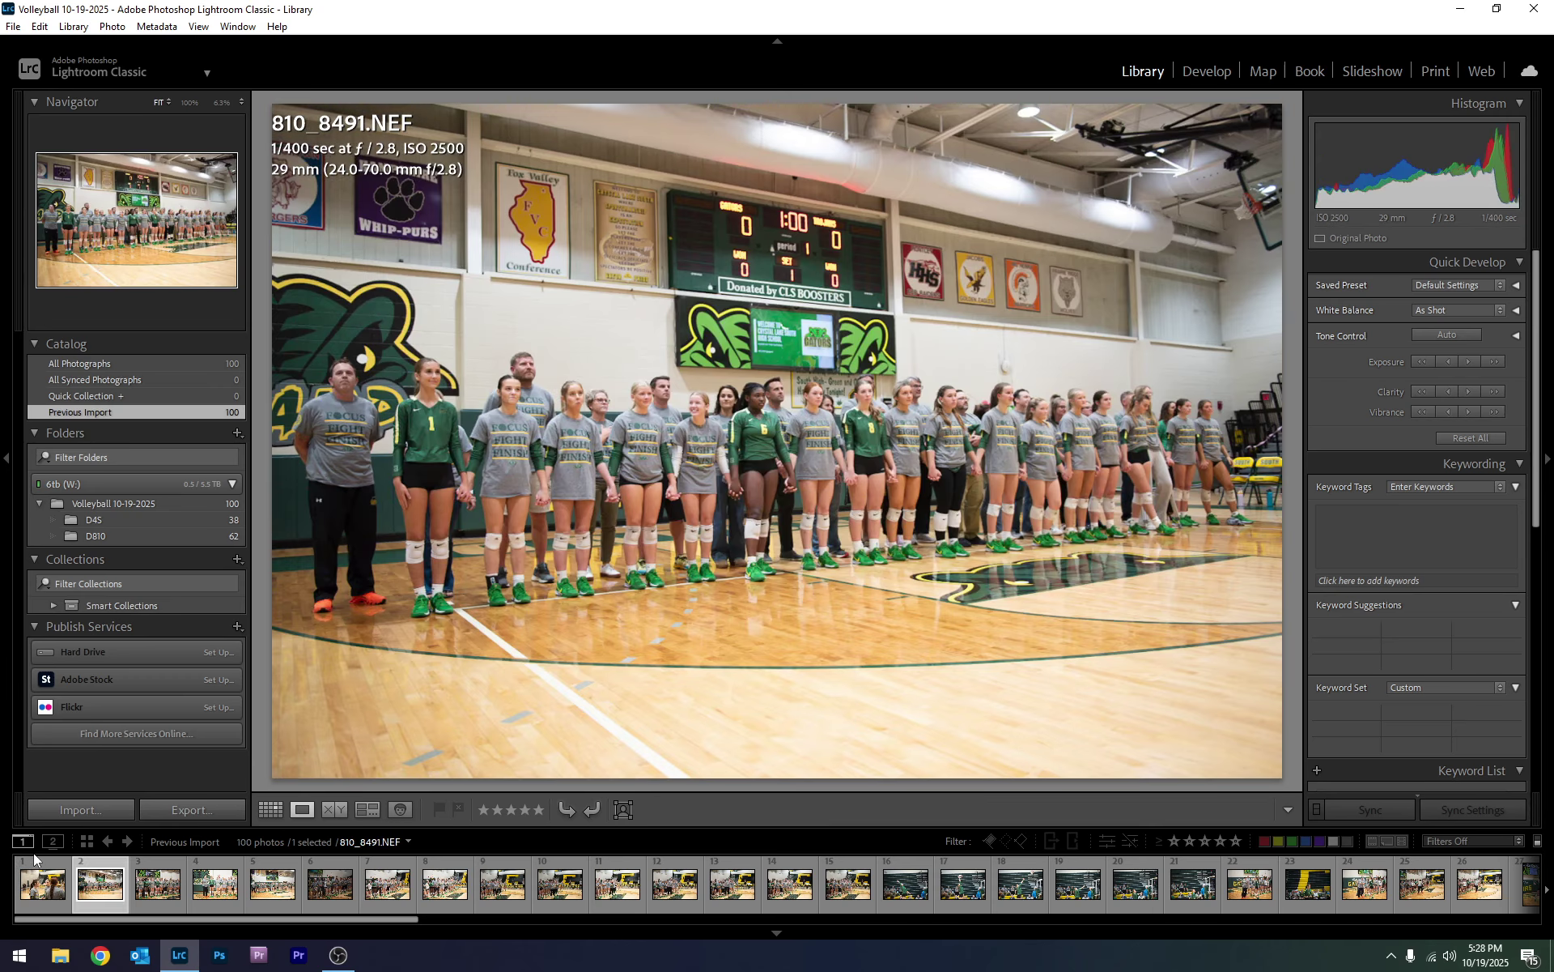
pyautogui.press('Right')
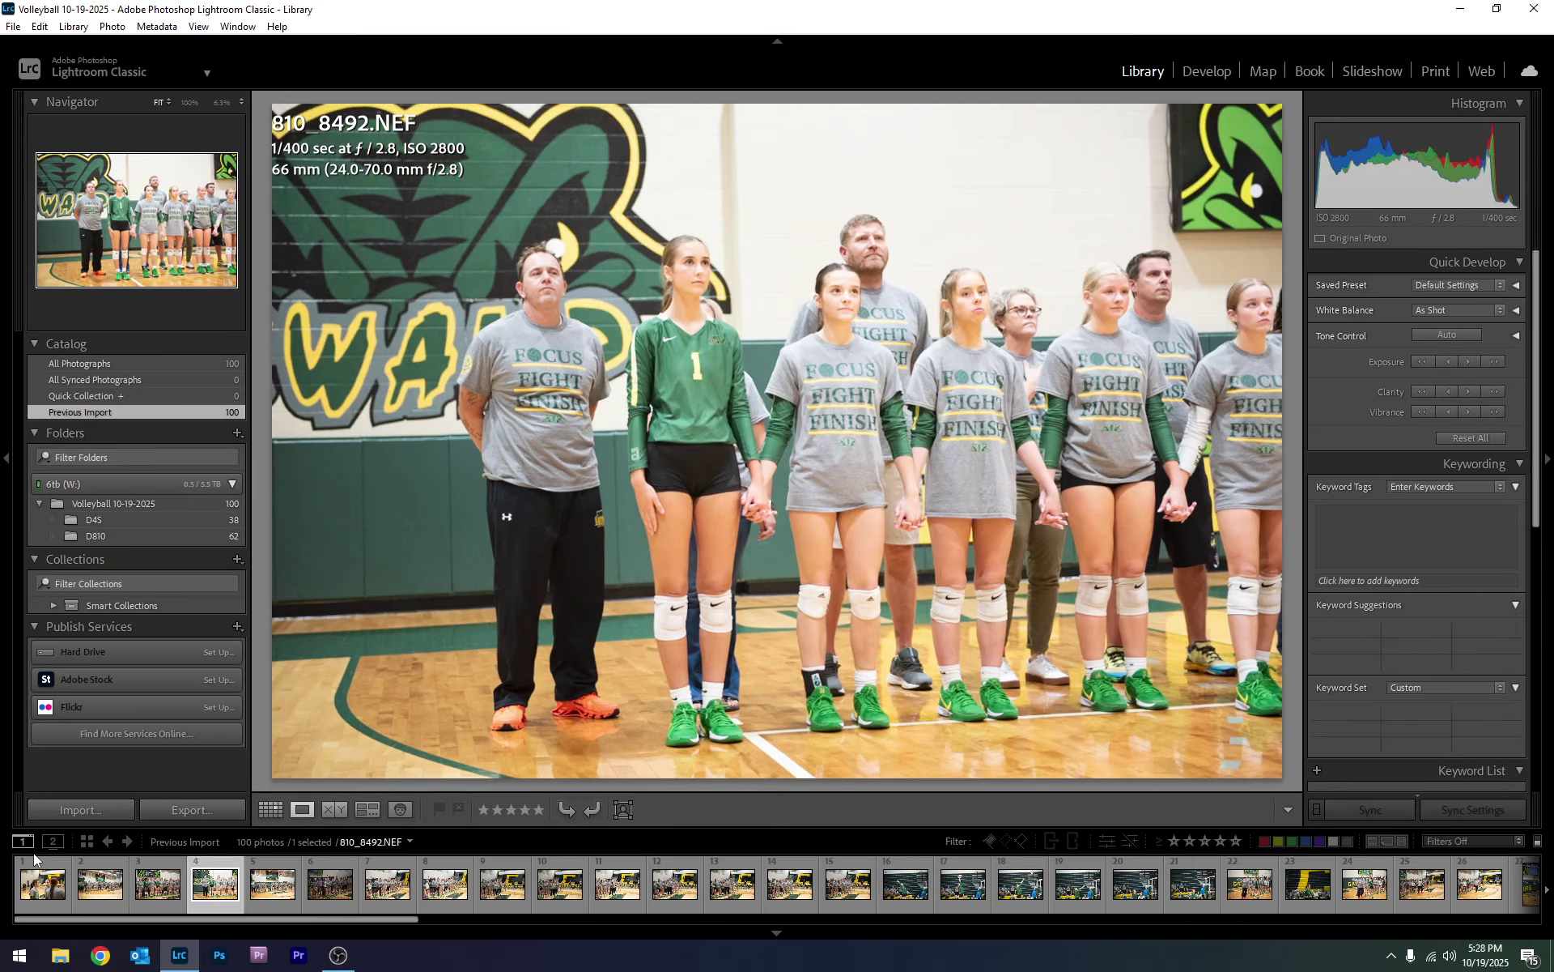
pyautogui.press('Right')
pyautogui.press('Left')
pyautogui.press('Right')
pyautogui.press('Right')
pyautogui.press('Right')
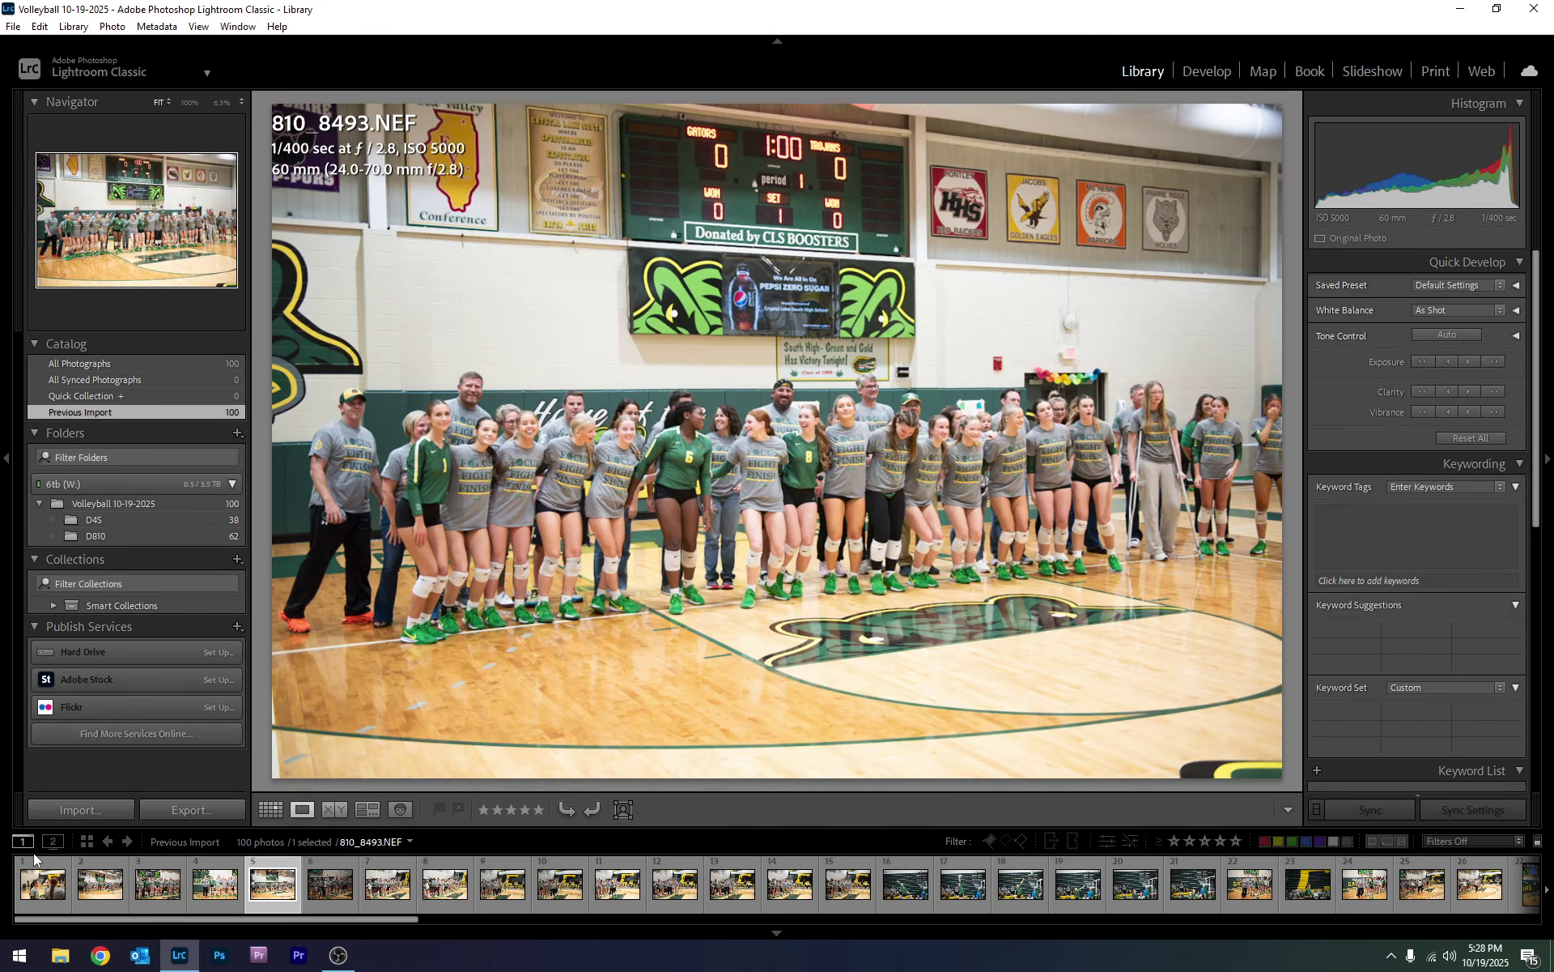
pyautogui.press('Left')
pyautogui.press('Left')
pyautogui.press('Left')
pyautogui.press('Left')
pyautogui.press('Left')
pyautogui.press('Left')
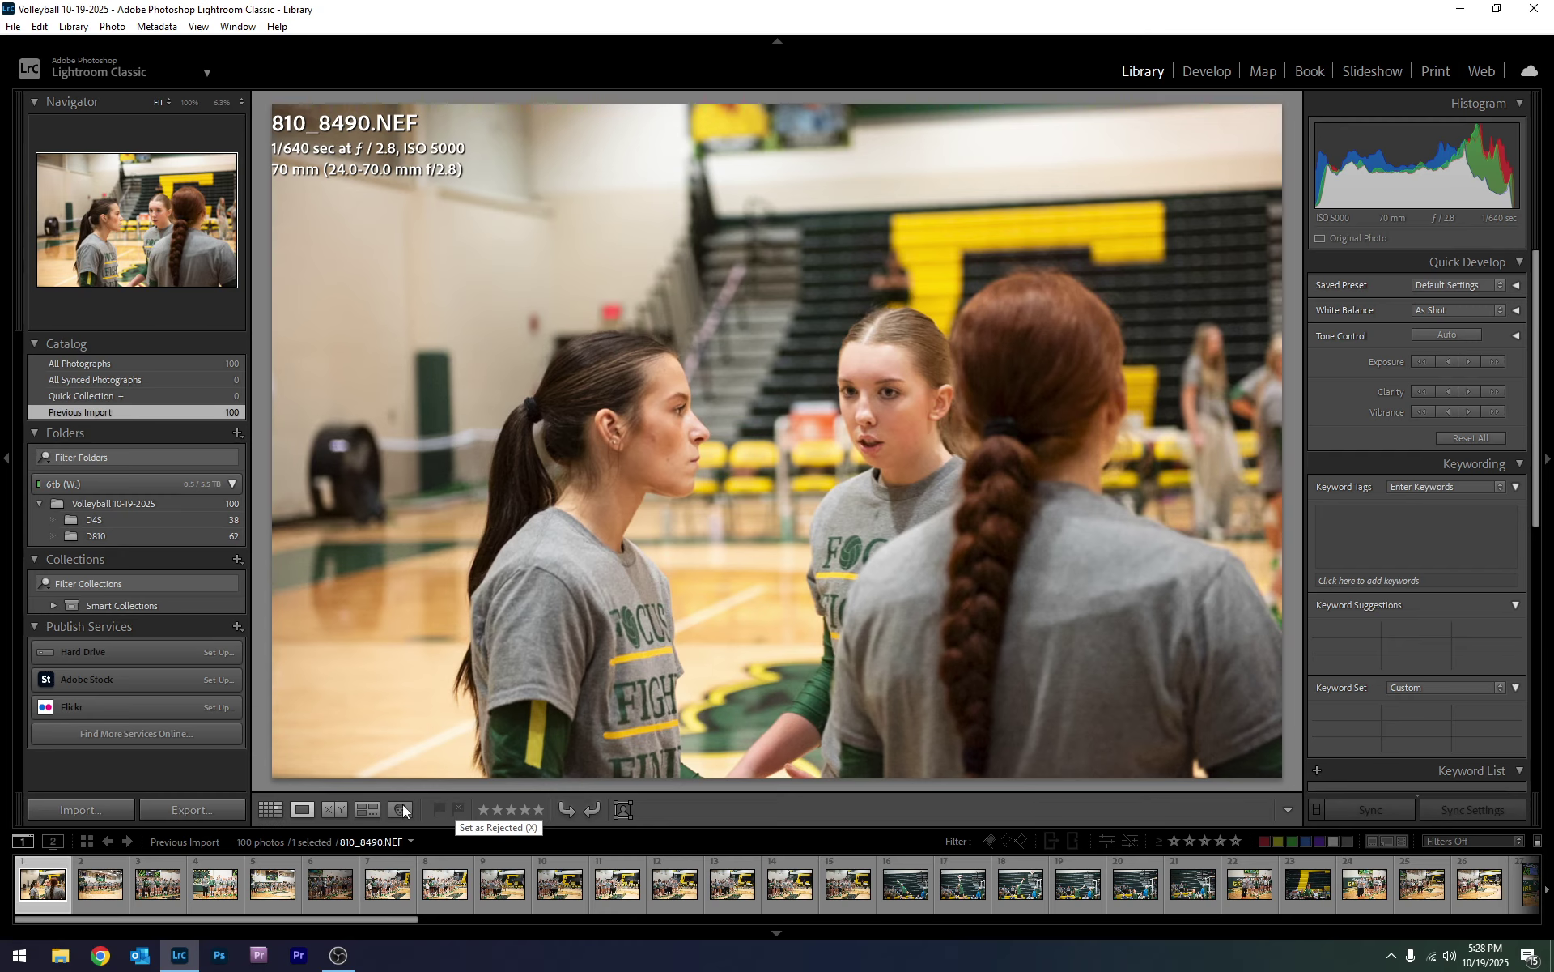
# - Review the rating and flag options for 810_8490.NEF, and flag that photo as Rejected
pyautogui.rightClick(63, 887)
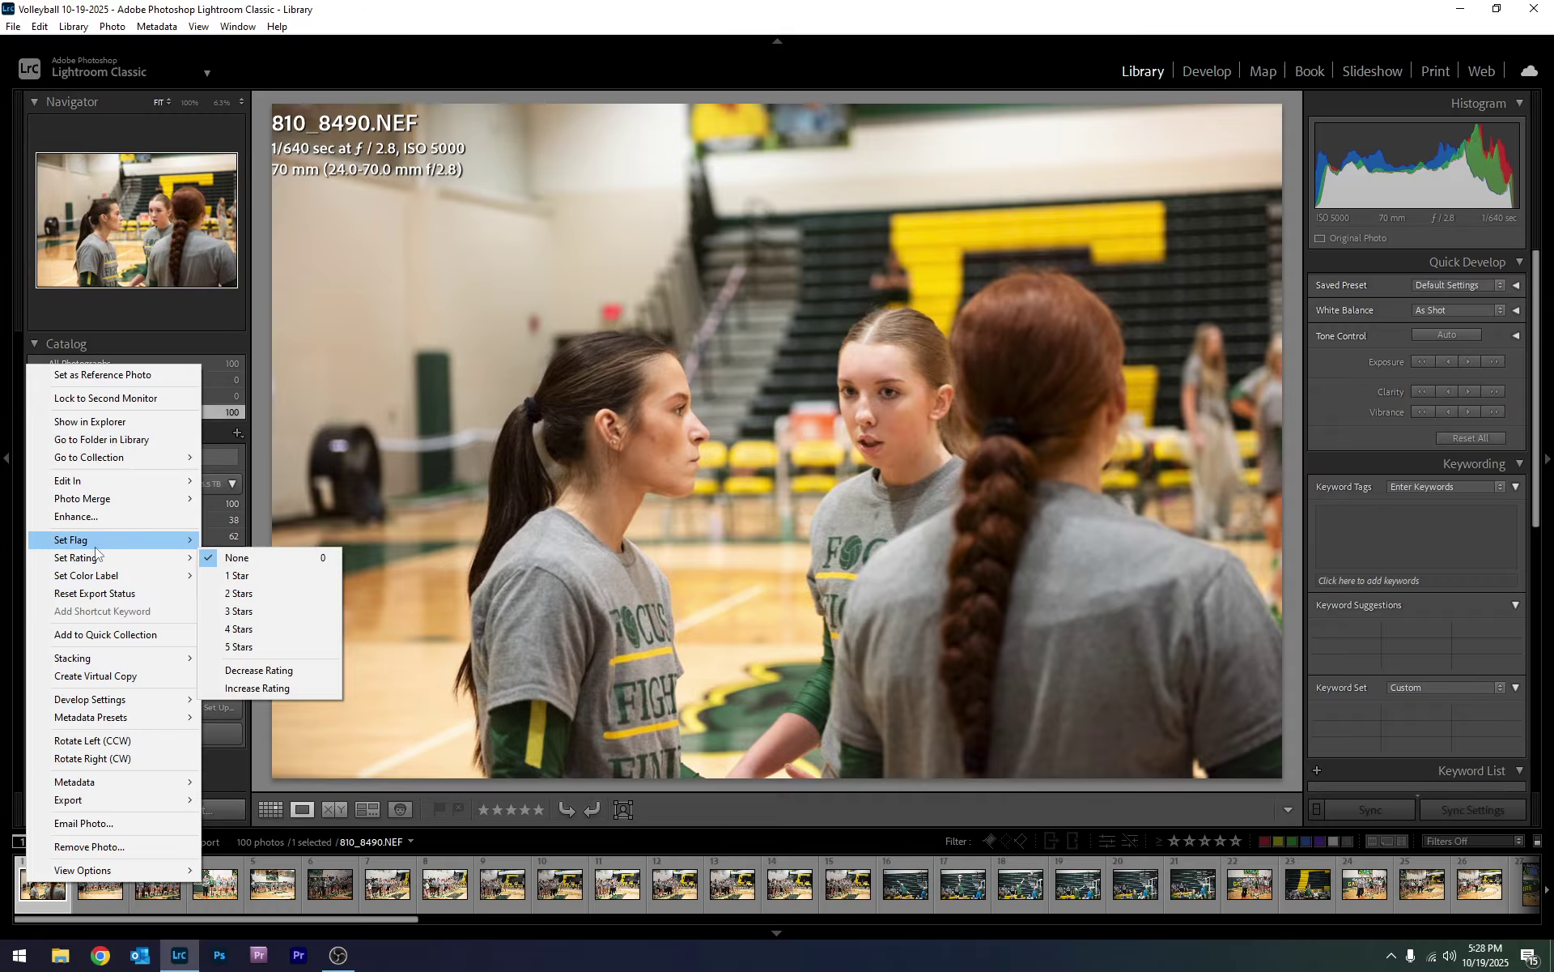
pyautogui.moveTo(194, 560)
pyautogui.moveTo(147, 542)
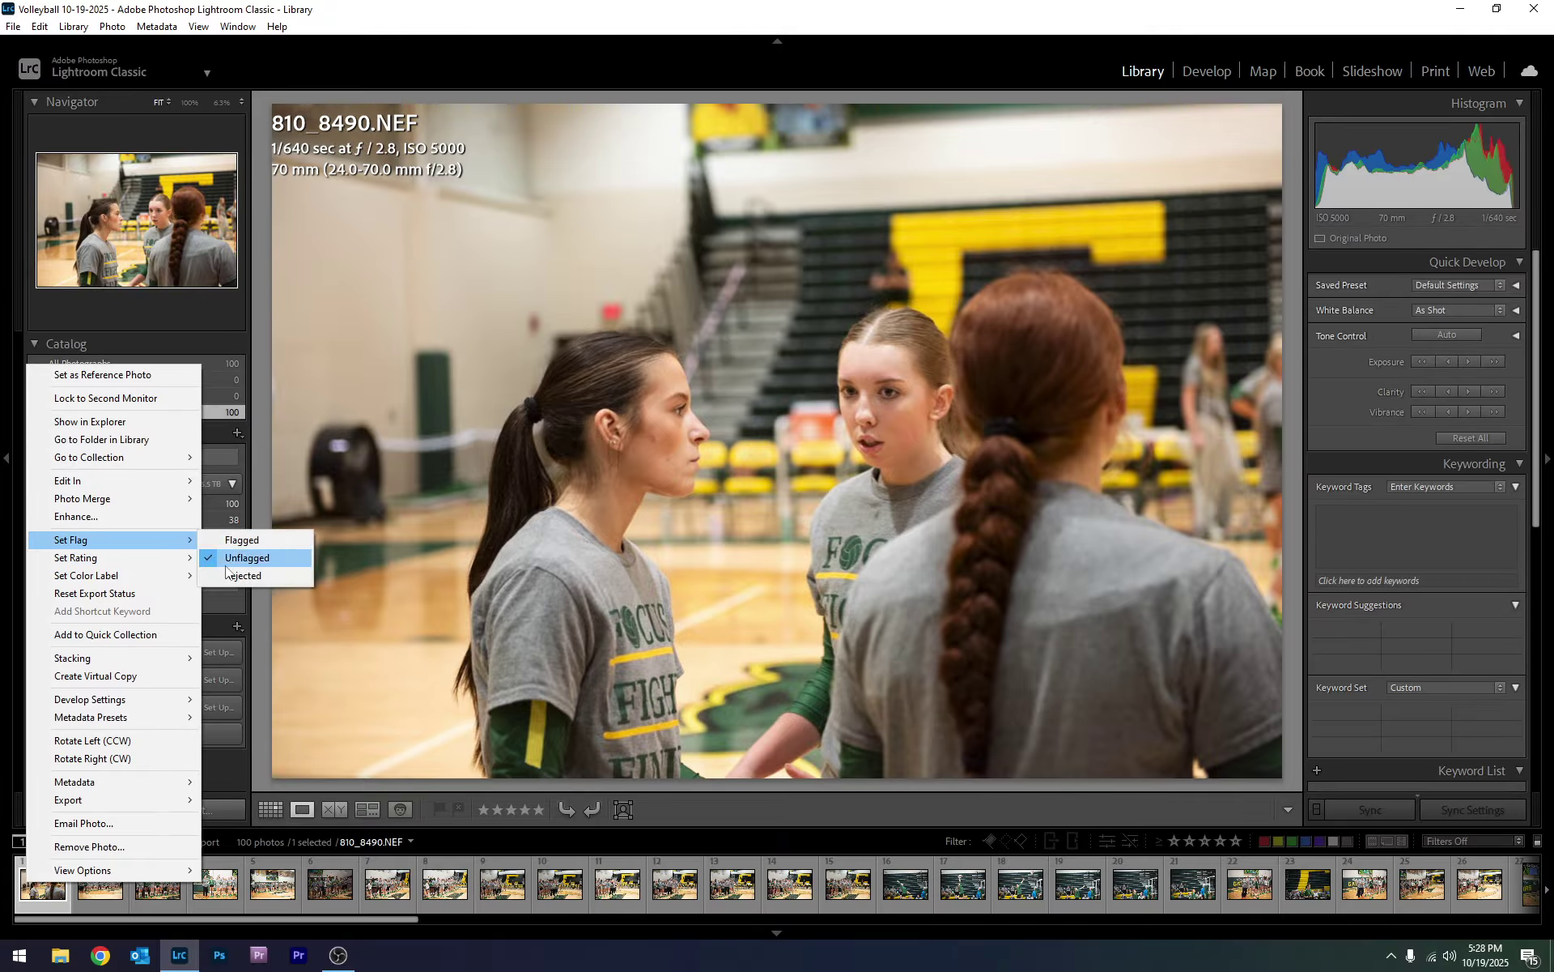
pyautogui.click(28, 901)
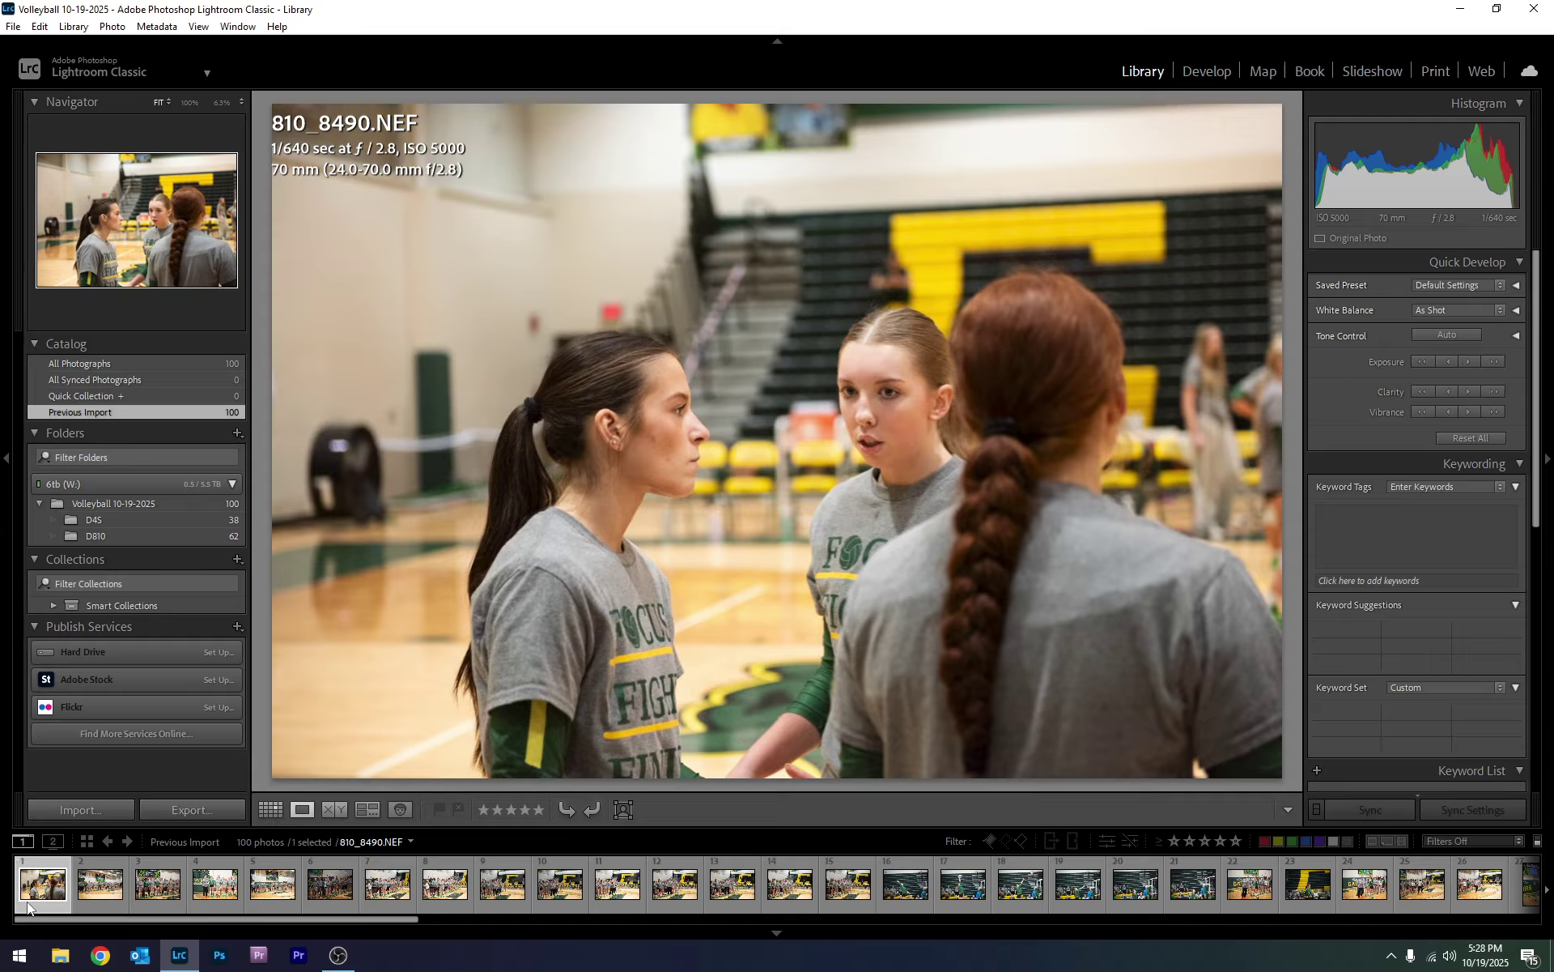
pyautogui.press('x')
pyautogui.press('Right')
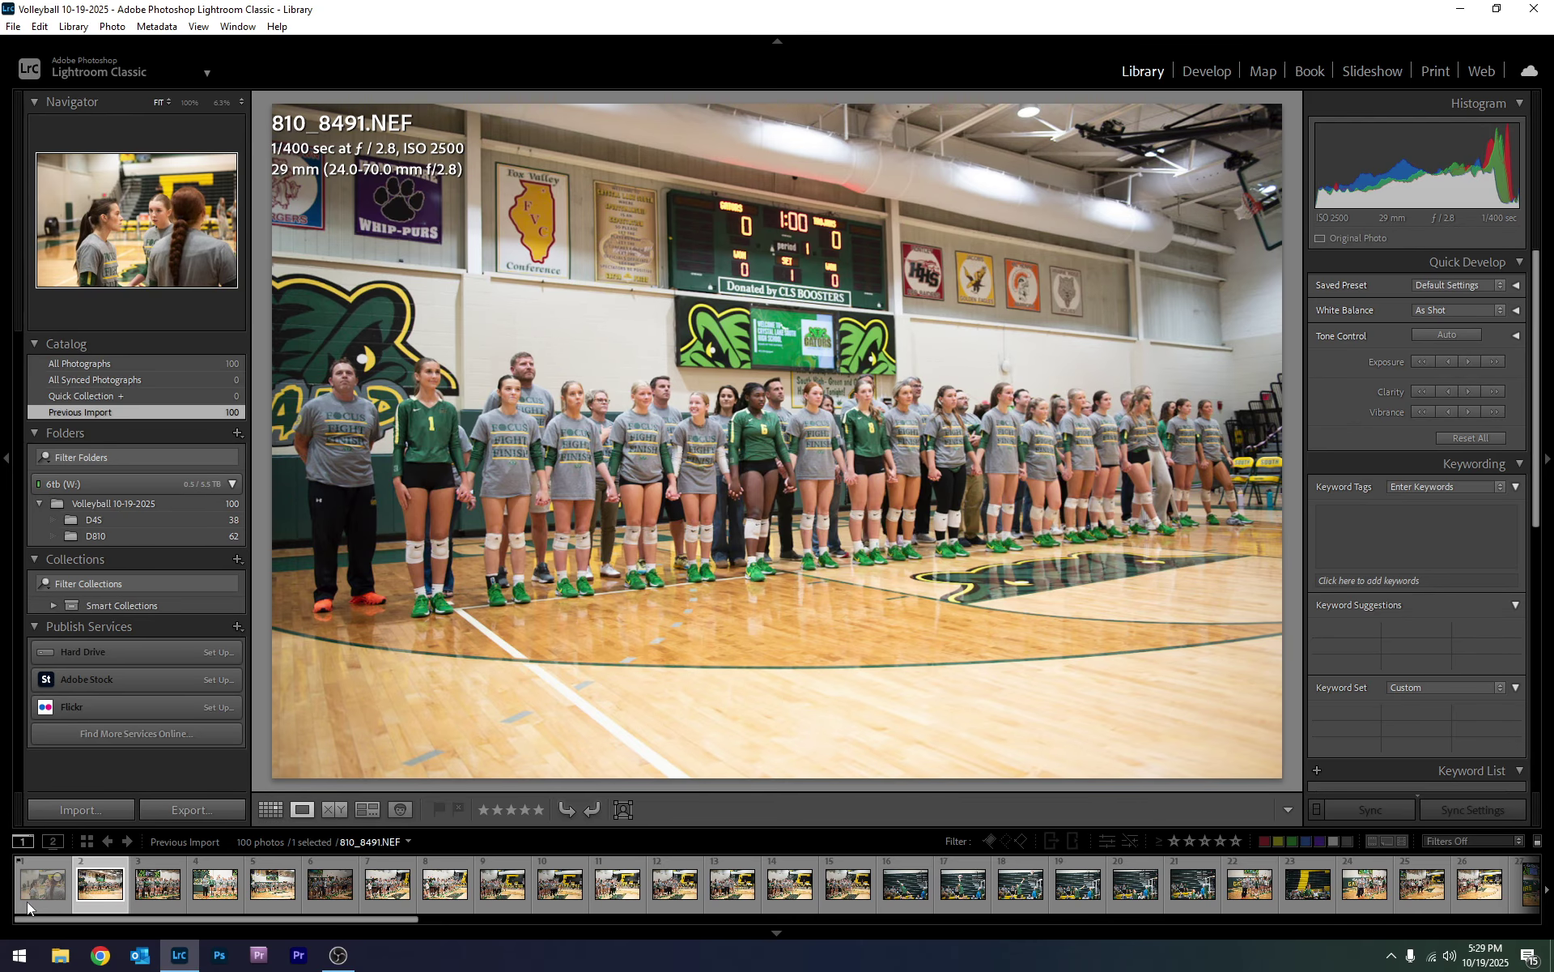
# - Try the Rejected flag on 810_8491.NEF and set the photo back to Unflagged
pyautogui.press('x')
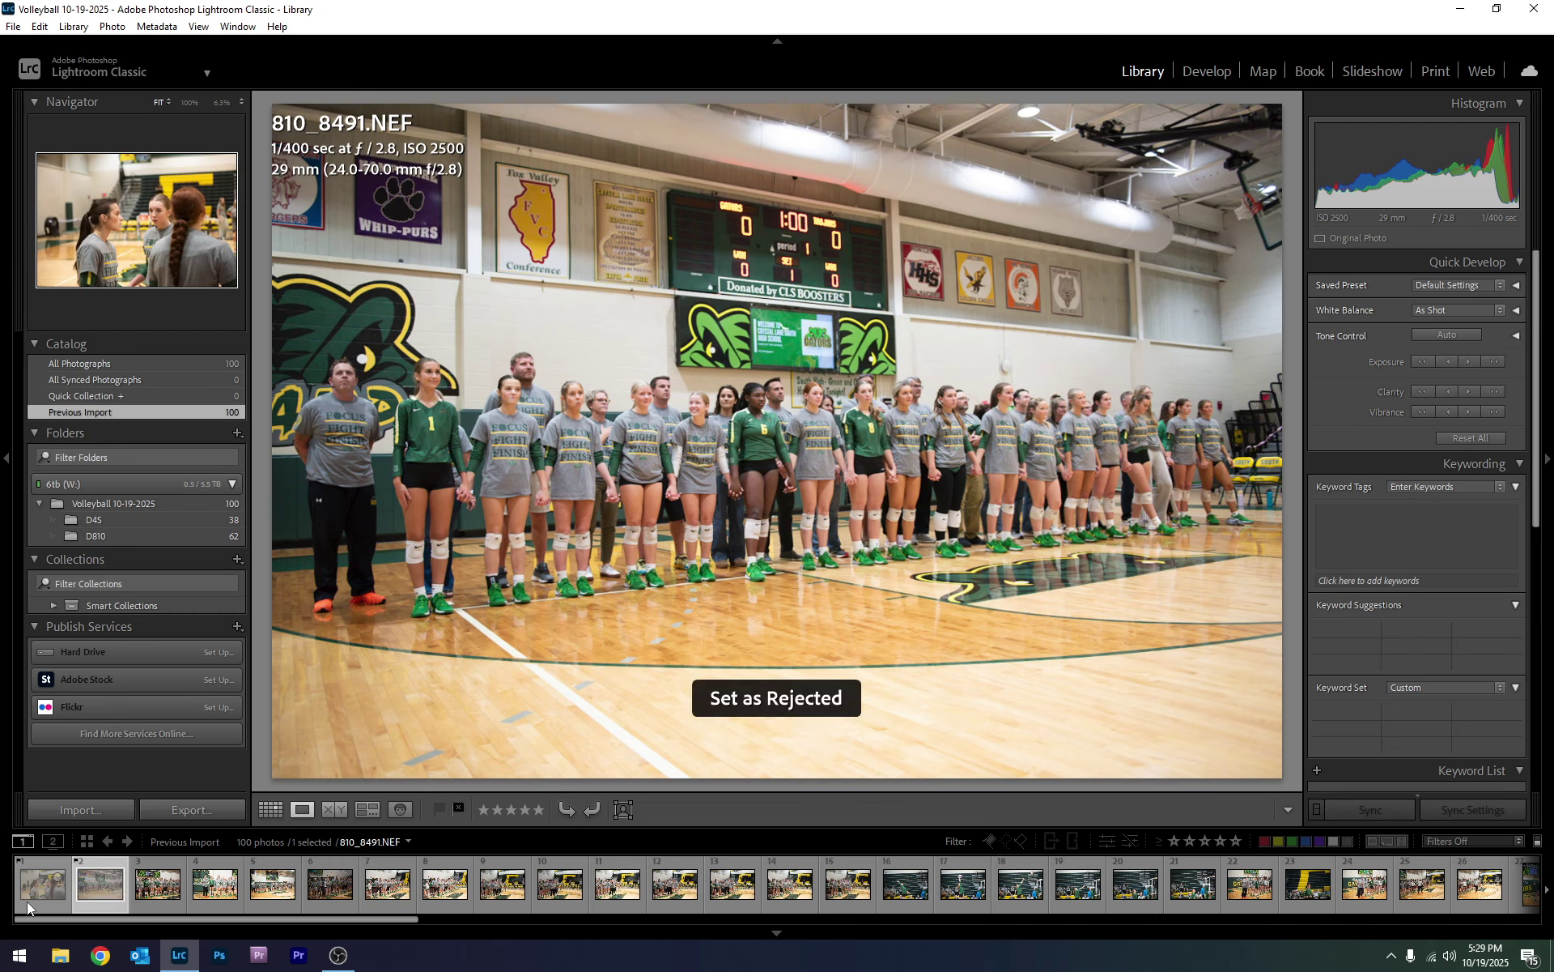
pyautogui.rightClick(101, 880)
pyautogui.moveTo(154, 543)
pyautogui.click(328, 562)
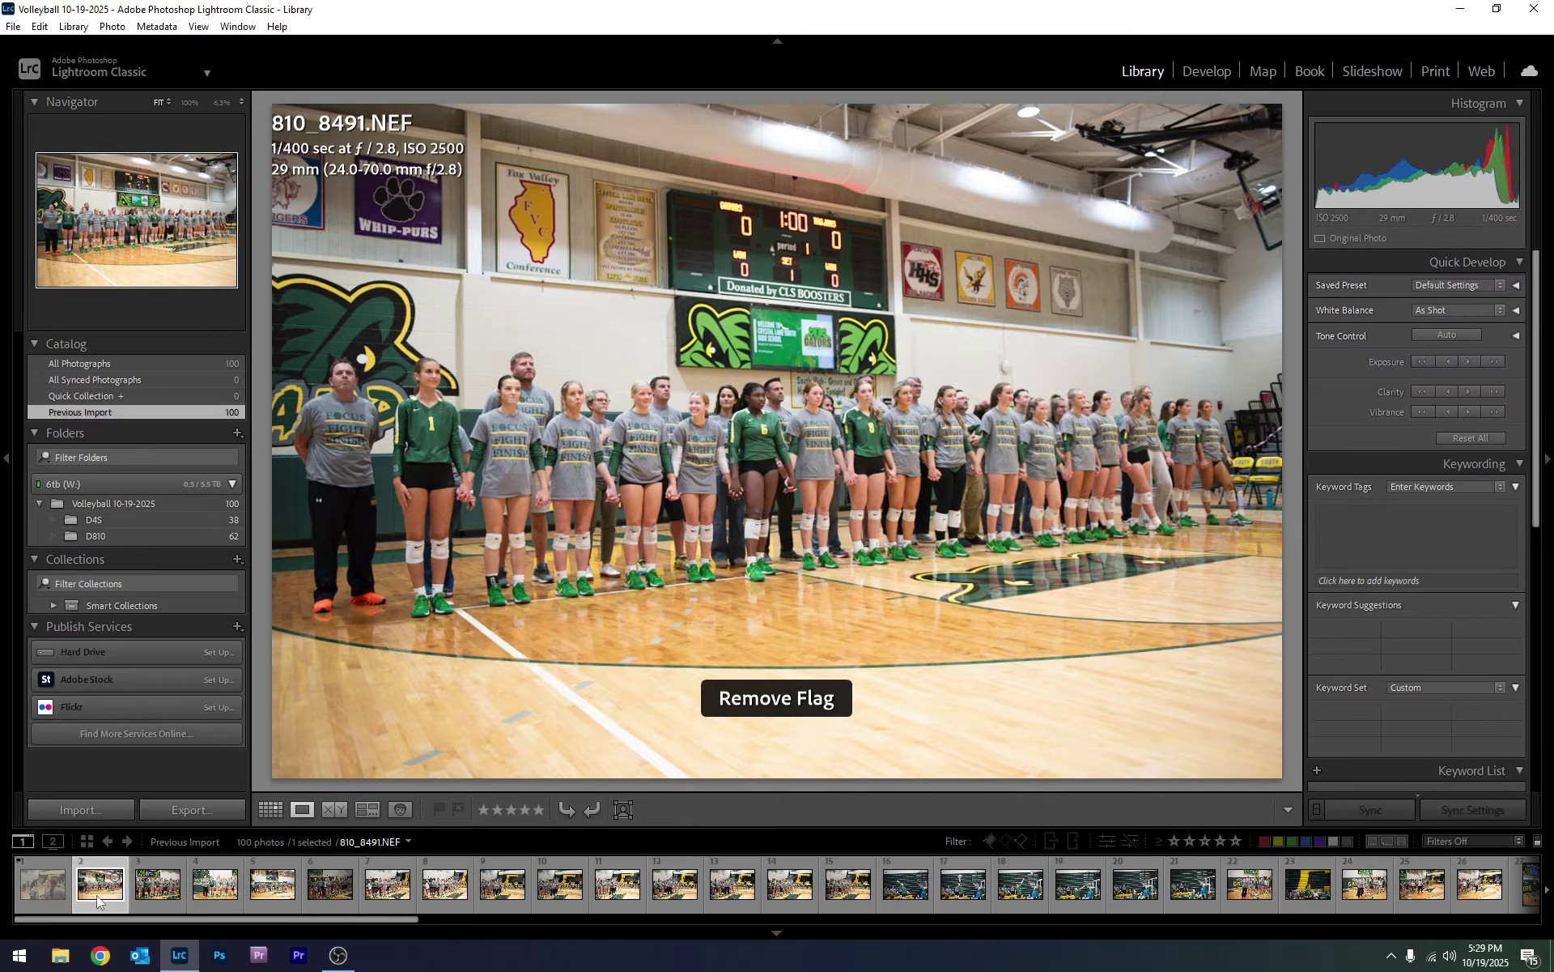
pyautogui.click(459, 808)
pyautogui.click(459, 808)
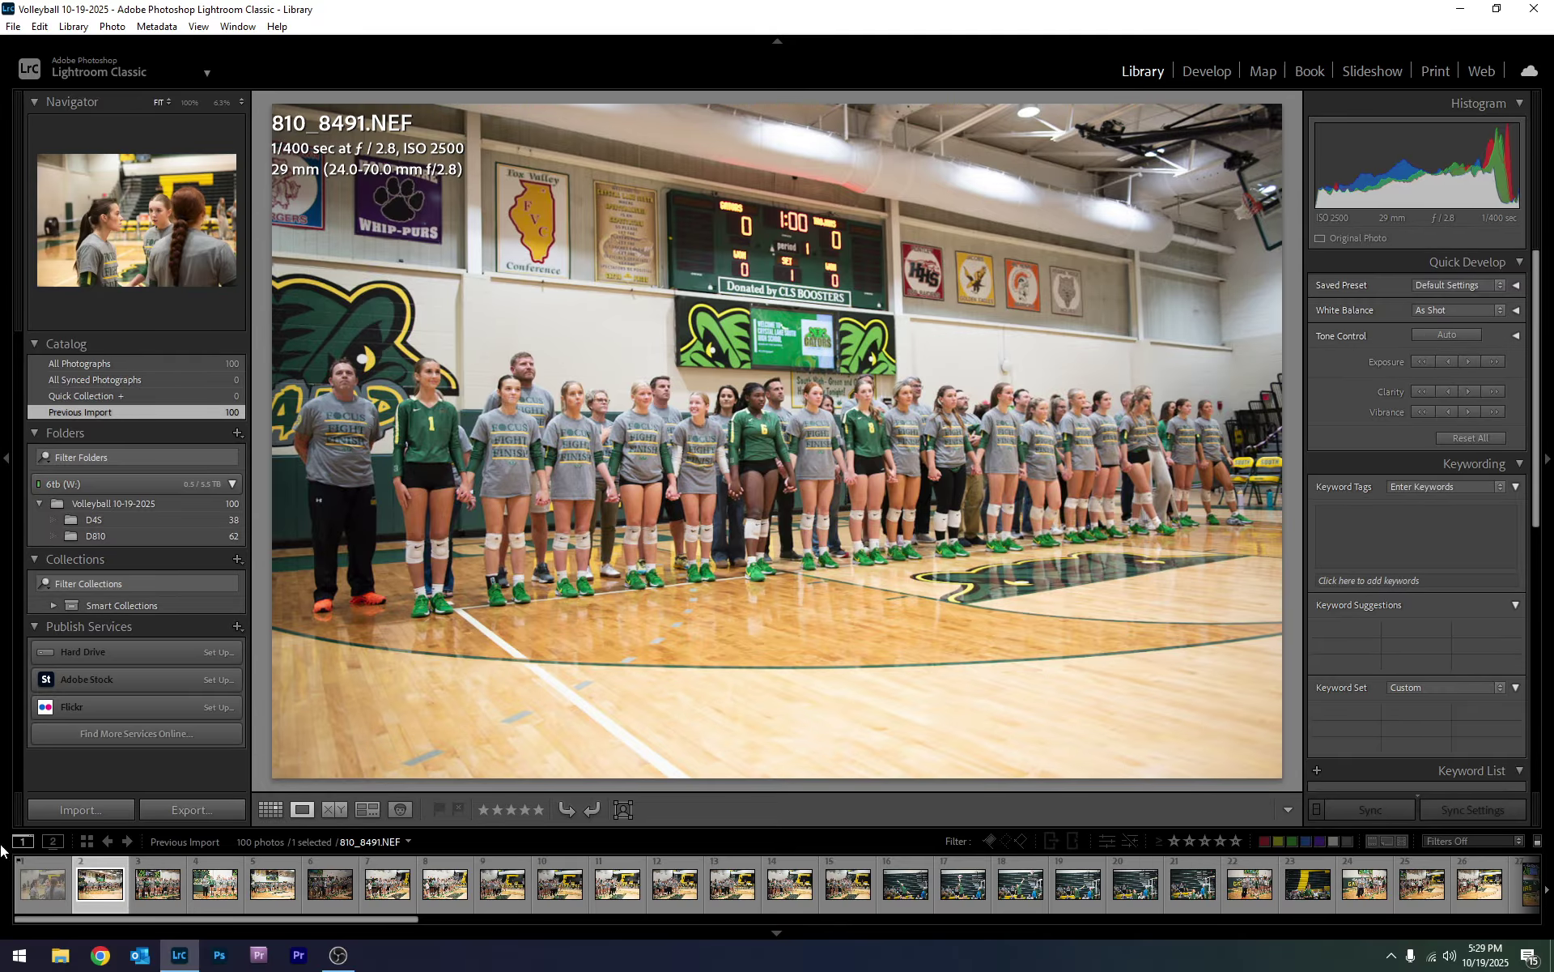
# - Flag 810_8493.NEF and 810_8495.NEF as Rejected, leaving 810_8492.NEF and 810_8494.NEF unflagged
pyautogui.click(183, 897)
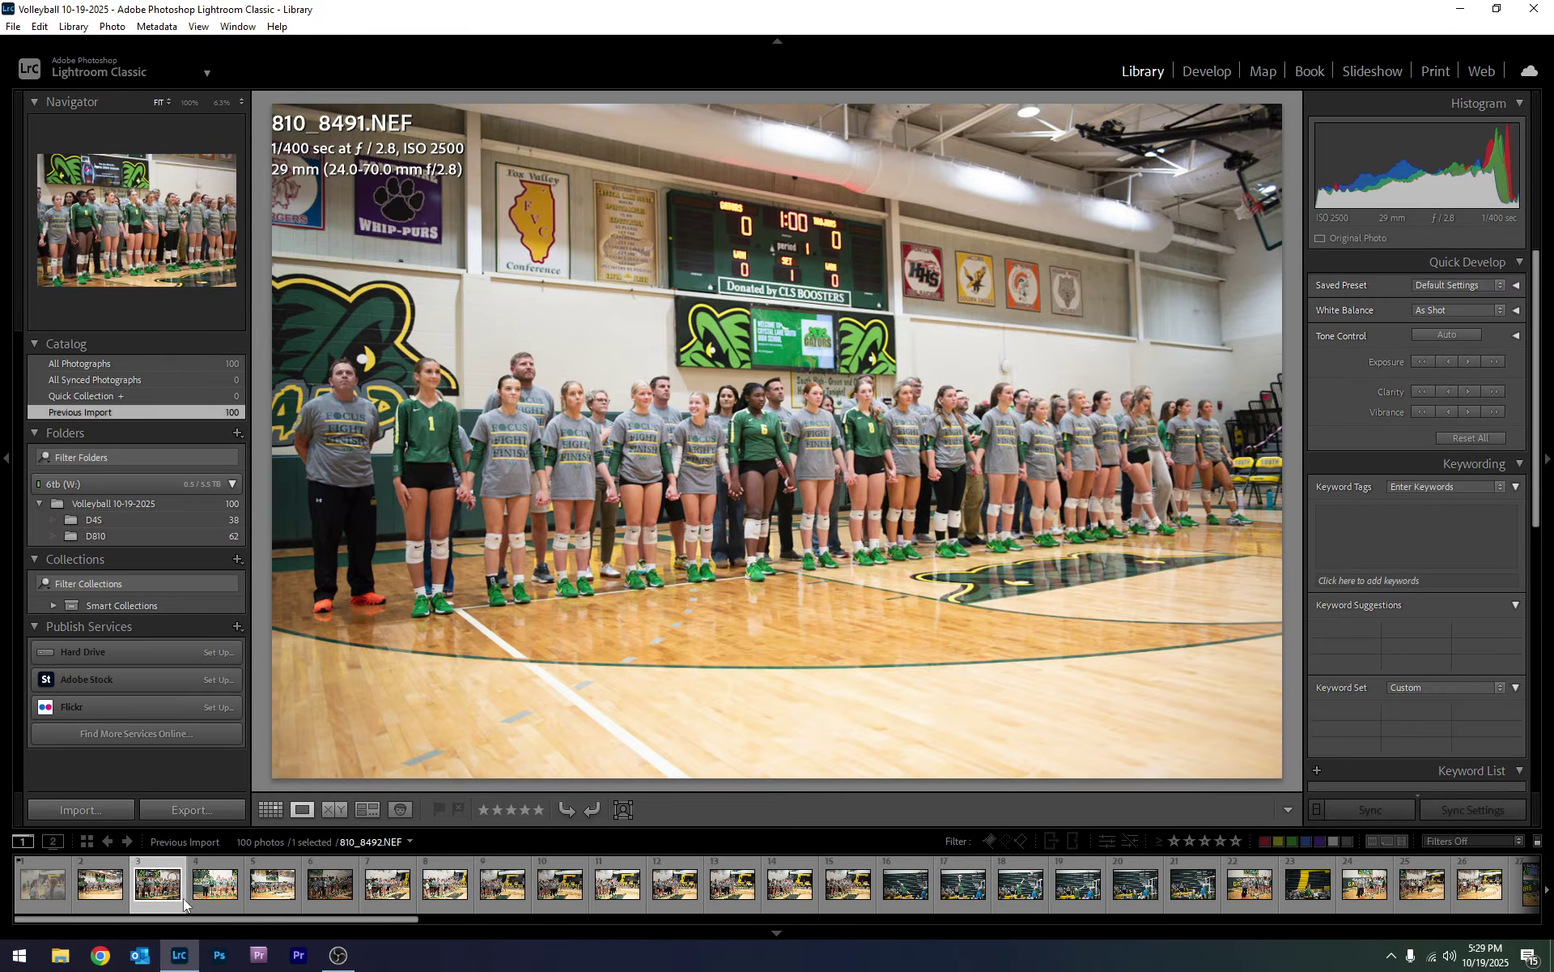
pyautogui.press('Right')
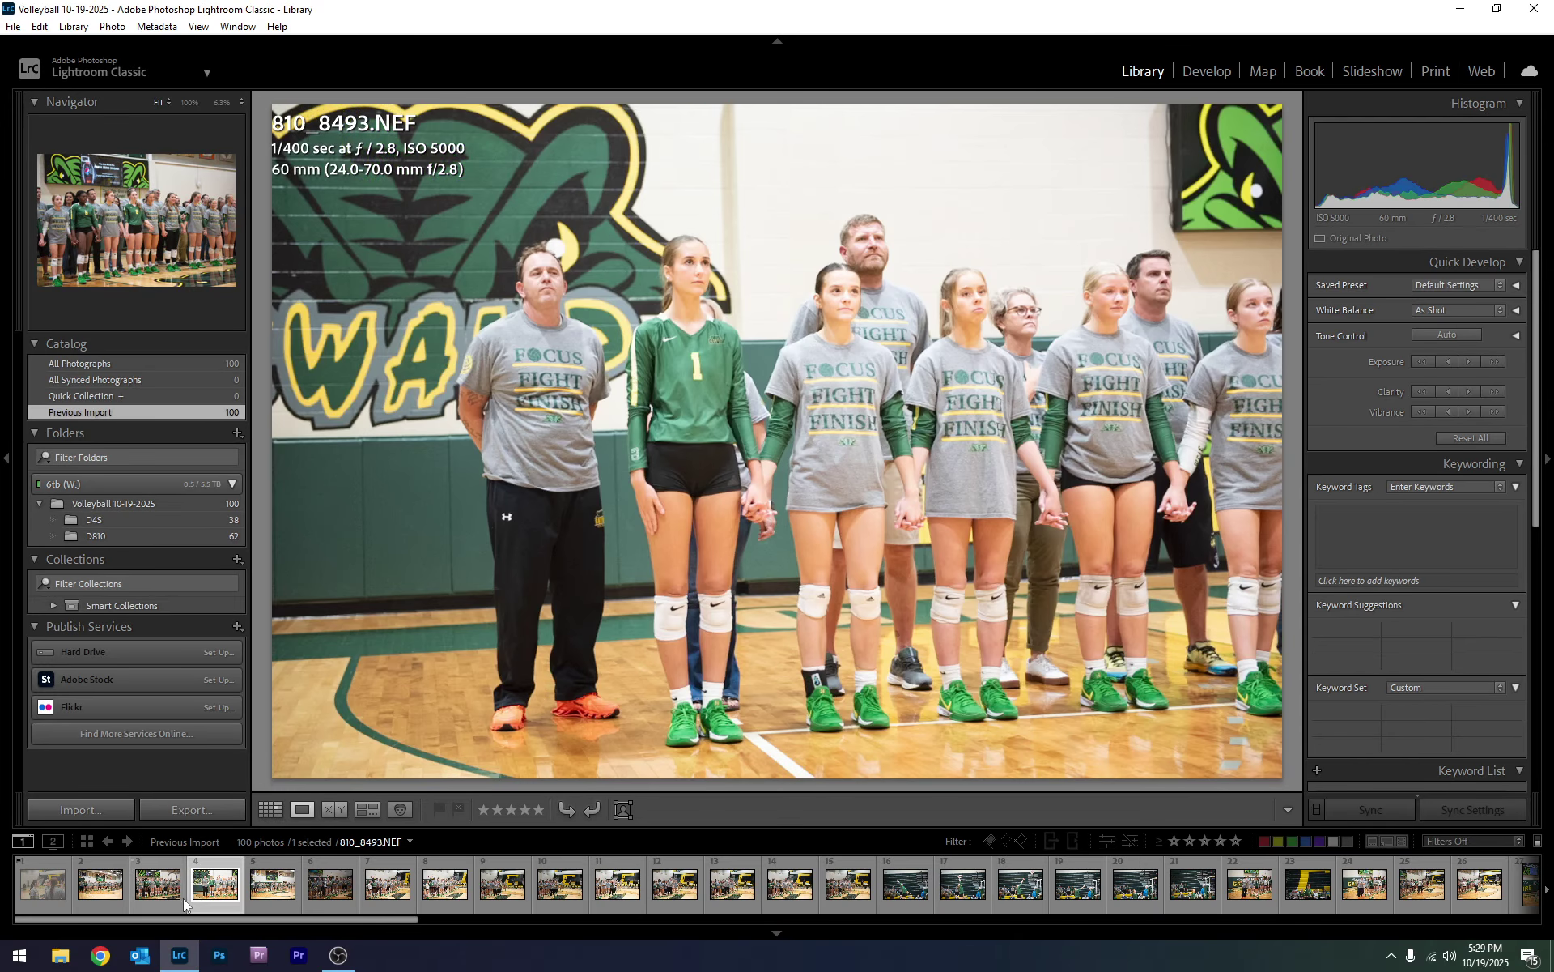
pyautogui.press('x')
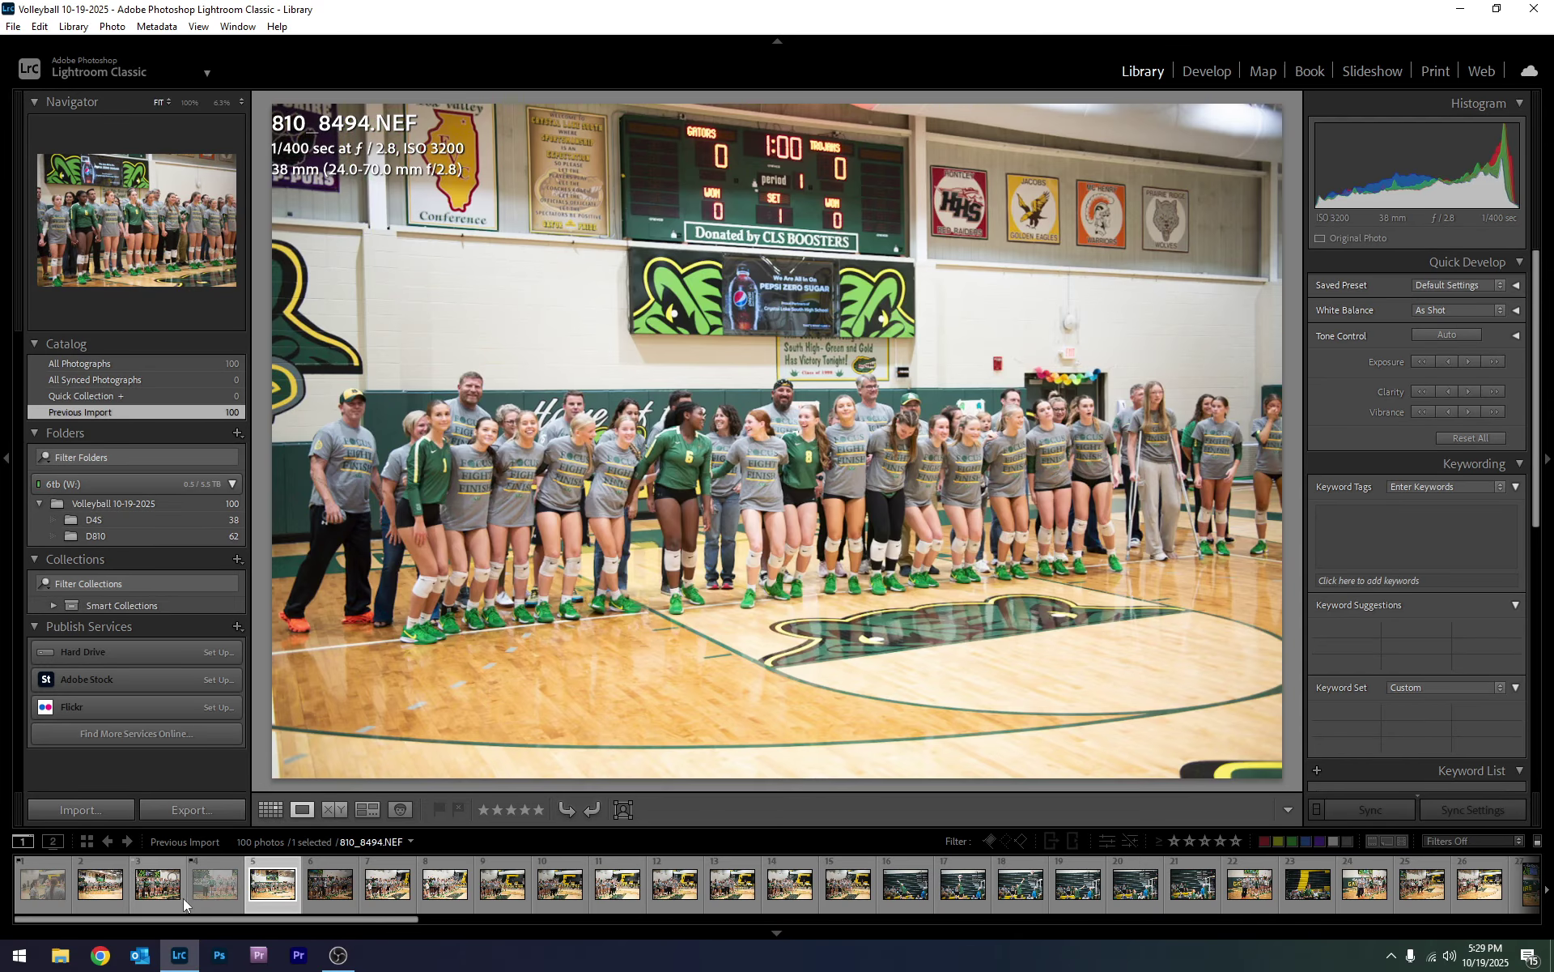
pyautogui.press('Right')
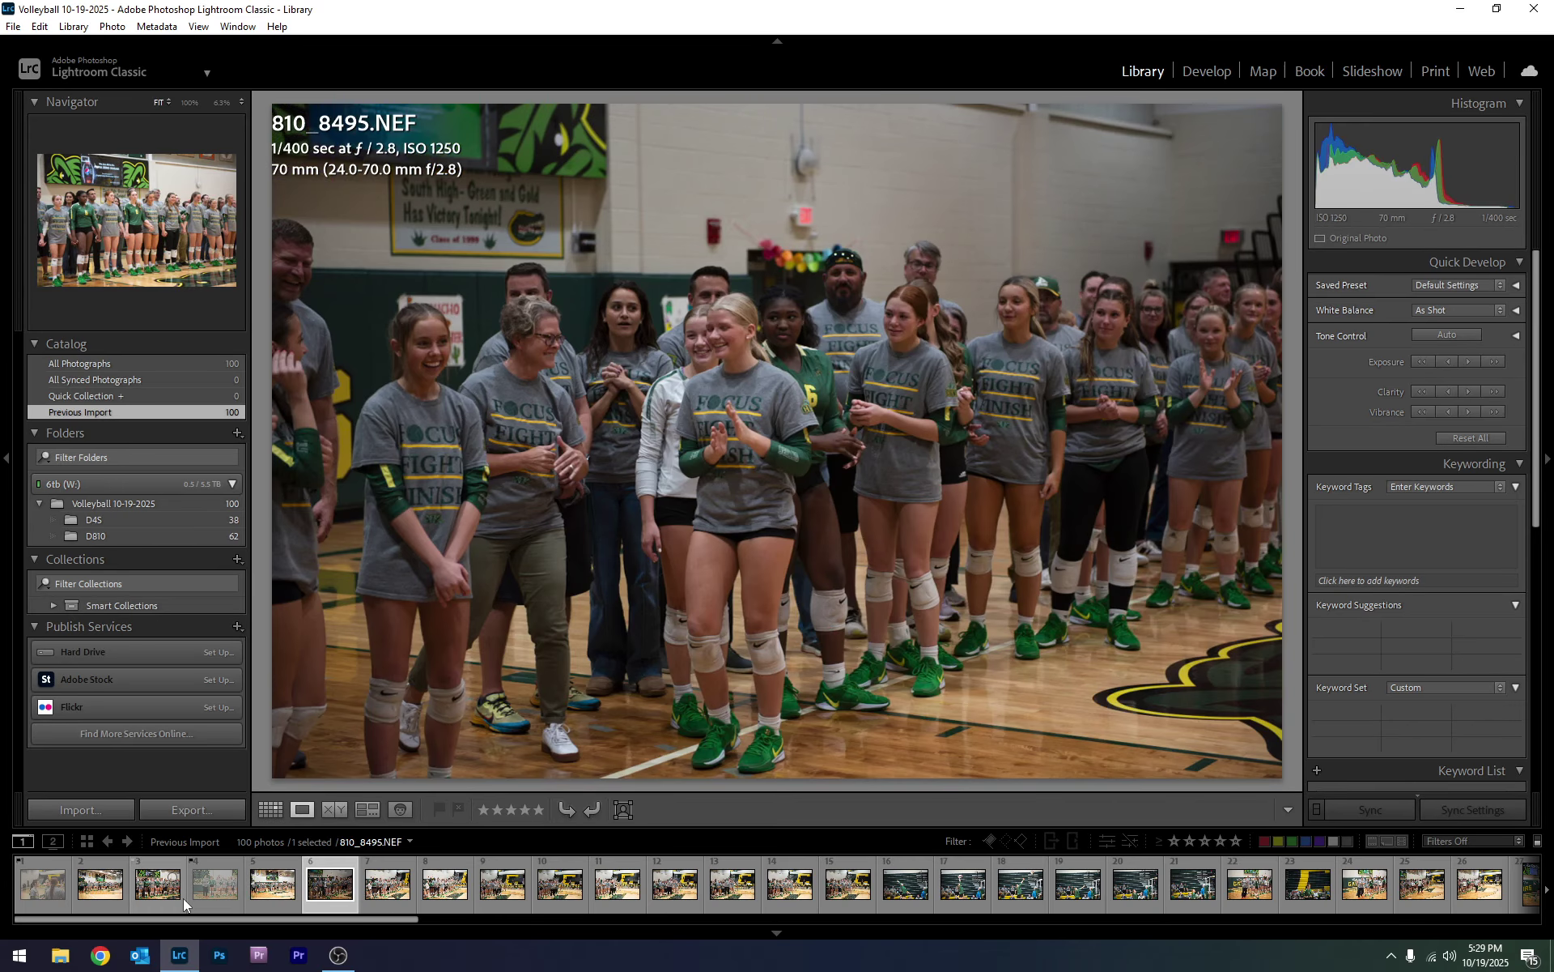
pyautogui.press('x')
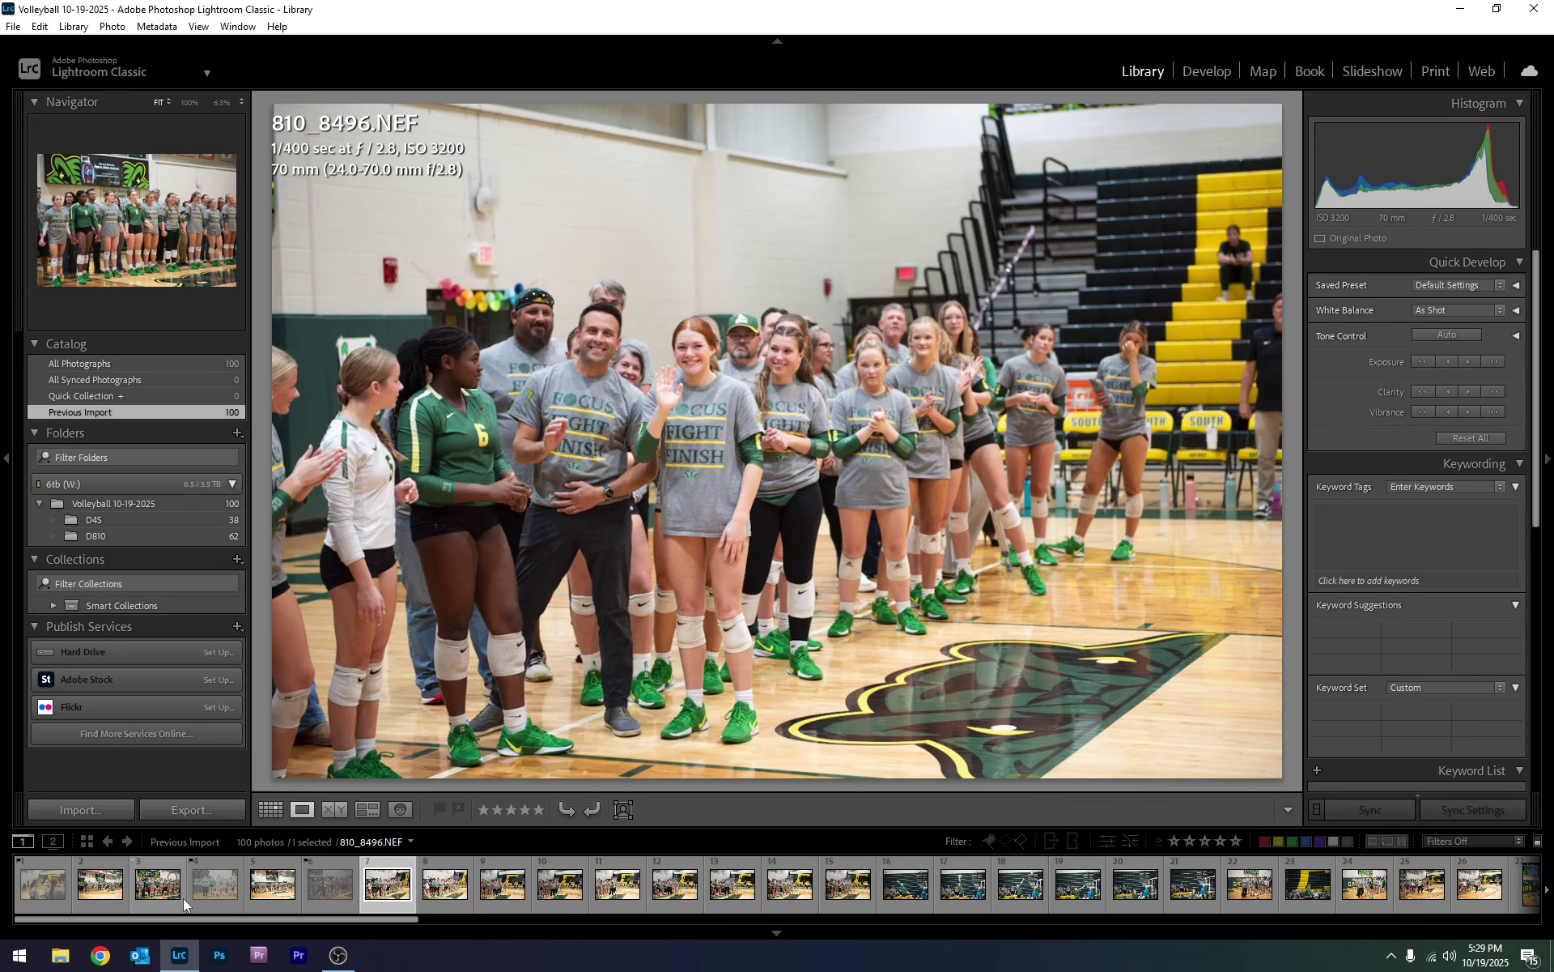
# - Compare the near-duplicates 810_8496.NEF and 810_8497.NEF, and flag 810_8497.NEF as Rejected
pyautogui.press('Right')
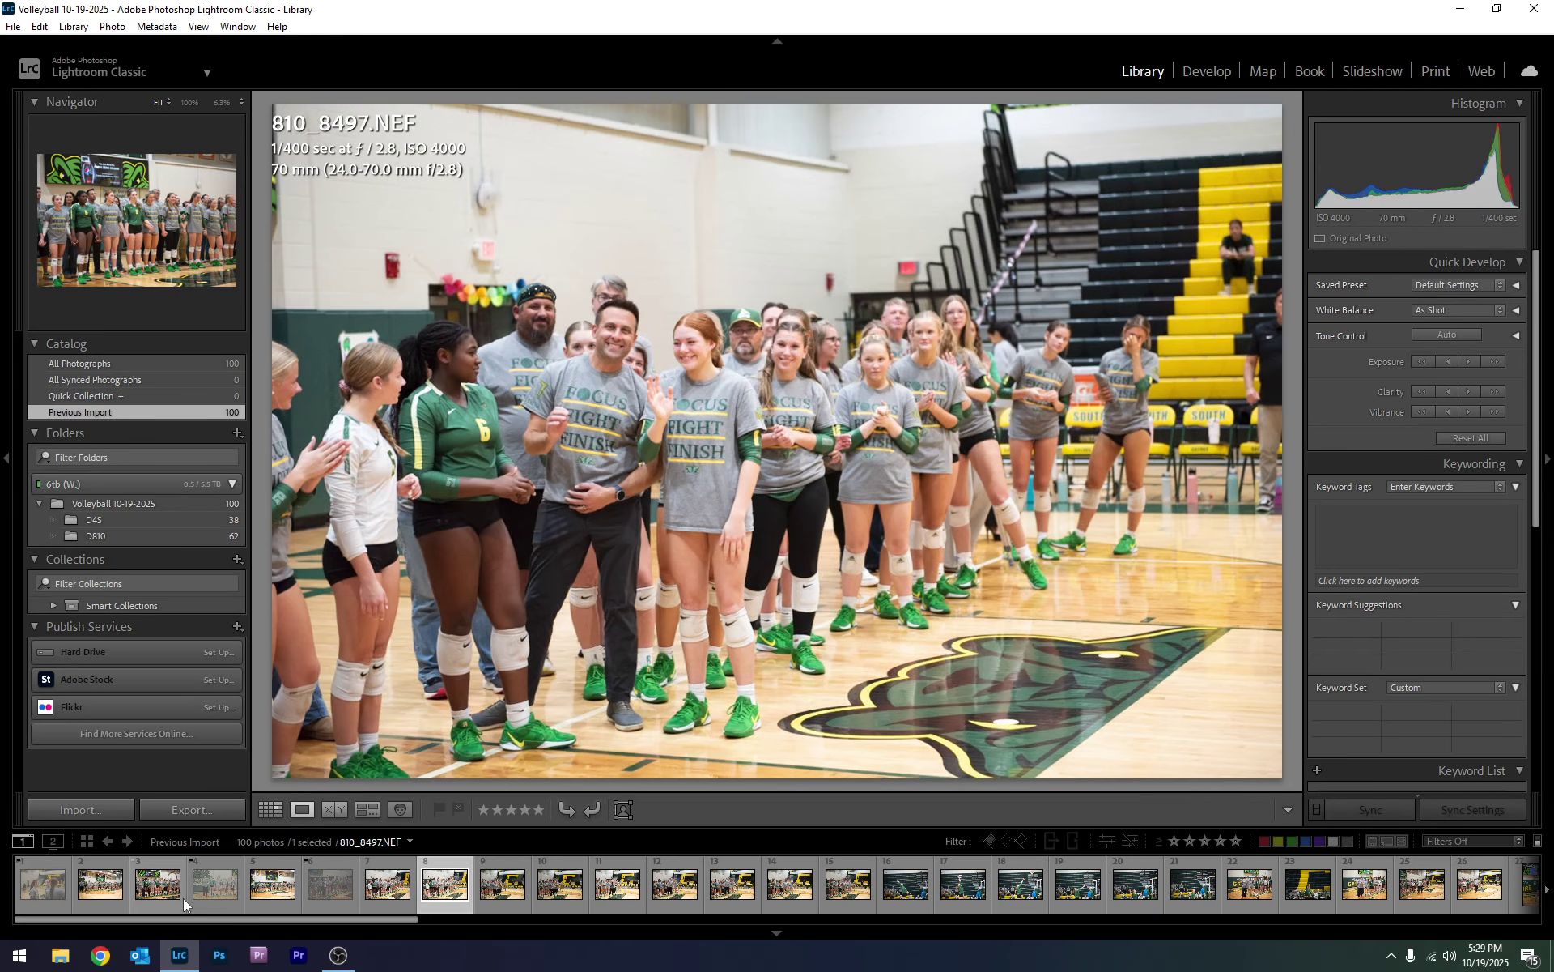
pyautogui.press('Left')
pyautogui.press('Right')
pyautogui.press('Left')
pyautogui.press('Right')
pyautogui.press('x')
pyautogui.press('Right')
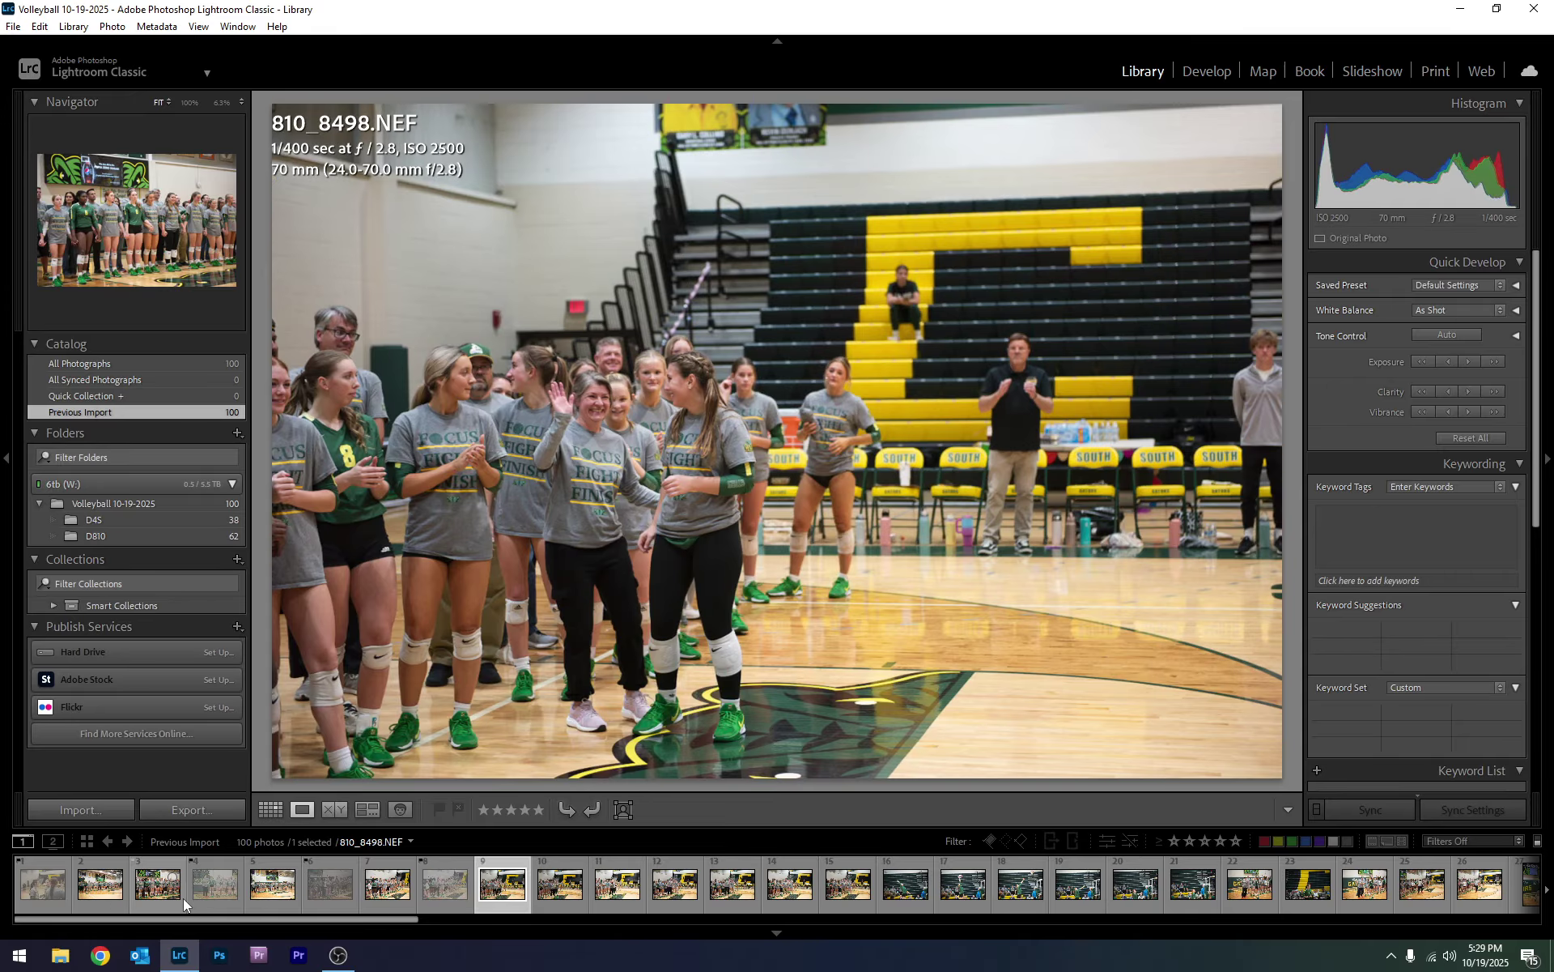
# - Compare 810_8498.NEF, 810_8499.NEF and 810_8500.NEF, and inspect the hugging pair's faces in 810_8500.NEF at 100%
pyautogui.press('Right')
pyautogui.press('Left')
pyautogui.press('Right')
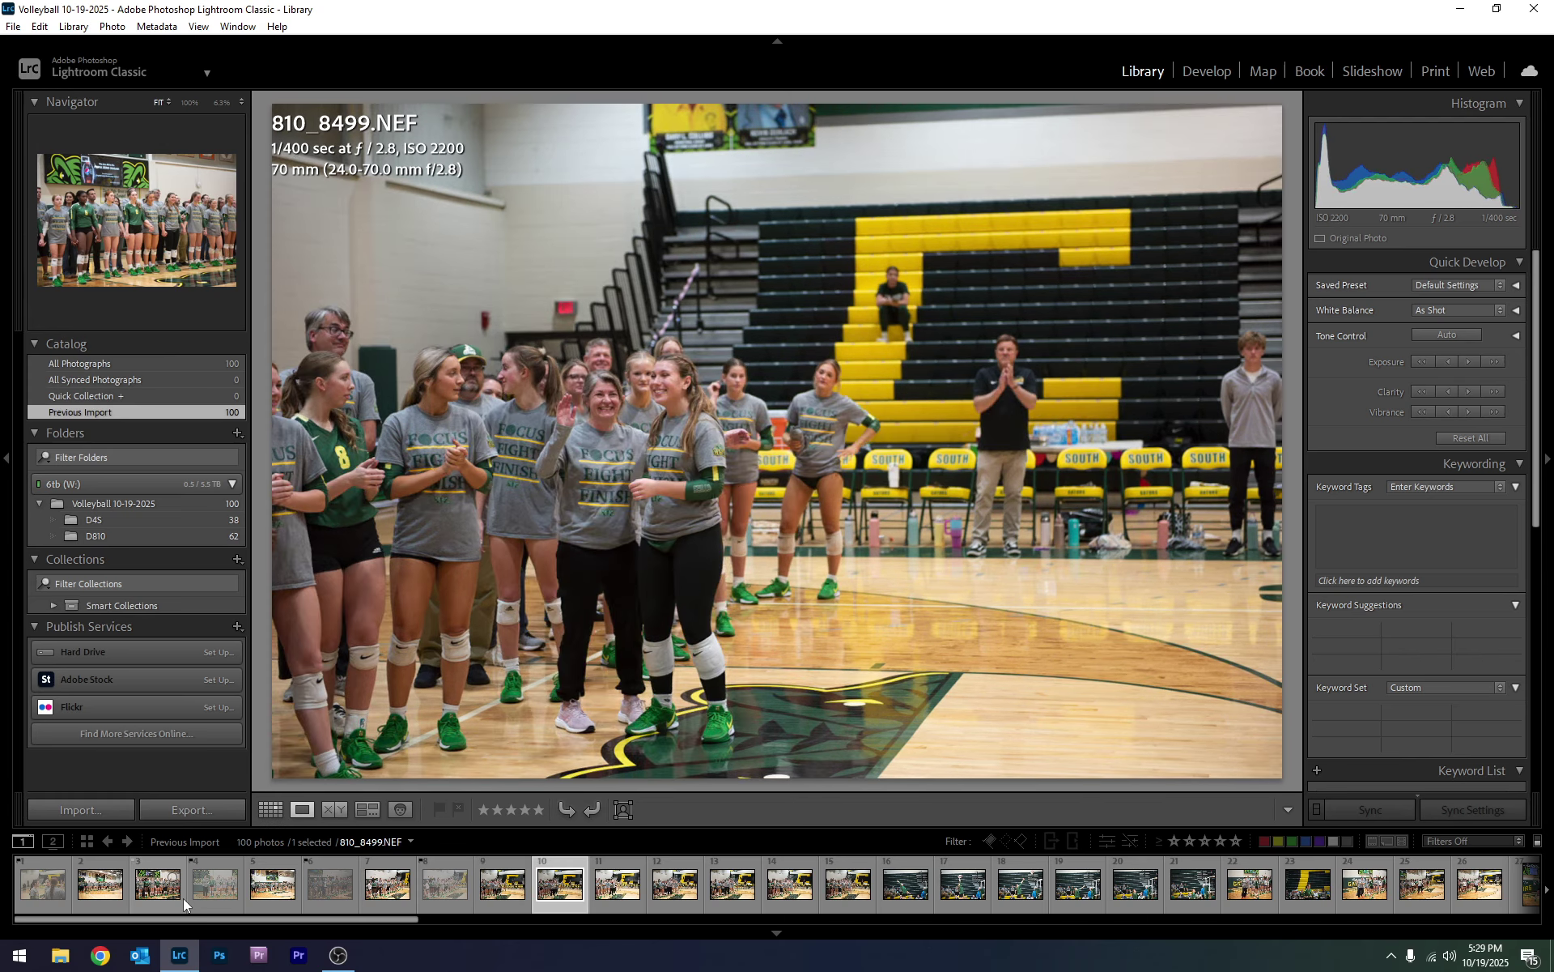
pyautogui.press('Right')
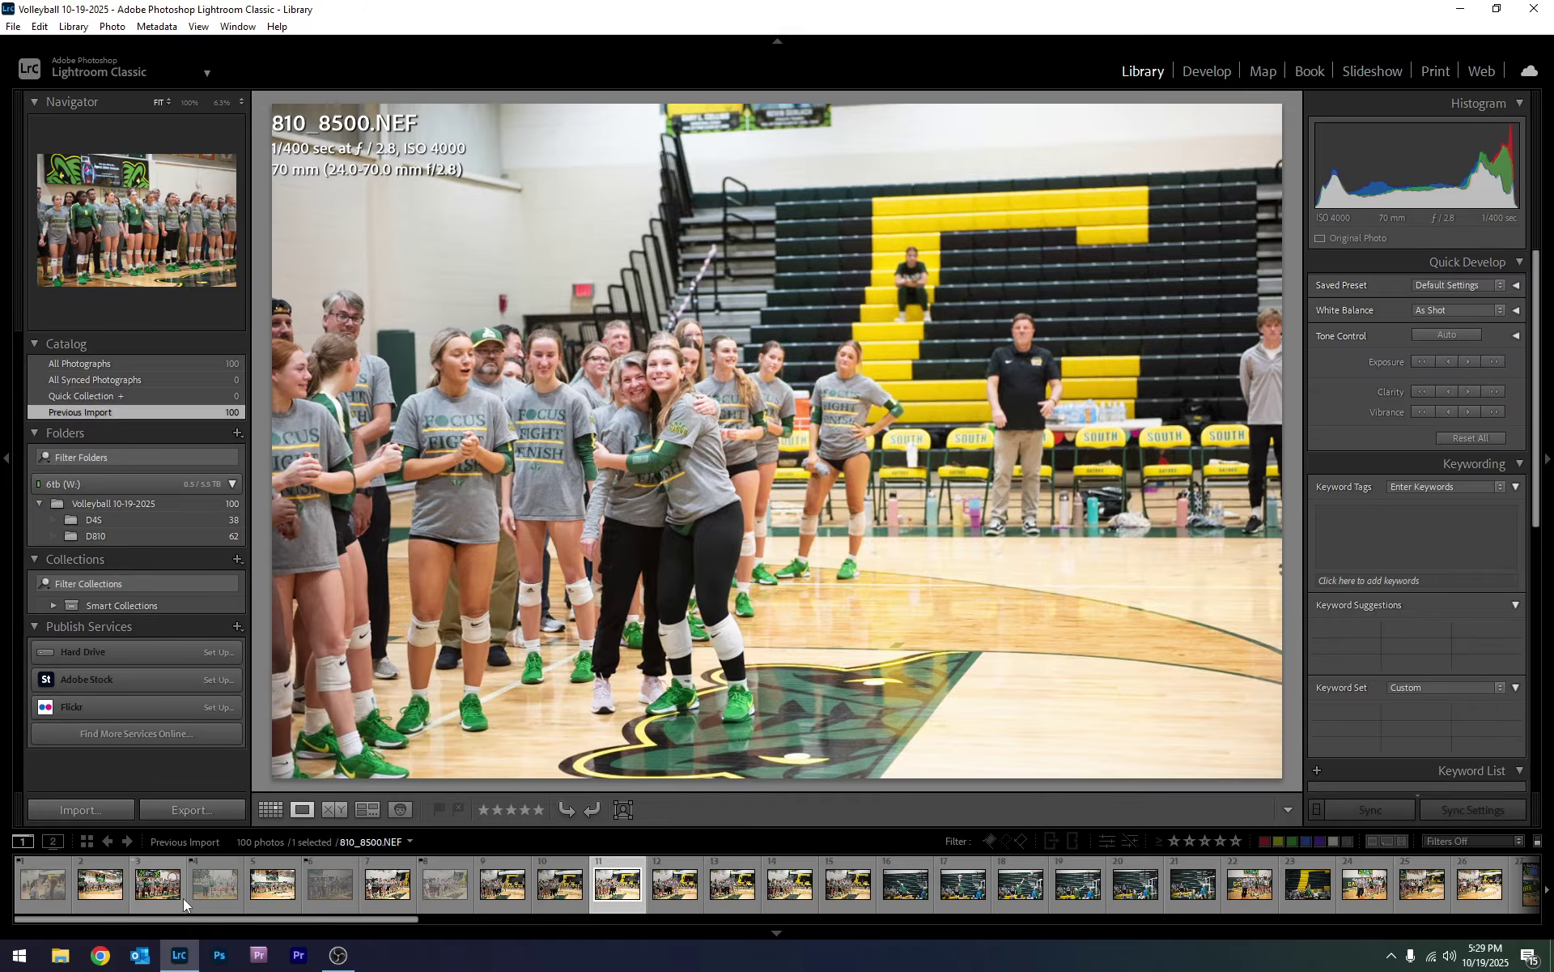
pyautogui.click(664, 365)
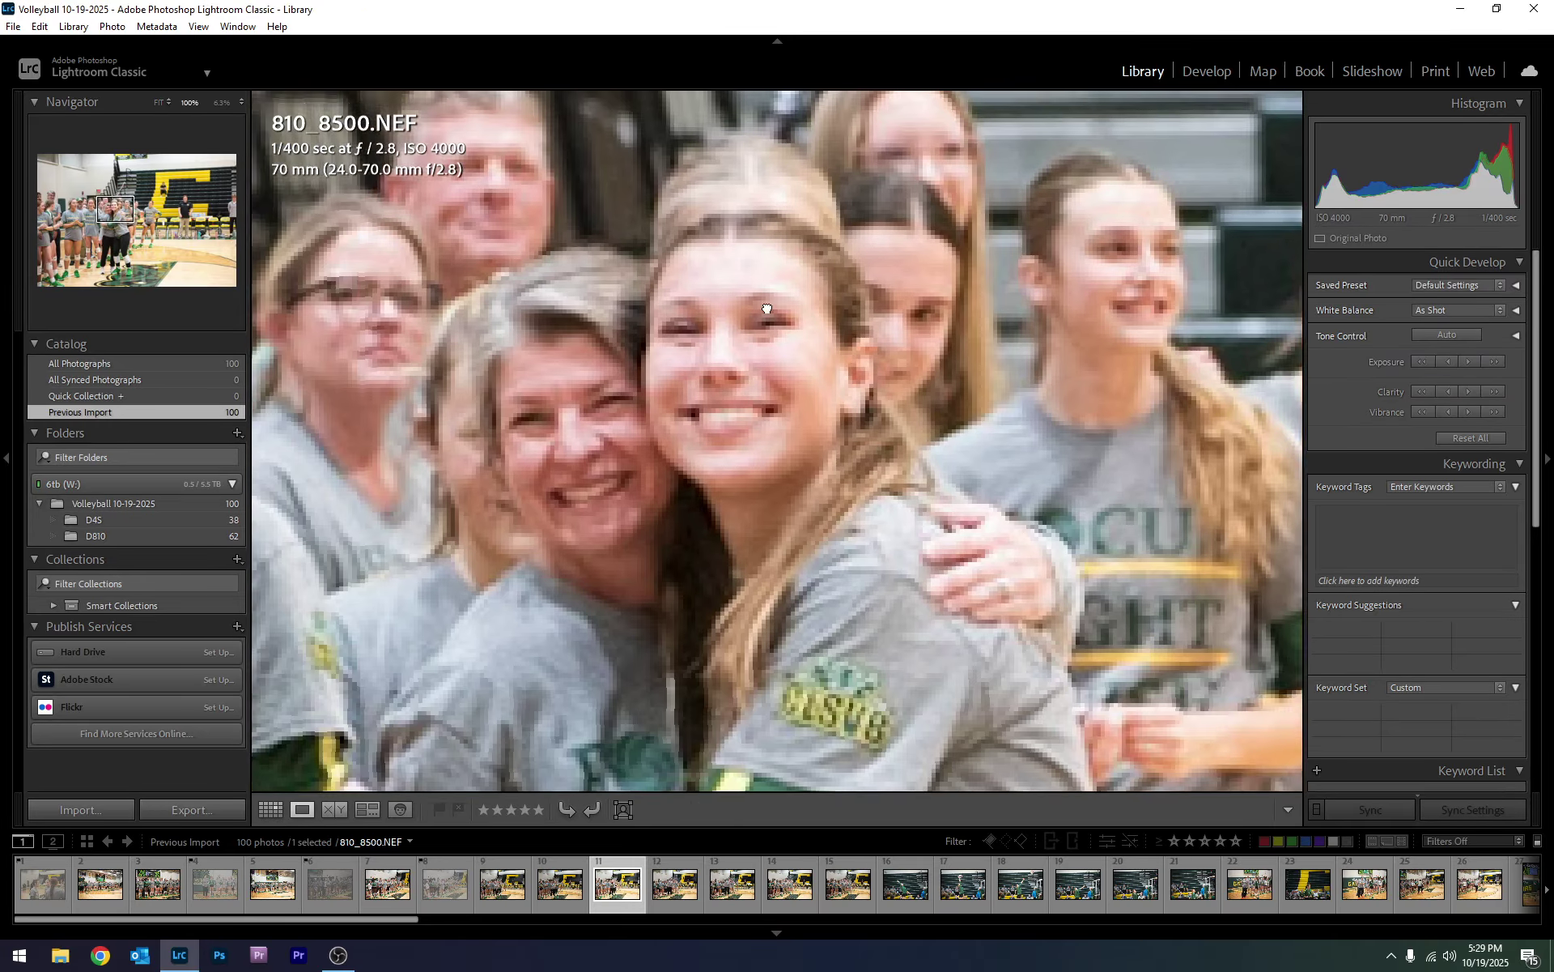
pyautogui.moveTo(766, 309); pyautogui.dragTo(622, 474)
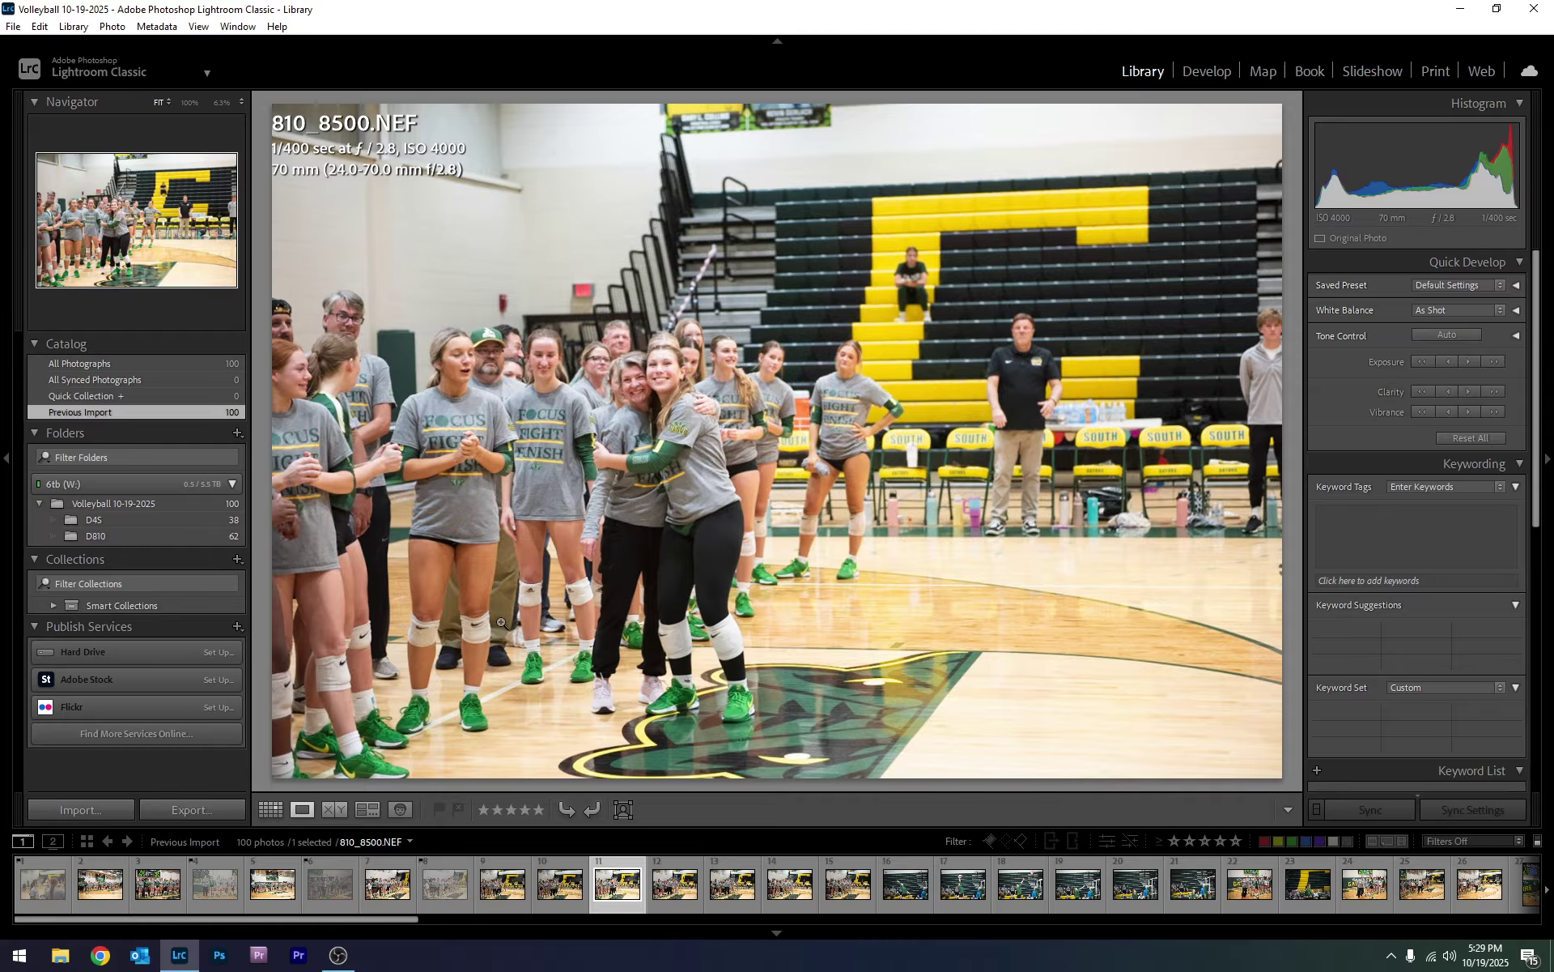
# - Flag 810_8499.NEF and 810_8498.NEF as Rejected, and go on to 810_8501.NEF
pyautogui.click(552, 888)
pyautogui.press('x')
pyautogui.click(493, 892)
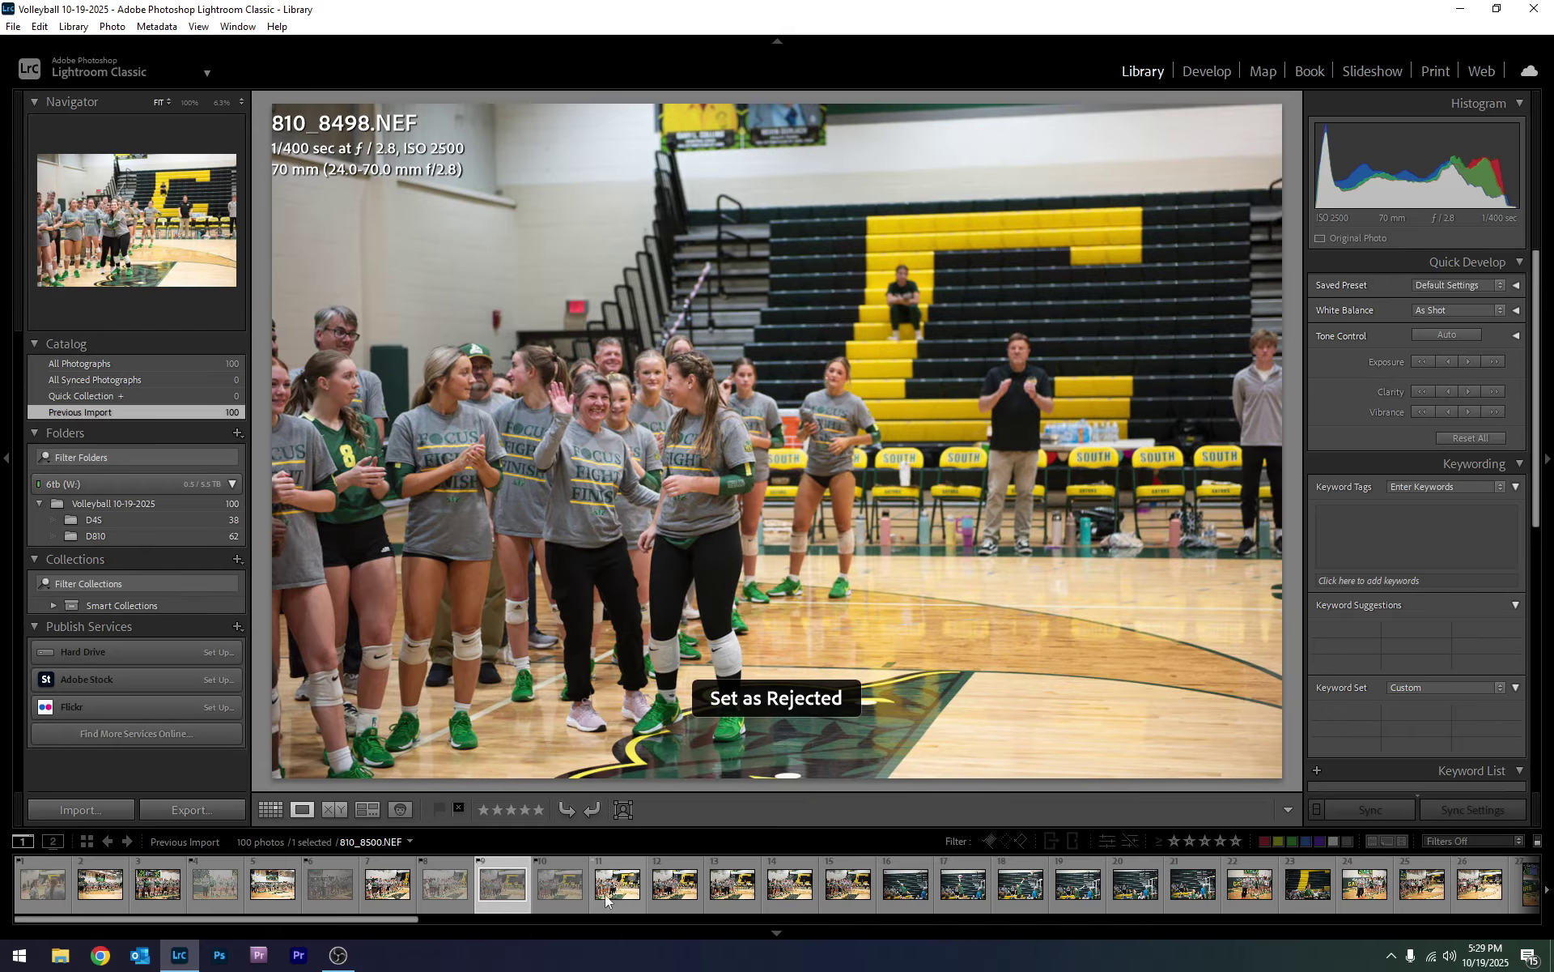
pyautogui.click(606, 898)
pyautogui.click(684, 889)
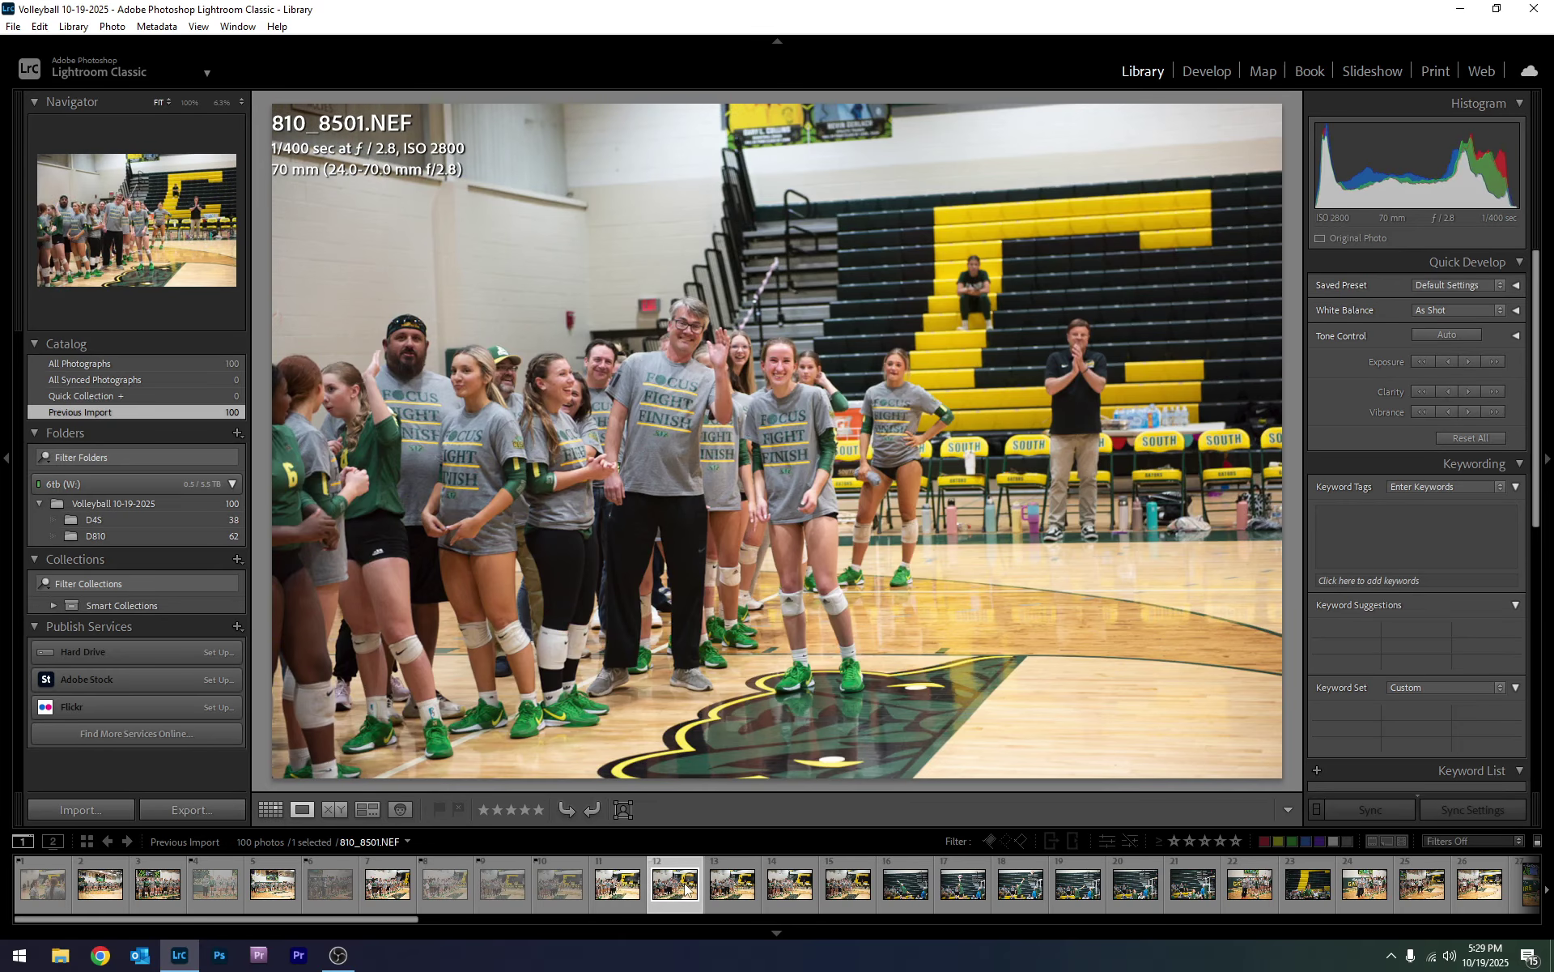
# - Compare 810_8501.NEF with 810_8502.NEF and flag 810_8501.NEF as rejected
pyautogui.press('Right')
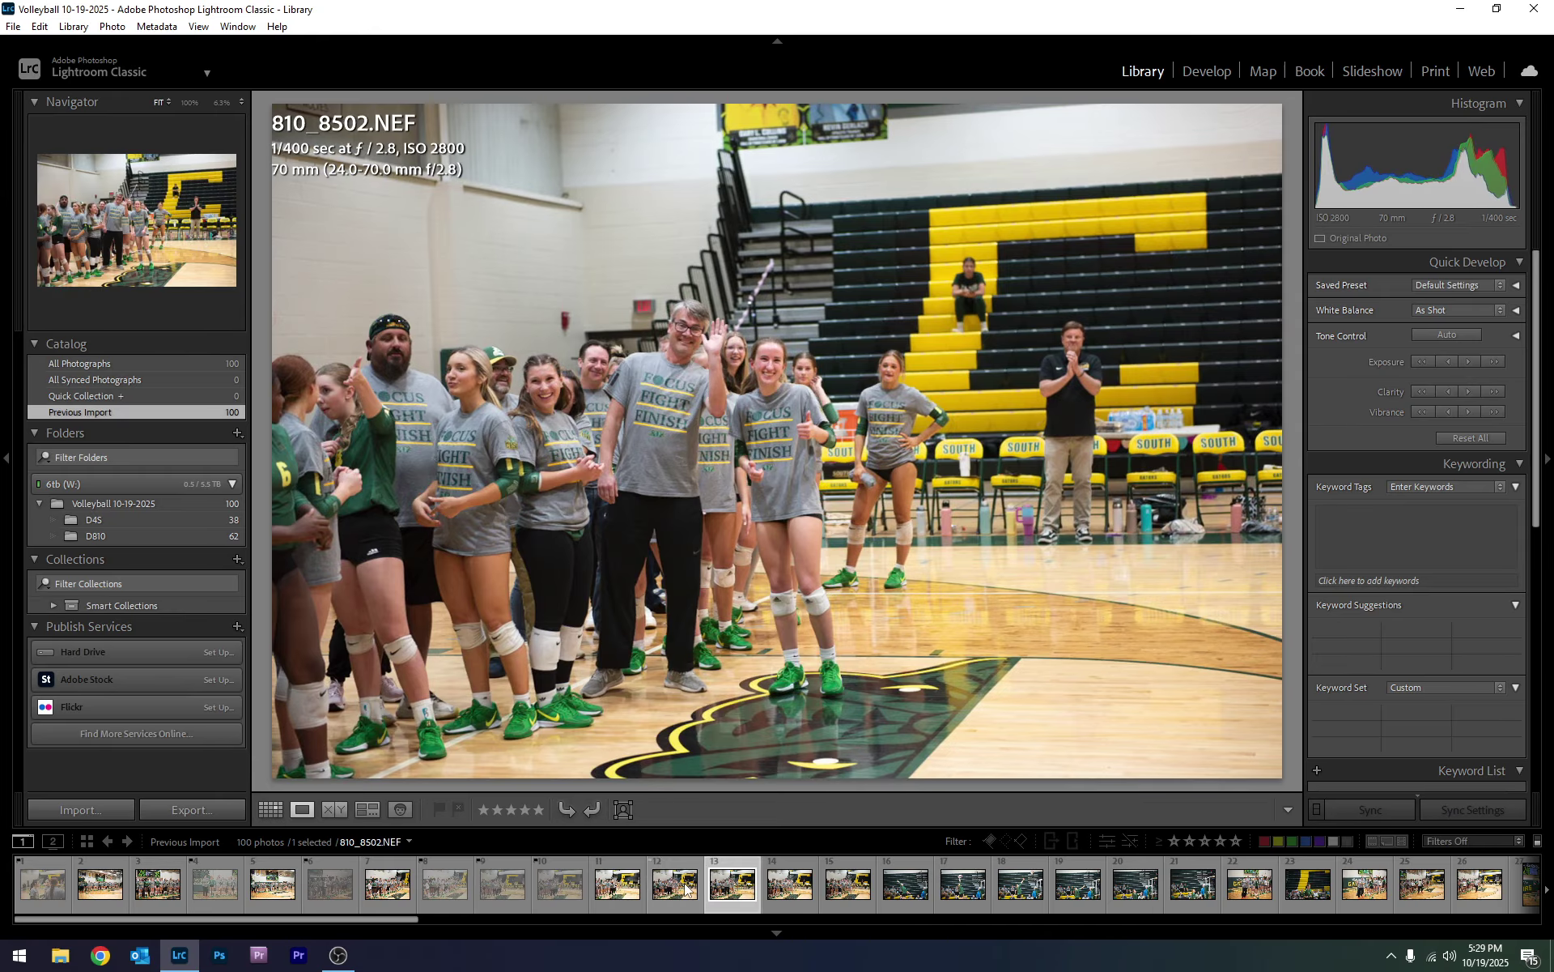
pyautogui.click(686, 889)
pyautogui.press('Right')
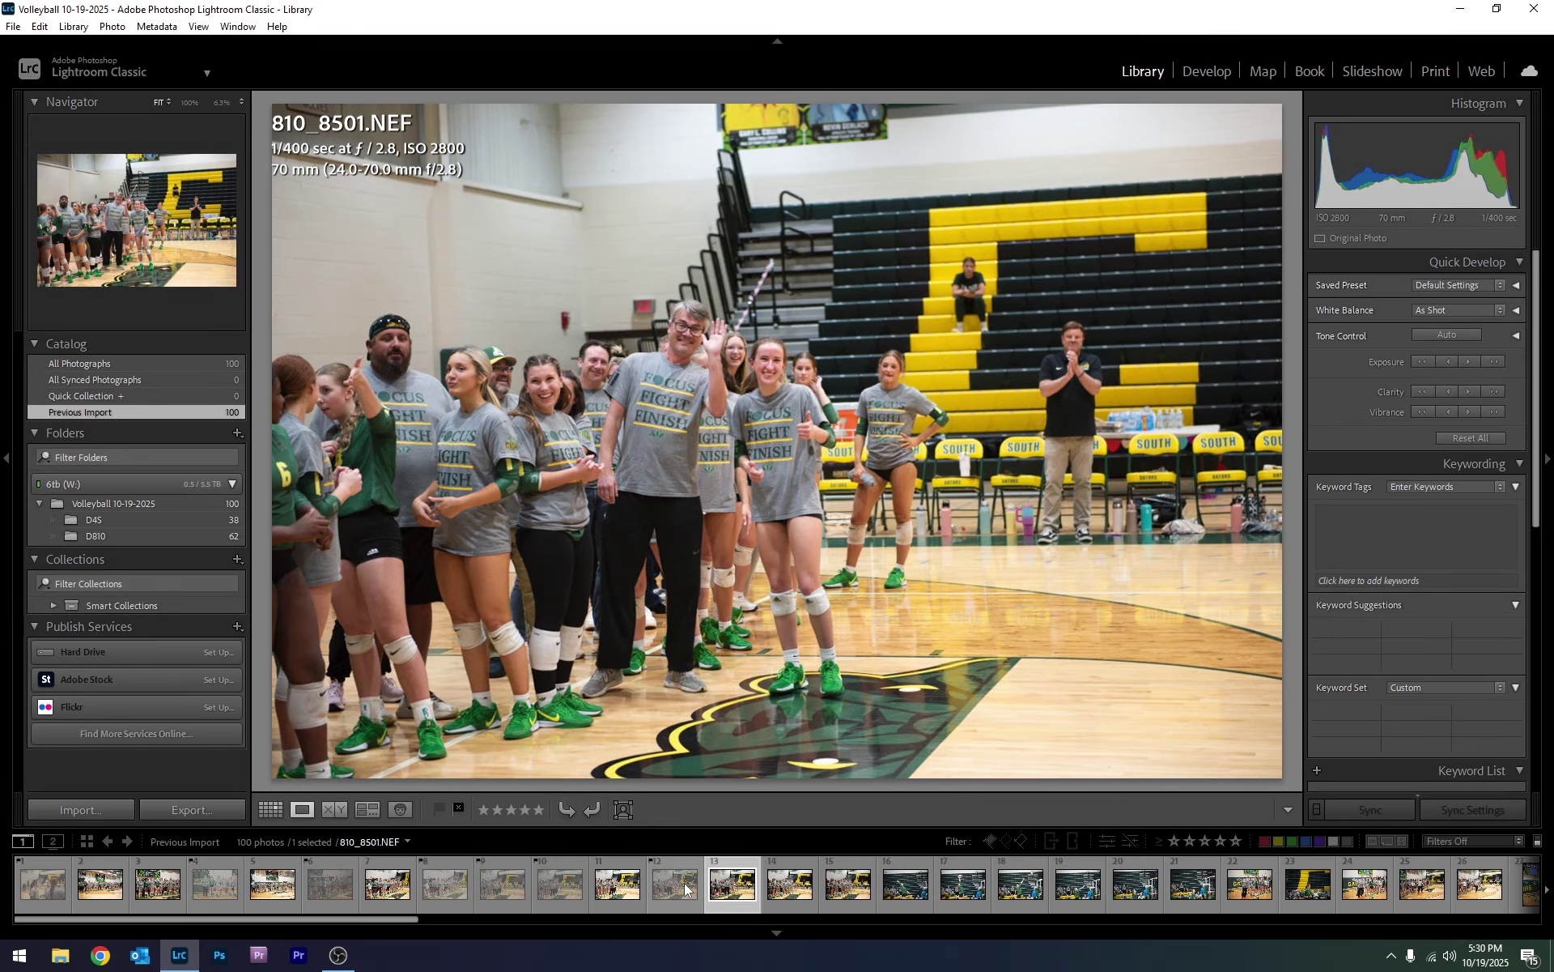
# - Compare 810_8503.NEF with 810_8504.NEF, flag 810_8504.NEF as rejected, and return to 810_8503.NEF
pyautogui.press('Right')
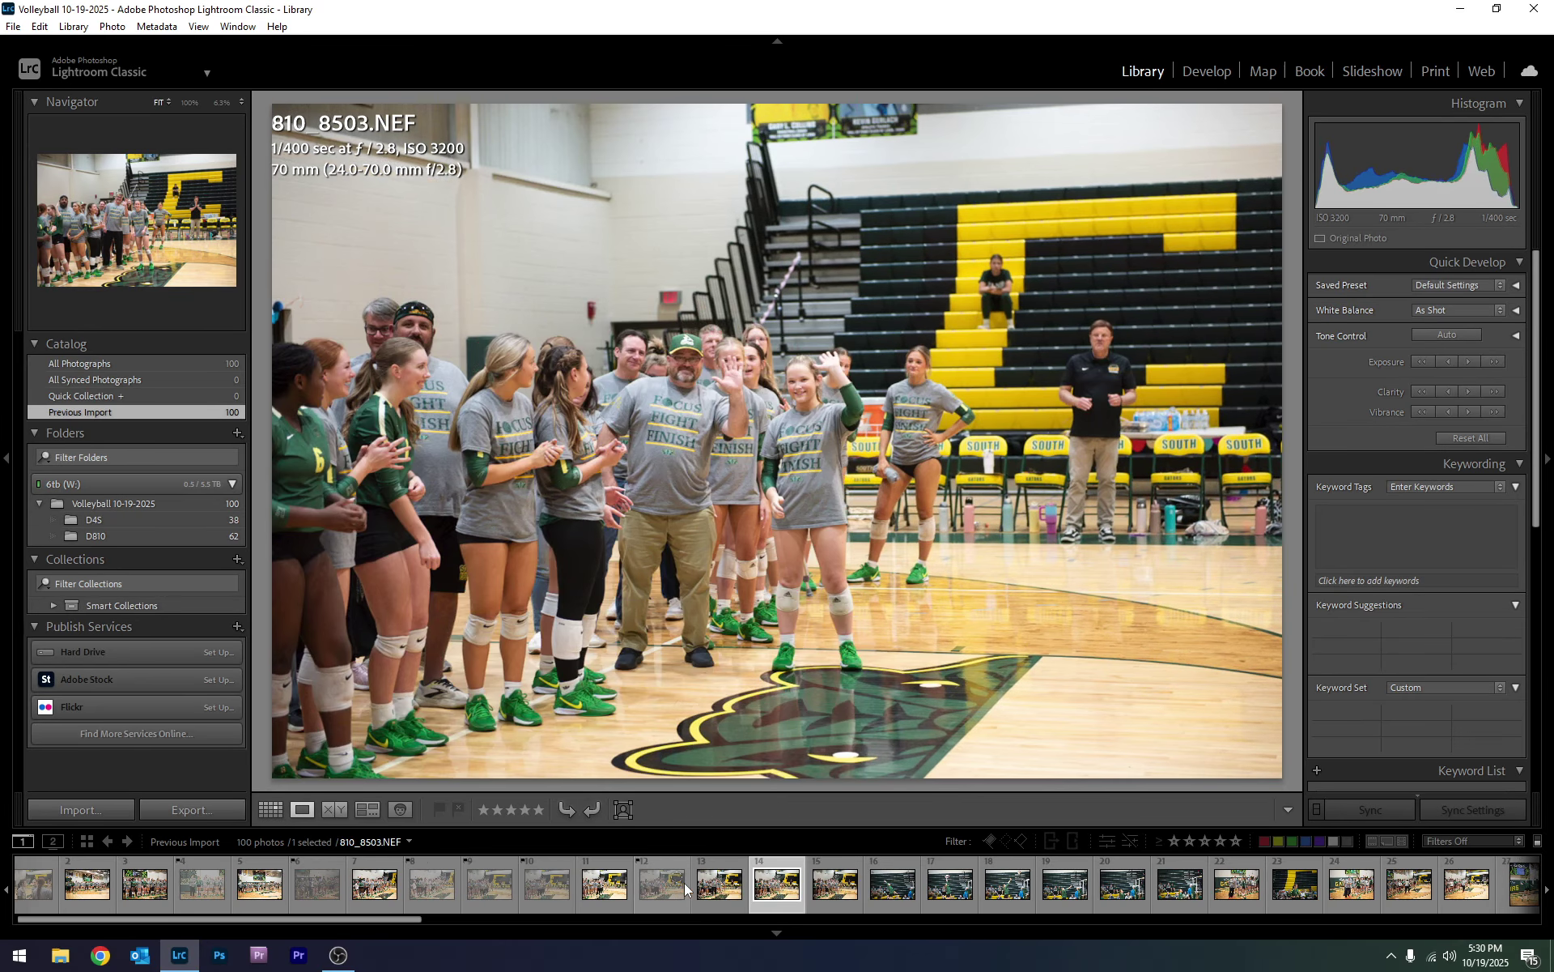
pyautogui.press('Right')
pyautogui.press('Left')
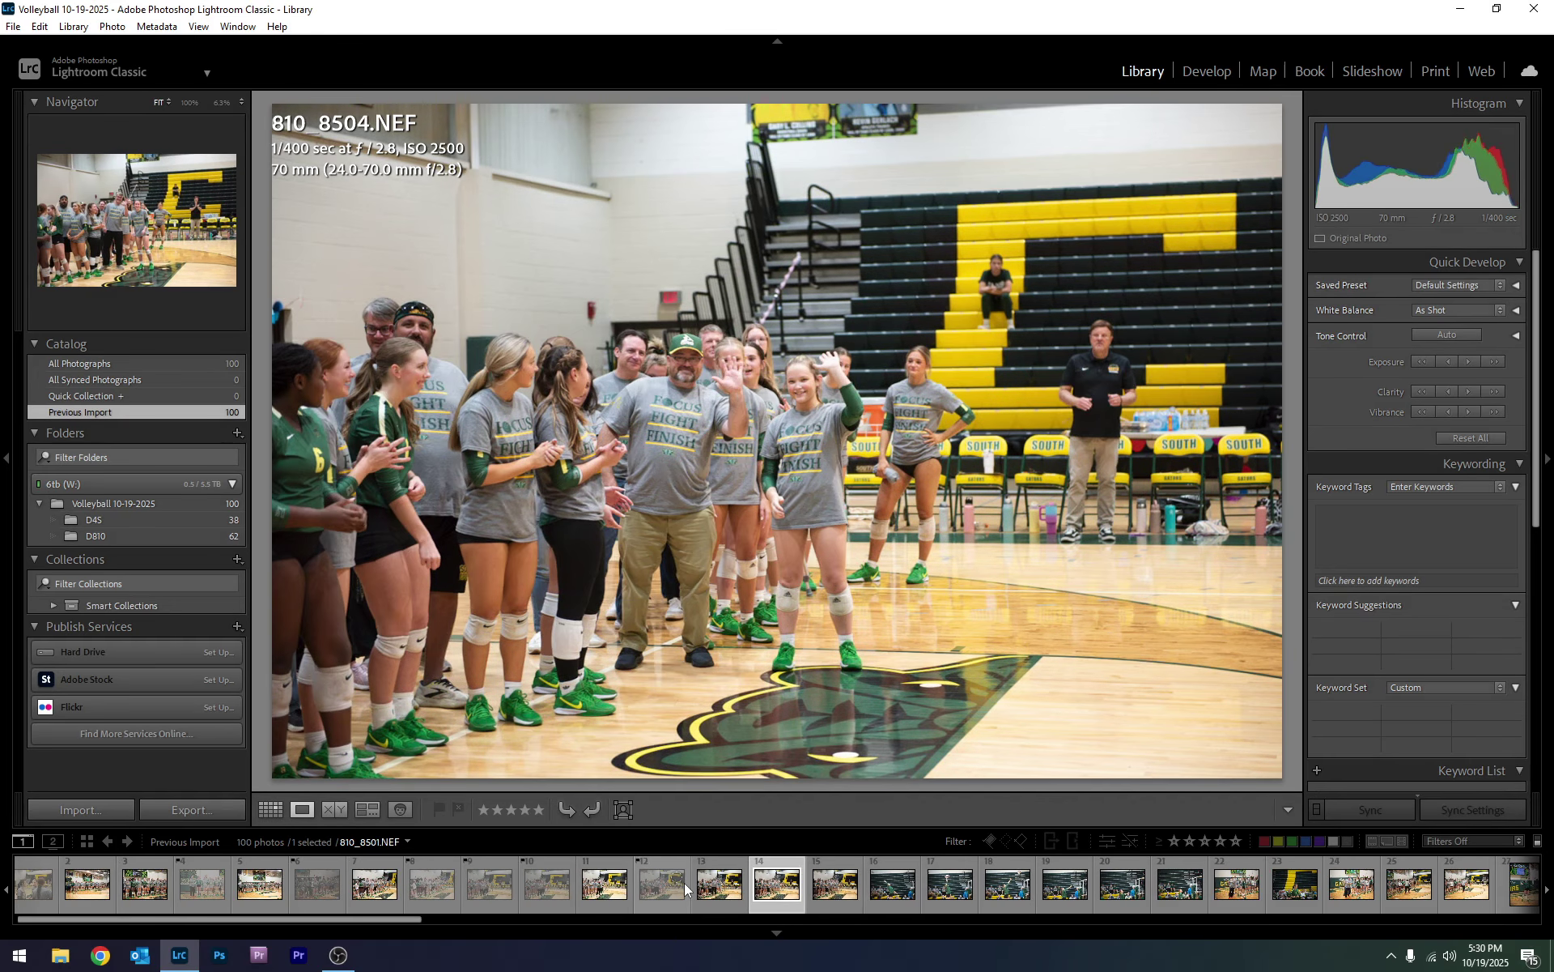
pyautogui.press('Right')
pyautogui.press('x')
pyautogui.press('Left')
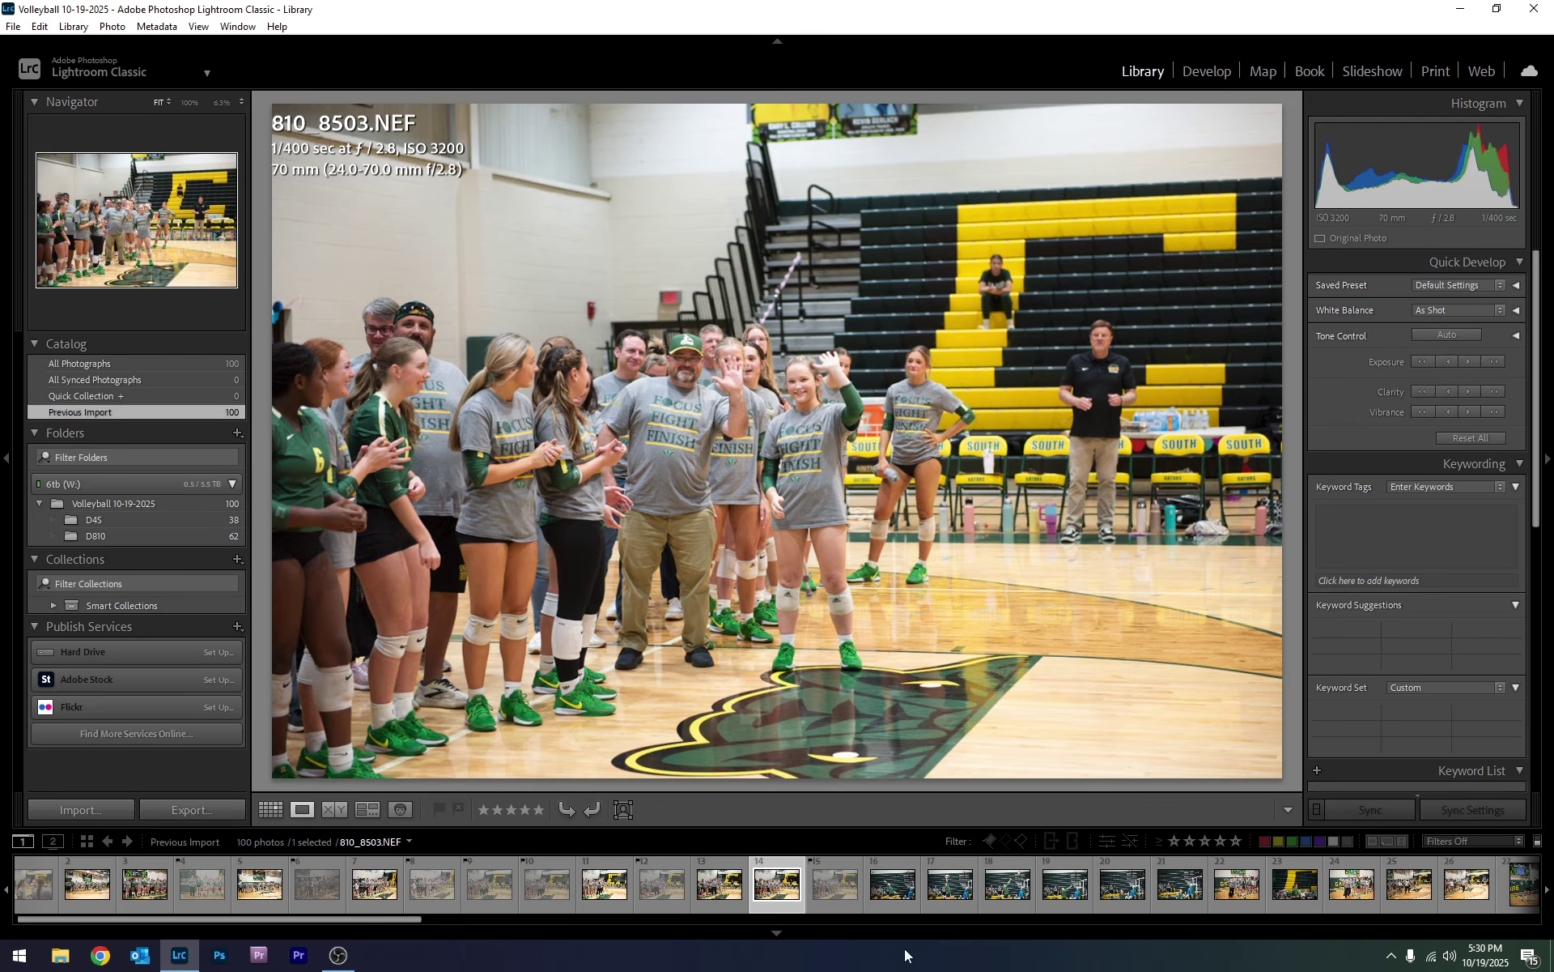
# - Try to remove every photo from D4S_6590.NEF through the last one from the Lightroom catalog without deleting them from disk
pyautogui.click(891, 890)
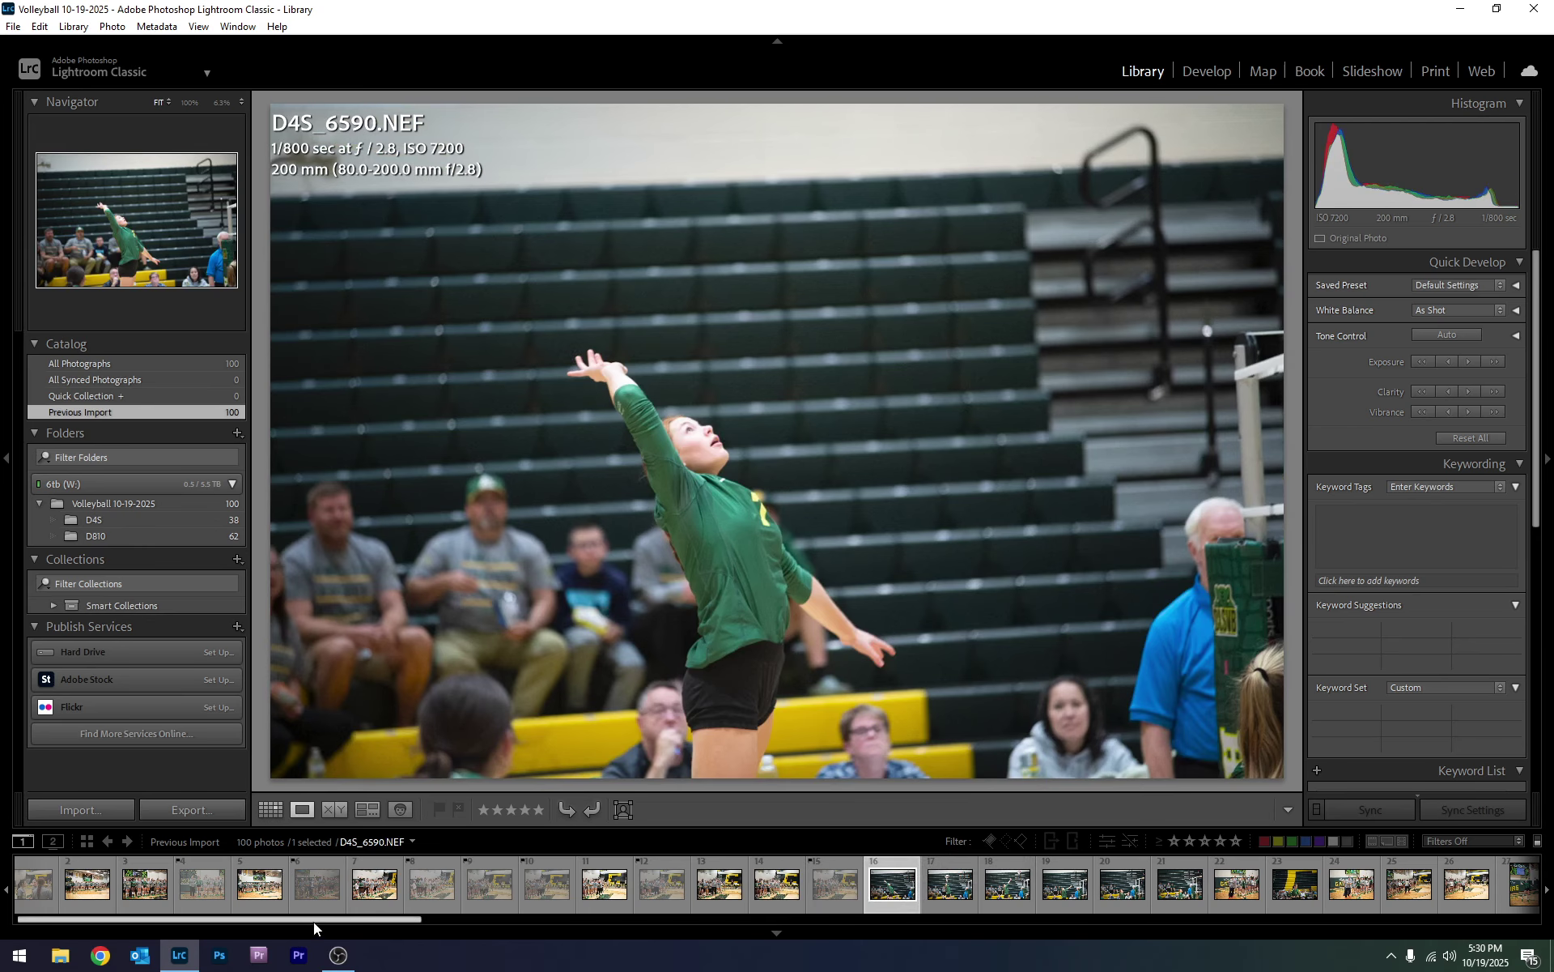
pyautogui.moveTo(314, 919); pyautogui.dragTo(1498, 917)
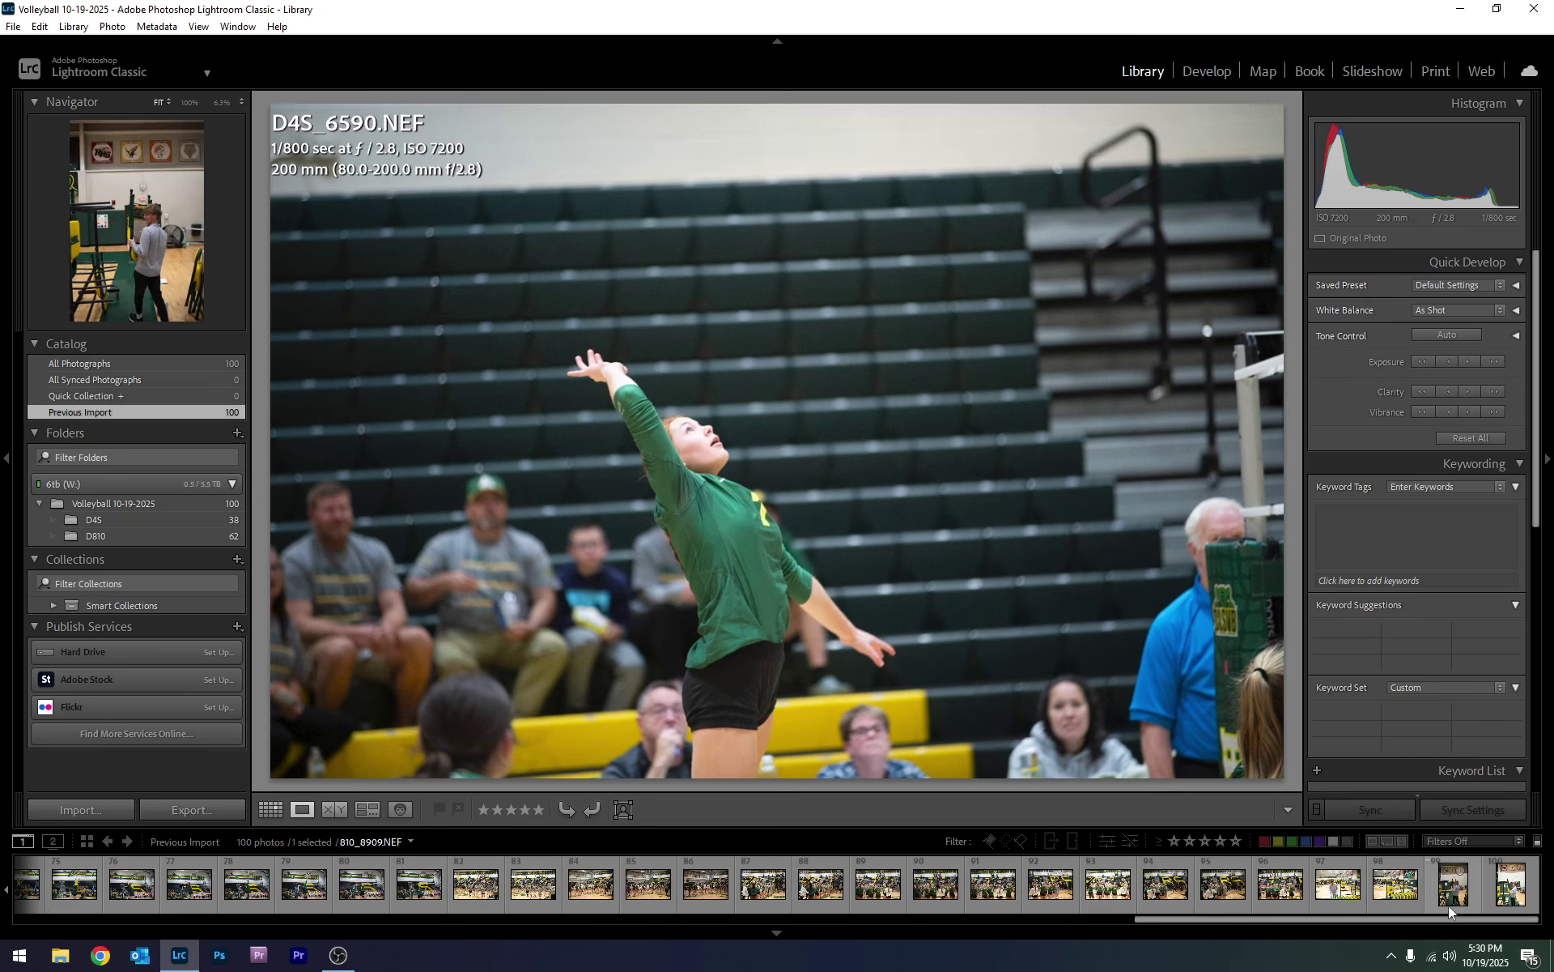
pyautogui.keyDown('shift'); pyautogui.click(1504, 894); pyautogui.keyUp('shift')
pyautogui.press('Delete')
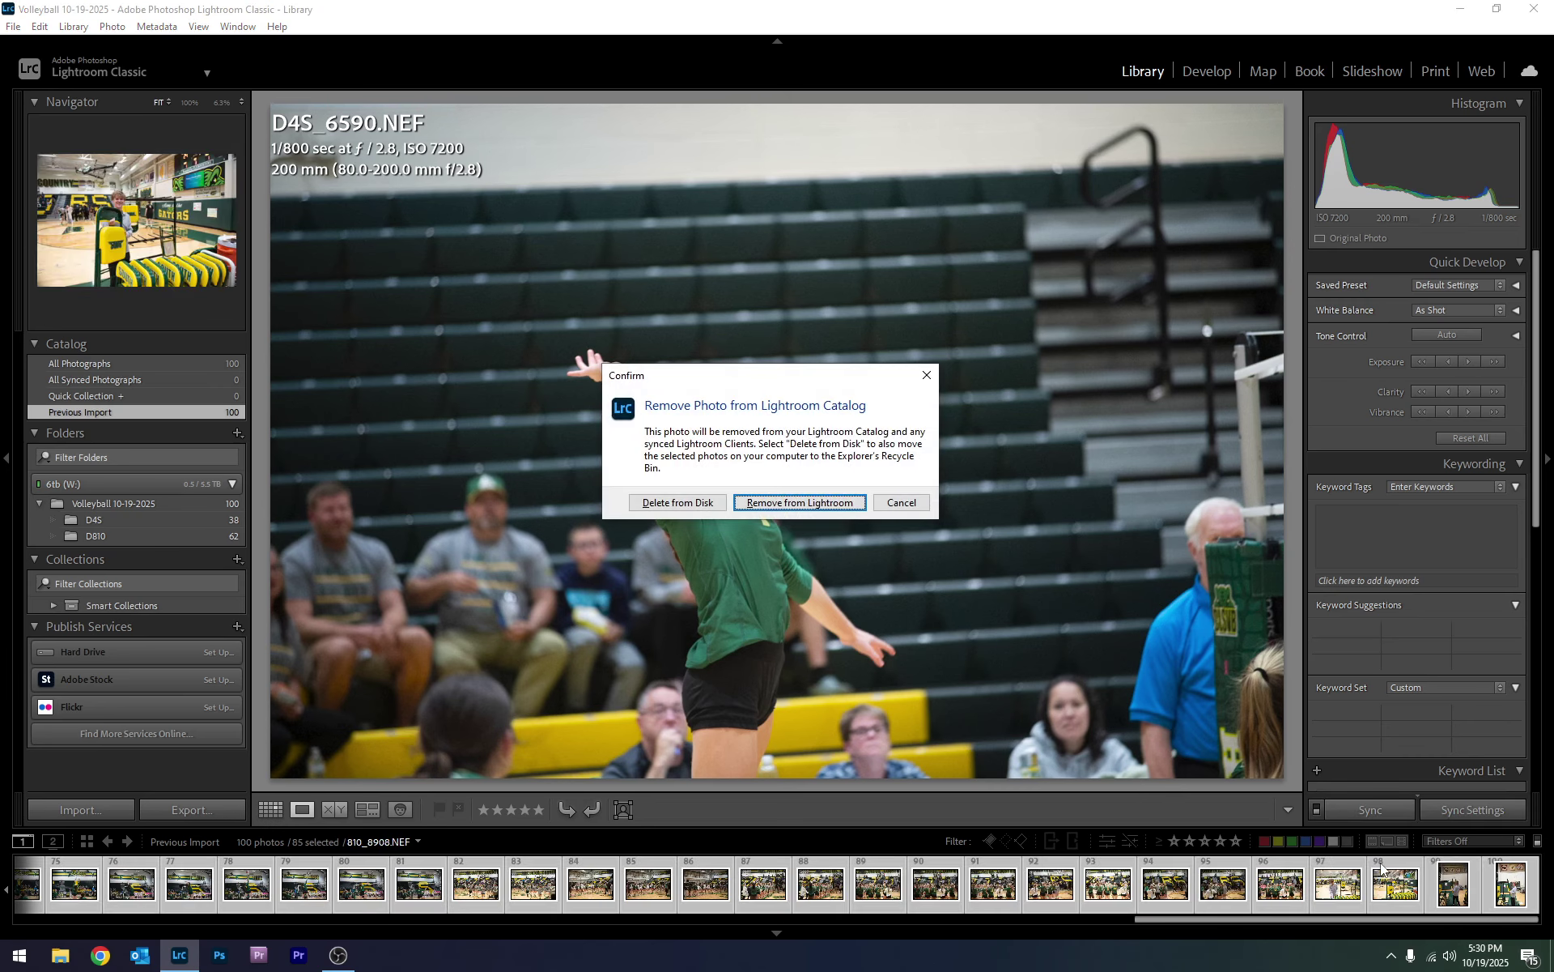
pyautogui.press('Return')
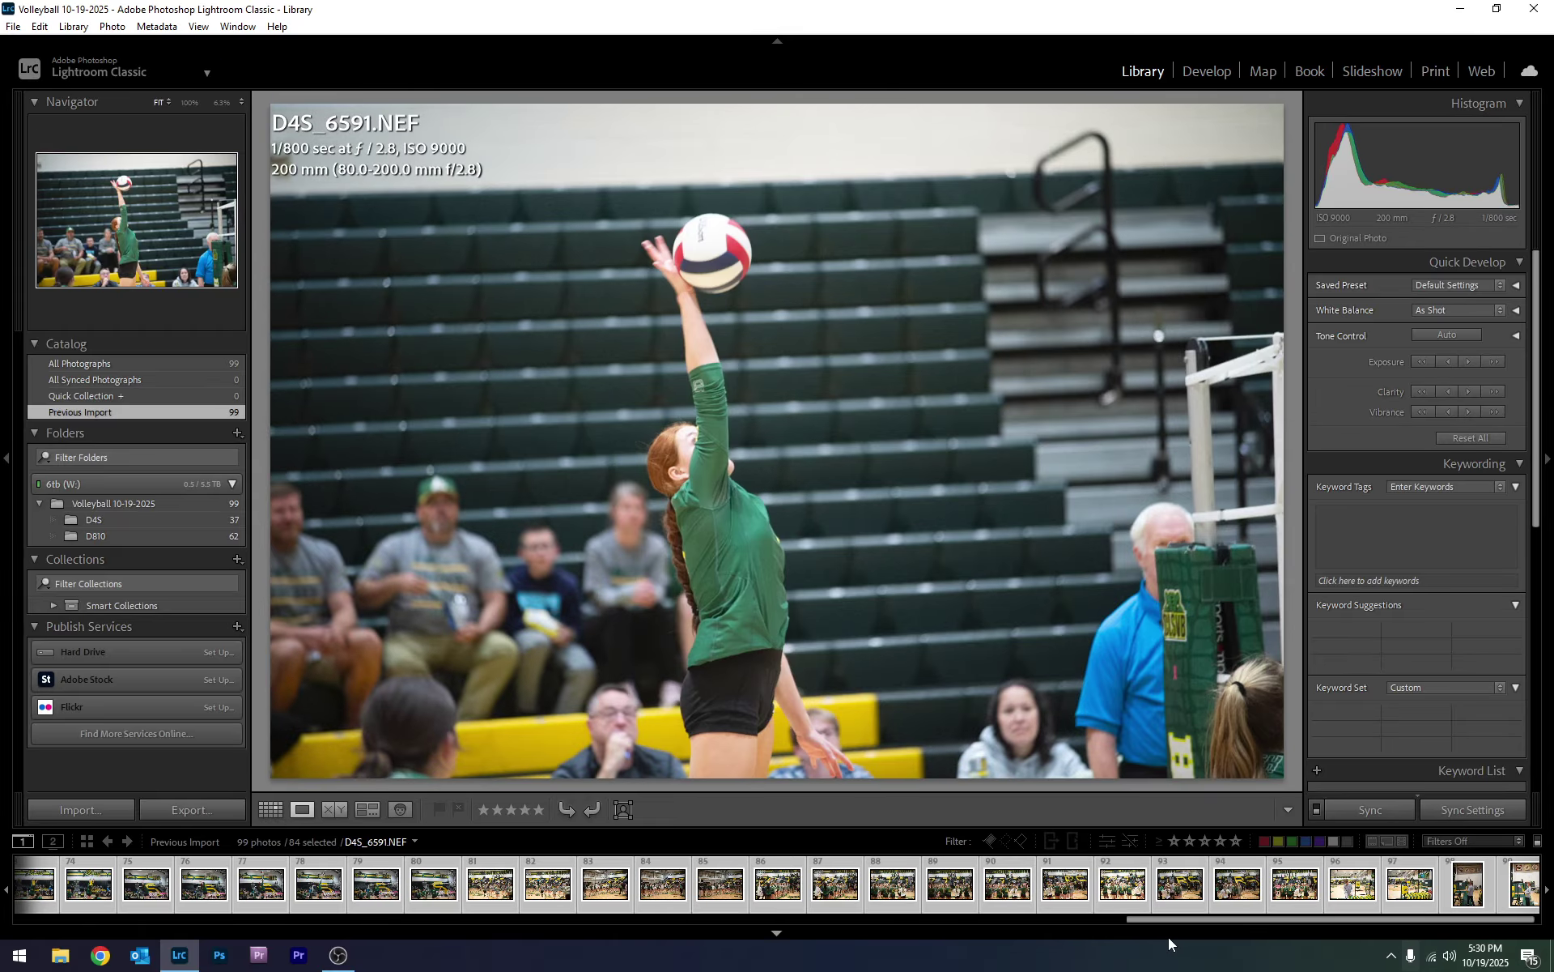
pyautogui.moveTo(1152, 917); pyautogui.dragTo(37, 886)
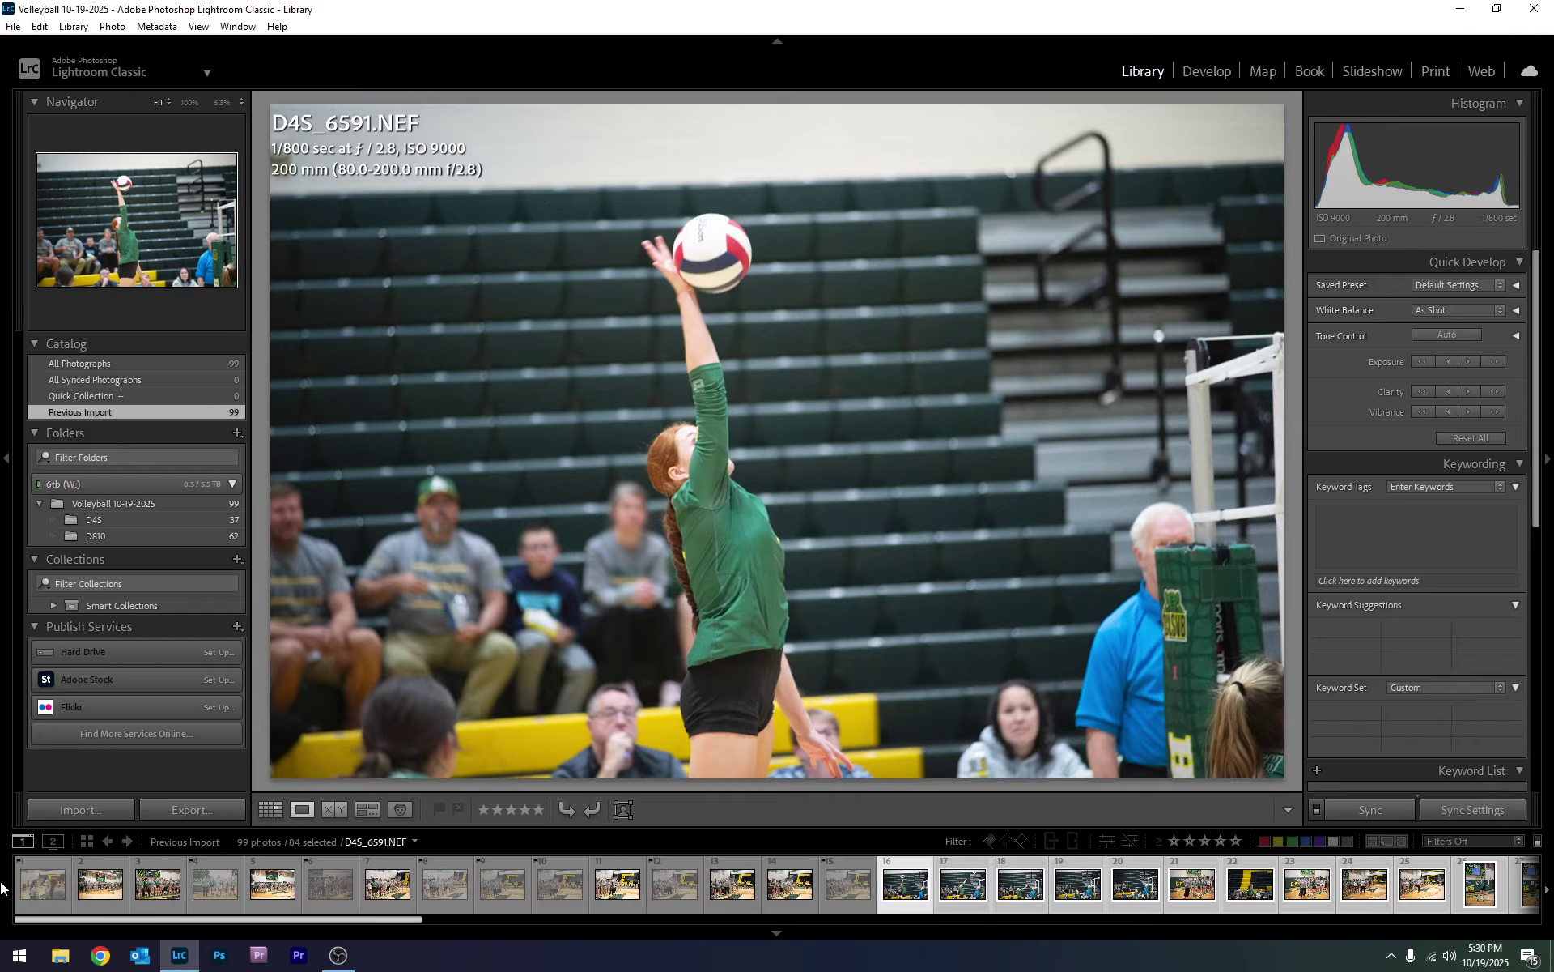
pyautogui.rightClick(905, 899)
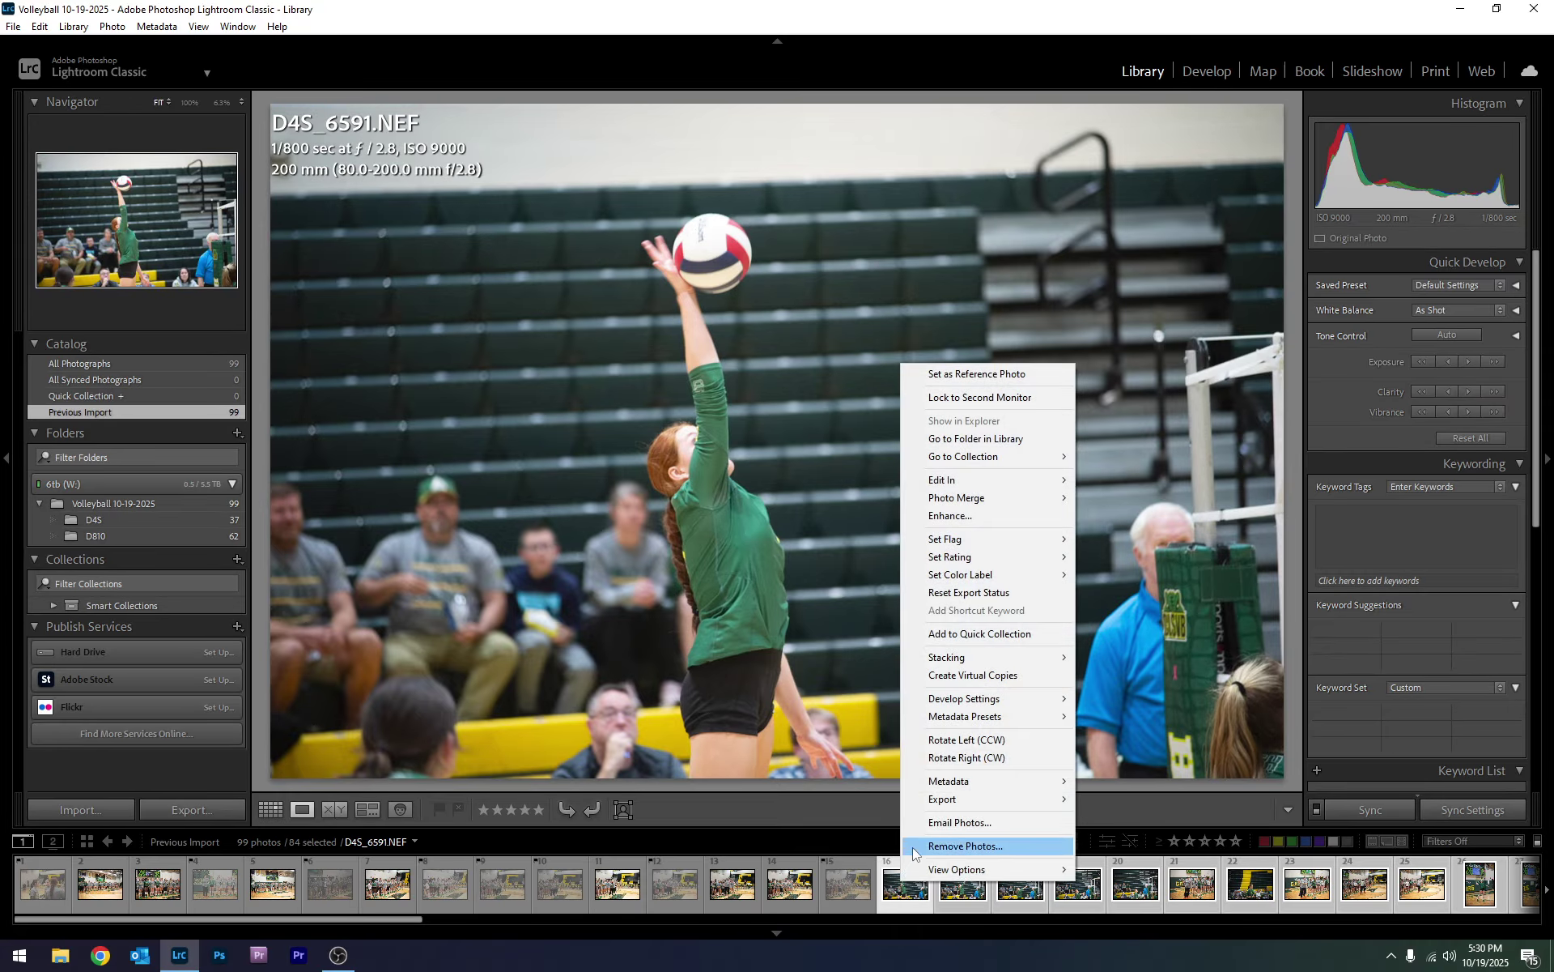
pyautogui.click(890, 899)
pyautogui.click(863, 903)
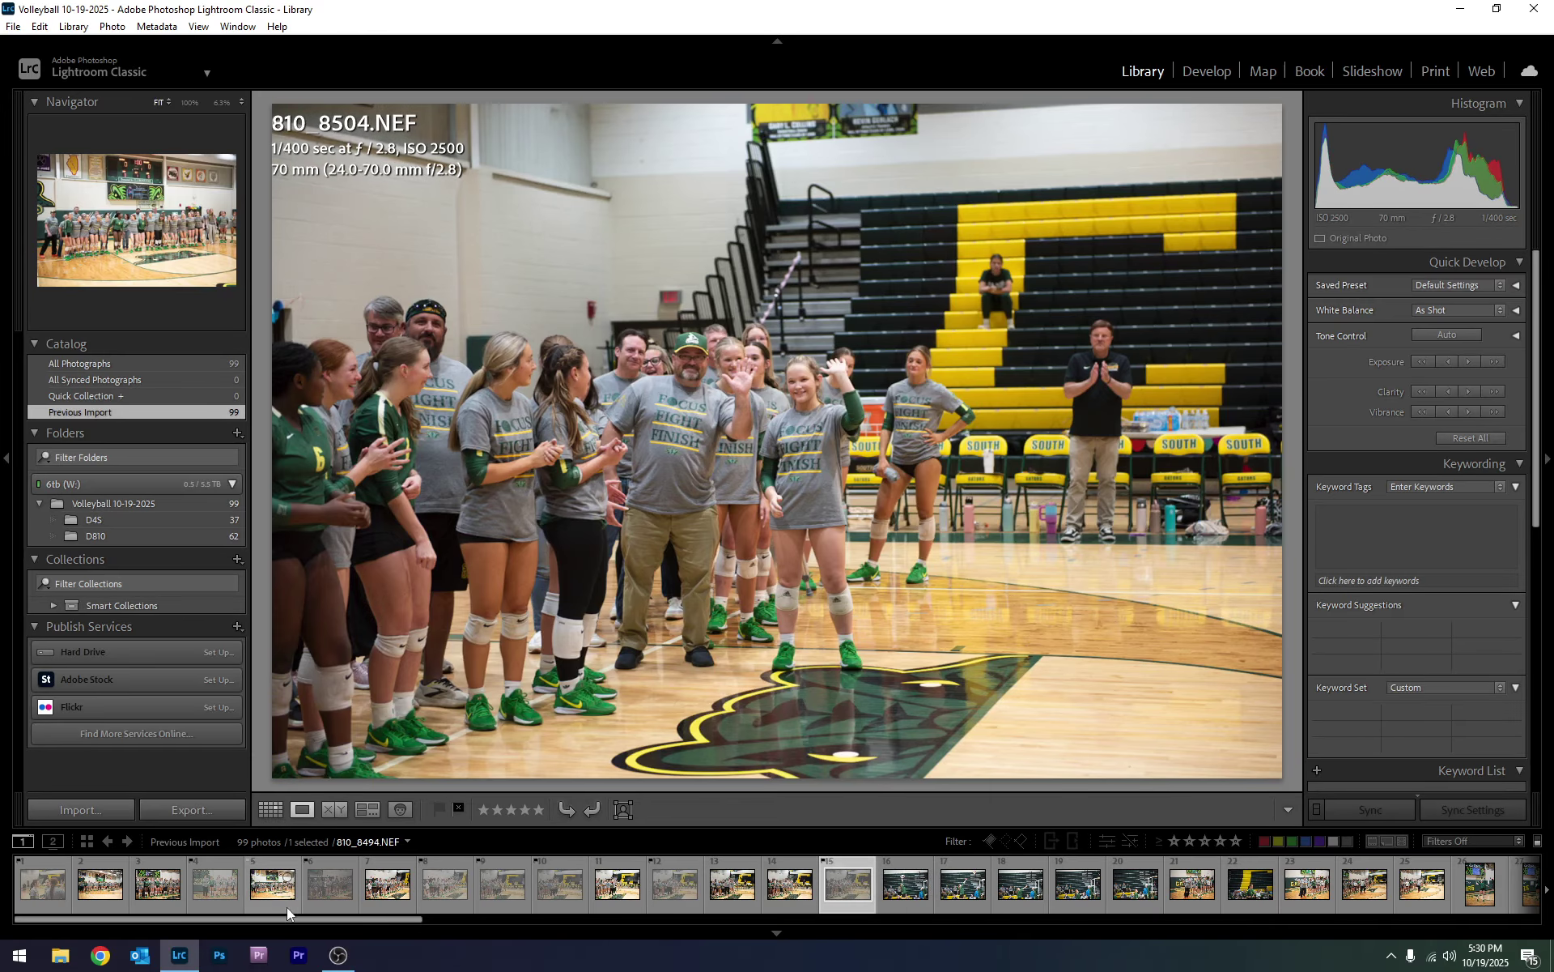
pyautogui.moveTo(348, 919); pyautogui.dragTo(185, 910)
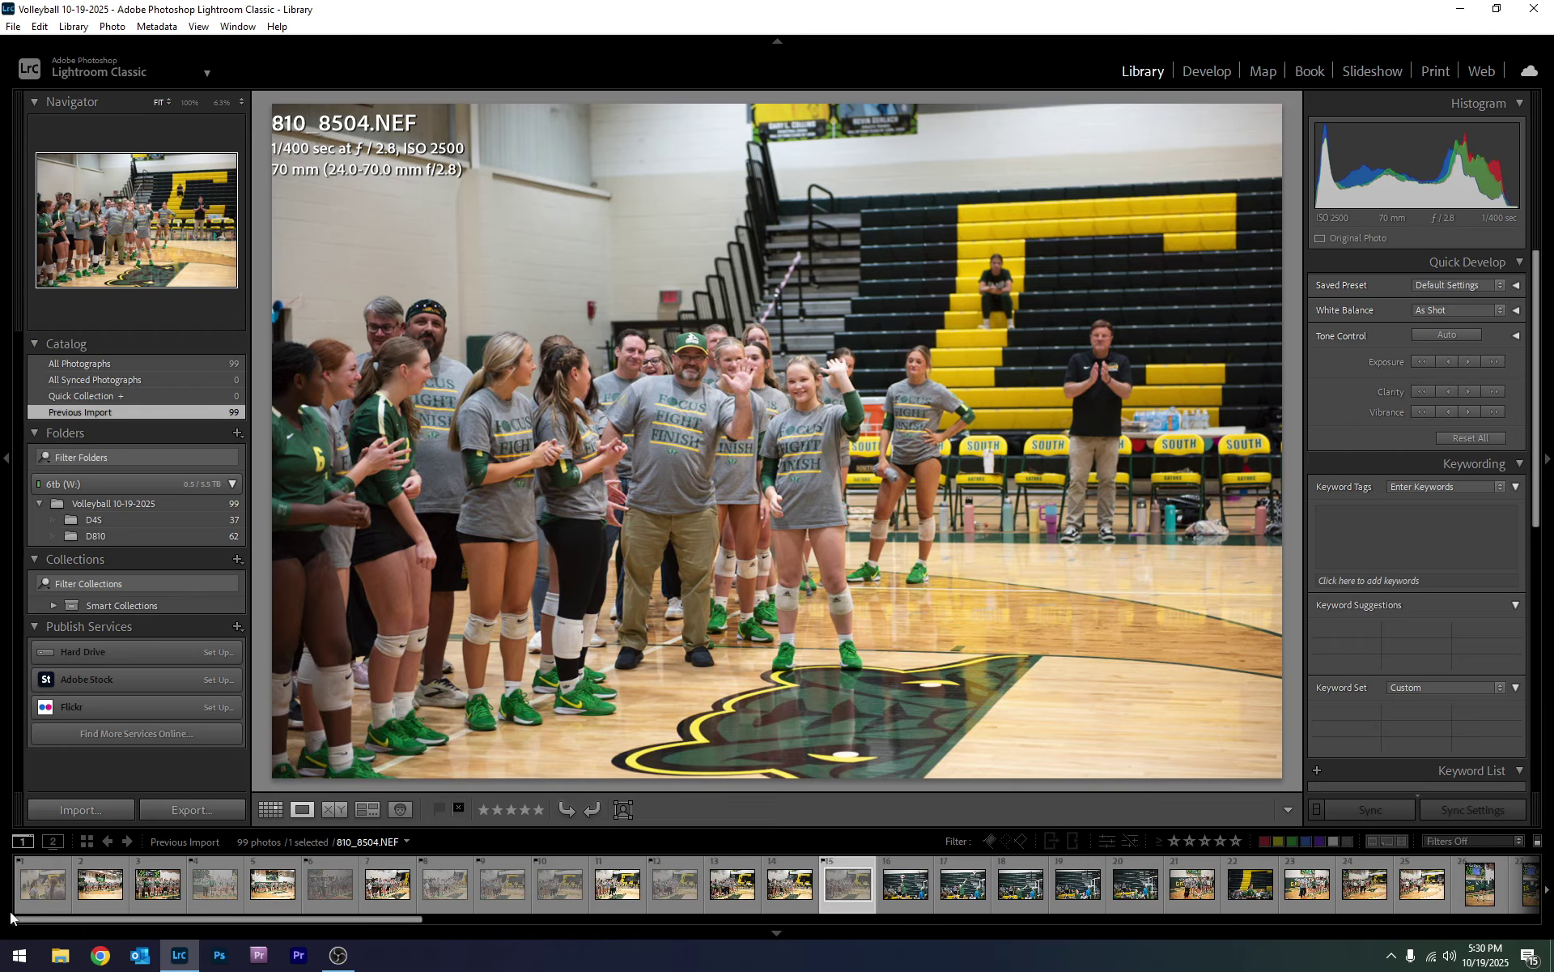
# - Remove all photos from D4S_6591.NEF through the last one from the Lightroom catalog, keeping the files on disk
pyautogui.click(905, 884)
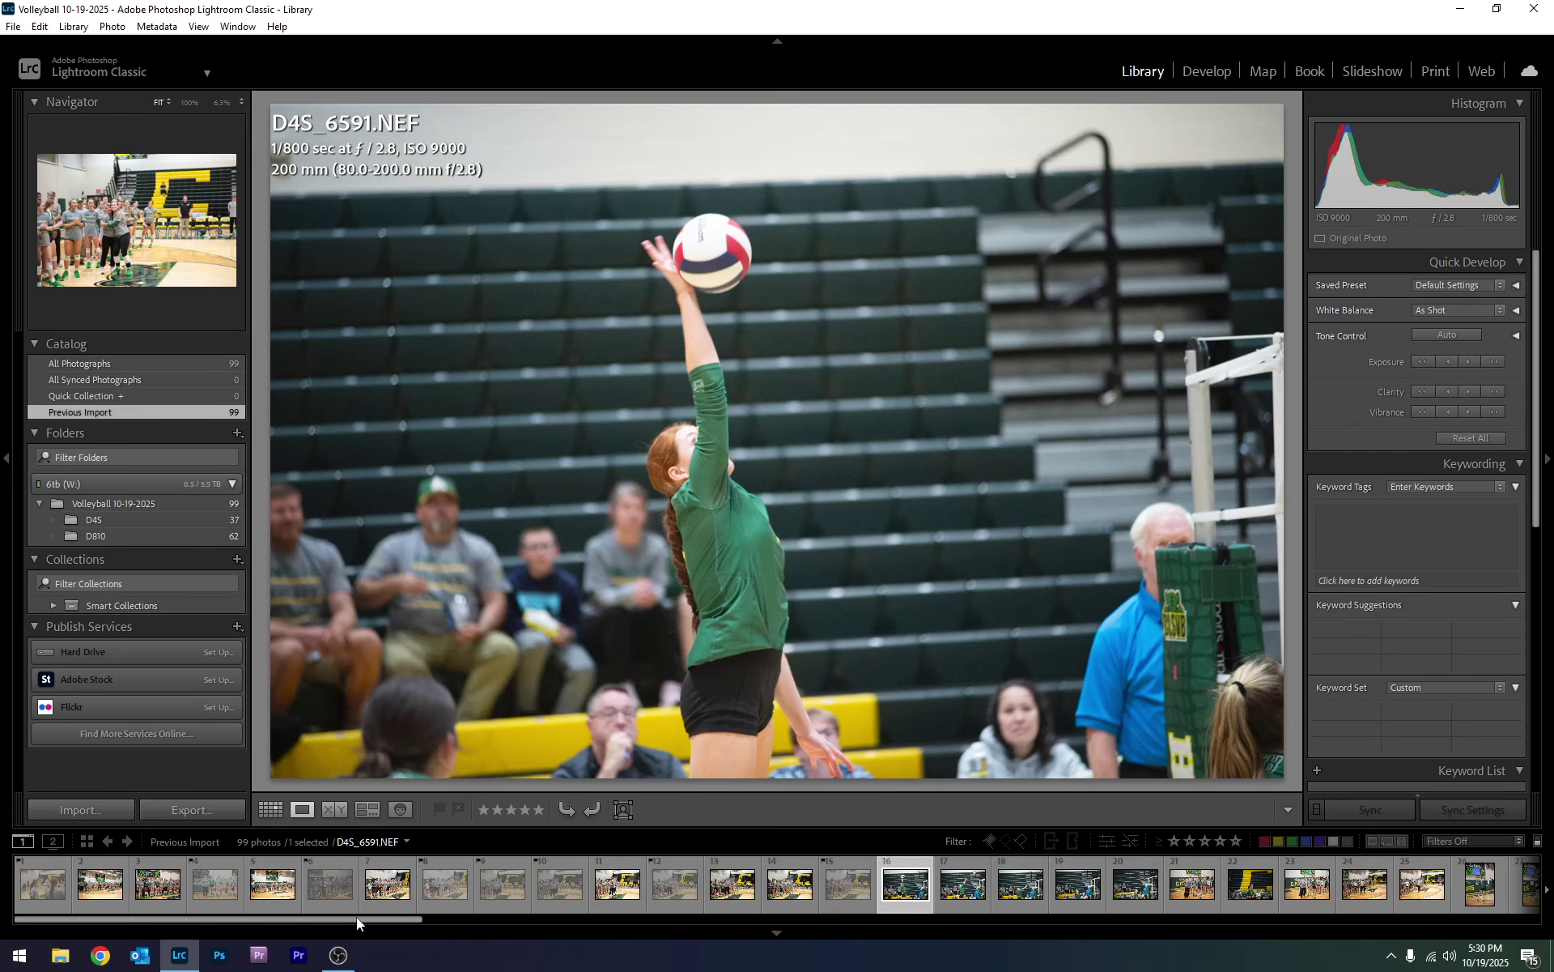
pyautogui.moveTo(356, 916); pyautogui.dragTo(1498, 919)
pyautogui.keyDown('shift'); pyautogui.click(1504, 886); pyautogui.keyUp('shift')
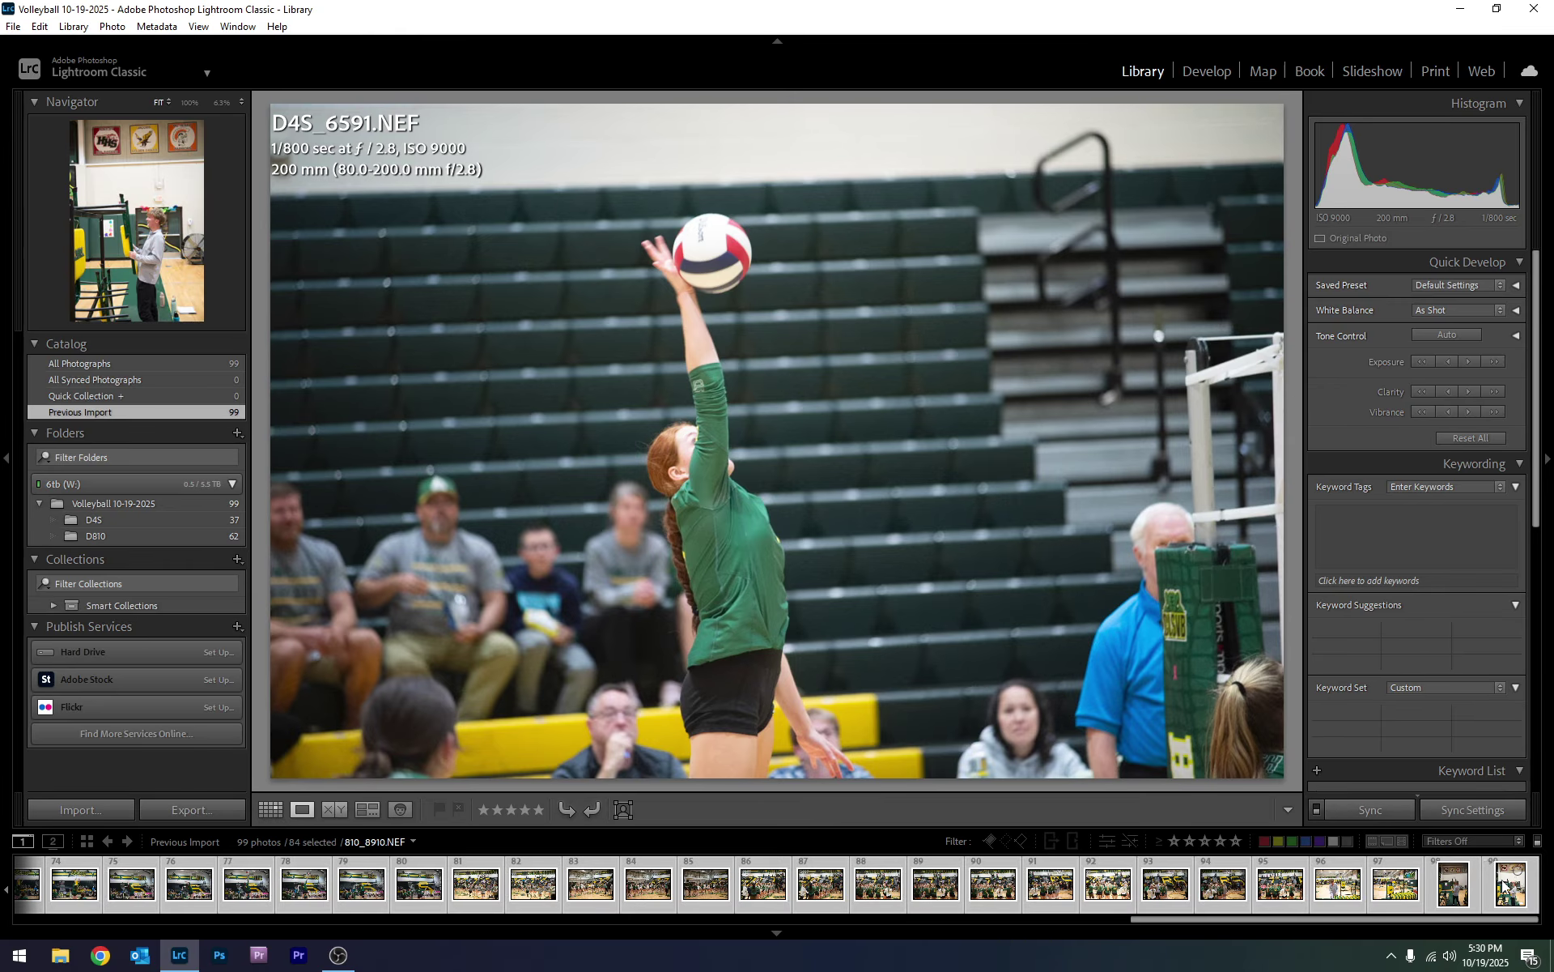
pyautogui.rightClick(1460, 864)
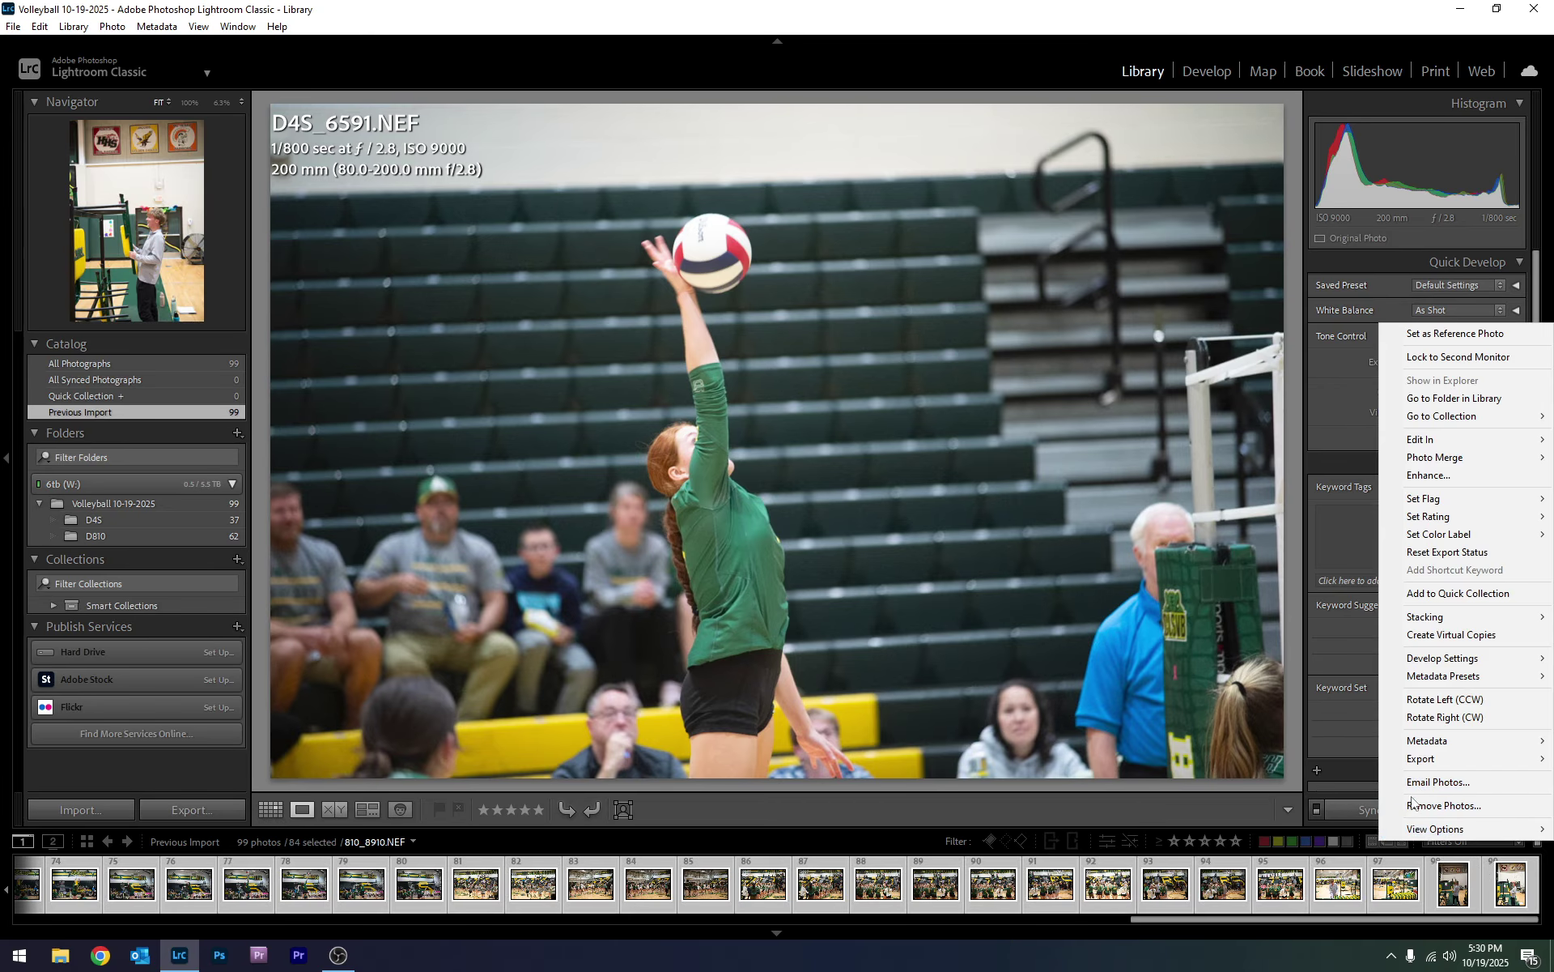
pyautogui.click(1441, 806)
pyautogui.click(815, 503)
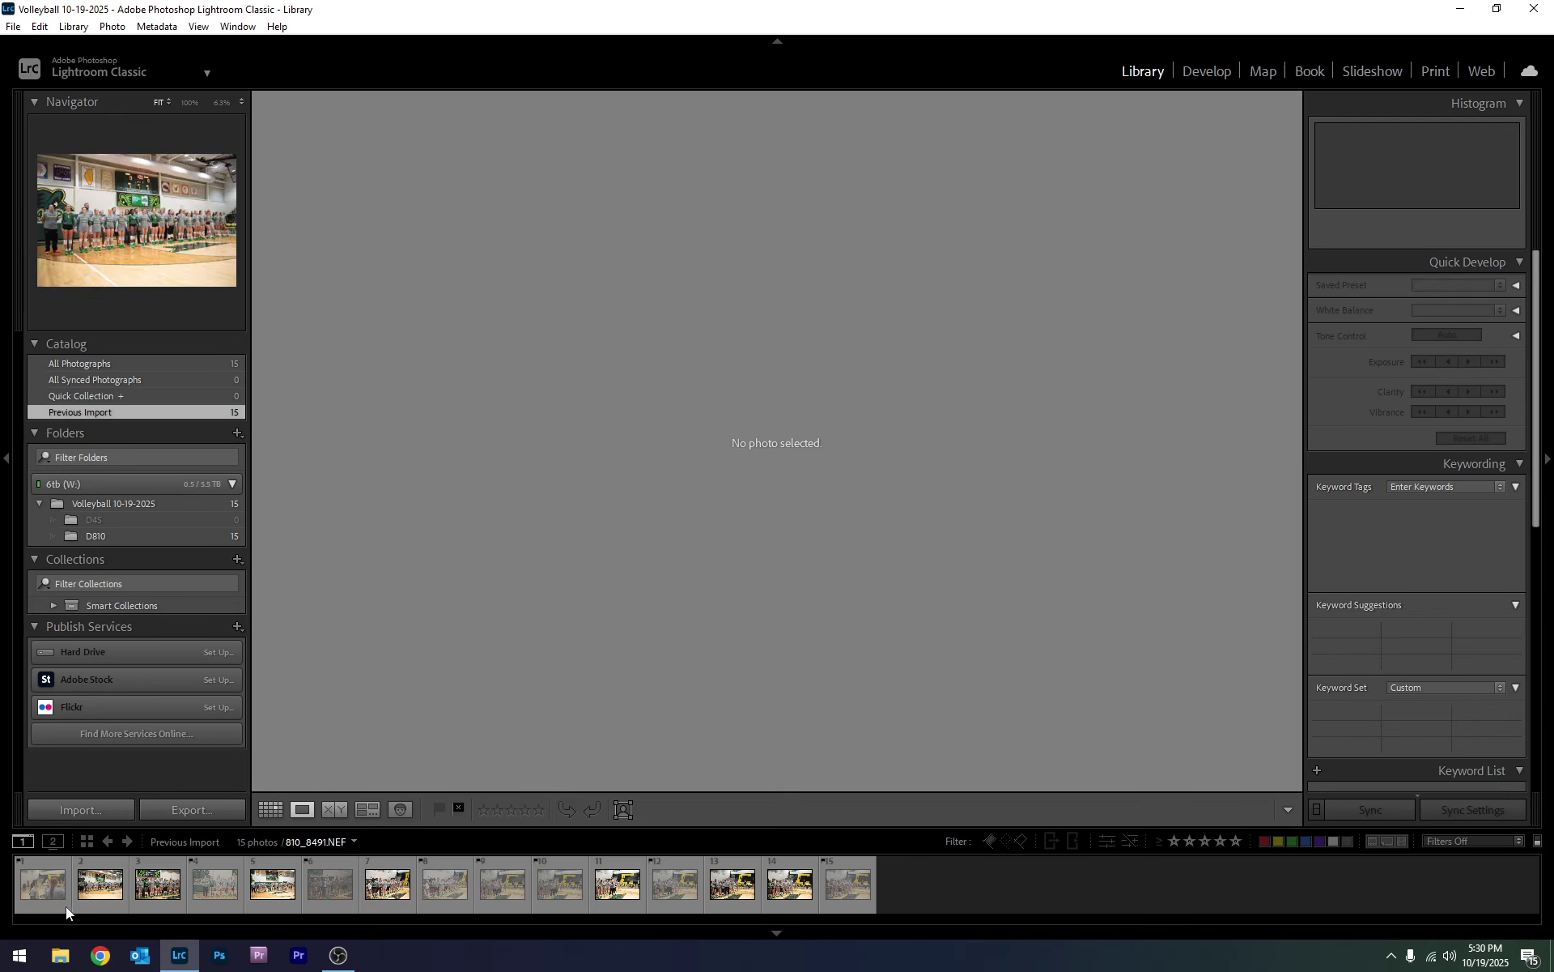
# - Select the first photo, 810_8490.NEF, and toggle the photo filters, leaving filtering switched on
pyautogui.click(33, 881)
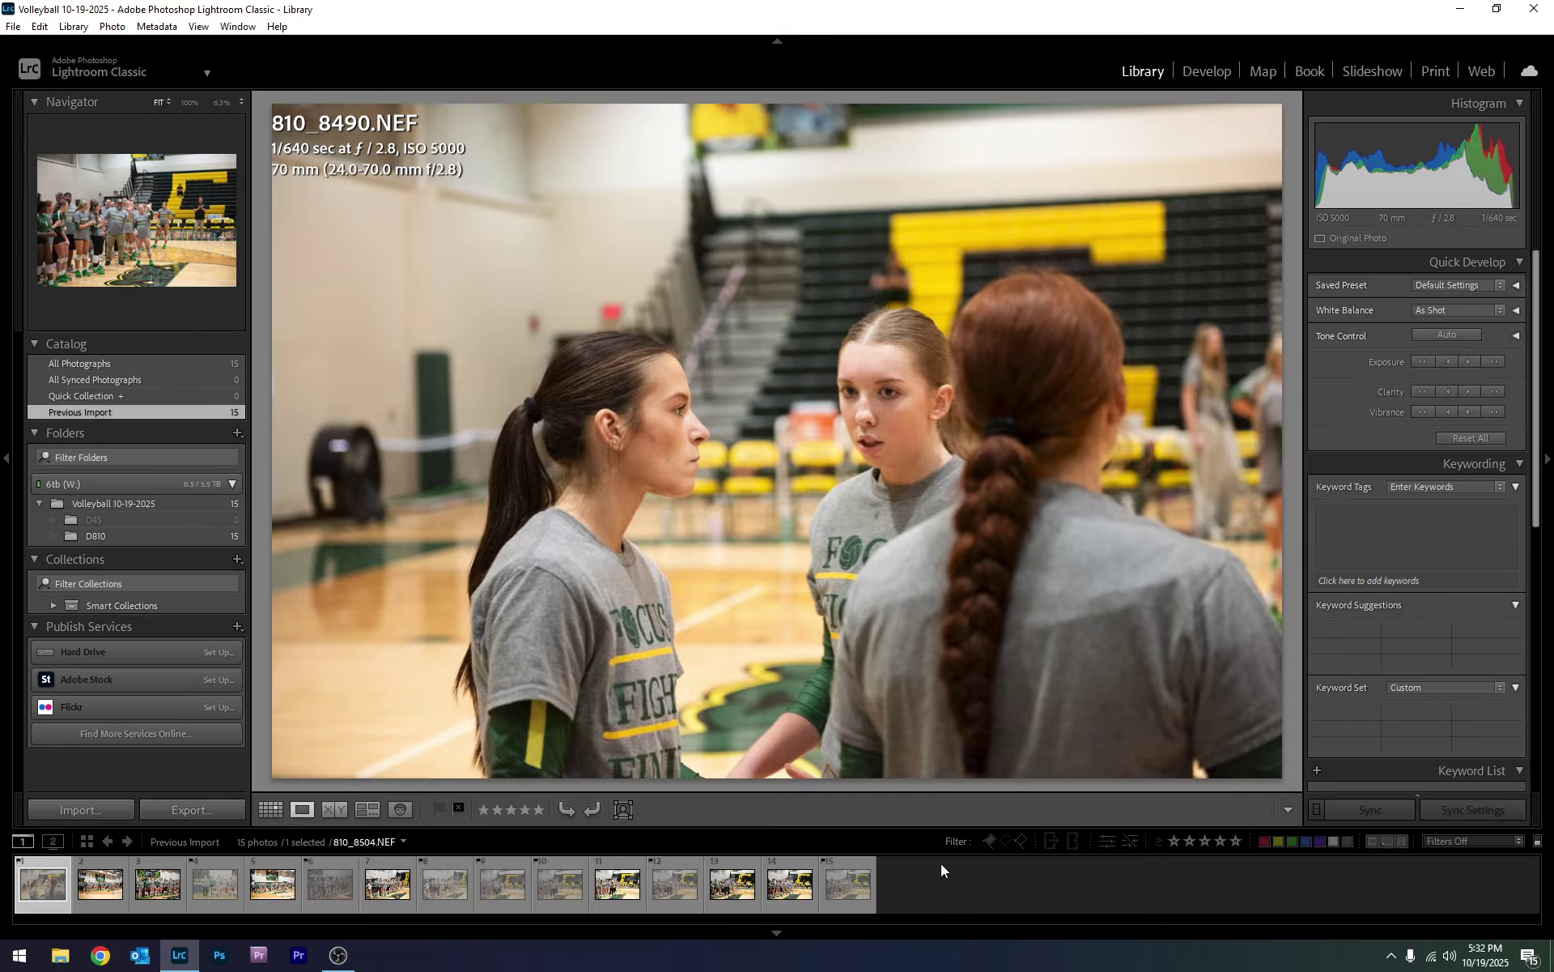
pyautogui.click(1540, 848)
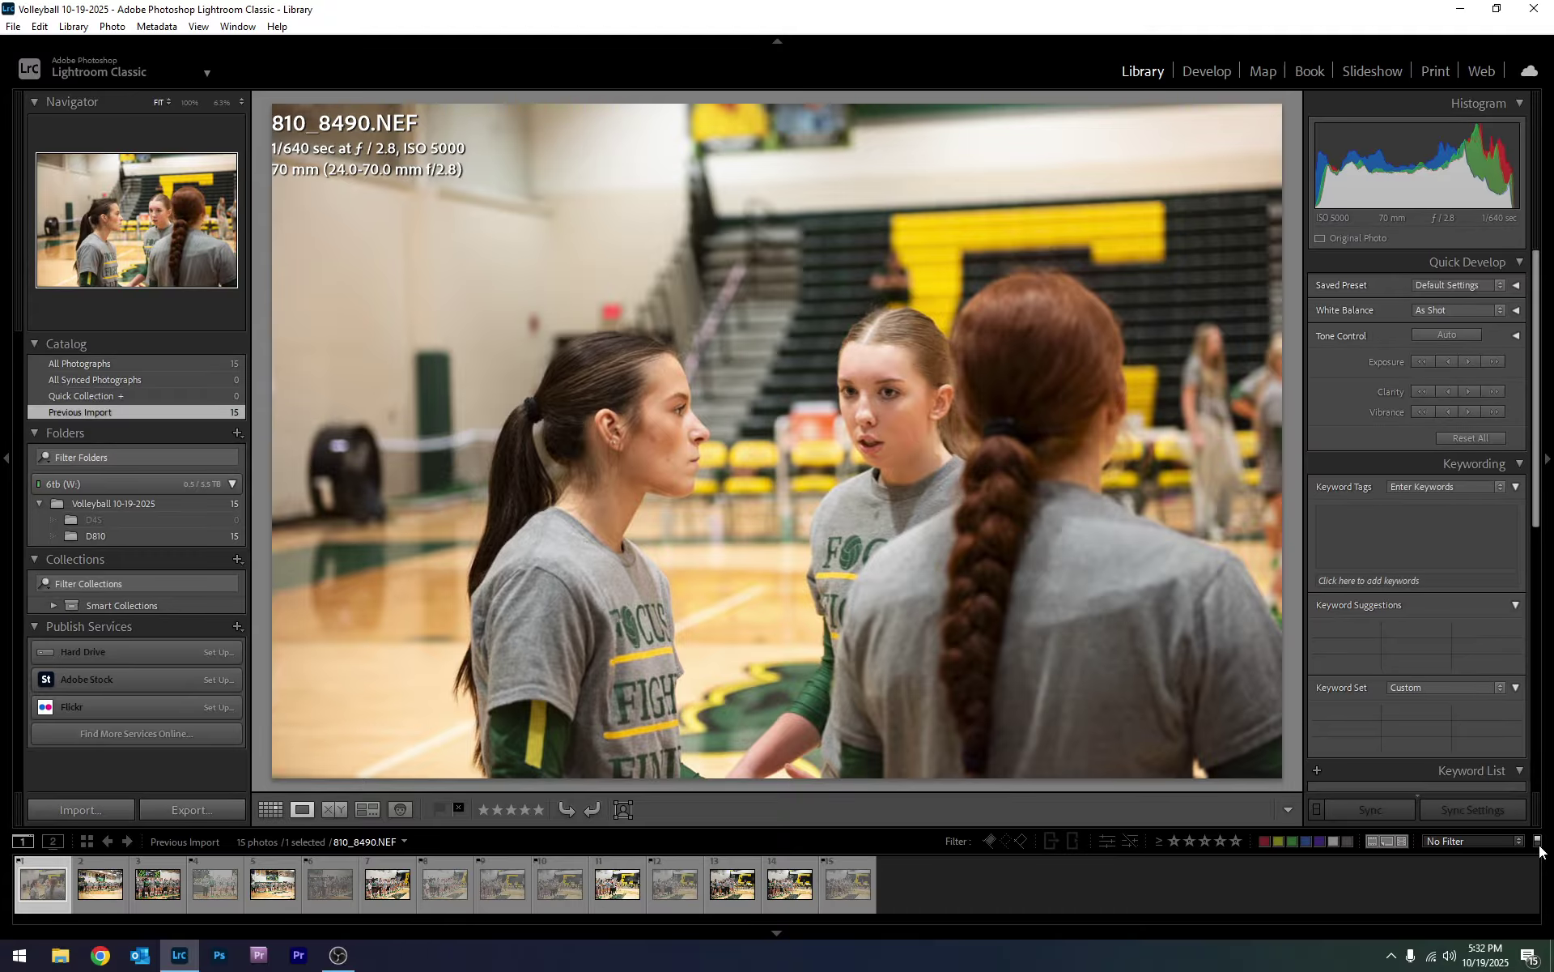
pyautogui.click(1540, 848)
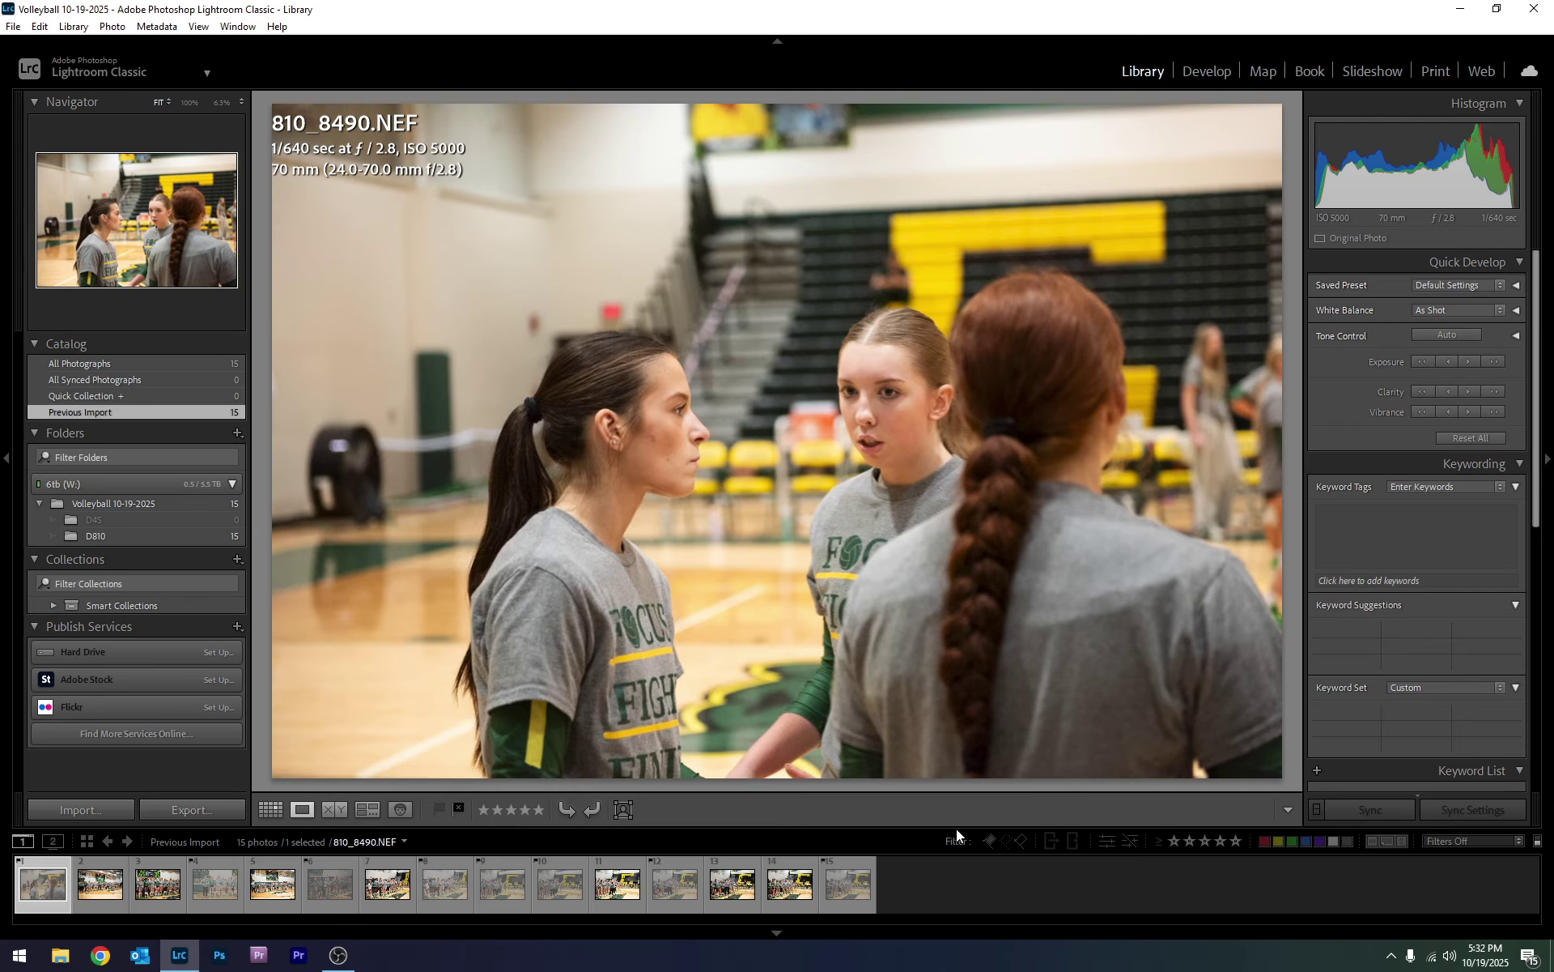
pyautogui.hotkey('ctrl', 'l')
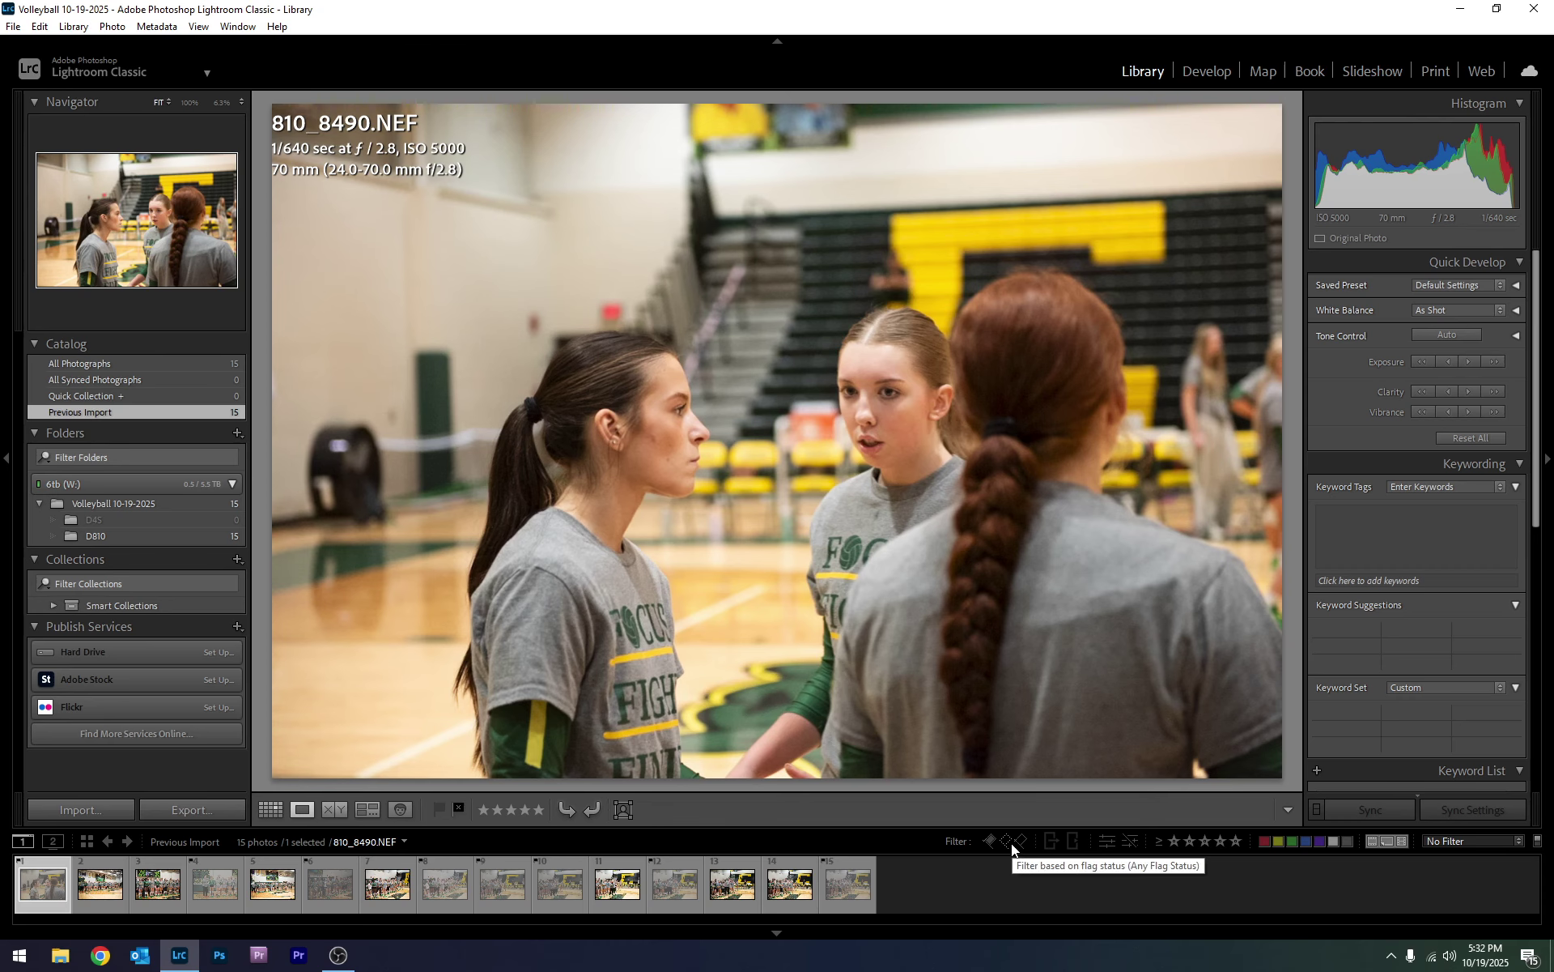
# - Filter the previous import by flag status to show only the unflagged photos
pyautogui.click(1012, 843)
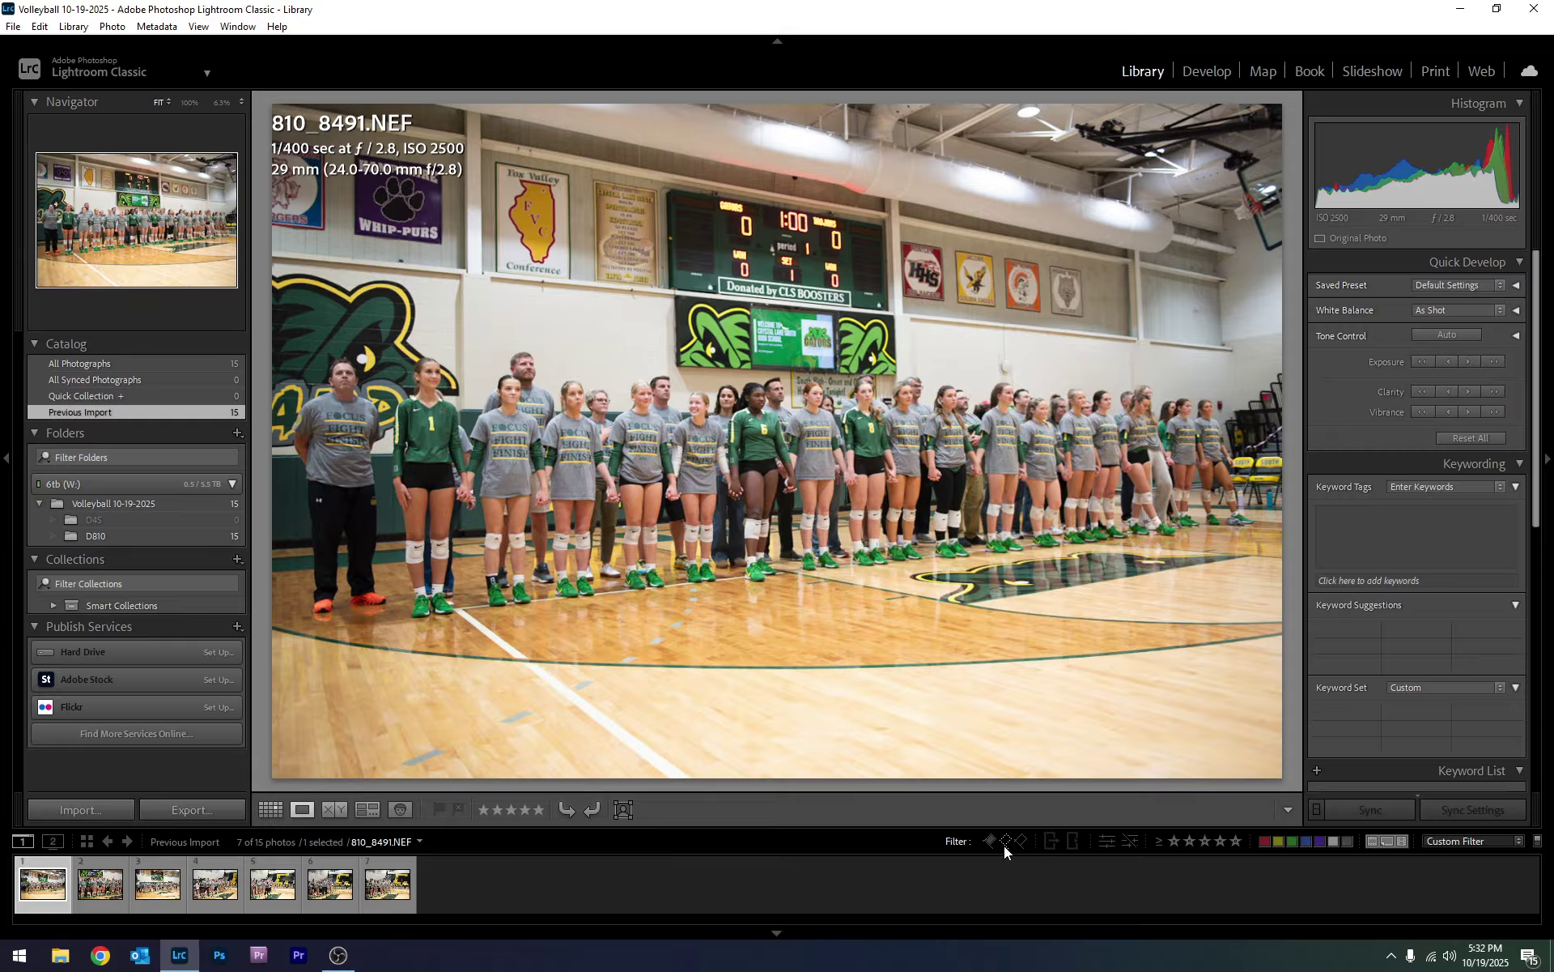
pyautogui.click(1004, 845)
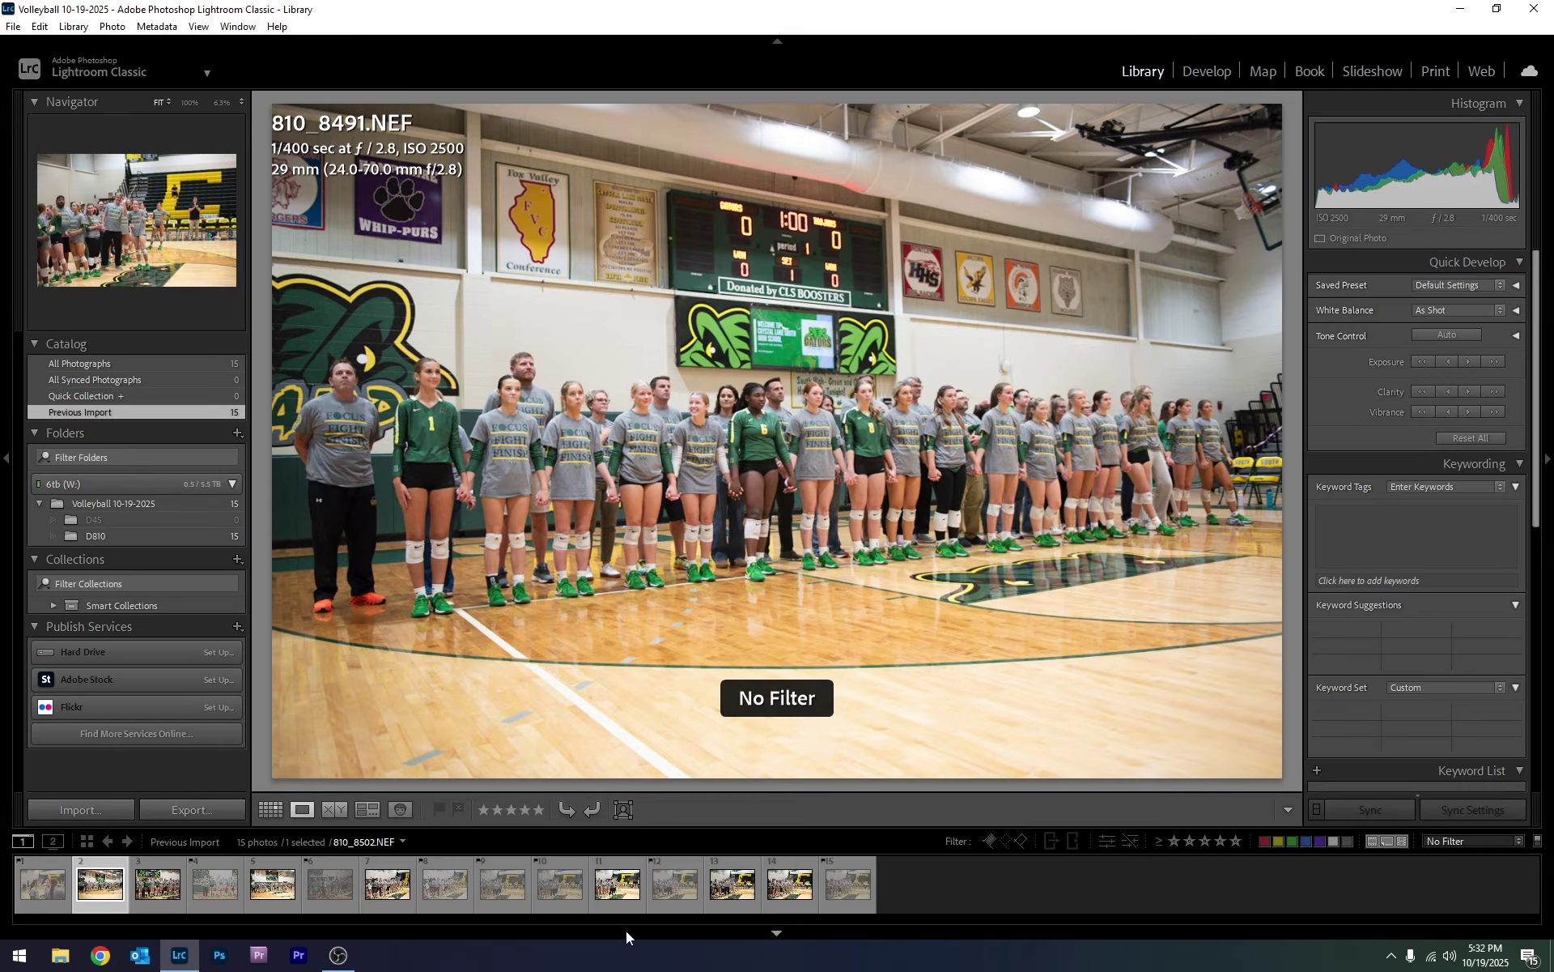
pyautogui.click(1007, 842)
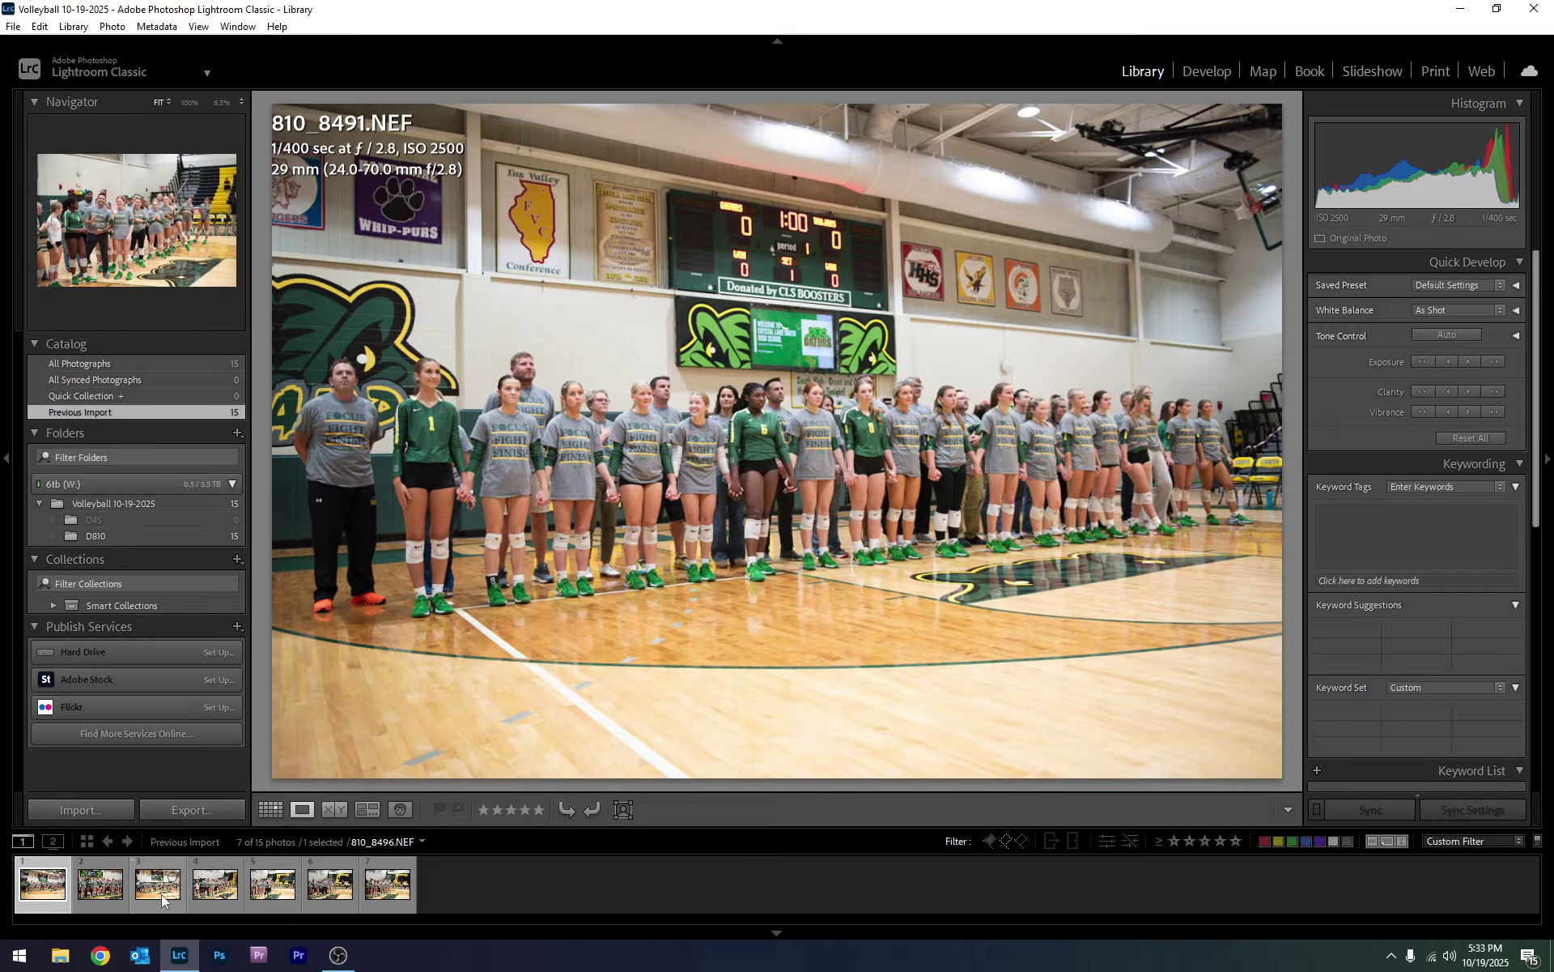
# - Step through the filtered photos one by one, and return to the first one, 810_8491.NEF
pyautogui.press('Right')
pyautogui.press('Right')
pyautogui.press('Right')
pyautogui.press('Right')
pyautogui.press('Right')
pyautogui.press('Right')
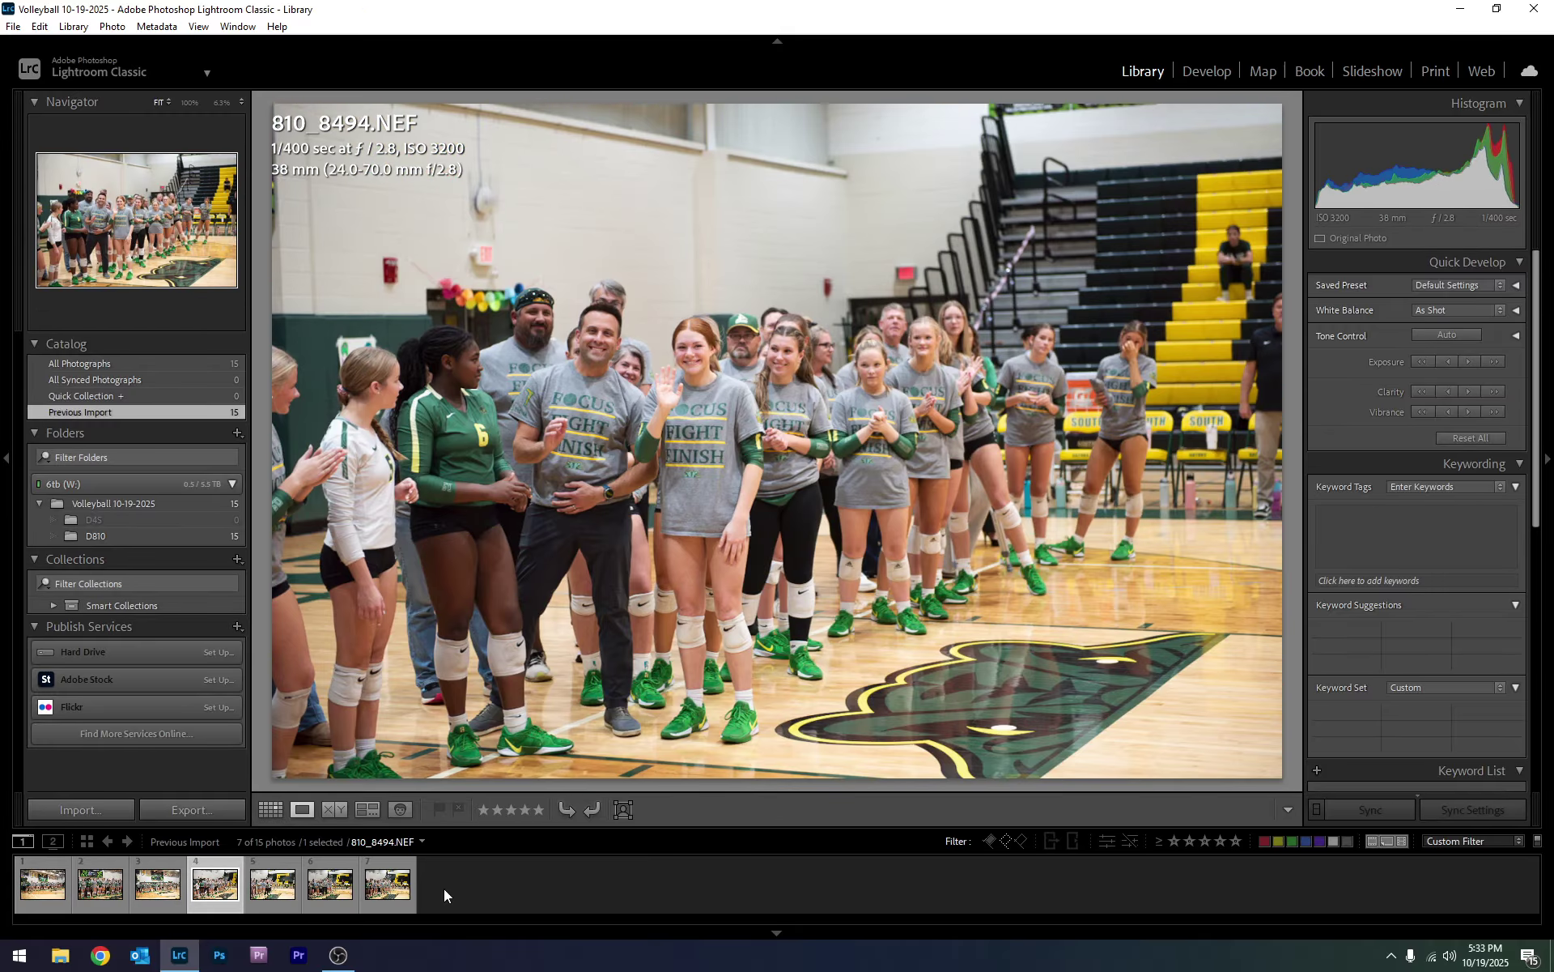
pyautogui.press('Left')
pyautogui.press('Left')
pyautogui.press('Left')
pyautogui.press('Left')
pyautogui.press('Left')
pyautogui.press('Left')
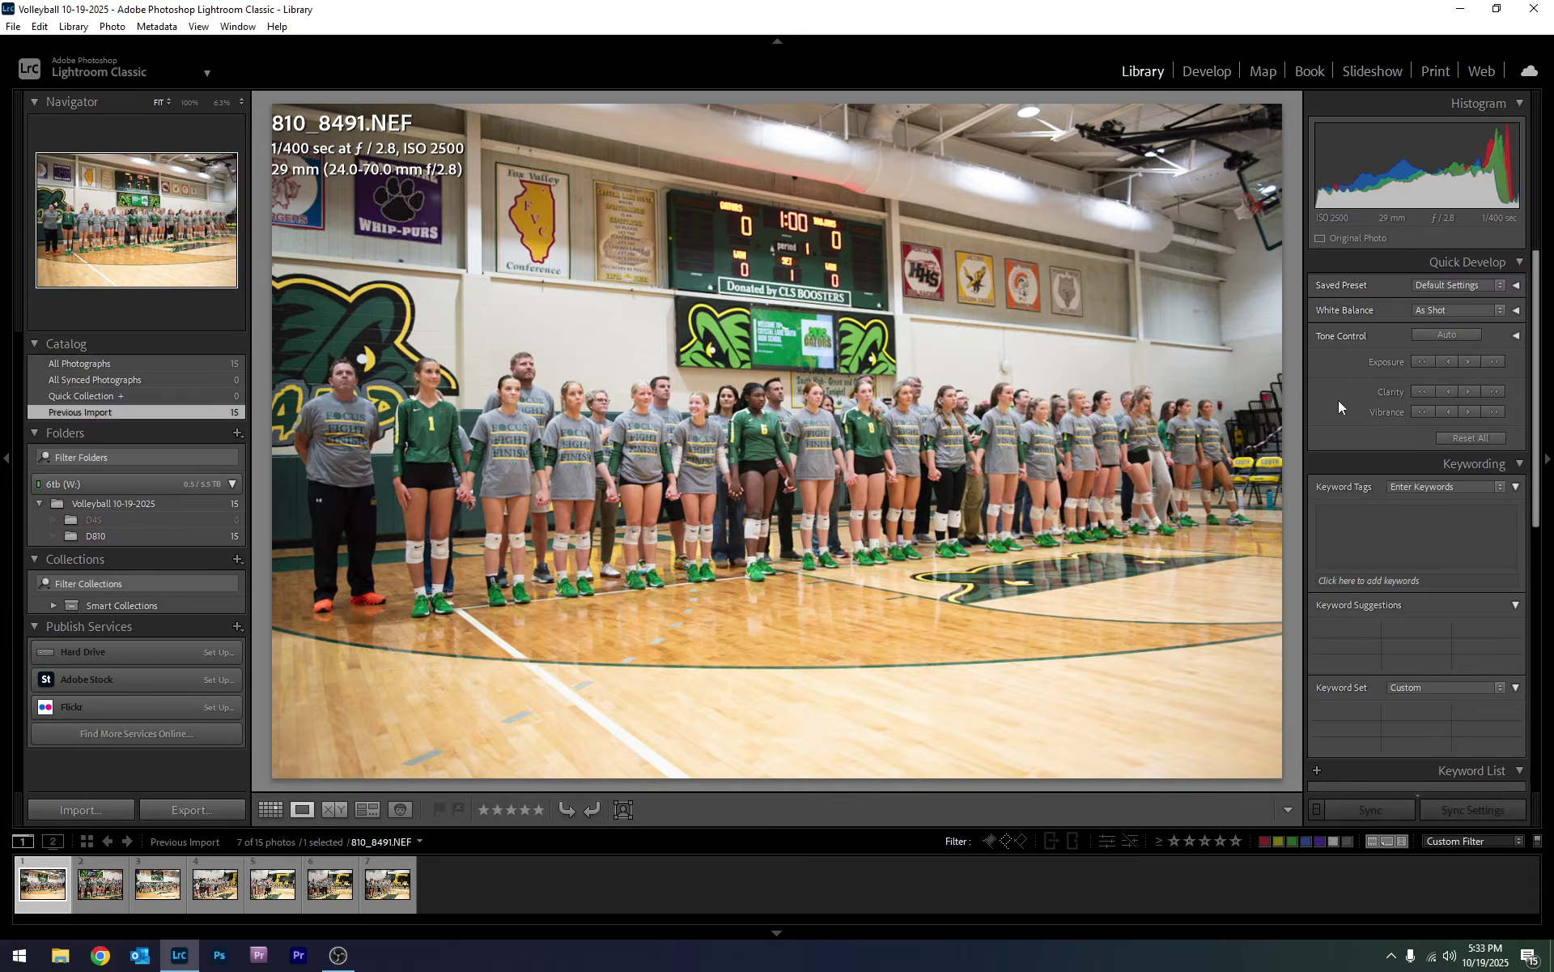
# - Open 810_8491.NEF in the Develop module, and collapse and re-expand the Navigator
pyautogui.click(1197, 75)
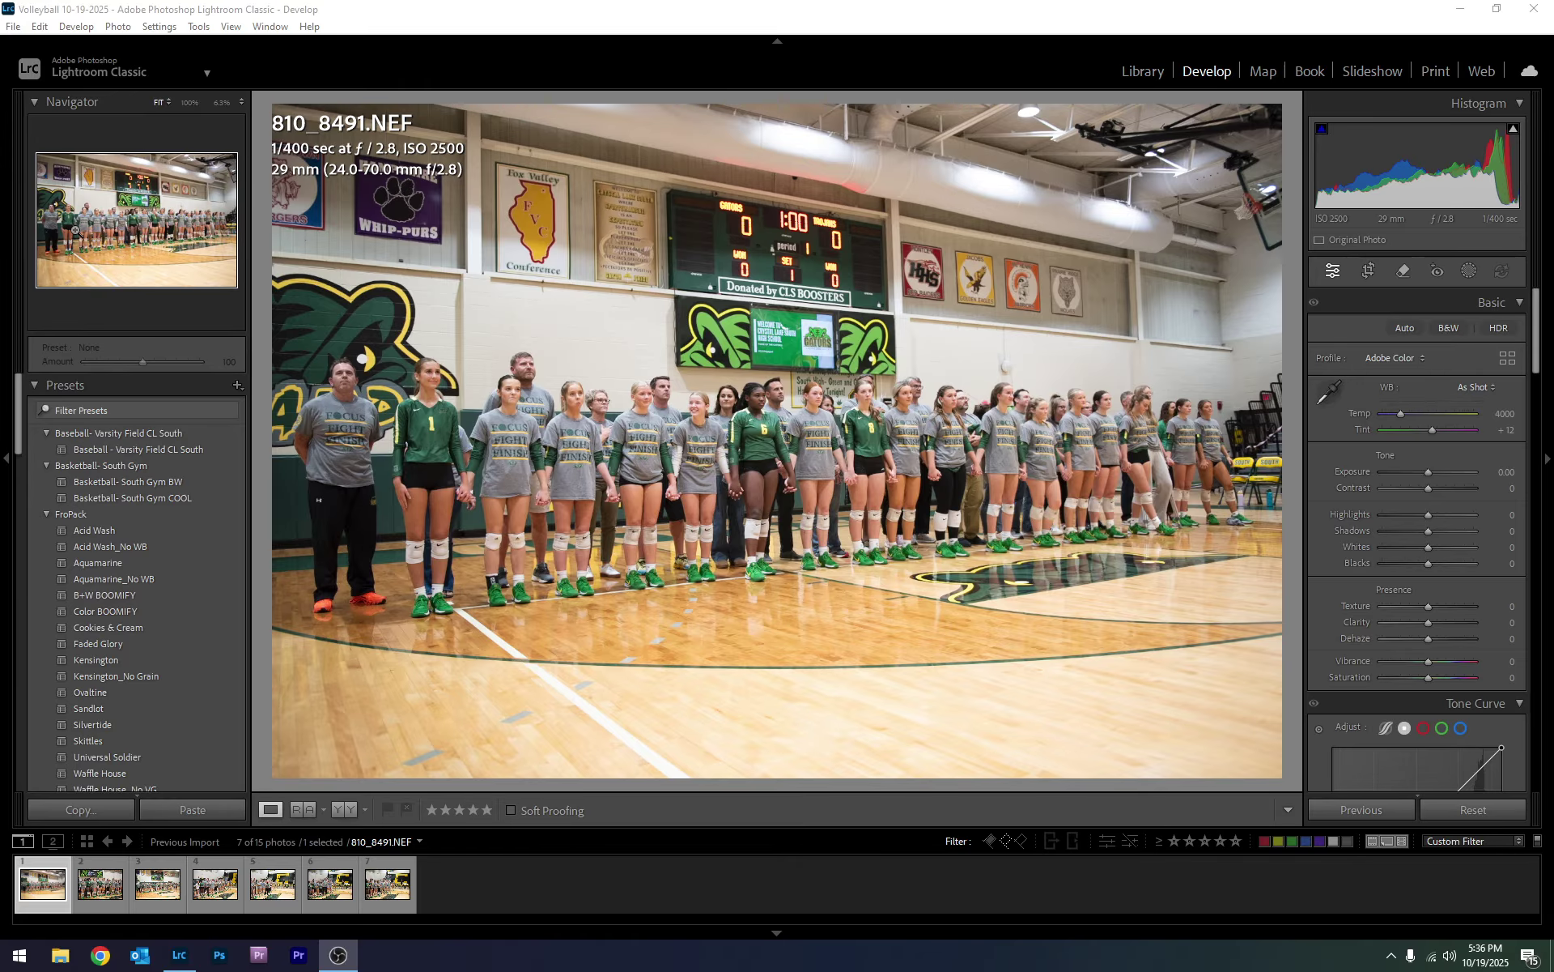
pyautogui.click(32, 102)
pyautogui.click(32, 101)
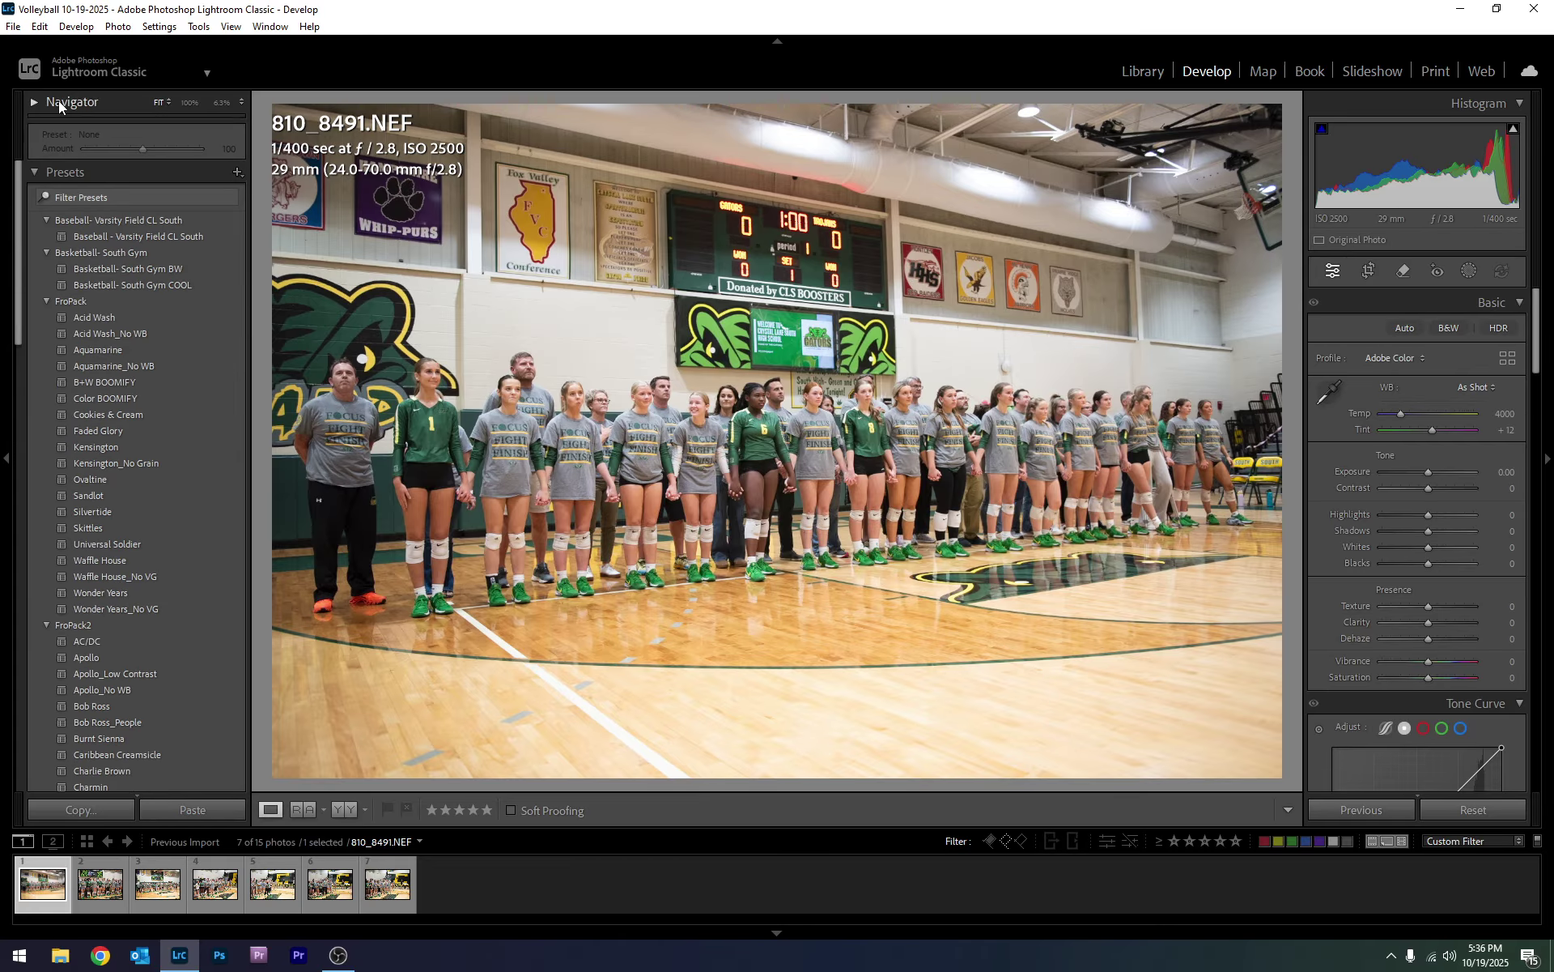
pyautogui.click(37, 102)
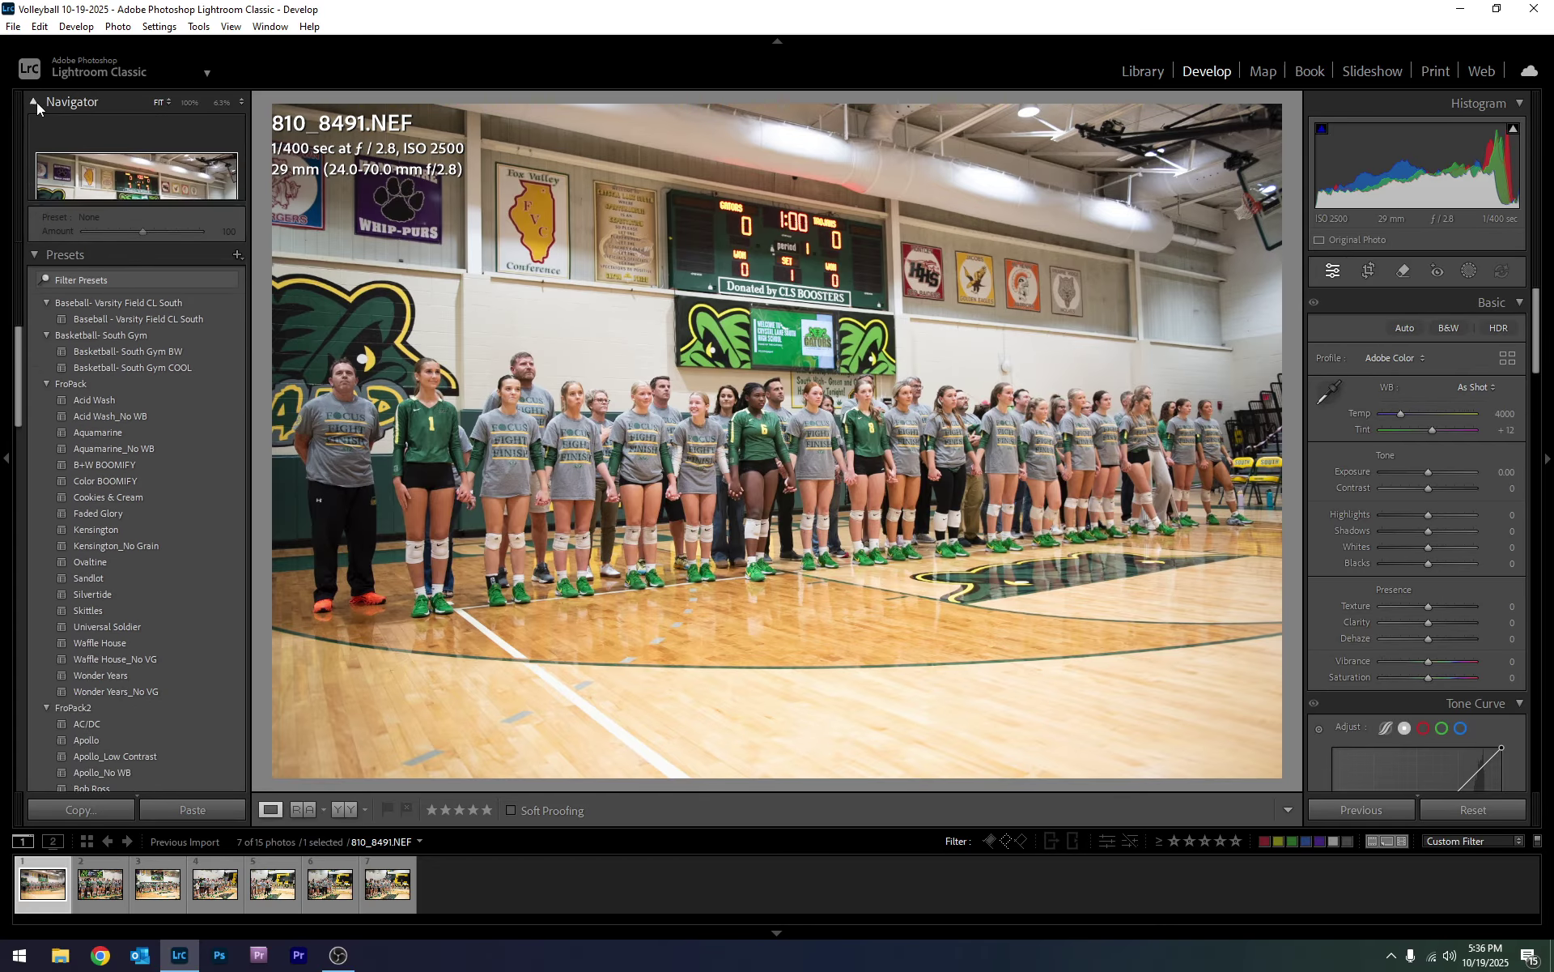
pyautogui.click(34, 101)
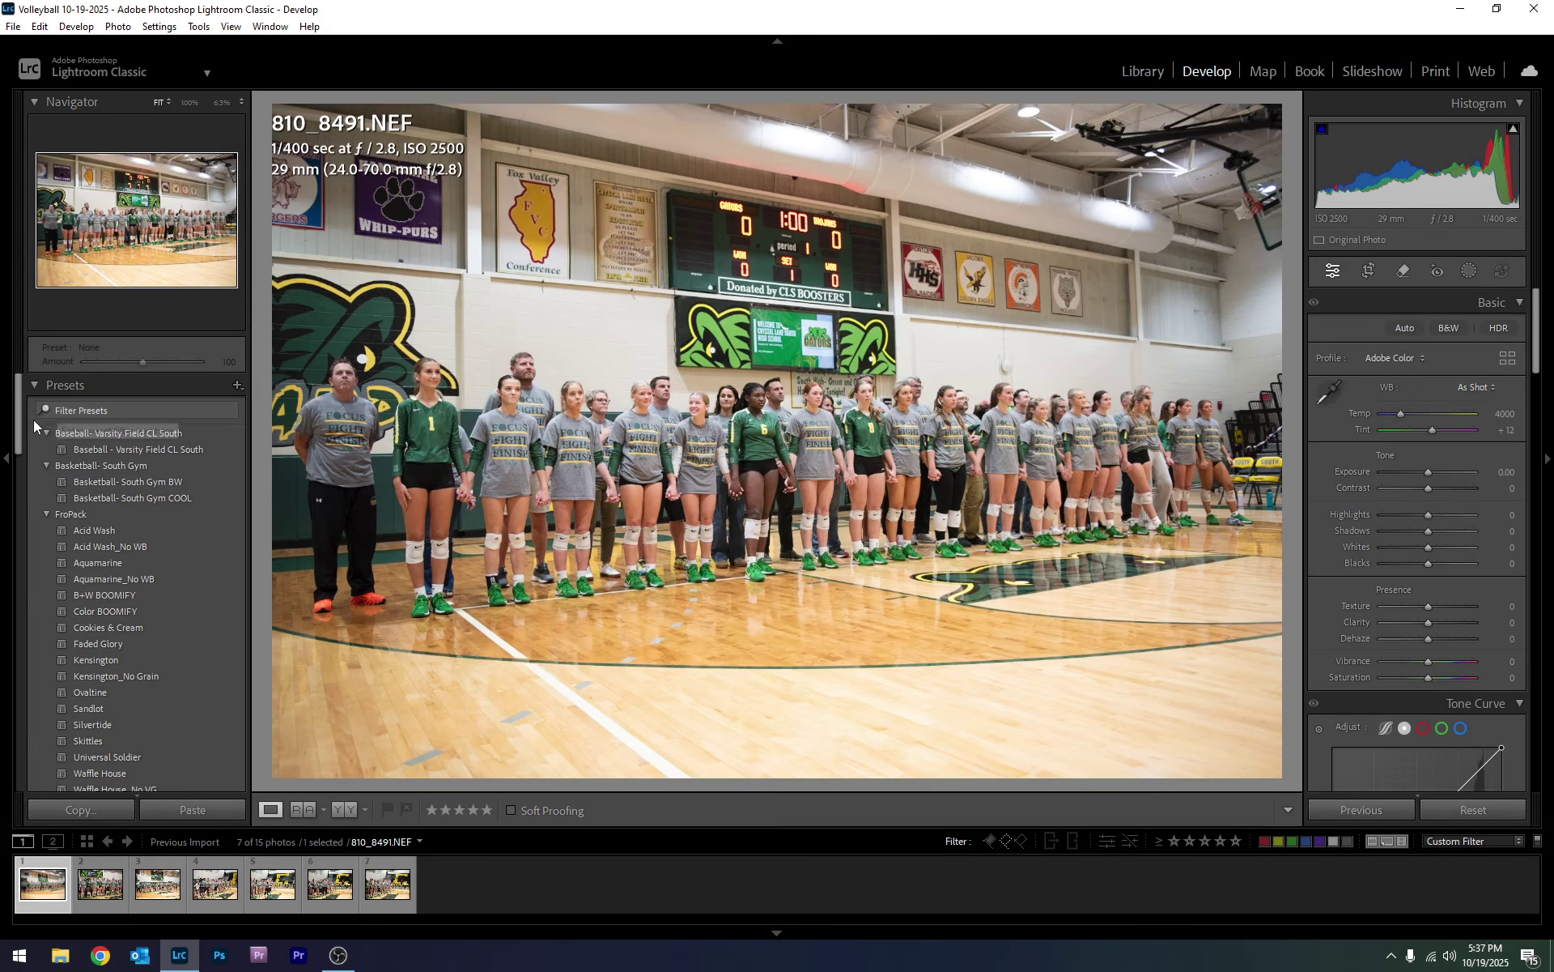
# - Browse the FroPack2 and FroPack3 develop presets and preview several of them on 810_8491.NEF
pyautogui.scroll(-15, 68, 492)
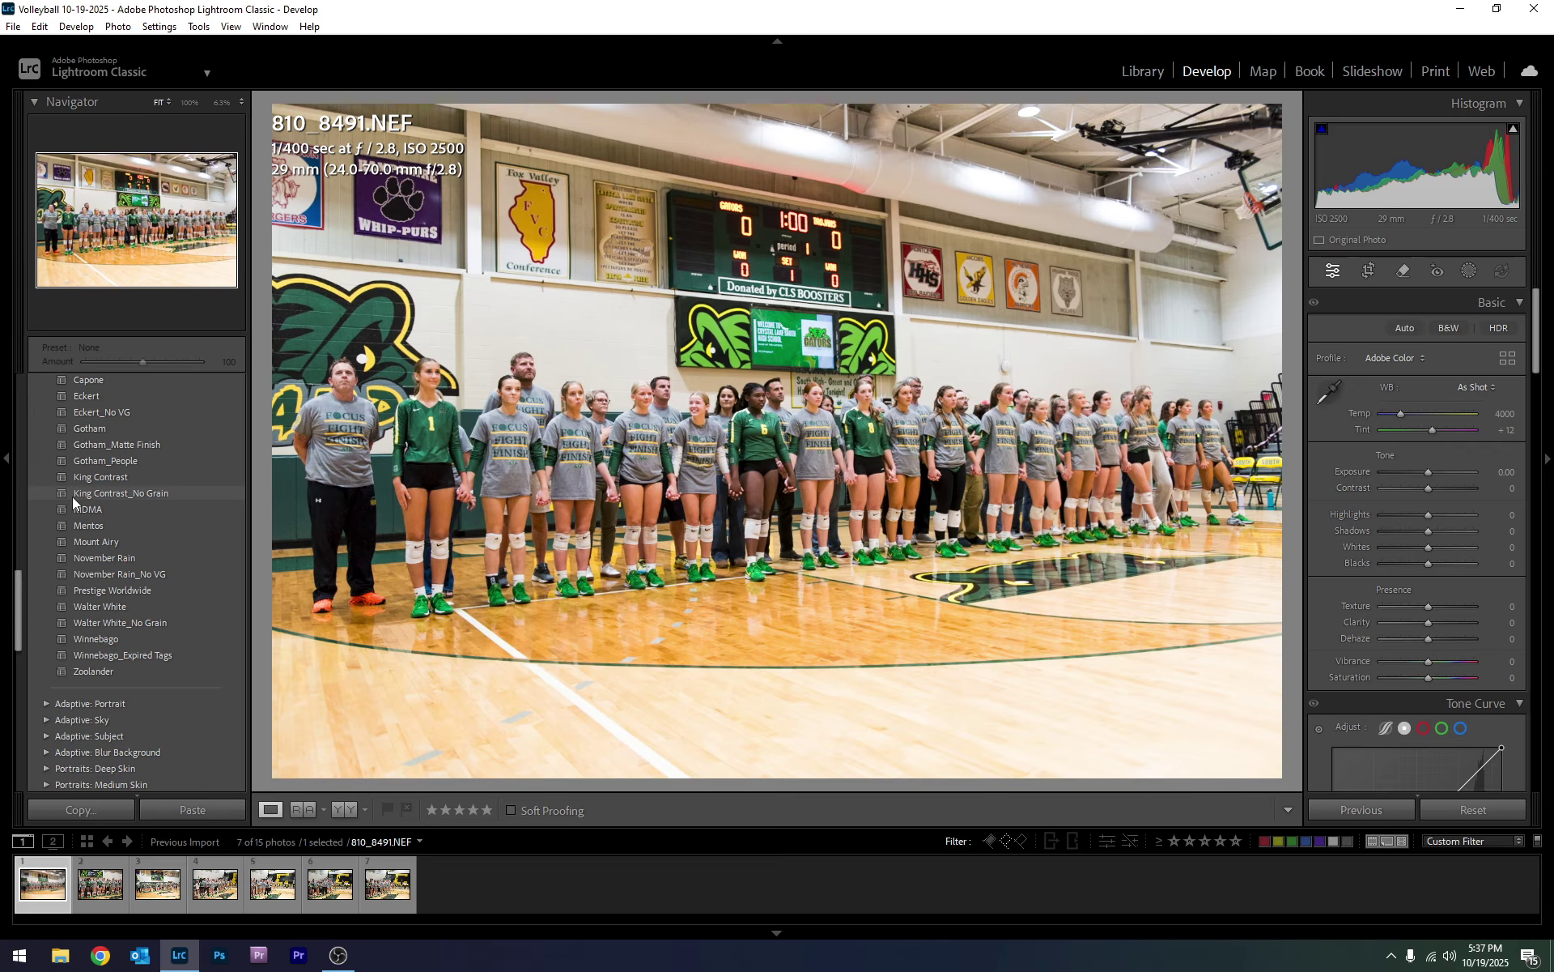
pyautogui.scroll(12, 69, 479)
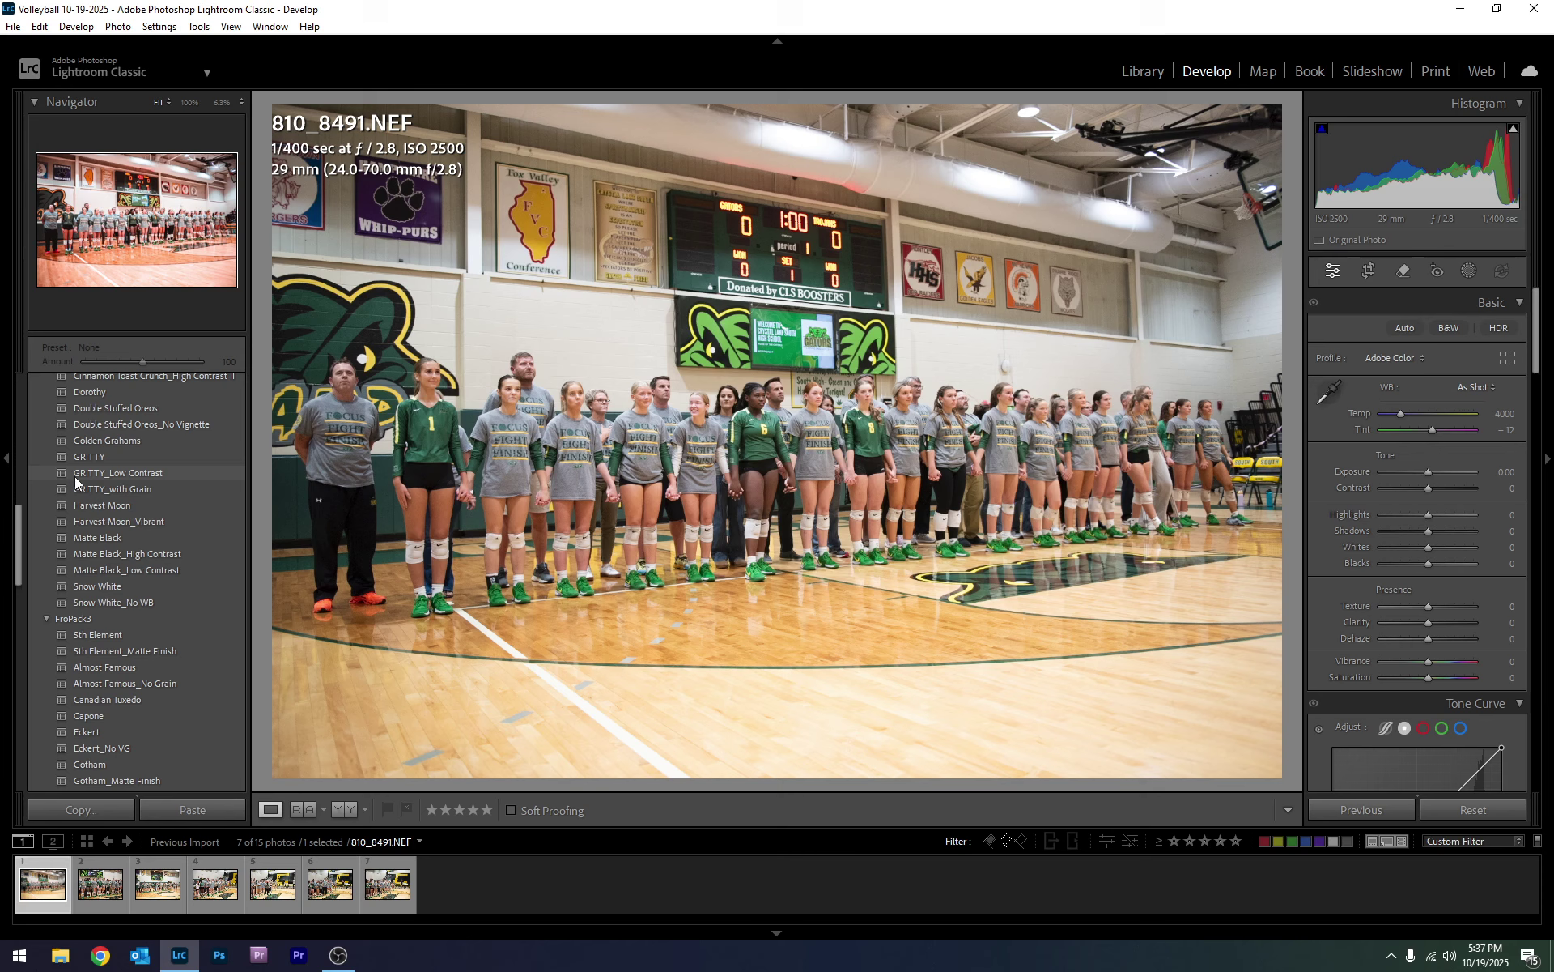
pyautogui.scroll(2, 75, 476)
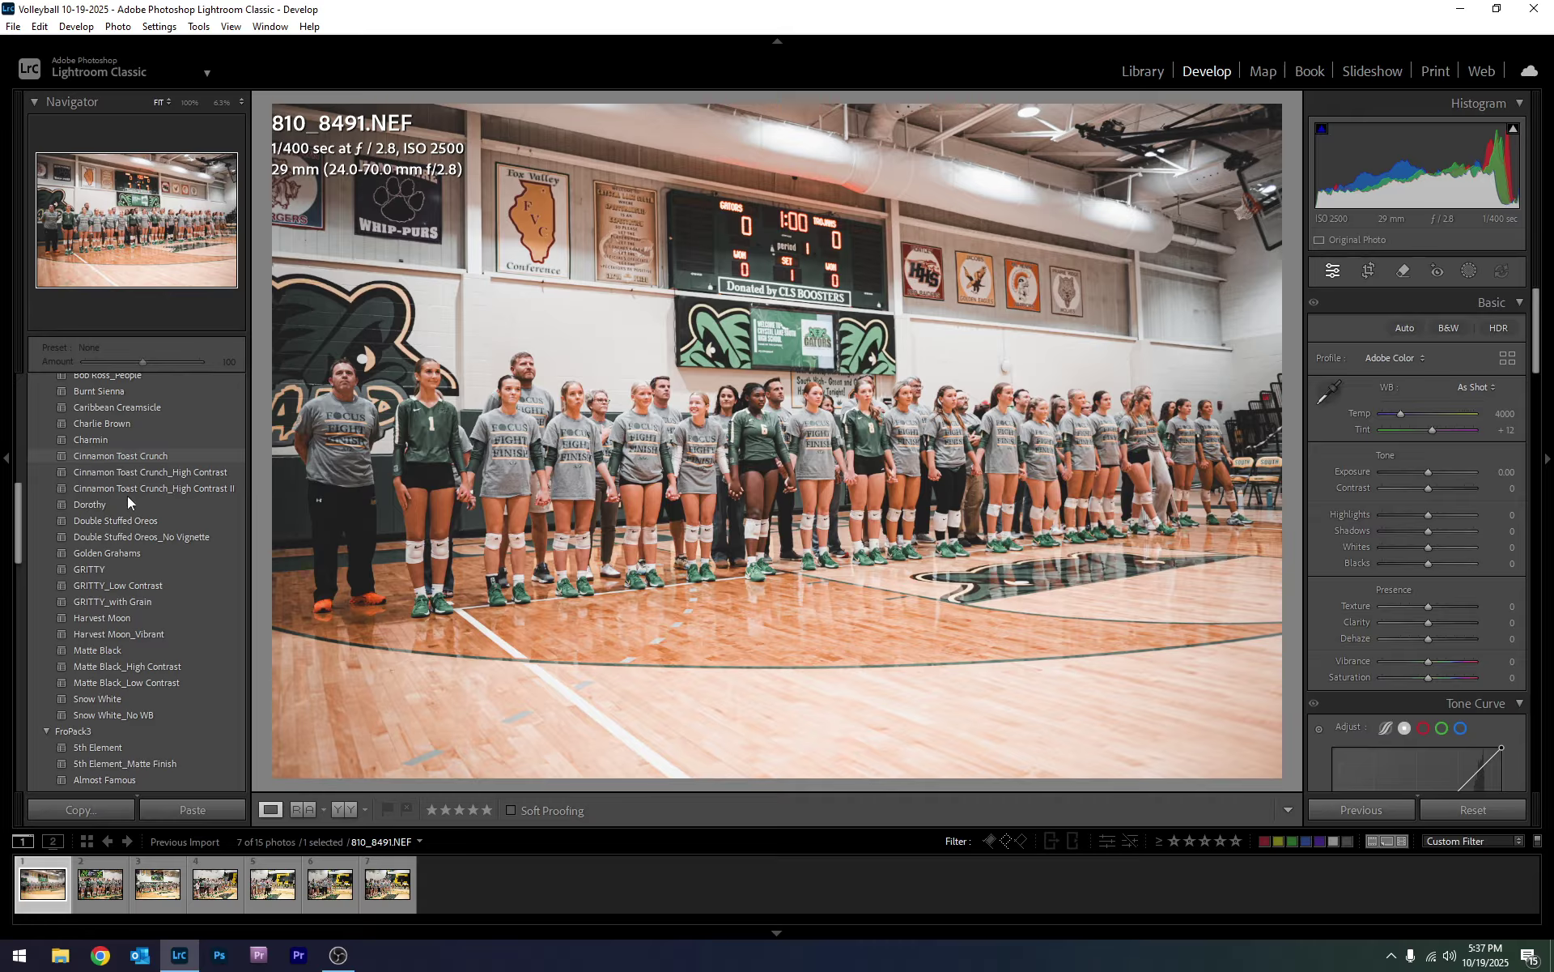
pyautogui.scroll(2, 32, 474)
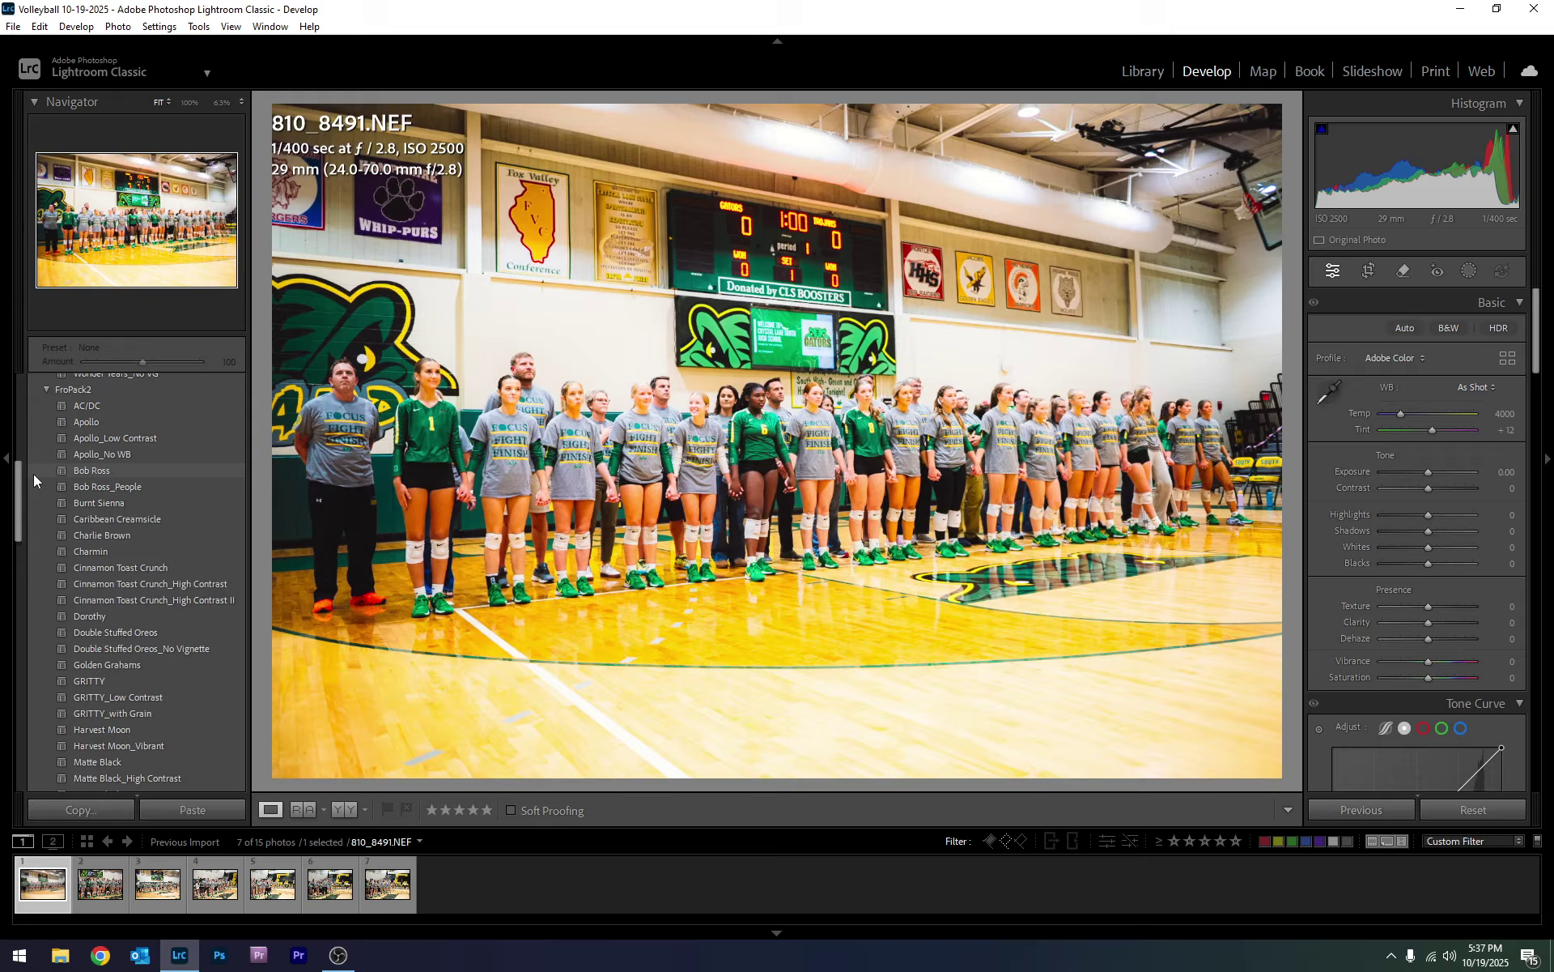
pyautogui.scroll(-3, 50, 469)
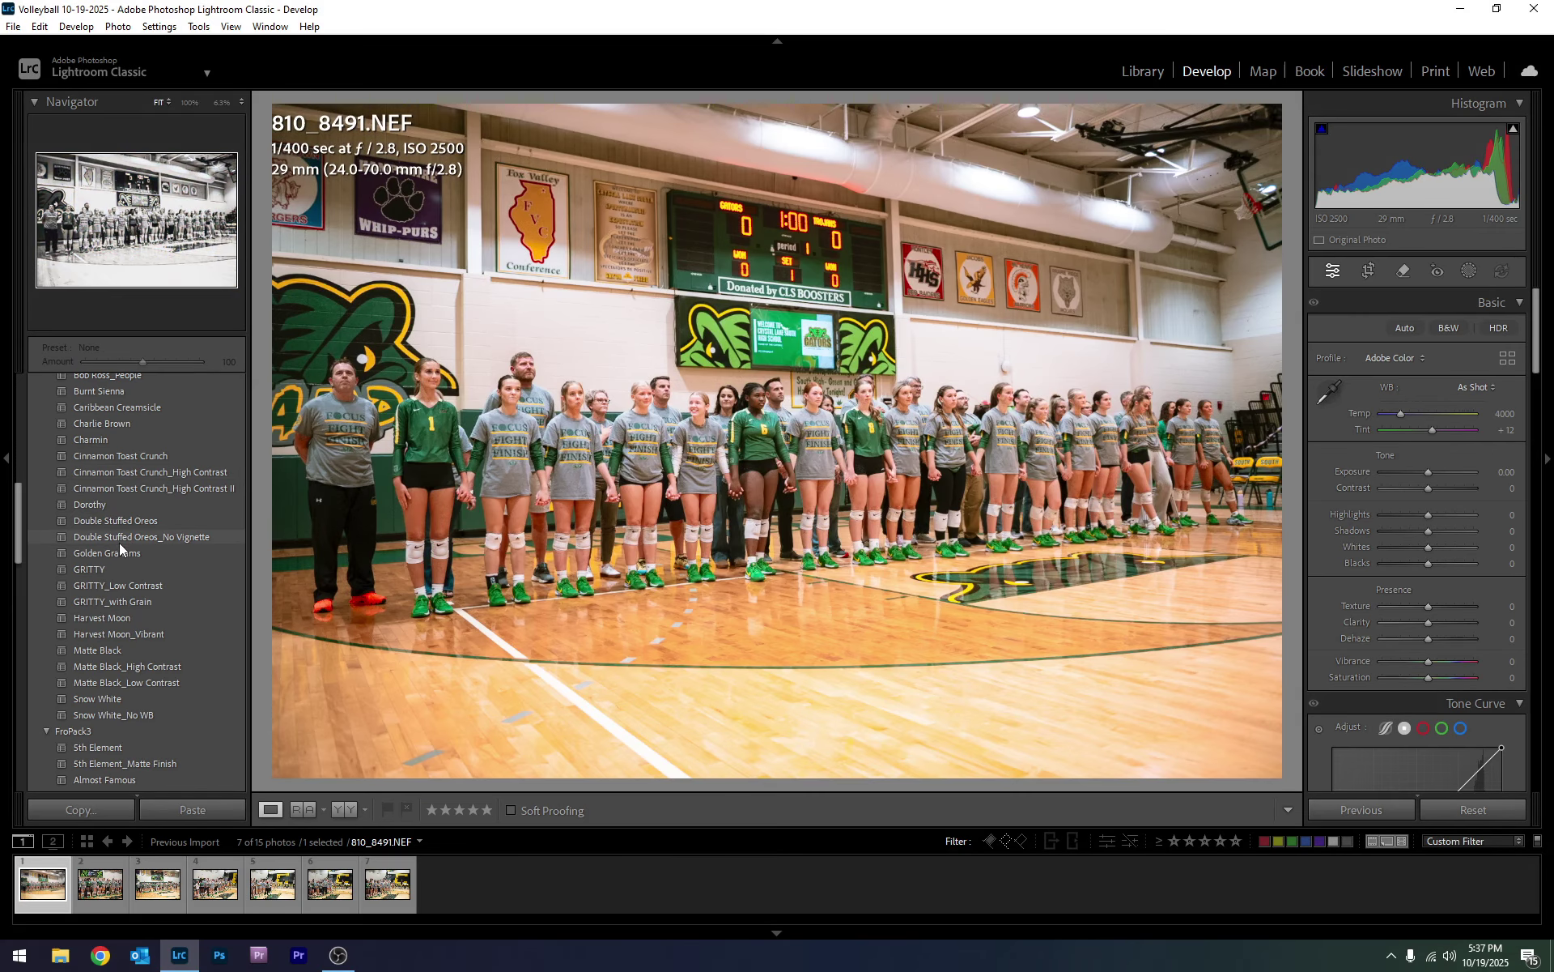
# - Collapse the FroPack, FroPack2, FroPack3, Baseball- Varsity Field CL South and Basketball- South Gym preset groups
pyautogui.scroll(-3, 119, 542)
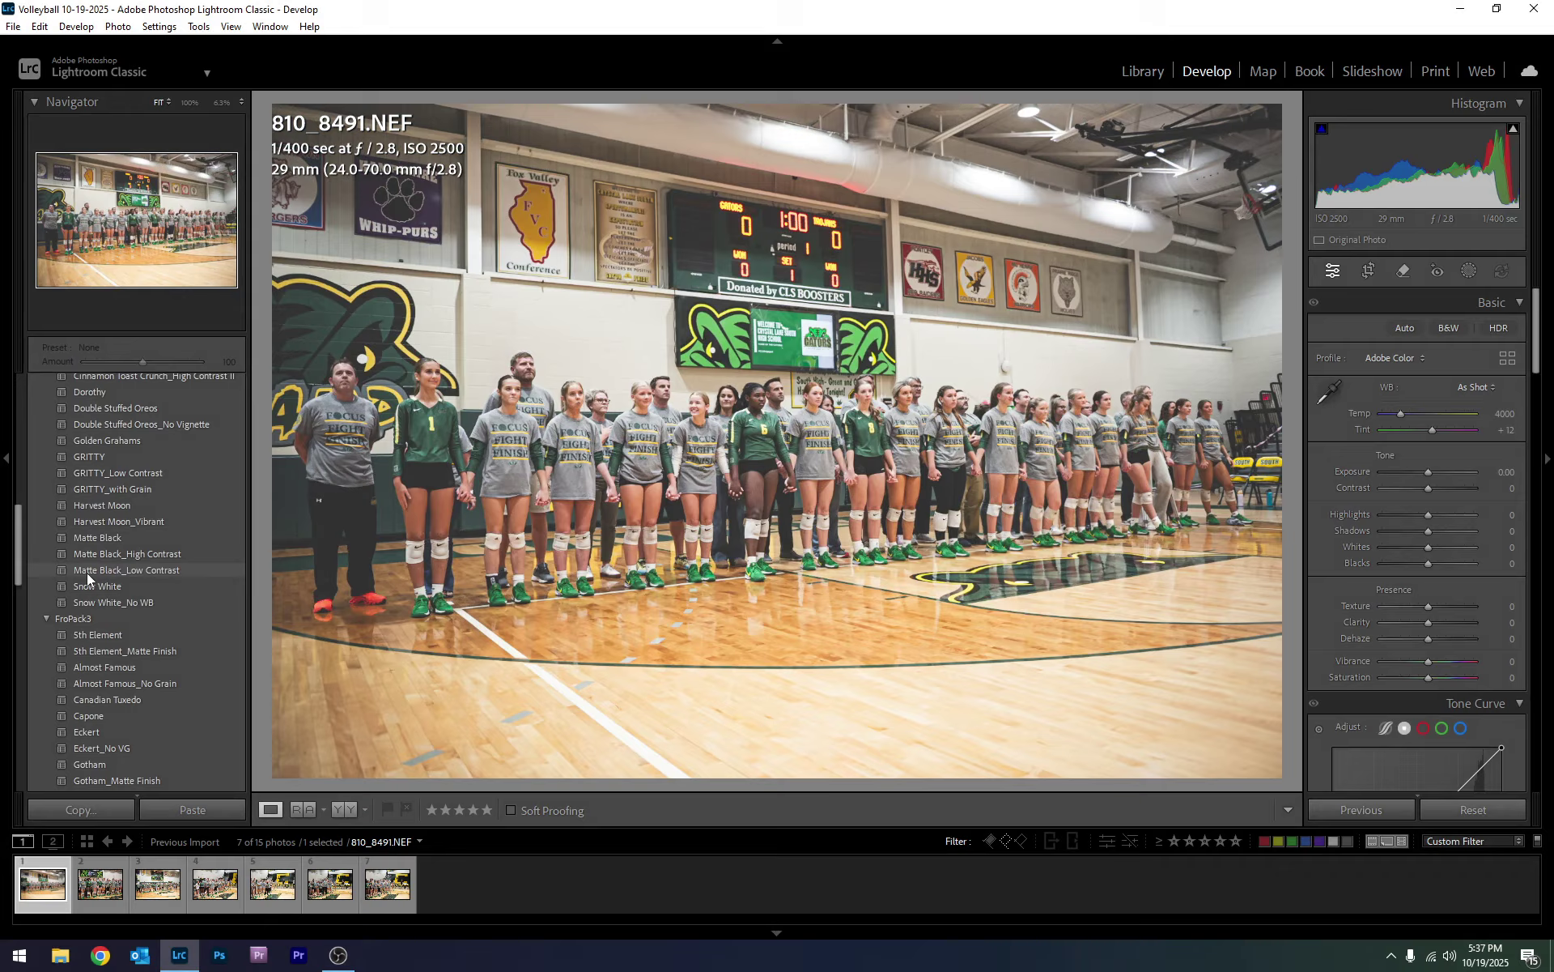
pyautogui.scroll(10, 84, 567)
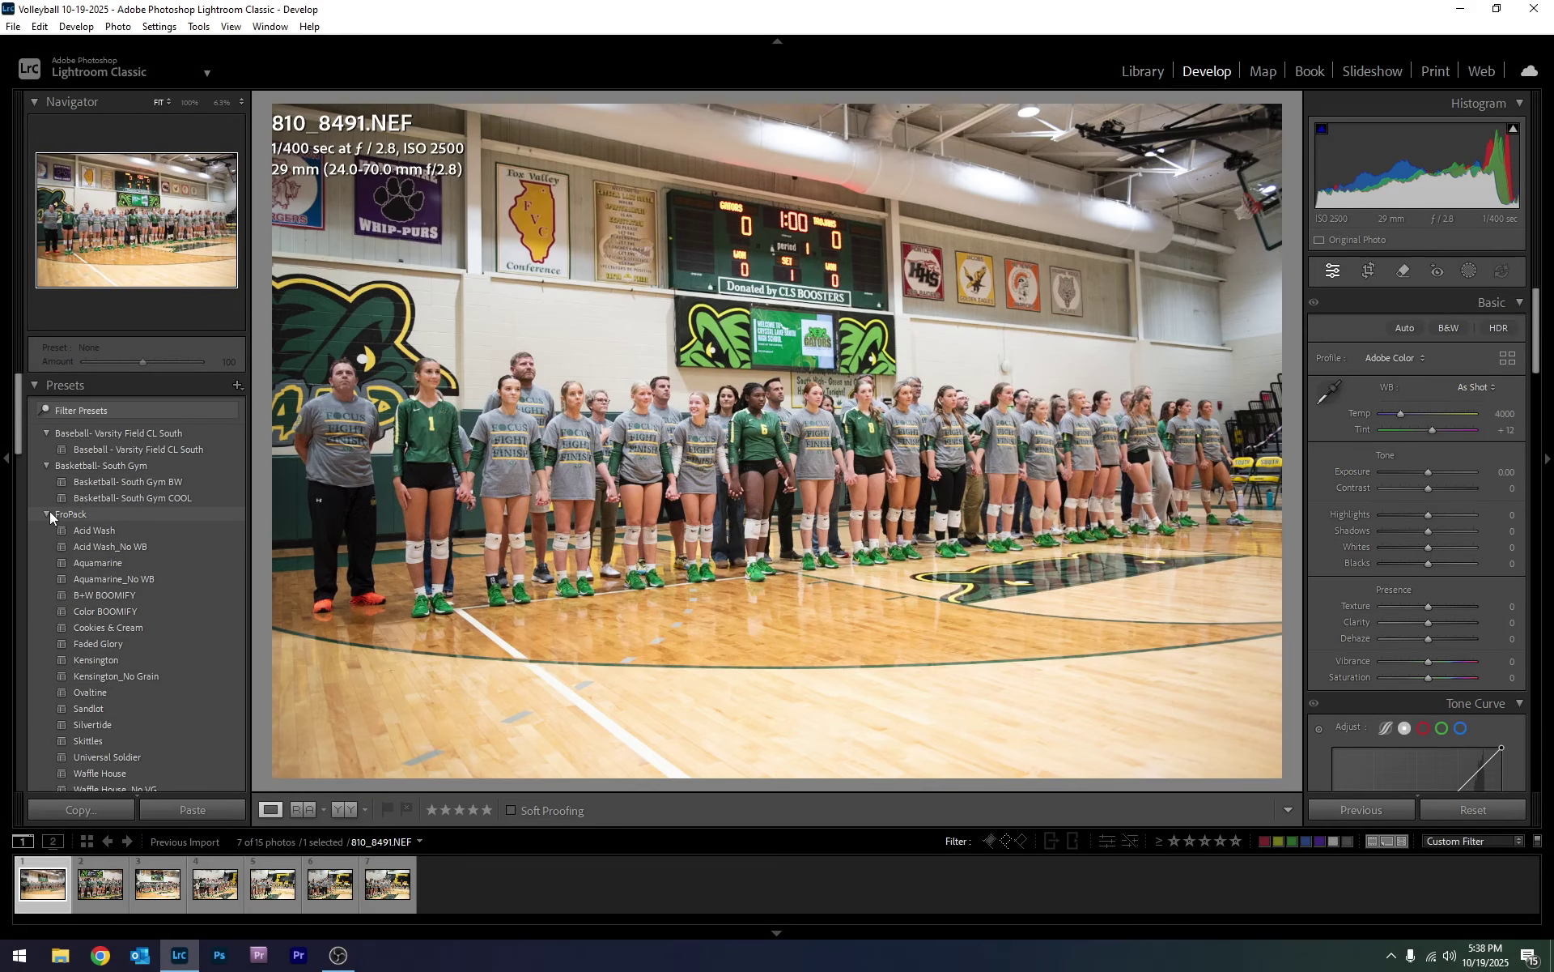
pyautogui.click(50, 511)
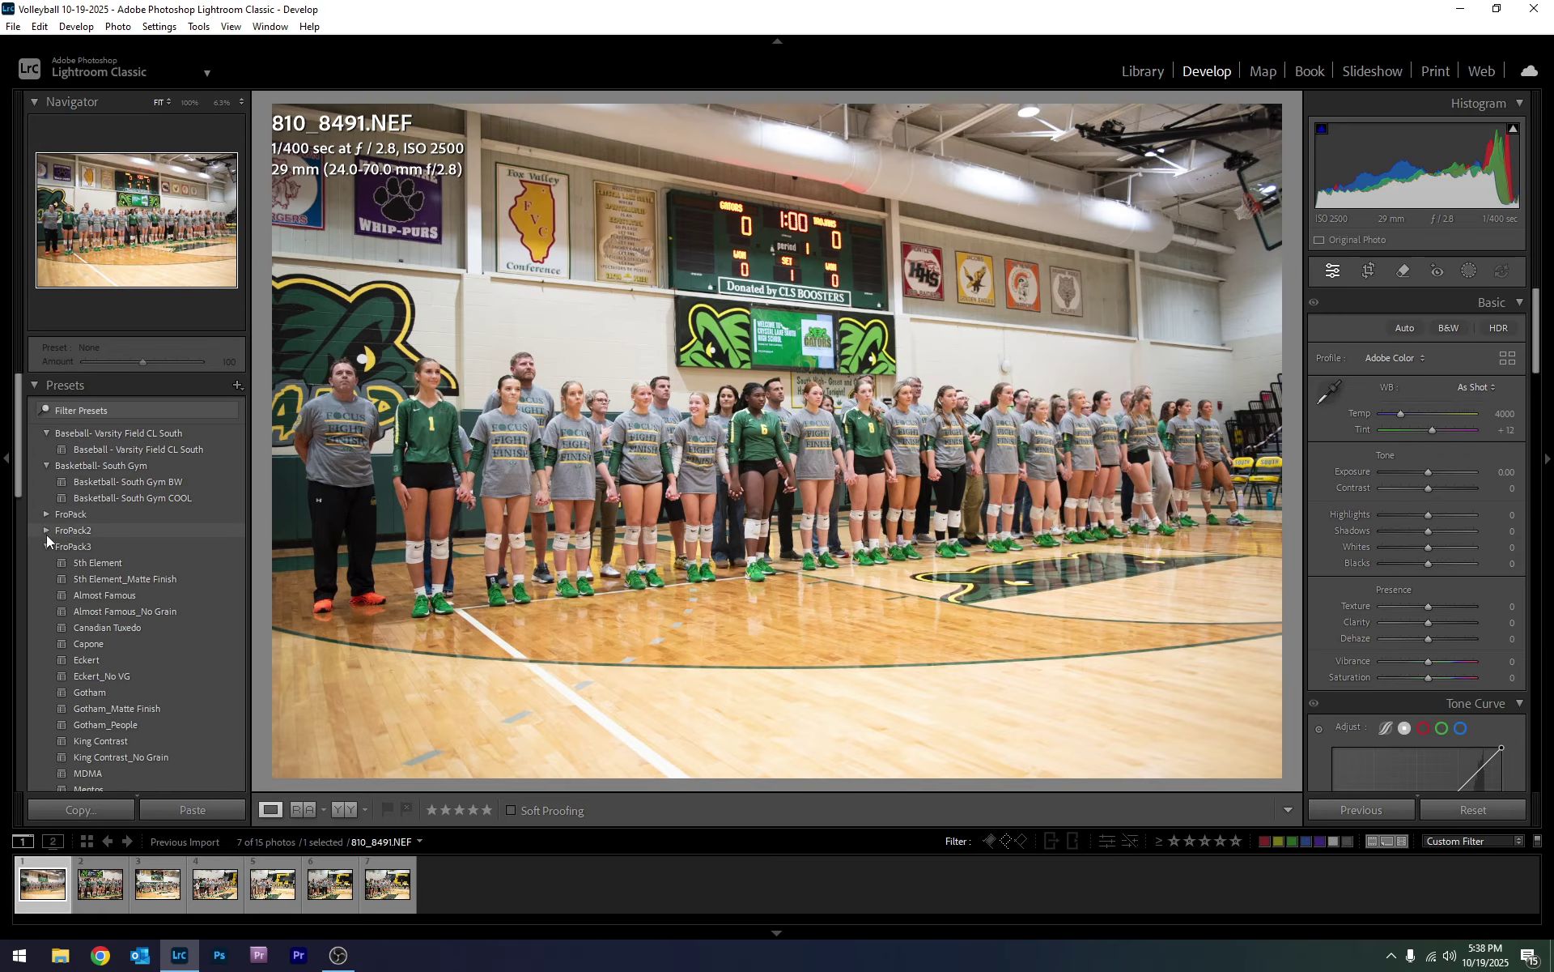
pyautogui.scroll(-8, 45, 559)
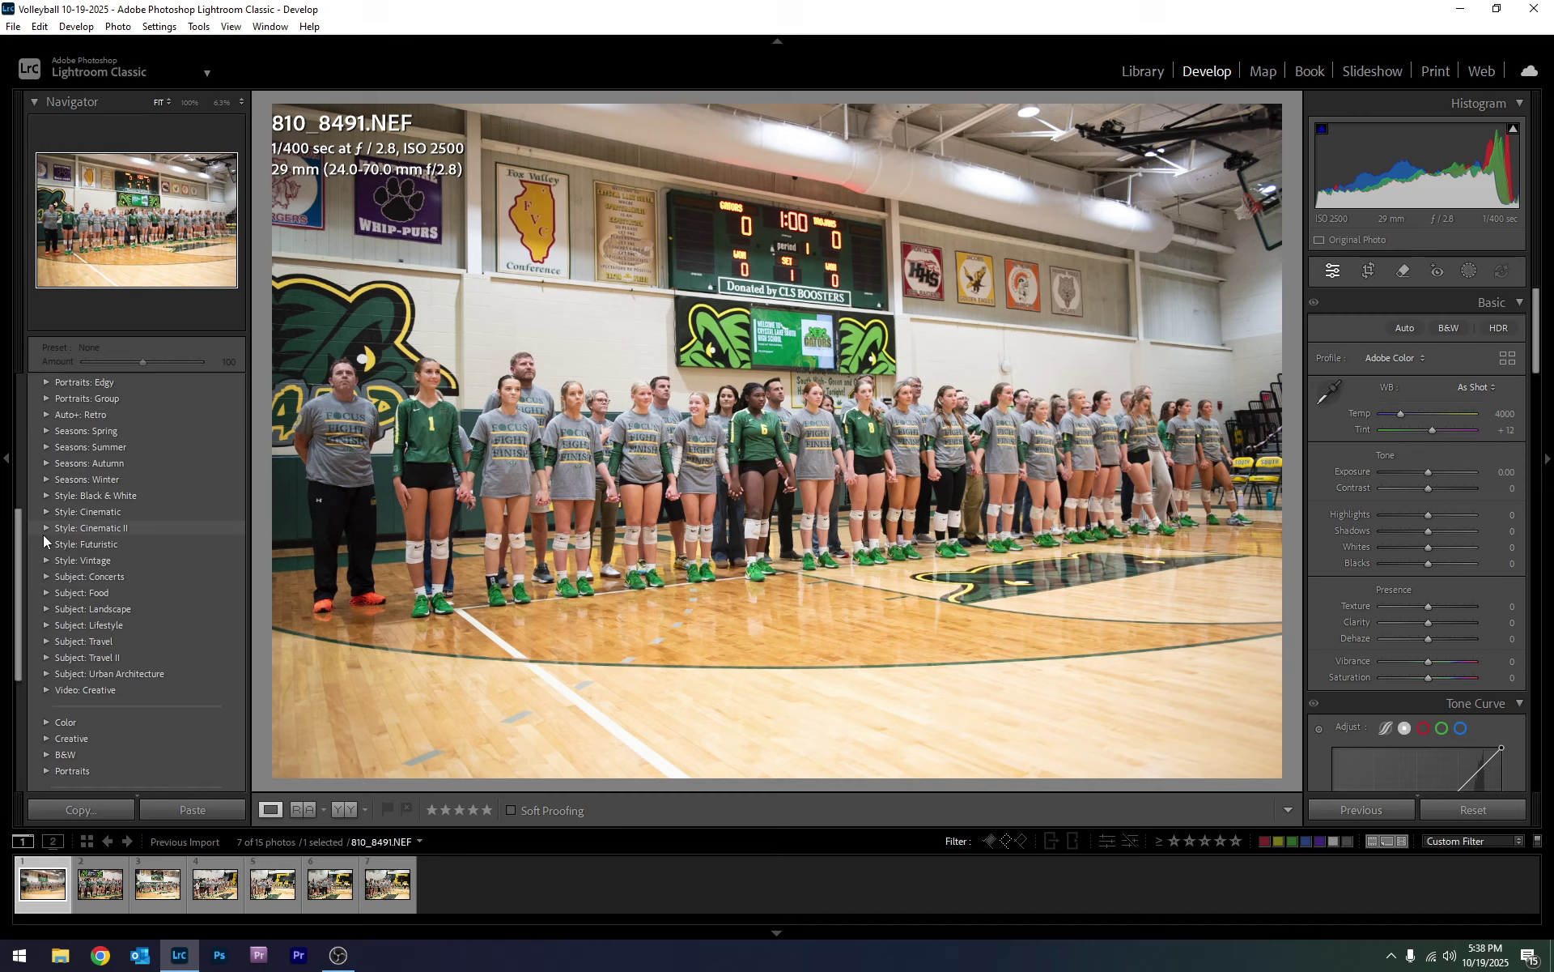
pyautogui.scroll(10, 47, 567)
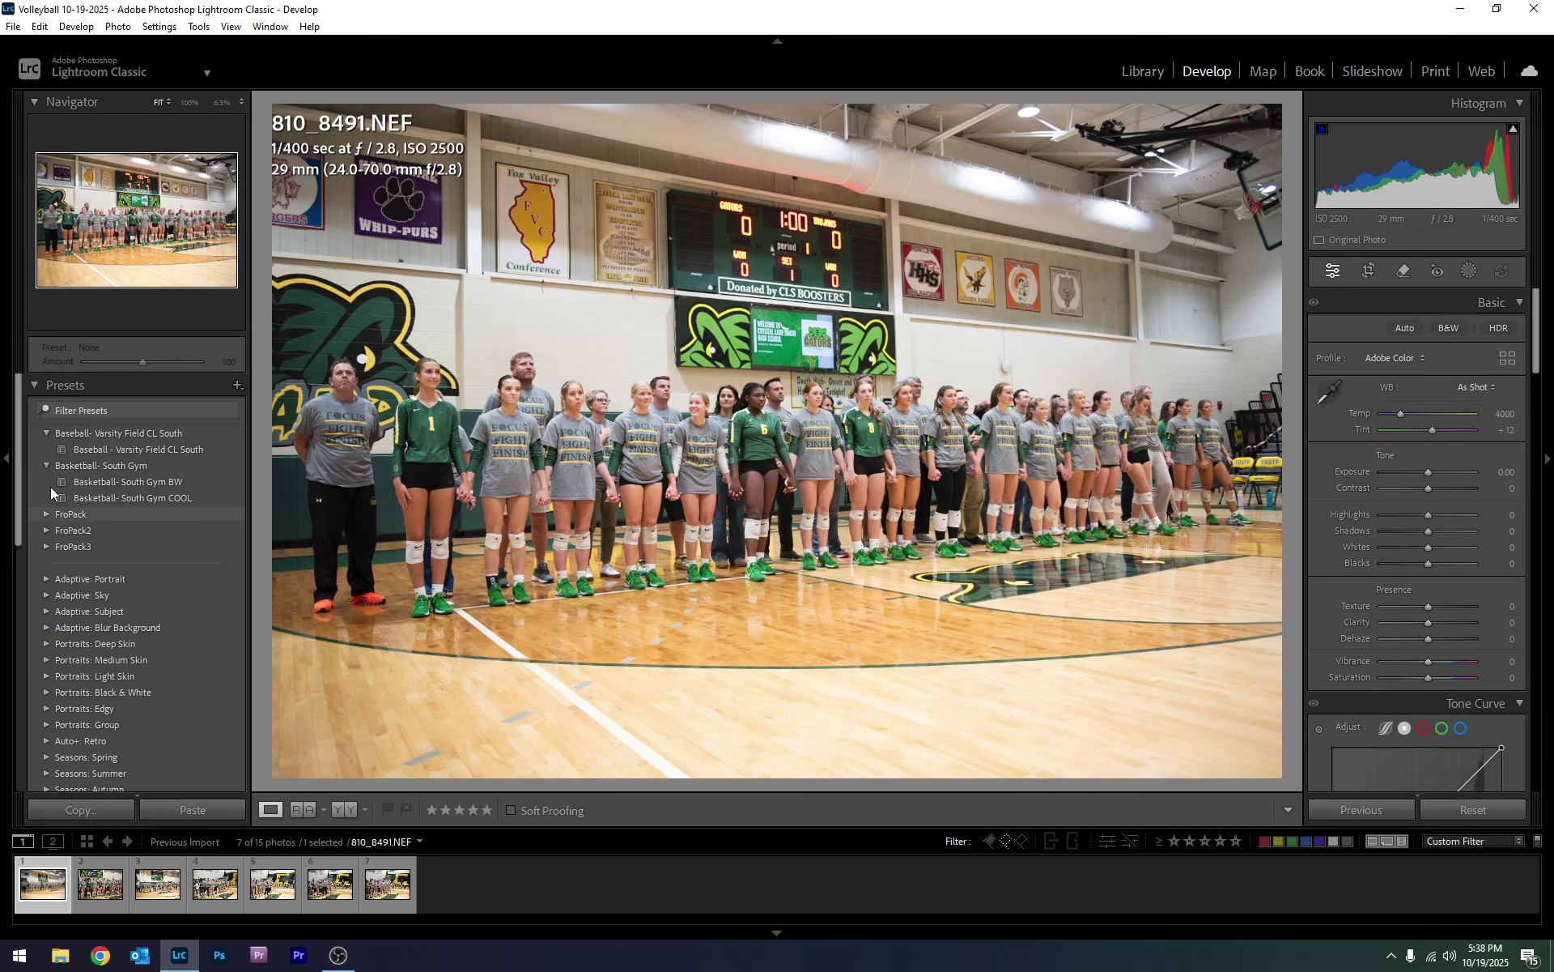
pyautogui.click(42, 434)
pyautogui.click(44, 443)
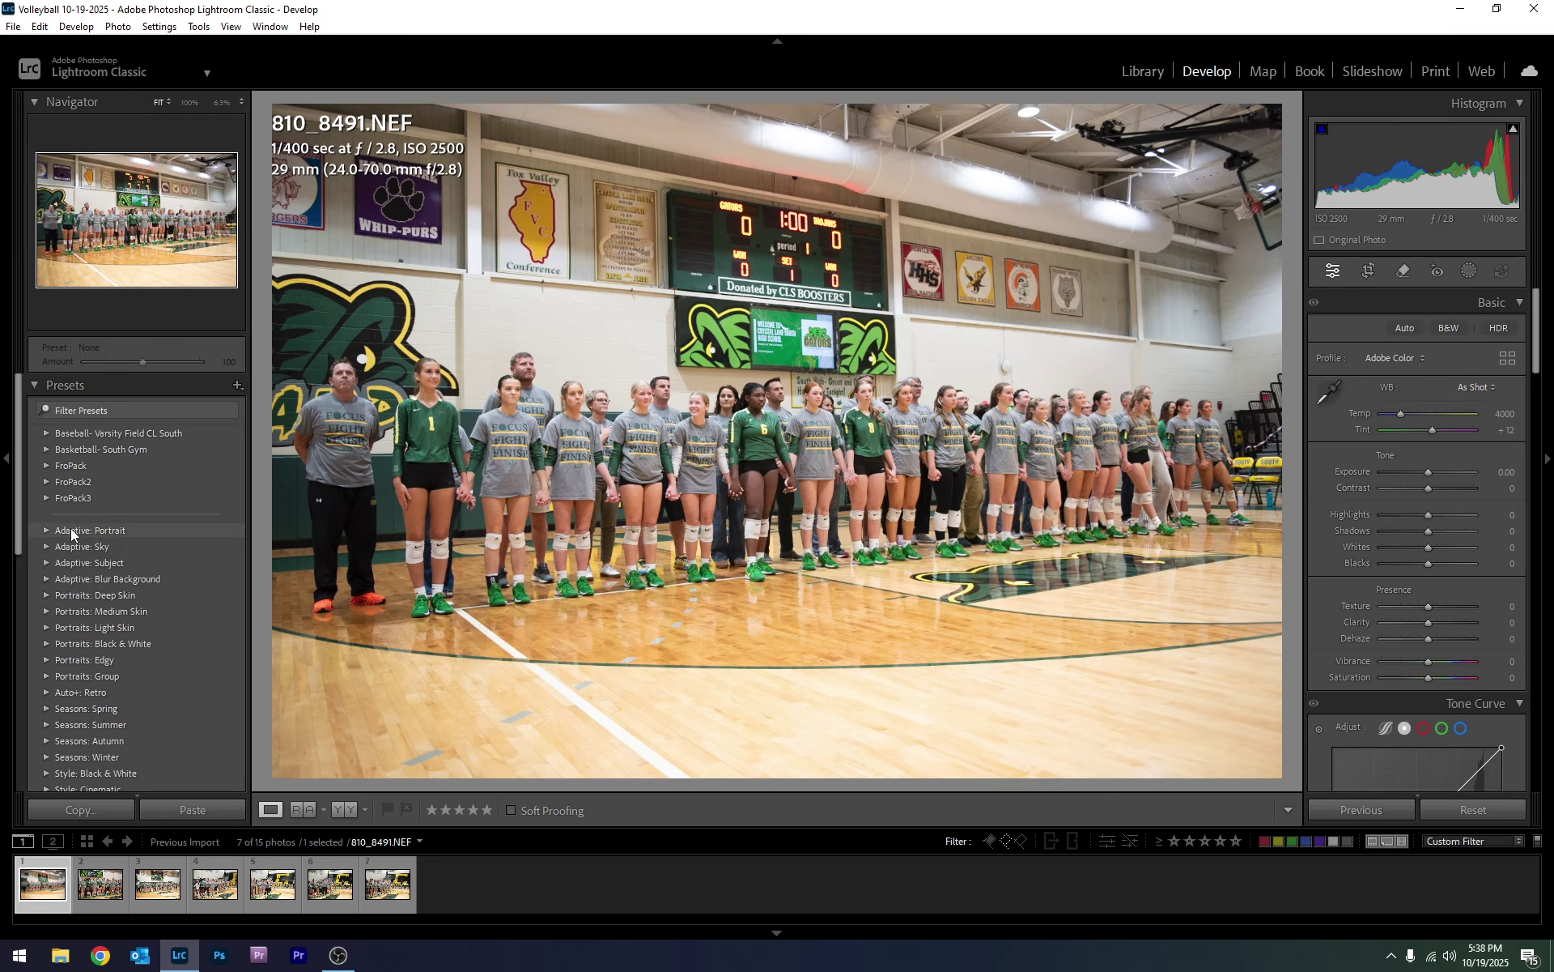
# - Look through the built-in preset groups, examining the contents of Adaptive: Portrait and Subject: Food
pyautogui.scroll(-3, 77, 531)
pyautogui.scroll(-3, 83, 540)
pyautogui.scroll(6, 79, 621)
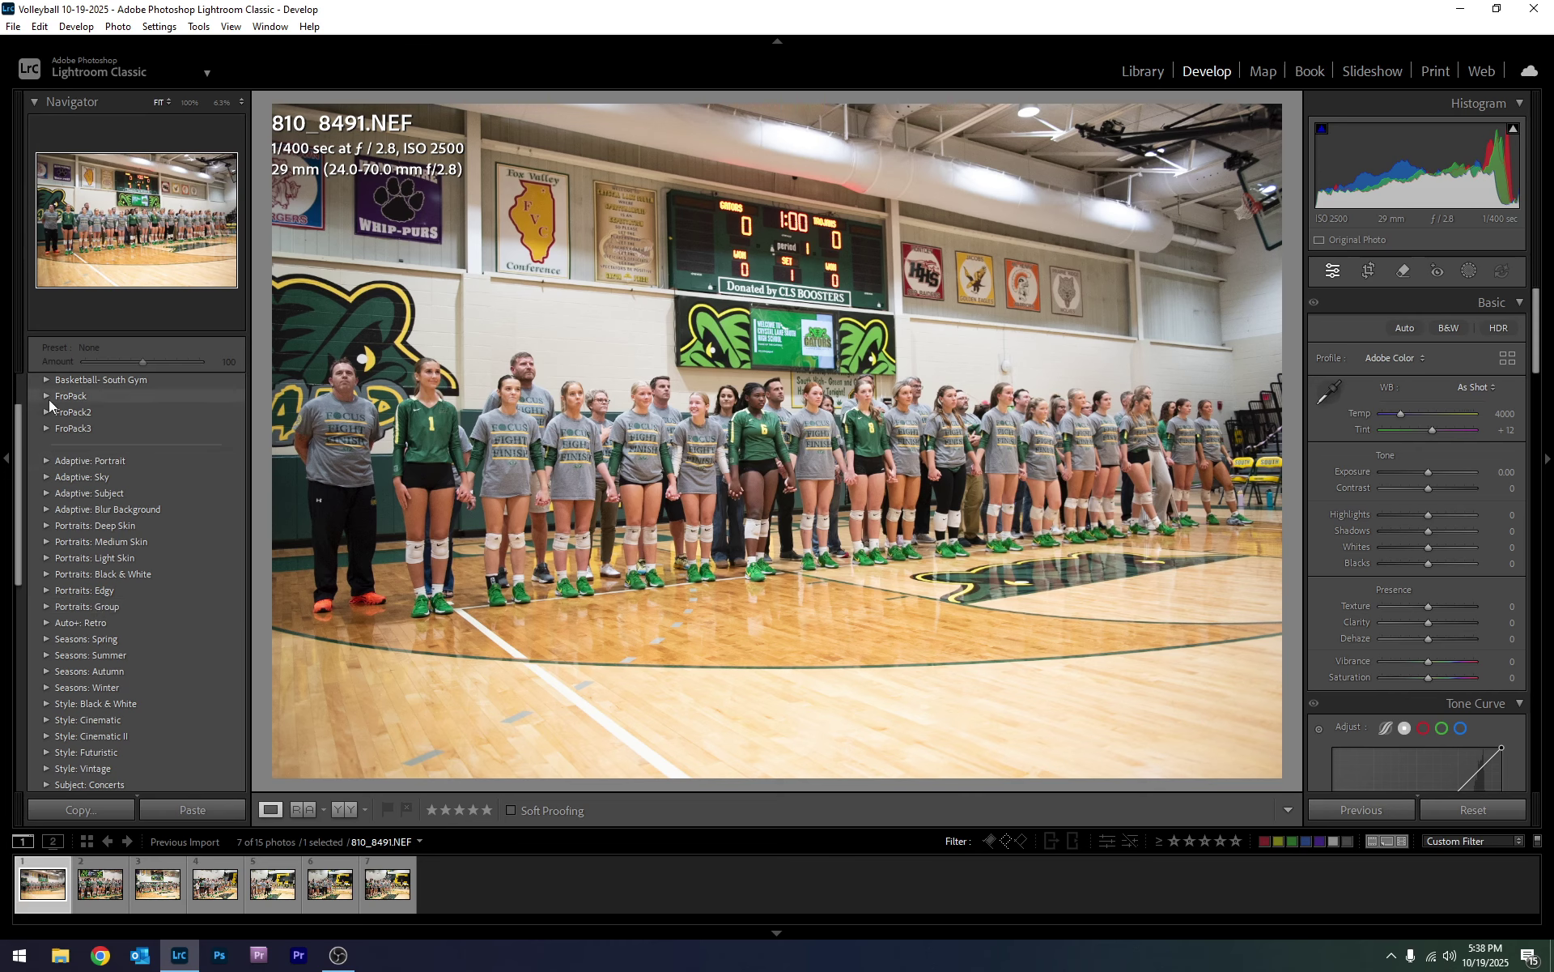
pyautogui.click(46, 461)
pyautogui.click(65, 478)
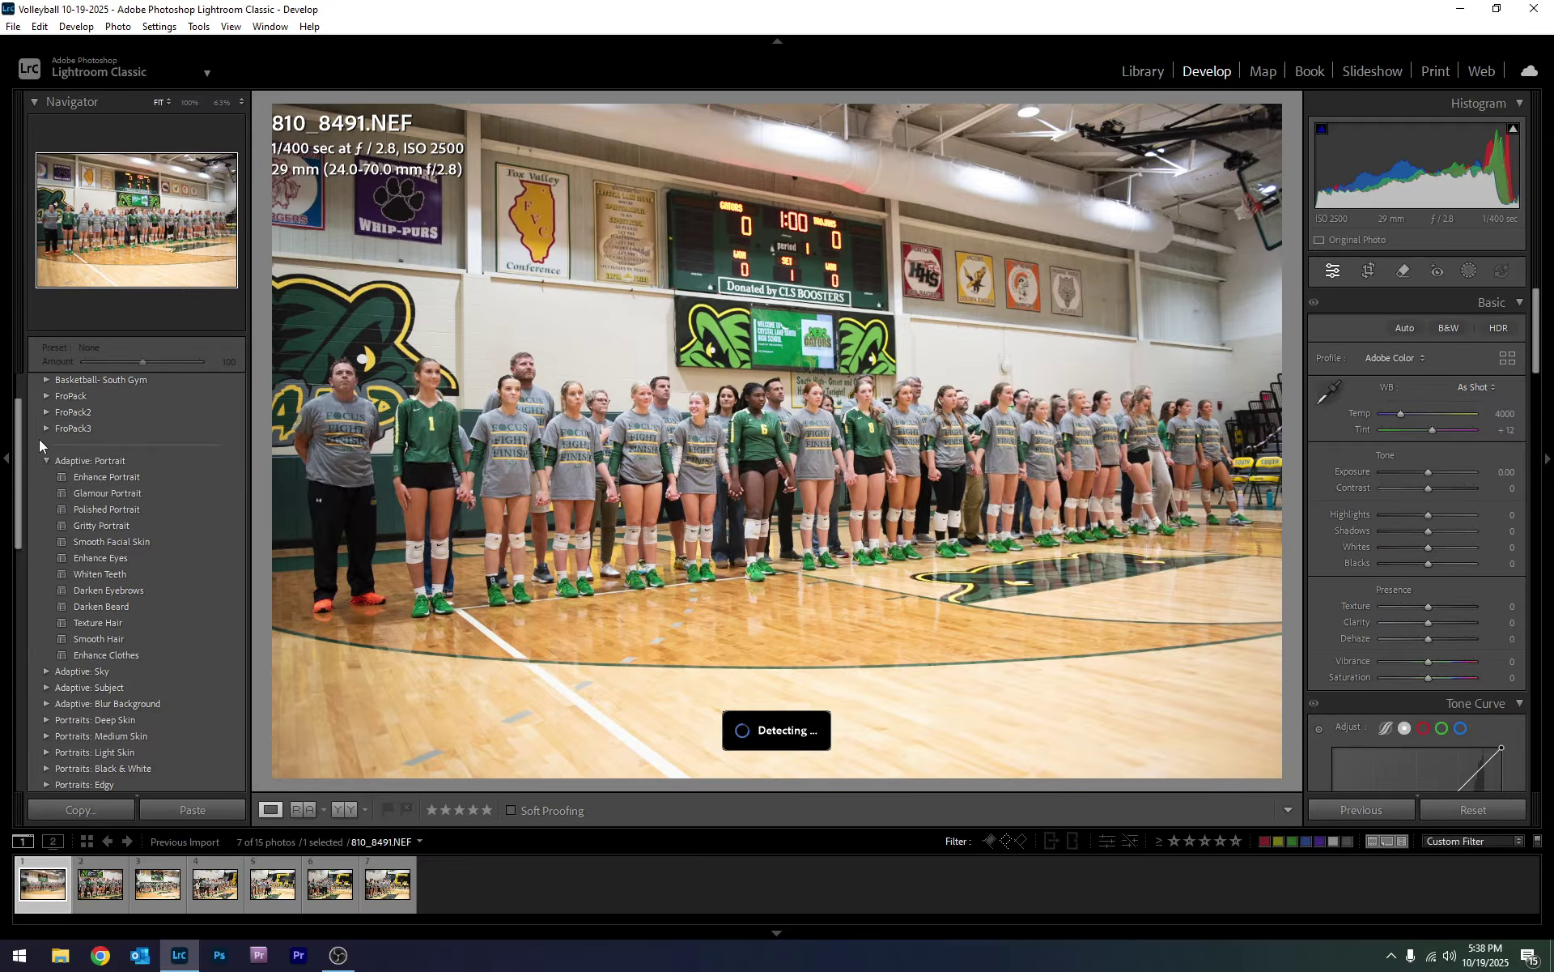
pyautogui.scroll(-5, 76, 518)
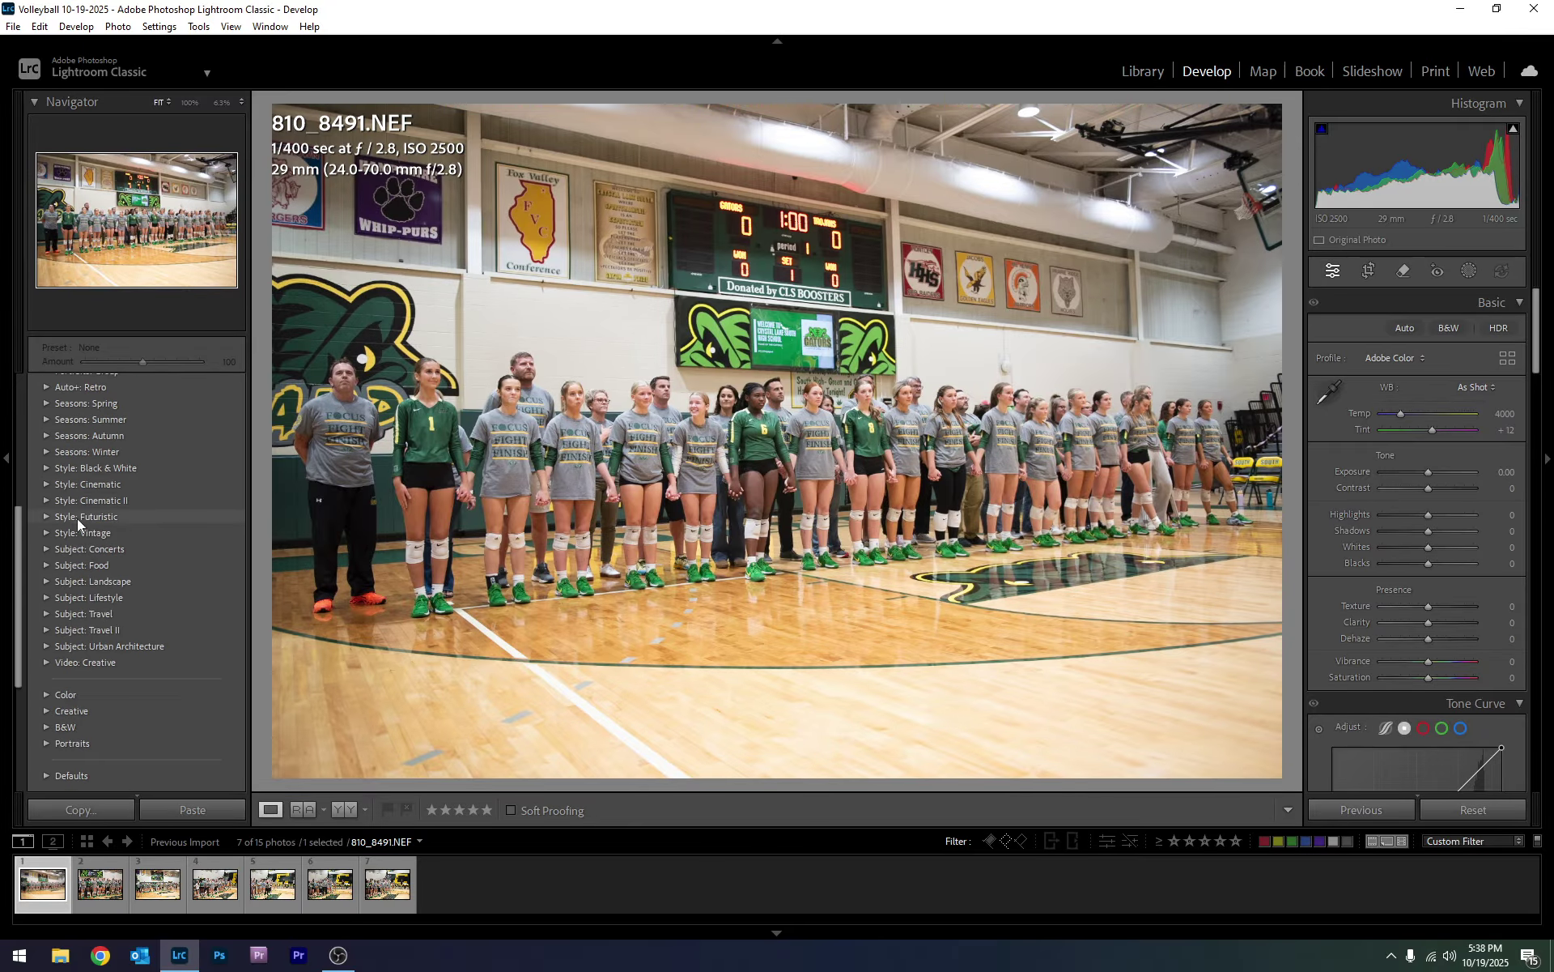
pyautogui.click(46, 565)
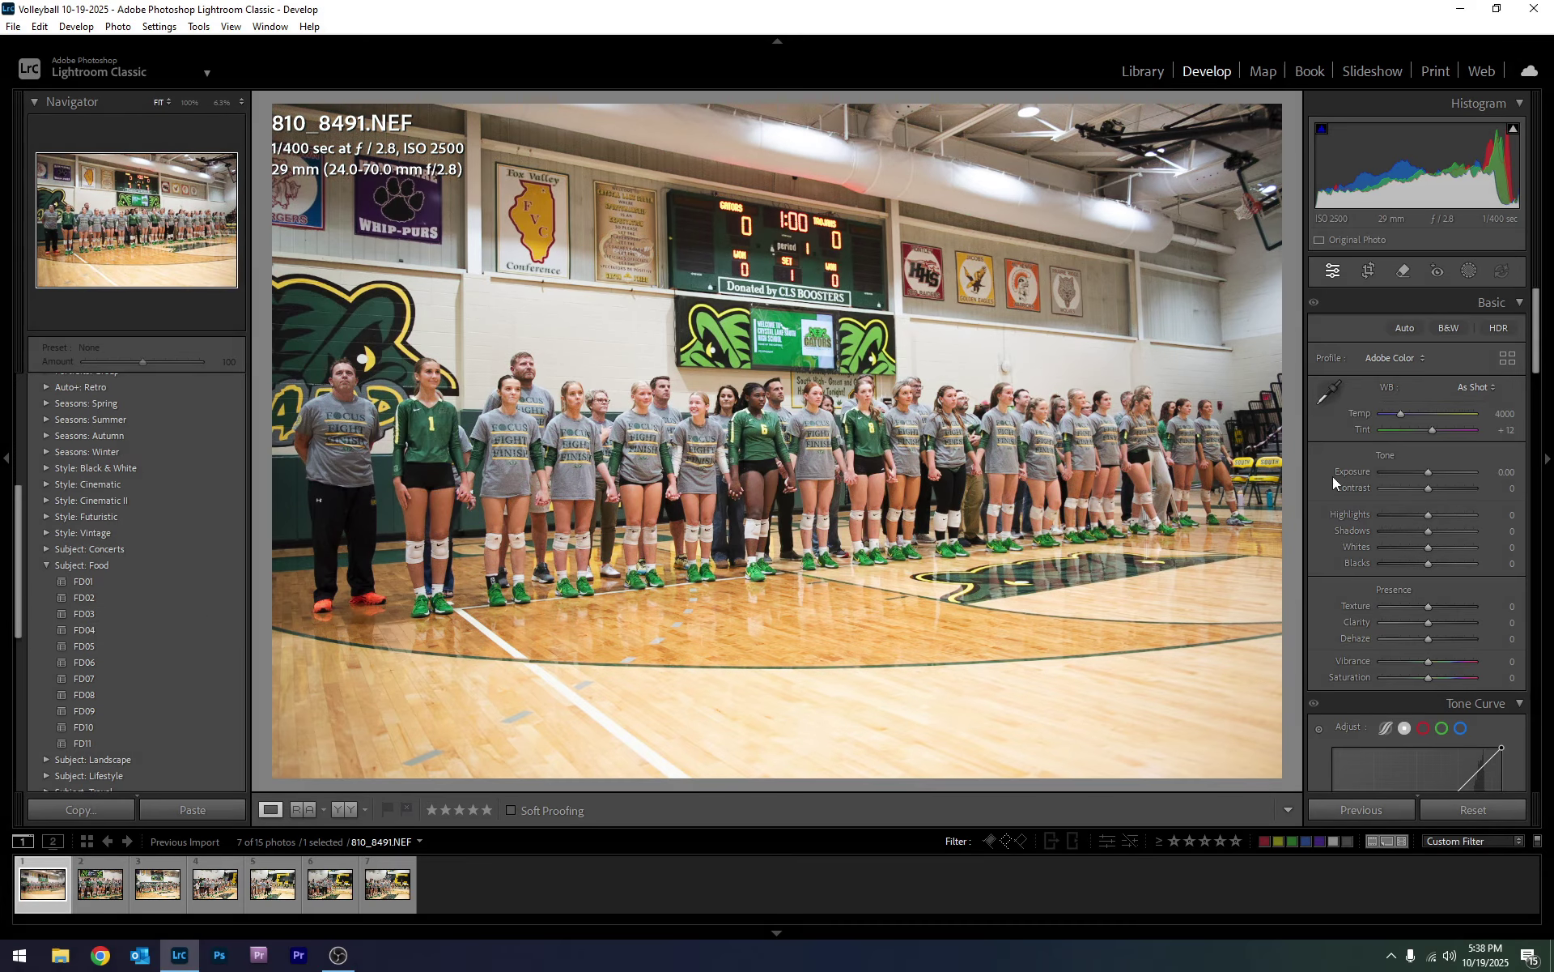
# - Review the remaining preset groups and the Snapshots, History and Collections sections, expanding and collapsing Smart Collections
pyautogui.scroll(-5, 80, 419)
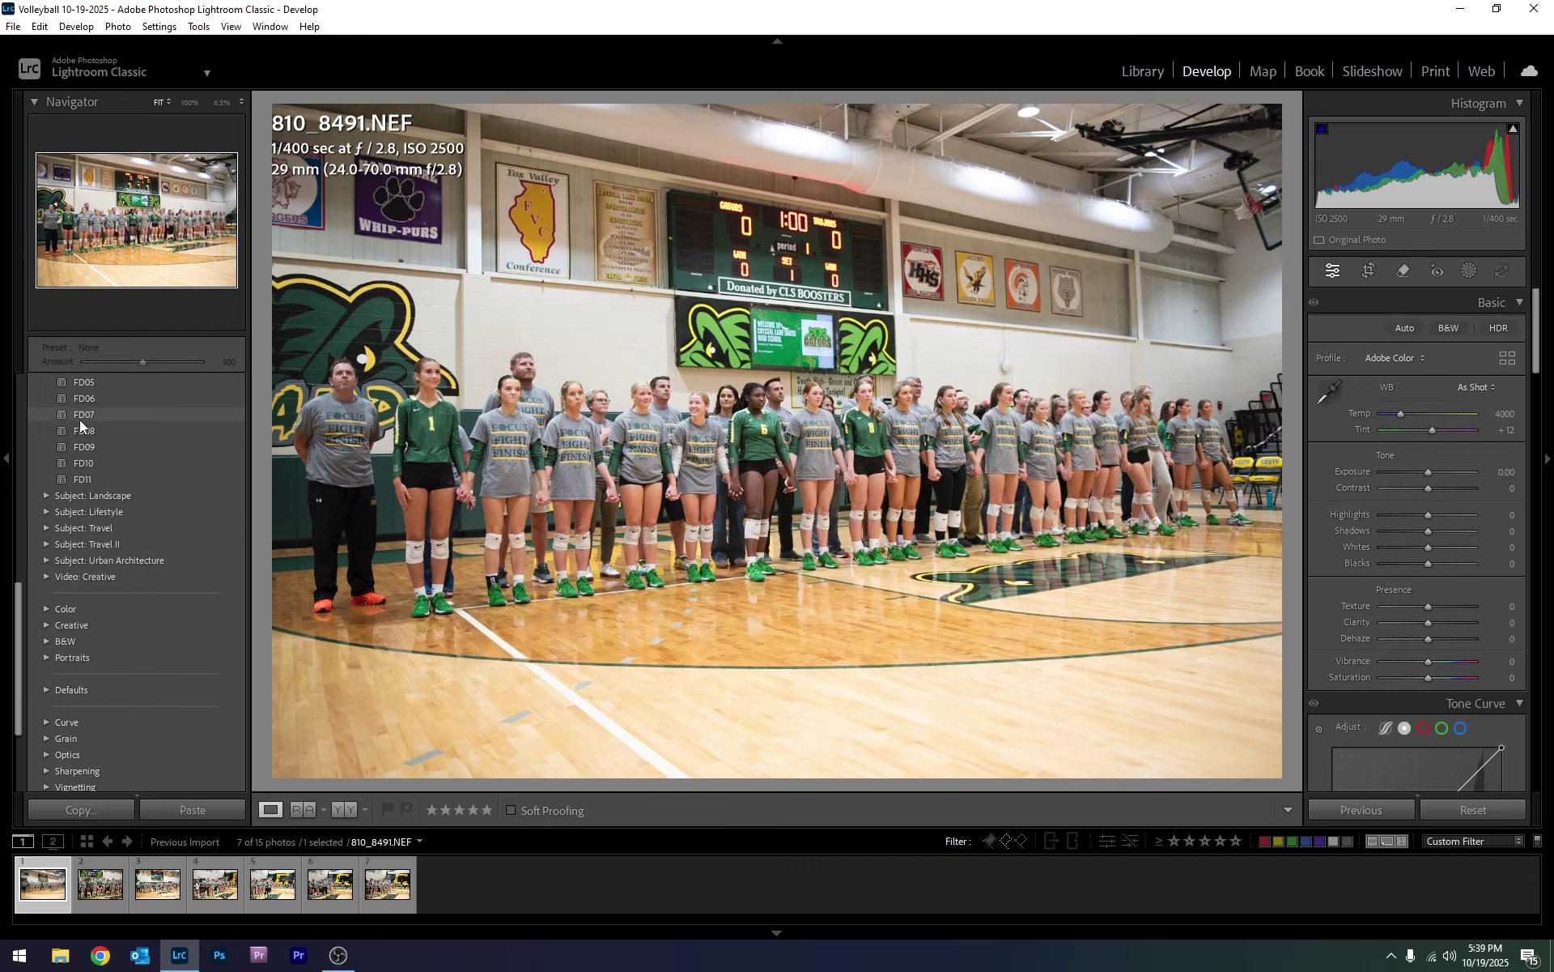
pyautogui.scroll(-3, 75, 486)
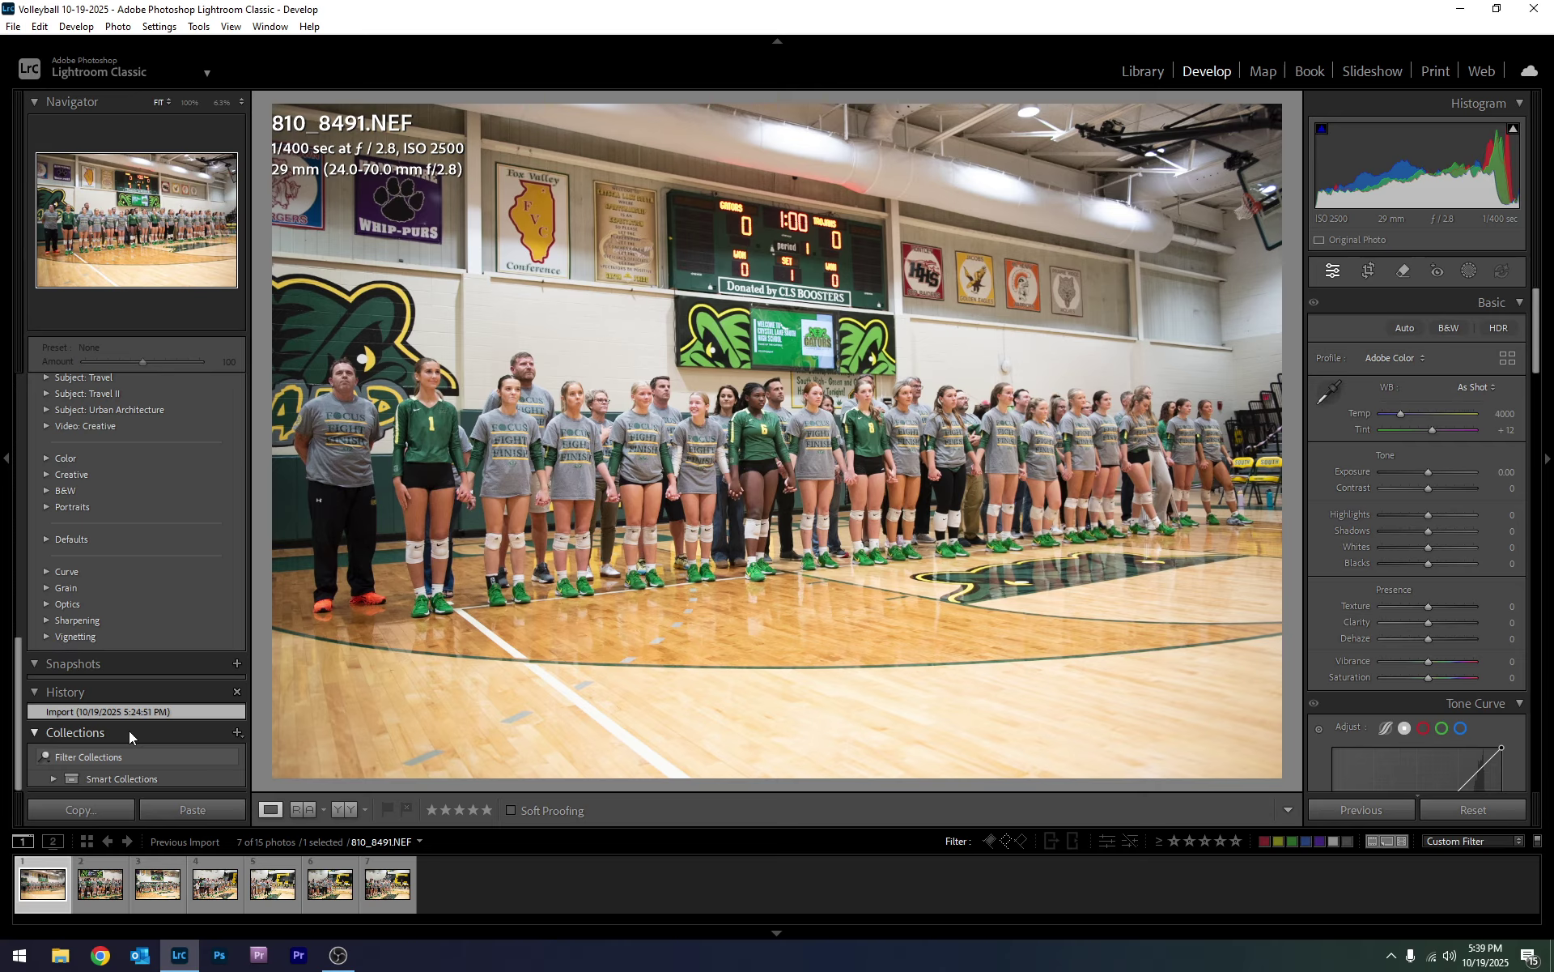
pyautogui.click(53, 778)
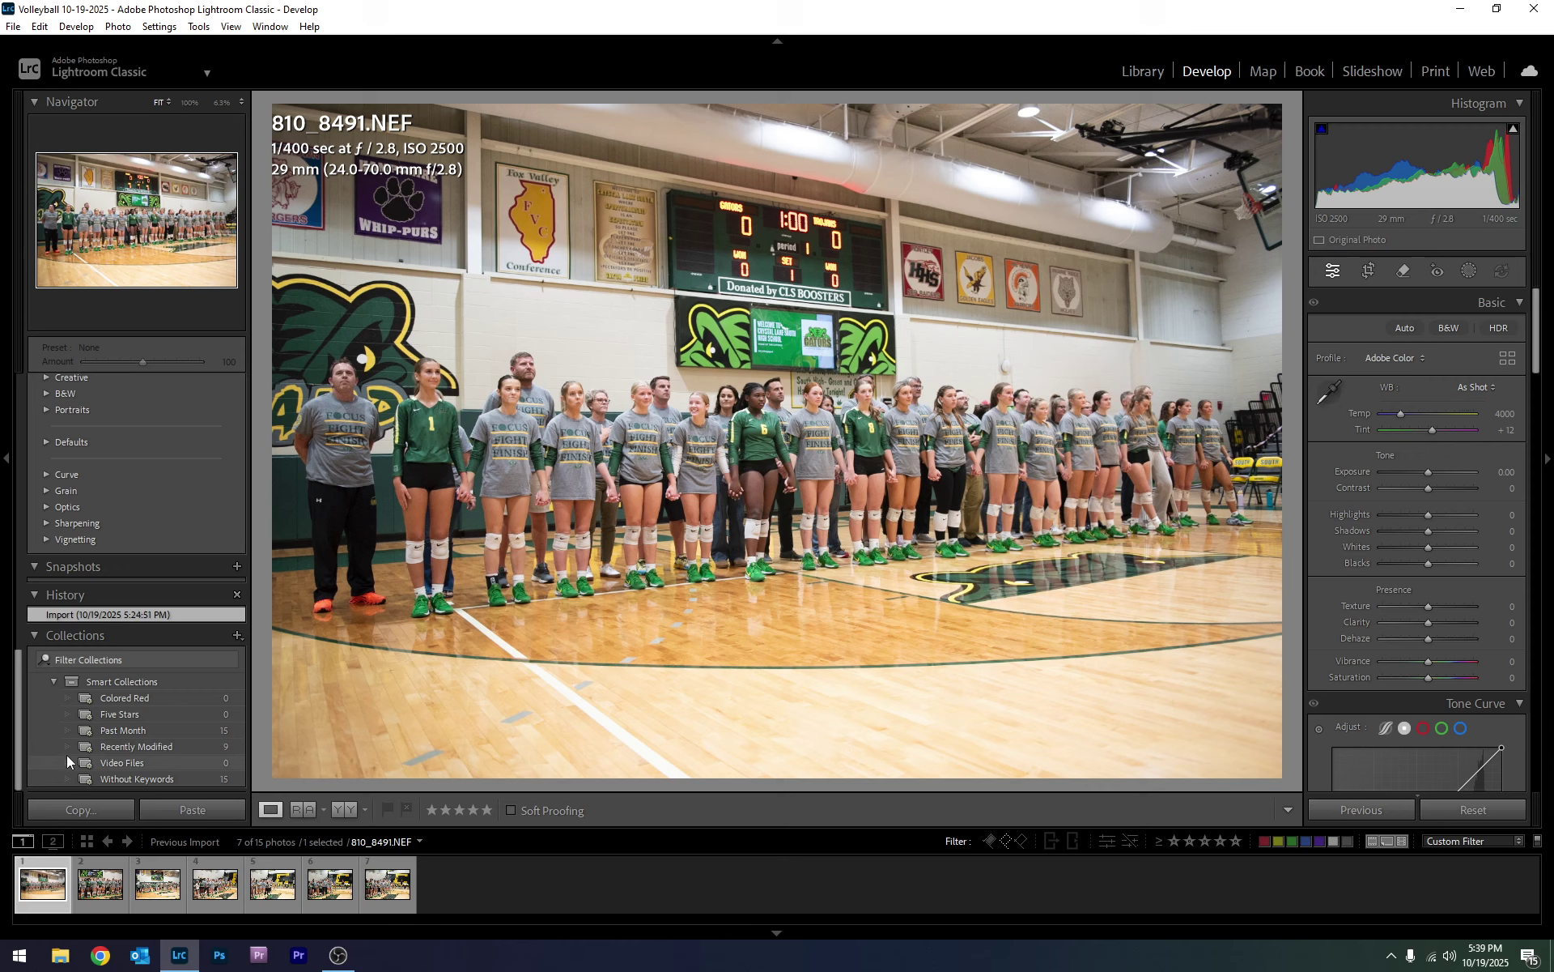
pyautogui.click(48, 681)
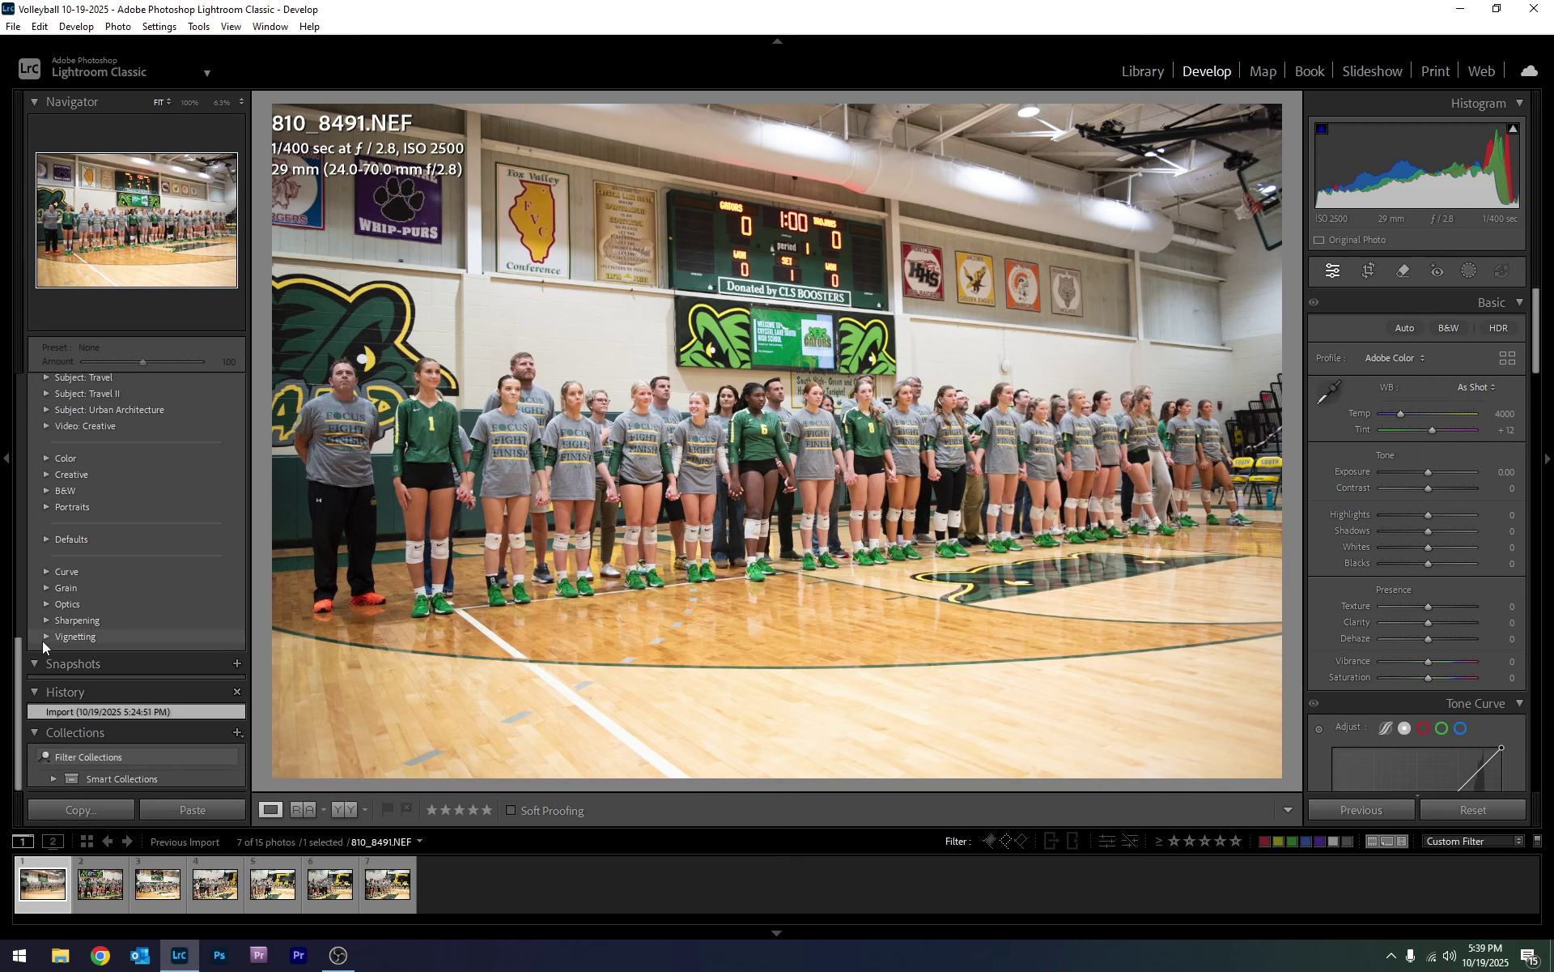
pyautogui.scroll(6, 47, 612)
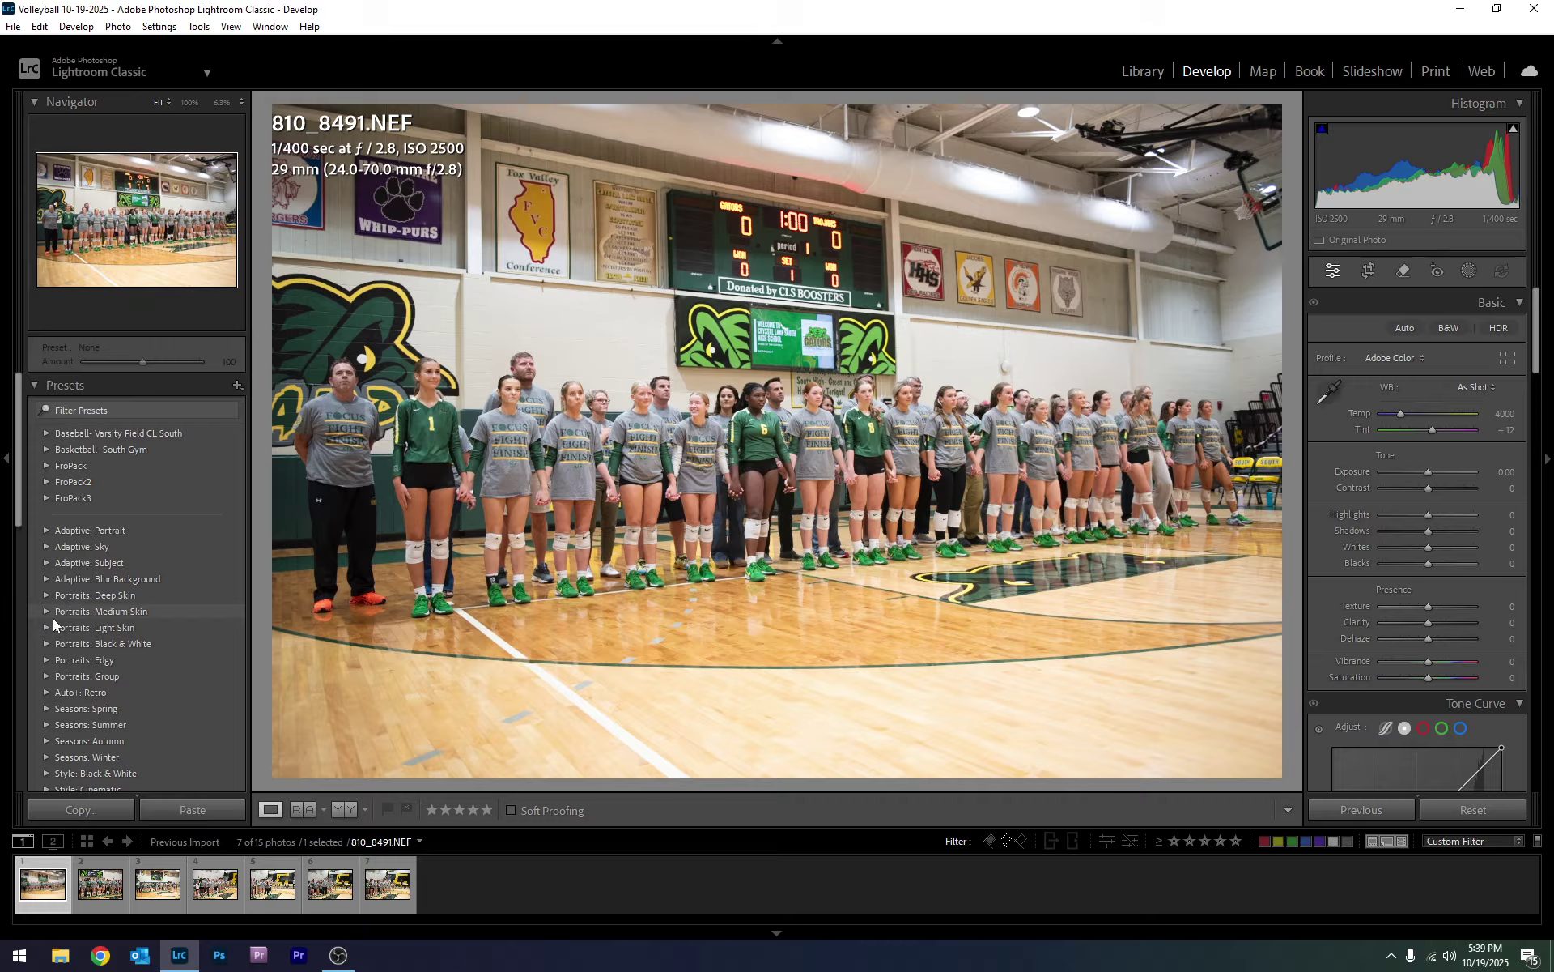
pyautogui.scroll(-2, 52, 618)
pyautogui.scroll(-10, 52, 618)
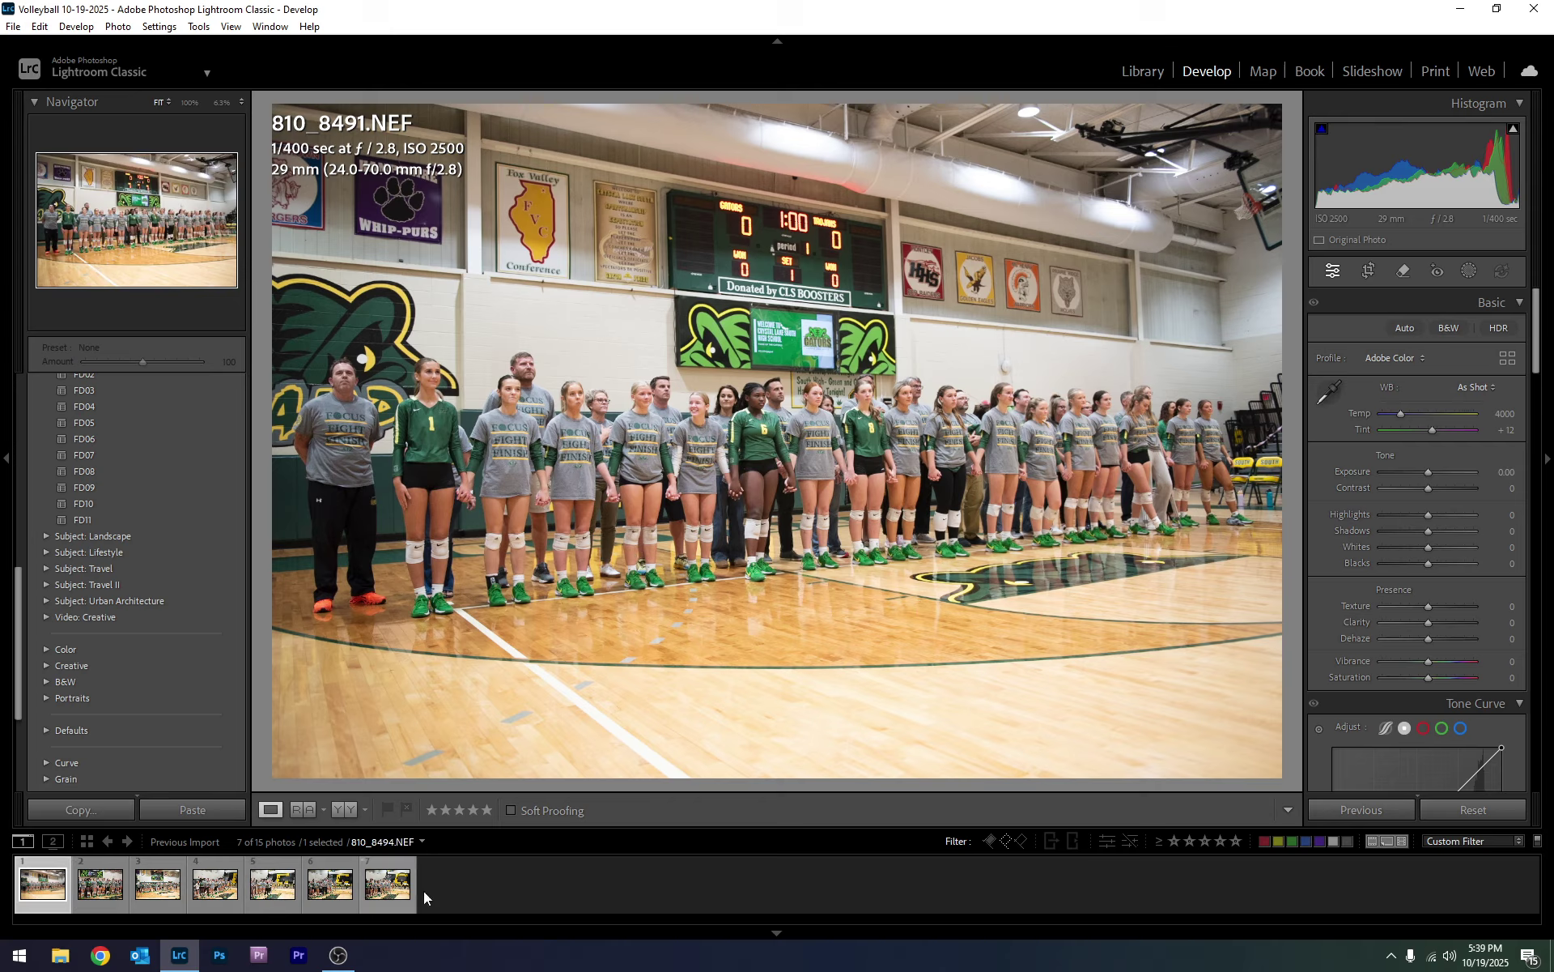
# - Copy all develop settings of 810_8491.NEF, with every setting included, and paste them
pyautogui.click(95, 812)
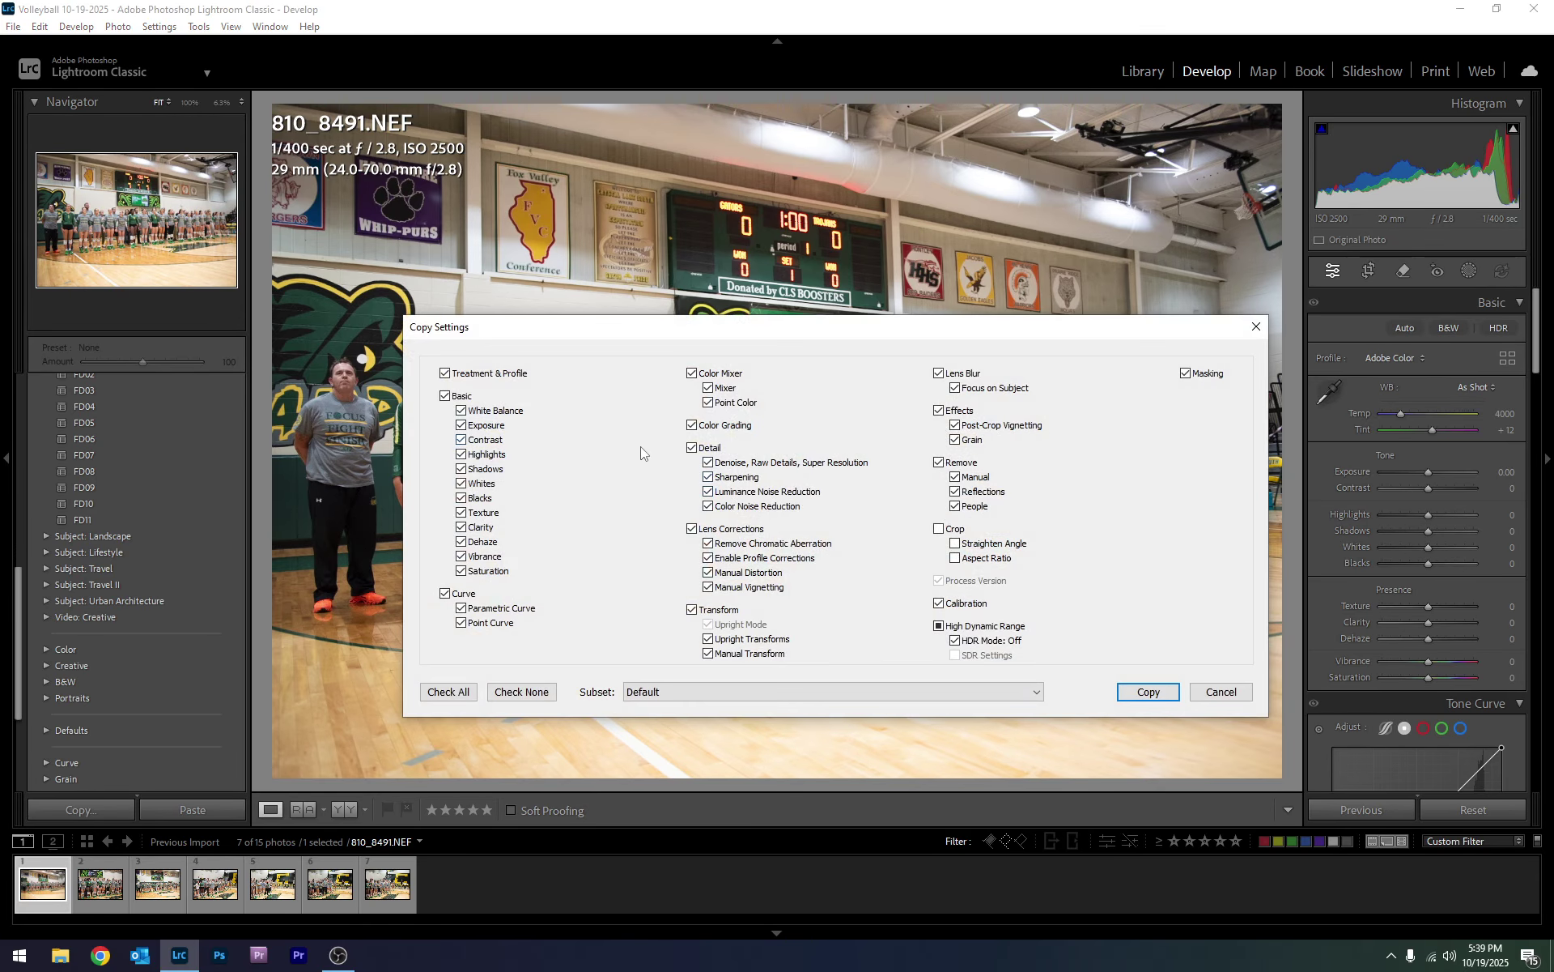
pyautogui.click(448, 691)
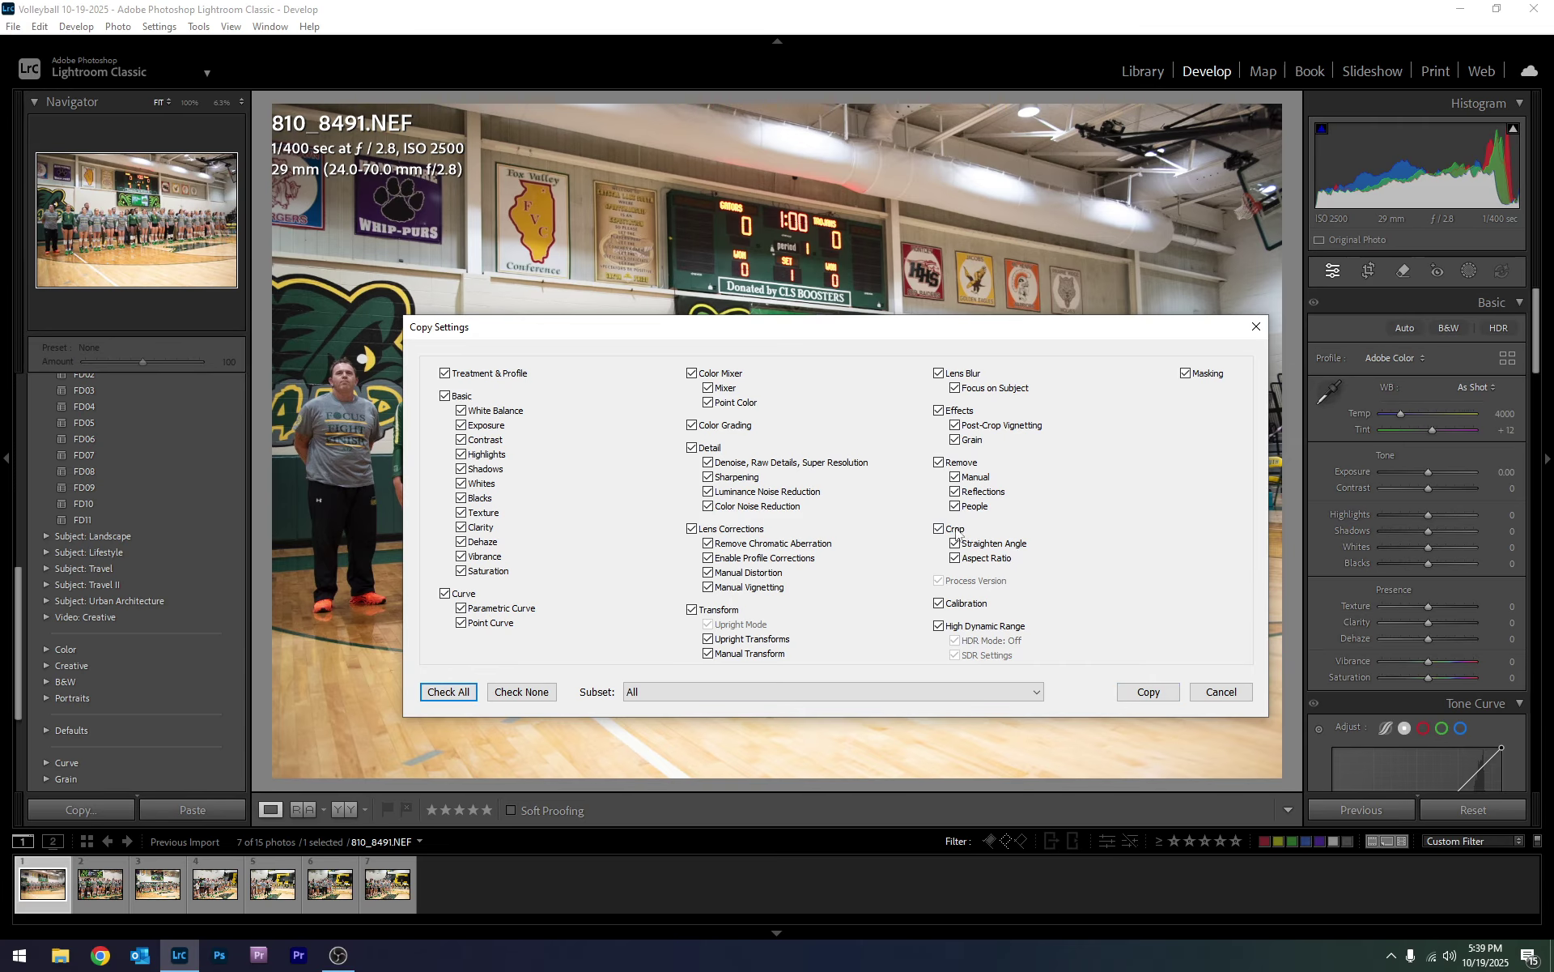
pyautogui.click(1123, 691)
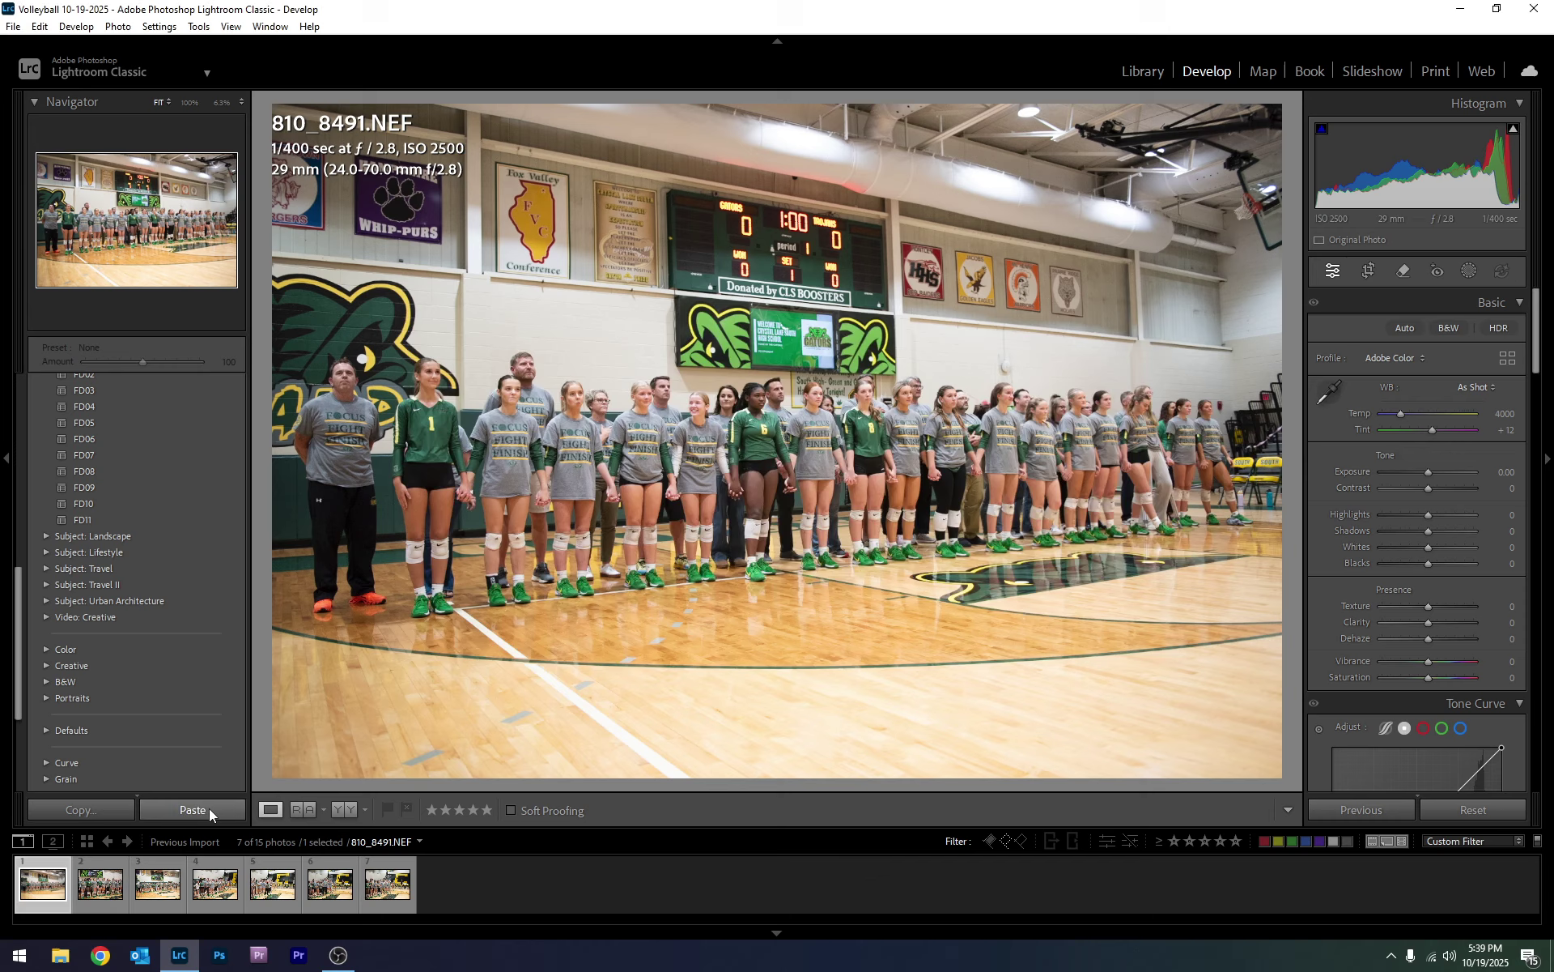
pyautogui.click(183, 810)
# - Assign a yellow color label to 810_8491.NEF and a green color label to 810_8492.NEF
pyautogui.rightClick(23, 877)
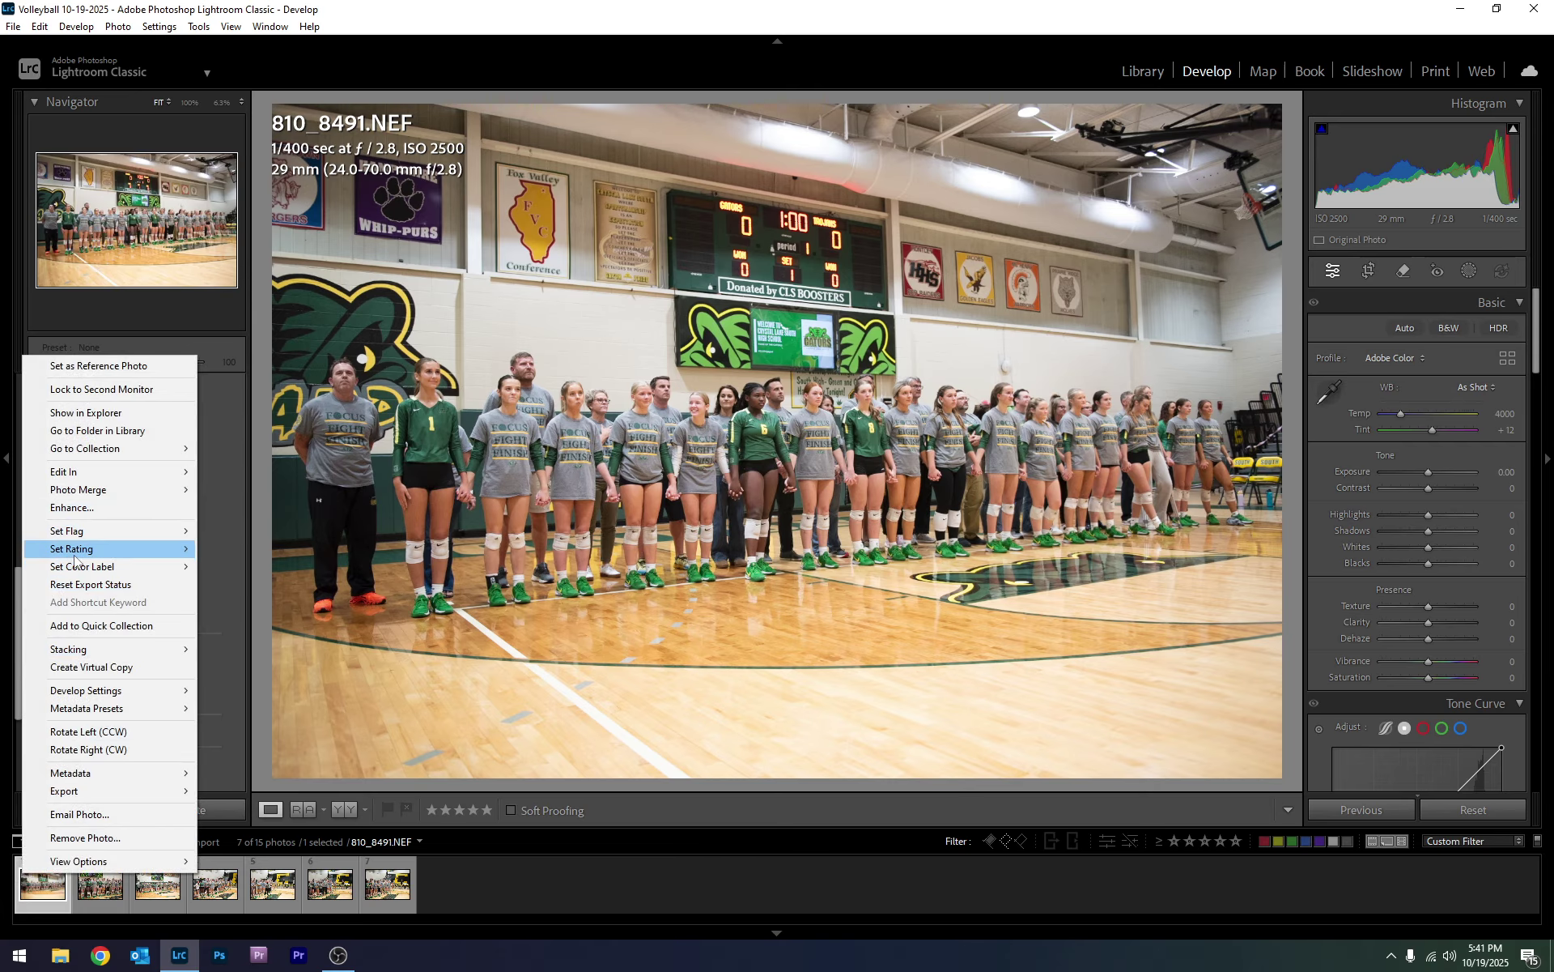
pyautogui.moveTo(78, 571)
pyautogui.click(246, 582)
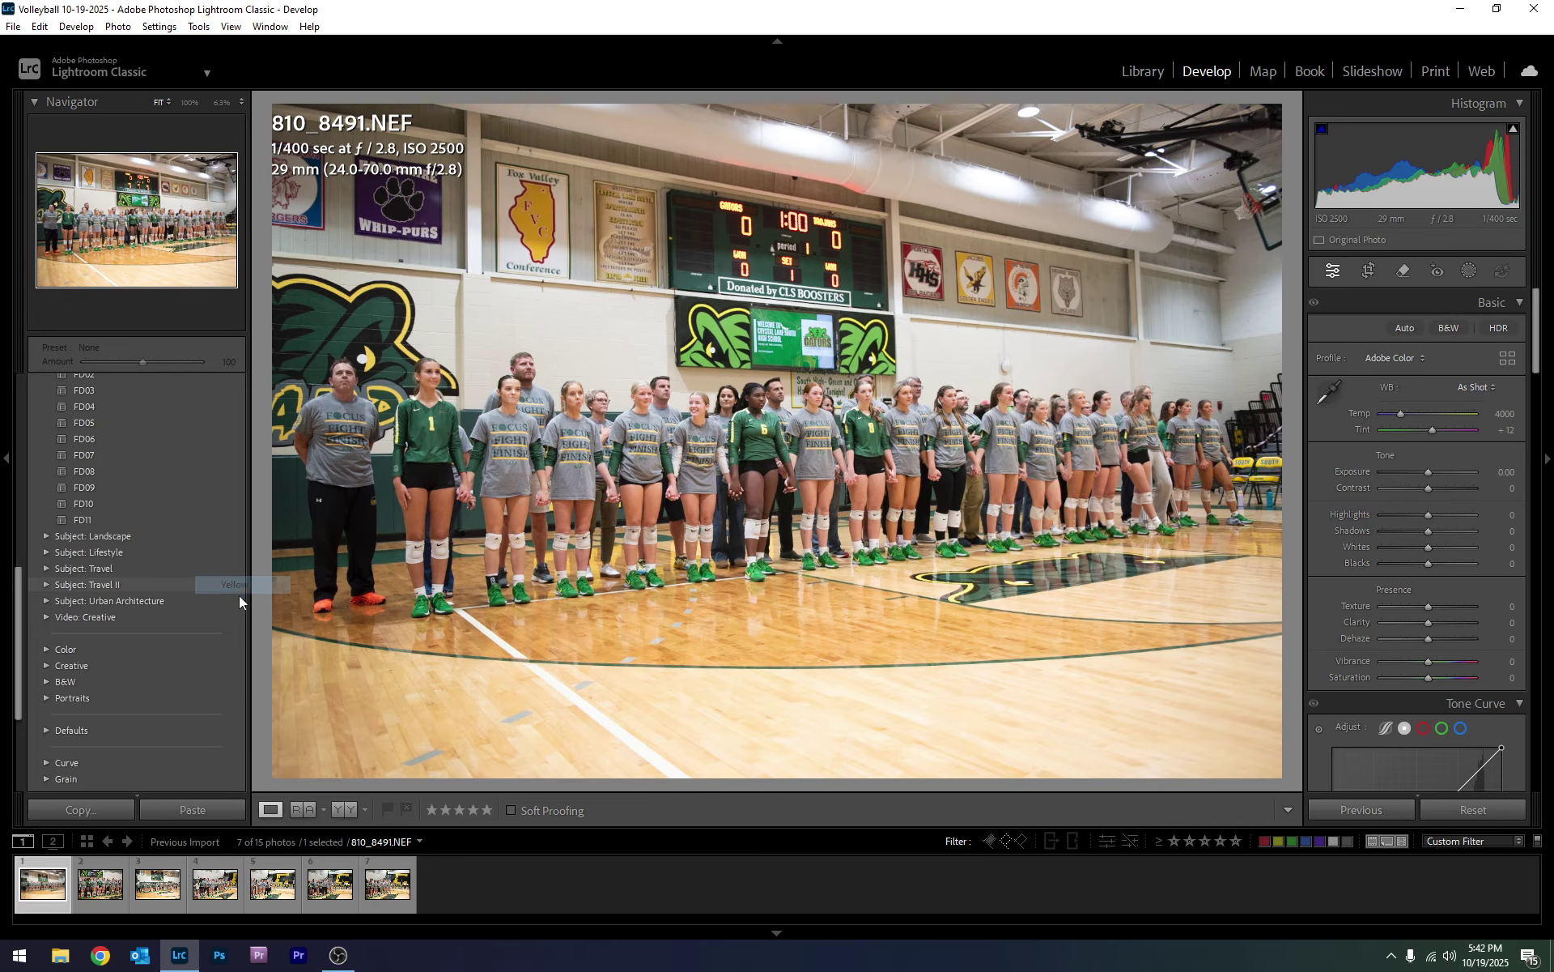
pyautogui.click(90, 902)
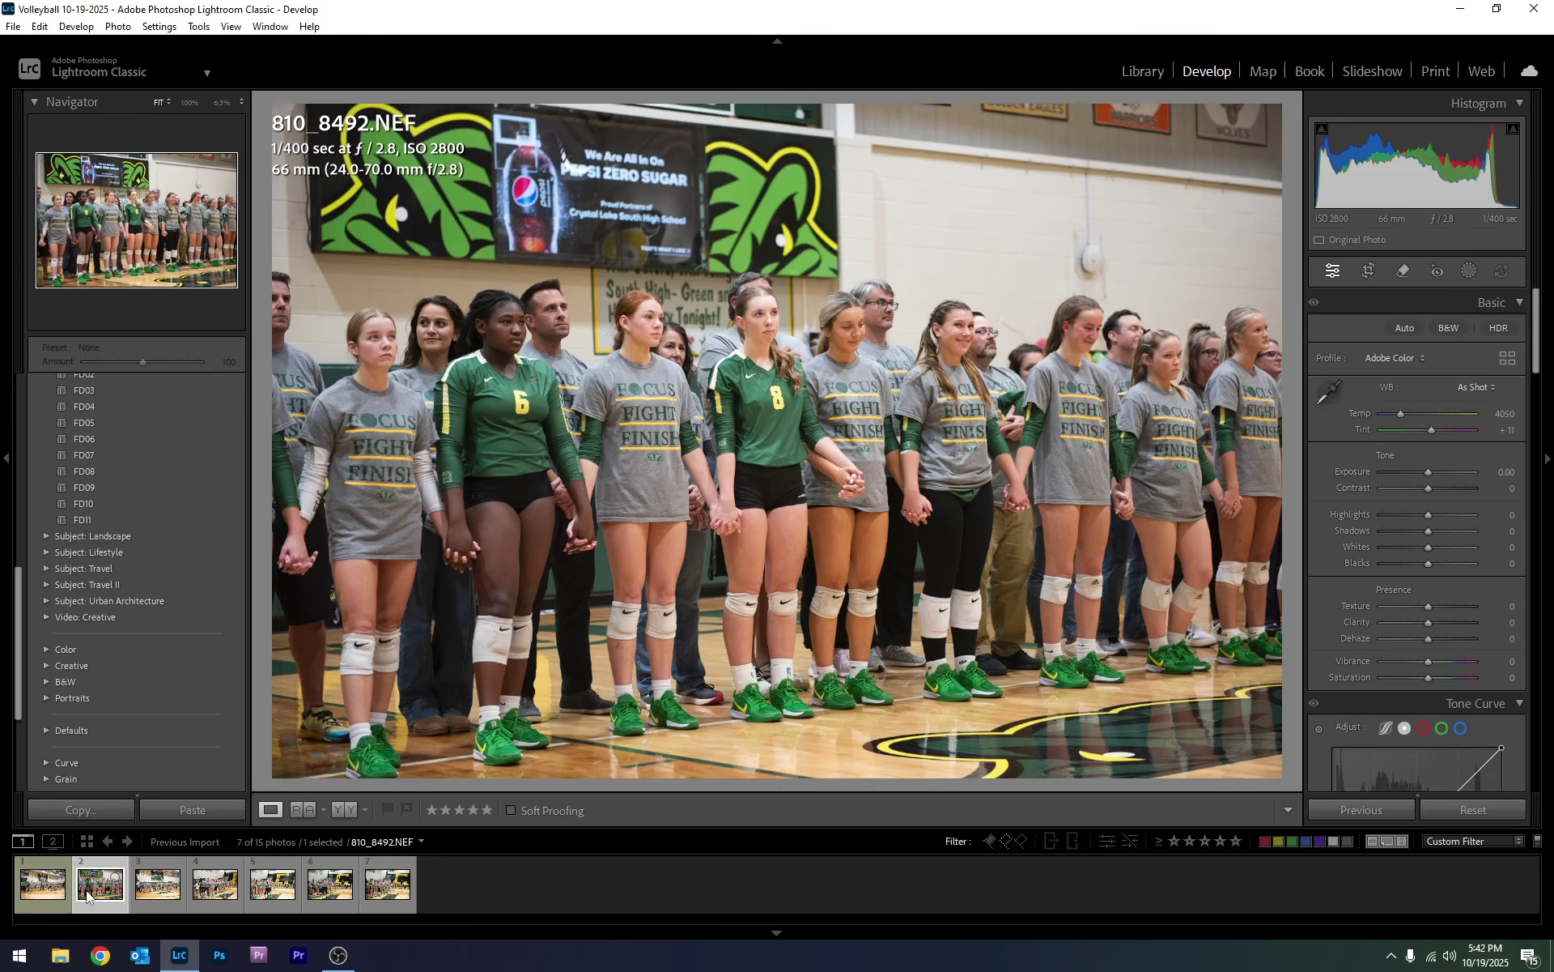
pyautogui.rightClick(89, 889)
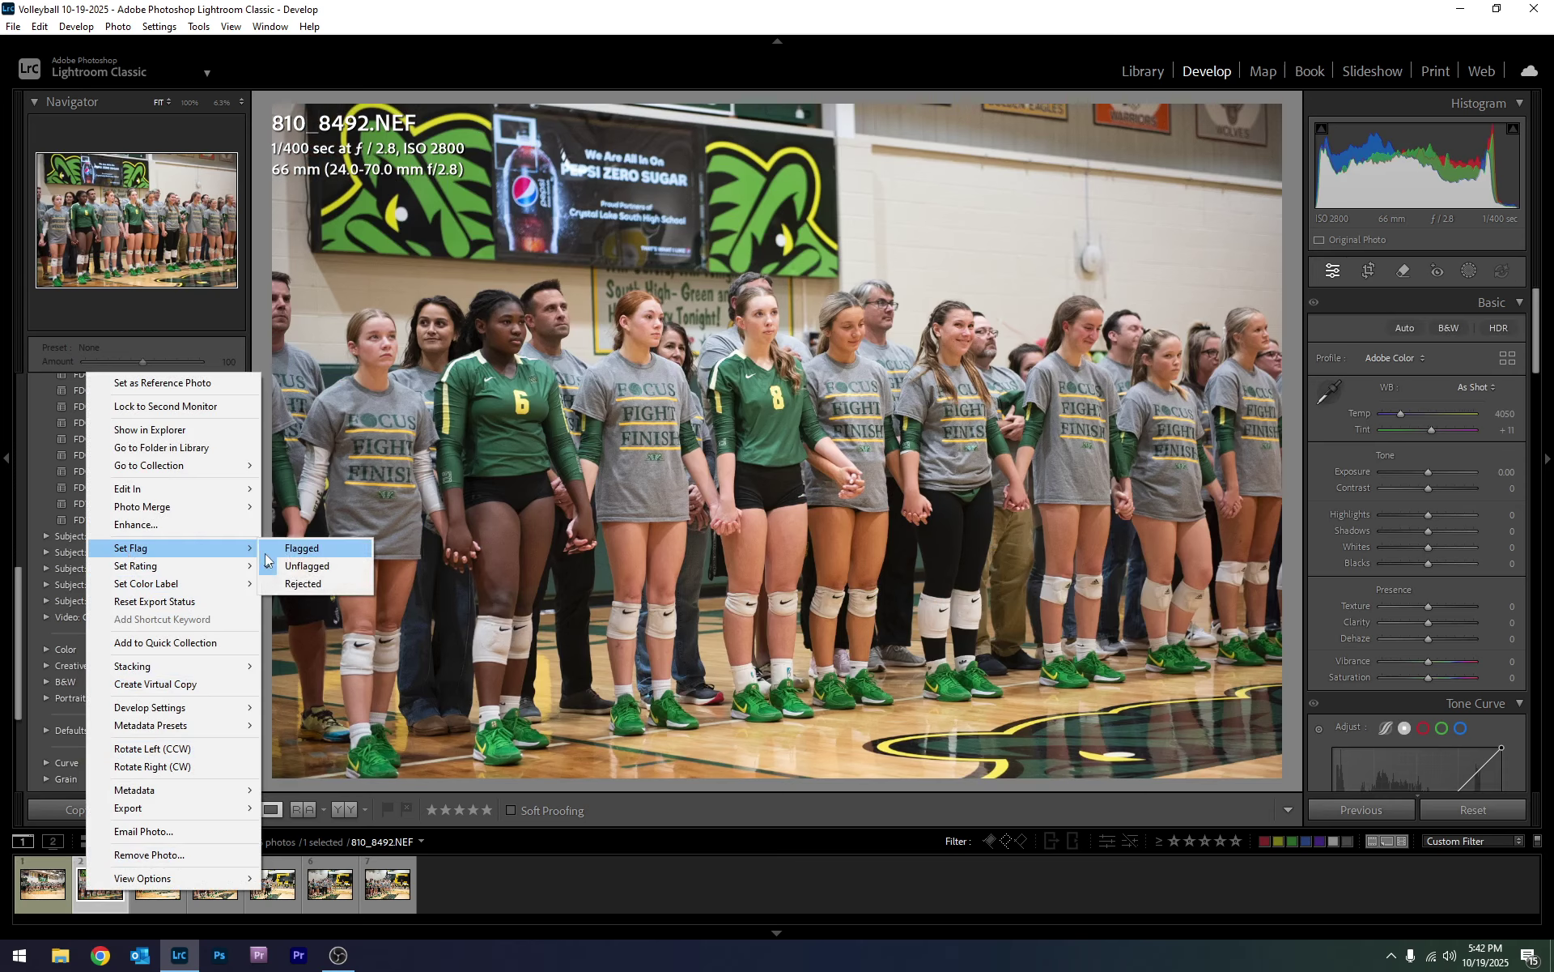
pyautogui.press('Escape')
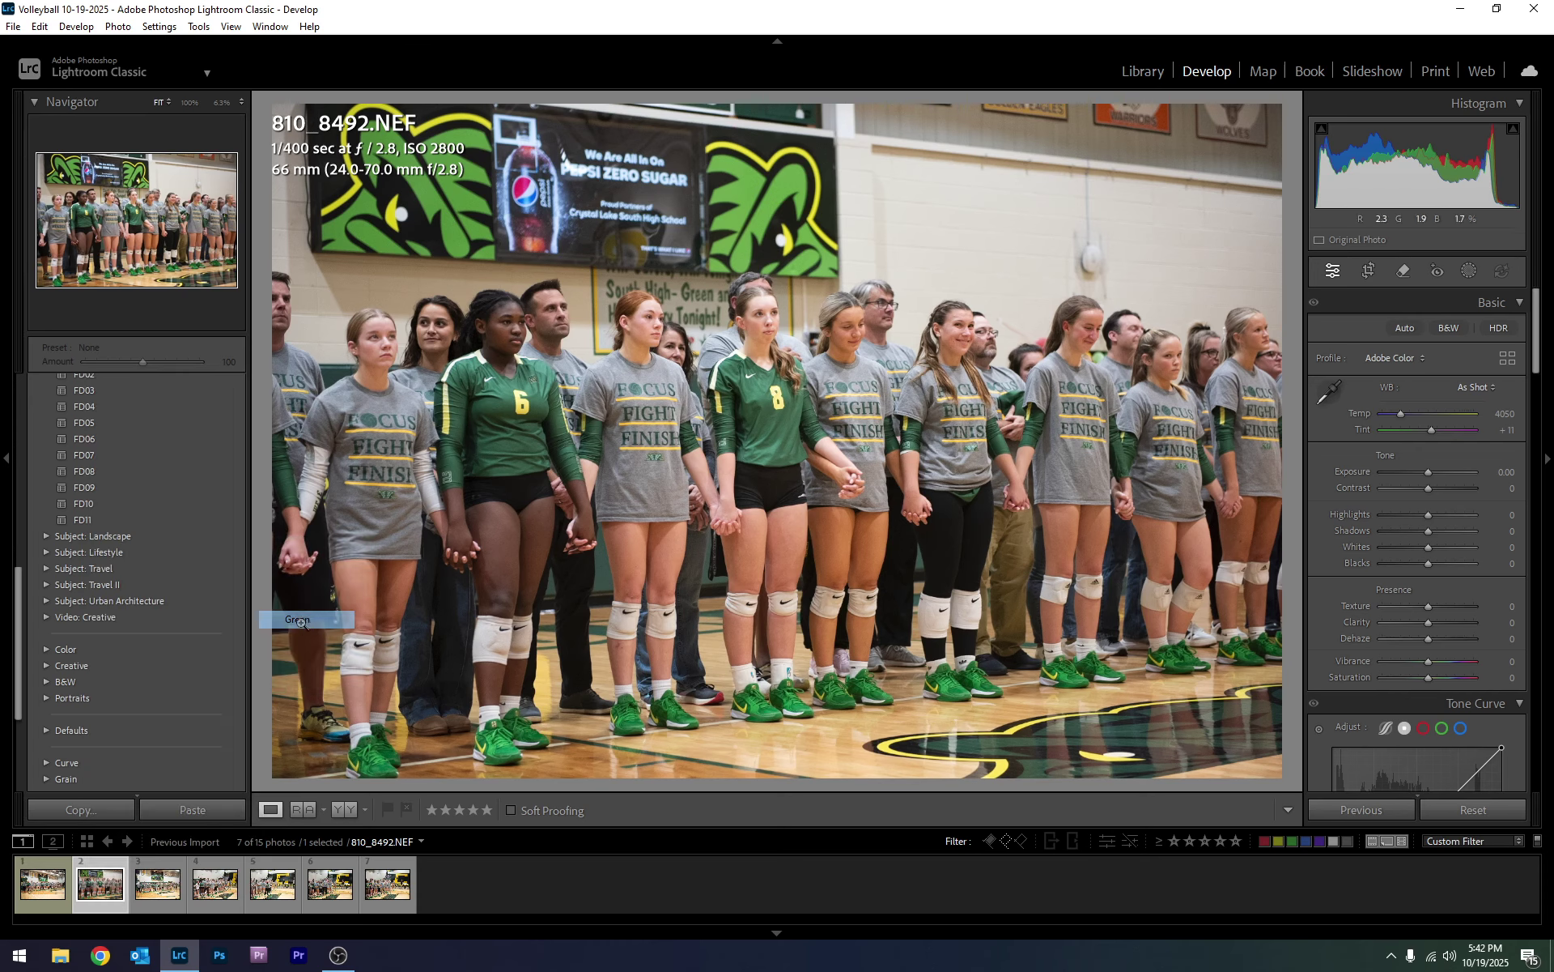
# - Remove the green label from 810_8492.NEF and the yellow label from 810_8491.NEF
pyautogui.click(95, 912)
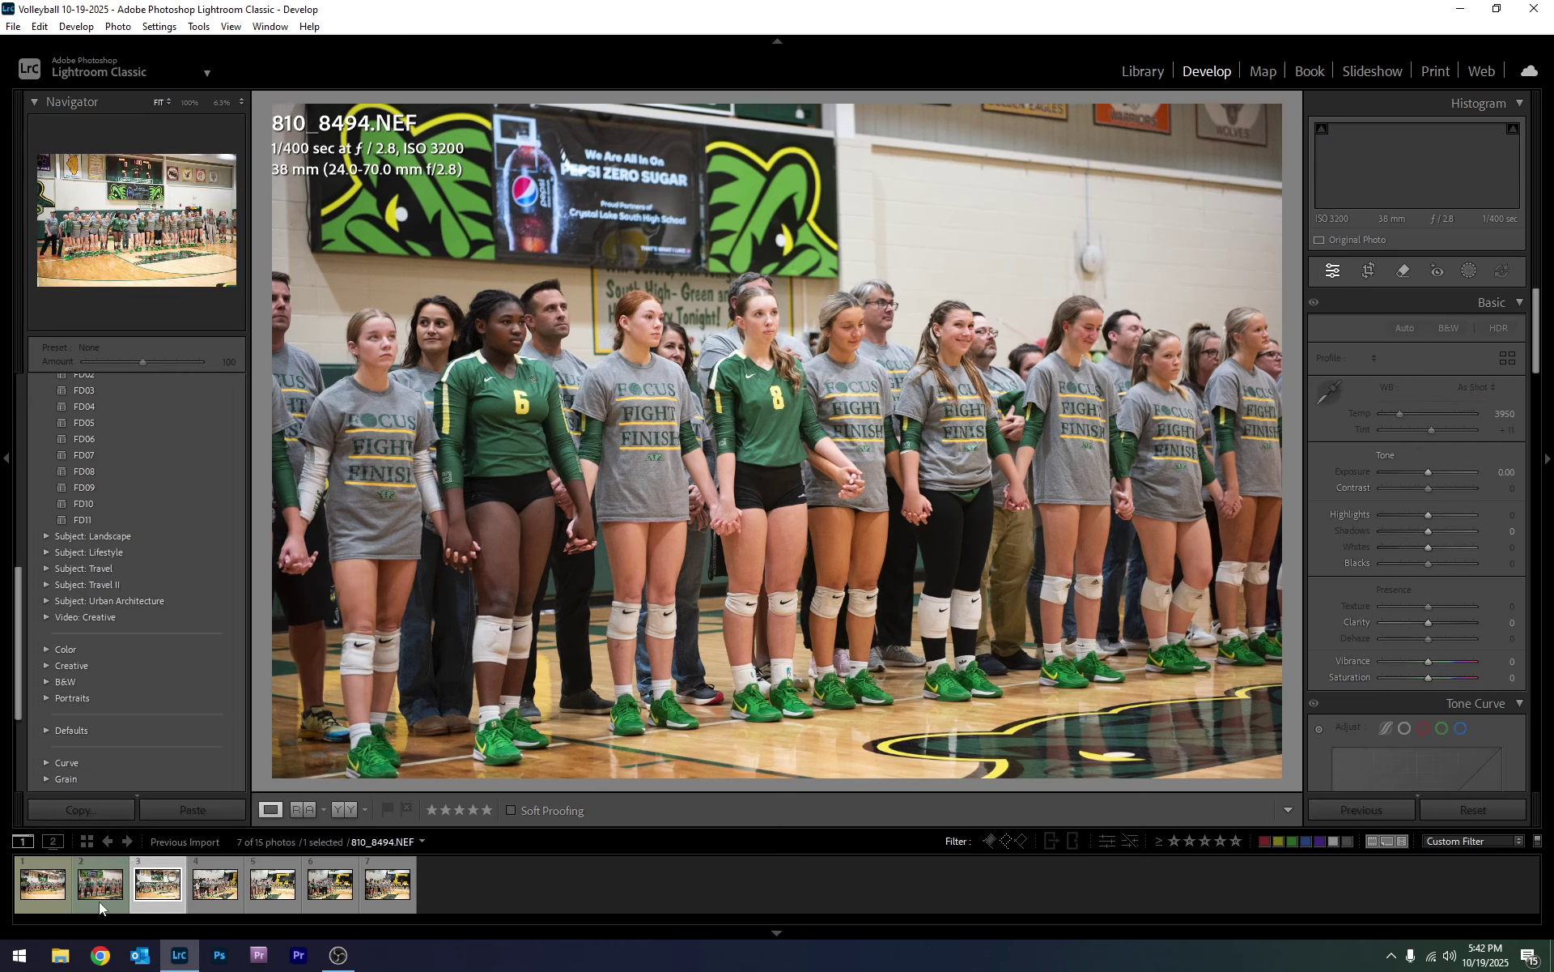
pyautogui.press('8')
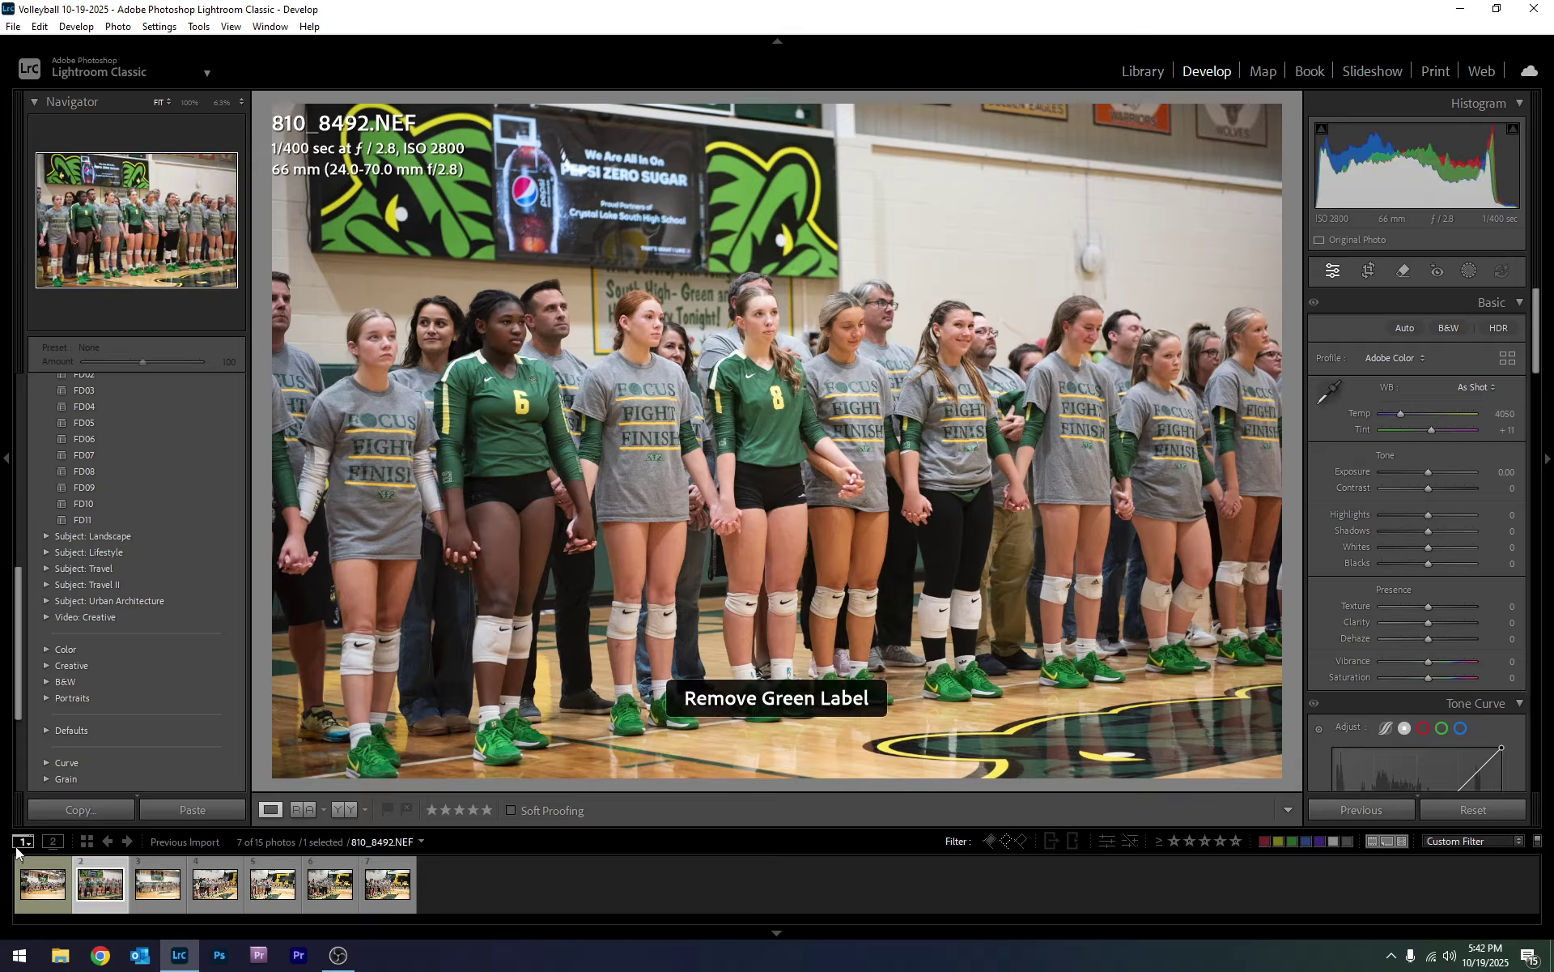
pyautogui.press('8')
pyautogui.press('8')
pyautogui.click(36, 884)
pyautogui.press('7')
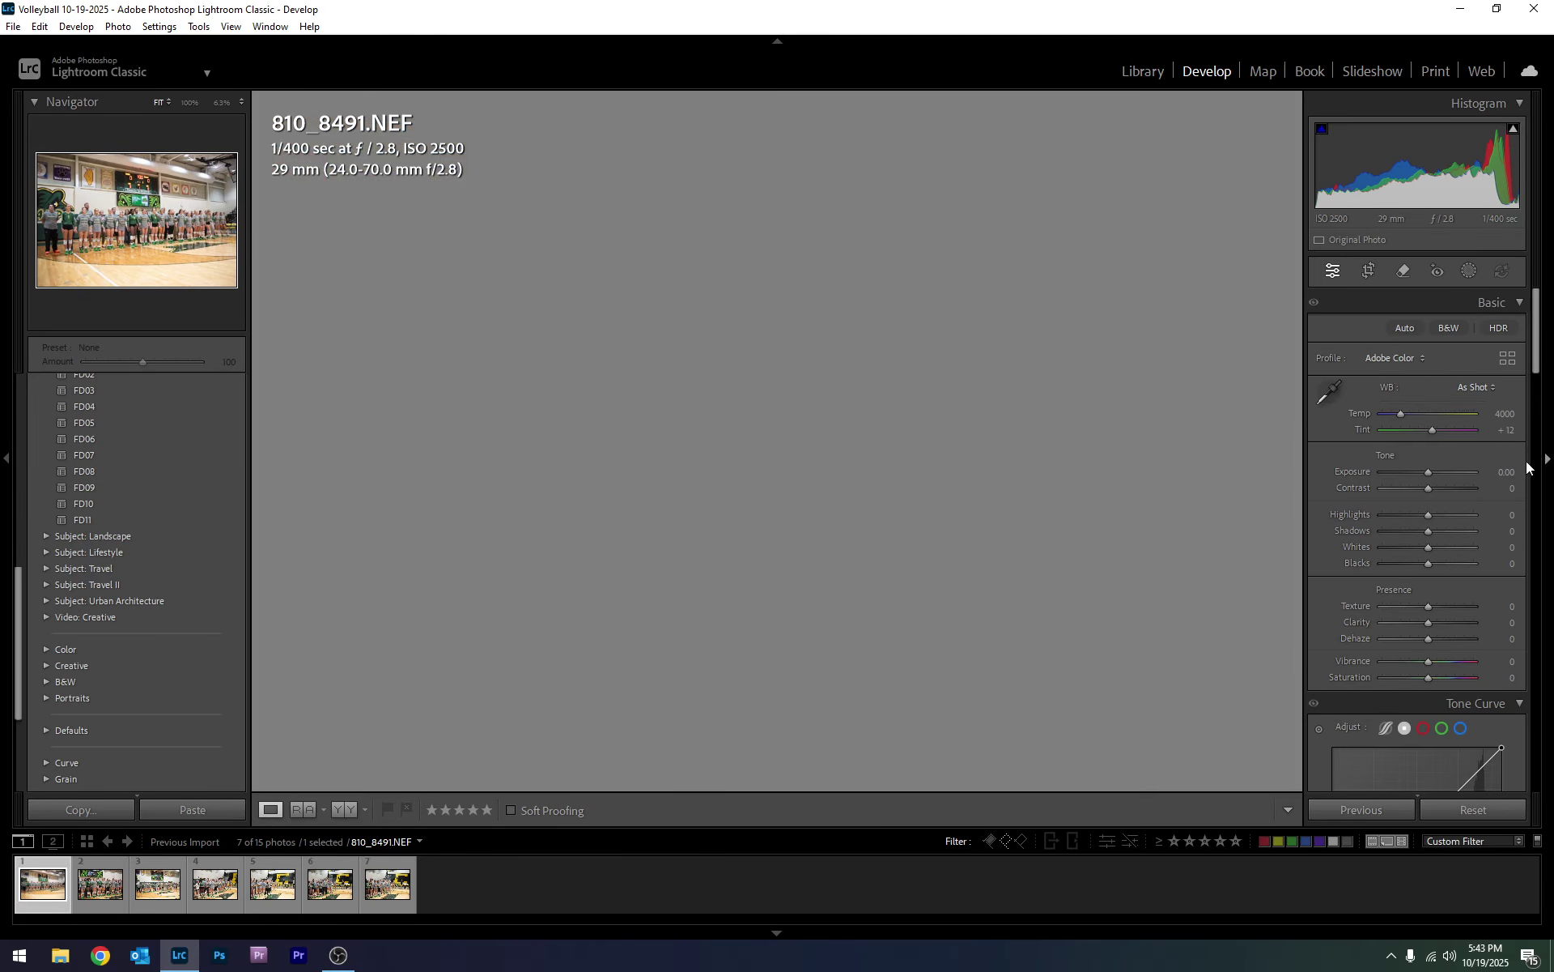
# - Hide and reshow the adjustment panels, and look through the develop sections from Basic down to Detail
pyautogui.click(1548, 459)
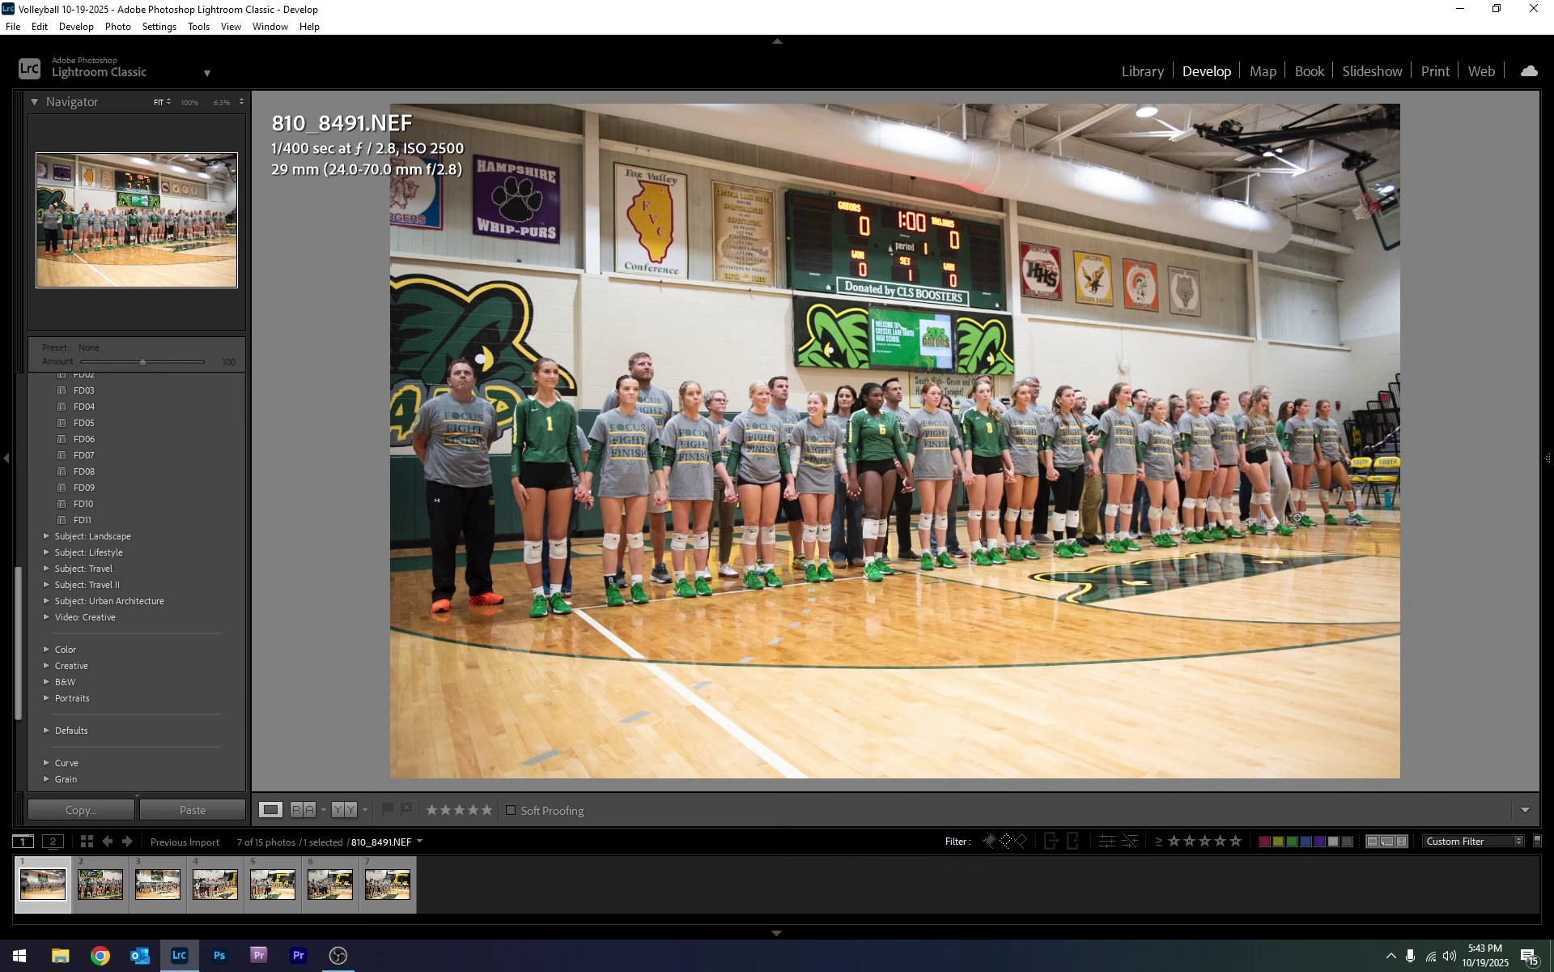
pyautogui.moveTo(1547, 459)
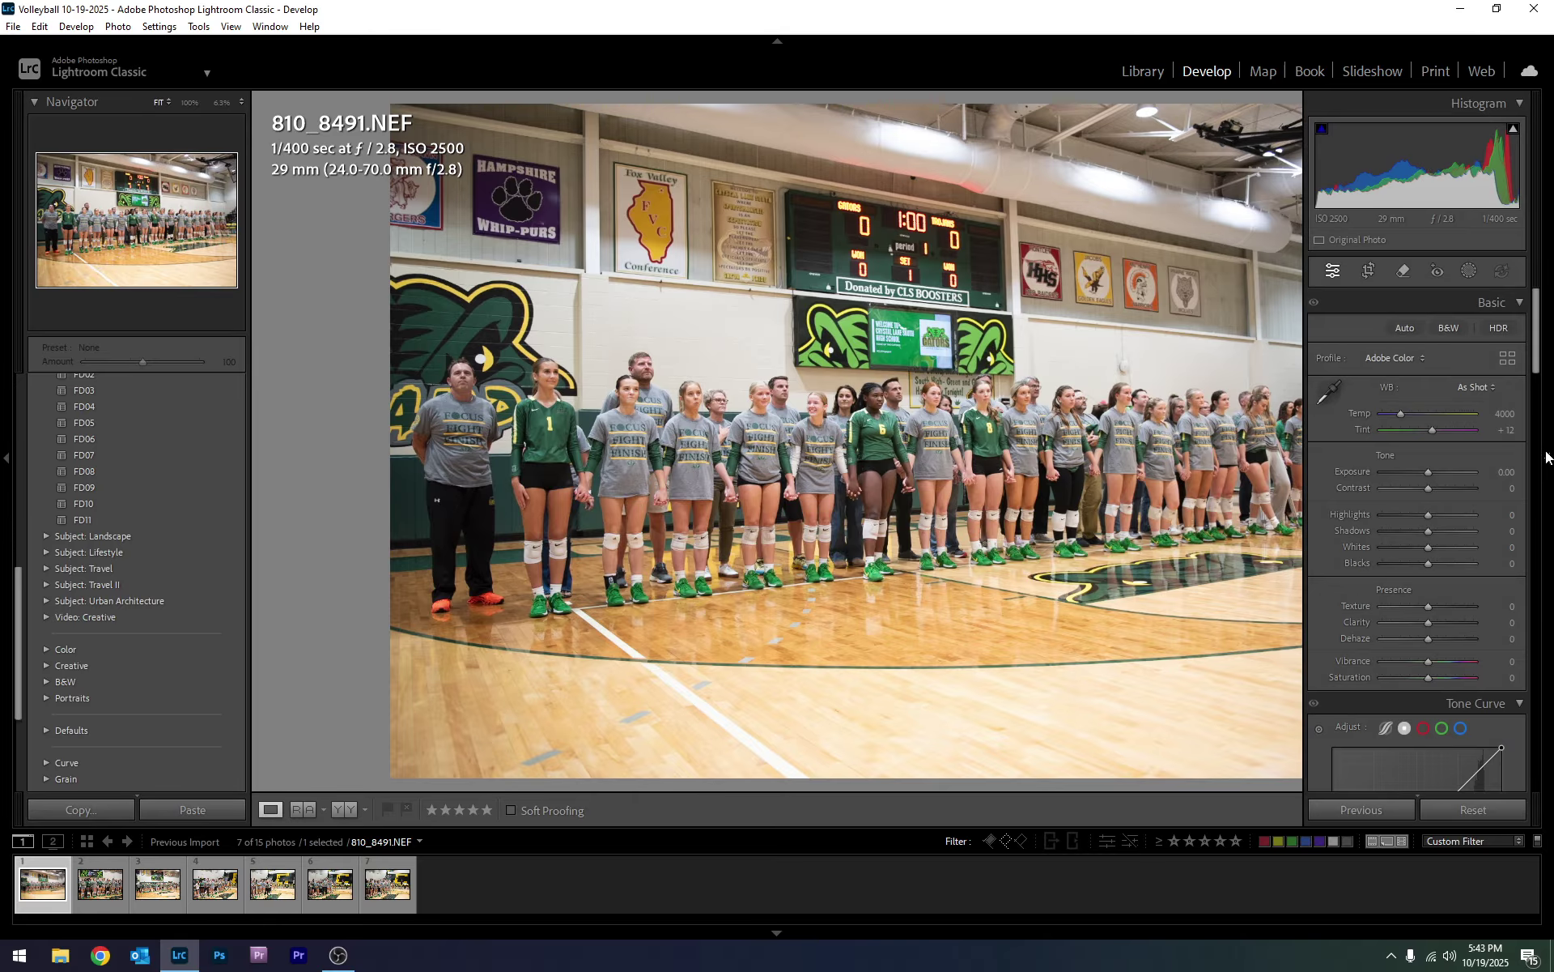
pyautogui.scroll(-10, 1363, 544)
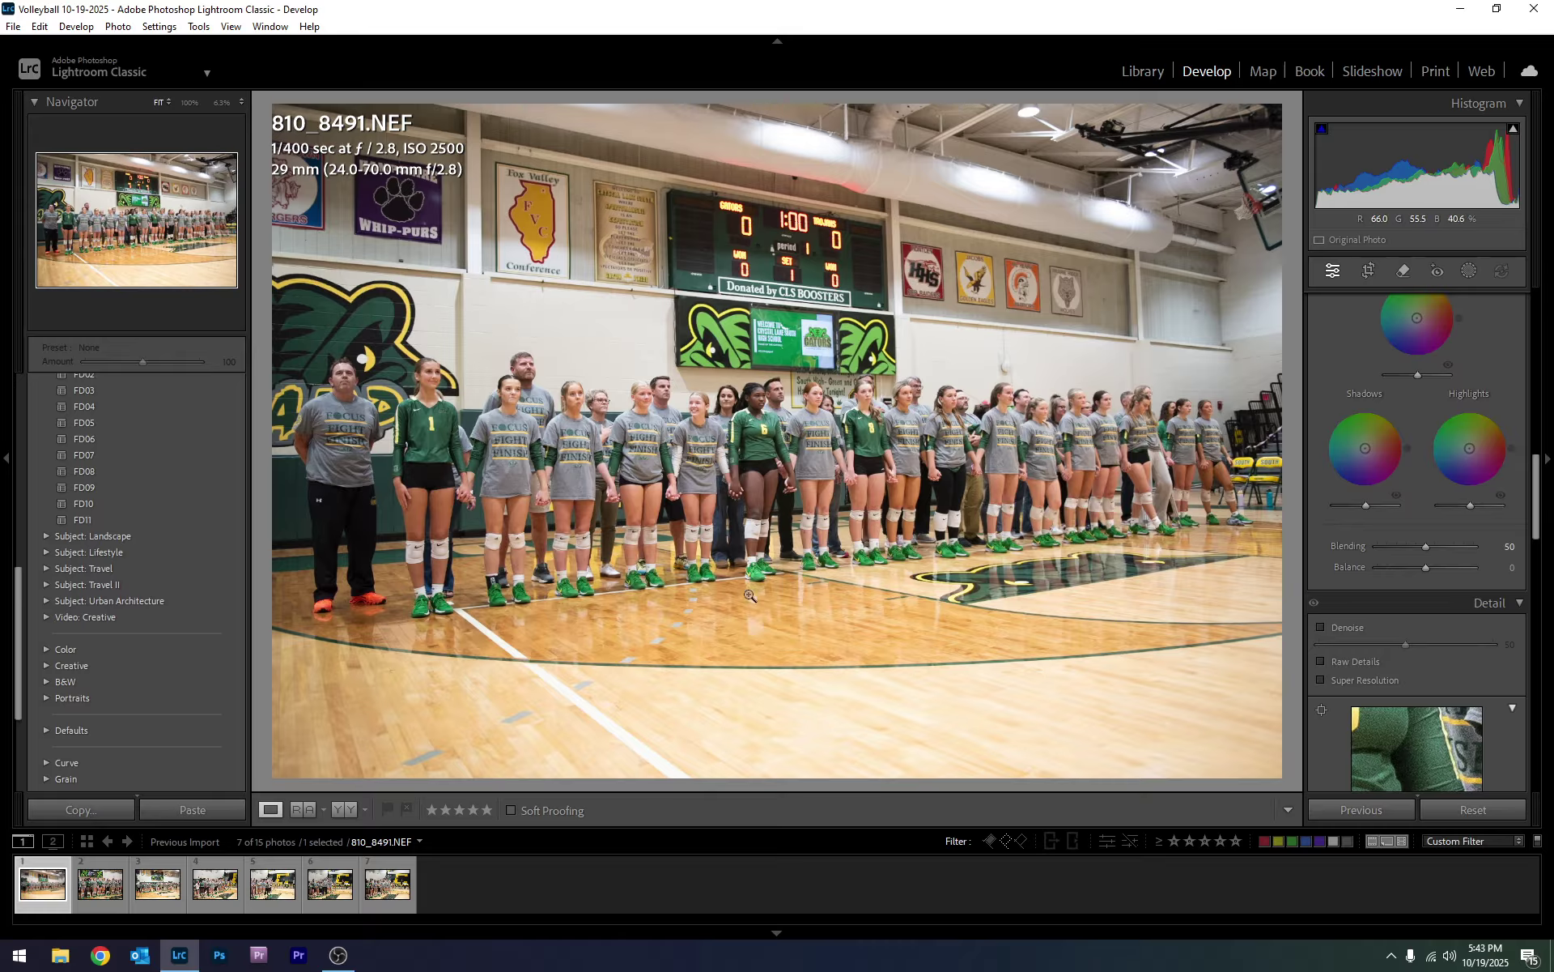
pyautogui.scroll(10, 1387, 584)
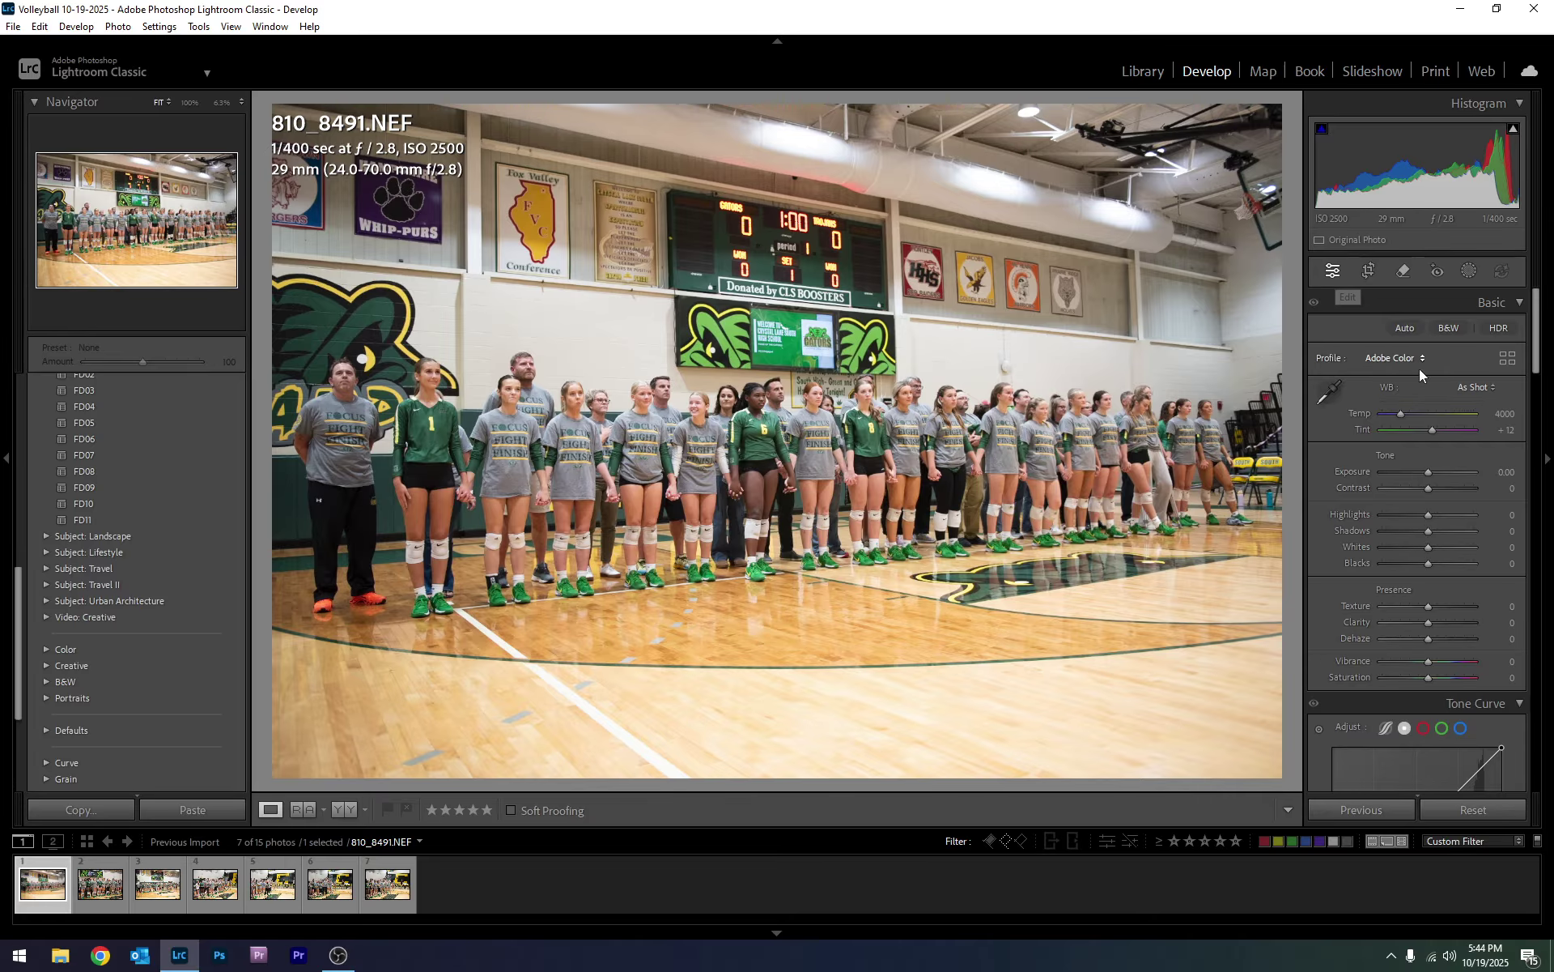
pyautogui.scroll(-10, 1441, 405)
pyautogui.scroll(10, 1449, 421)
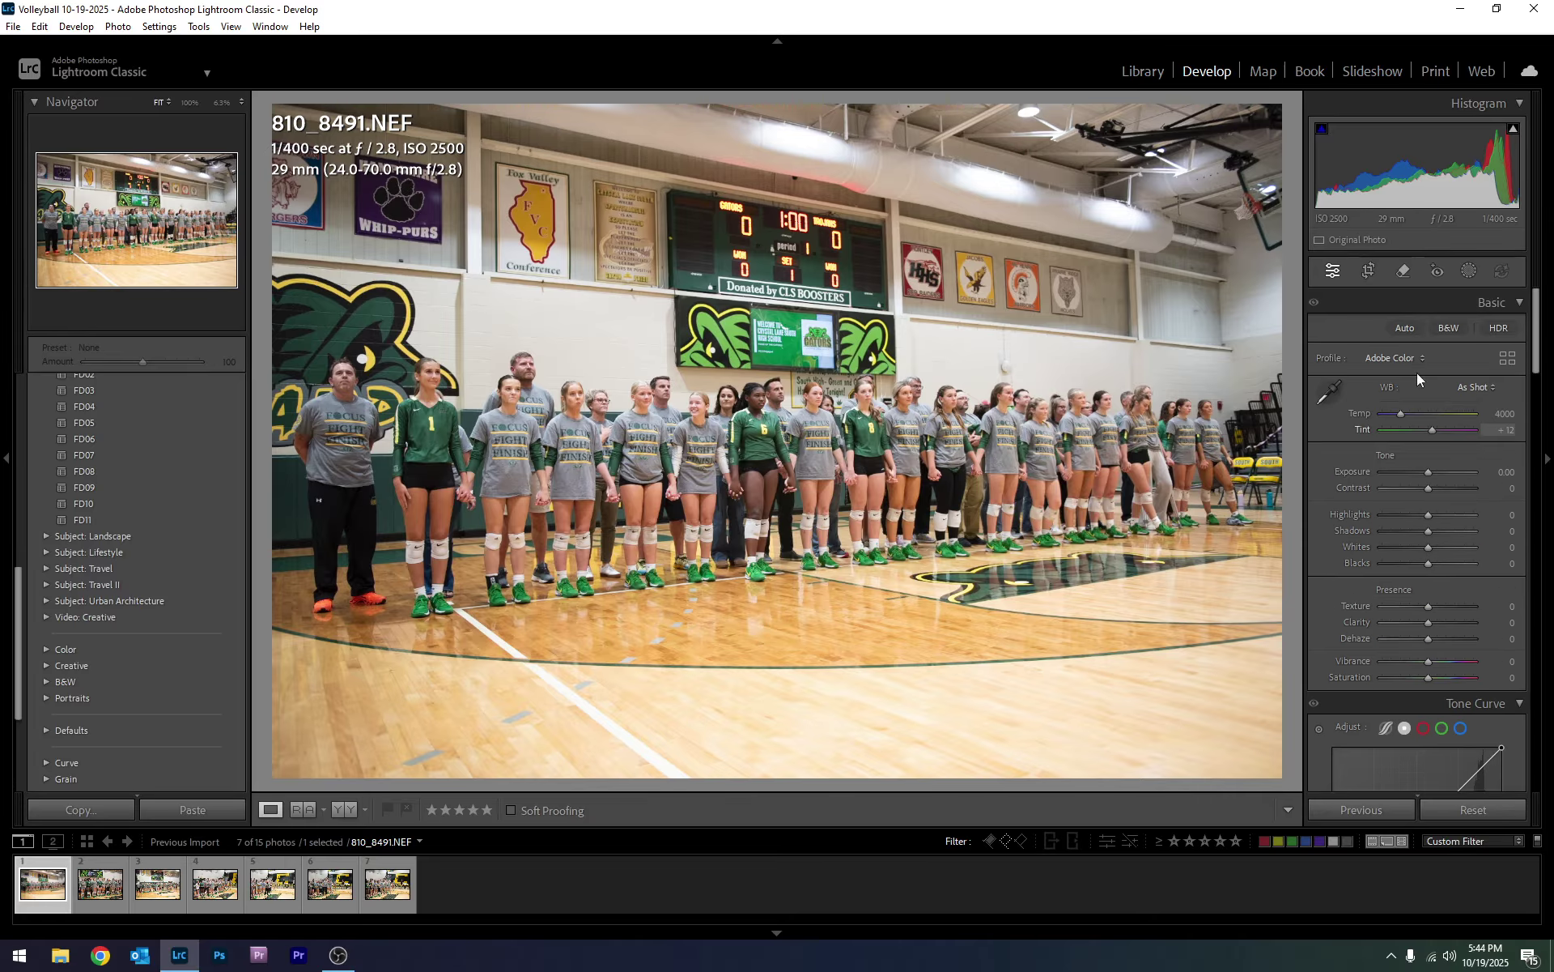
# - Try adjusting a corner of the crop frame on 810_8491.NEF with Crop & Straighten, and close the tool
pyautogui.click(1366, 270)
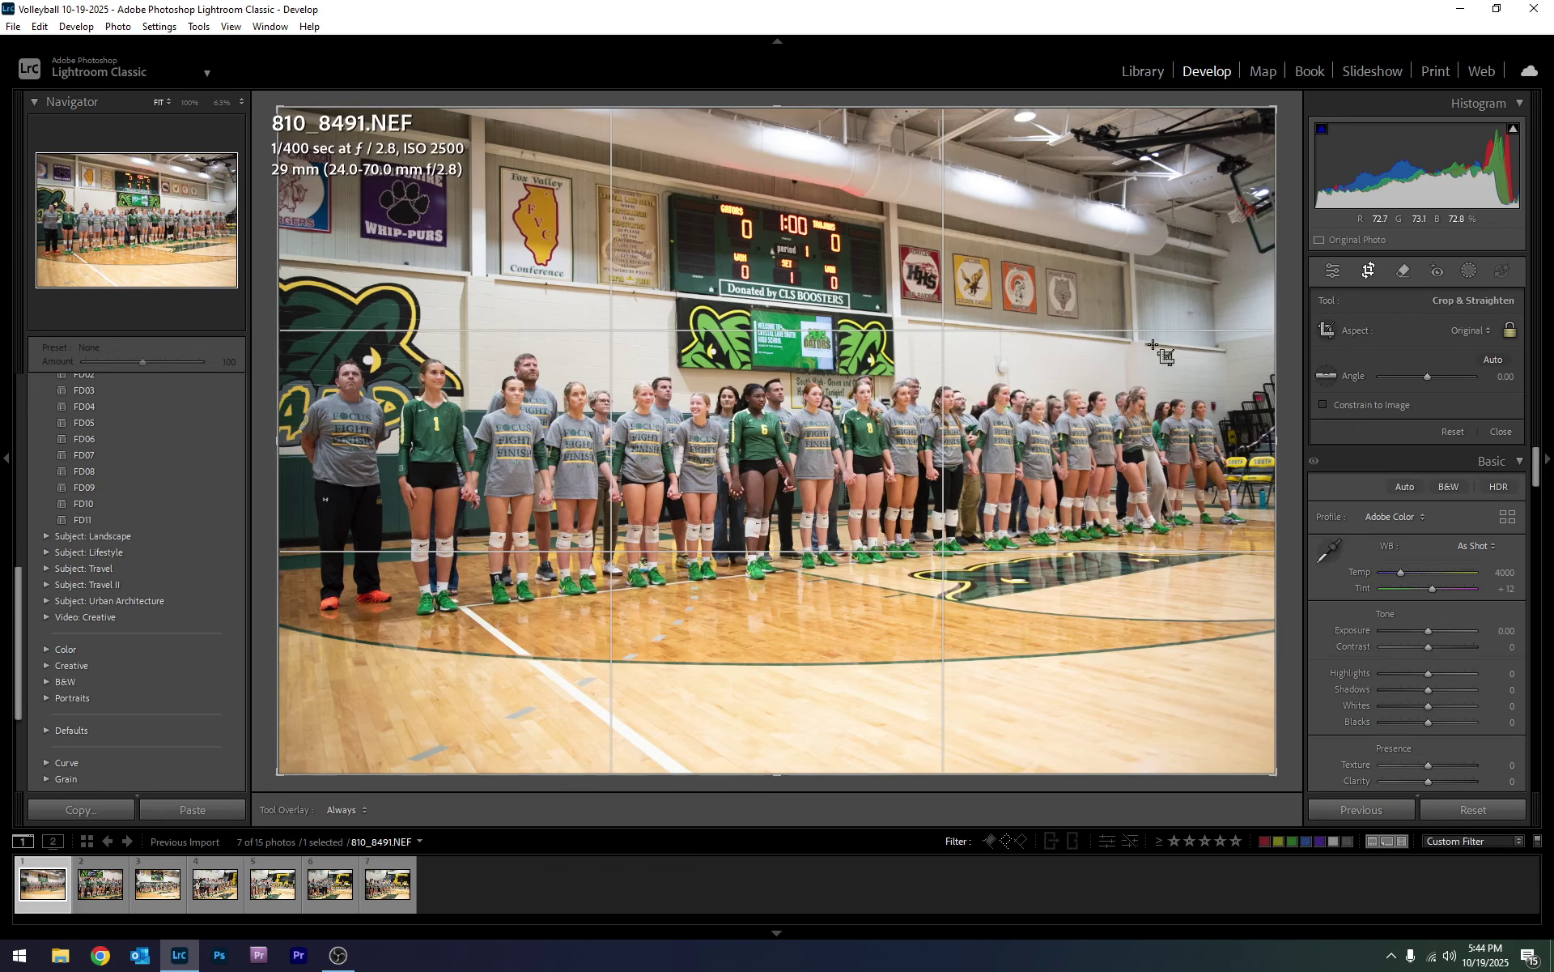
pyautogui.moveTo(1284, 112)
pyautogui.mouseDown()
pyautogui.moveTo(1167, 192)
pyautogui.moveTo(1302, 103)
pyautogui.mouseUp()
pyautogui.press('Return')
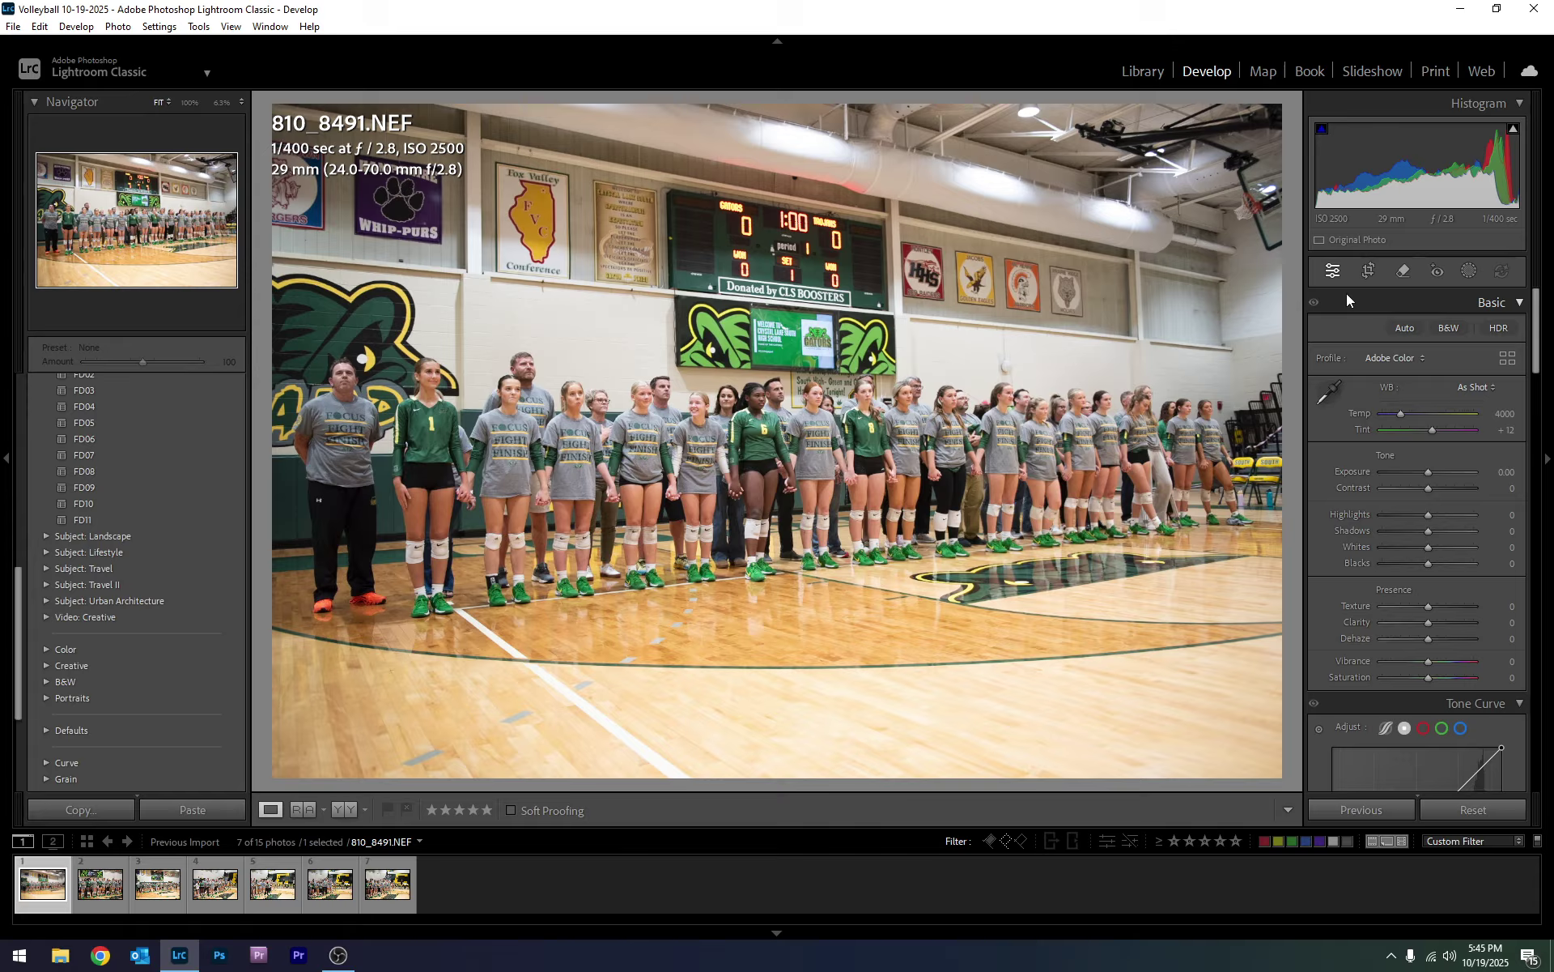
# - Collapse the Basic adjustment section
pyautogui.click(1448, 301)
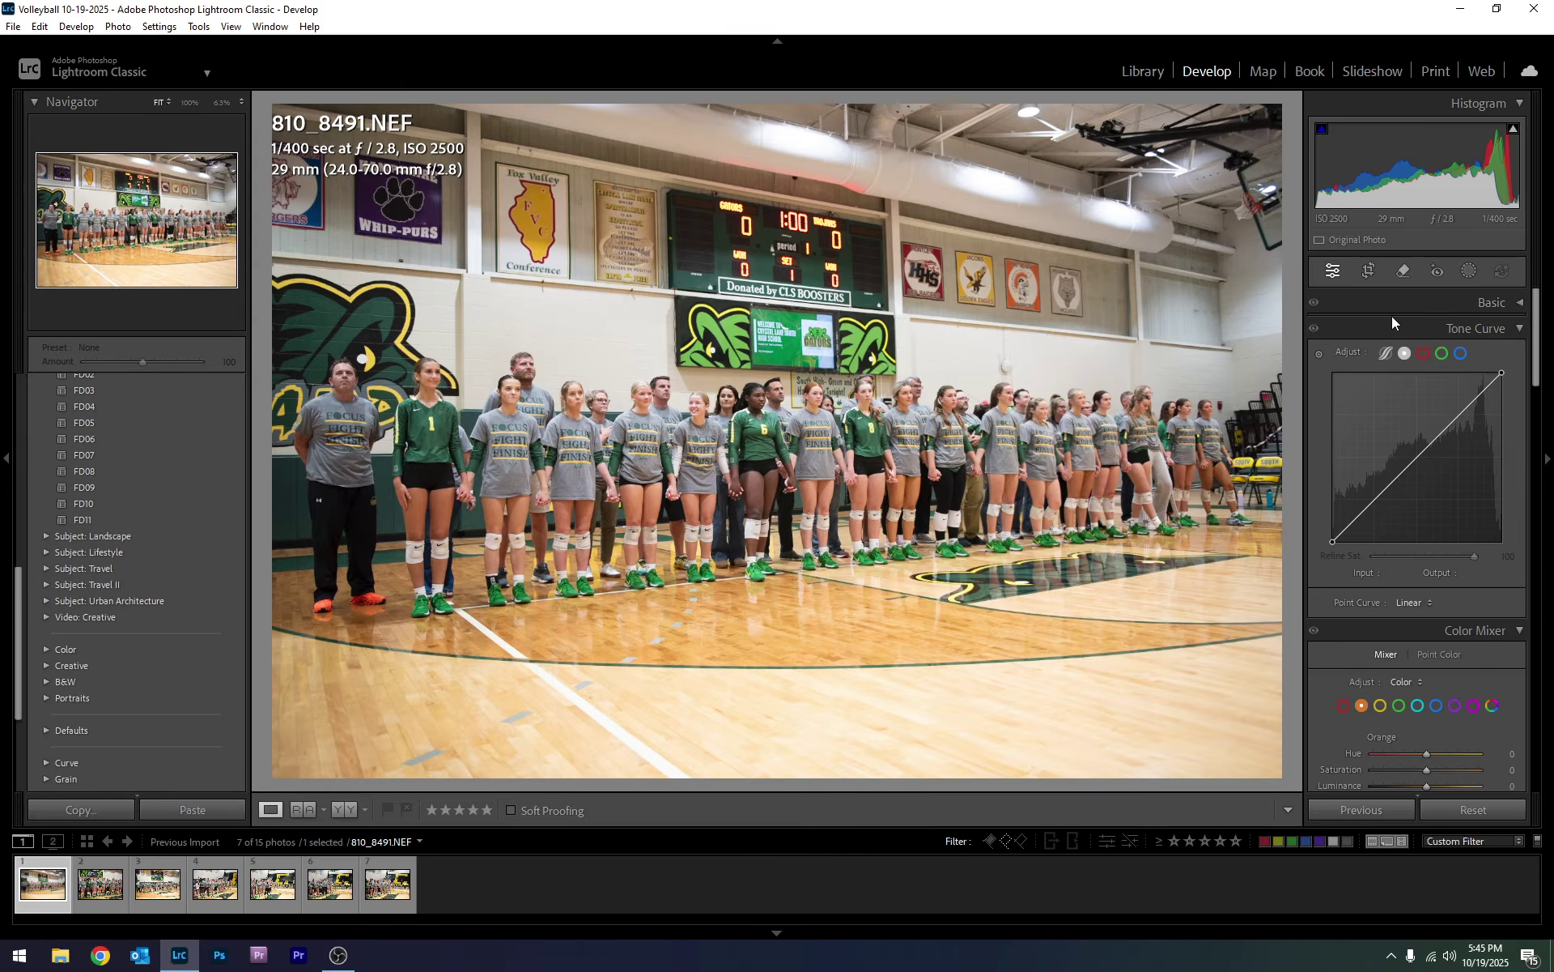
# - Expand and collapse the Basic adjustment section a few times, leaving it expanded
pyautogui.click(1492, 302)
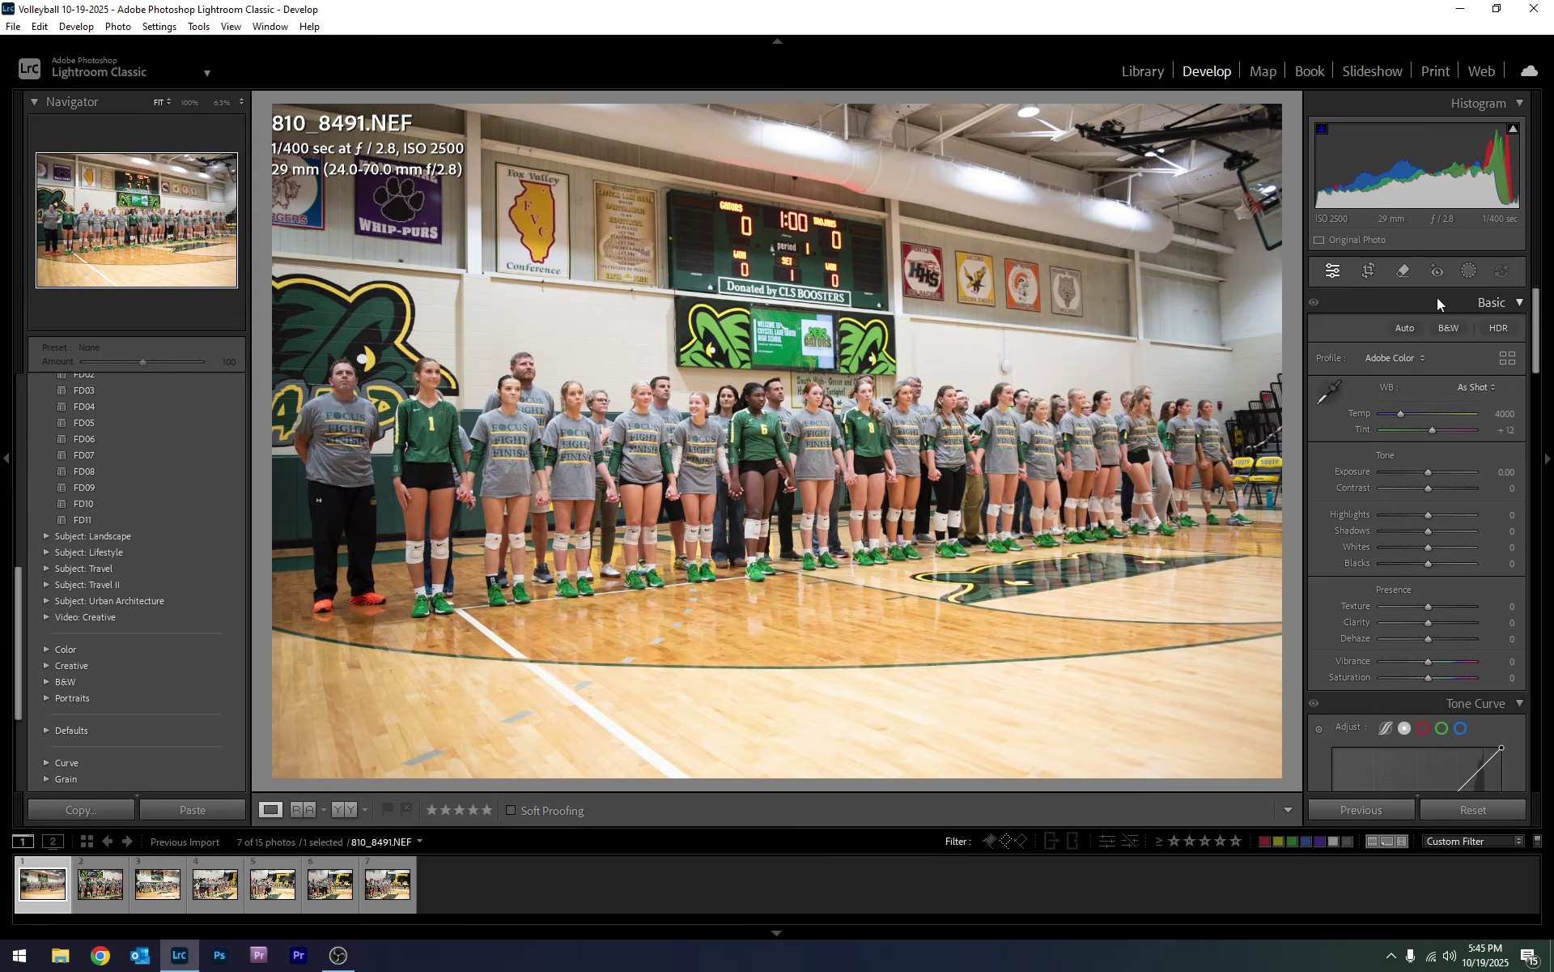
pyautogui.click(1498, 303)
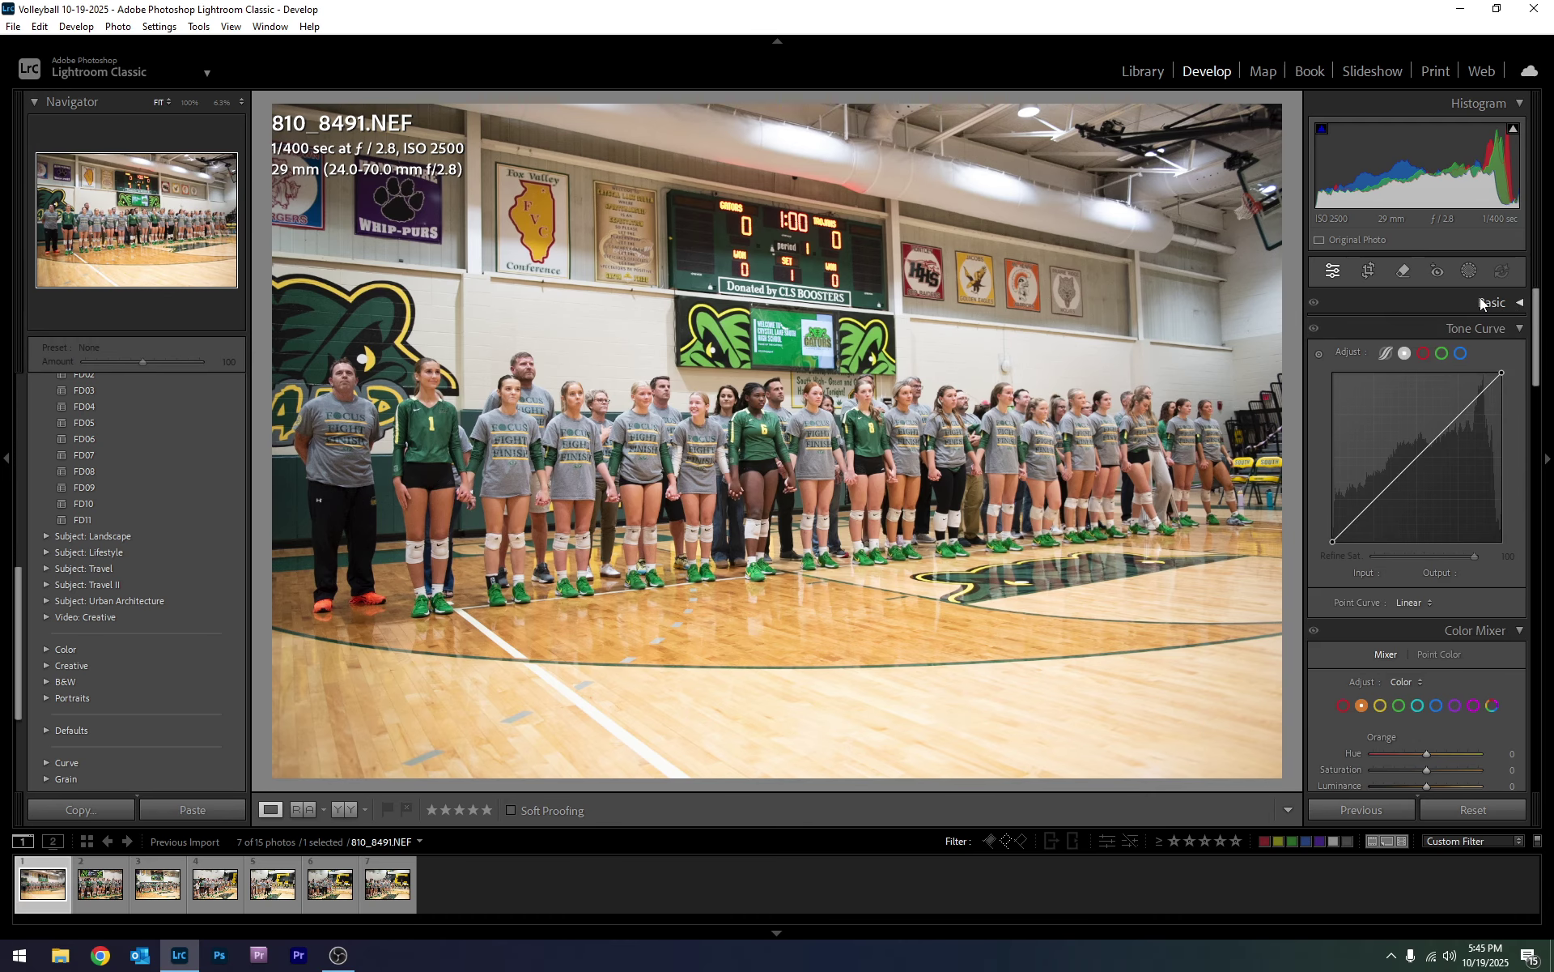
pyautogui.click(1519, 304)
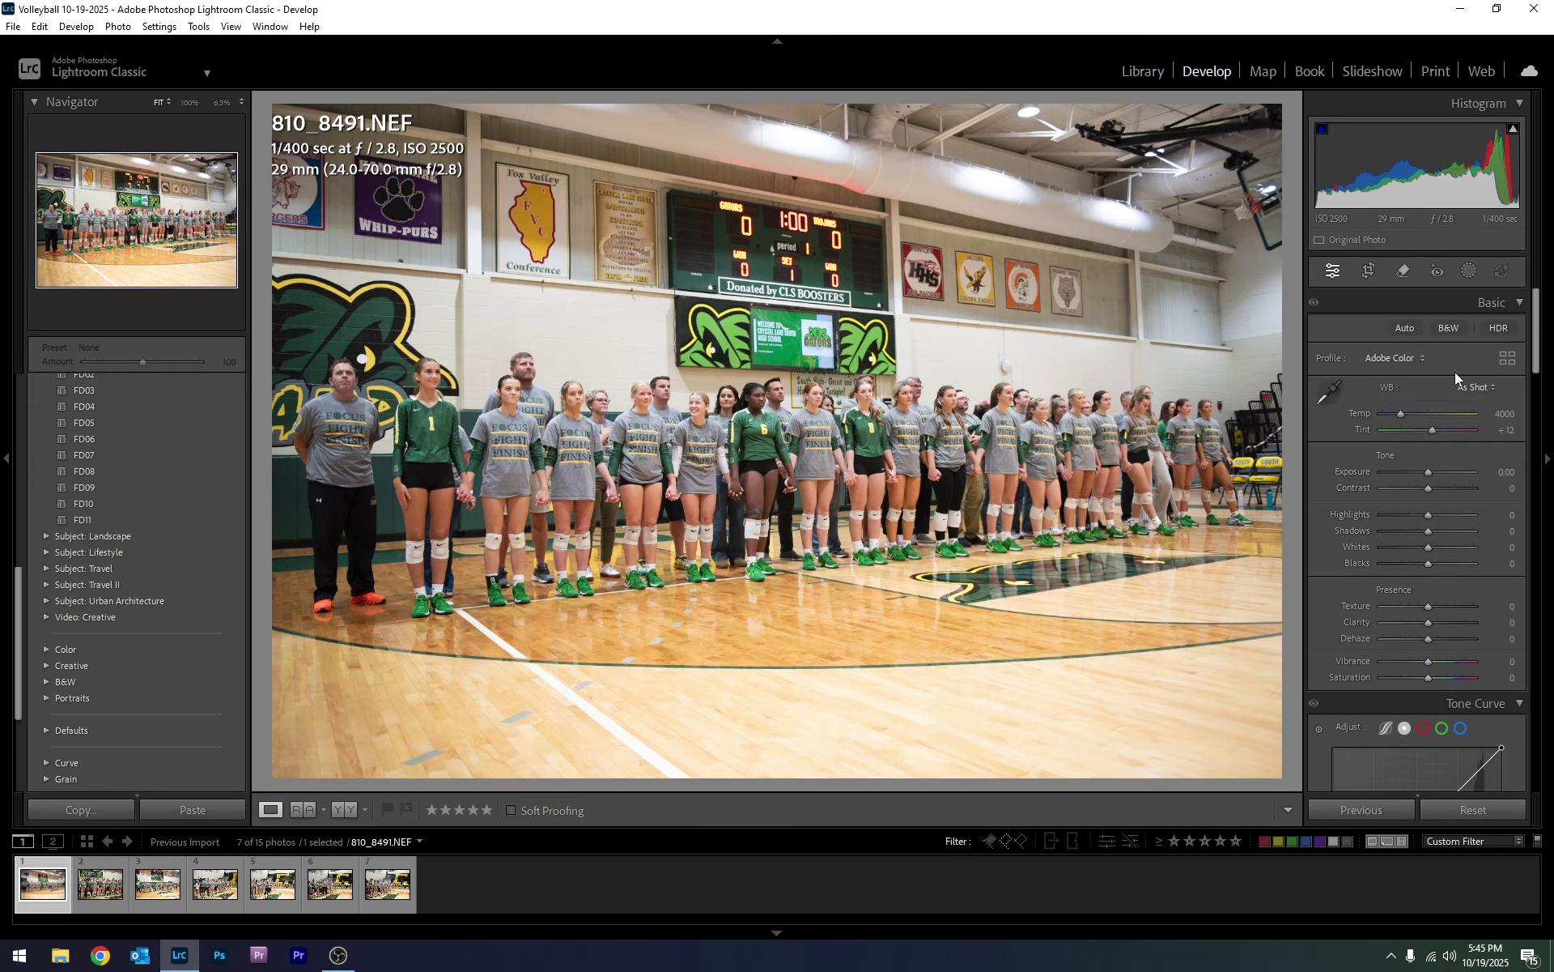
pyautogui.click(1479, 306)
pyautogui.click(1483, 303)
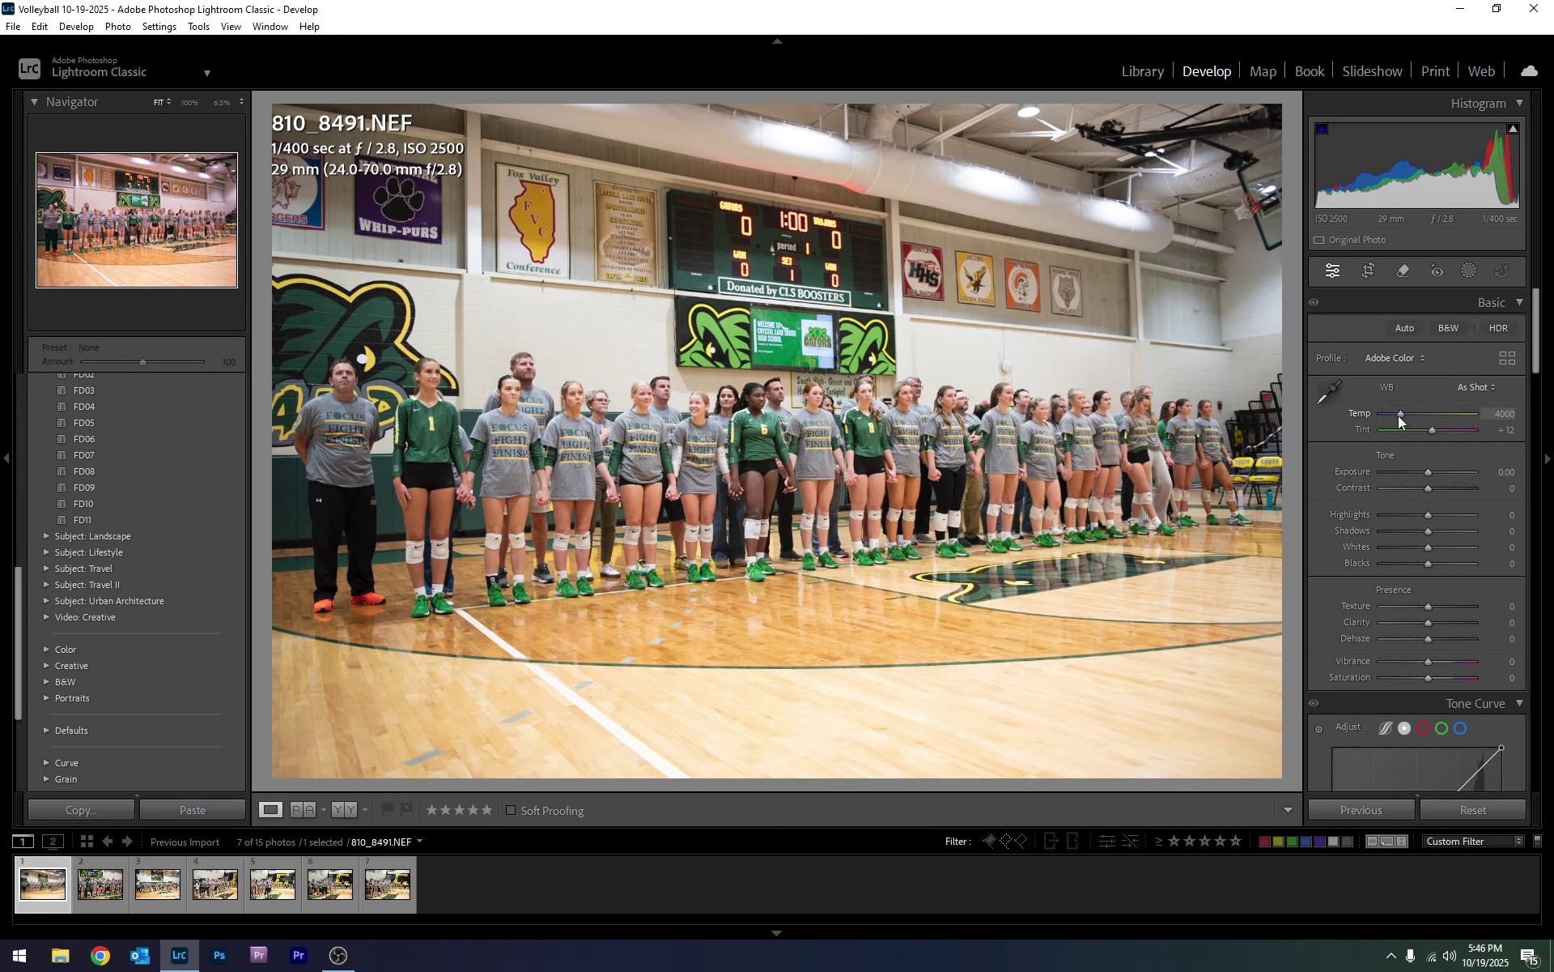
# - Adjust the white balance temperature of 810_8491.NEF, ending on a custom setting at 4000
pyautogui.moveTo(1399, 416)
pyautogui.mouseDown()
pyautogui.moveTo(1383, 426)
pyautogui.moveTo(1479, 431)
pyautogui.moveTo(1404, 435)
pyautogui.moveTo(1467, 413)
pyautogui.moveTo(1400, 411)
pyautogui.mouseUp()
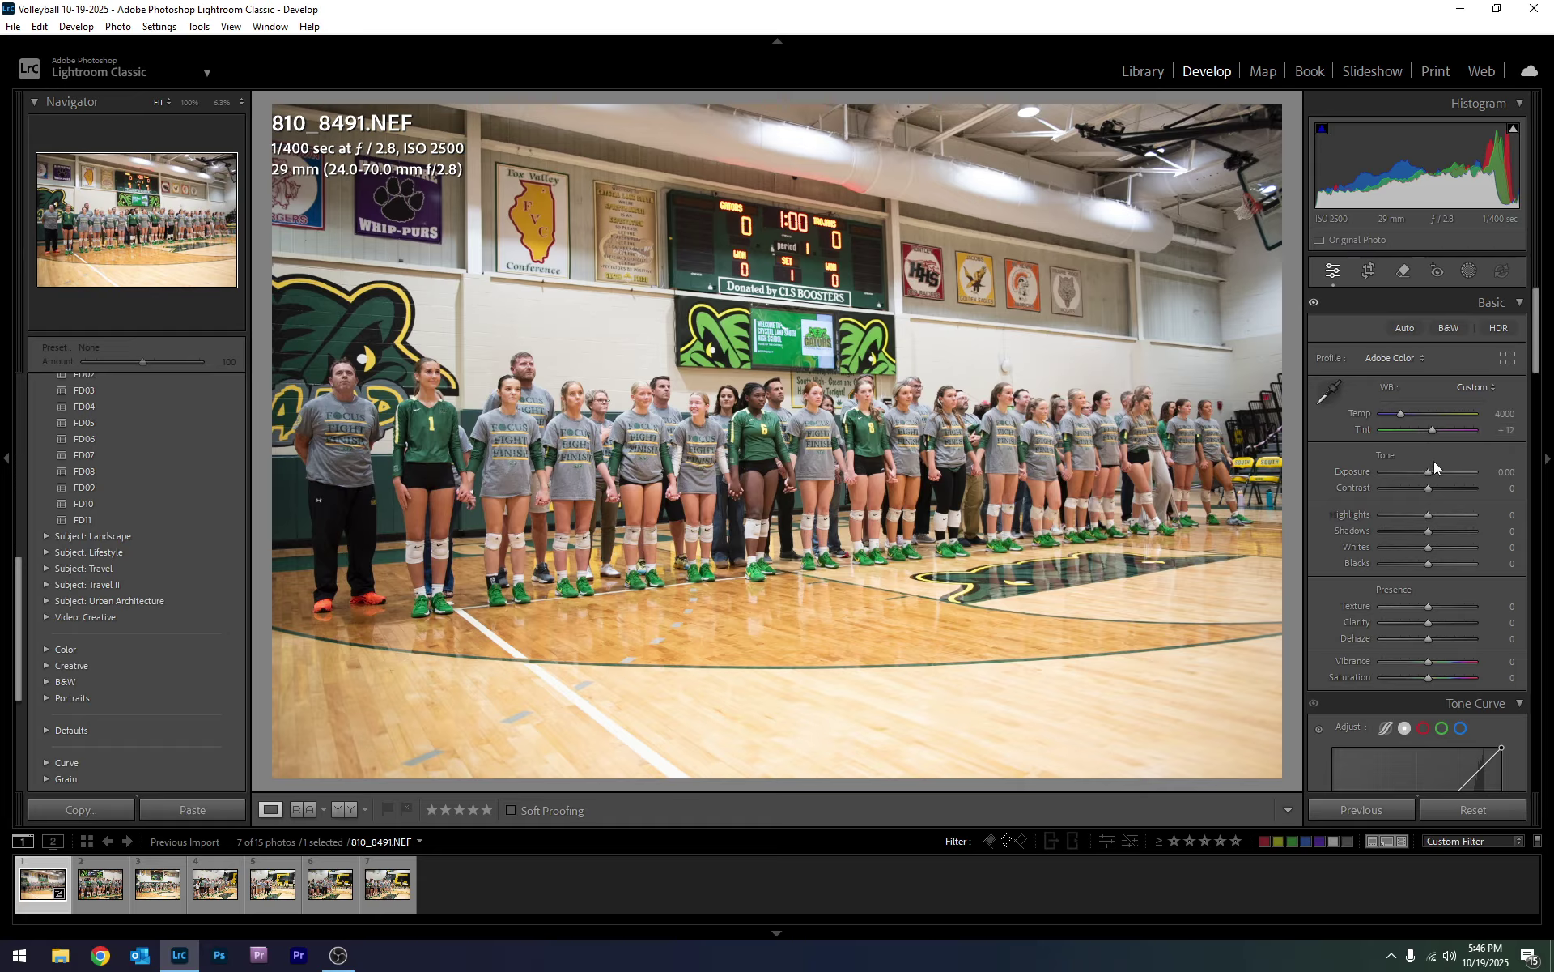
pyautogui.scroll(-10, 1522, 615)
pyautogui.scroll(10, 1509, 619)
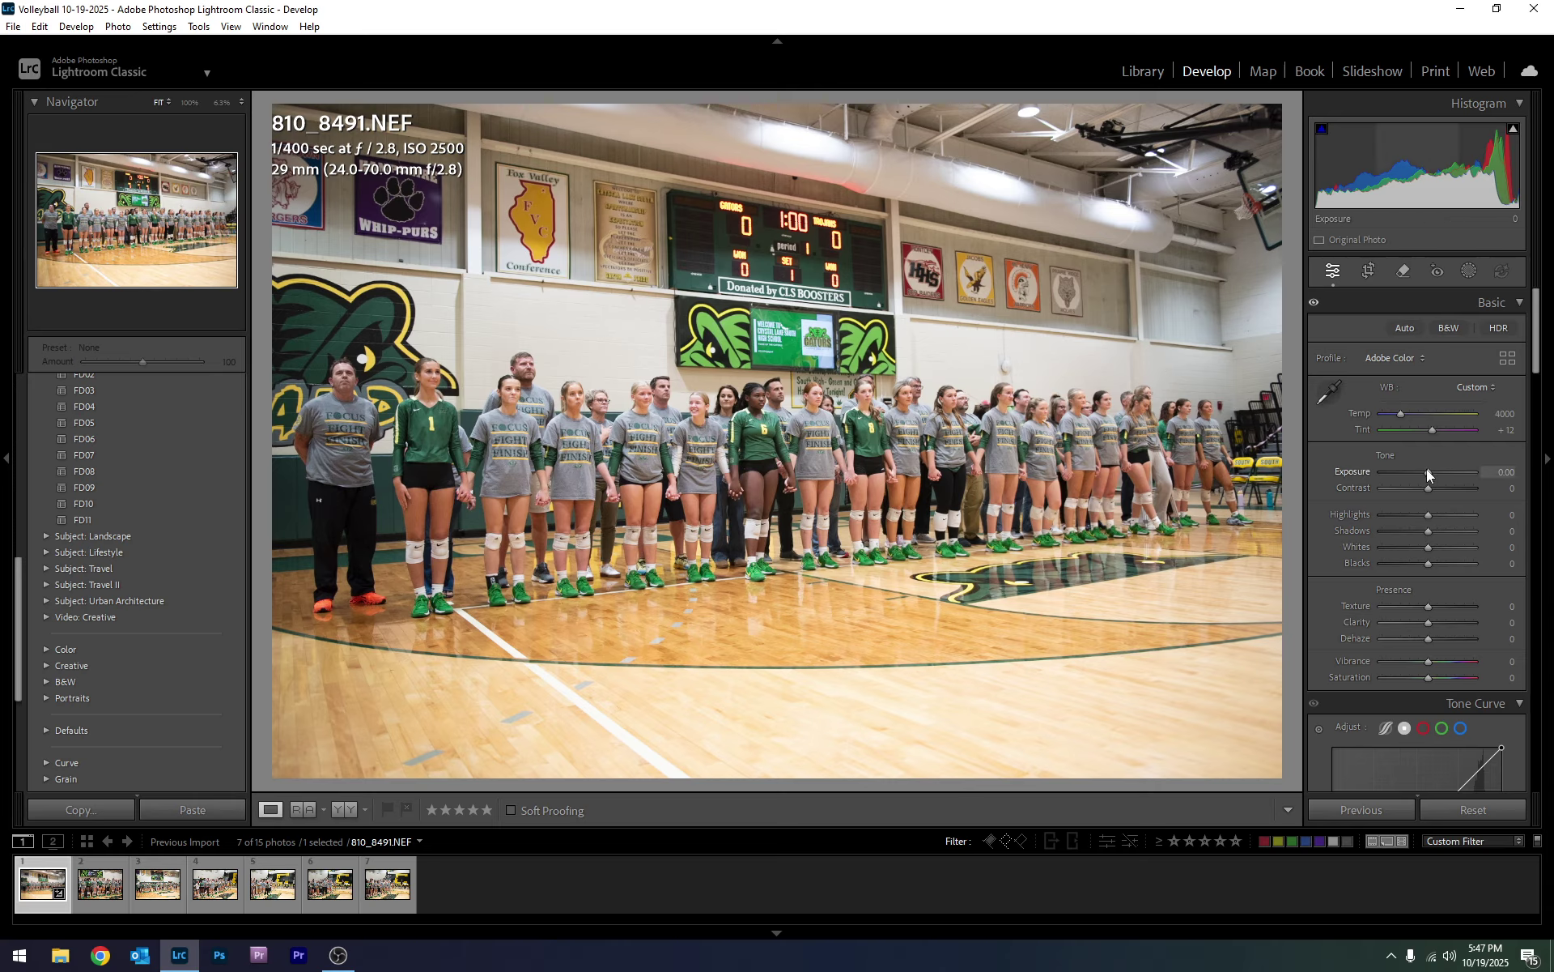
# - Set the tone to Exposure +0.18, Contrast +12, Highlights -61, Shadows +12, Whites -32 and Blacks +21
pyautogui.moveTo(1426, 469); pyautogui.dragTo(1429, 469)
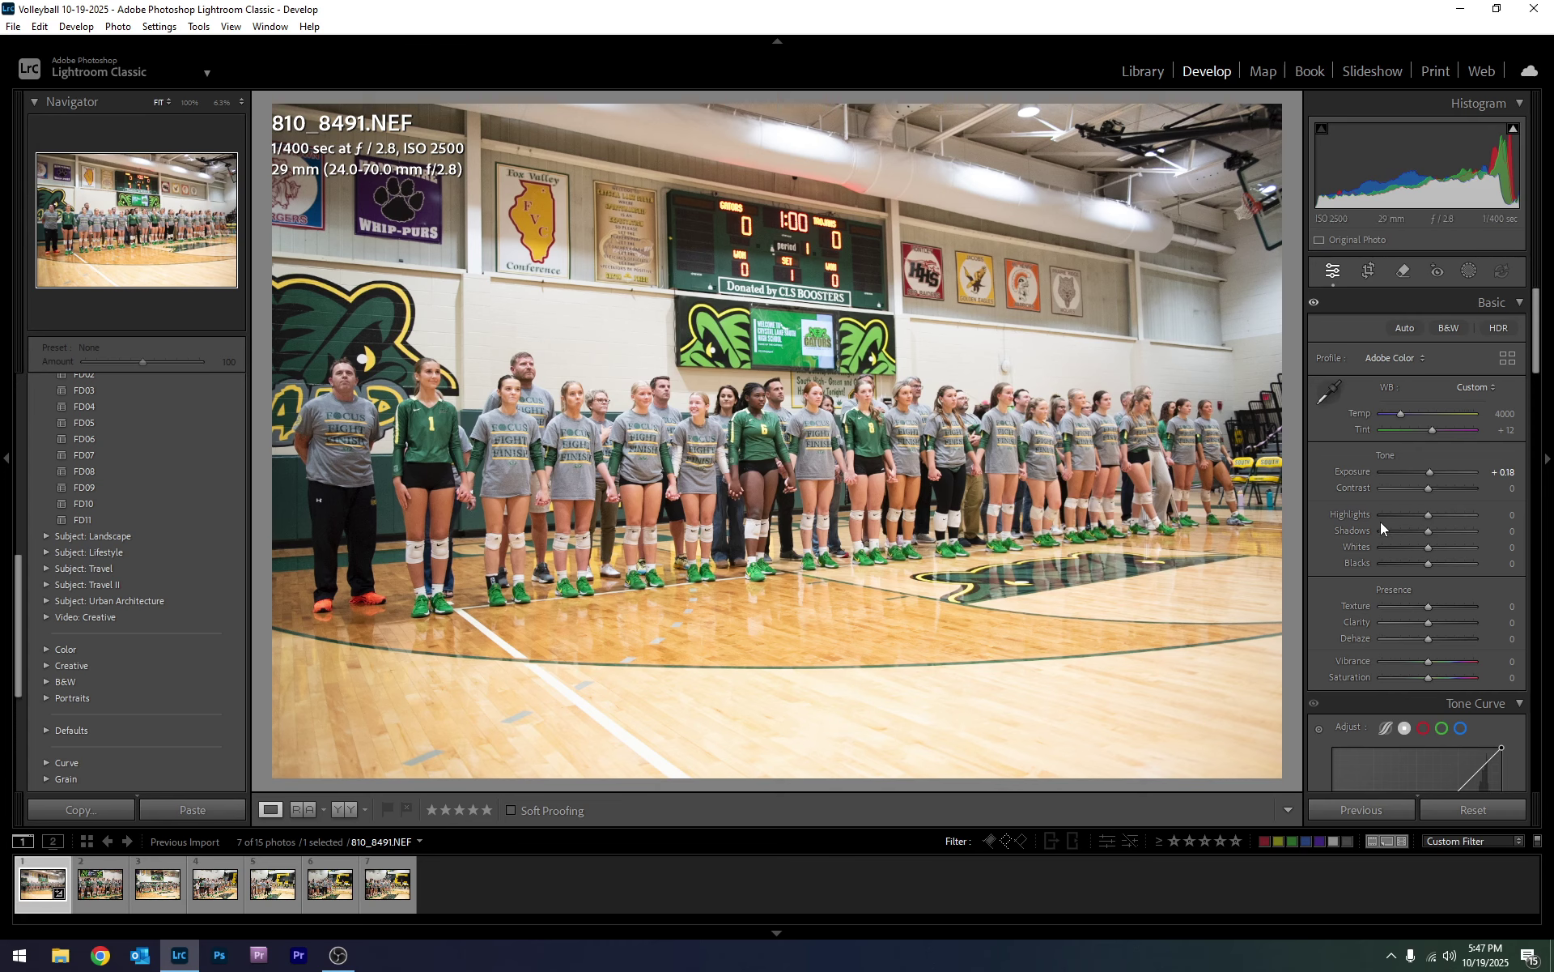
pyautogui.moveTo(1432, 486)
pyautogui.mouseDown()
pyautogui.moveTo(1446, 488)
pyautogui.moveTo(1434, 495)
pyautogui.mouseUp()
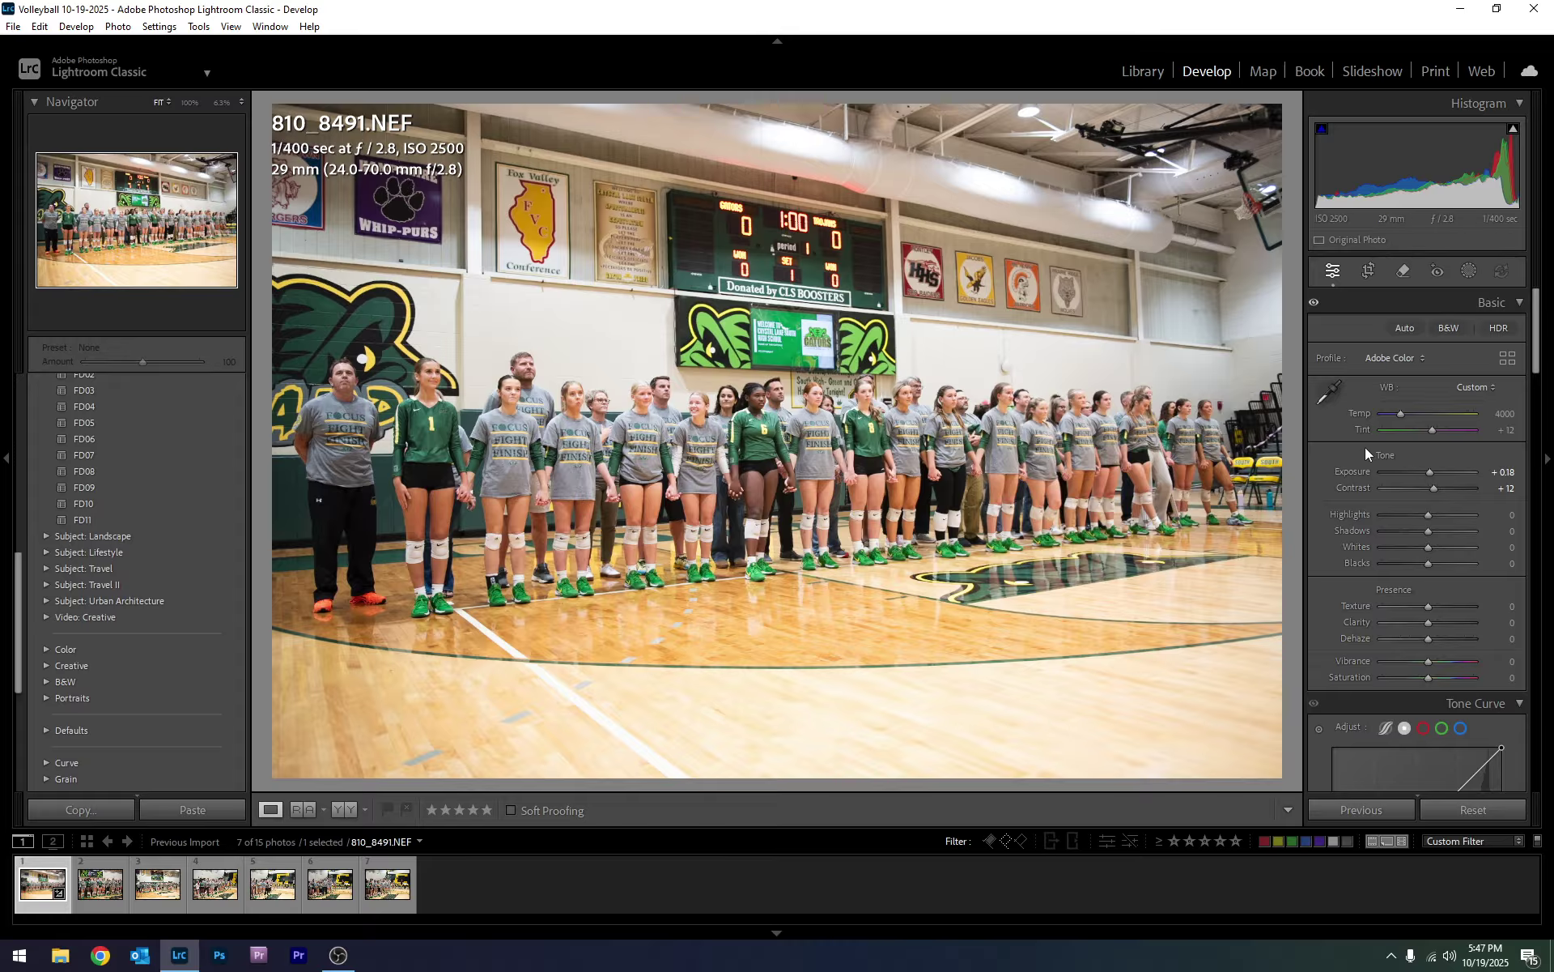
pyautogui.moveTo(1411, 508); pyautogui.dragTo(1398, 516)
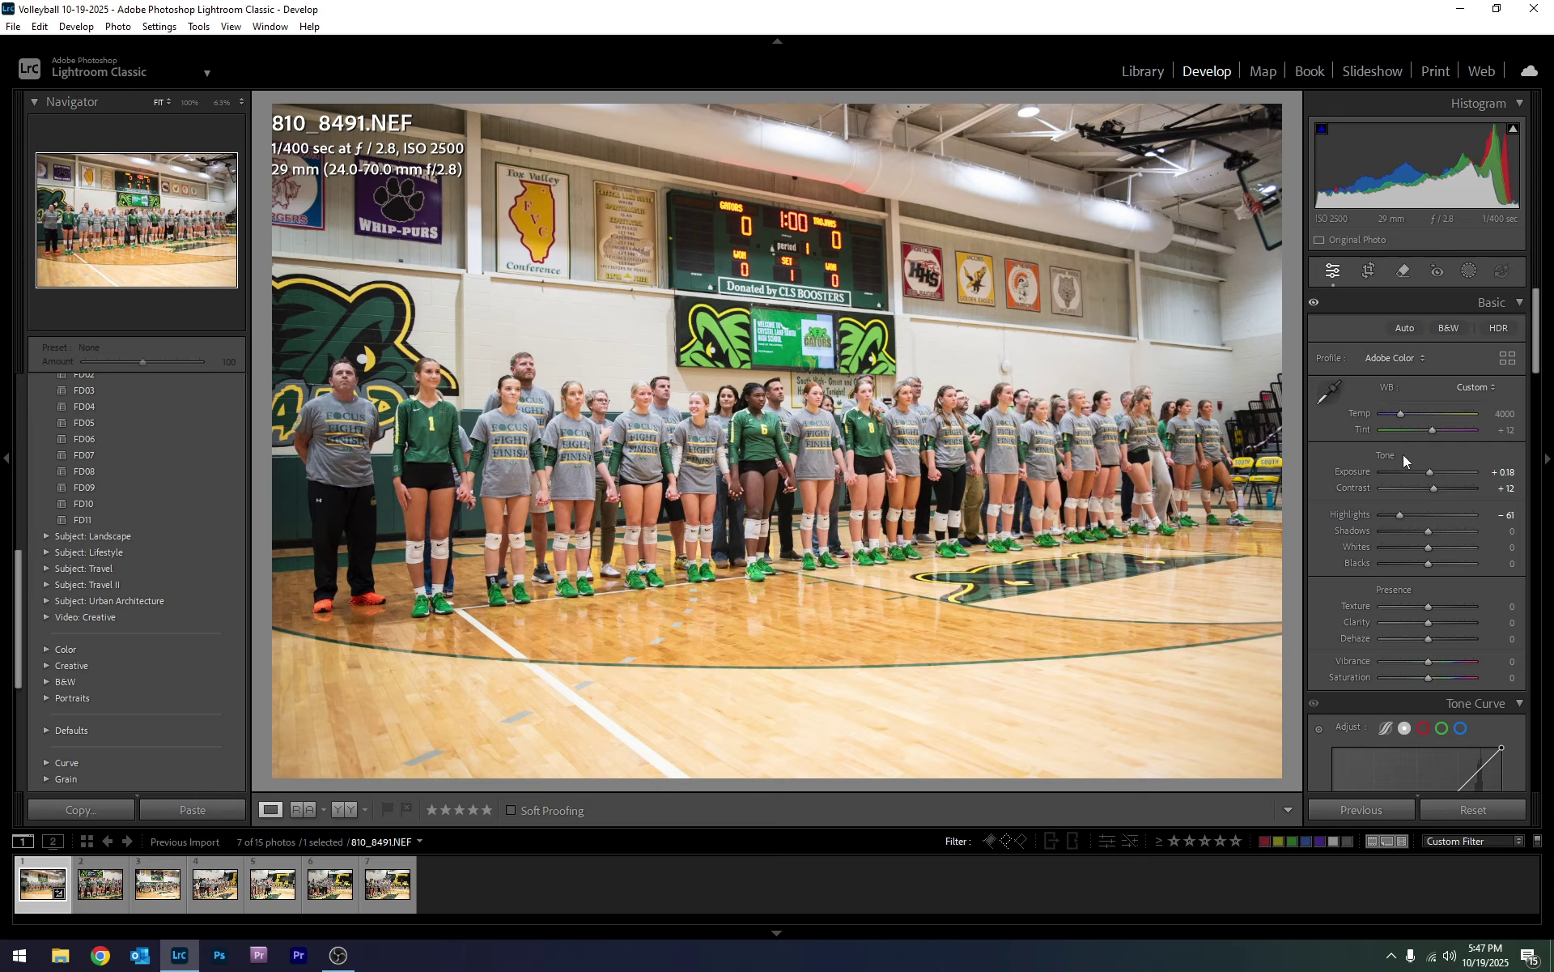
pyautogui.moveTo(1427, 531); pyautogui.dragTo(1436, 574)
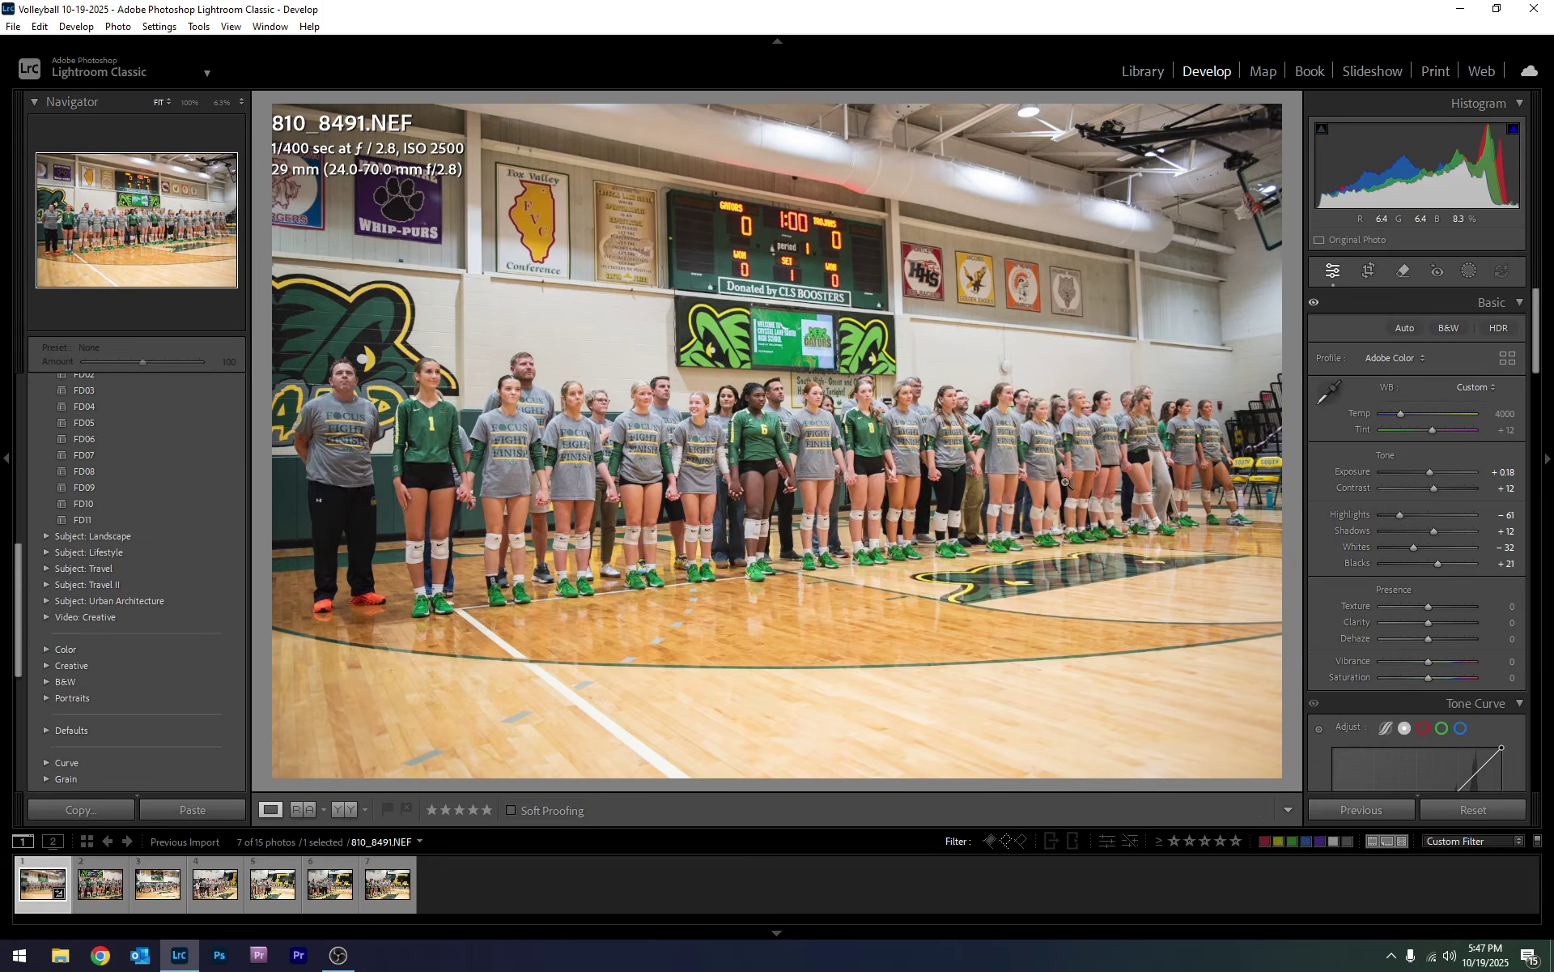
# - Check the players' legs and the coach's black pants at 100% zoom, and set Vibrance to +11 and Saturation to +12
pyautogui.click(1011, 514)
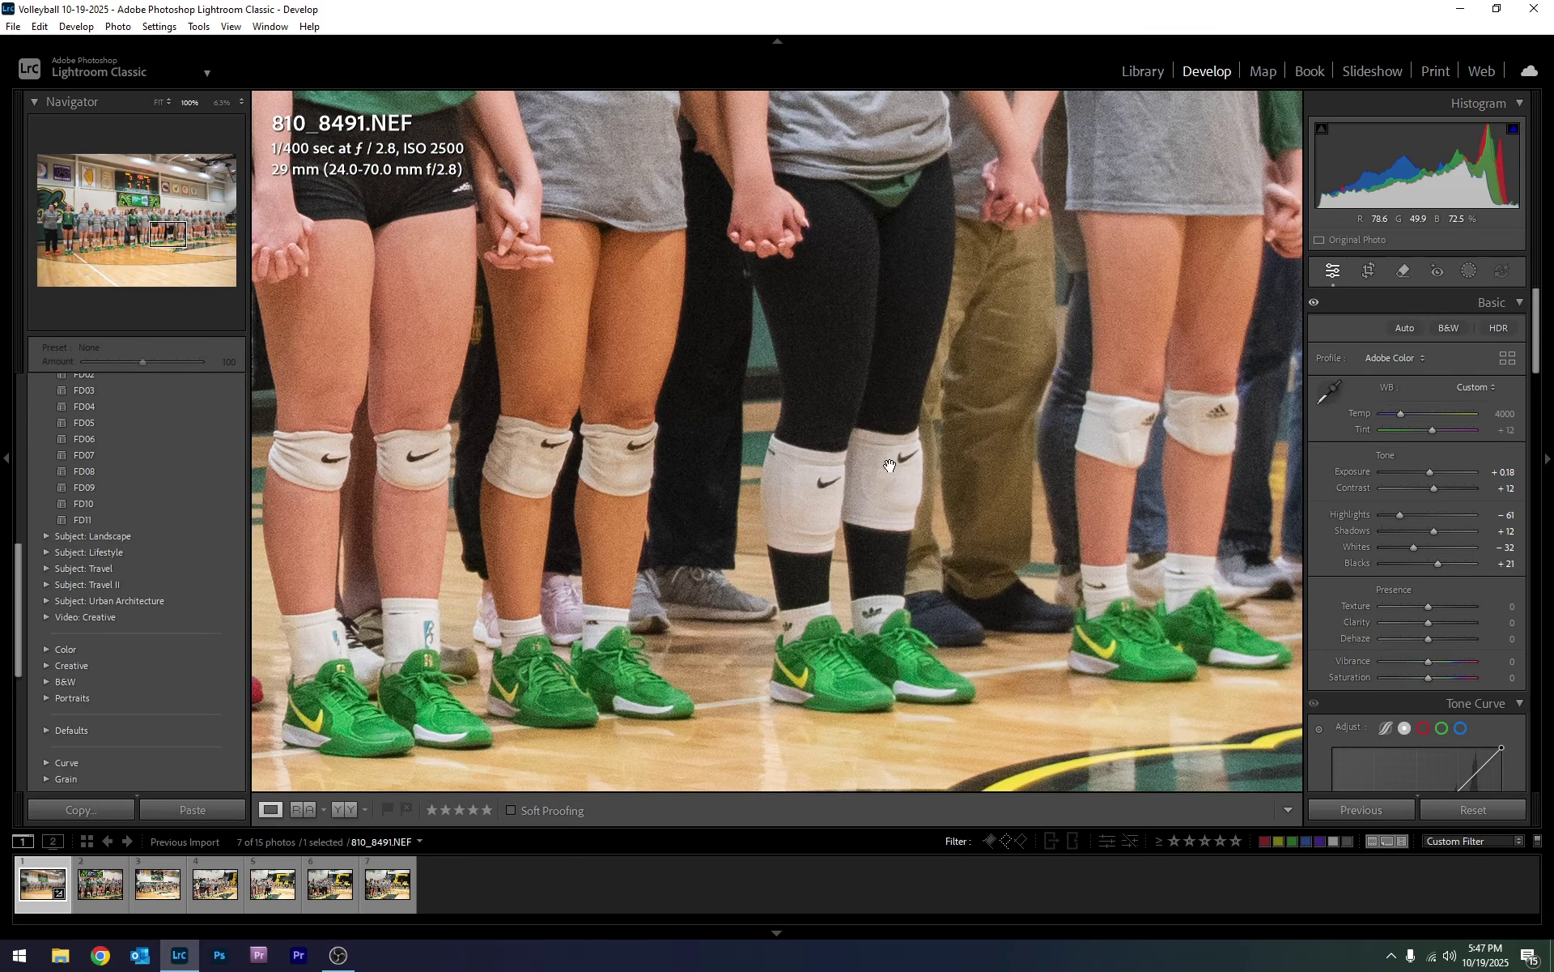
pyautogui.moveTo(856, 530)
pyautogui.mouseDown()
pyautogui.moveTo(860, 595)
pyautogui.moveTo(859, 564)
pyautogui.mouseUp()
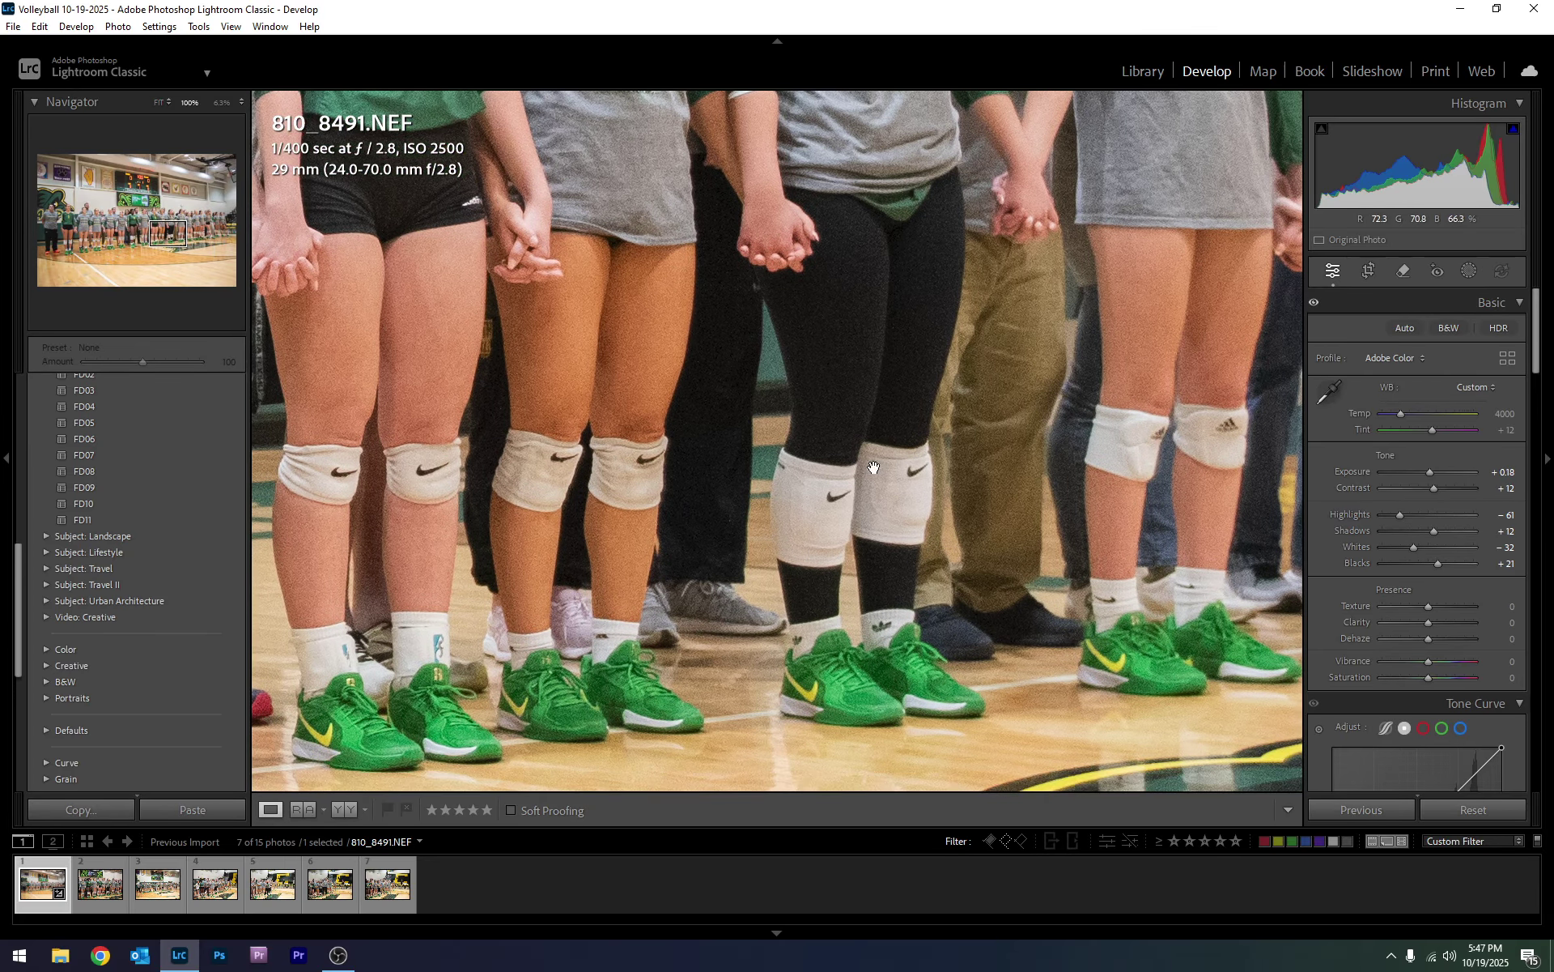
pyautogui.click(805, 455)
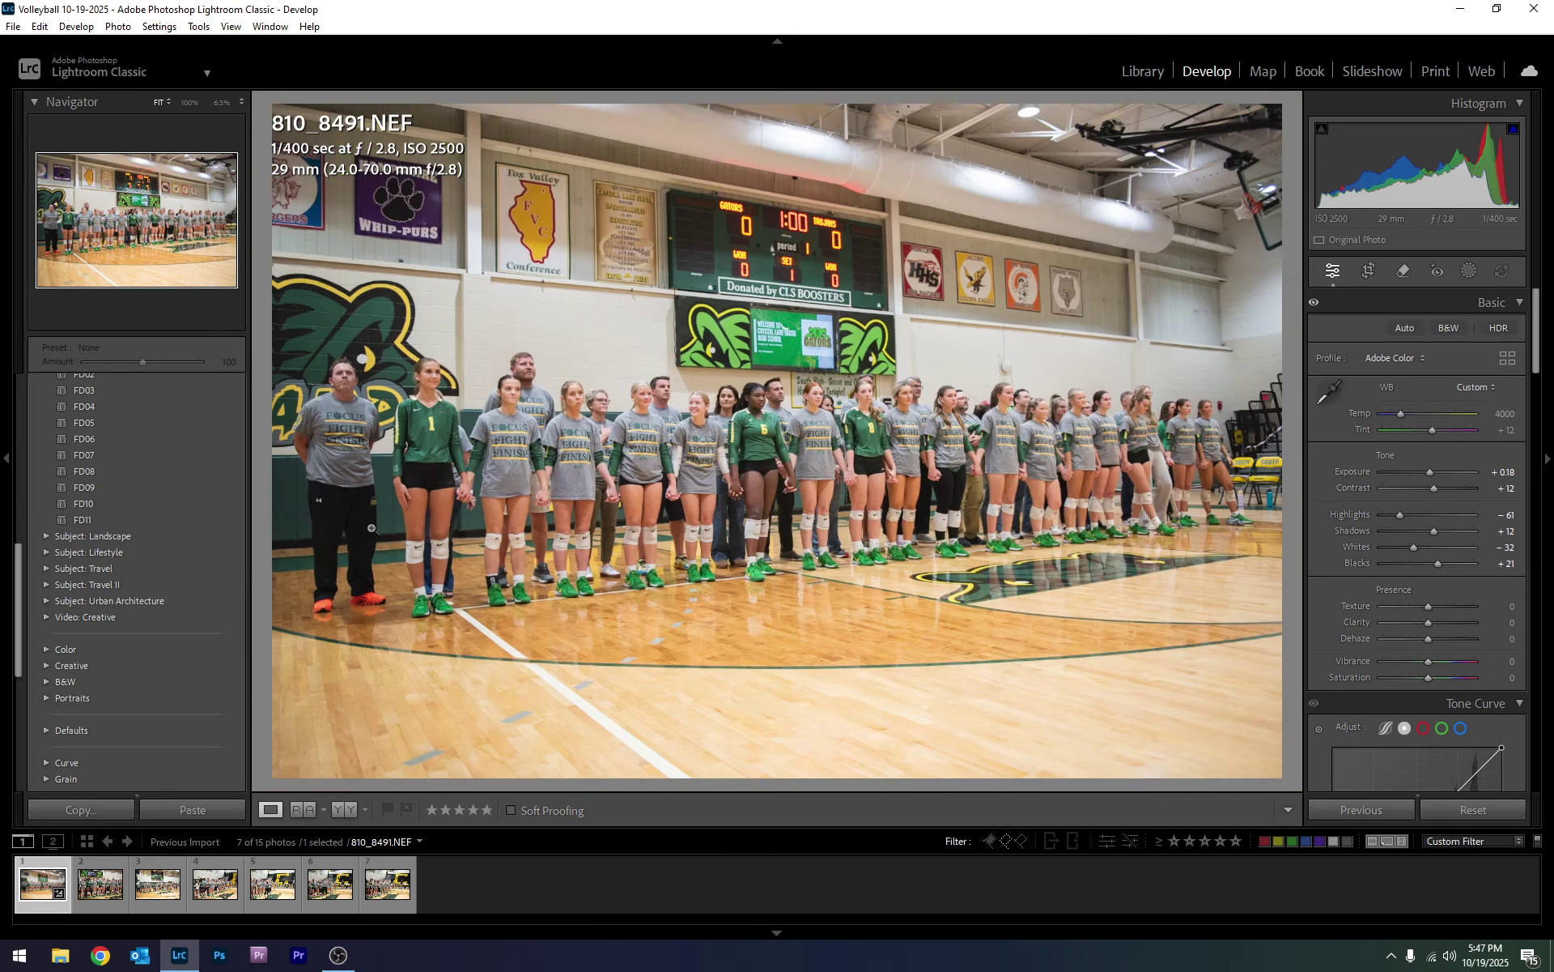
pyautogui.click(337, 538)
pyautogui.moveTo(337, 537); pyautogui.dragTo(745, 444)
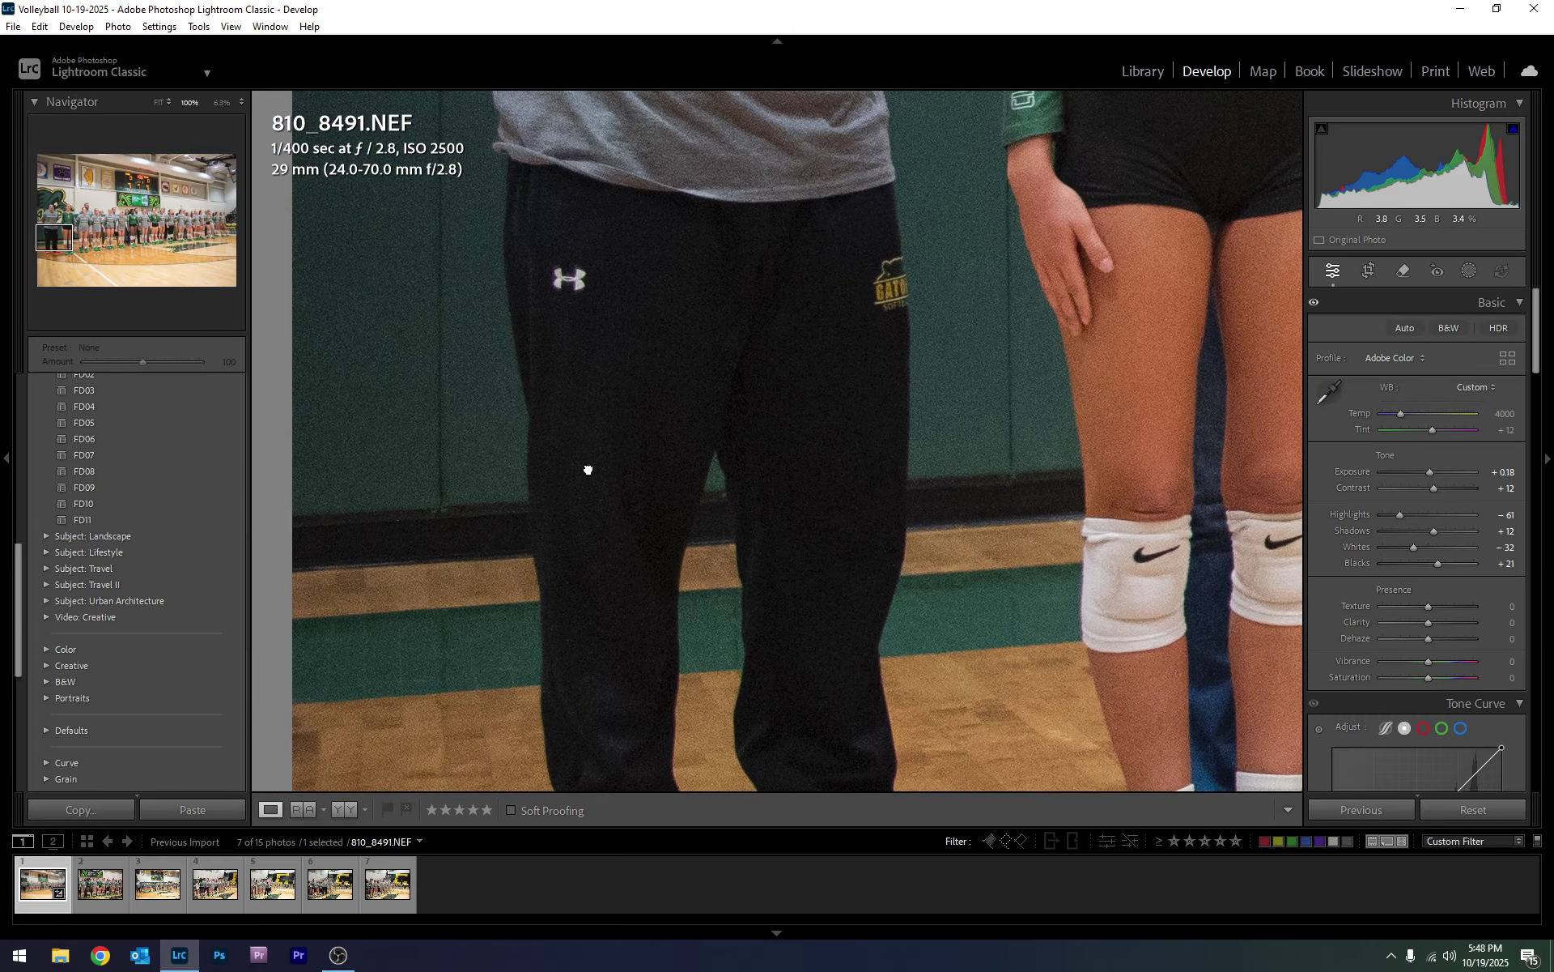
pyautogui.click(591, 469)
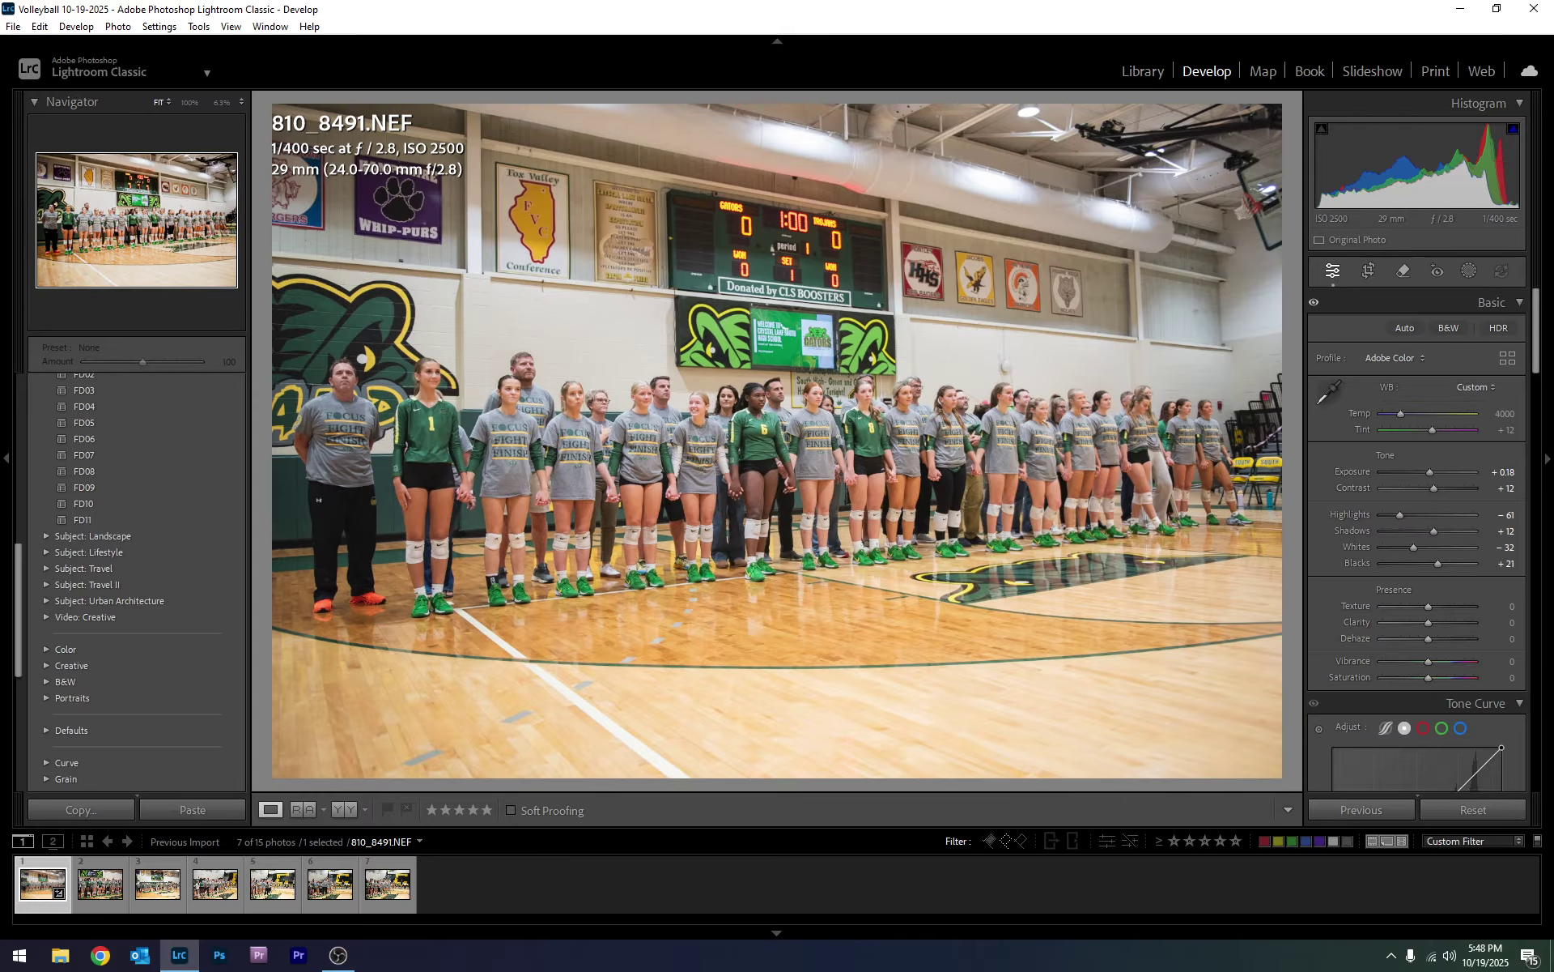
pyautogui.moveTo(1429, 662); pyautogui.dragTo(1432, 675)
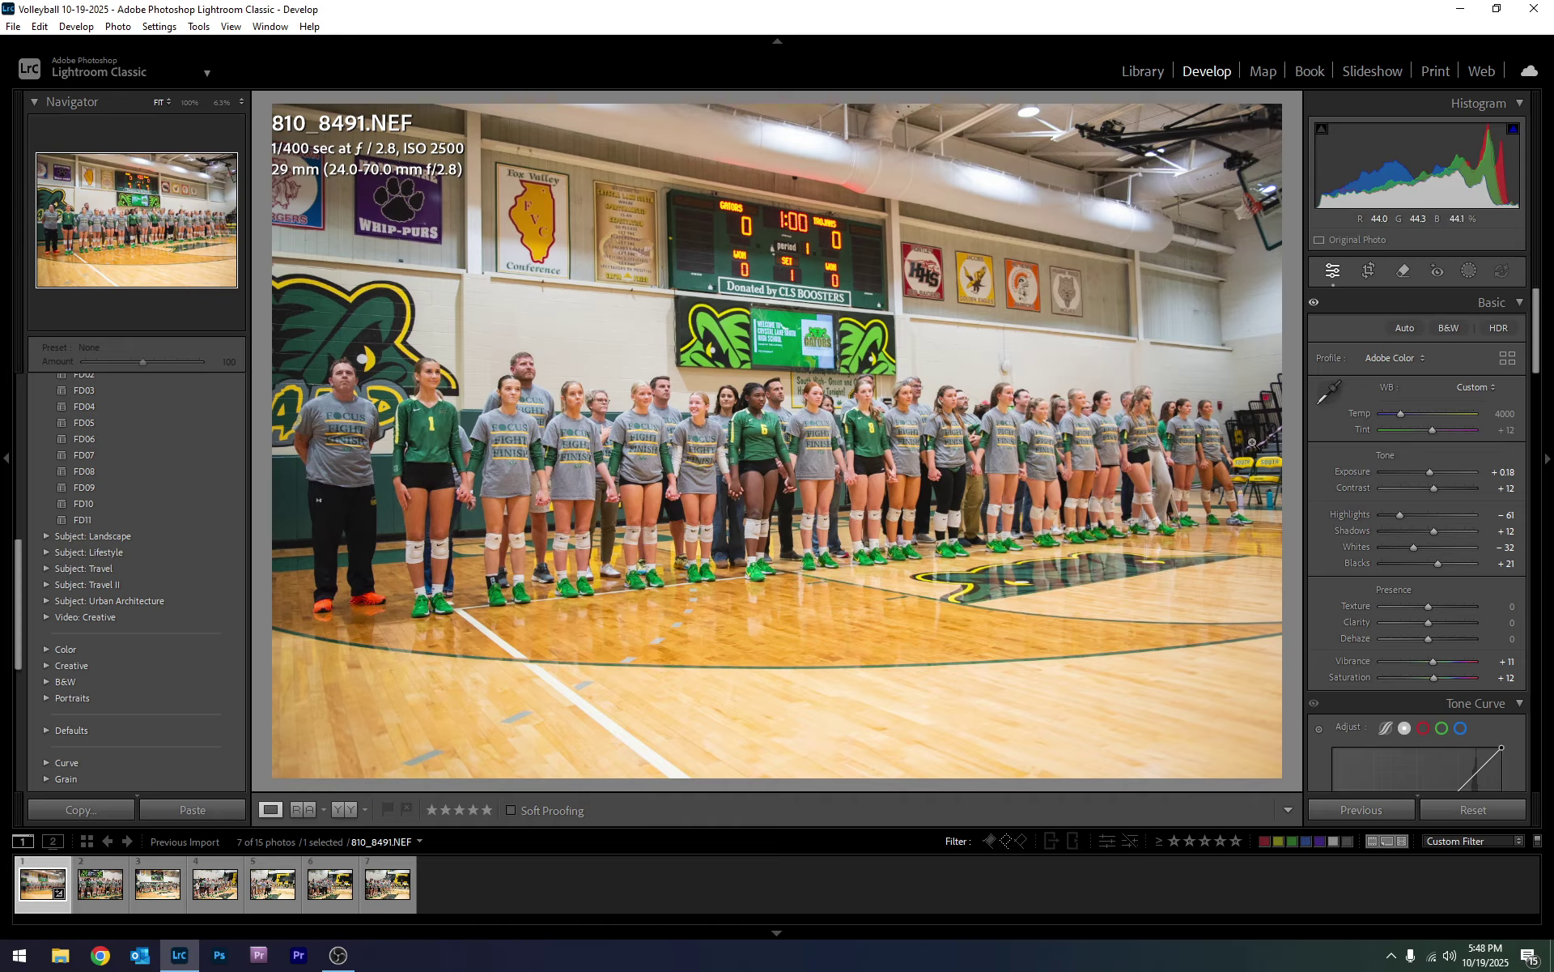
# - Try the green Hue at +100 in the Color Mixer while viewing the shoes at 100% zoom, and reset it
pyautogui.scroll(-3, 1378, 508)
pyautogui.scroll(-3, 1378, 509)
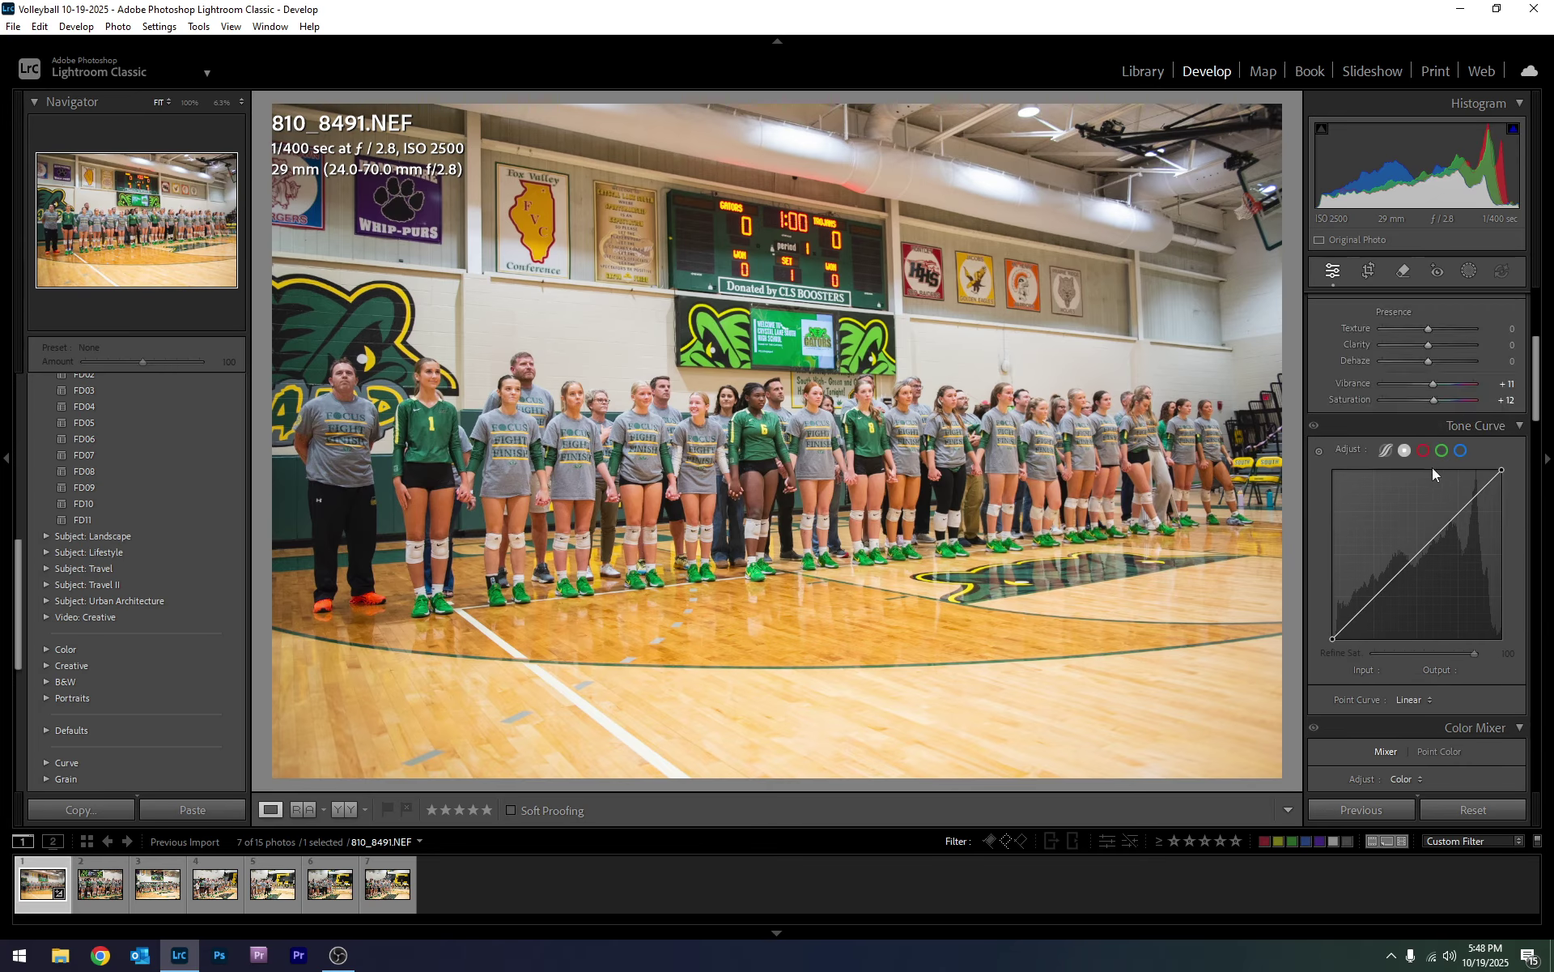
pyautogui.scroll(-3, 1431, 468)
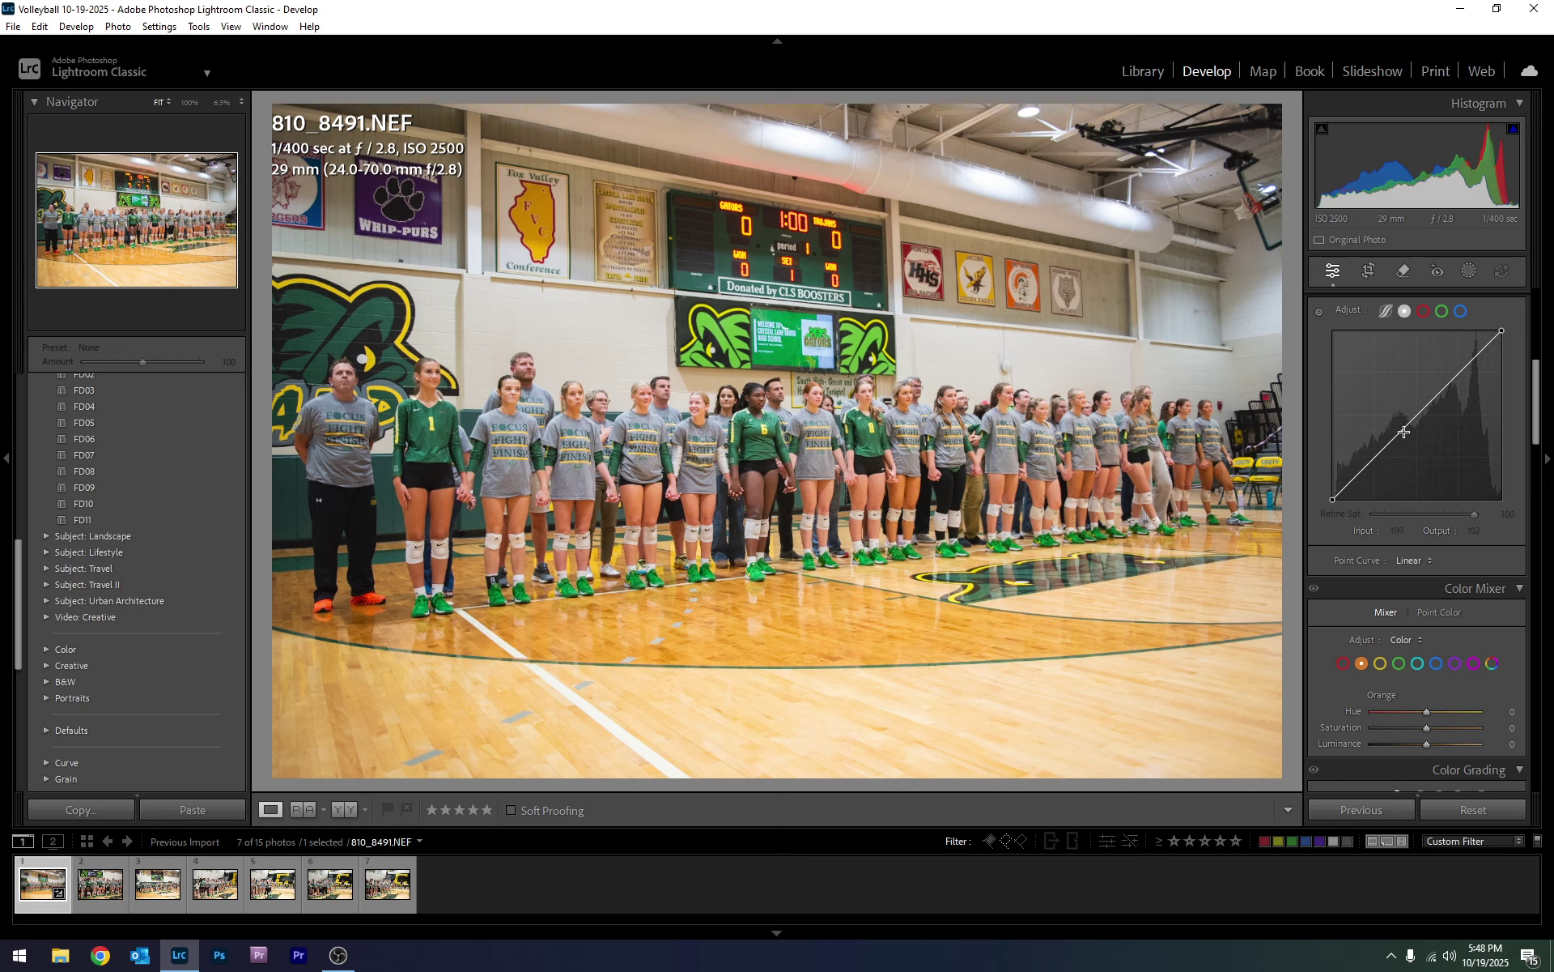
pyautogui.scroll(-3, 1405, 432)
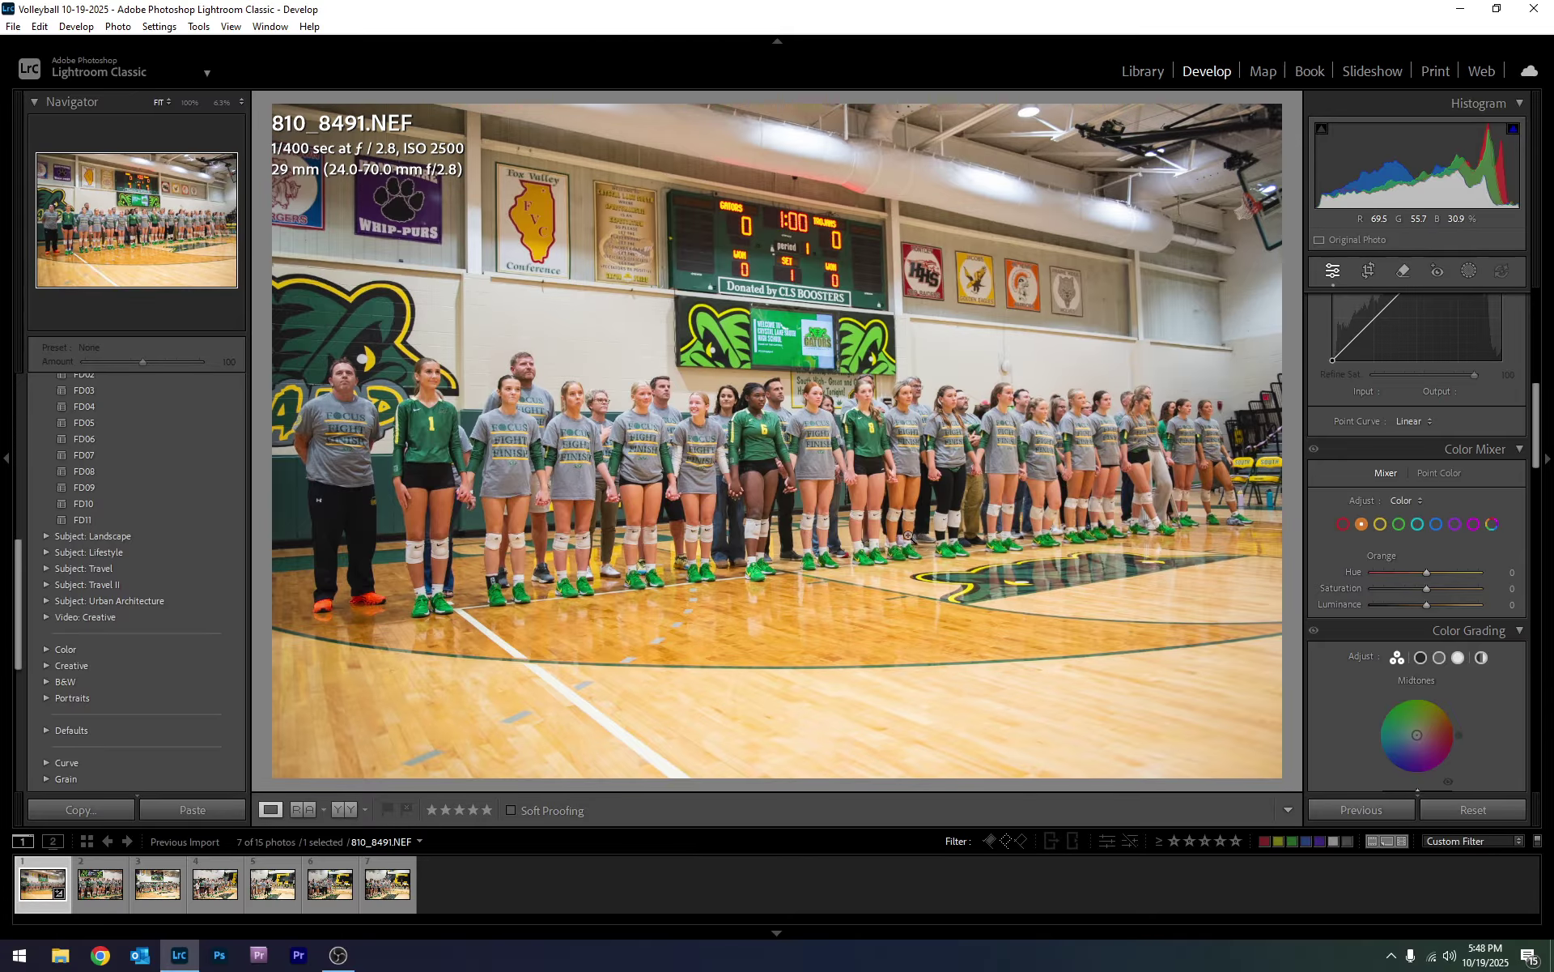
pyautogui.click(911, 561)
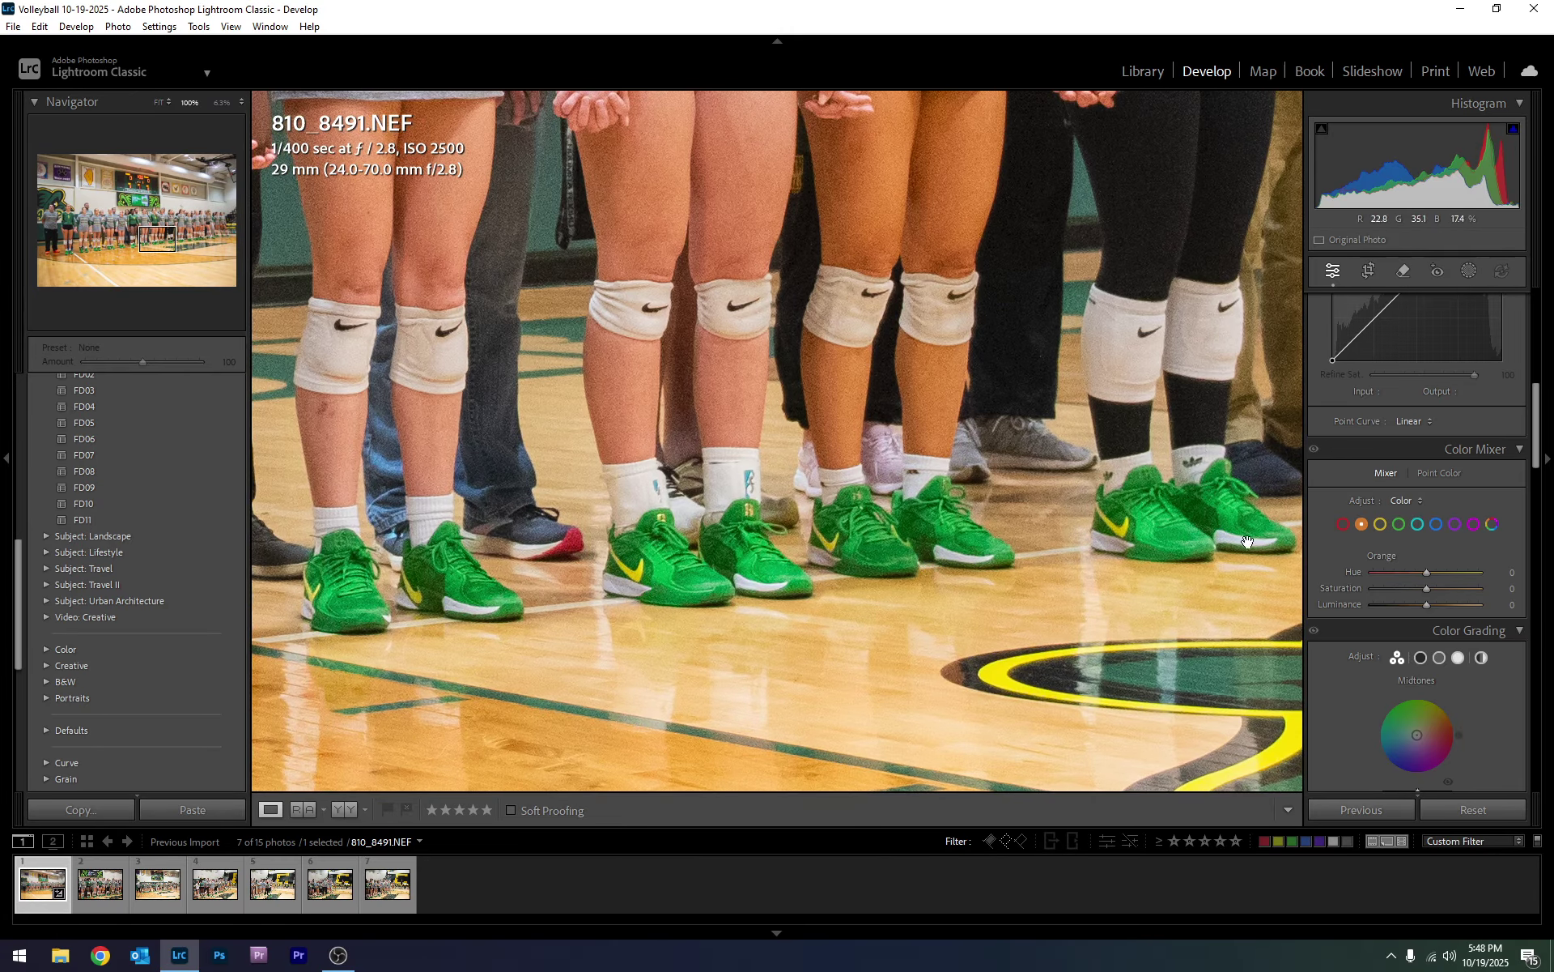
pyautogui.click(1399, 525)
pyautogui.moveTo(1428, 573); pyautogui.dragTo(1535, 573)
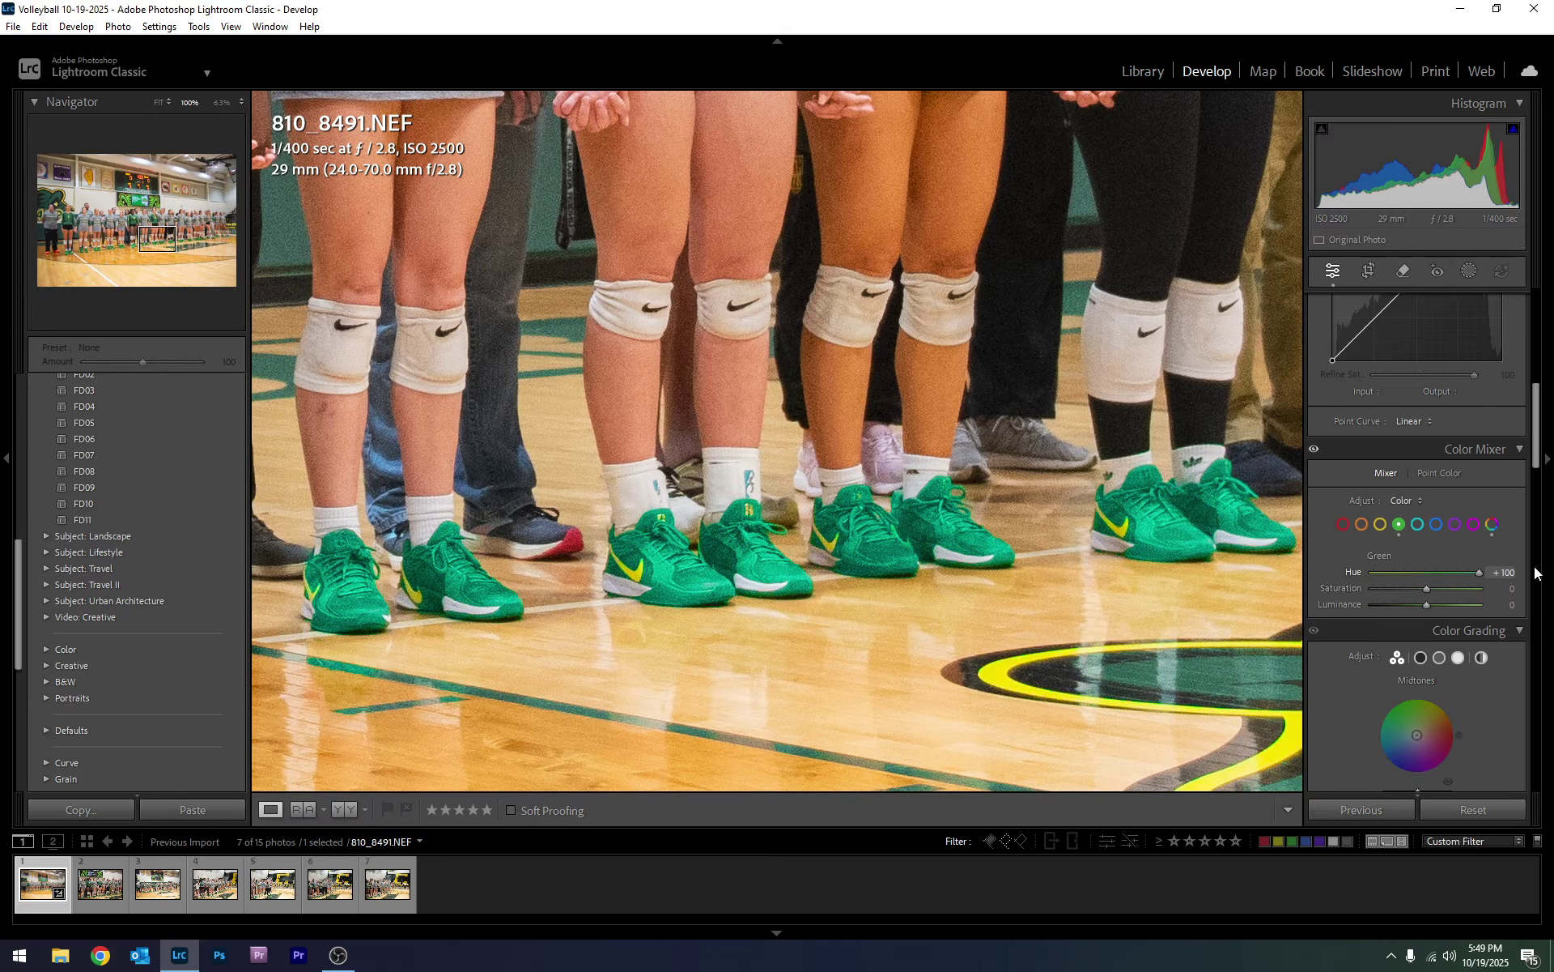
pyautogui.moveTo(1283, 535); pyautogui.dragTo(1097, 506)
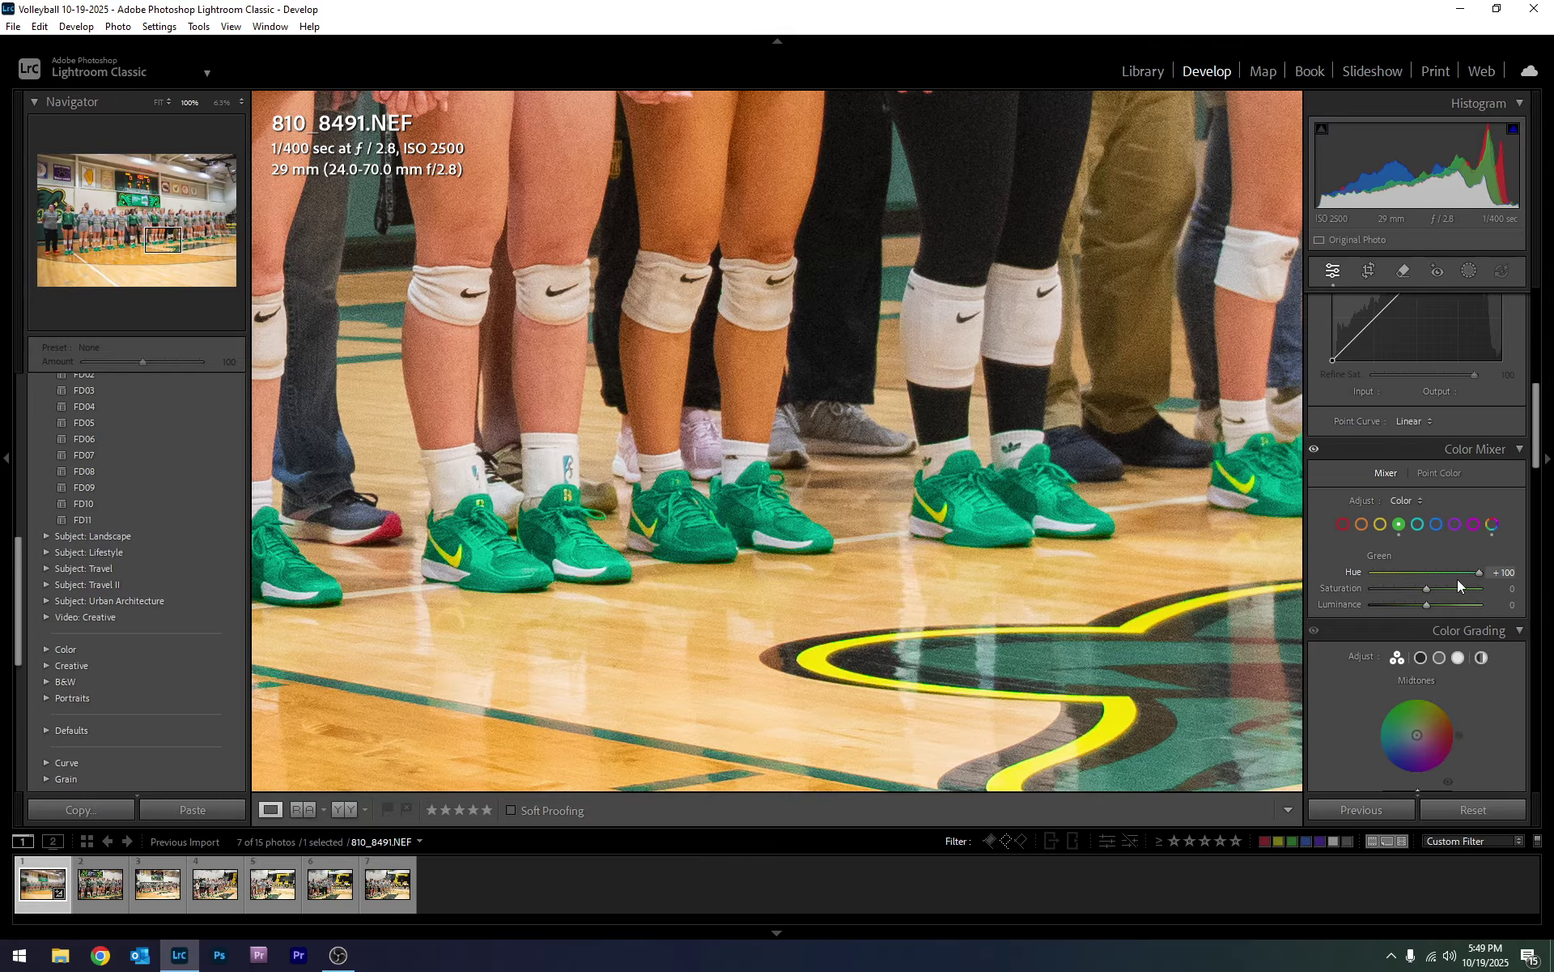
pyautogui.doubleClick(1479, 570)
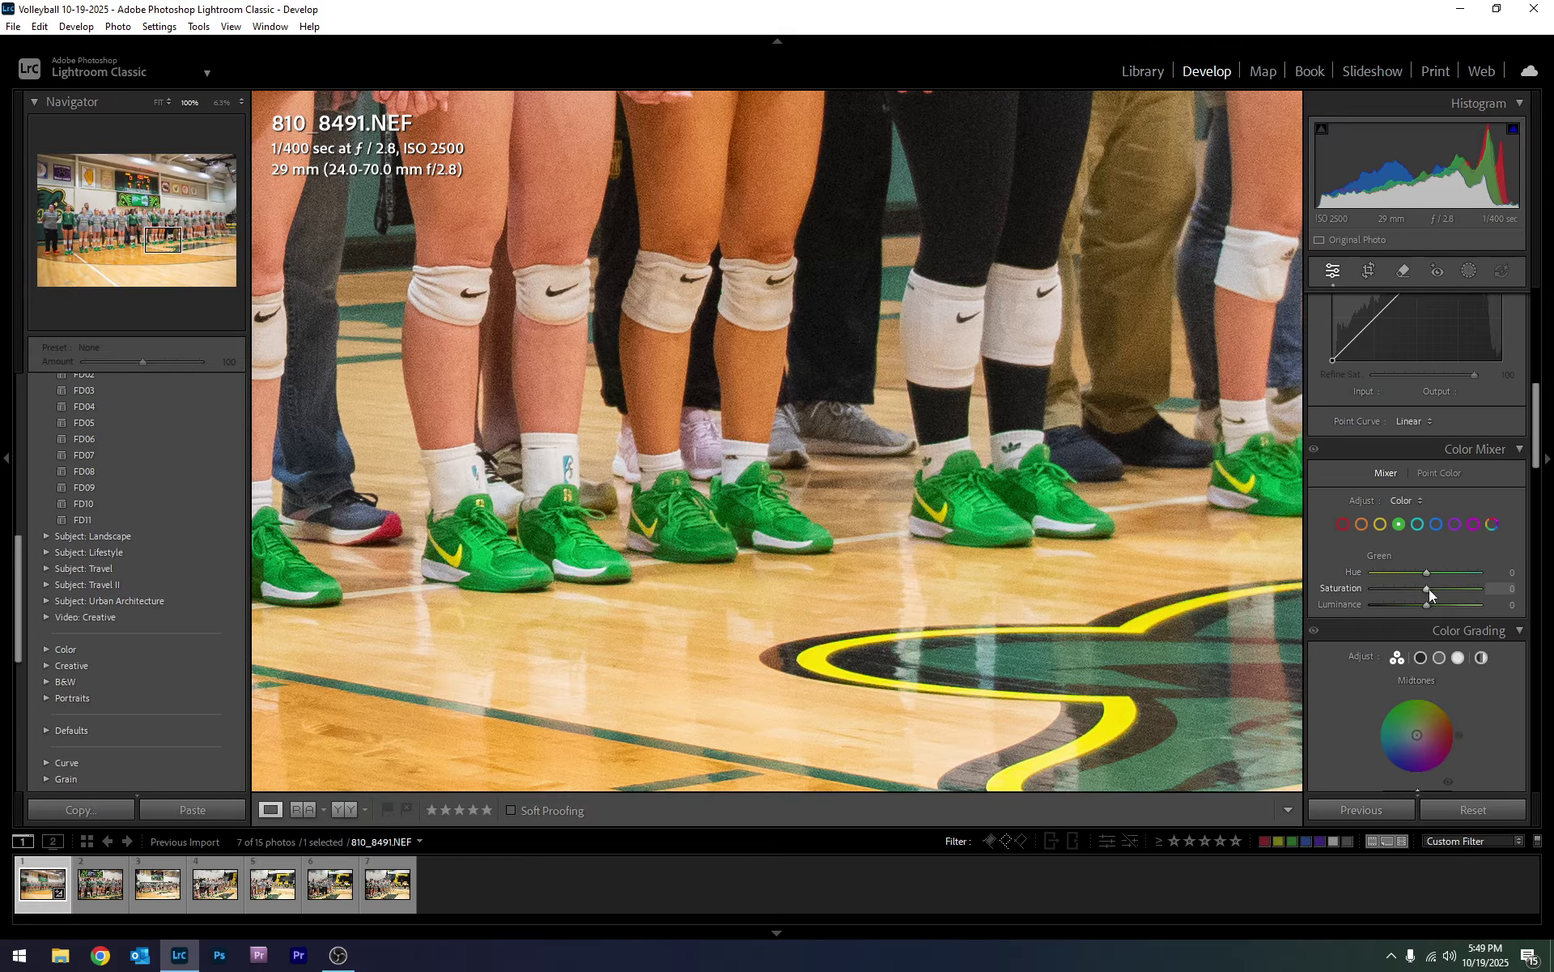
# - Try the green Saturation at -100 and the green Luminance at +22 on the shoes, resetting each to its default
pyautogui.moveTo(1430, 589); pyautogui.dragTo(1311, 596)
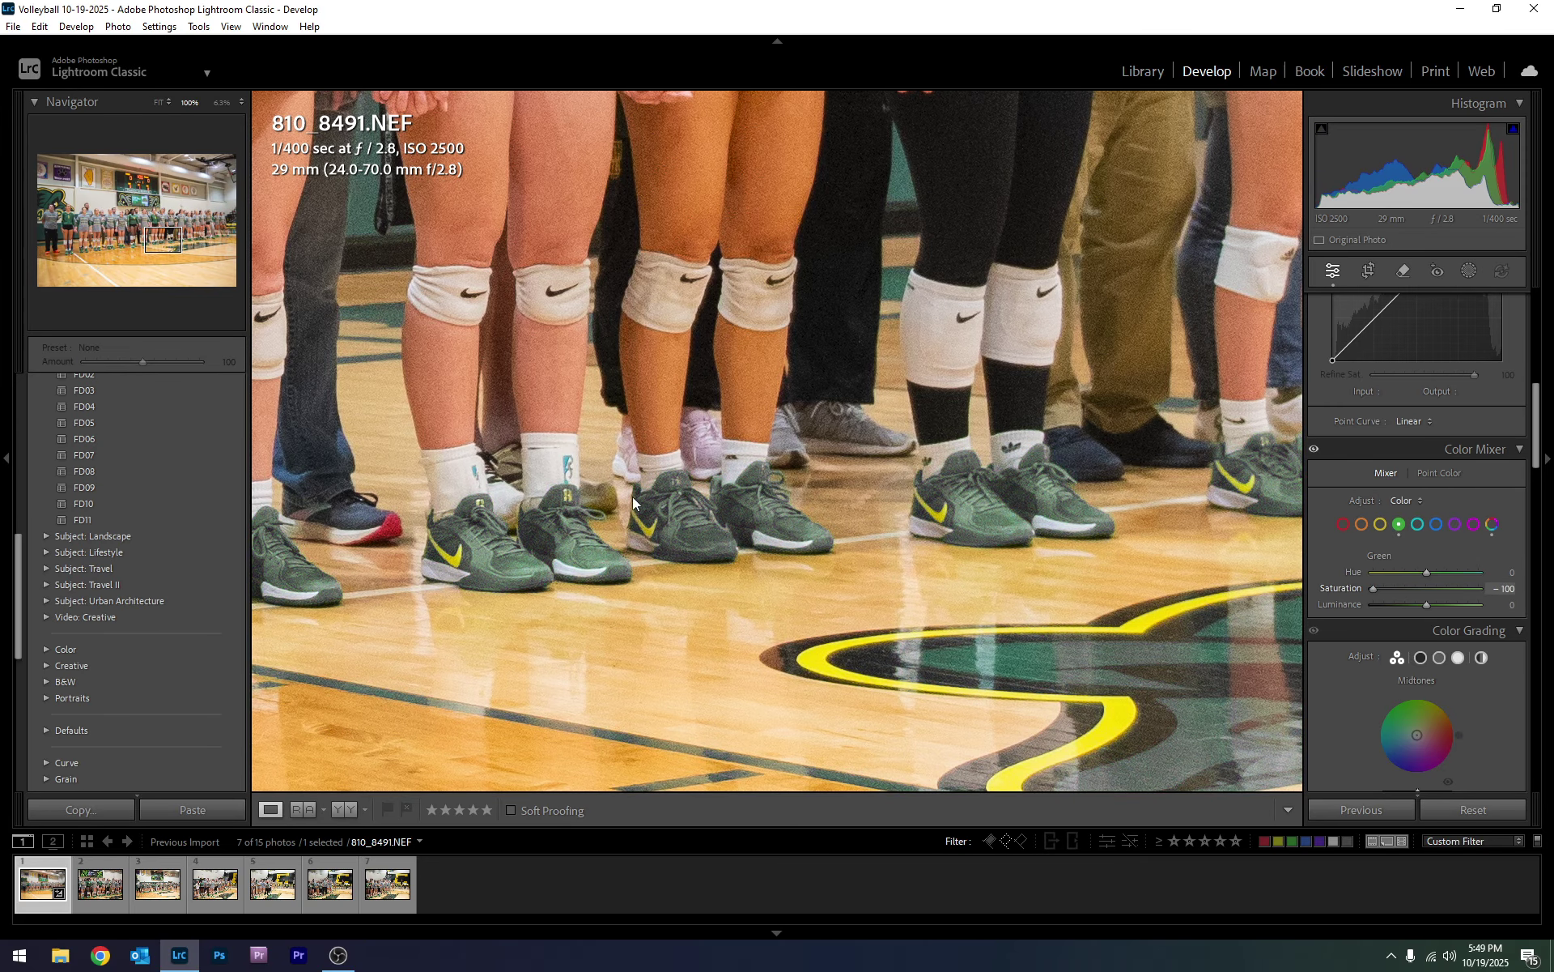
pyautogui.click(817, 540)
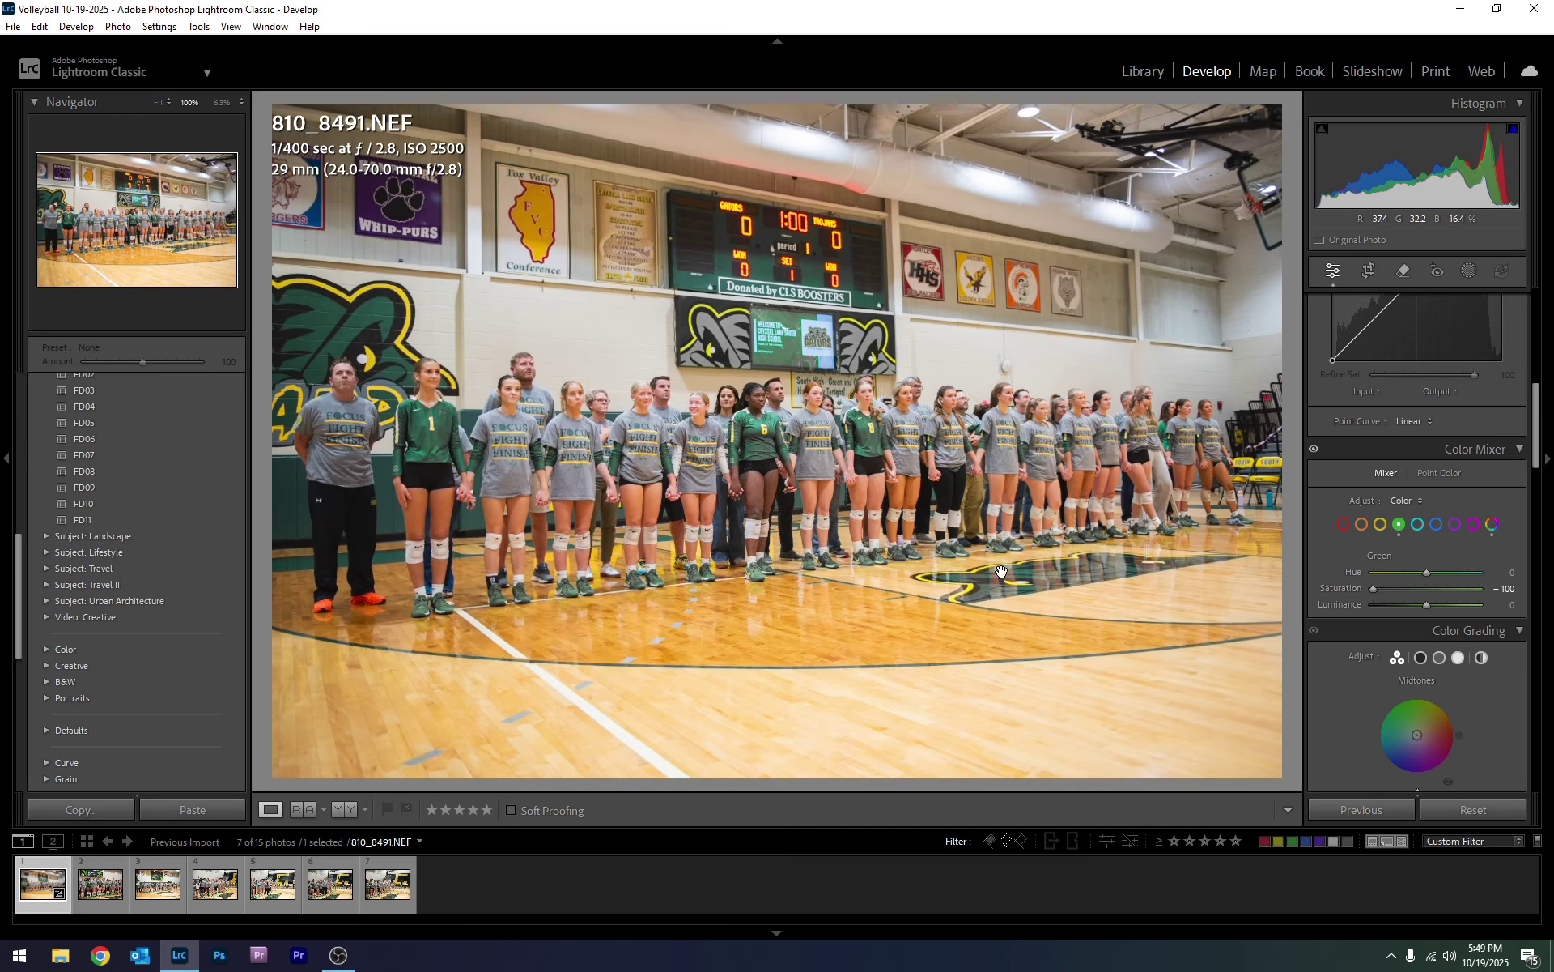
pyautogui.click(817, 541)
pyautogui.doubleClick(1372, 585)
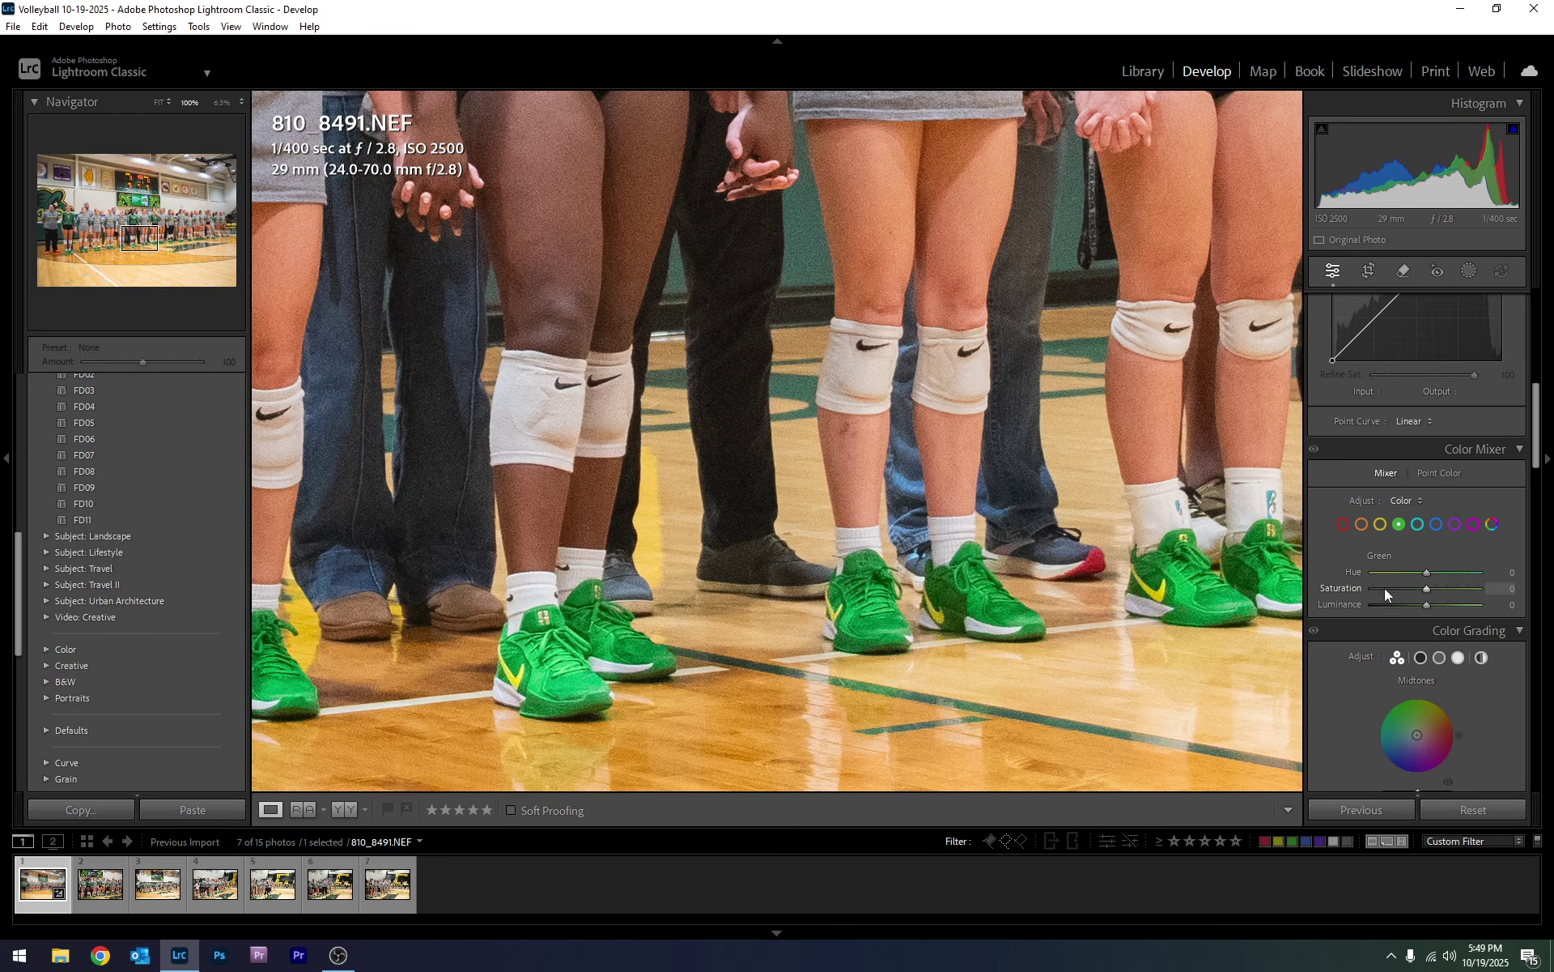
pyautogui.moveTo(1424, 604)
pyautogui.mouseDown()
pyautogui.moveTo(1479, 607)
pyautogui.moveTo(1387, 609)
pyautogui.moveTo(1435, 614)
pyautogui.mouseUp()
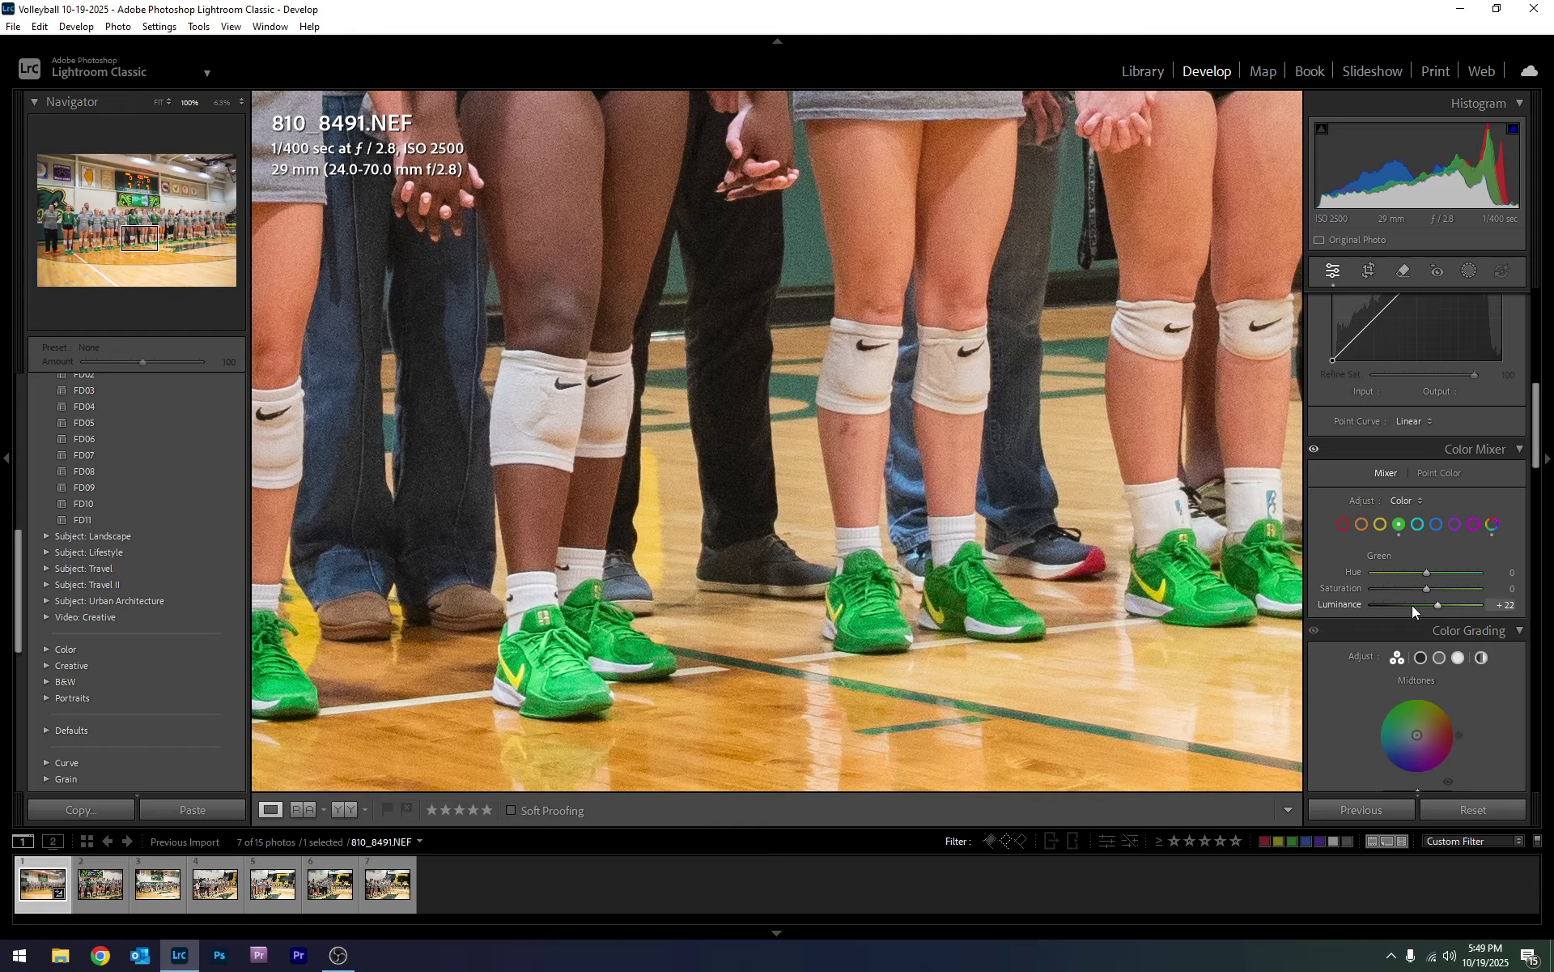
pyautogui.doubleClick(1438, 606)
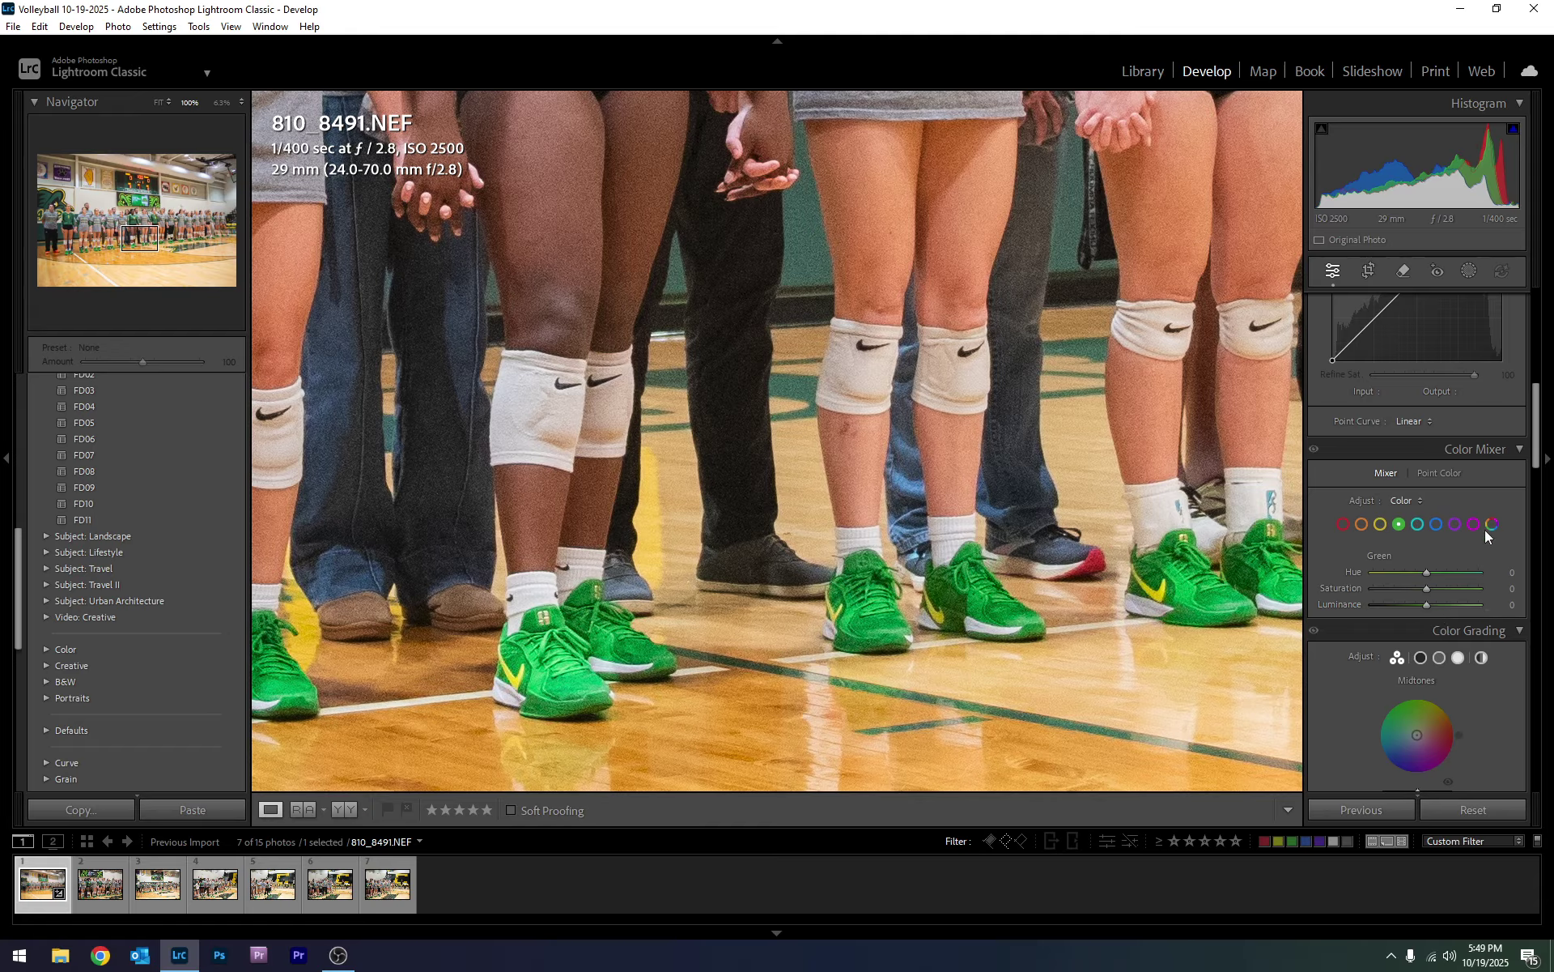
# - Show all colors at once in the Color Mixer, and look through its sliders, Color Grading and Detail
pyautogui.click(1492, 524)
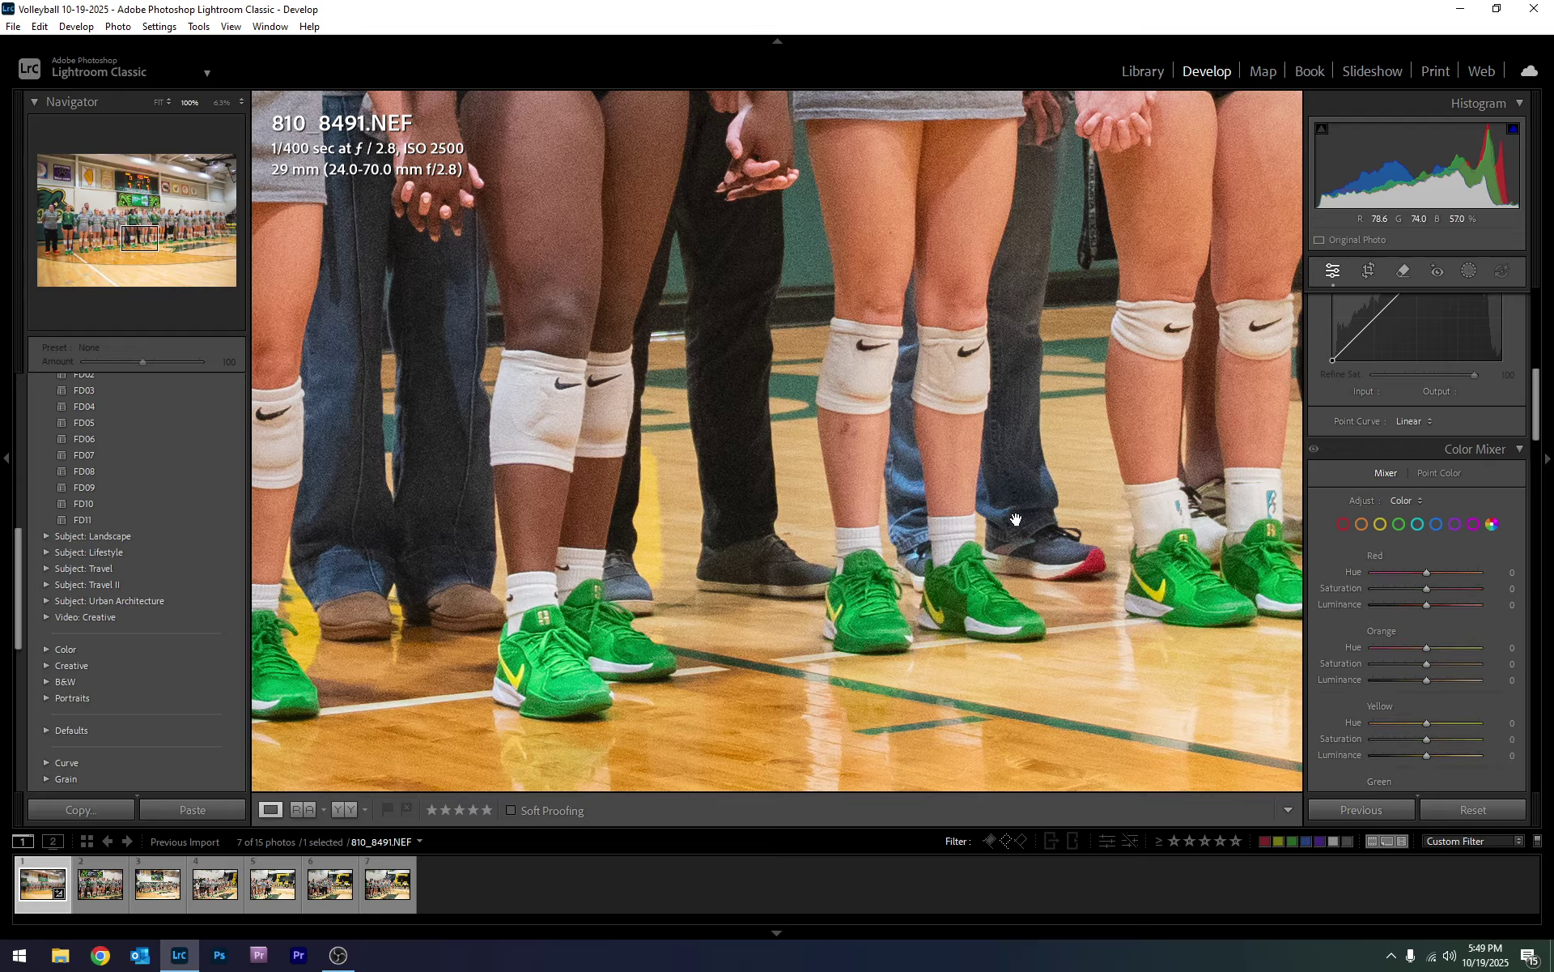
pyautogui.scroll(-2, 1433, 537)
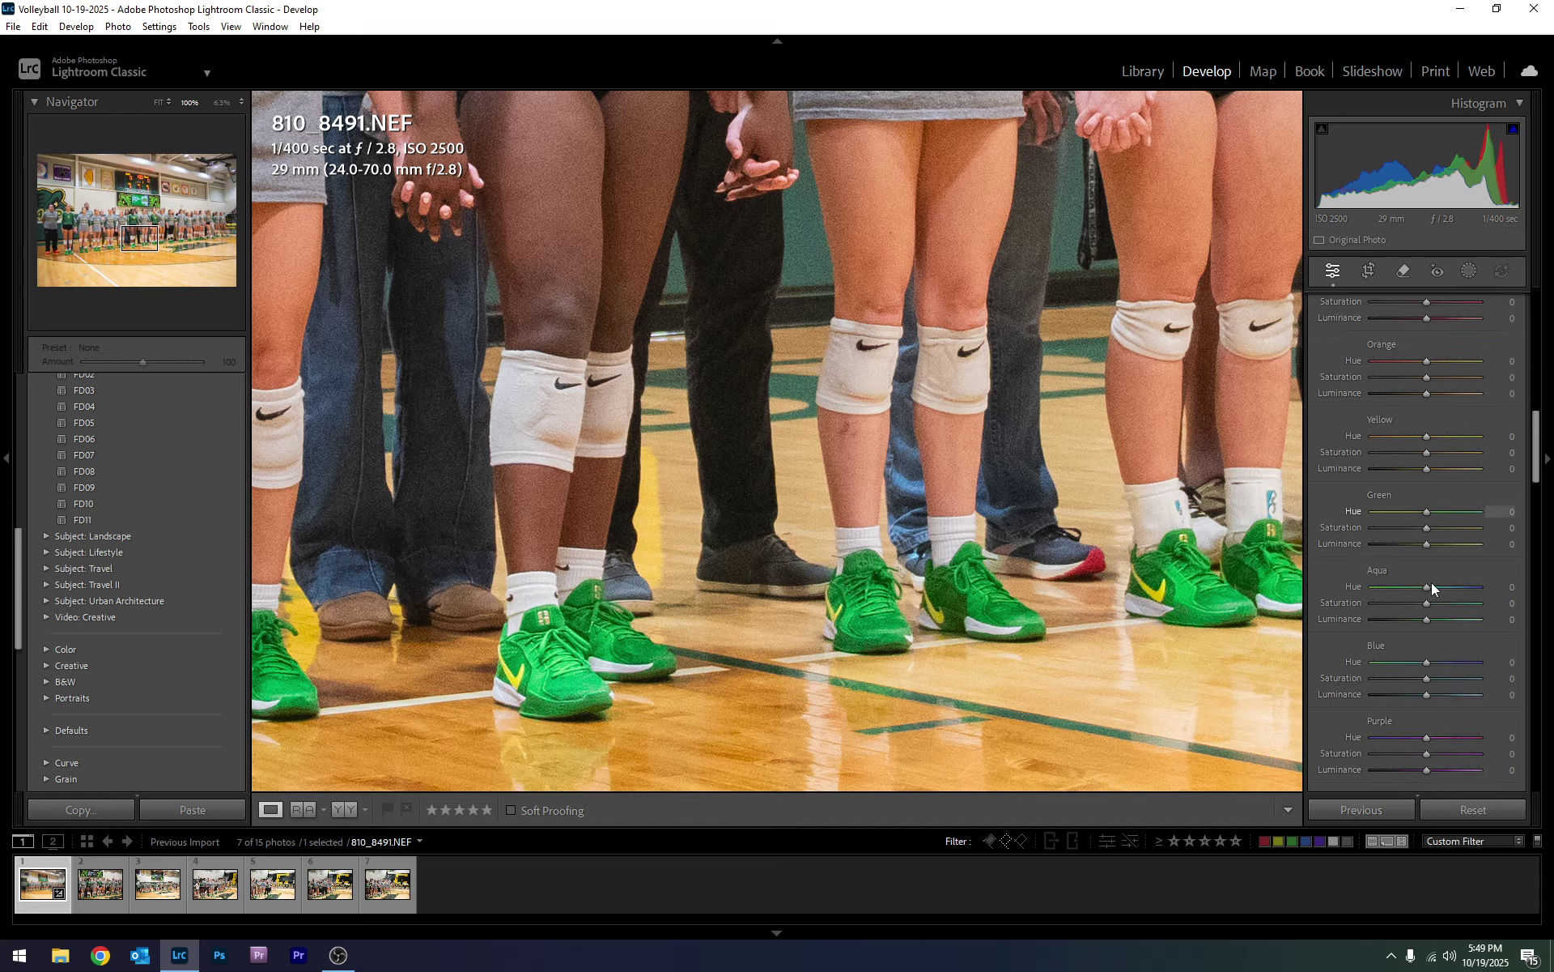
pyautogui.scroll(2, 1425, 493)
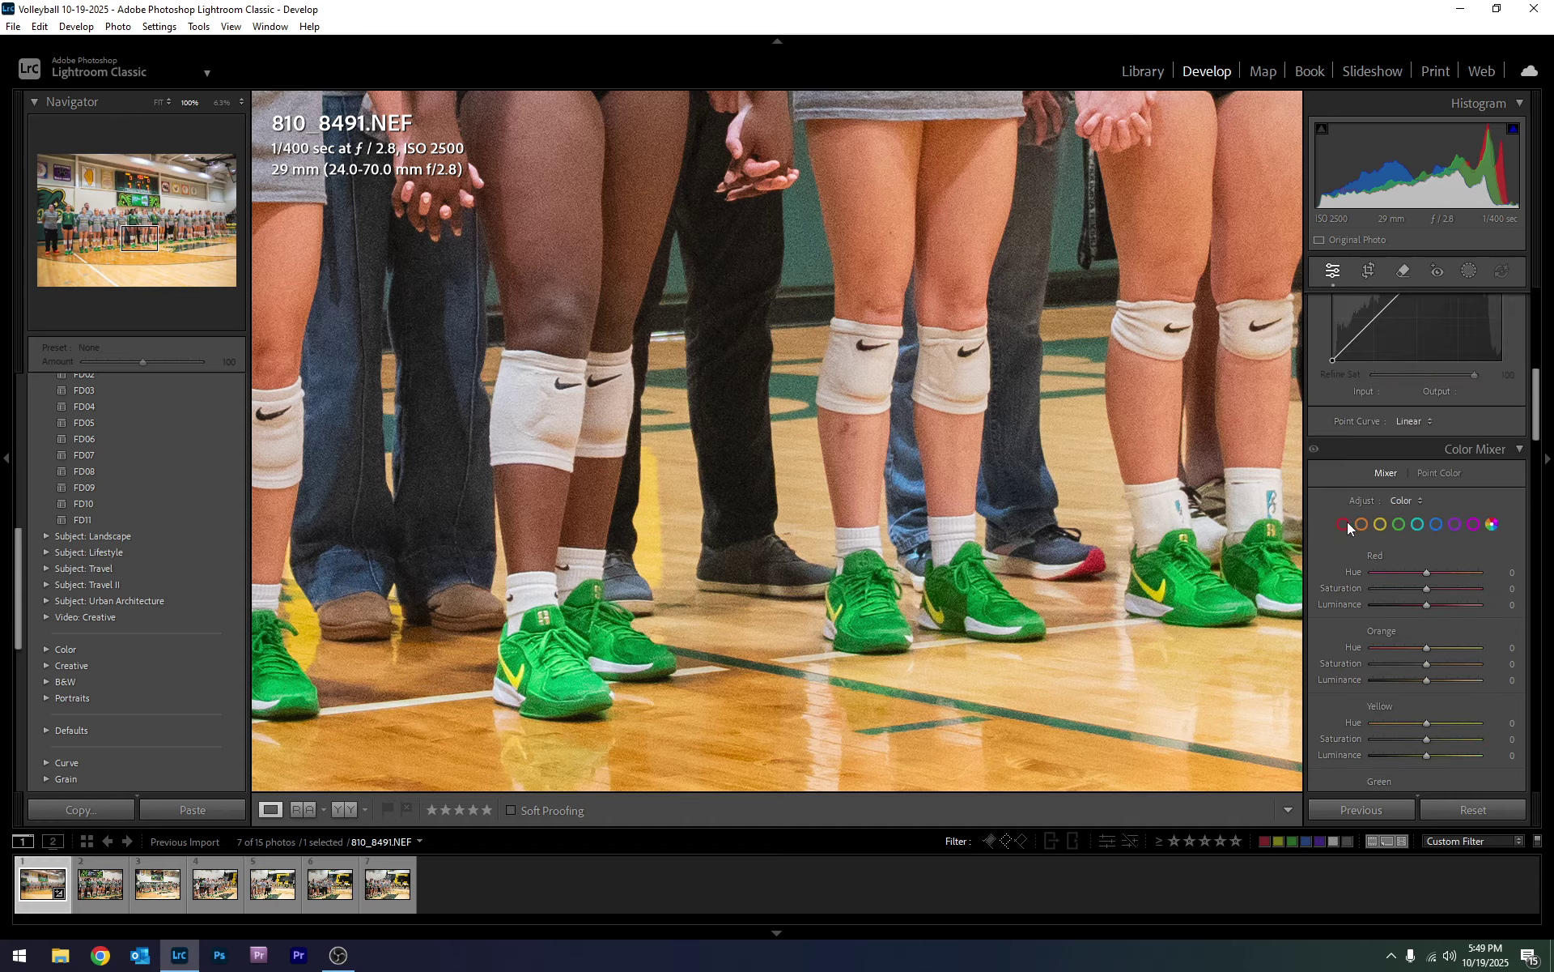
pyautogui.scroll(-8, 1387, 518)
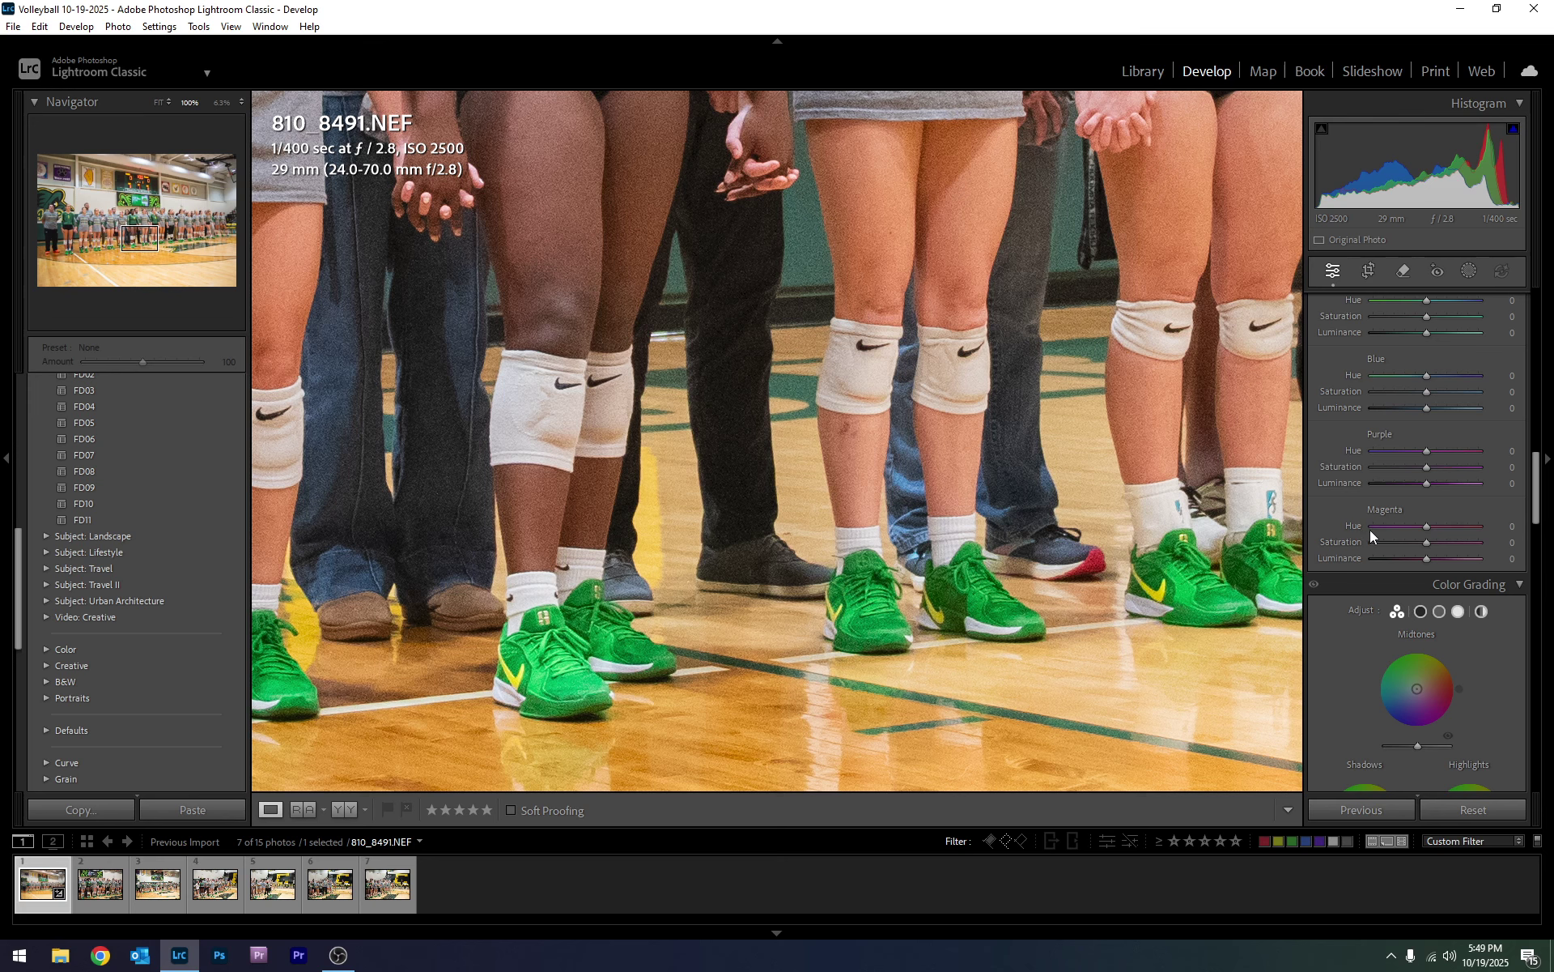
pyautogui.scroll(-3, 1369, 530)
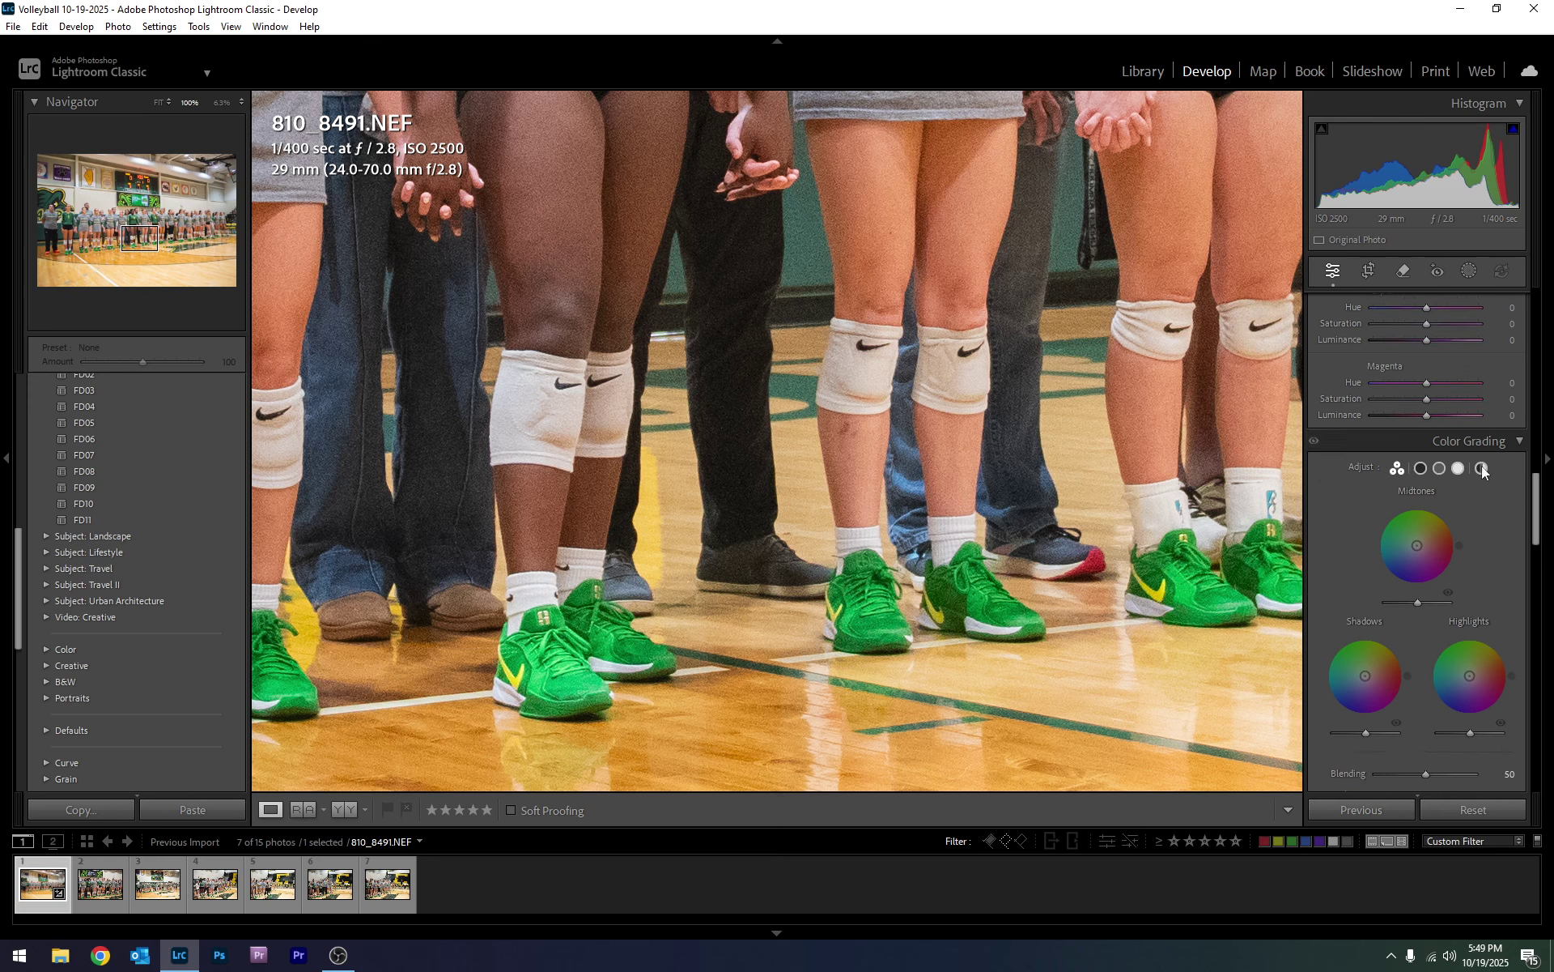
pyautogui.scroll(-3, 1441, 486)
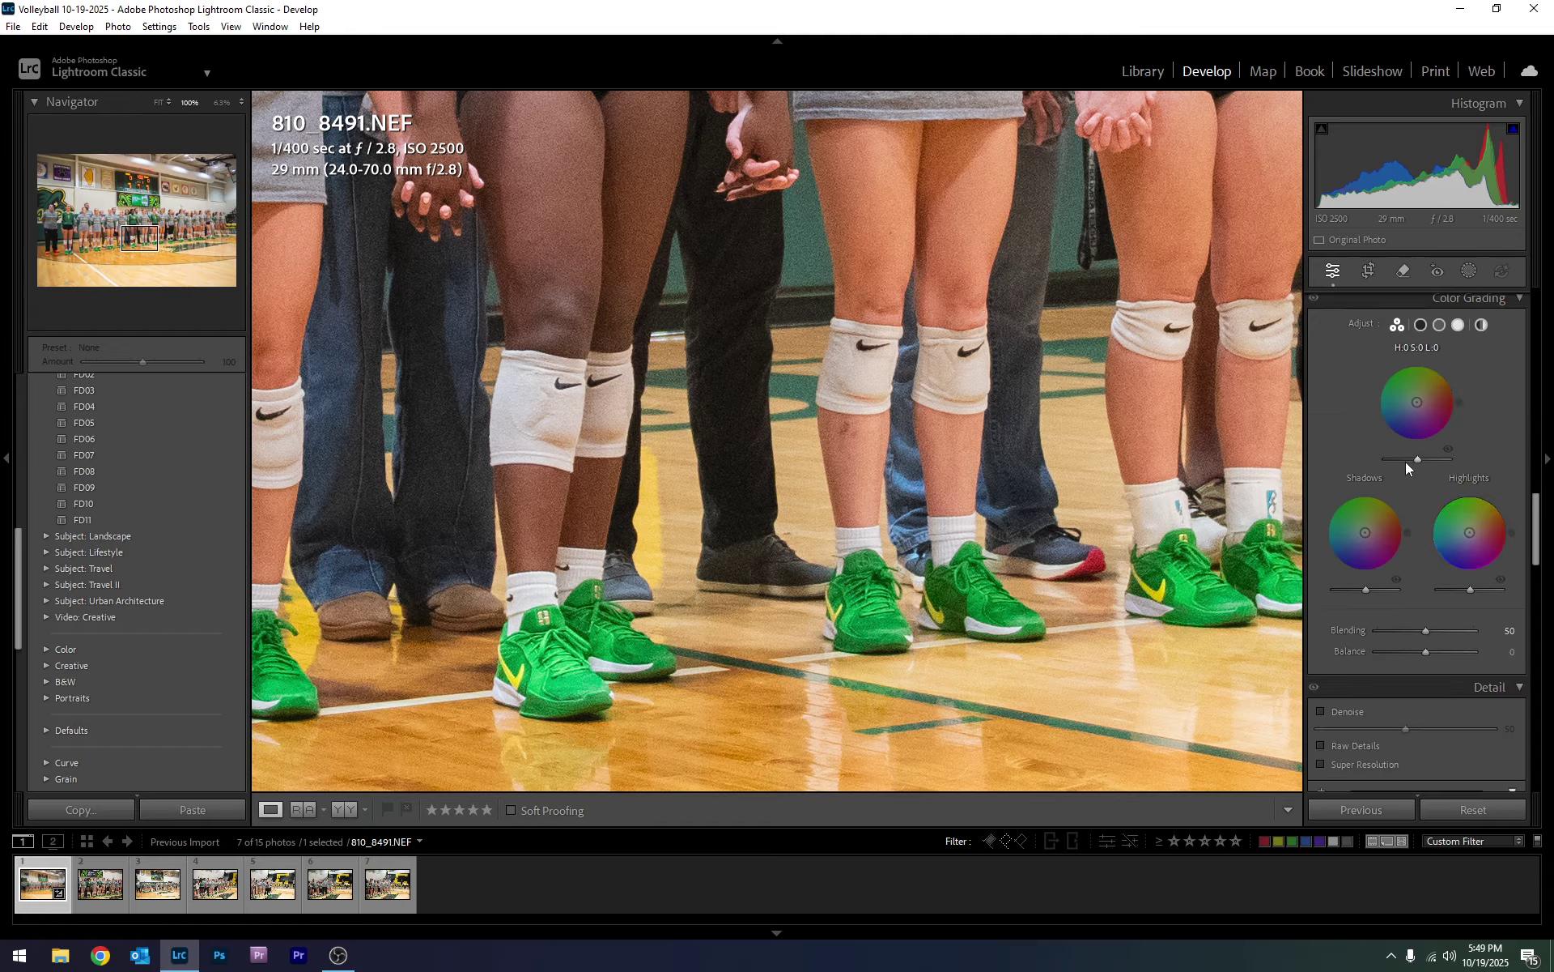
pyautogui.scroll(-6, 1409, 466)
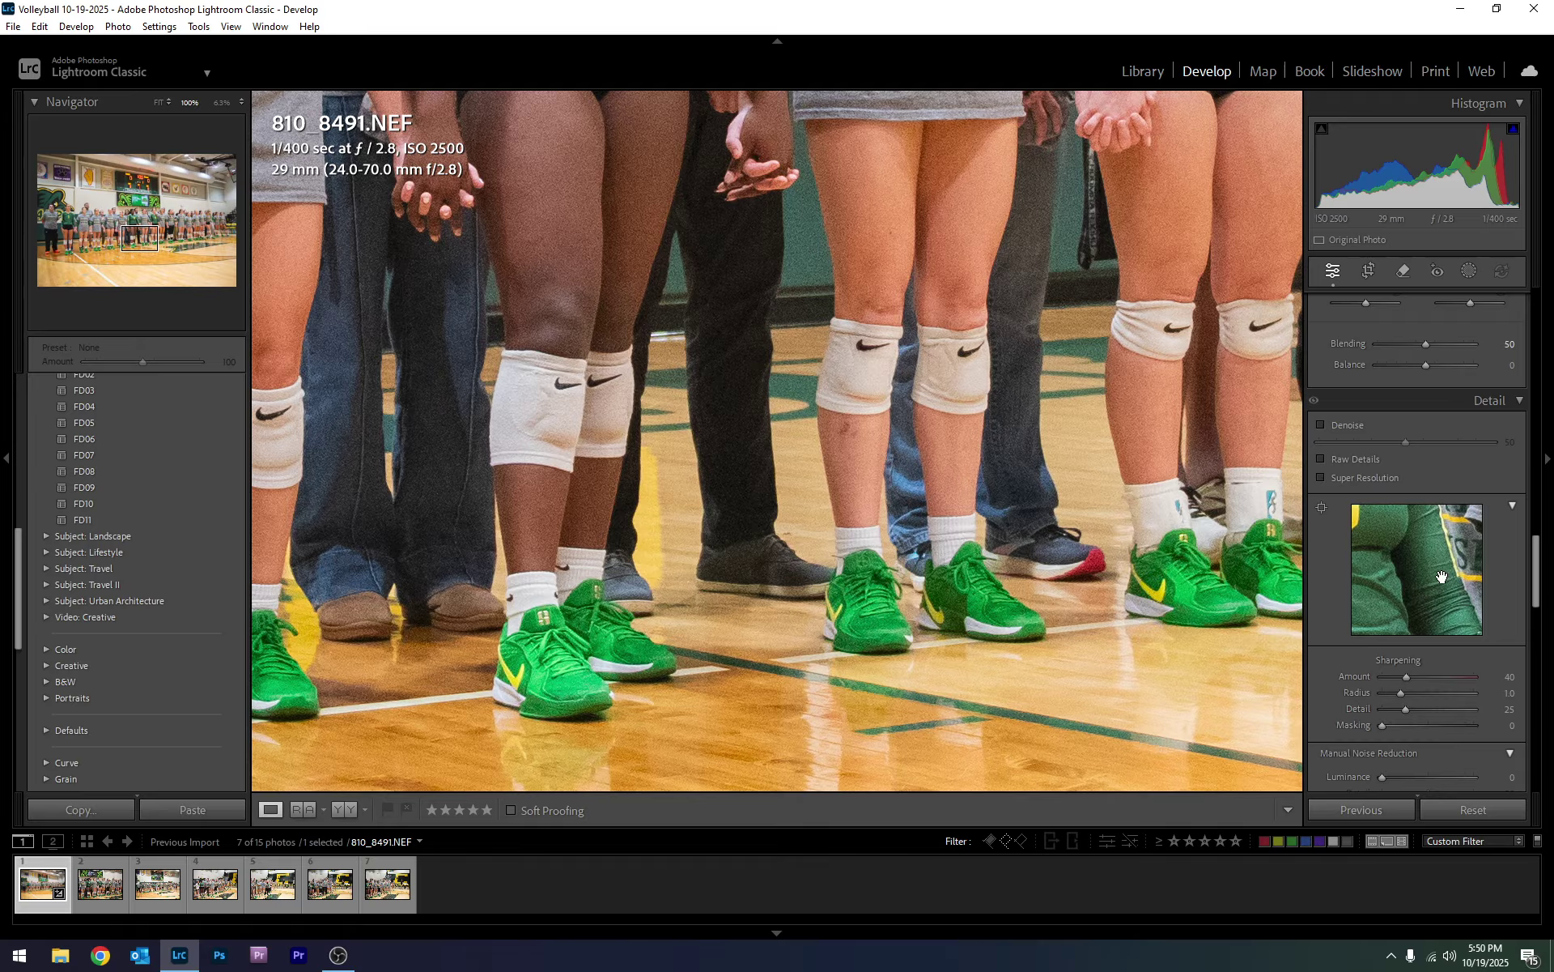
# - Show the clasped hands in the Detail preview and set the sharpening Amount to 25
pyautogui.moveTo(1442, 576)
pyautogui.mouseDown()
pyautogui.moveTo(1399, 586)
pyautogui.moveTo(1421, 566)
pyautogui.mouseUp()
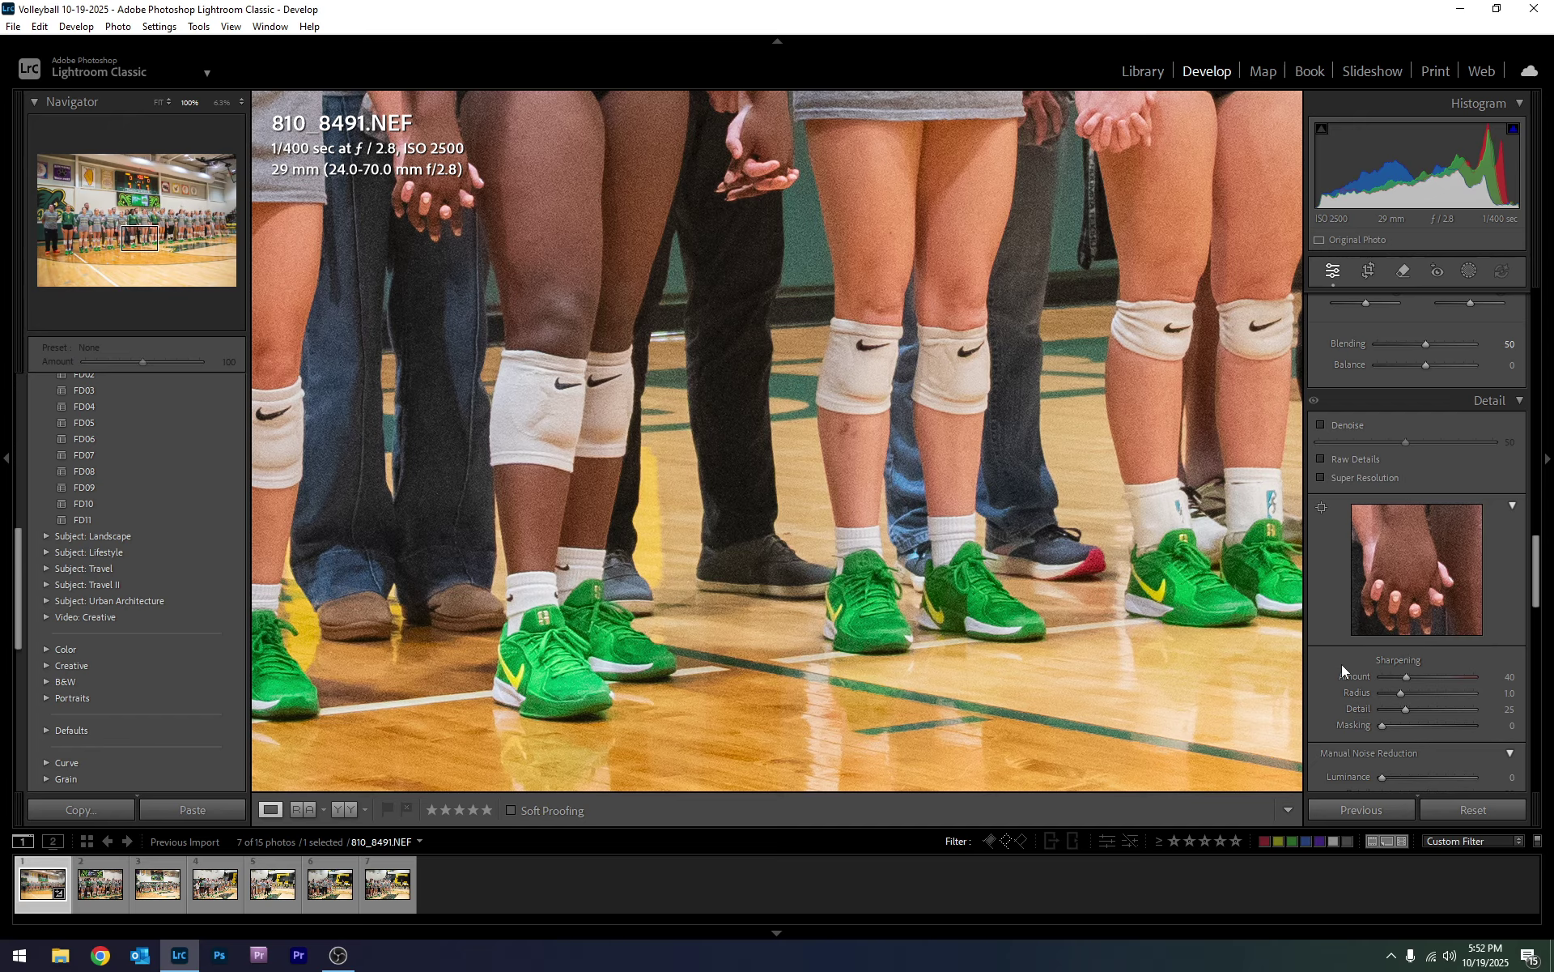
pyautogui.moveTo(1434, 670)
pyautogui.mouseDown()
pyautogui.moveTo(1373, 682)
pyautogui.moveTo(1410, 677)
pyautogui.mouseUp()
pyautogui.moveTo(1398, 675); pyautogui.dragTo(1399, 674)
# - Try a higher Luminance value in the manual noise reduction and reset it to its default
pyautogui.scroll(-3, 1338, 664)
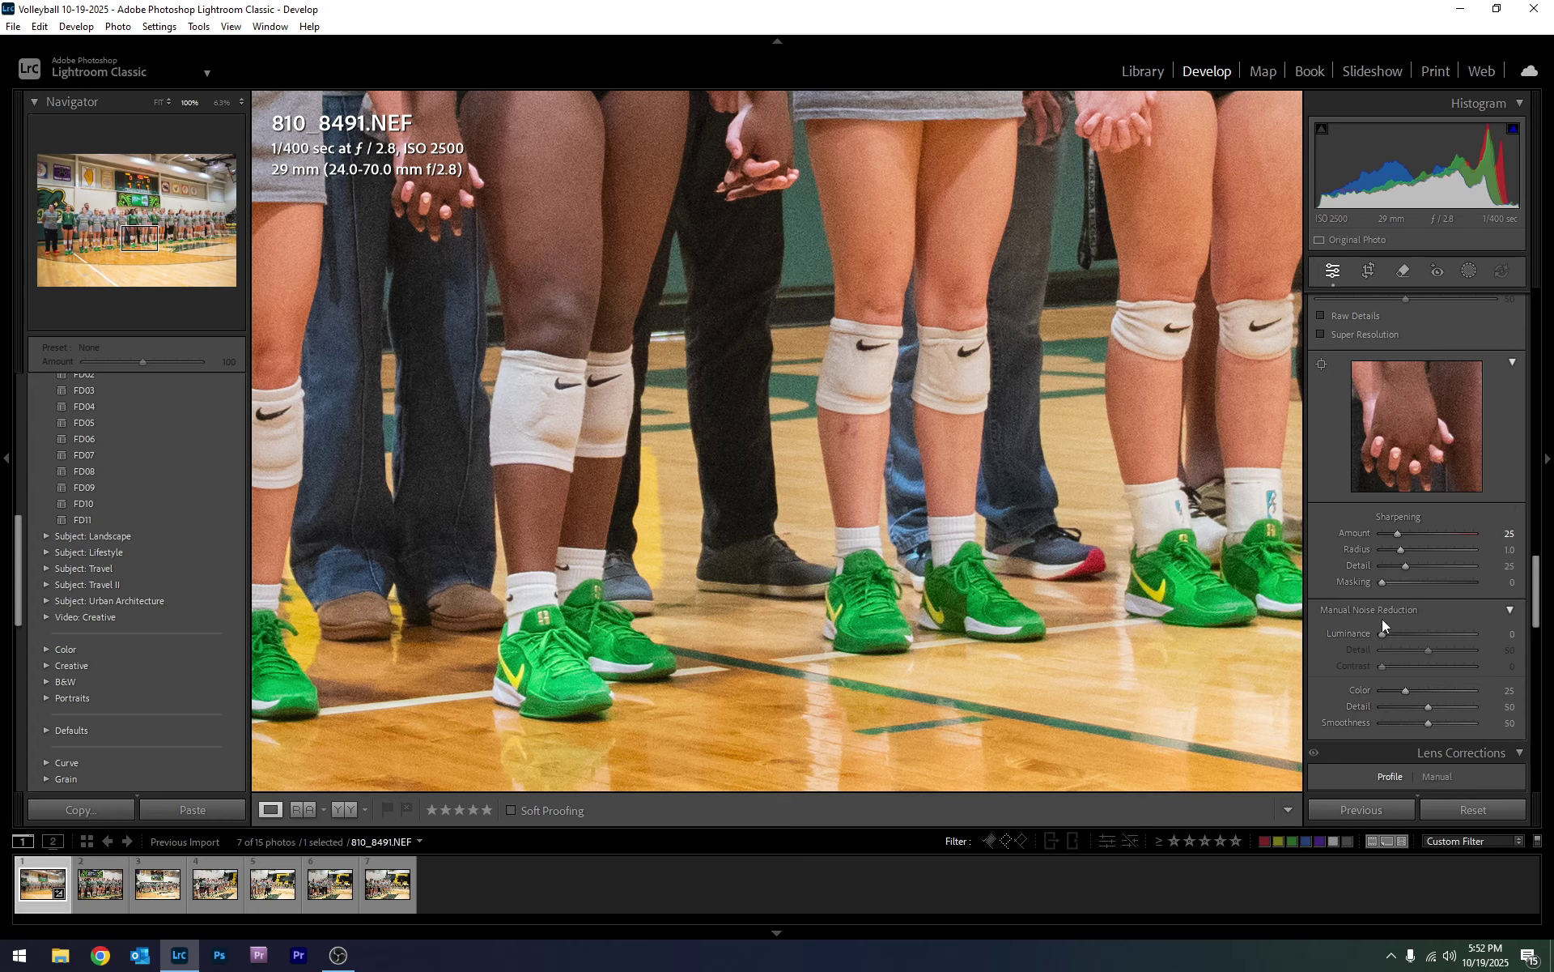
pyautogui.moveTo(1382, 635); pyautogui.dragTo(1410, 635)
pyautogui.doubleClick(1401, 635)
# - Enable the lens profile corrections and check their effect on the whole photo
pyautogui.scroll(-3, 1414, 589)
pyautogui.scroll(-3, 1374, 545)
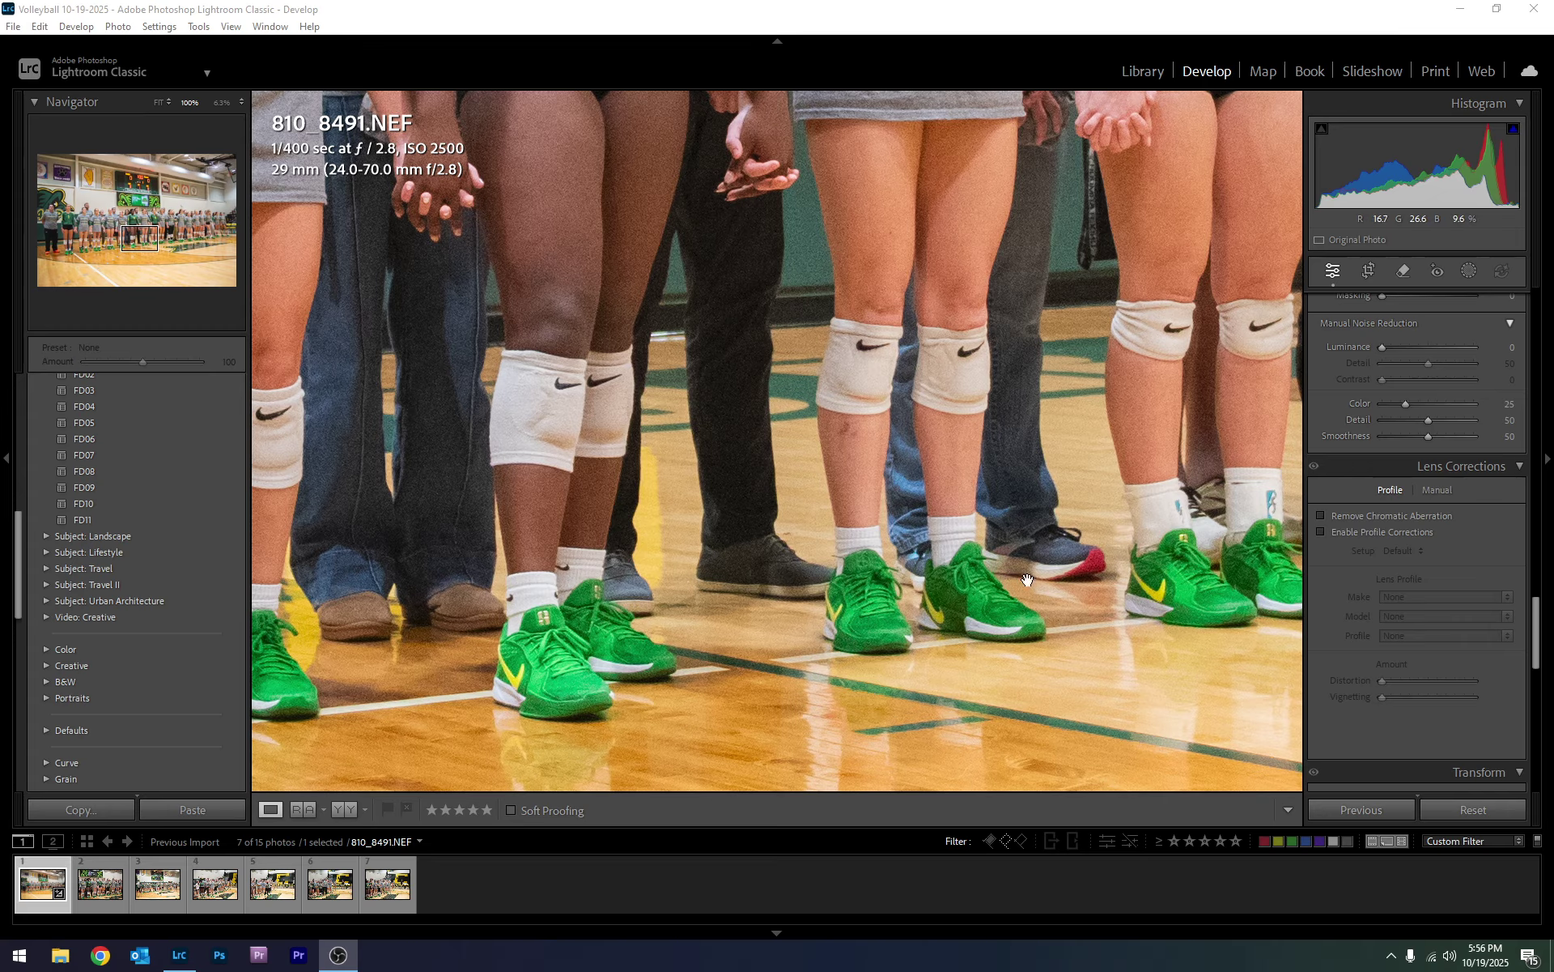
pyautogui.click(1356, 533)
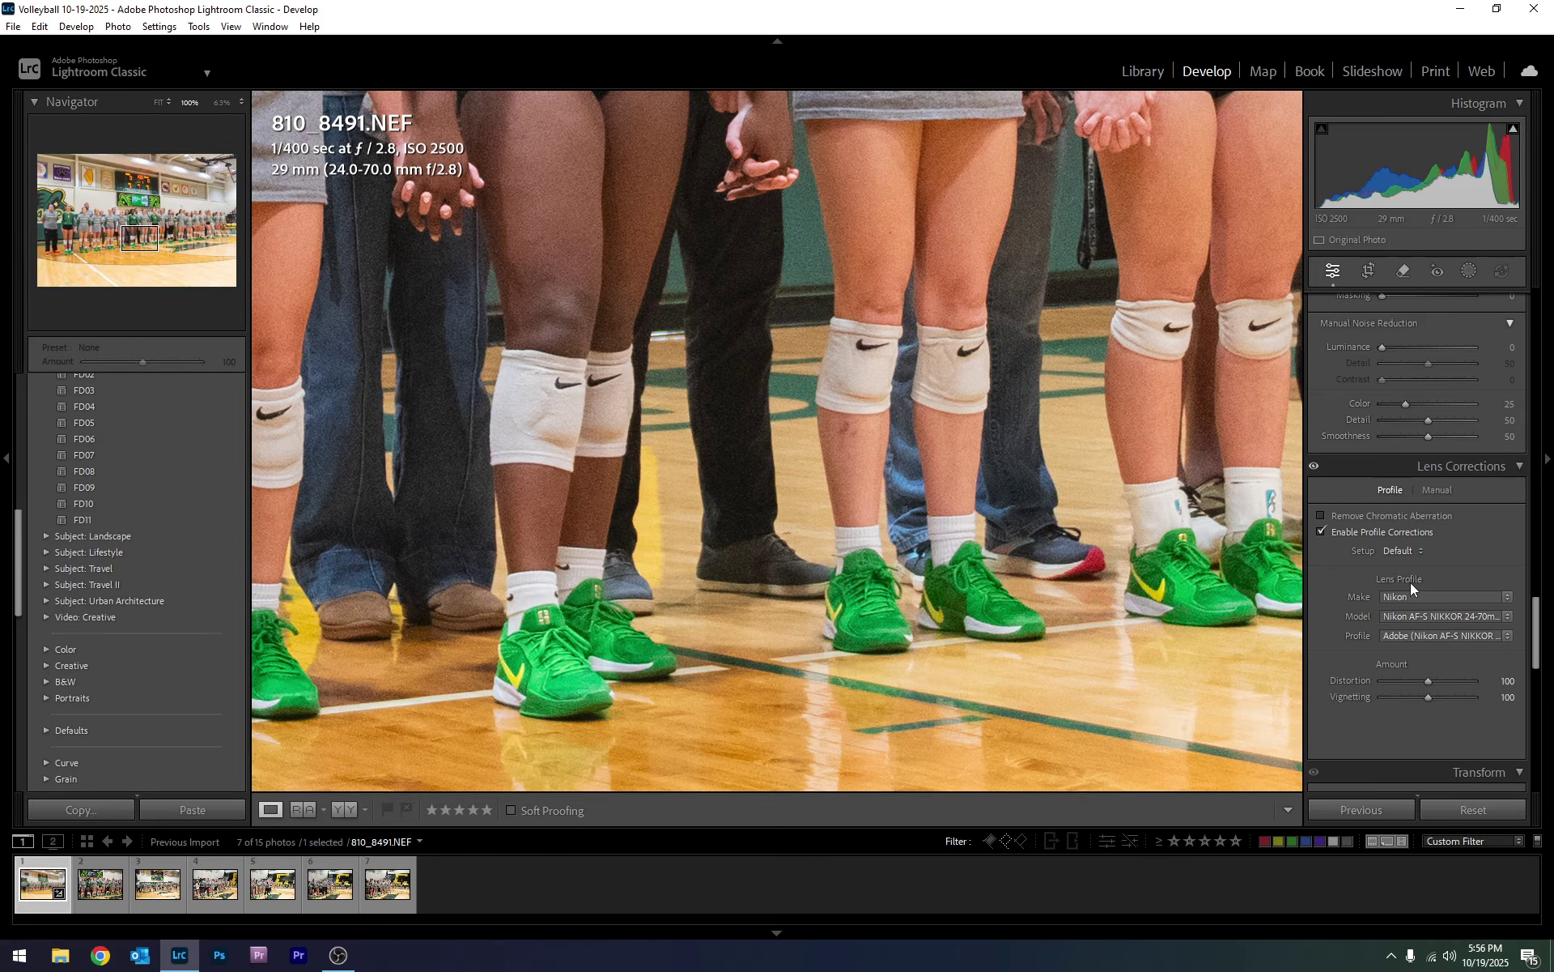
pyautogui.click(1012, 557)
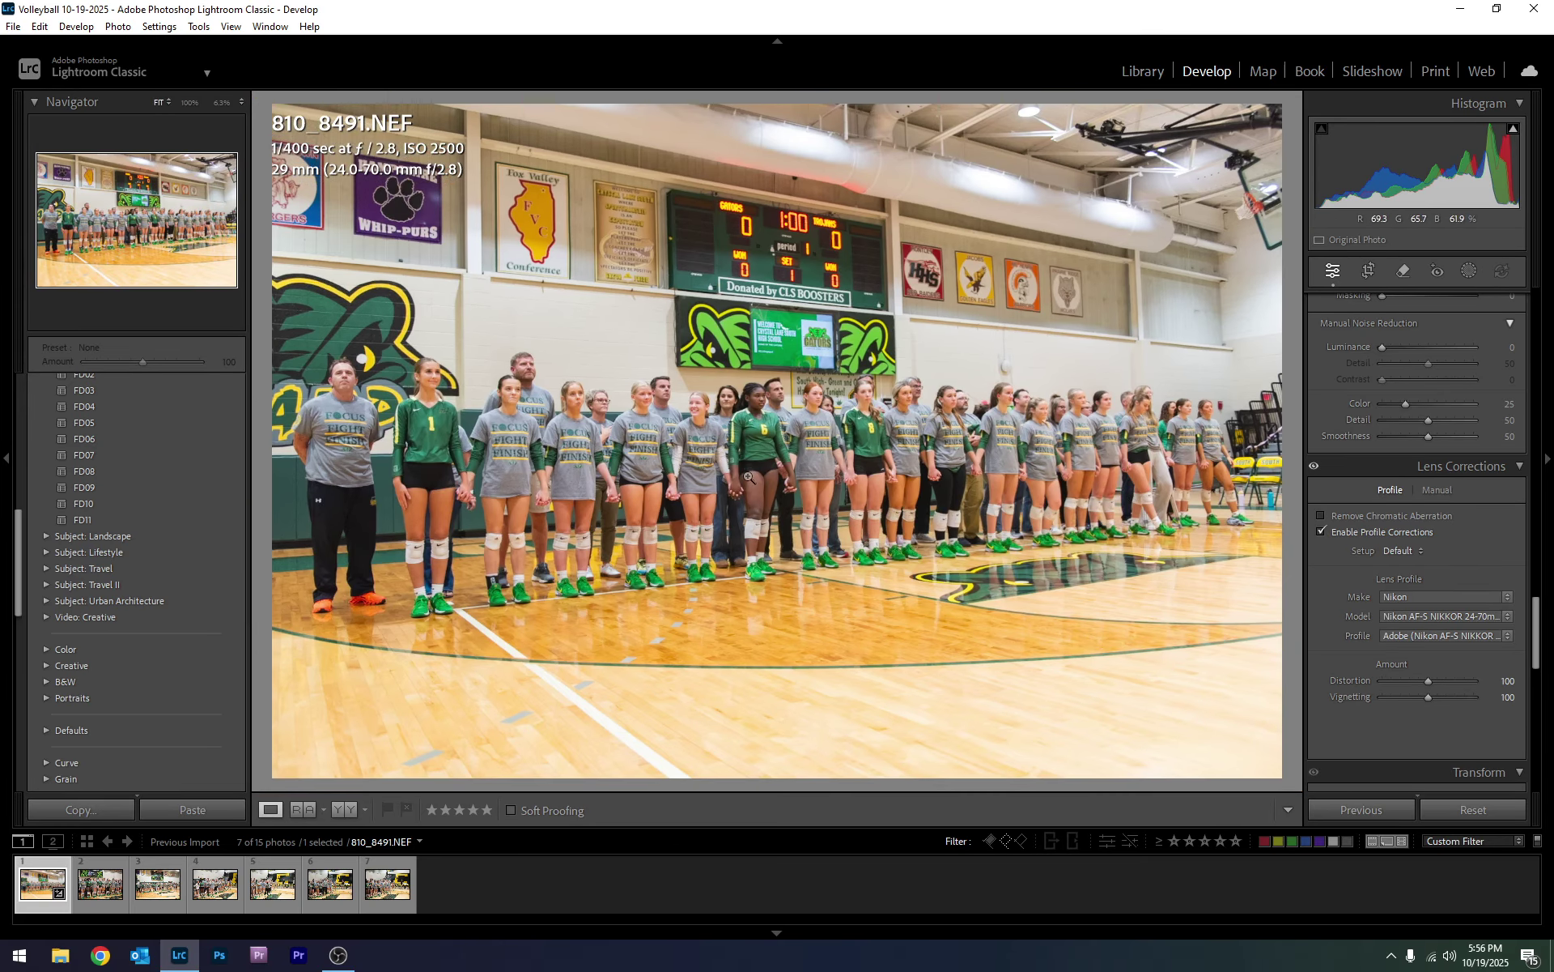
pyautogui.click(1353, 531)
# - Look through the Transform, Lens Blur, Effects and Calibration settings, and return to the Basic adjustments
pyautogui.scroll(-3, 1407, 520)
pyautogui.scroll(-3, 1415, 491)
pyautogui.scroll(-3, 1420, 507)
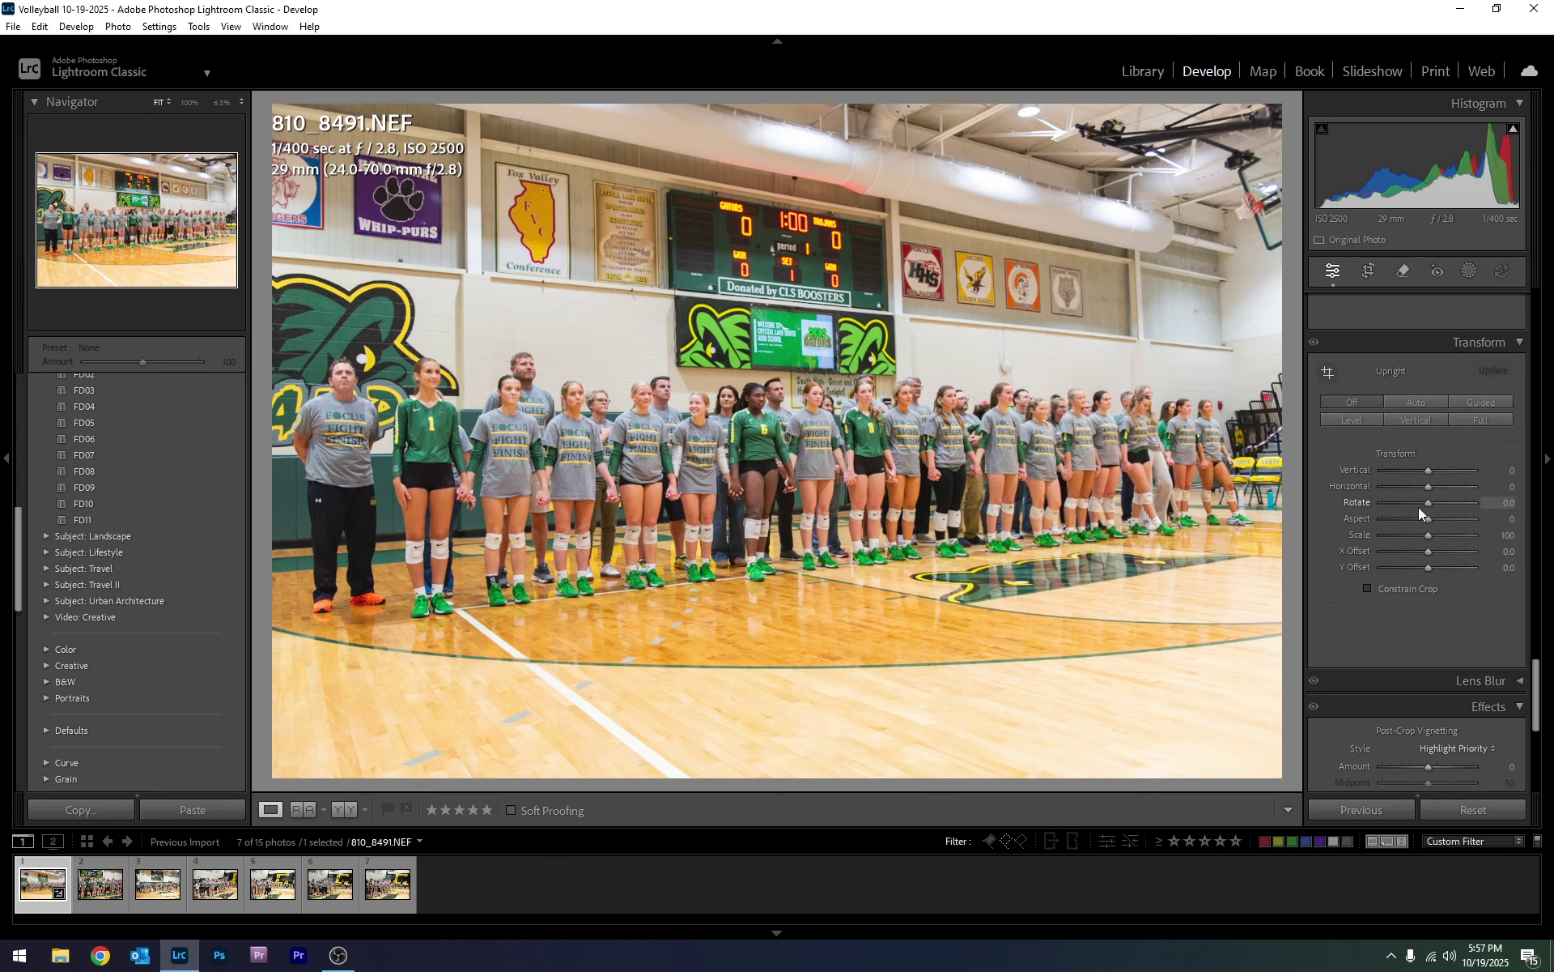
pyautogui.scroll(-3, 1430, 622)
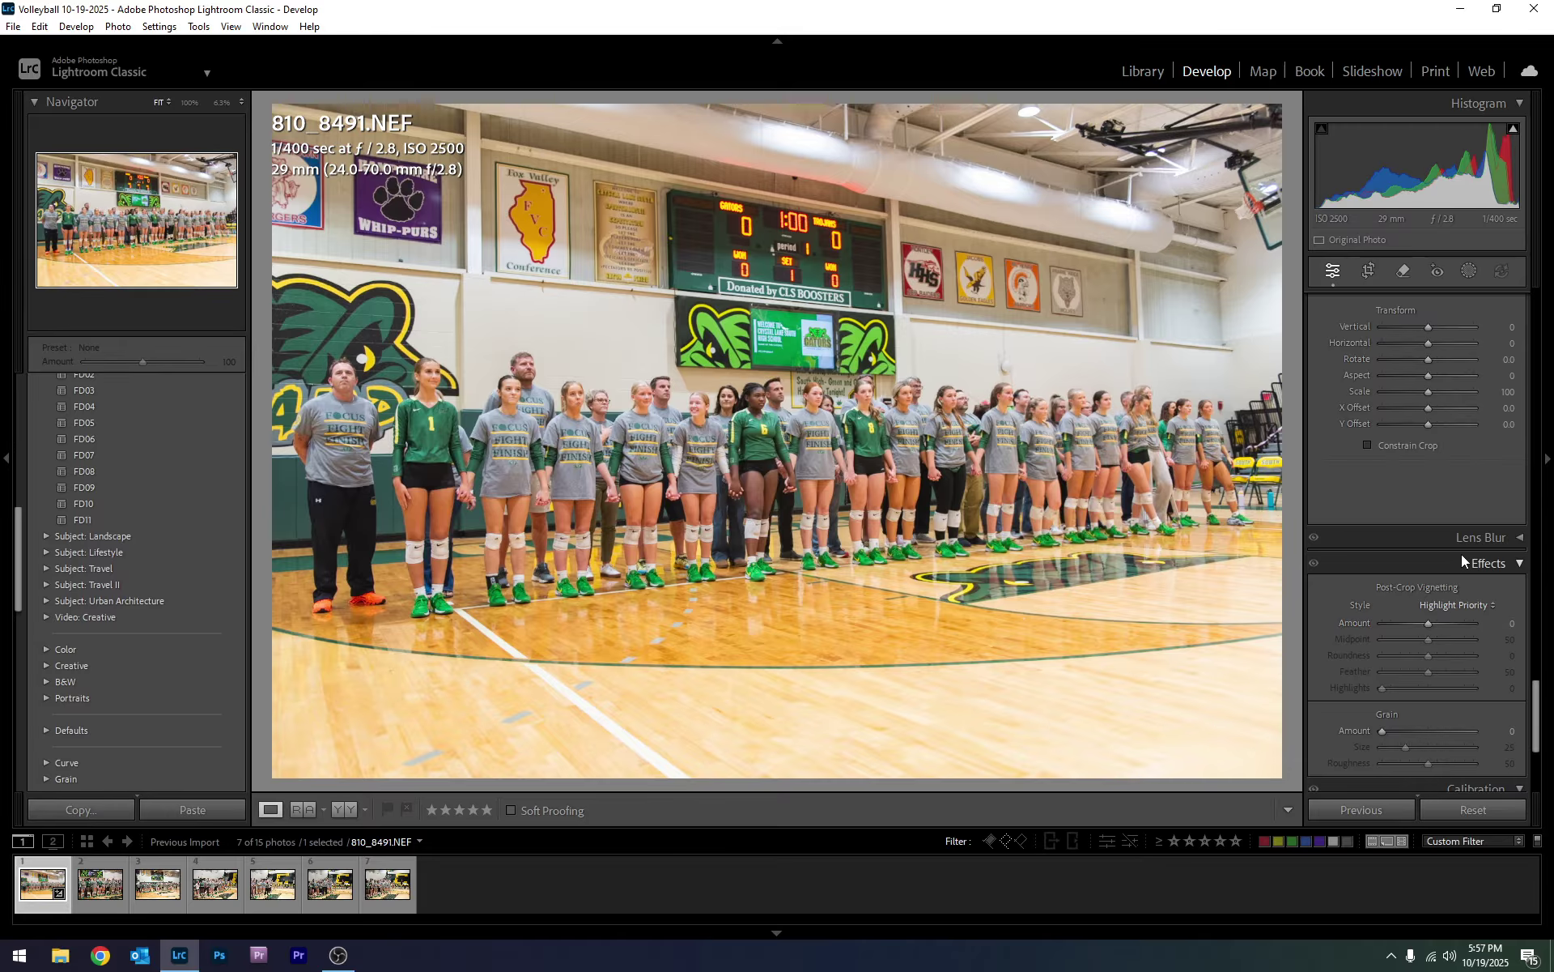
pyautogui.scroll(-5, 1410, 584)
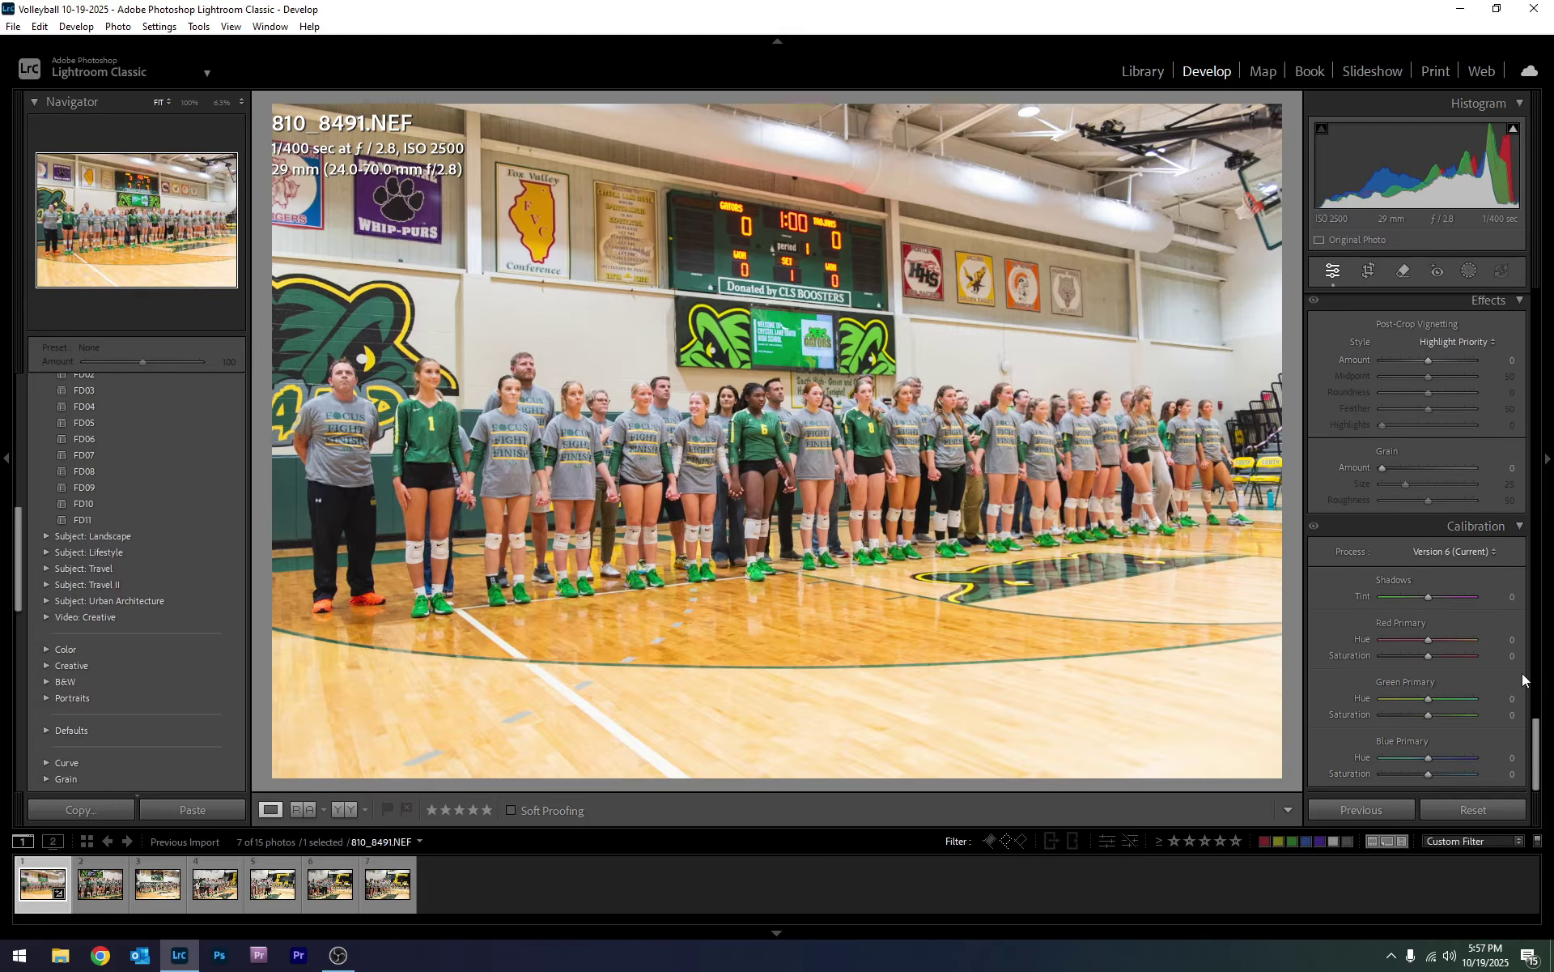
pyautogui.scroll(10, 1464, 574)
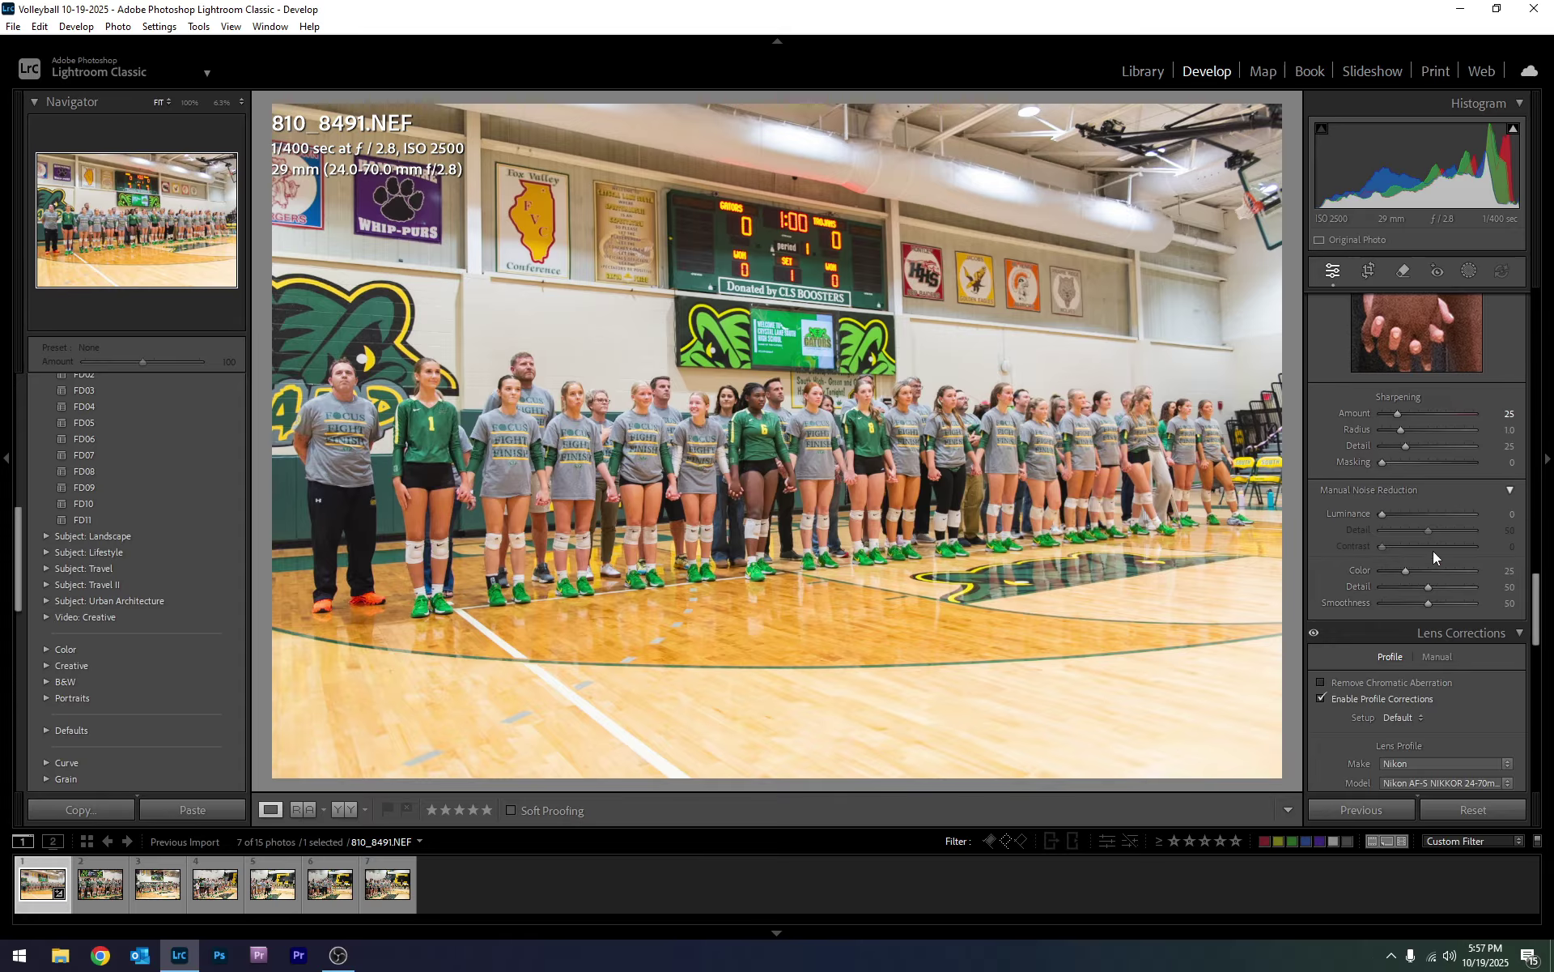
pyautogui.scroll(8, 1368, 532)
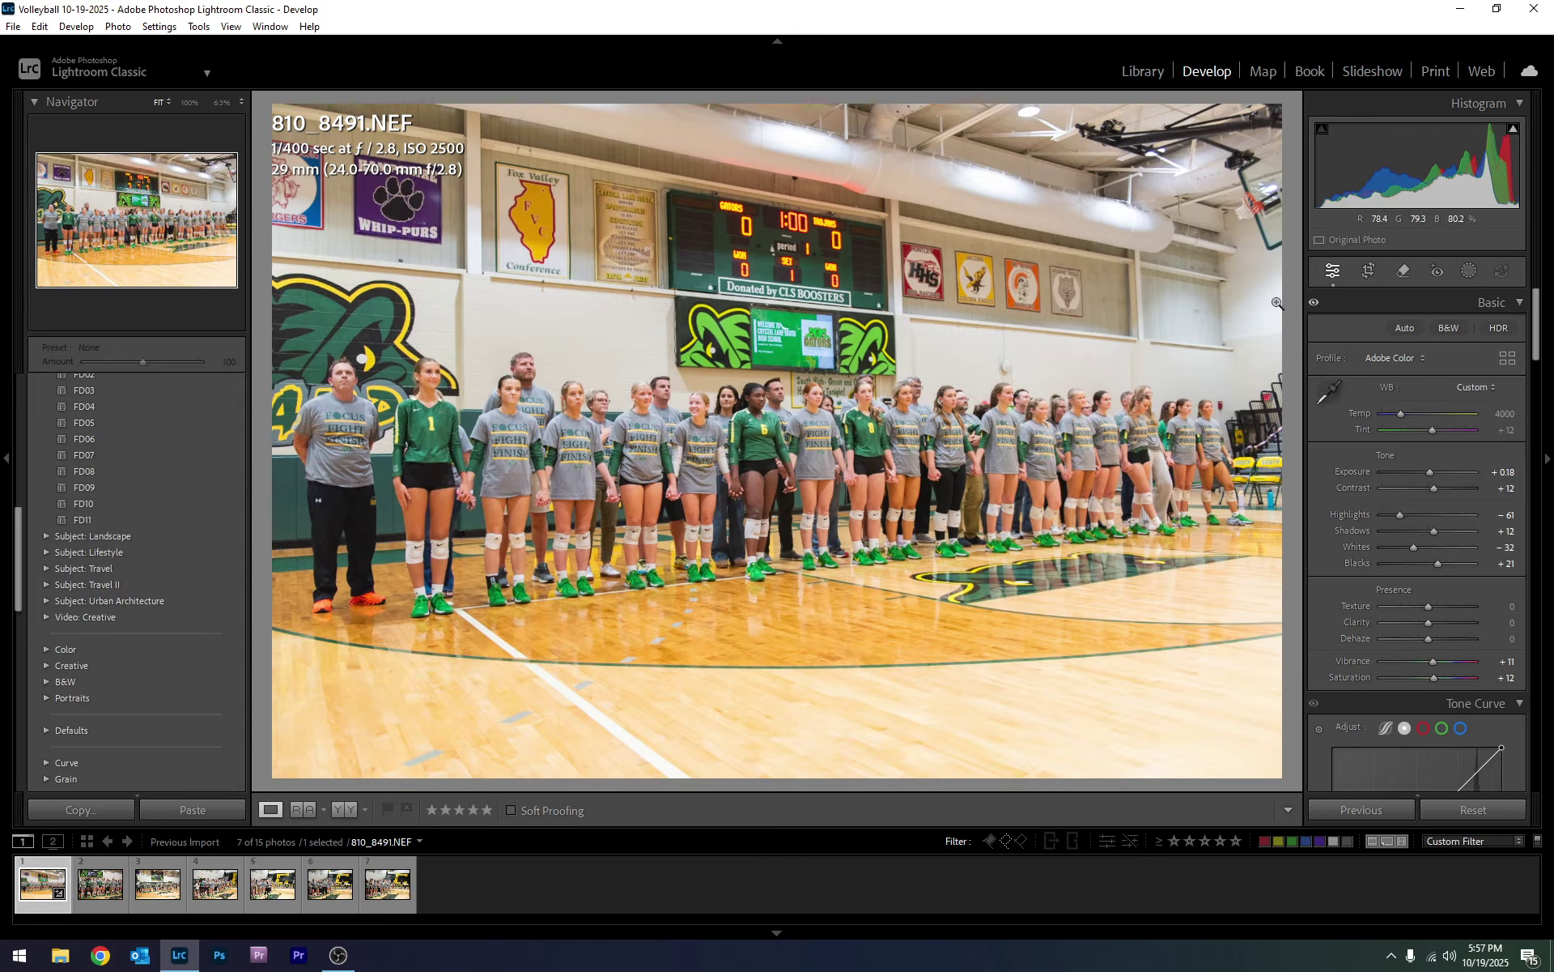
# - Crop 810_8491.NEF tighter around the line of players with a 0.79 straightening angle, and rate it five stars
pyautogui.click(1368, 271)
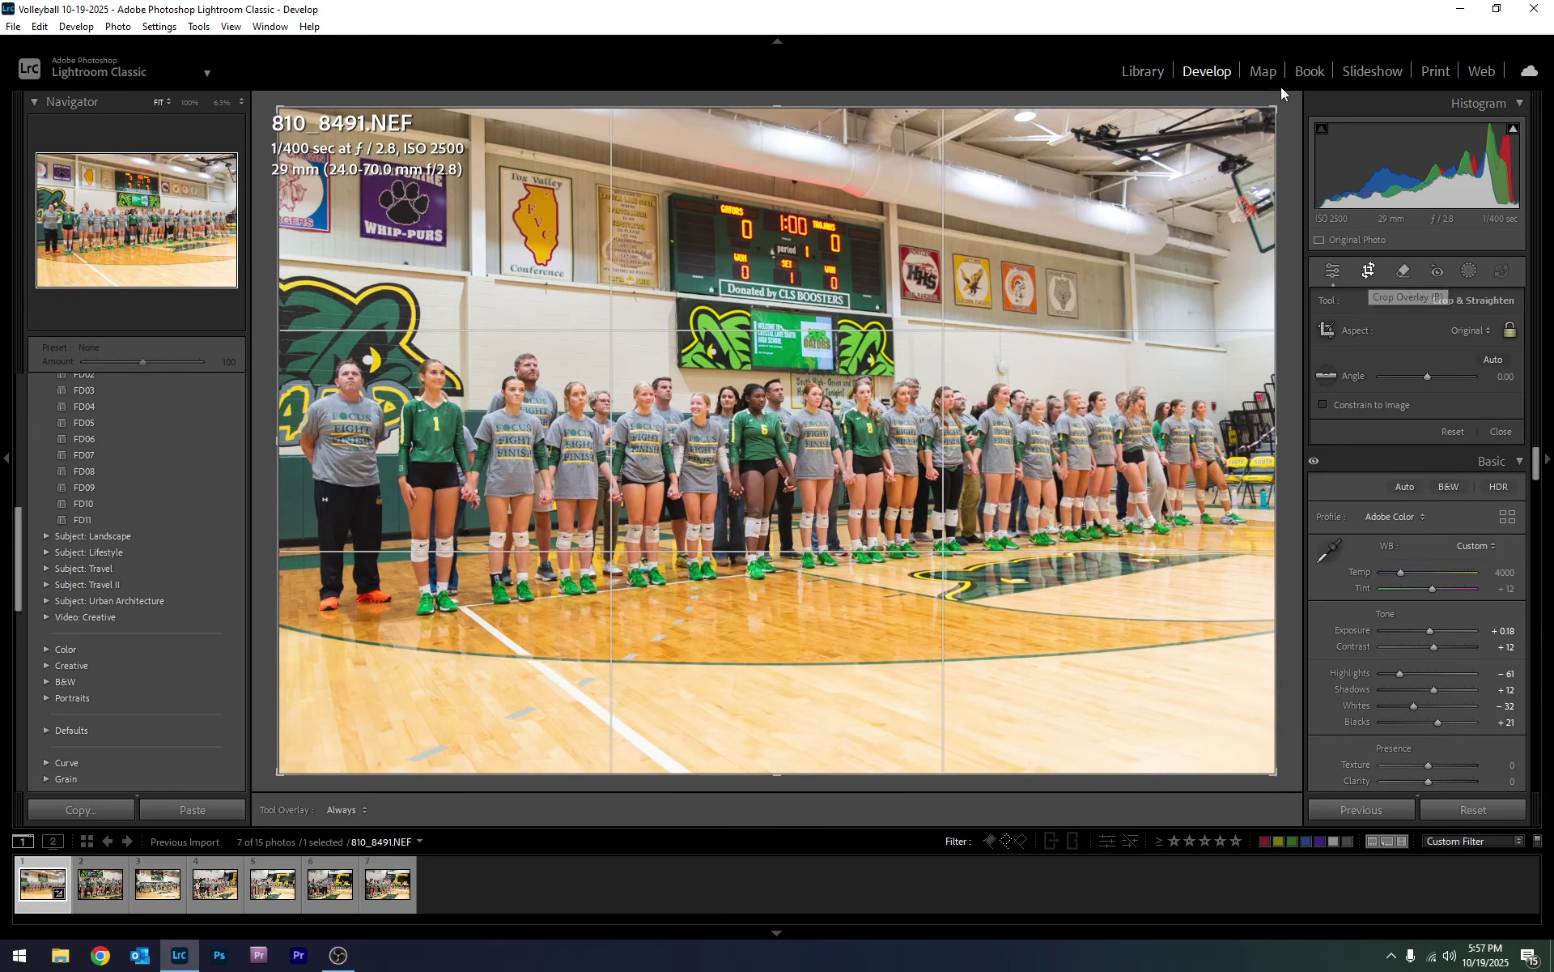
pyautogui.moveTo(1277, 108); pyautogui.dragTo(1135, 194)
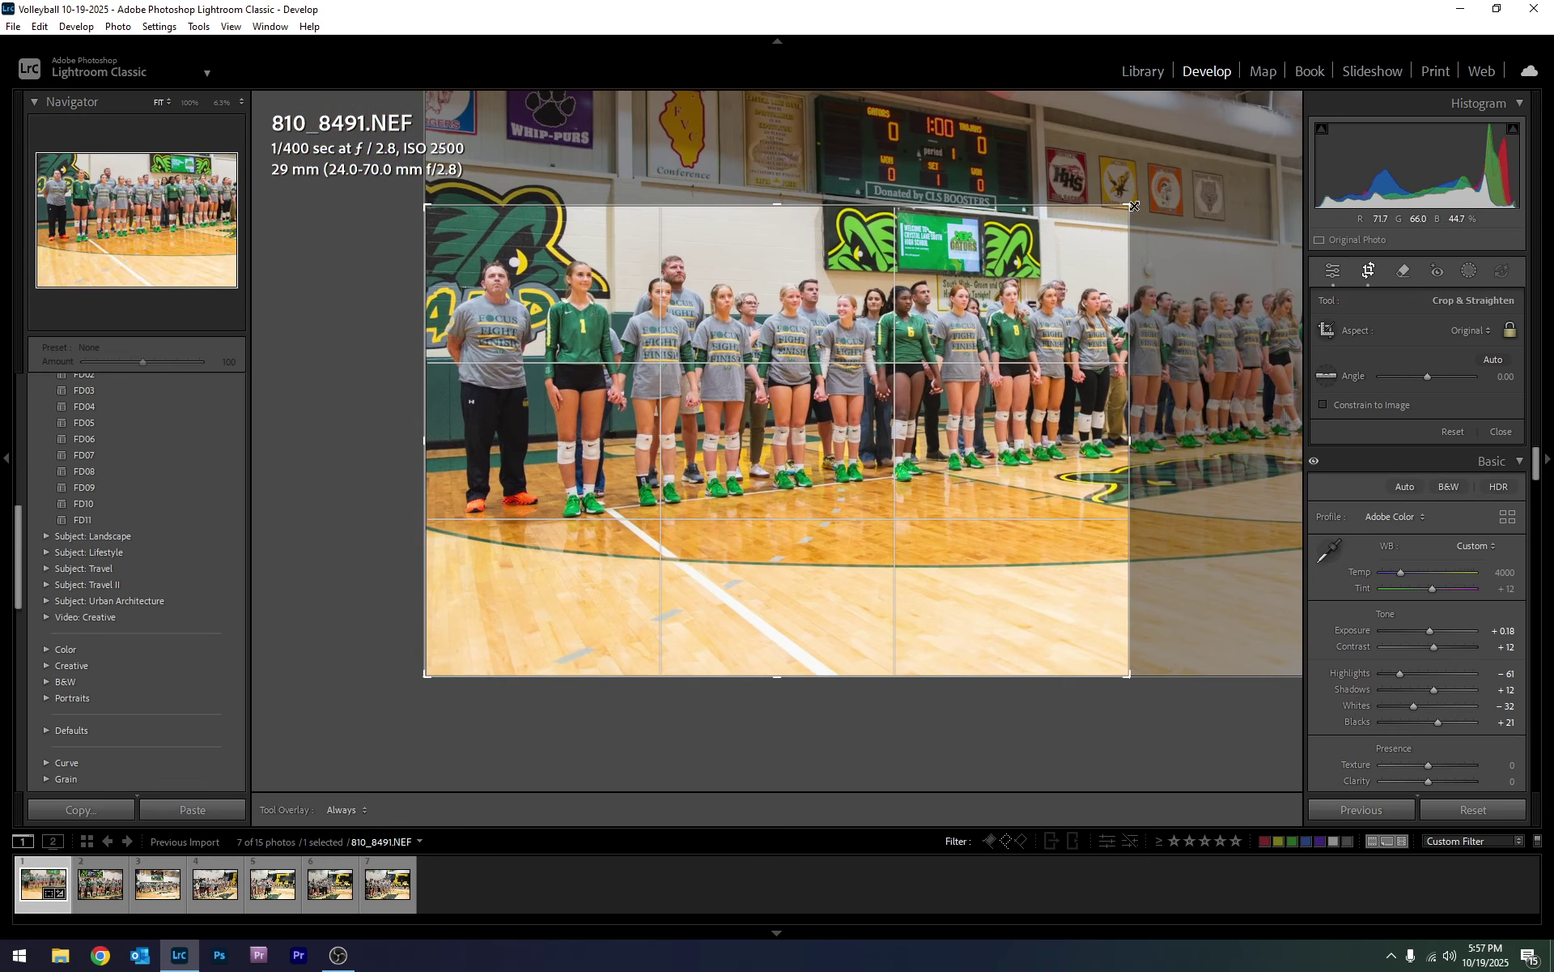
pyautogui.moveTo(949, 386); pyautogui.dragTo(1095, 449)
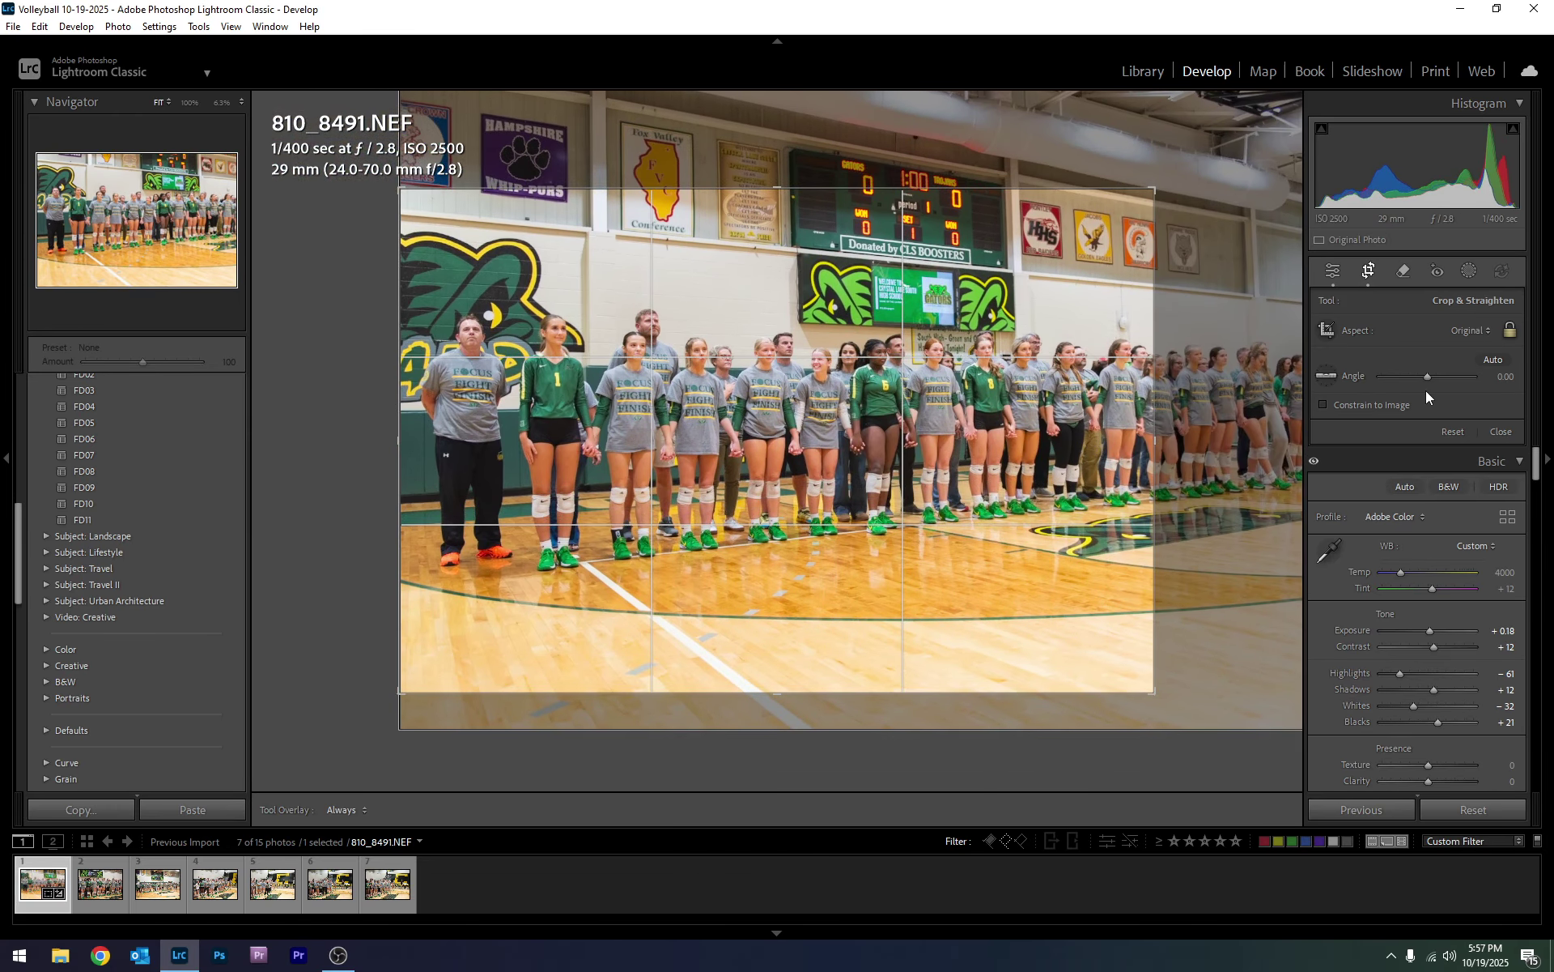
pyautogui.moveTo(1423, 377); pyautogui.dragTo(1429, 379)
pyautogui.moveTo(856, 433); pyautogui.dragTo(1133, 394)
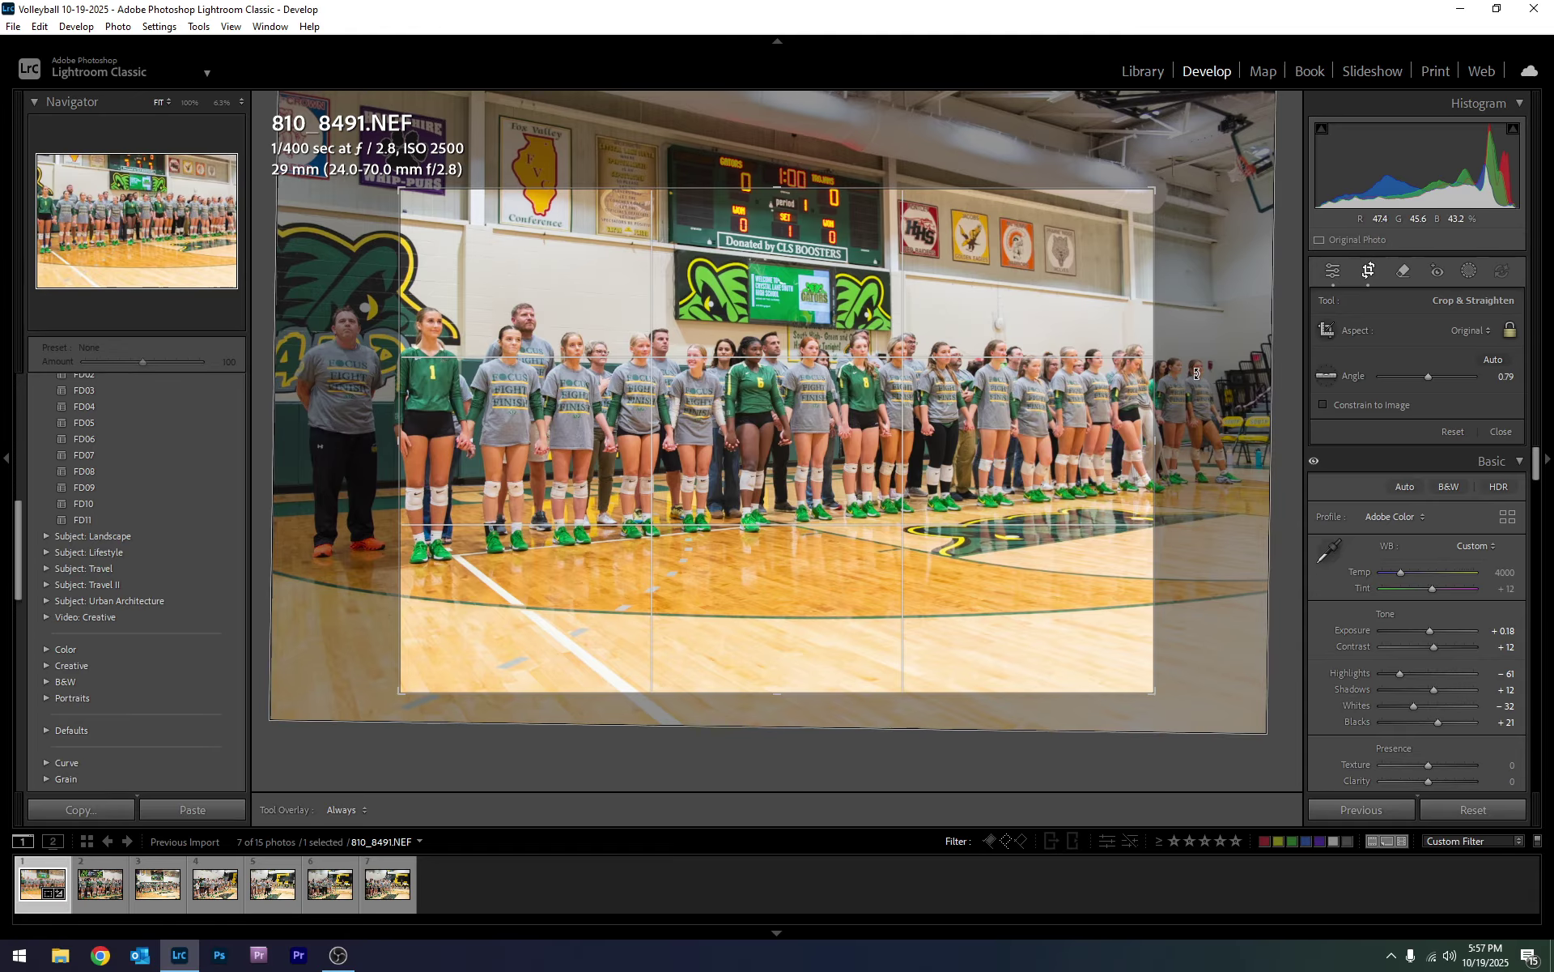
pyautogui.press('Return')
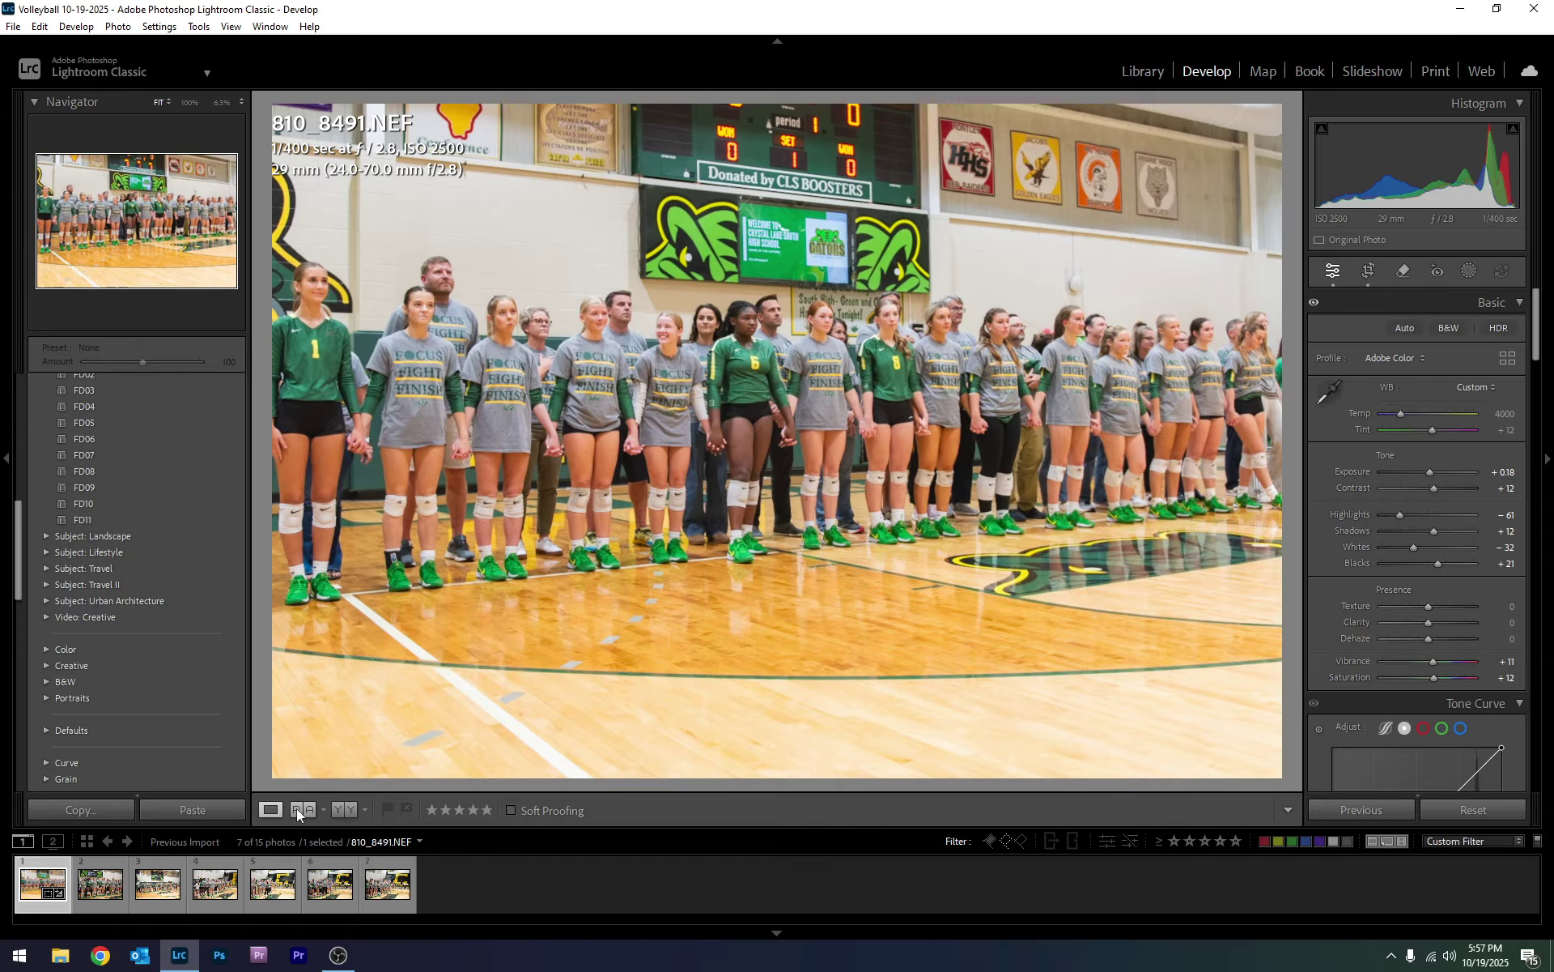
pyautogui.press('5')
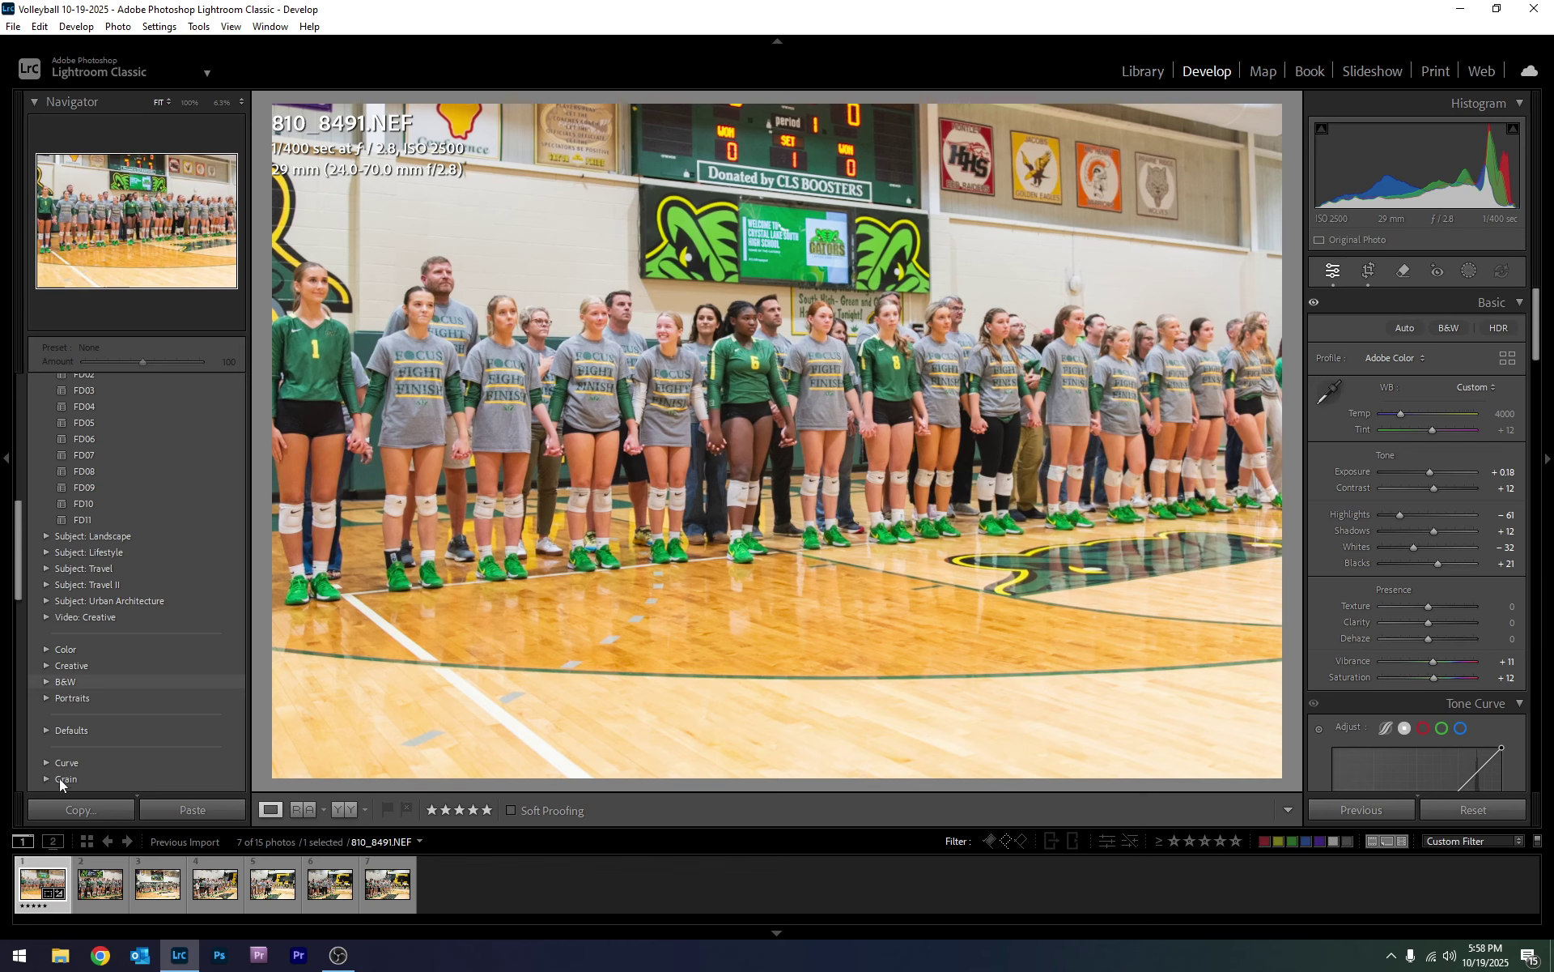
# - Copy all develop settings except Crop from 810_8491.NEF and paste them onto 810_8492.NEF
pyautogui.click(70, 809)
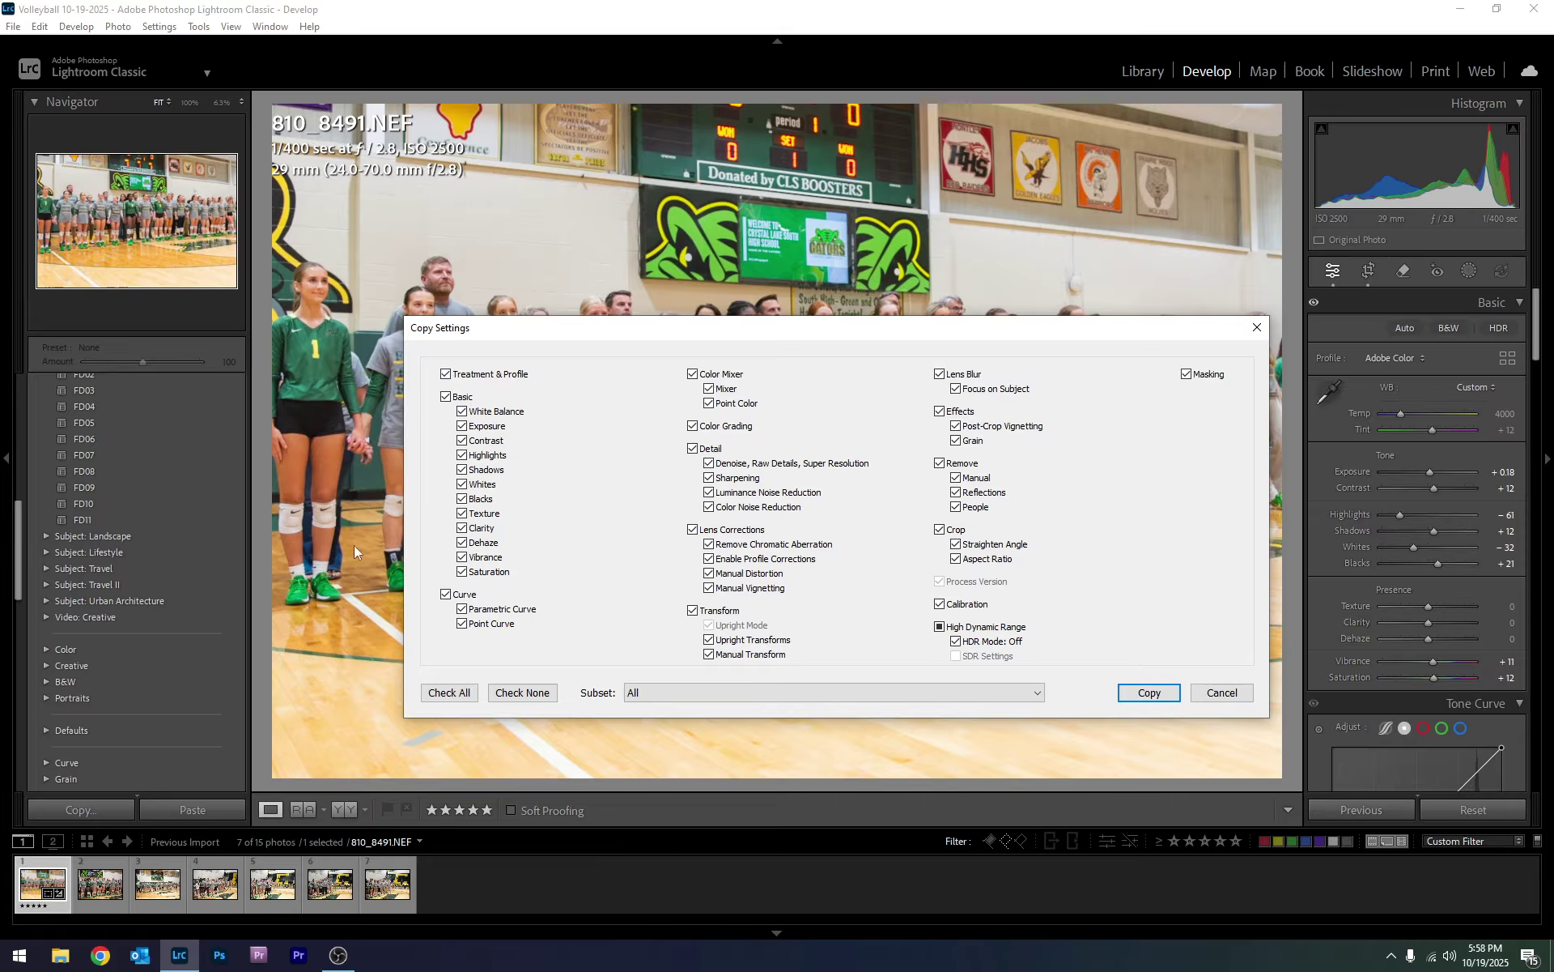
pyautogui.click(449, 692)
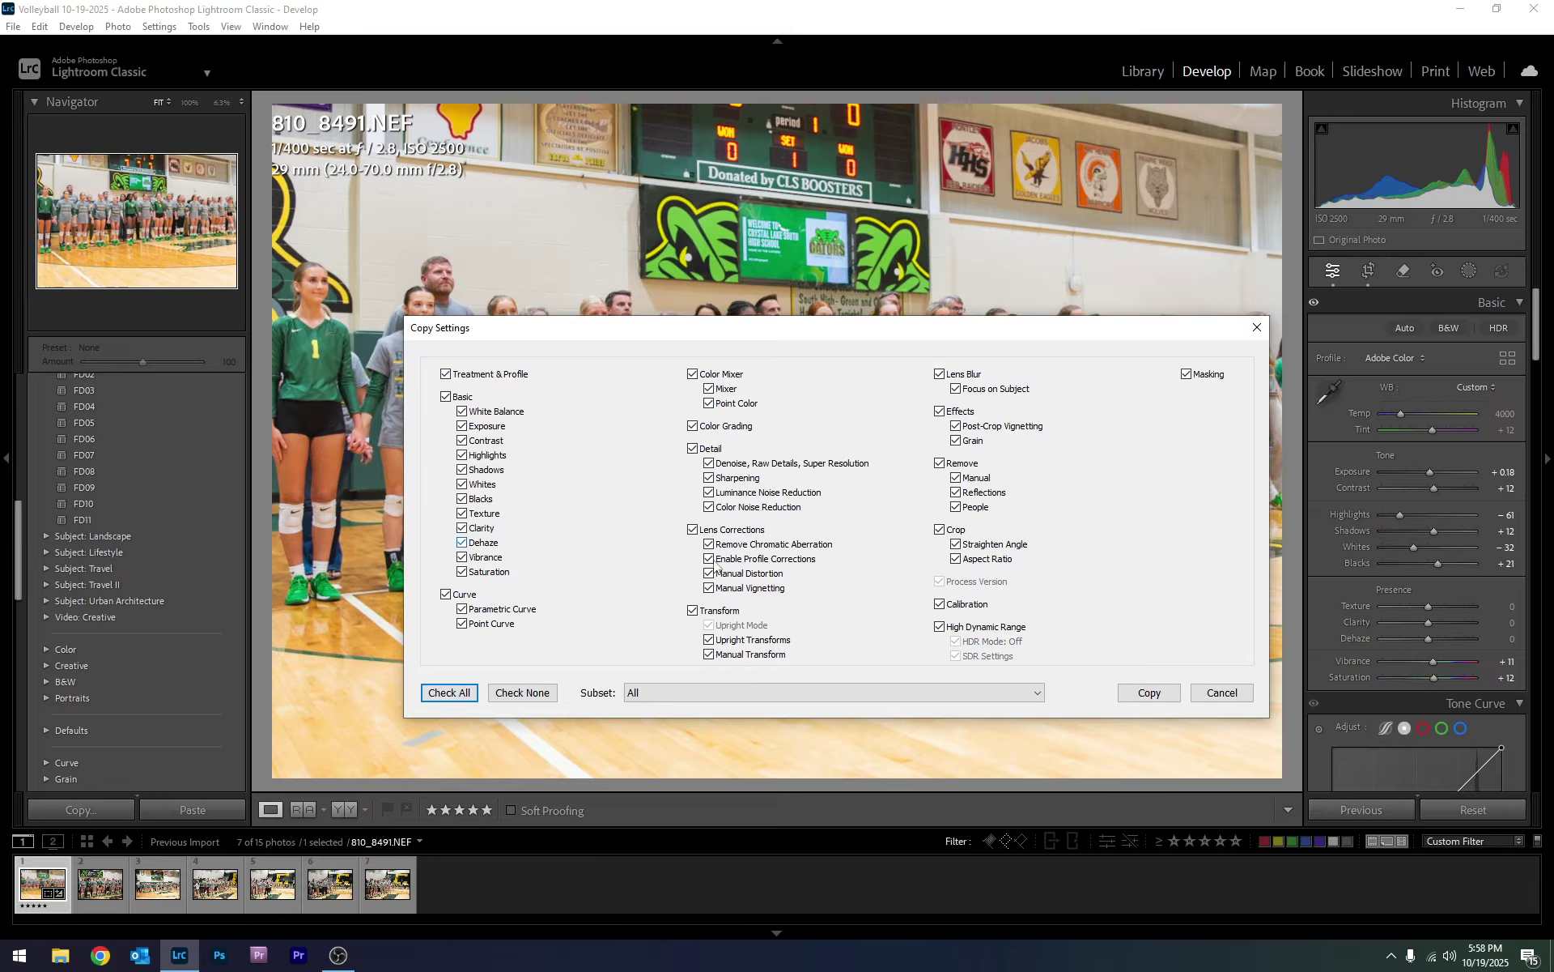
pyautogui.click(951, 530)
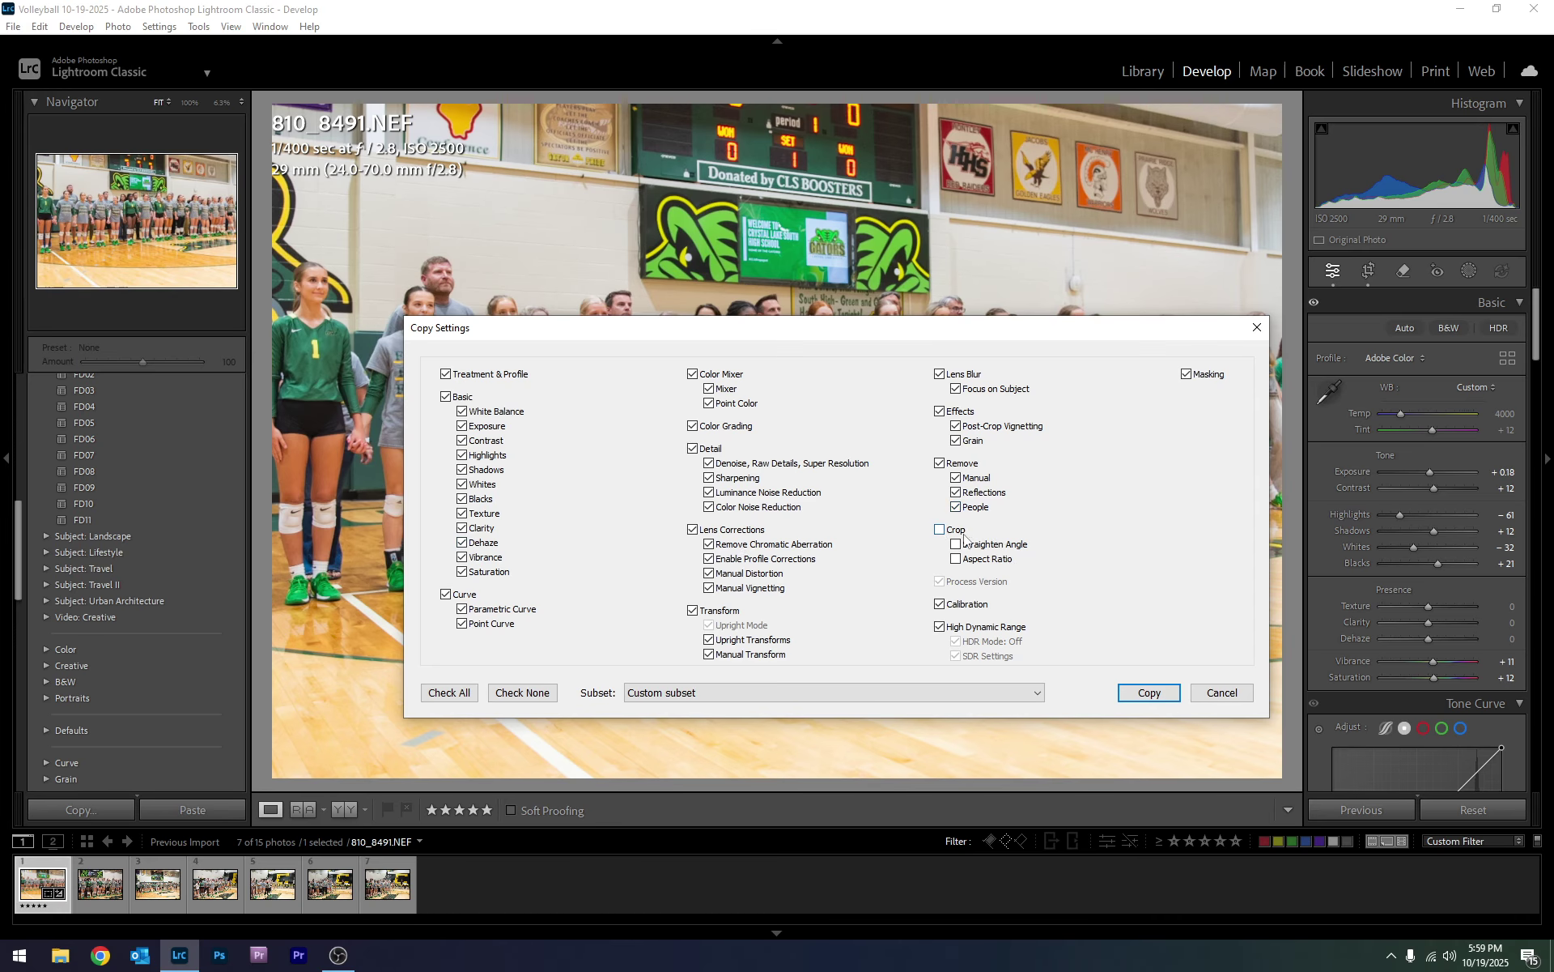
pyautogui.click(1138, 696)
pyautogui.press('Right')
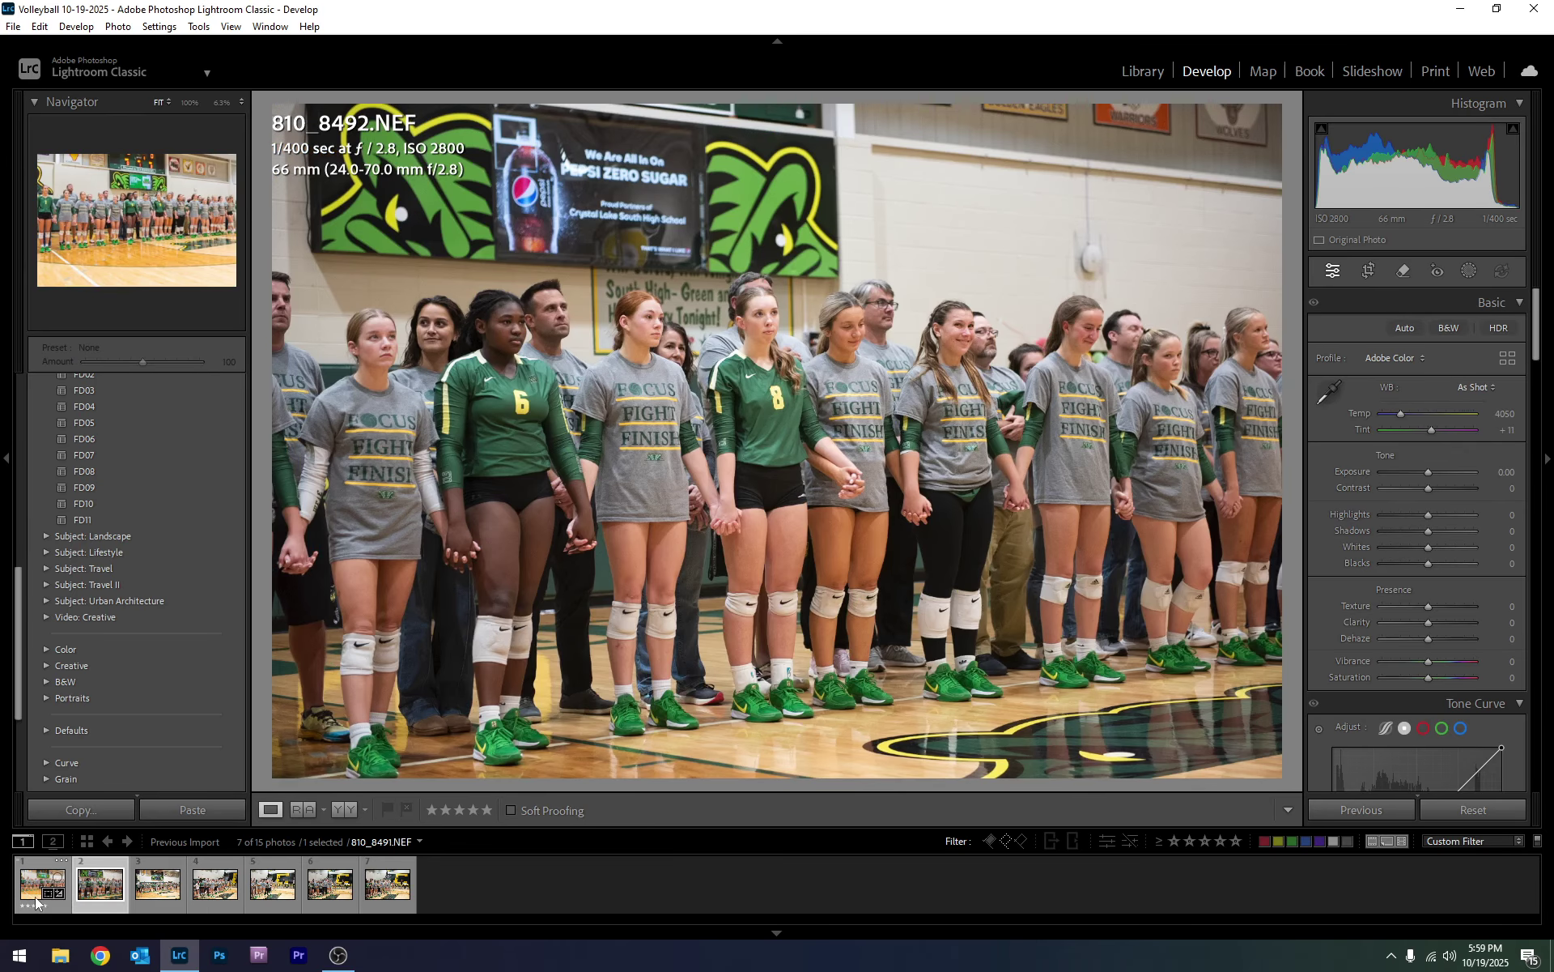
pyautogui.click(198, 806)
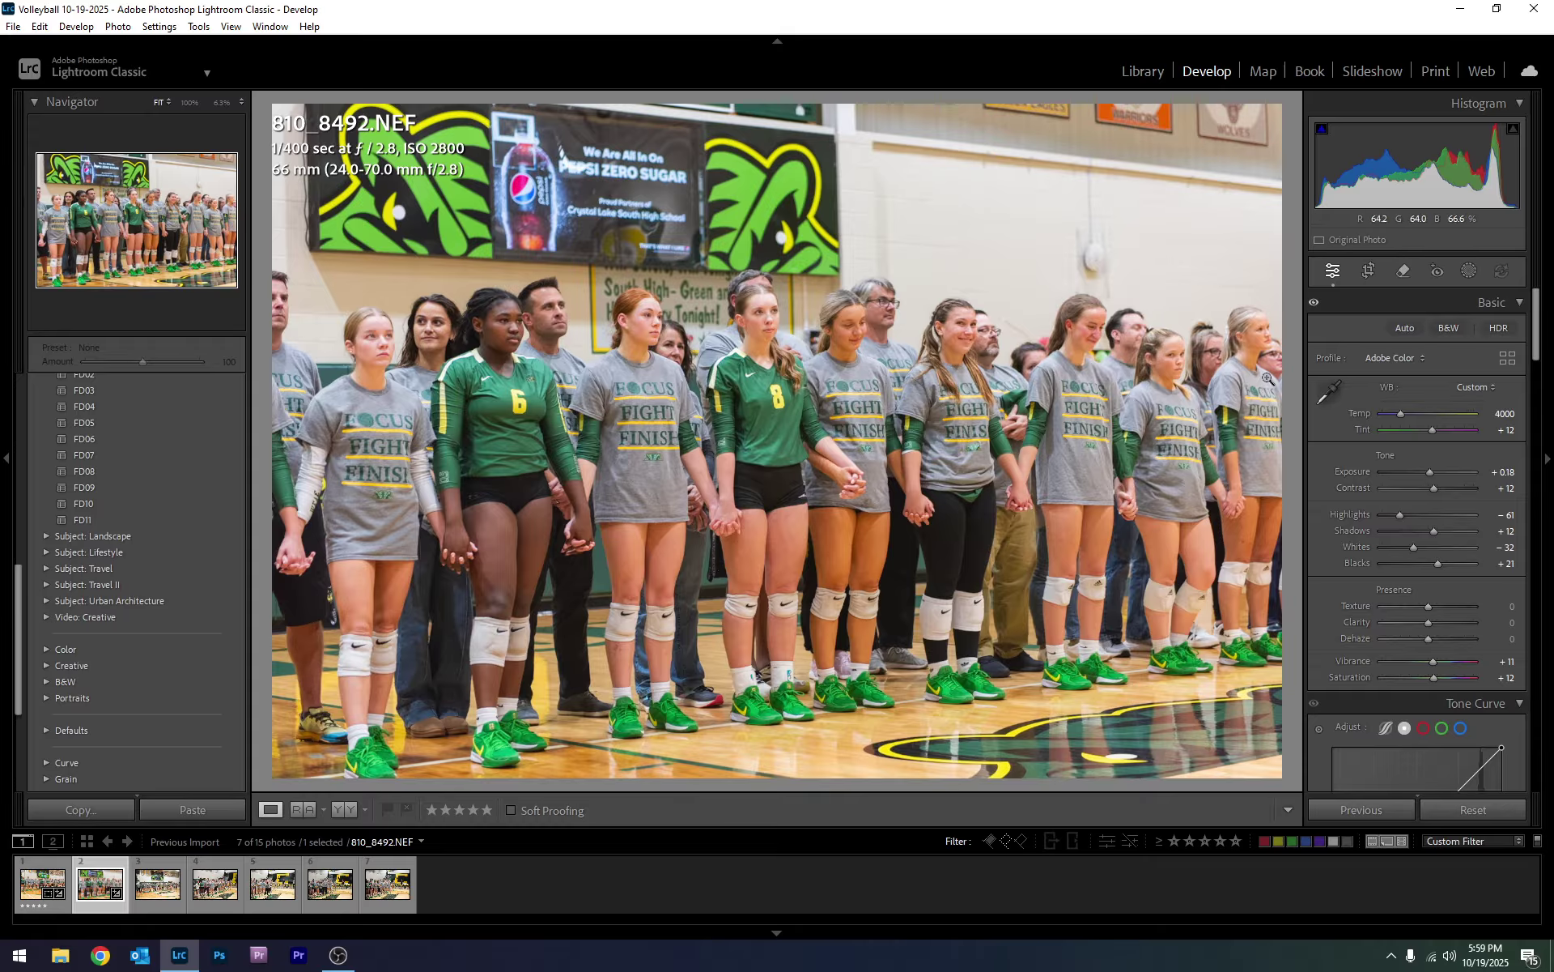
# - Straighten 810_8492.NEF by rotating it slightly within the crop, and rate it five stars
pyautogui.click(1370, 274)
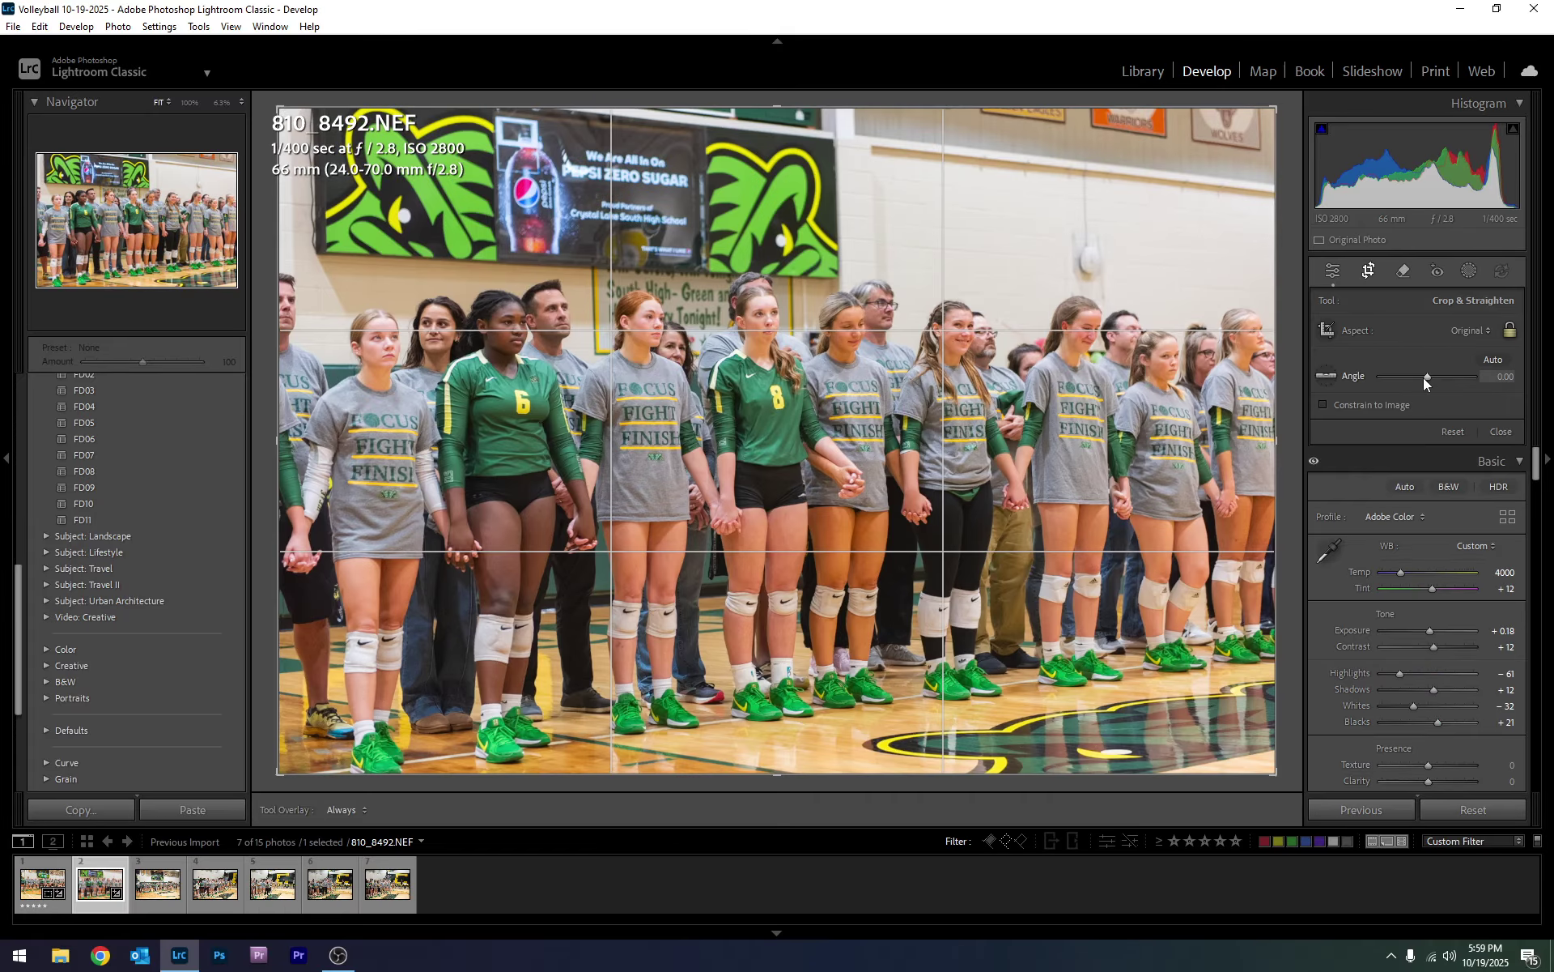
pyautogui.moveTo(1423, 378); pyautogui.dragTo(1432, 377)
pyautogui.press('Return')
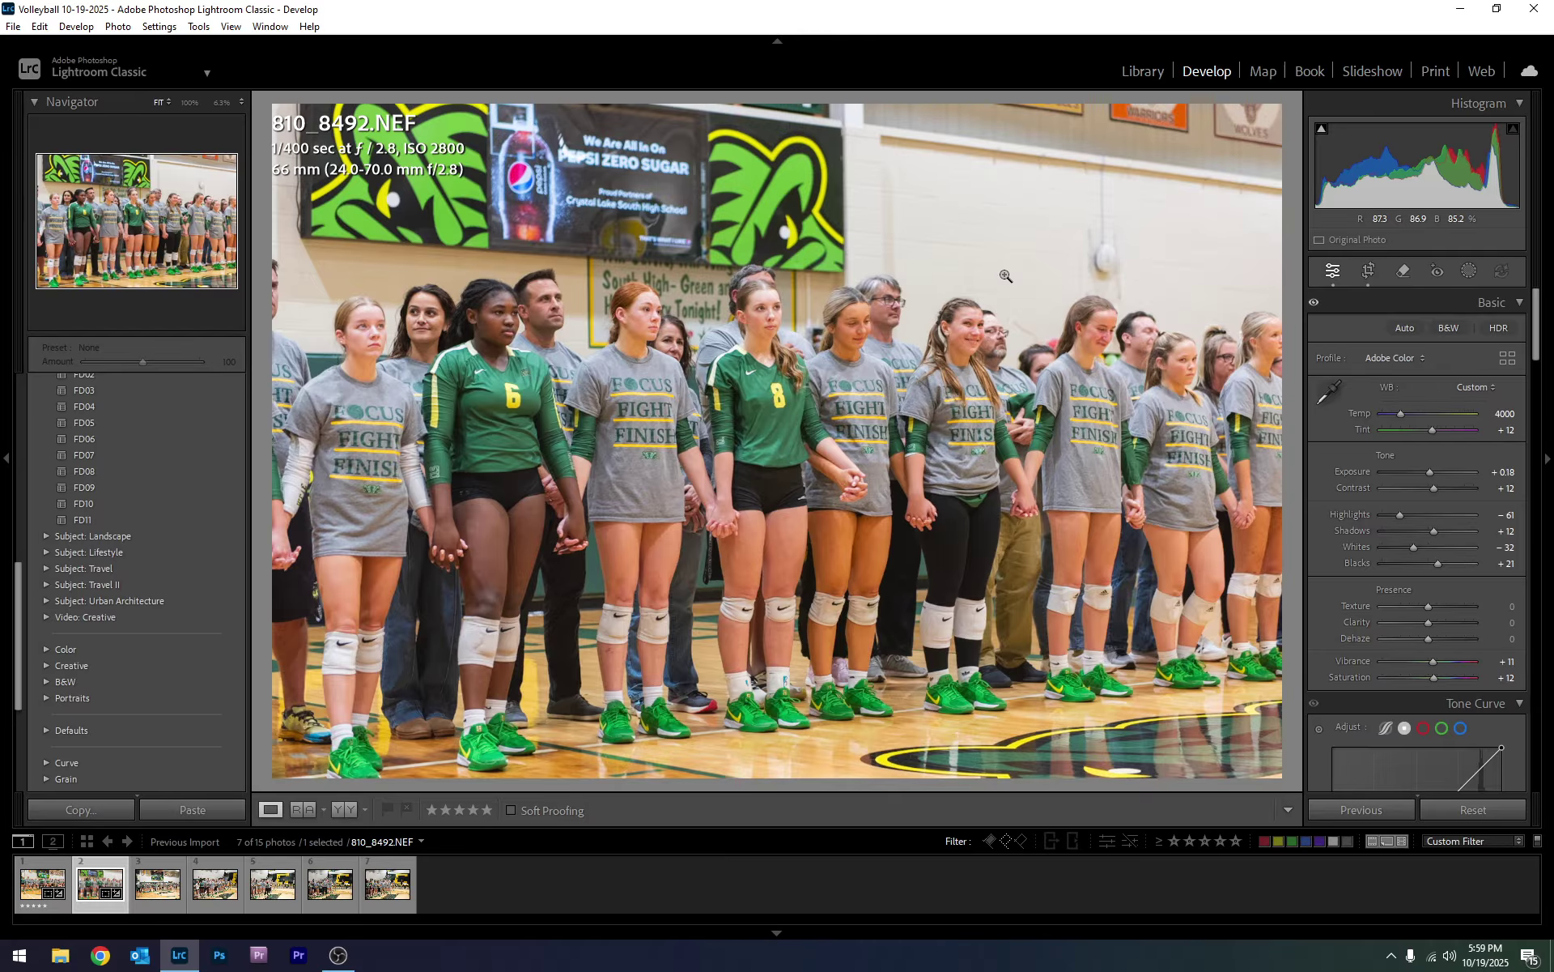
pyautogui.press('5')
# - Paste the copied settings onto 810_8494.NEF and set its Exposure to -0.35
pyautogui.press('Right')
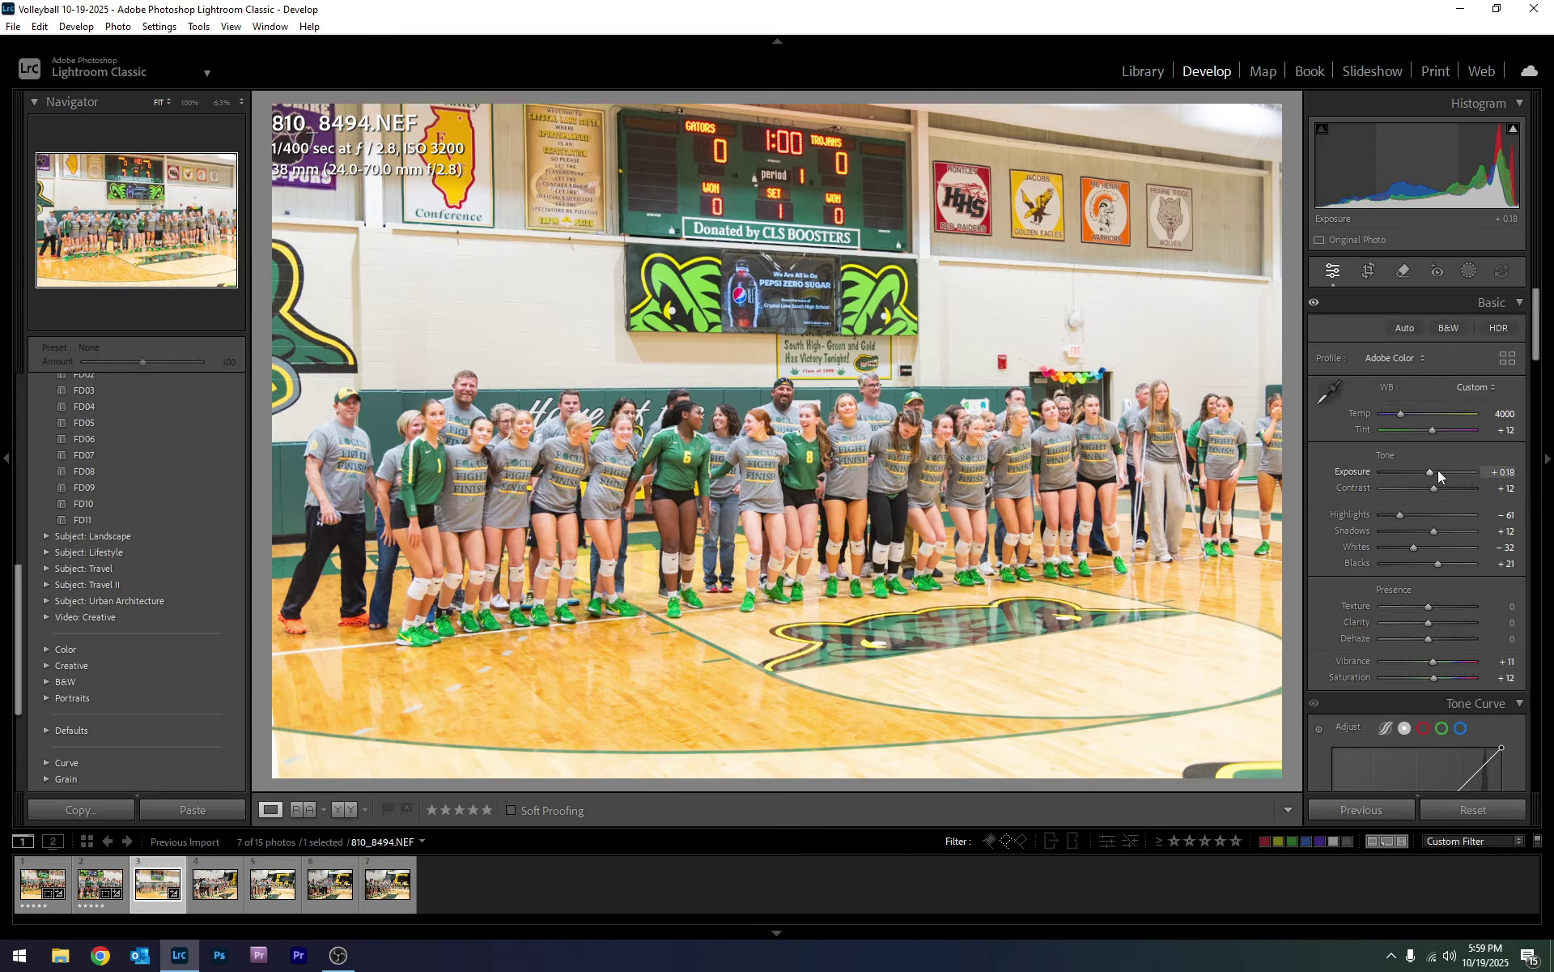
pyautogui.moveTo(1430, 470); pyautogui.dragTo(1425, 469)
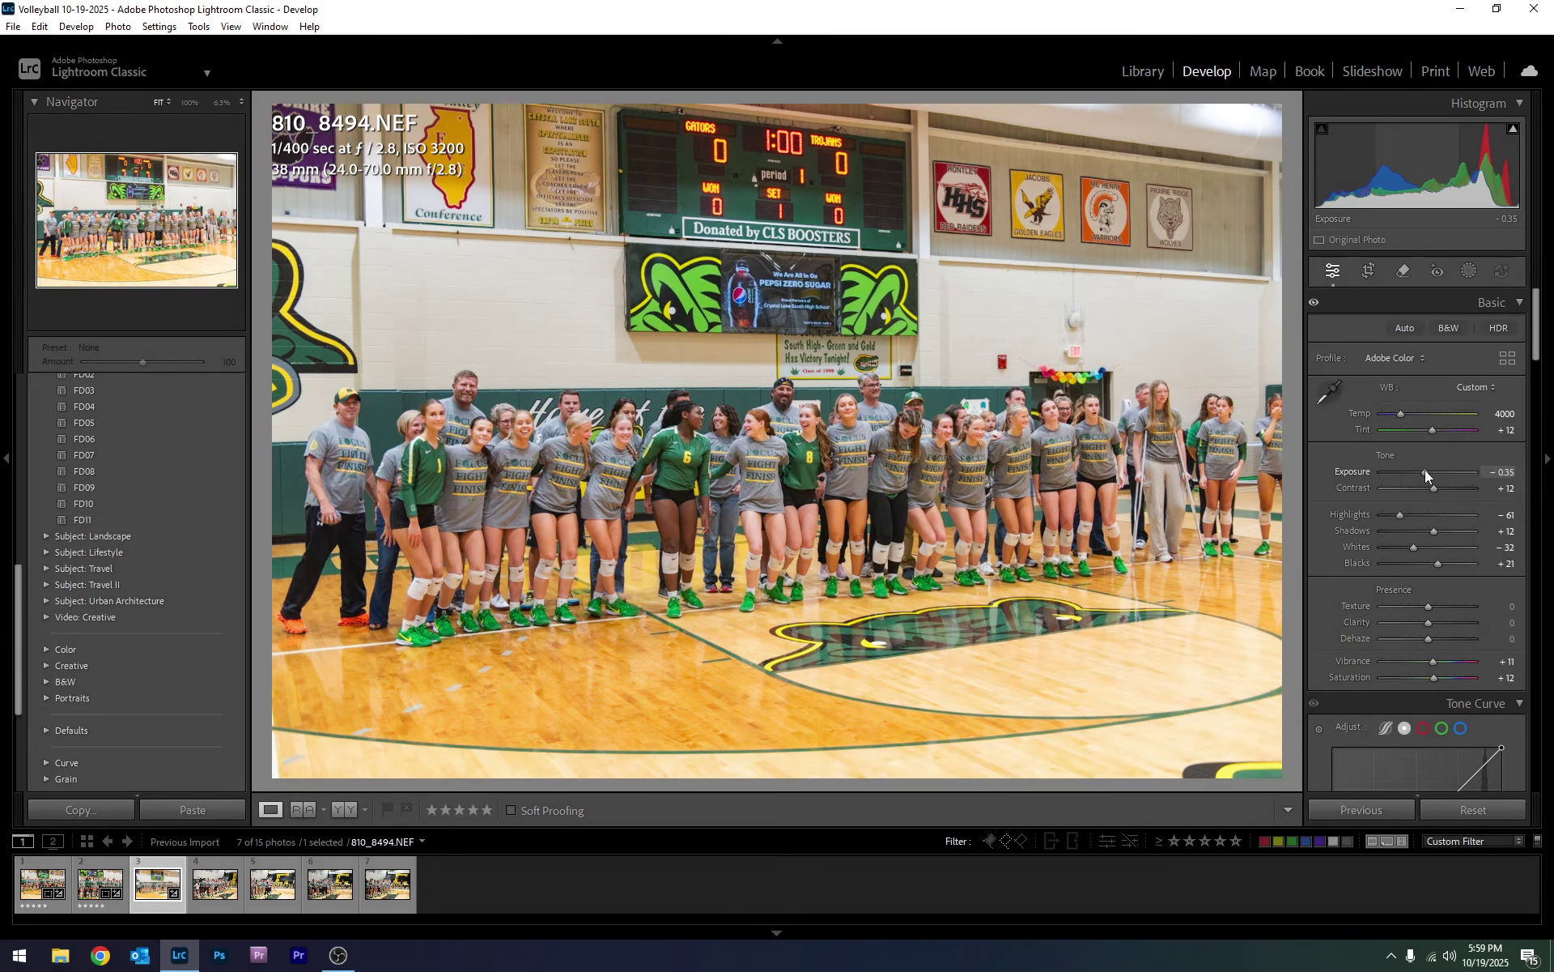
# - Straighten 810_8494.NEF with a slight crop rotation and rate it five stars
pyautogui.click(1369, 274)
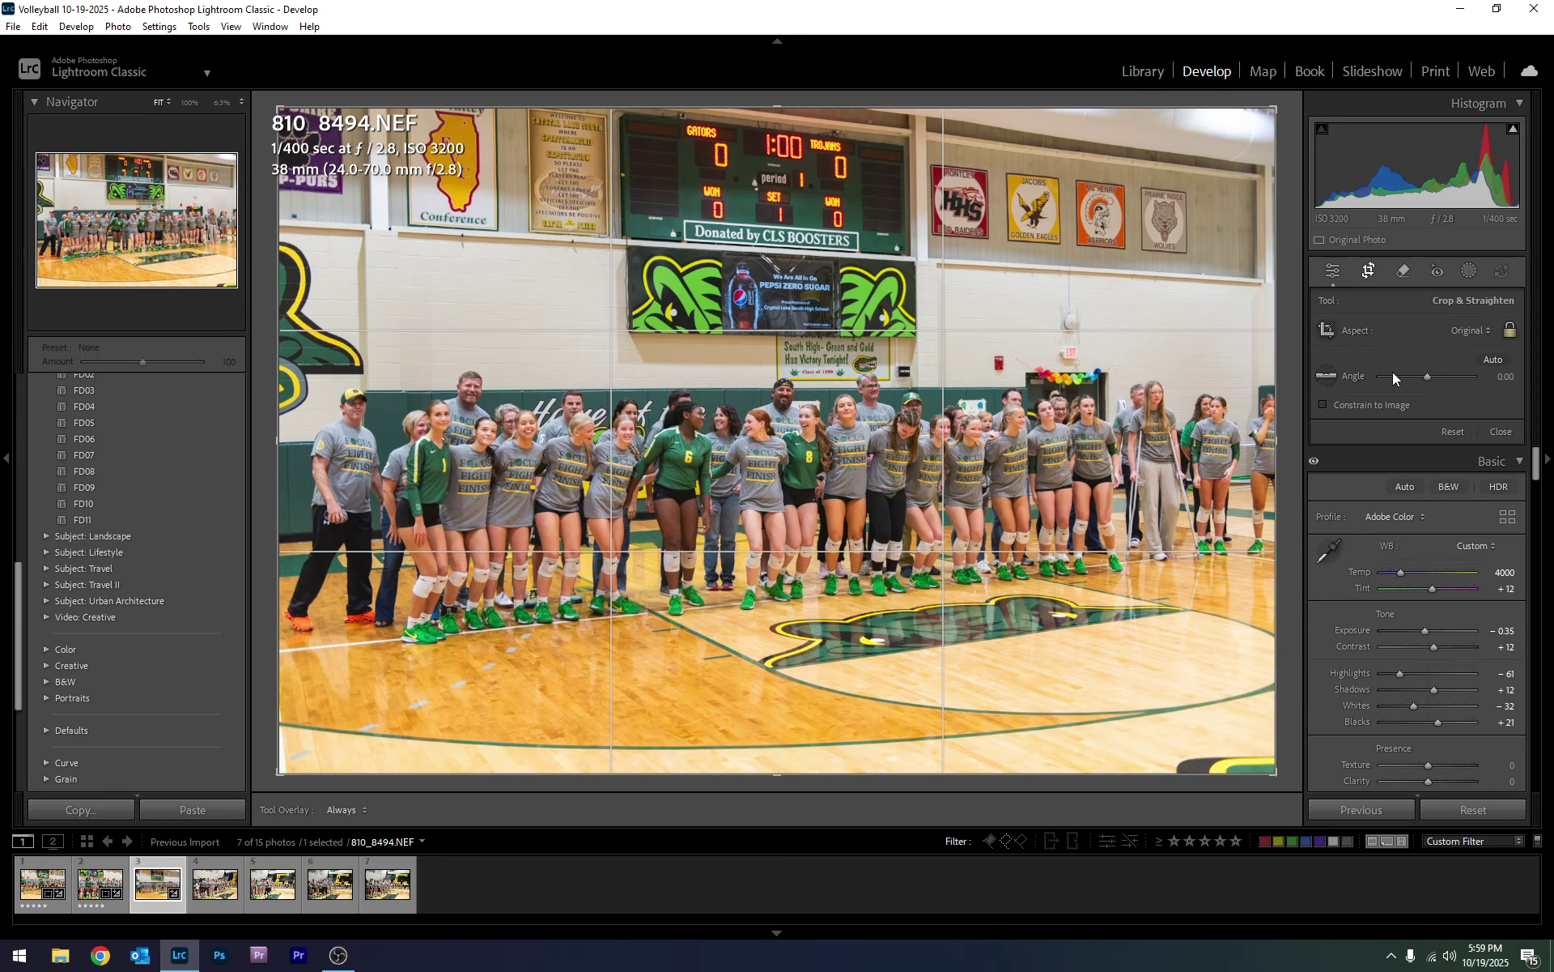
pyautogui.moveTo(1425, 379); pyautogui.dragTo(1427, 376)
pyautogui.press('Return')
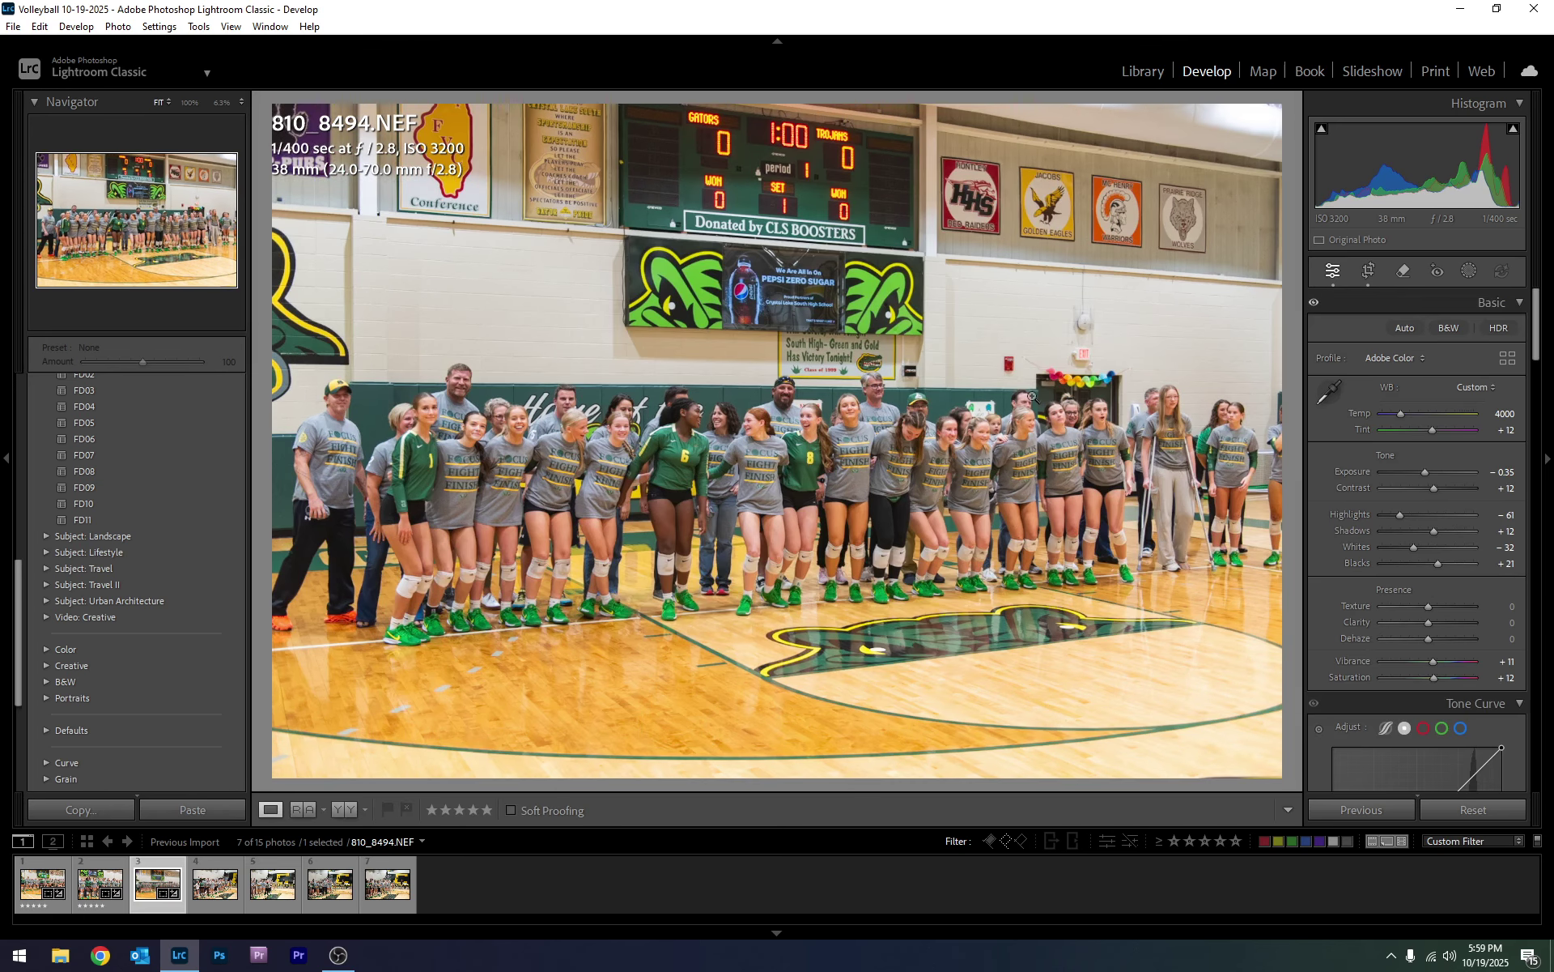
pyautogui.press('5')
# - Filter the filmstrip to the five-star photos and select all three of them
pyautogui.click(1236, 839)
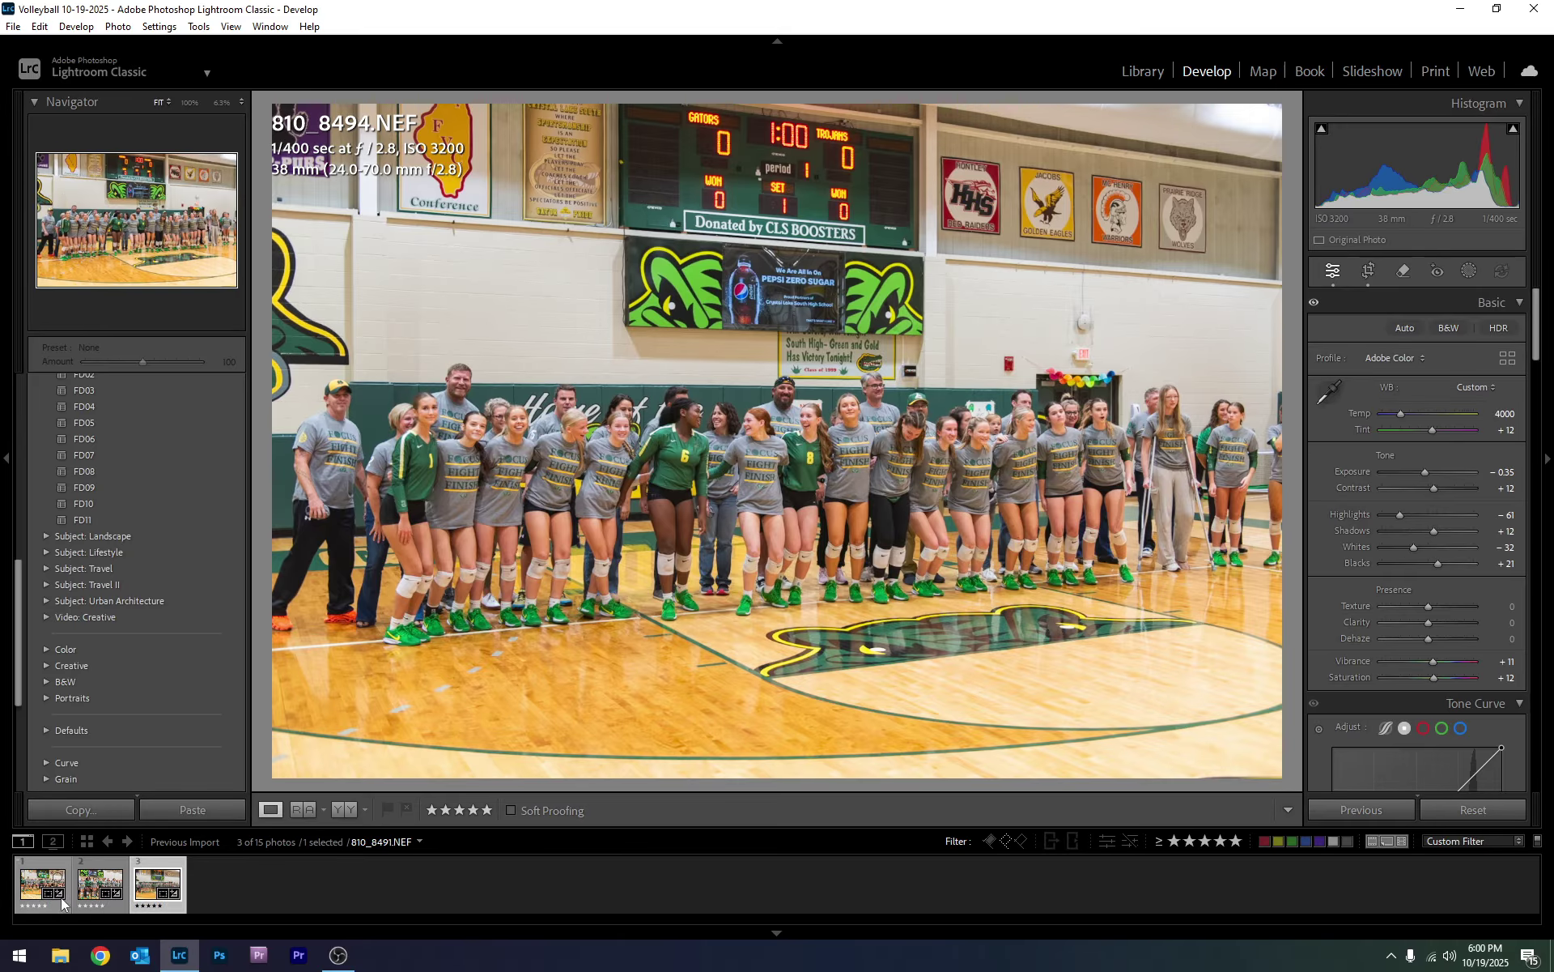
pyautogui.click(14, 903)
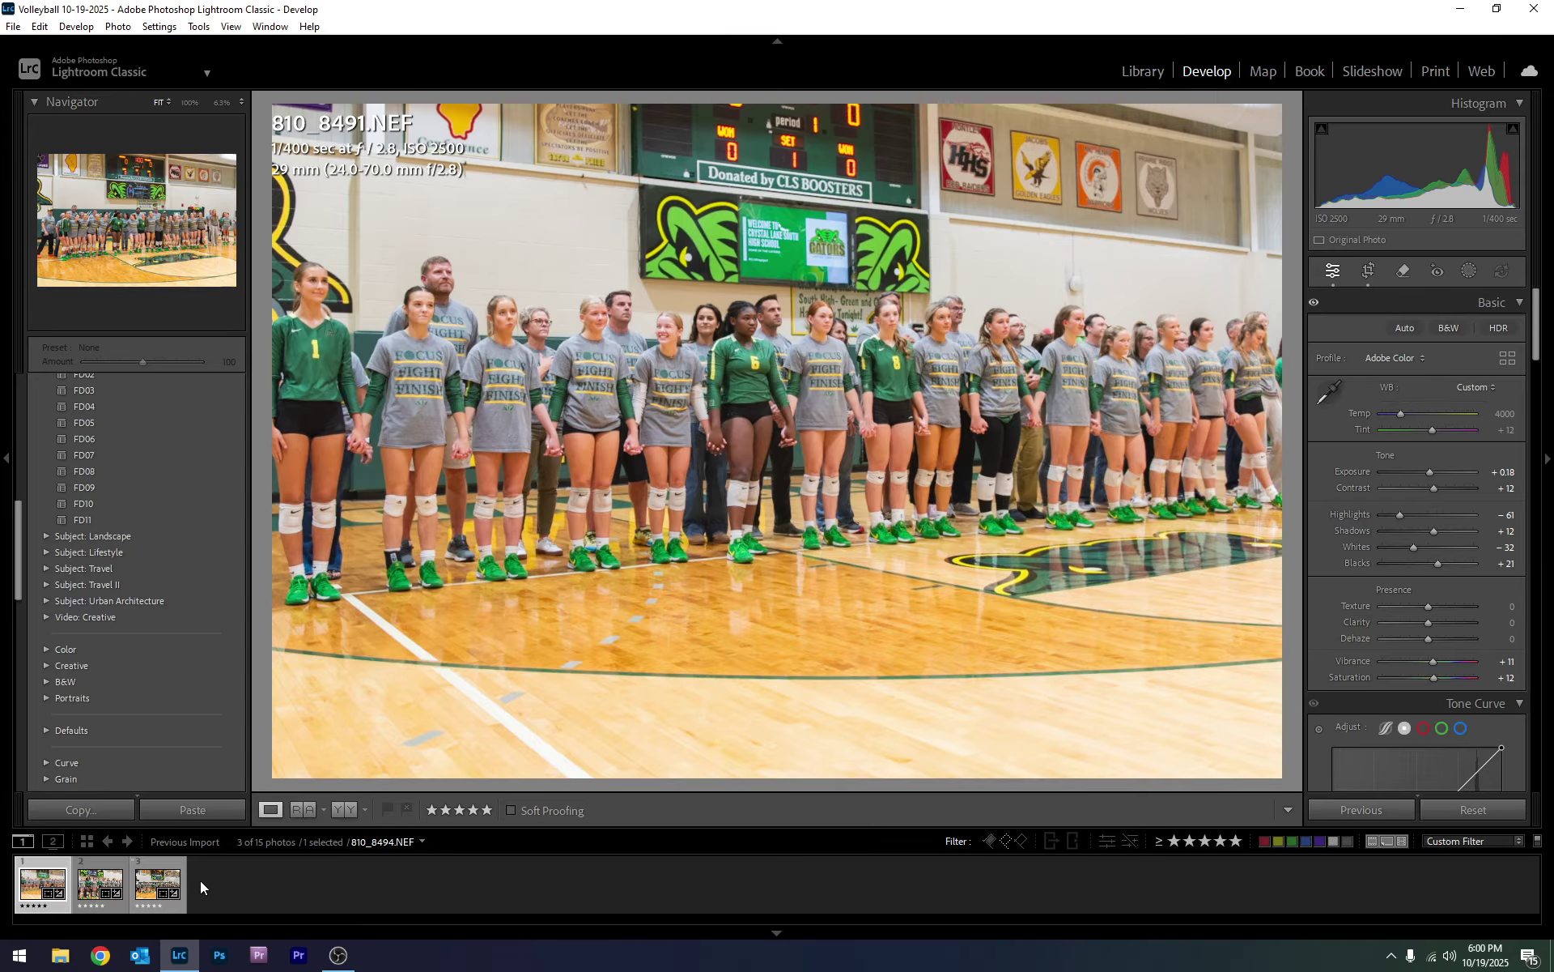
pyautogui.keyDown('shift'); pyautogui.click(147, 889); pyautogui.keyUp('shift')
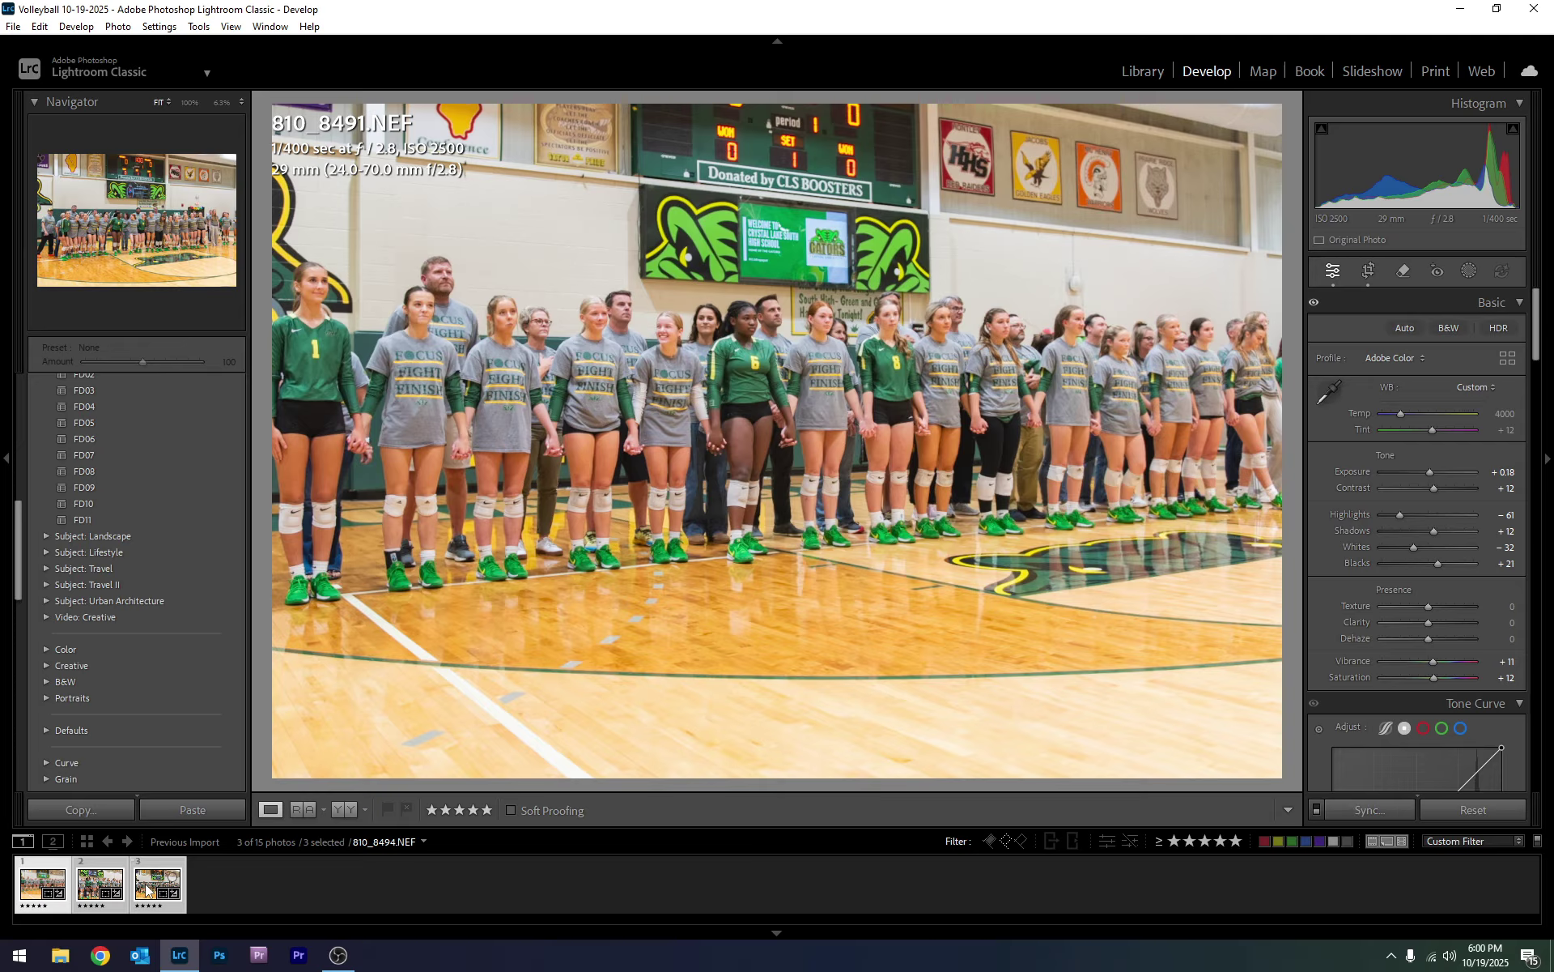
# - Open the export settings for the three selected five-star photos
pyautogui.click(13, 25)
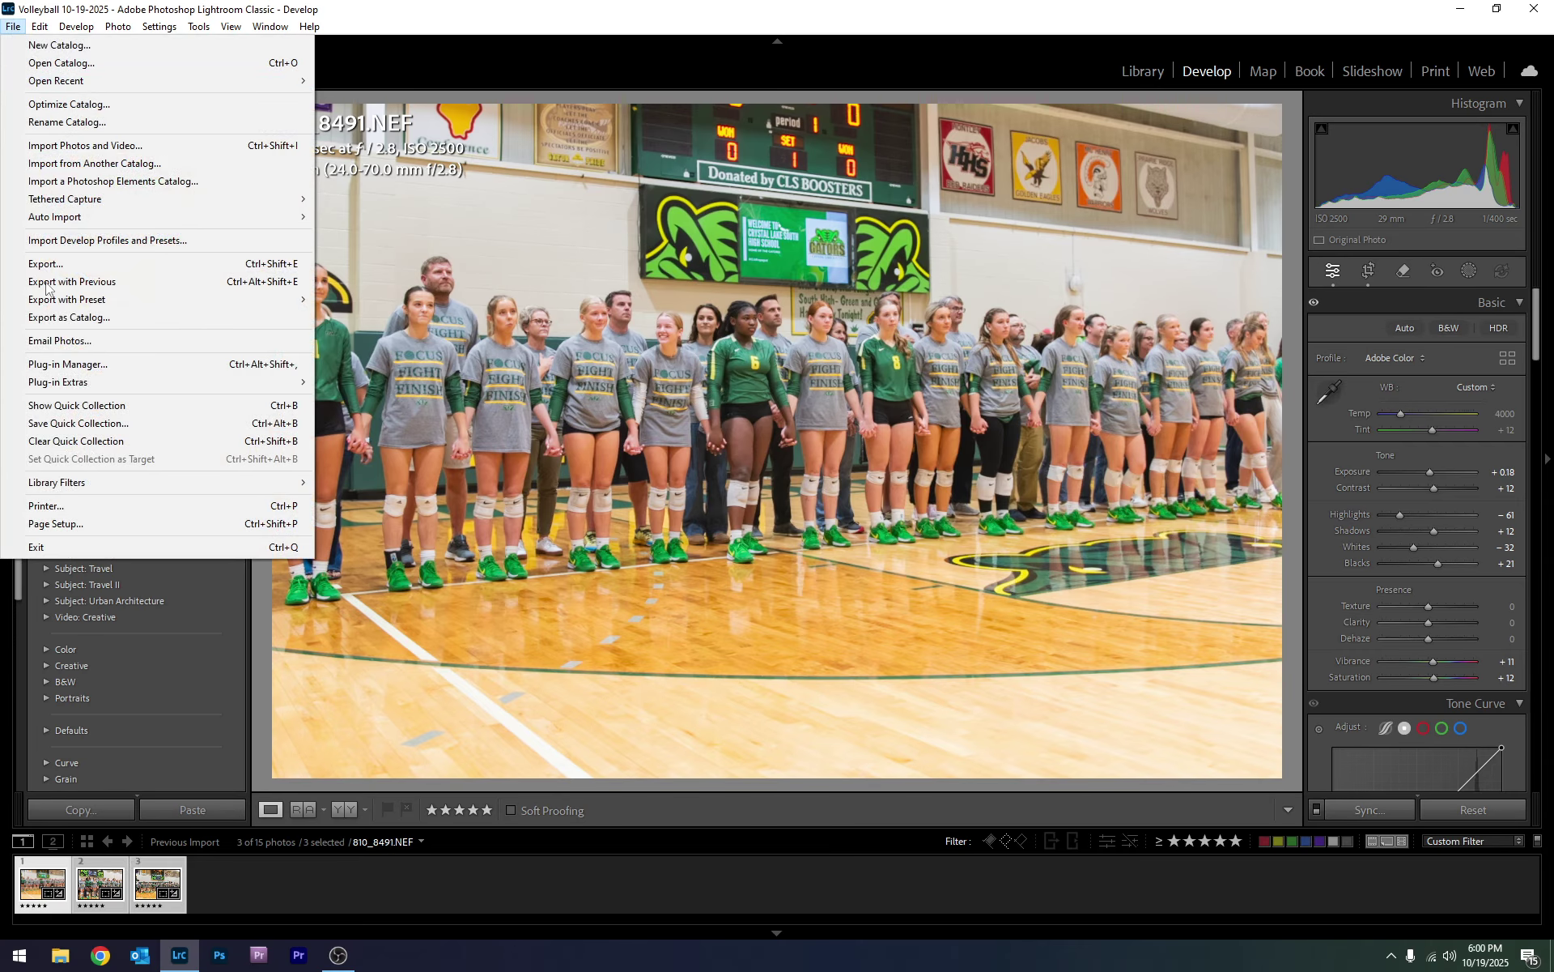
pyautogui.rightClick(45, 893)
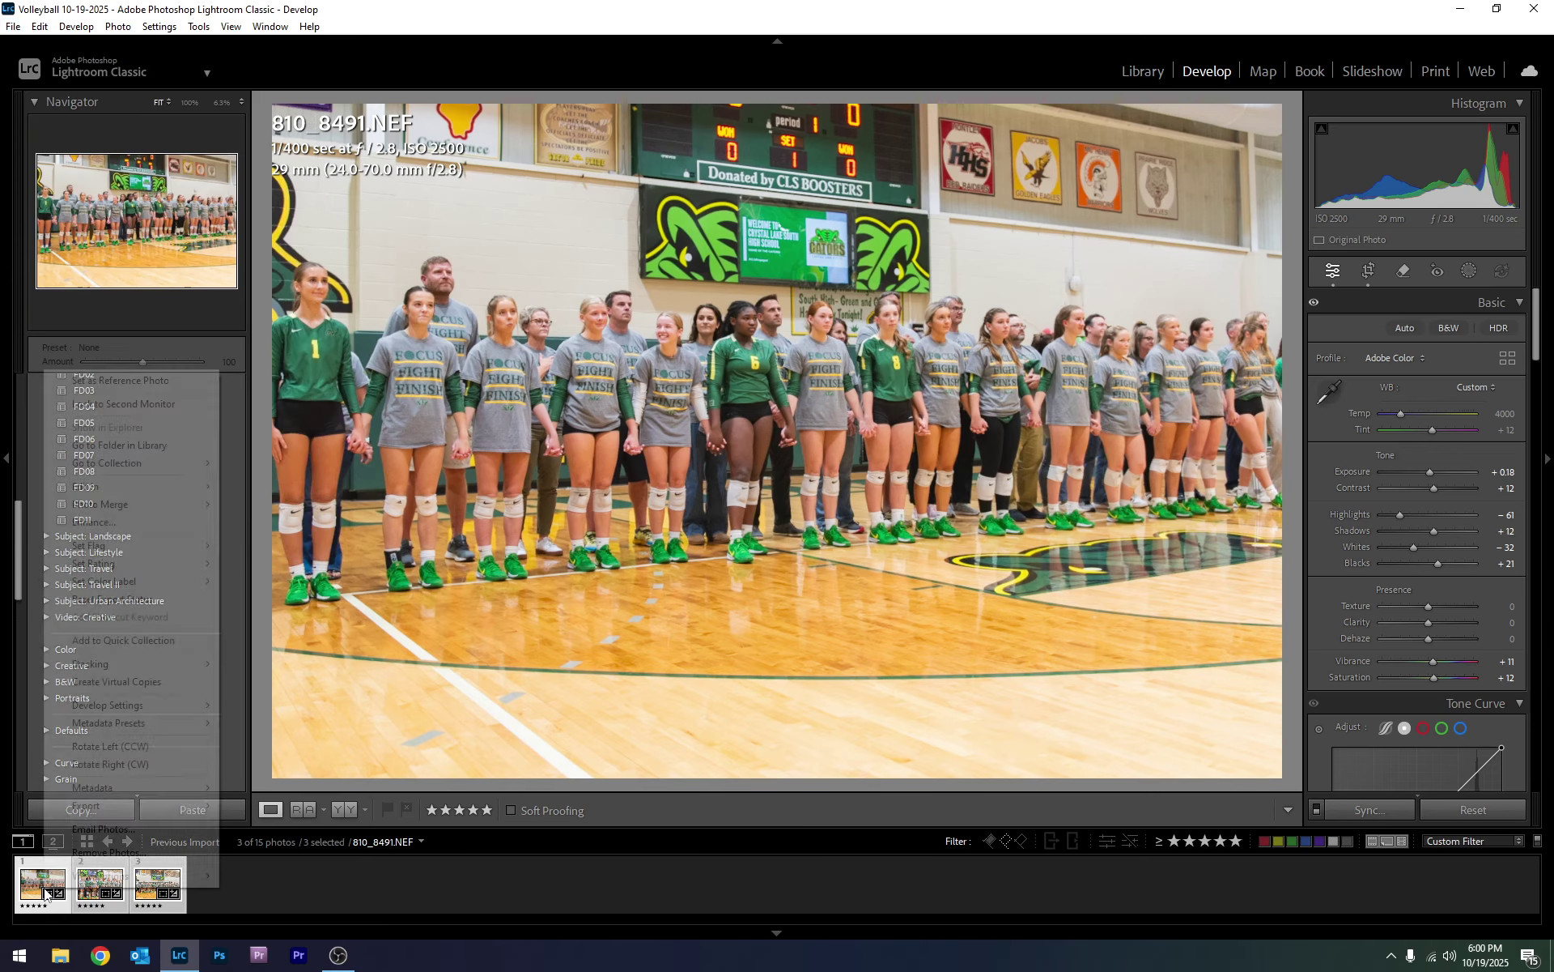
pyautogui.moveTo(89, 814)
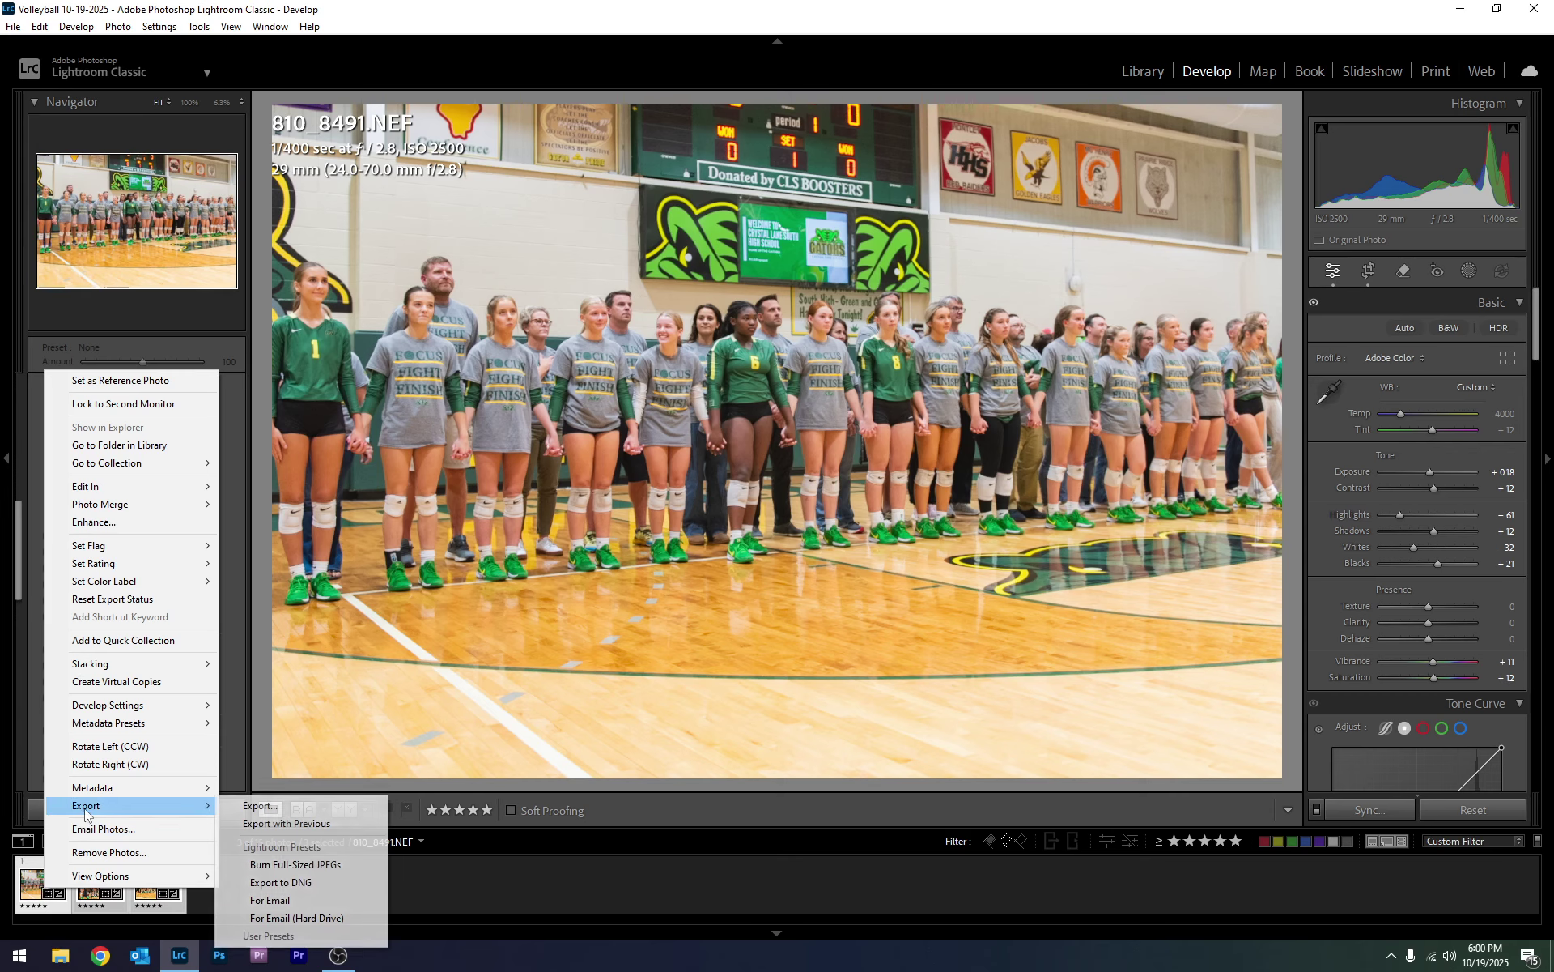
pyautogui.click(271, 813)
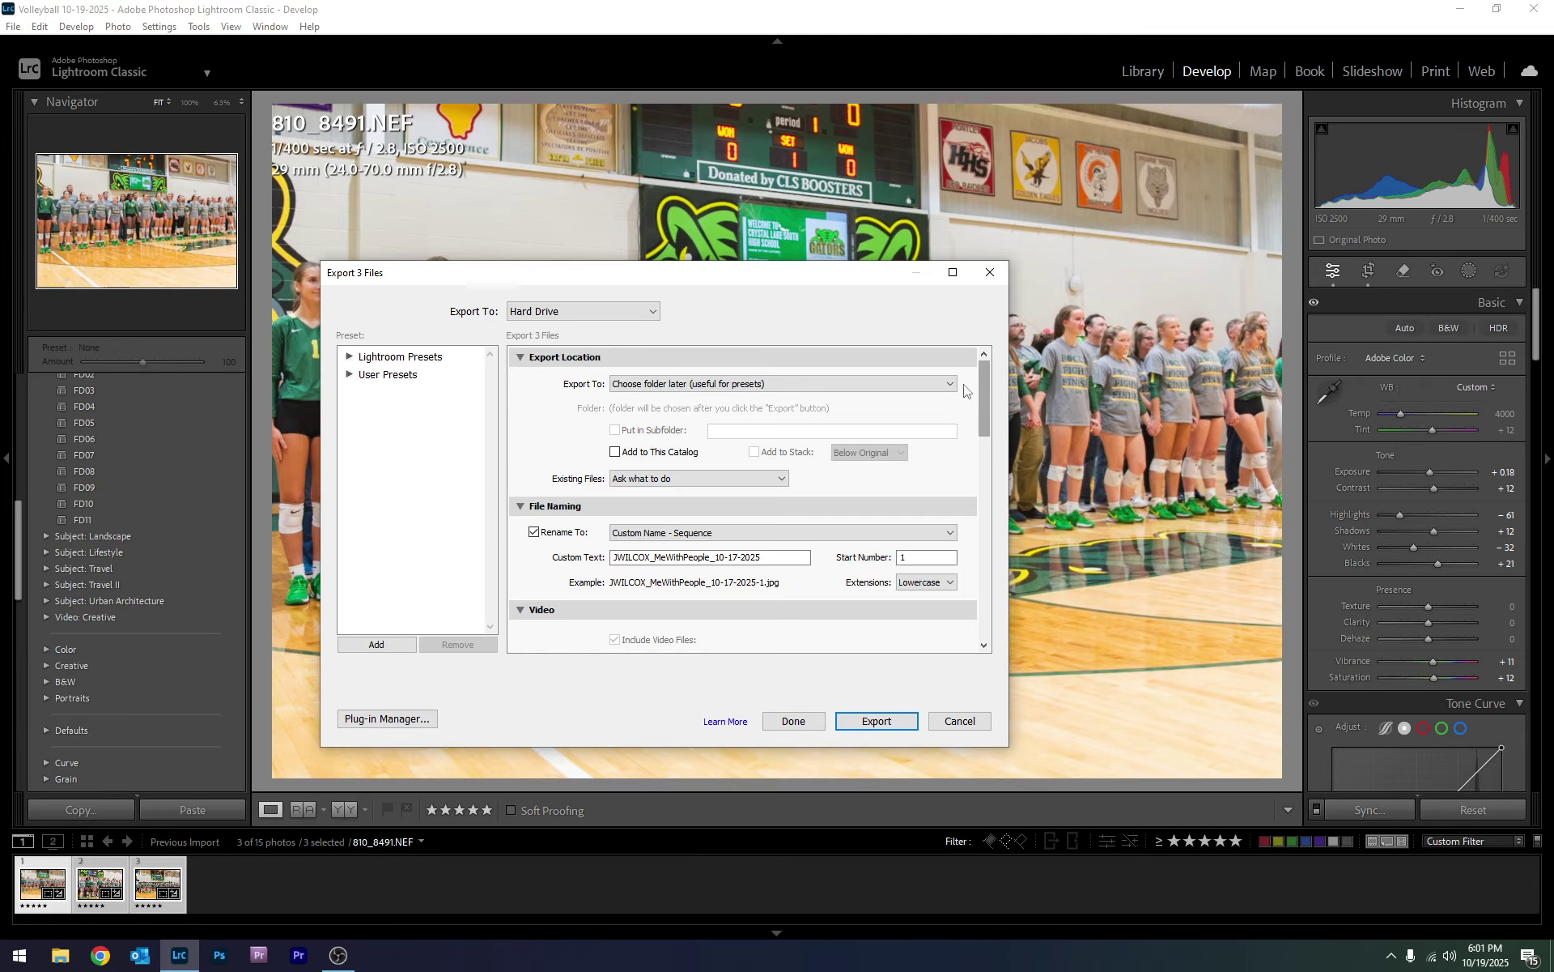
# - Review the export destination and folder options, keeping Hard Drive and "Choose folder later (useful for presets)"
pyautogui.click(668, 387)
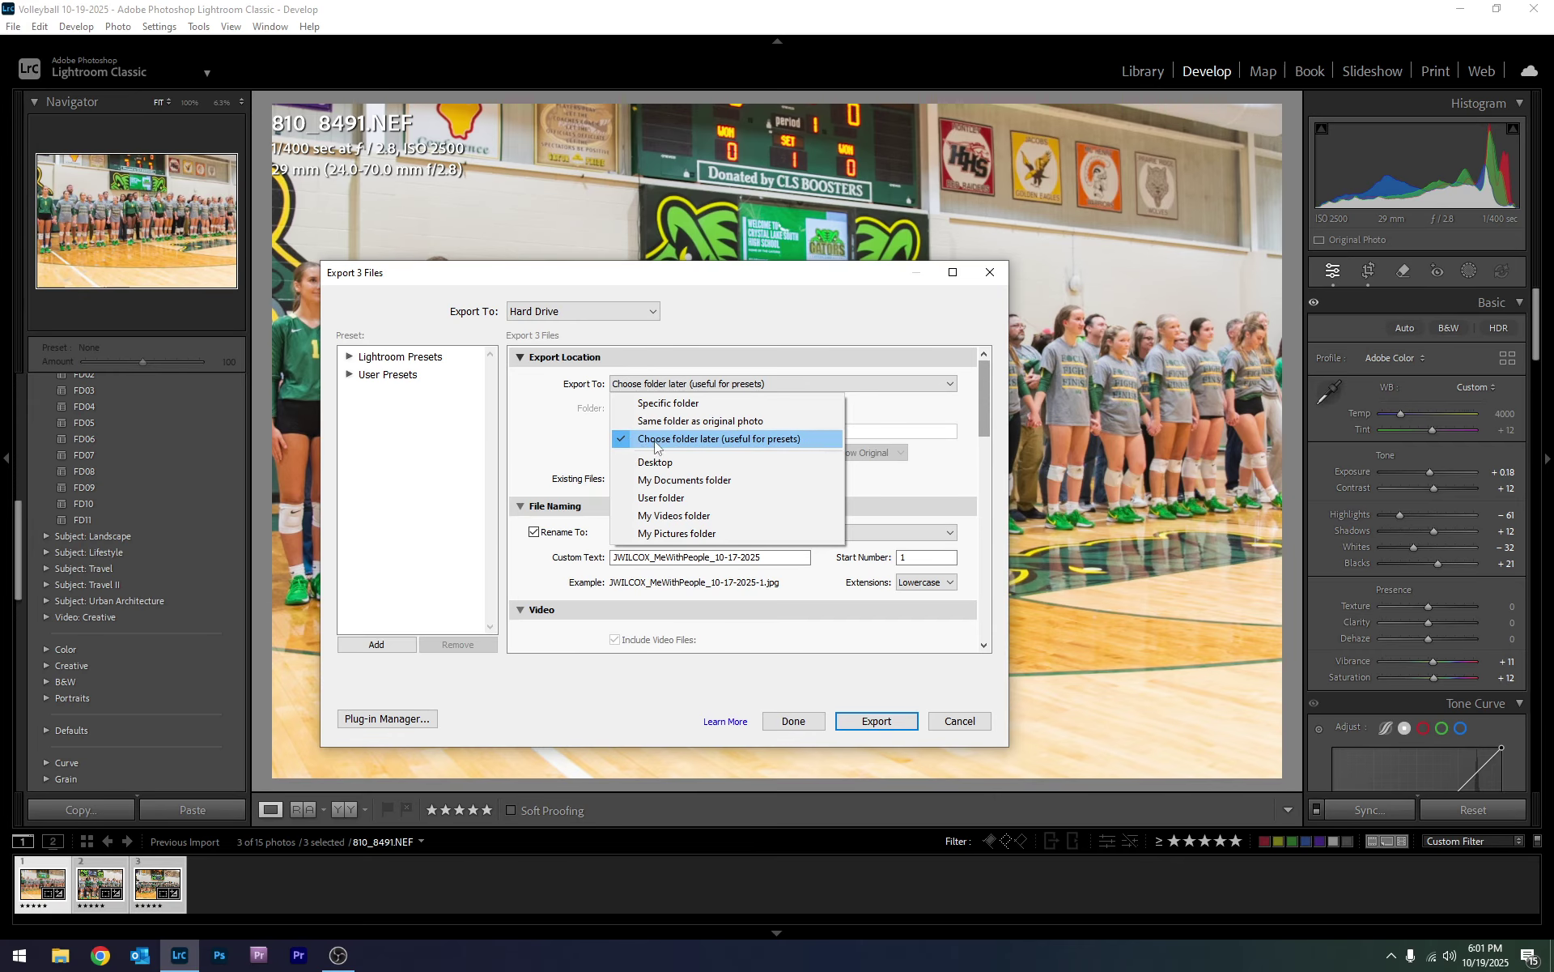
pyautogui.click(582, 437)
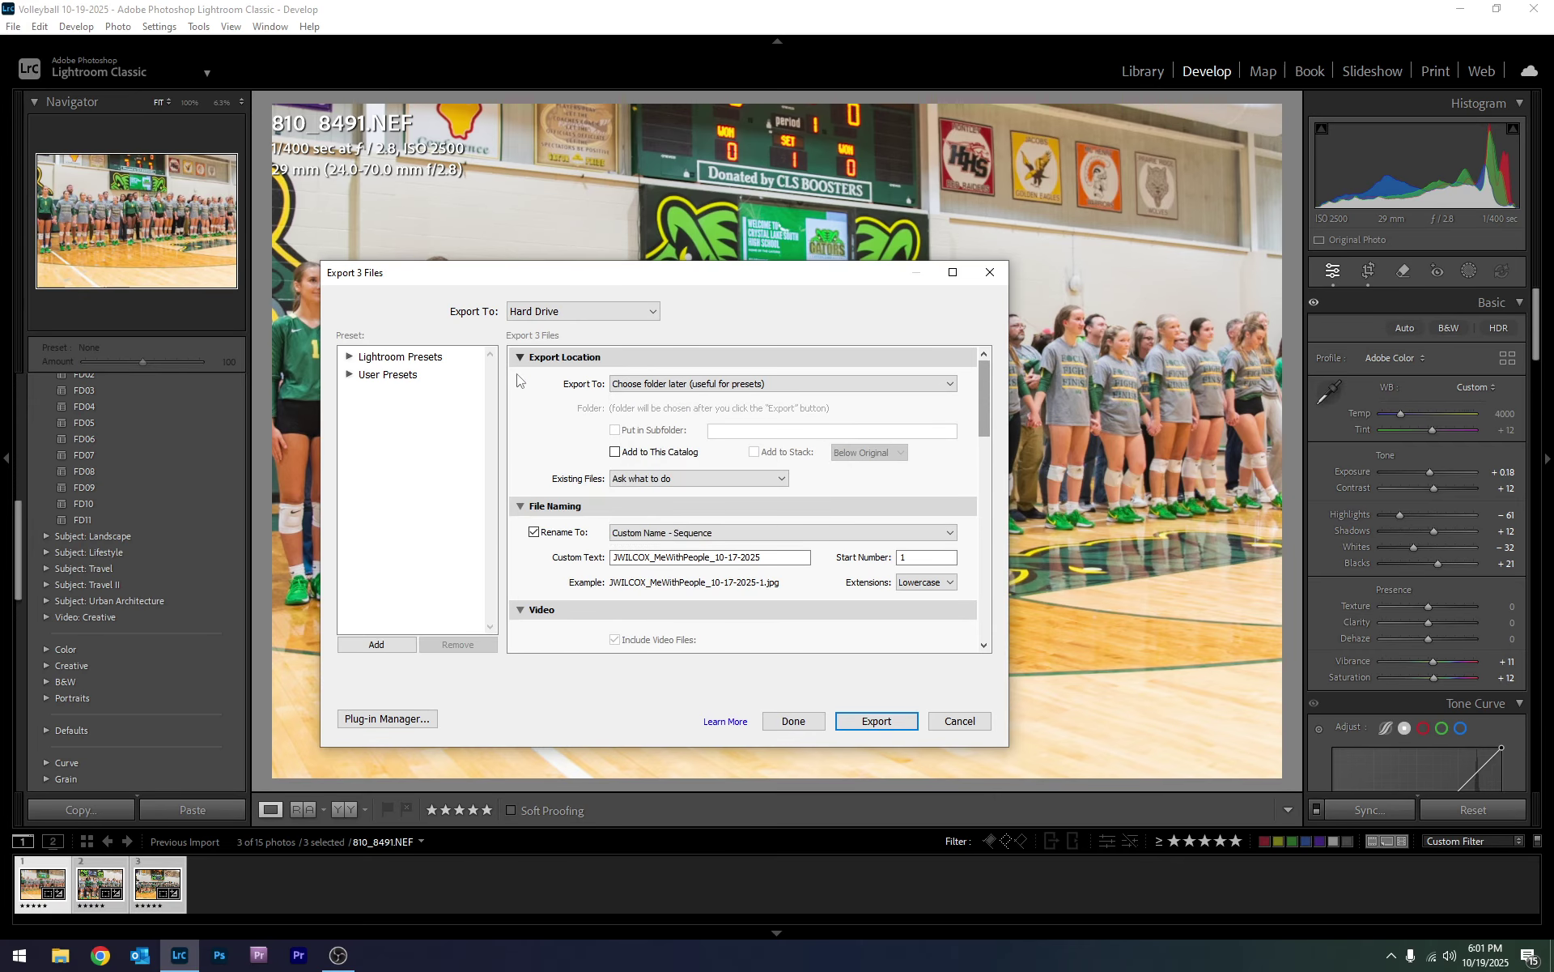
pyautogui.click(589, 313)
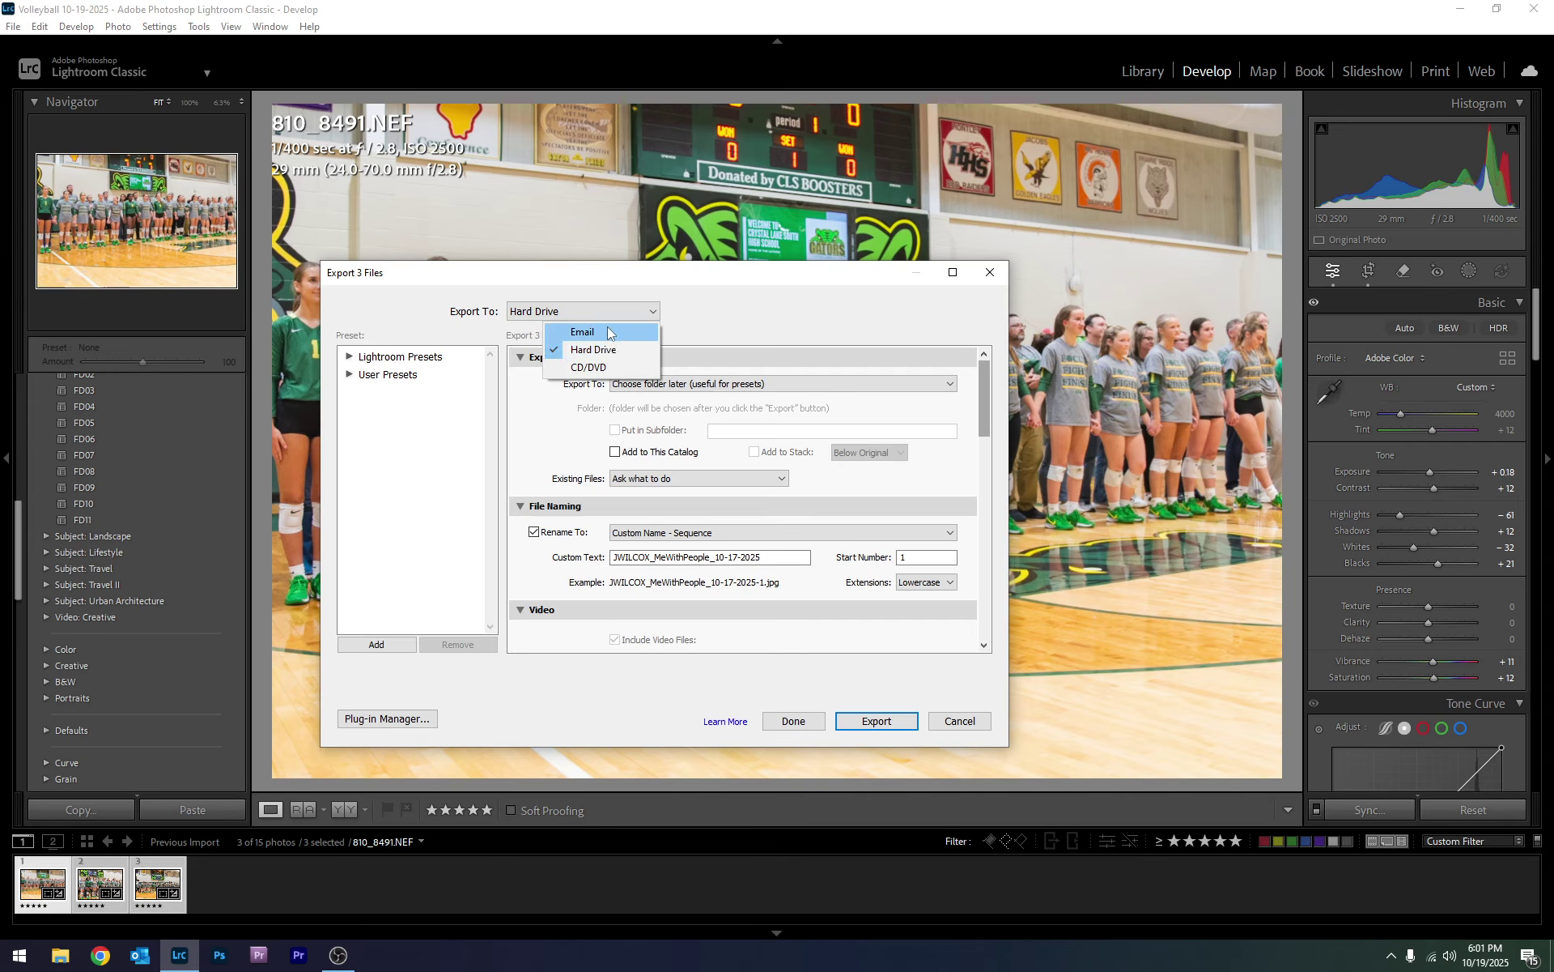
pyautogui.click(742, 338)
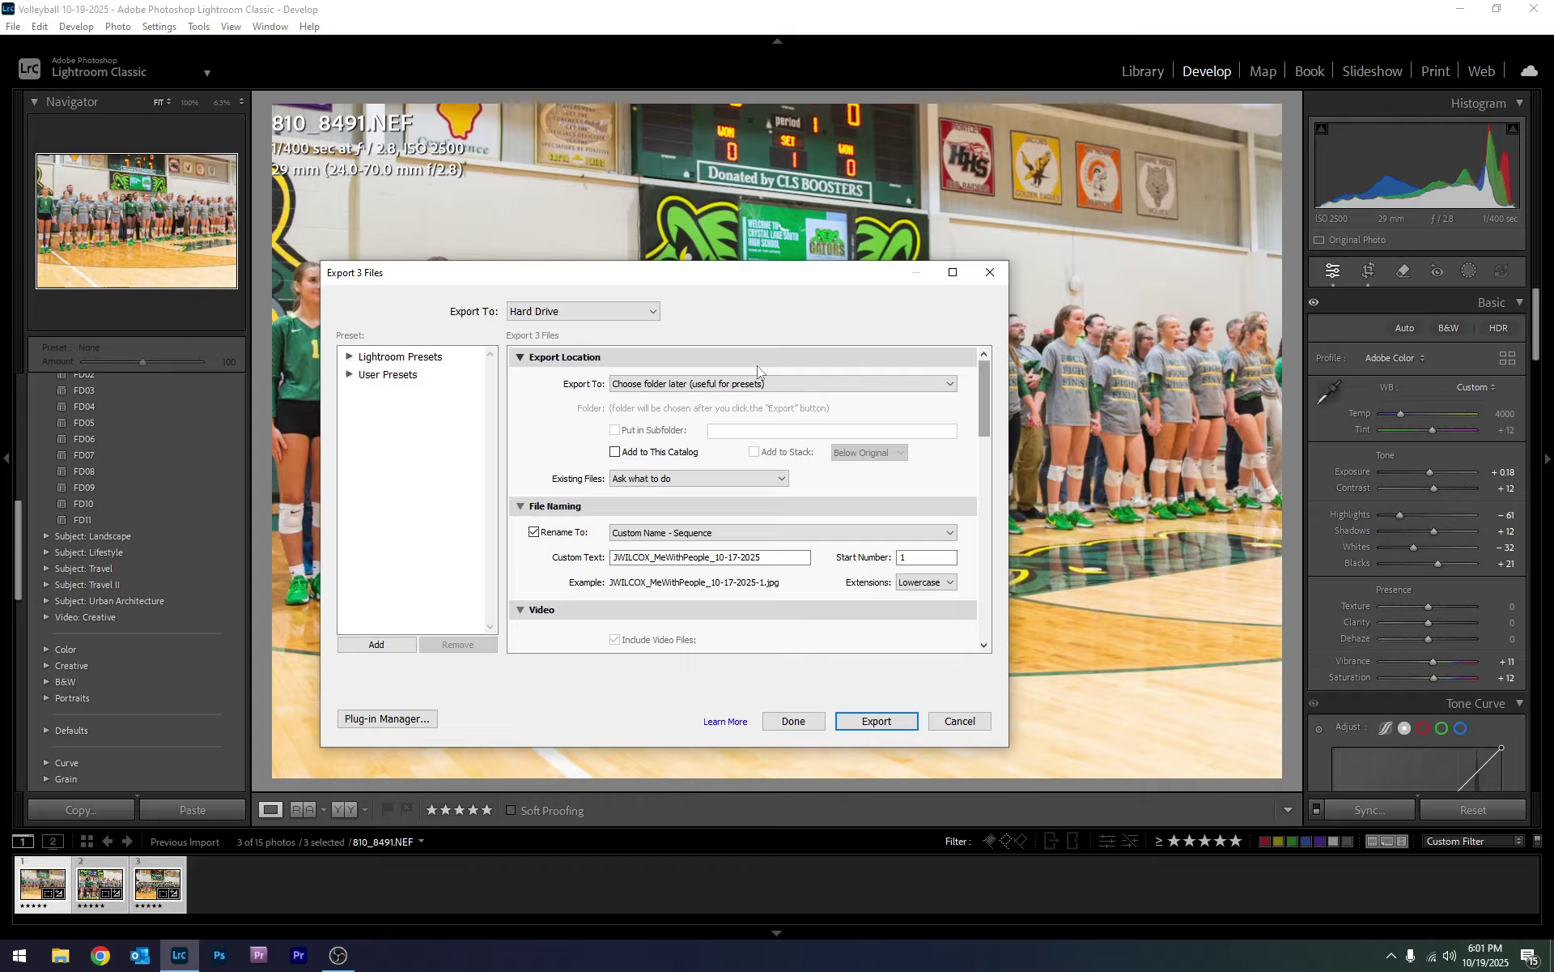
# - Use the Custom Name - Sequence template for renaming the exported files
pyautogui.scroll(-1, 982, 387)
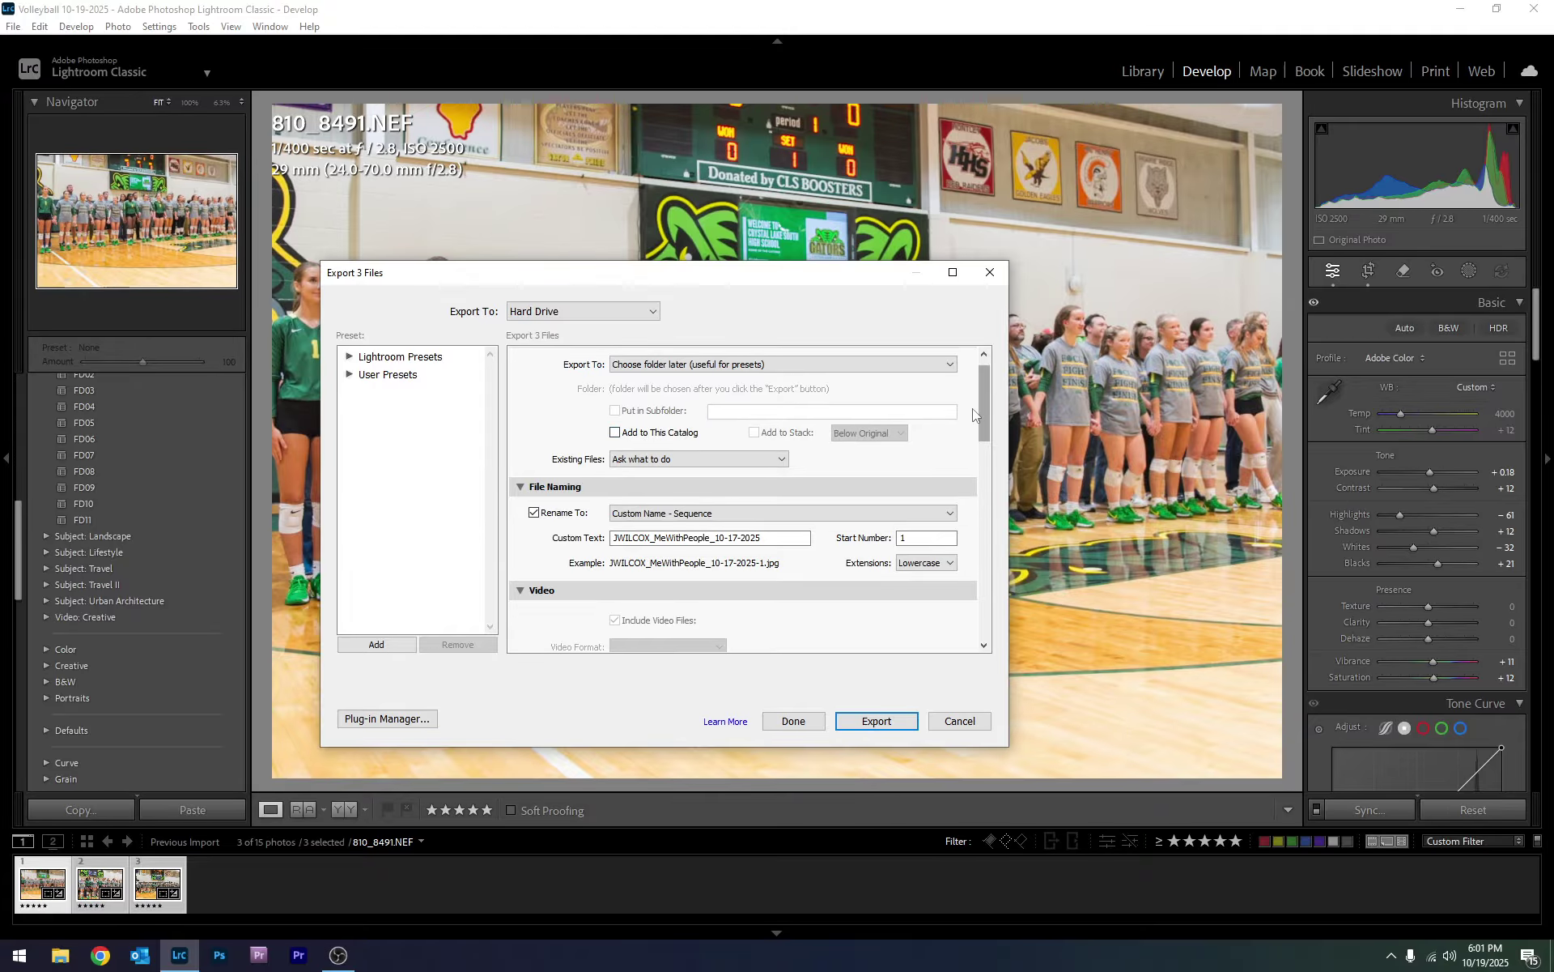
pyautogui.moveTo(983, 405); pyautogui.dragTo(982, 426)
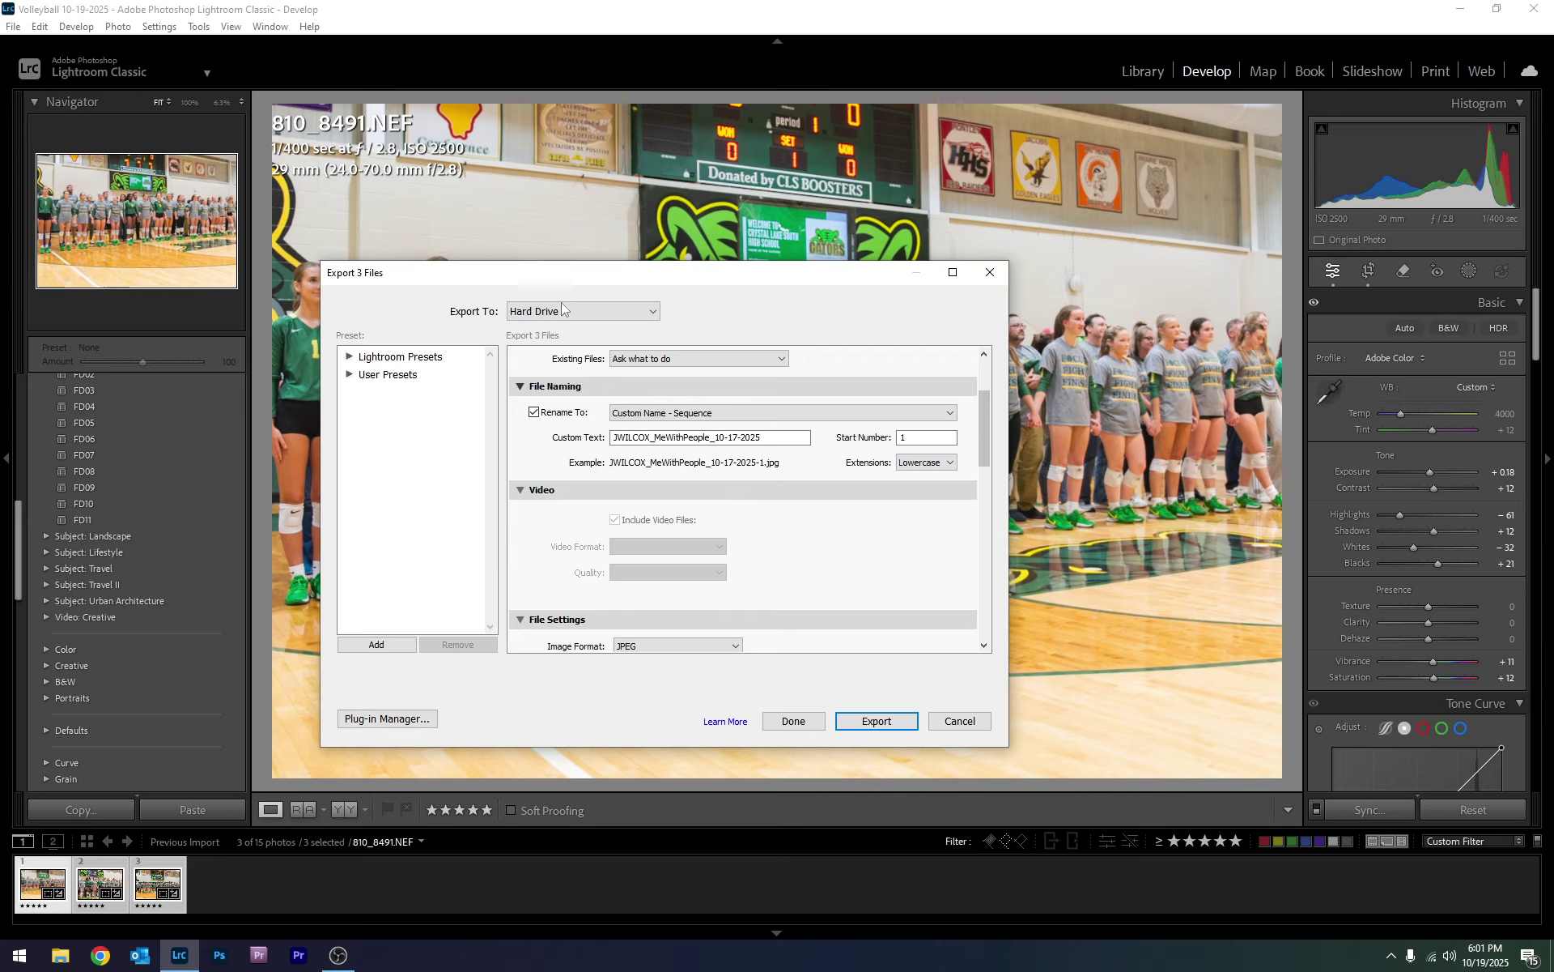
pyautogui.click(646, 416)
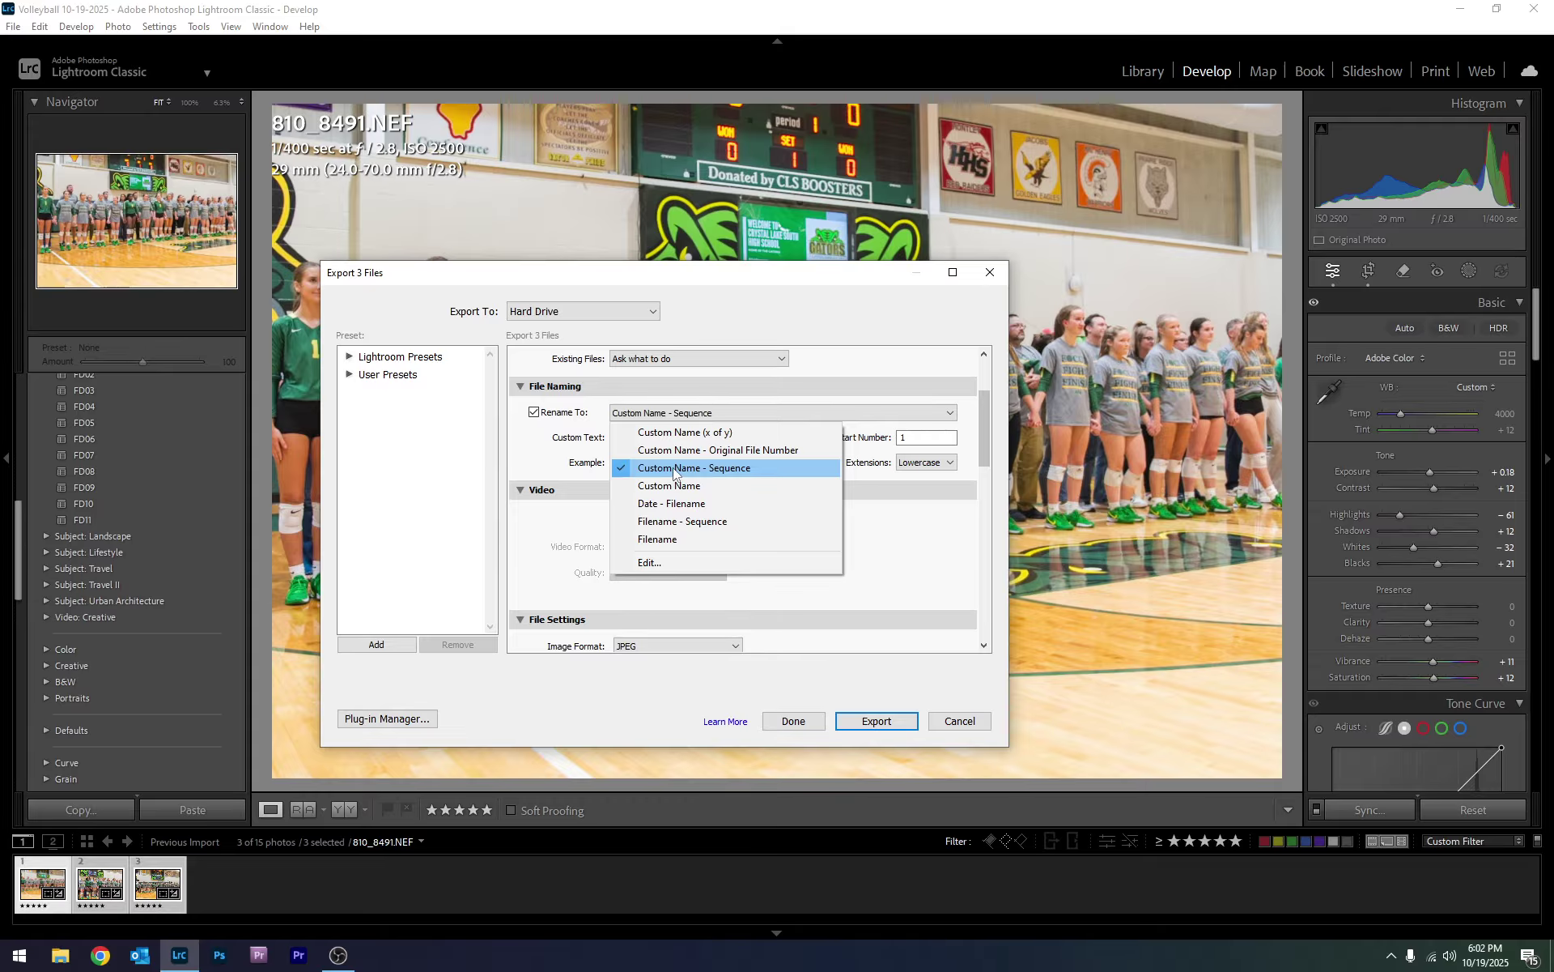
pyautogui.click(677, 469)
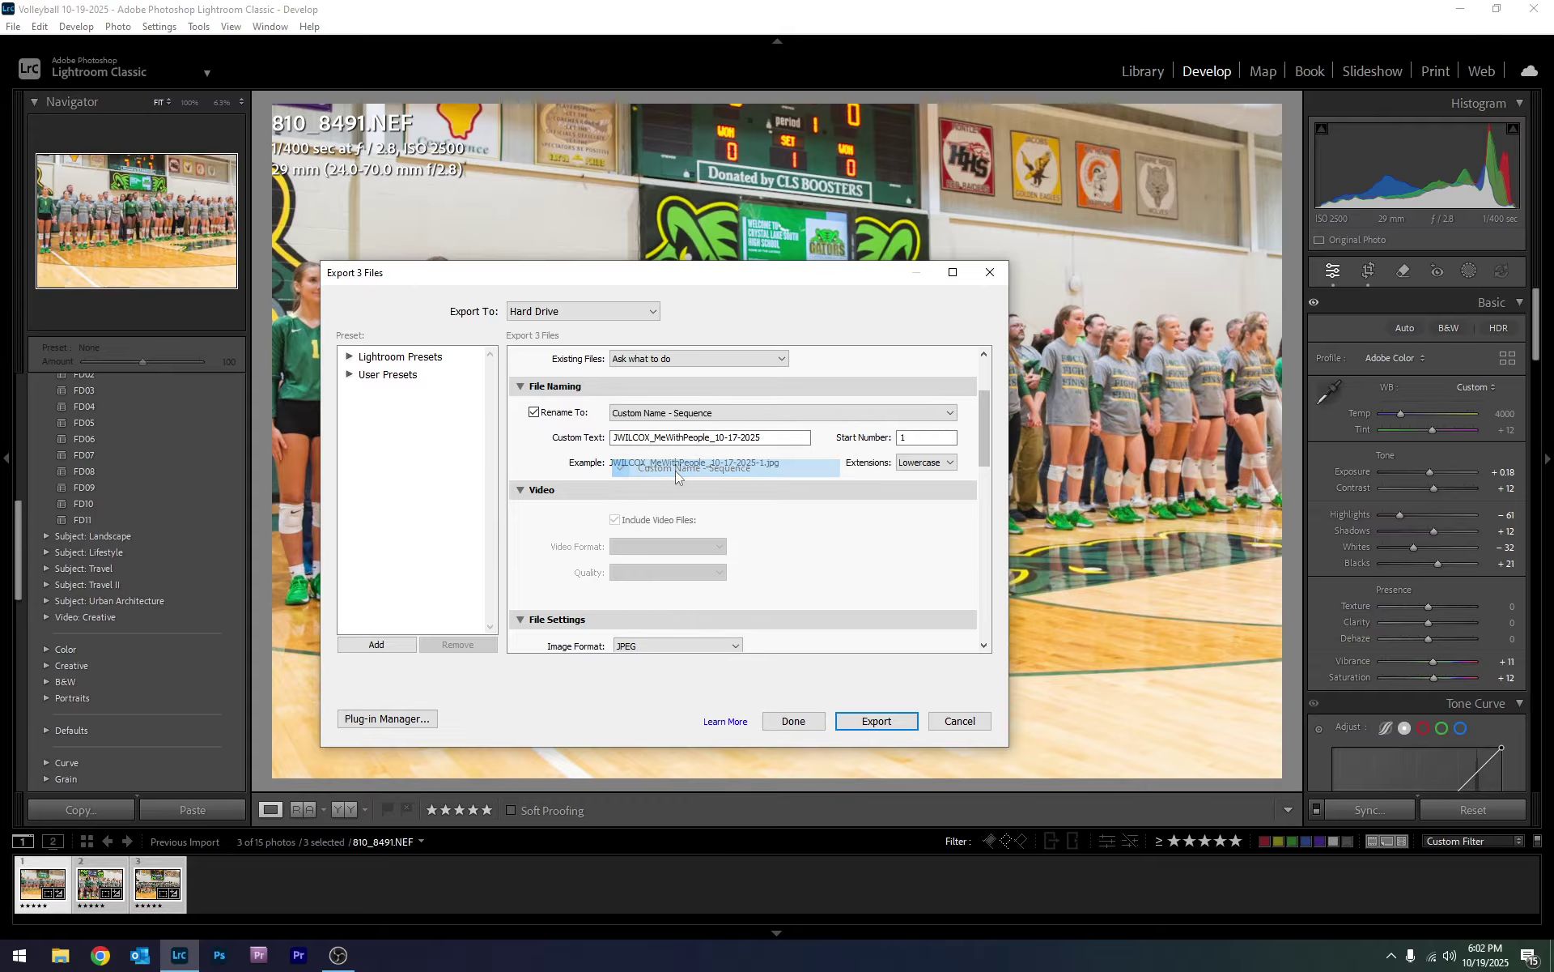
# - Replace MeWithPeople with VOLLEYBALL in the custom file name text, keeping the photographer's name and the underscores
pyautogui.click(741, 441)
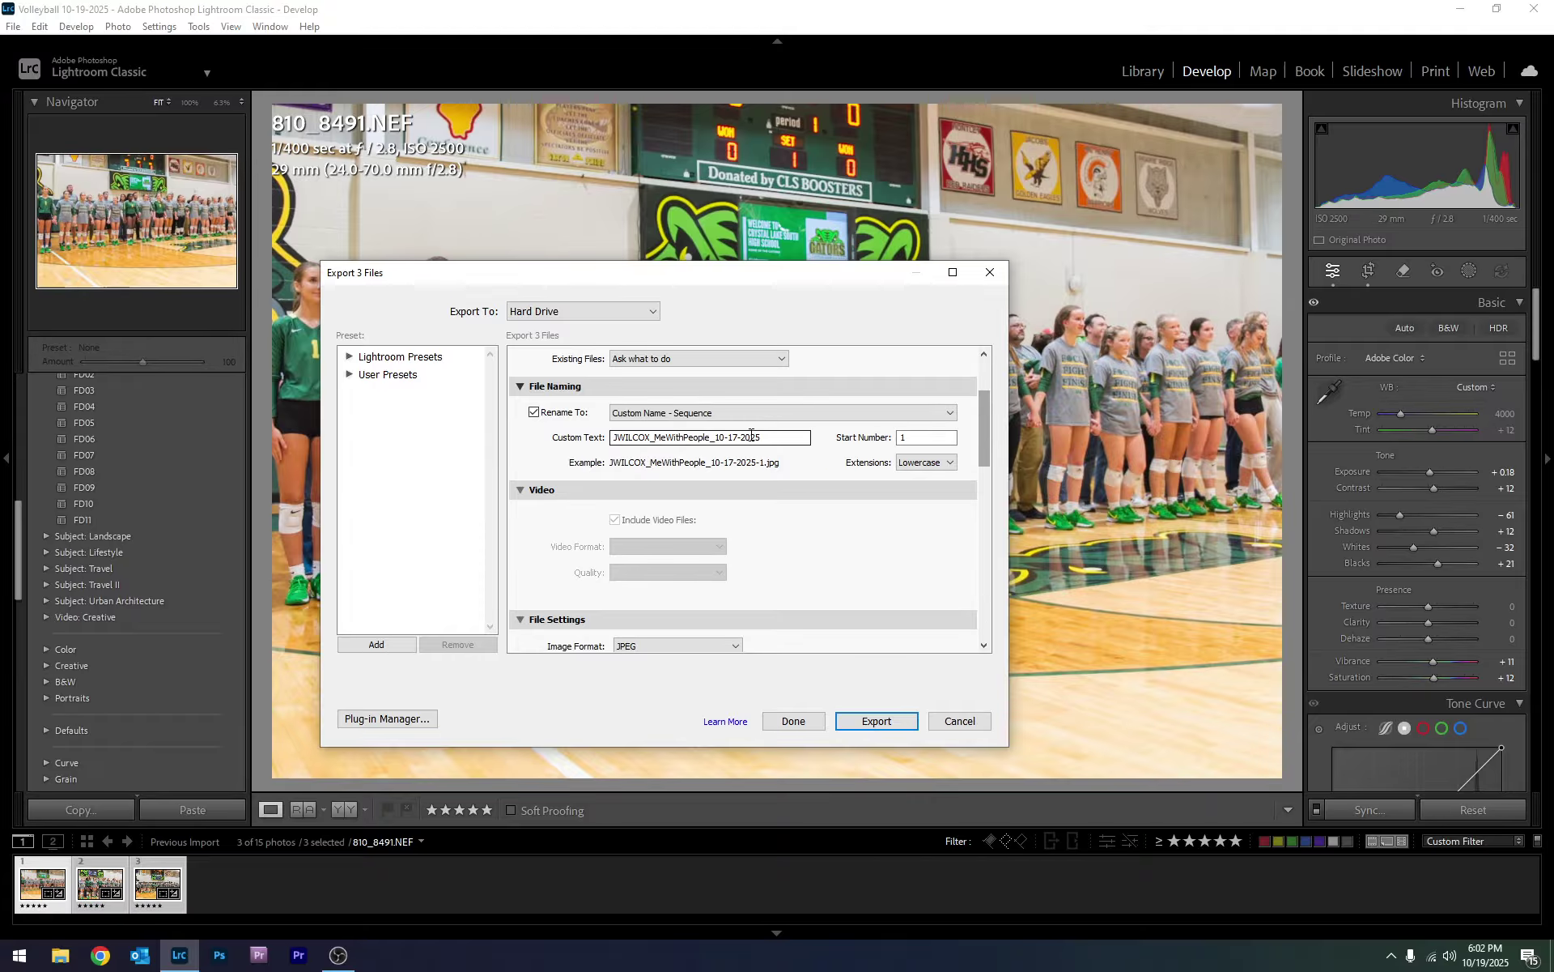
pyautogui.tripleClick(782, 439)
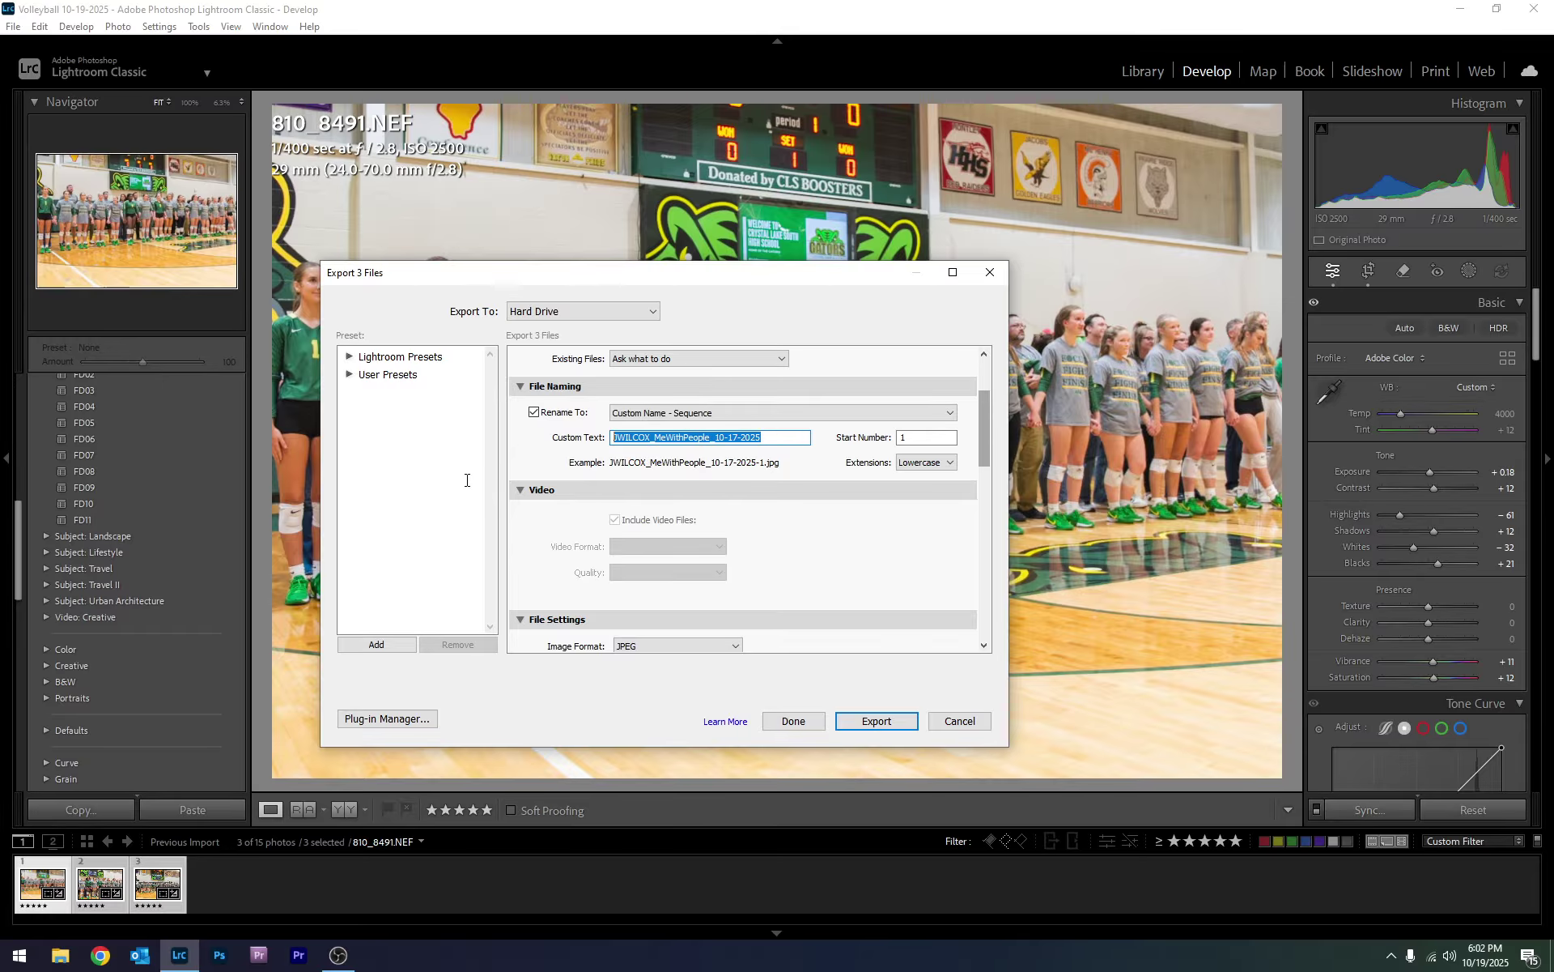
pyautogui.click(634, 442)
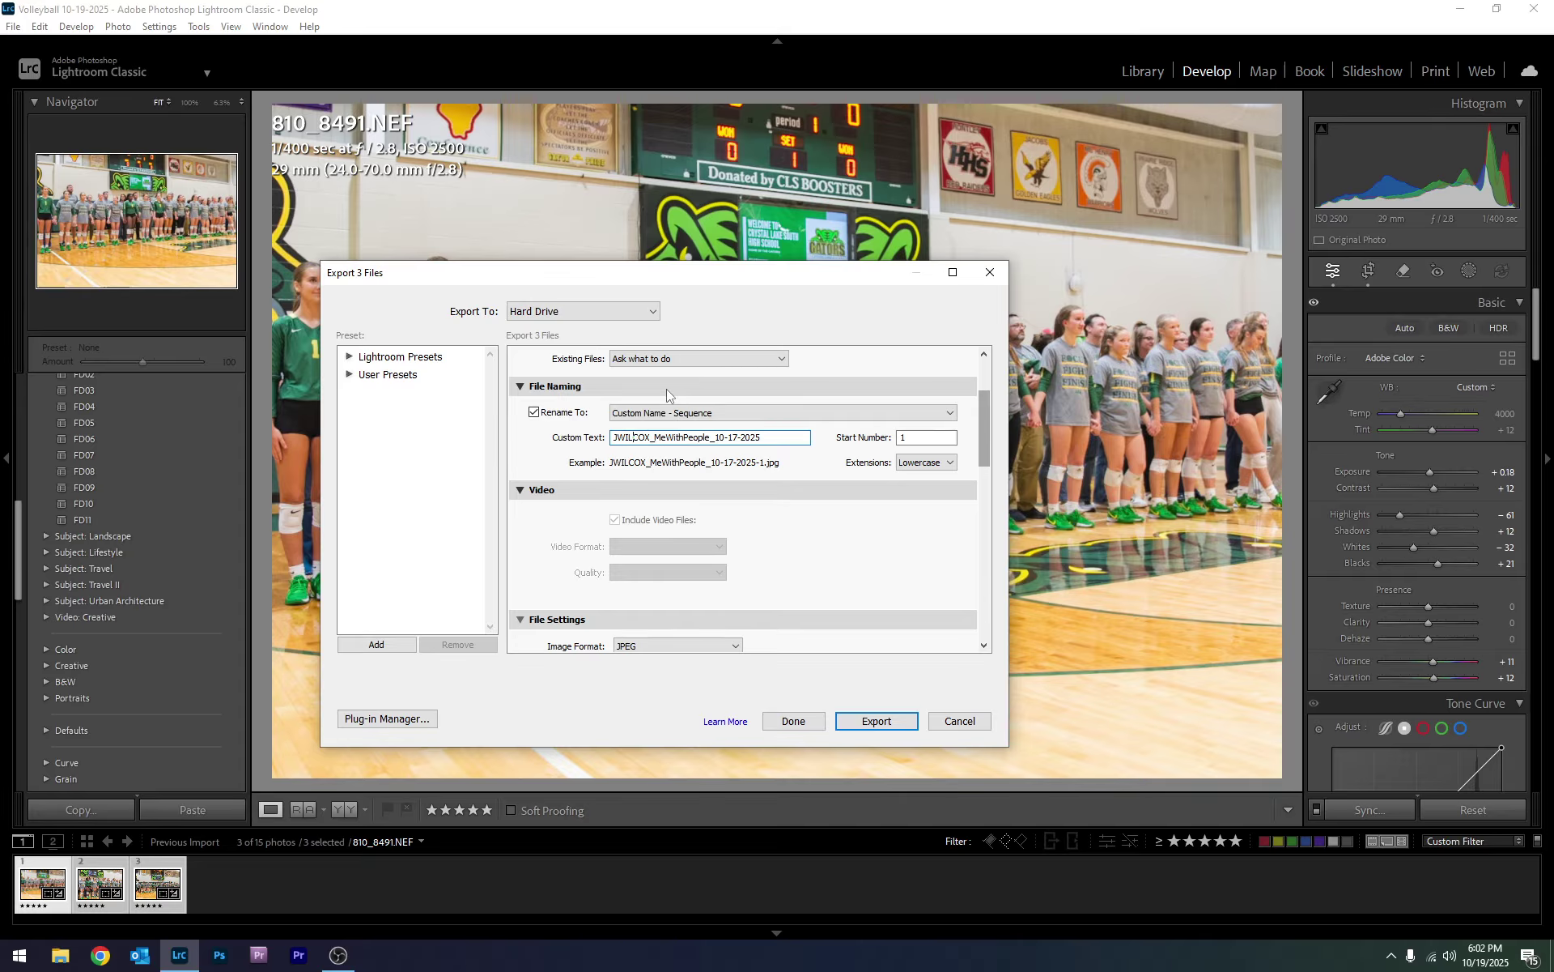
pyautogui.click(653, 438)
pyautogui.click(716, 438)
pyautogui.press('BackSpace')
pyautogui.press('BackSpace')
pyautogui.press('BackSpace')
pyautogui.press('BackSpace')
pyautogui.press('BackSpace')
pyautogui.press('BackSpace')
pyautogui.press('BackSpace')
pyautogui.press('BackSpace')
pyautogui.press('BackSpace')
pyautogui.press('BackSpace')
pyautogui.press('BackSpace')
pyautogui.press('BackSpace')
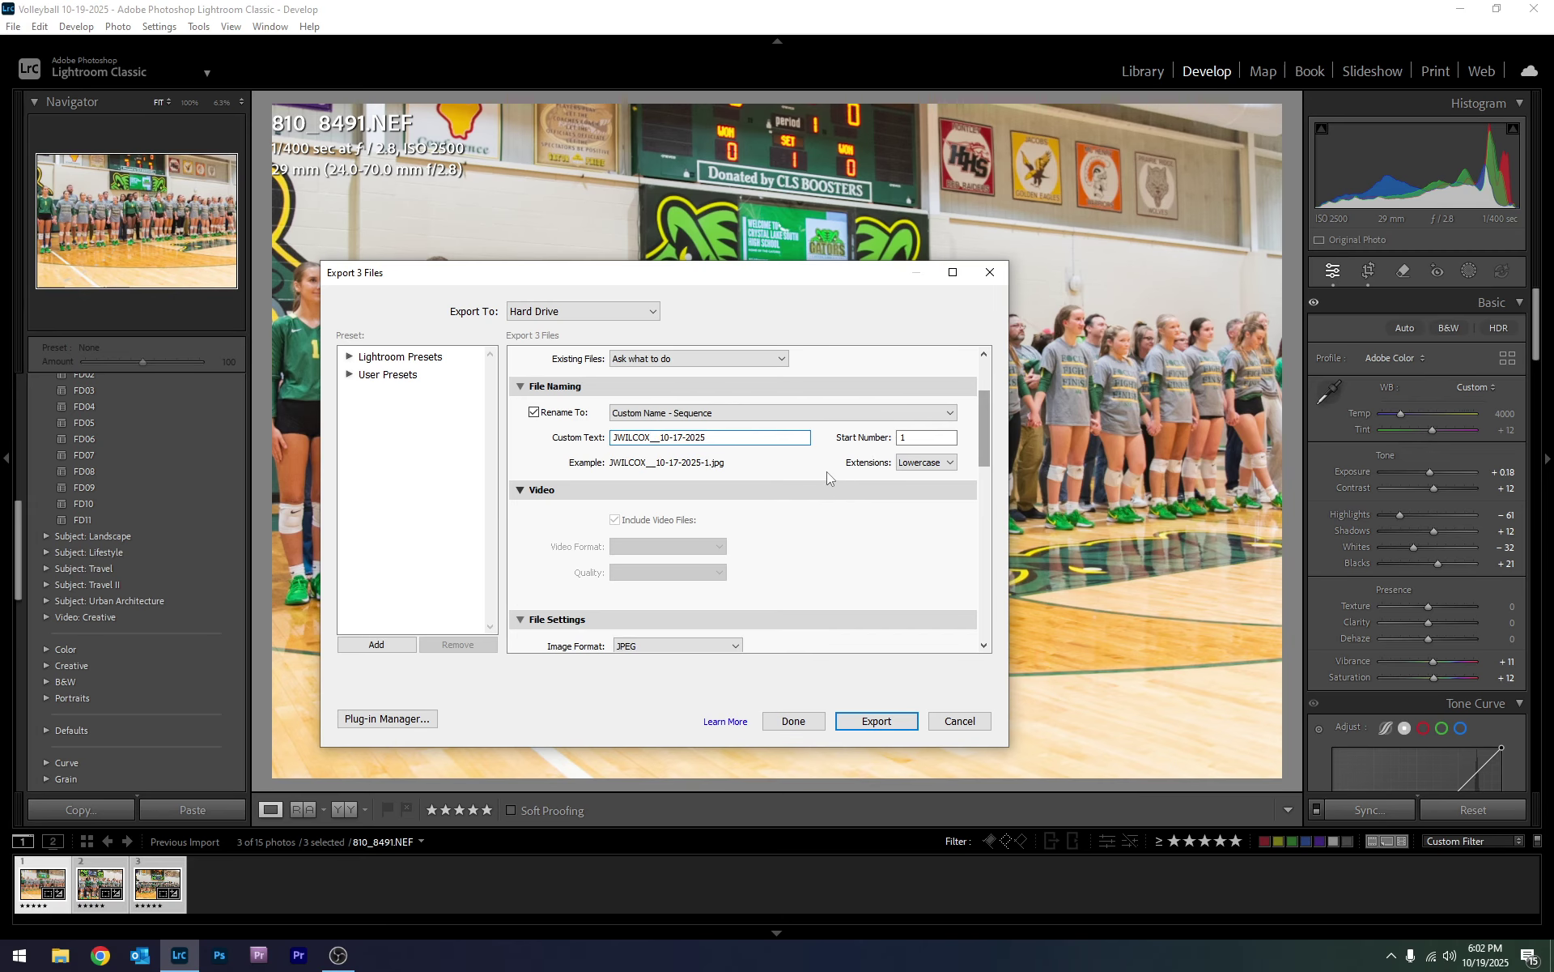
pyautogui.write('VOLLEYBALL')
pyautogui.press('Right')
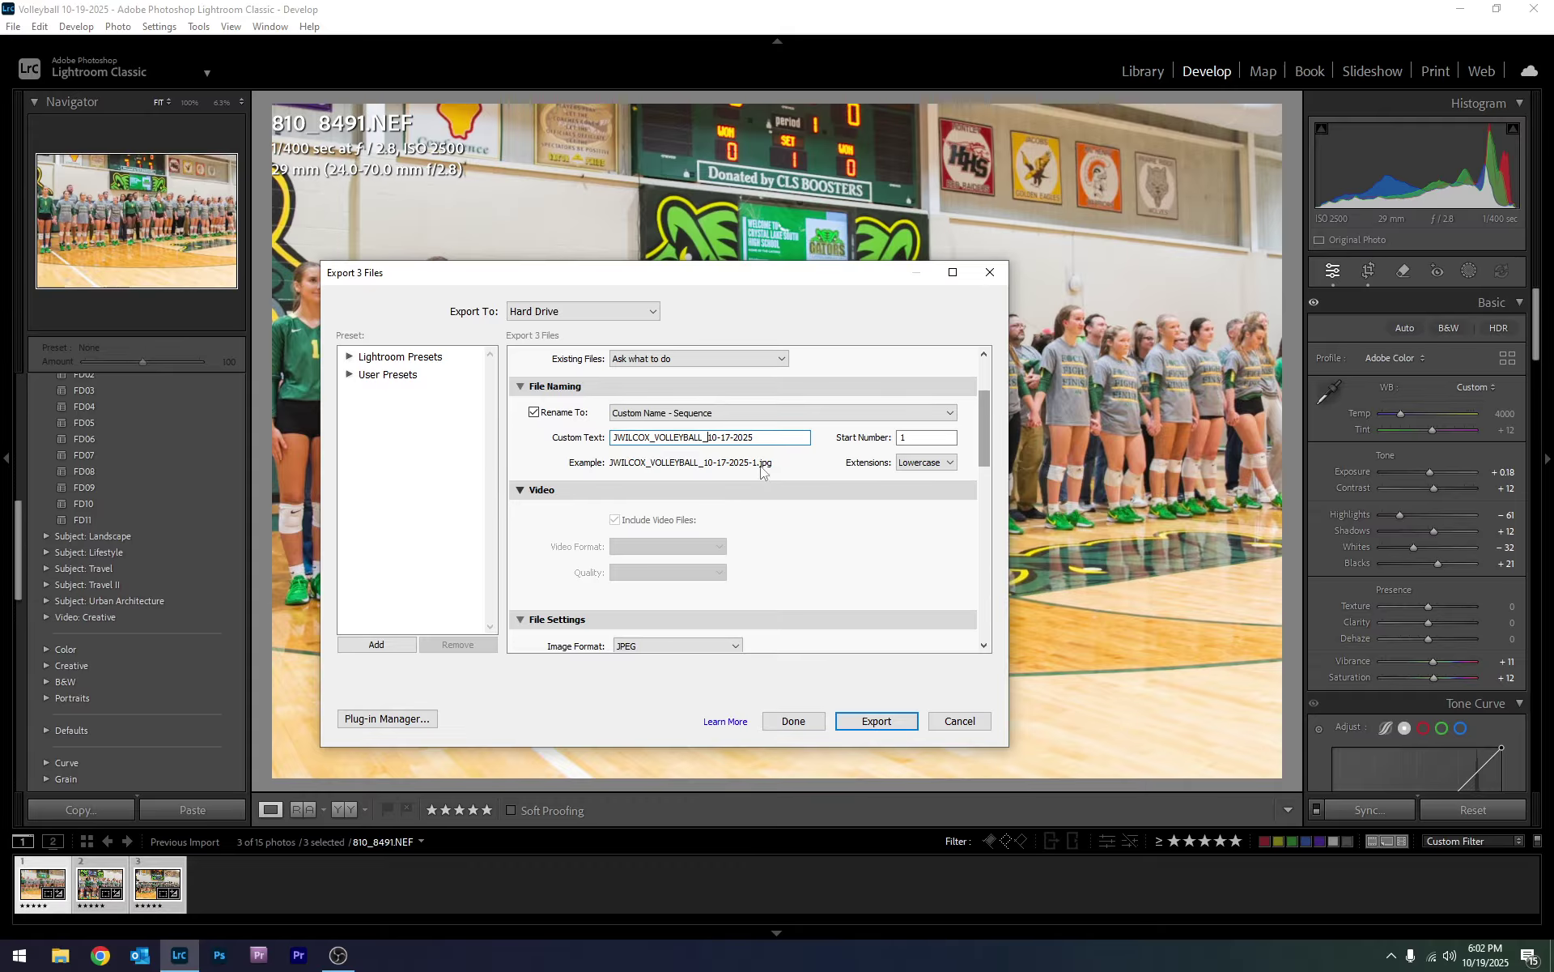
# - Change the date in the custom file name text to 10-19-2025
pyautogui.press('Right')
pyautogui.press('Right')
pyautogui.press('Right')
pyautogui.press('Right')
pyautogui.press('Right')
pyautogui.press('BackSpace')
pyautogui.write('9')
pyautogui.doubleClick(728, 434)
pyautogui.click(672, 443)
pyautogui.hotkey('ctrl', 'a')
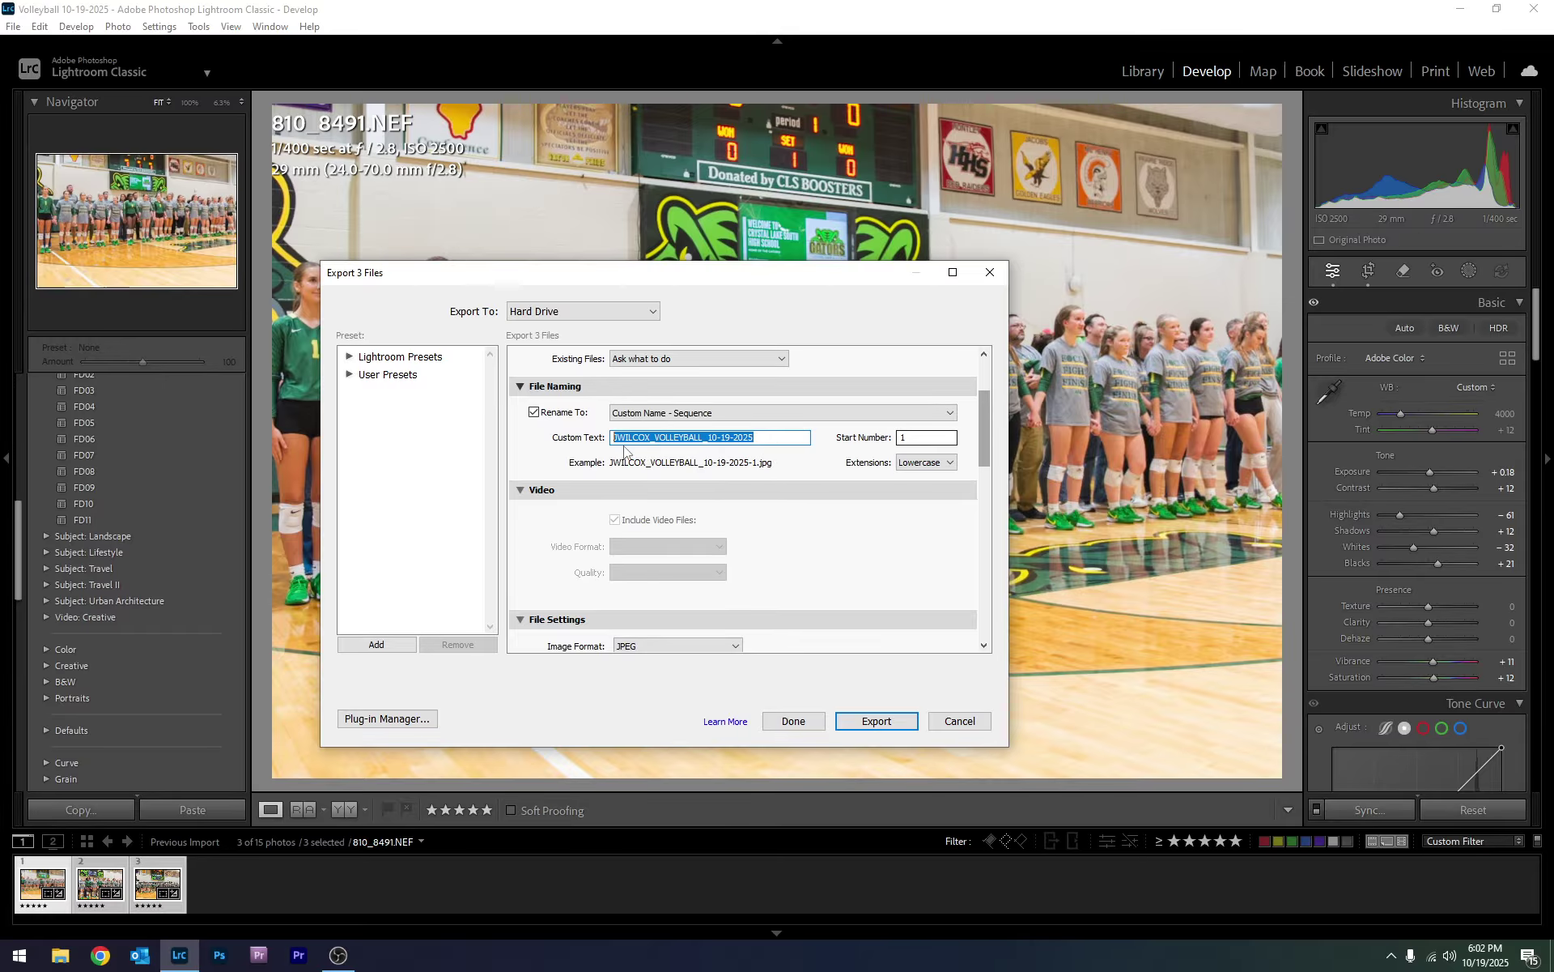
# - Check the start number and the file extension case options, keeping 1 and Lowercase
pyautogui.click(921, 437)
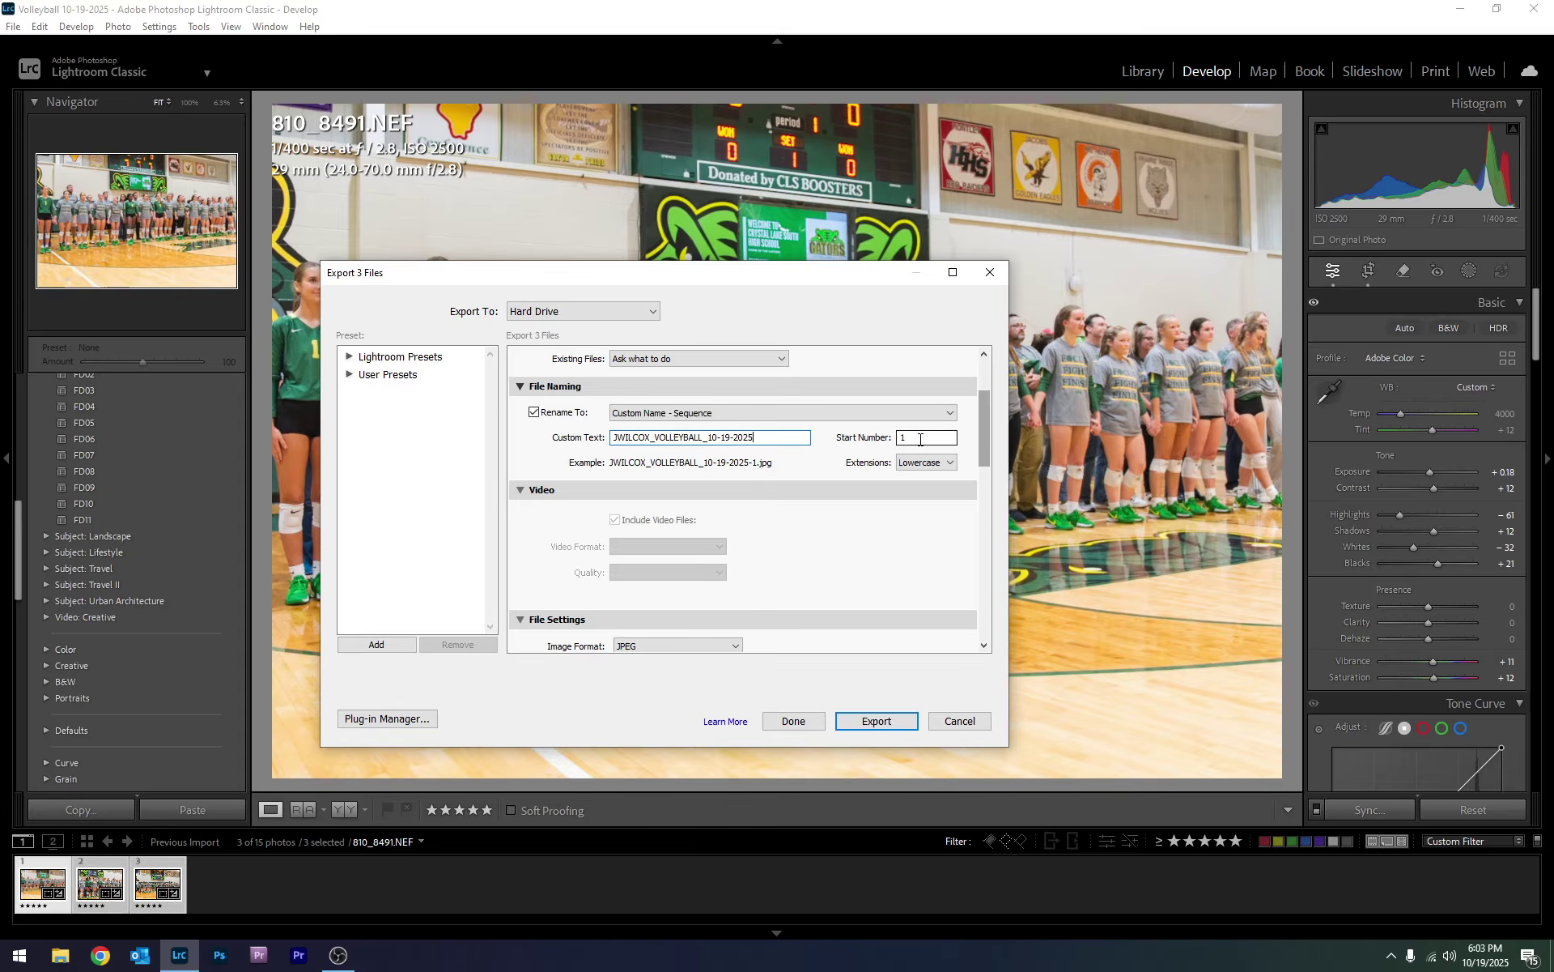
pyautogui.click(936, 468)
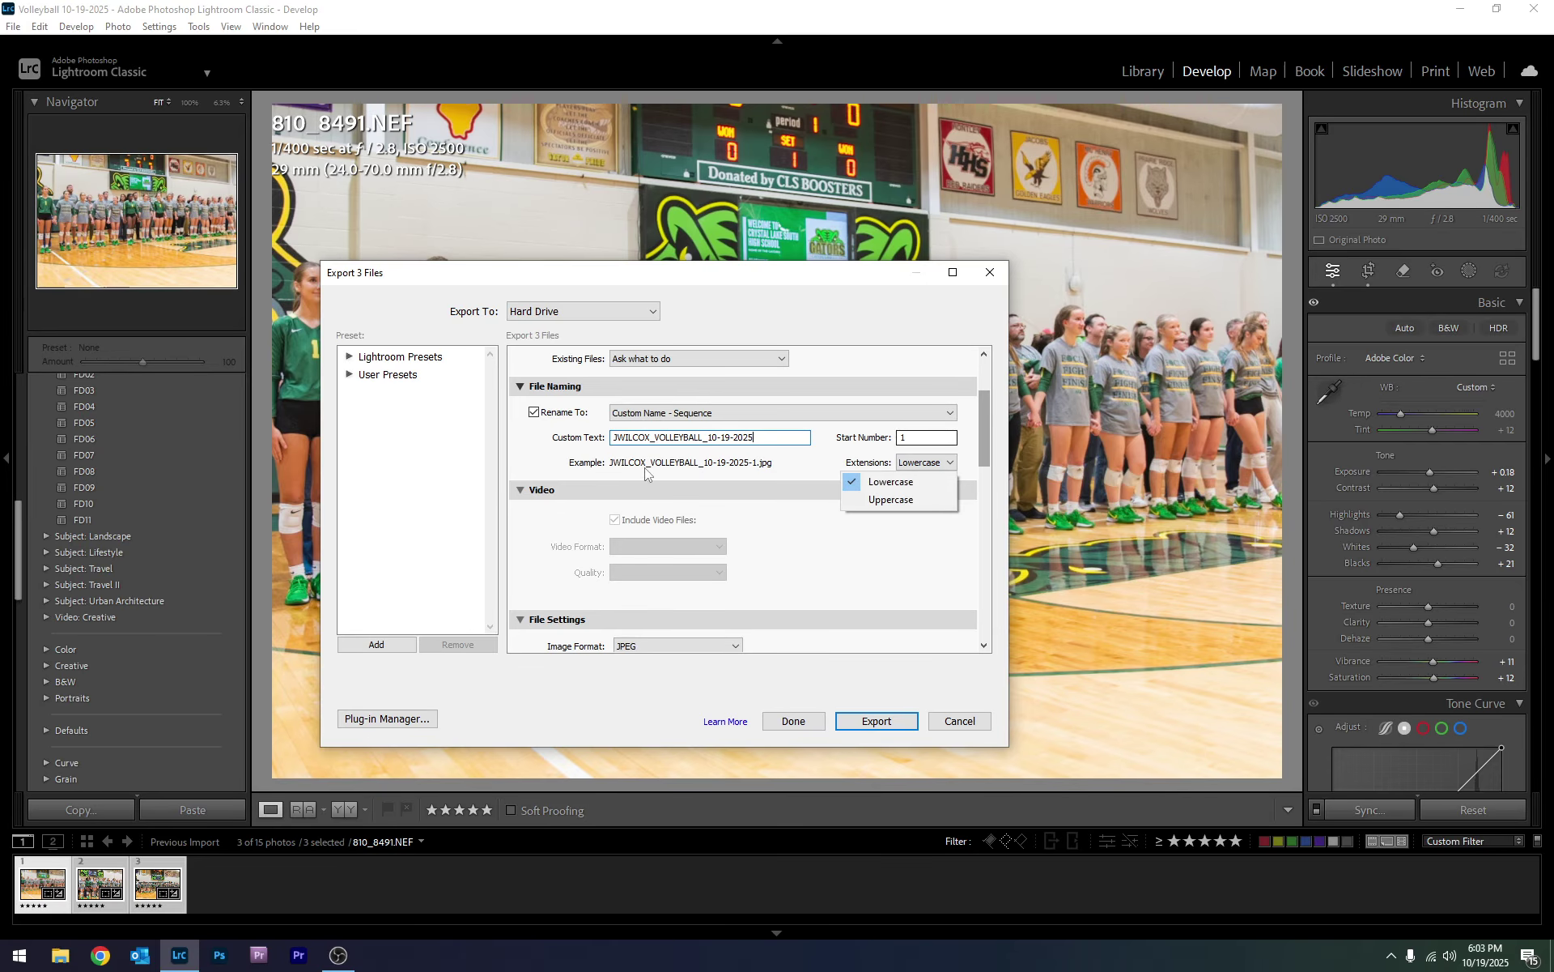
pyautogui.click(617, 467)
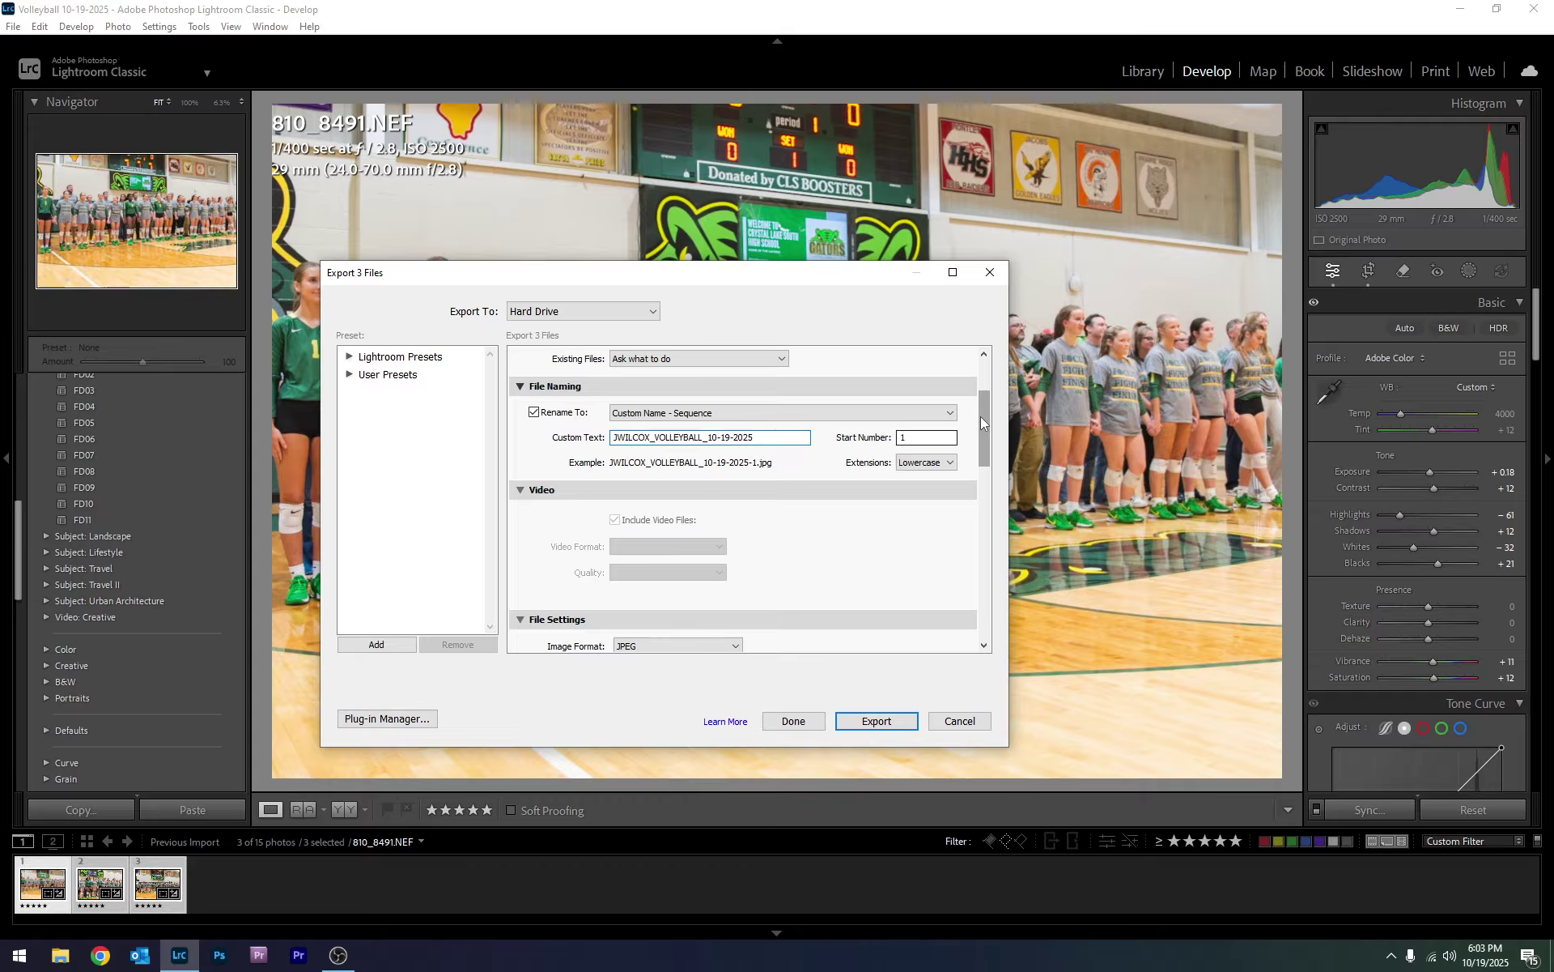
# - Review the available image formats in the export's File Settings, keeping JPEG
pyautogui.moveTo(981, 418); pyautogui.dragTo(990, 464)
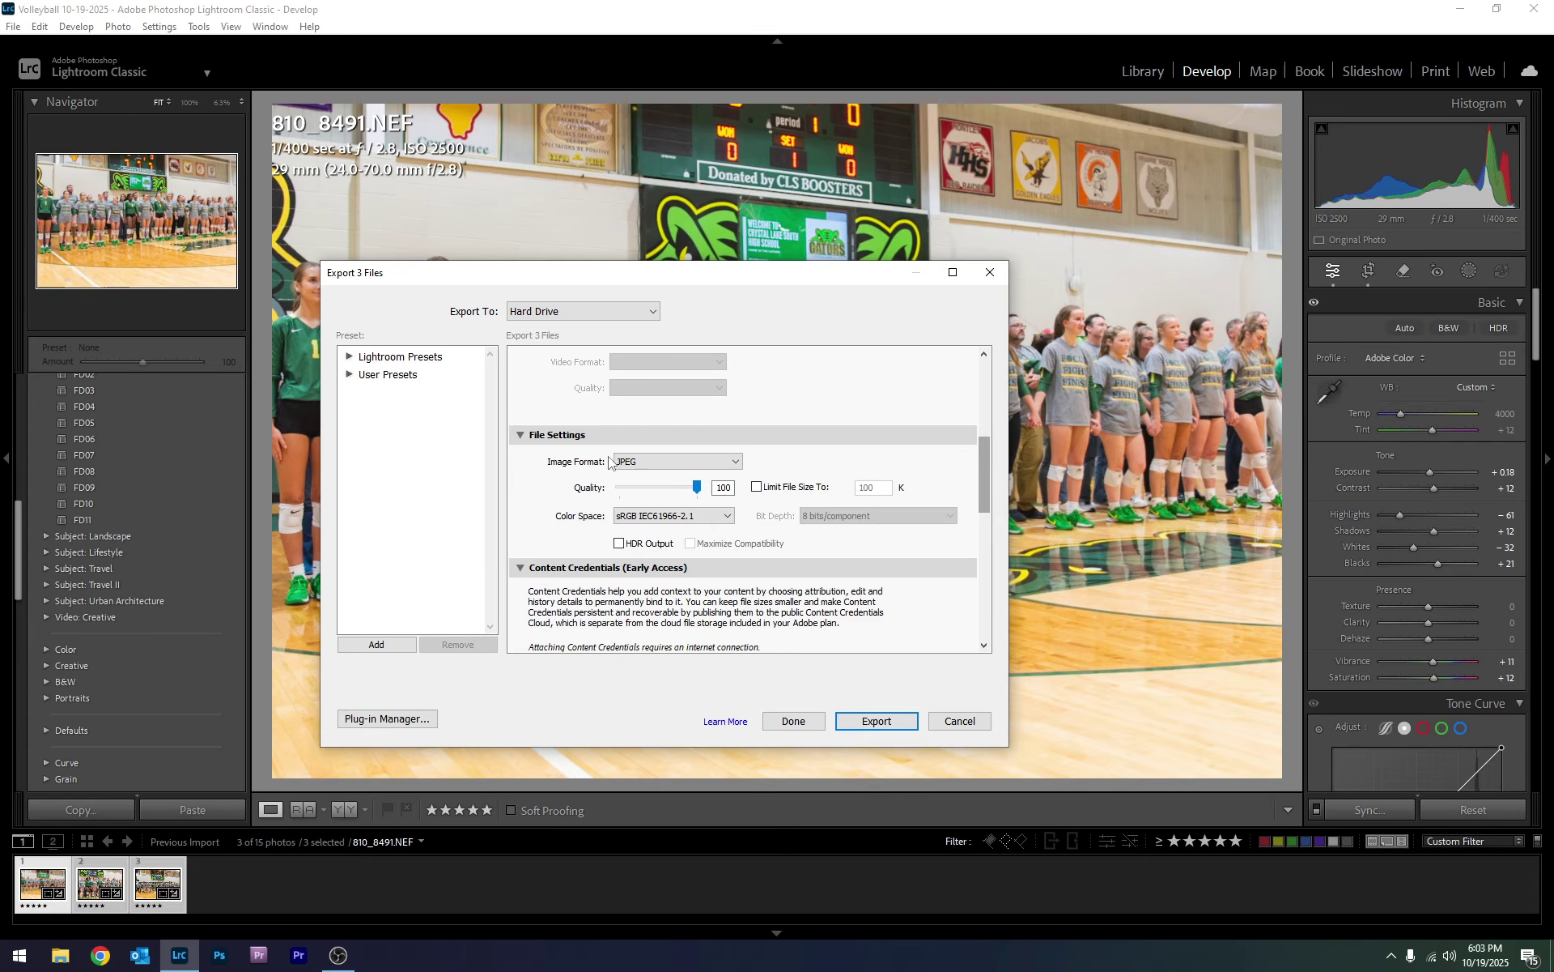
pyautogui.click(616, 466)
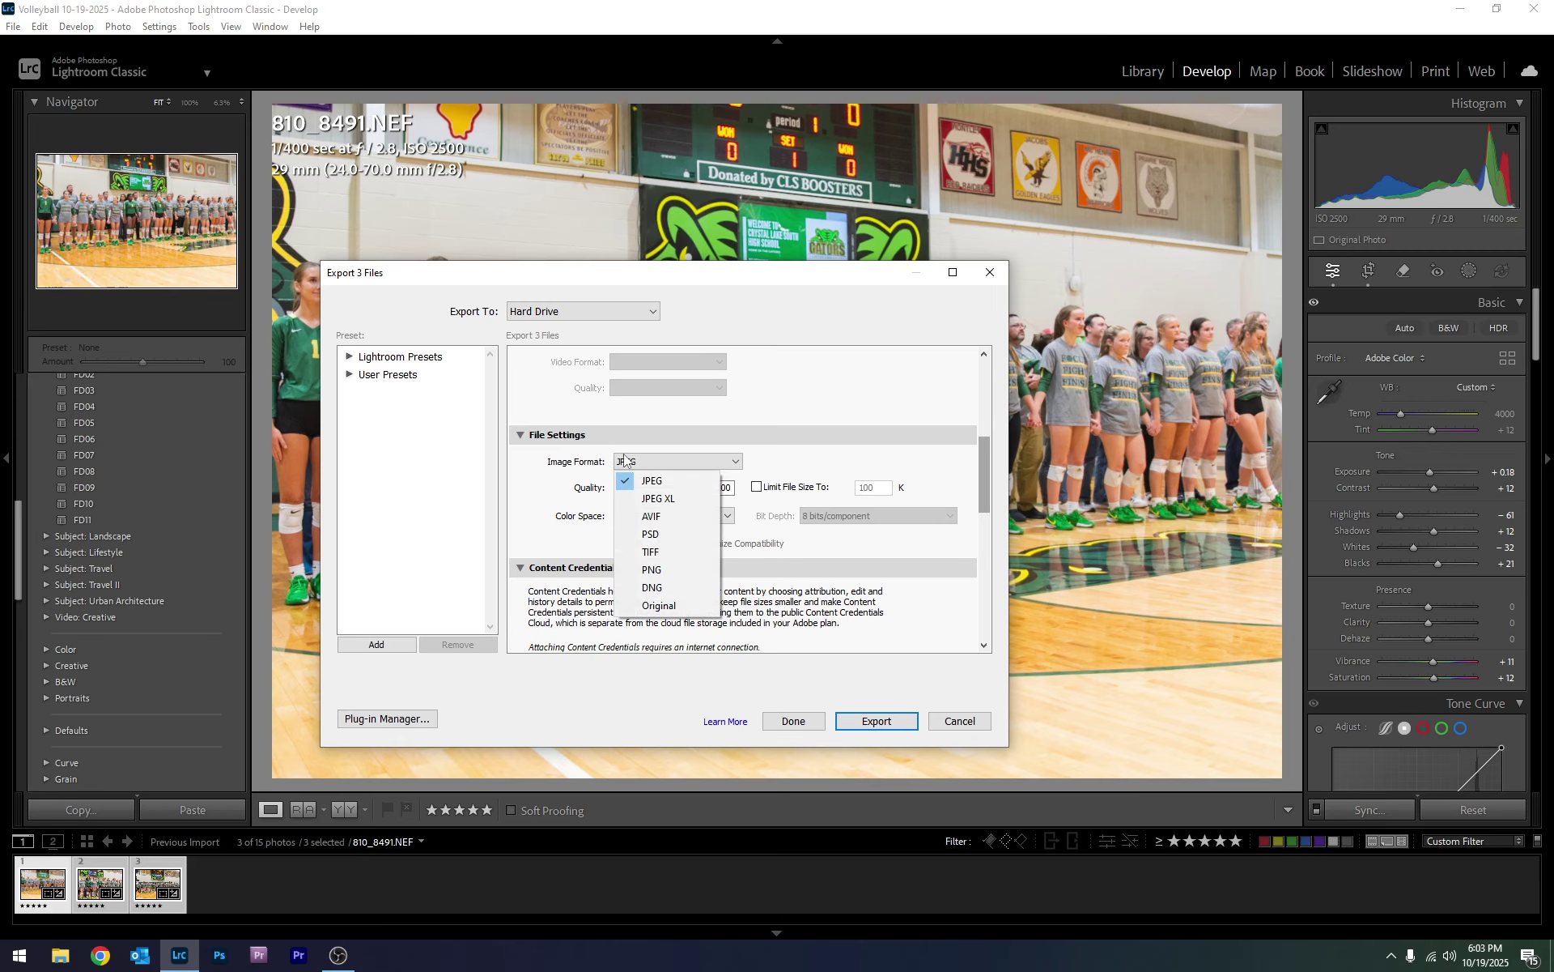
pyautogui.click(629, 468)
pyautogui.click(630, 468)
pyautogui.click(720, 437)
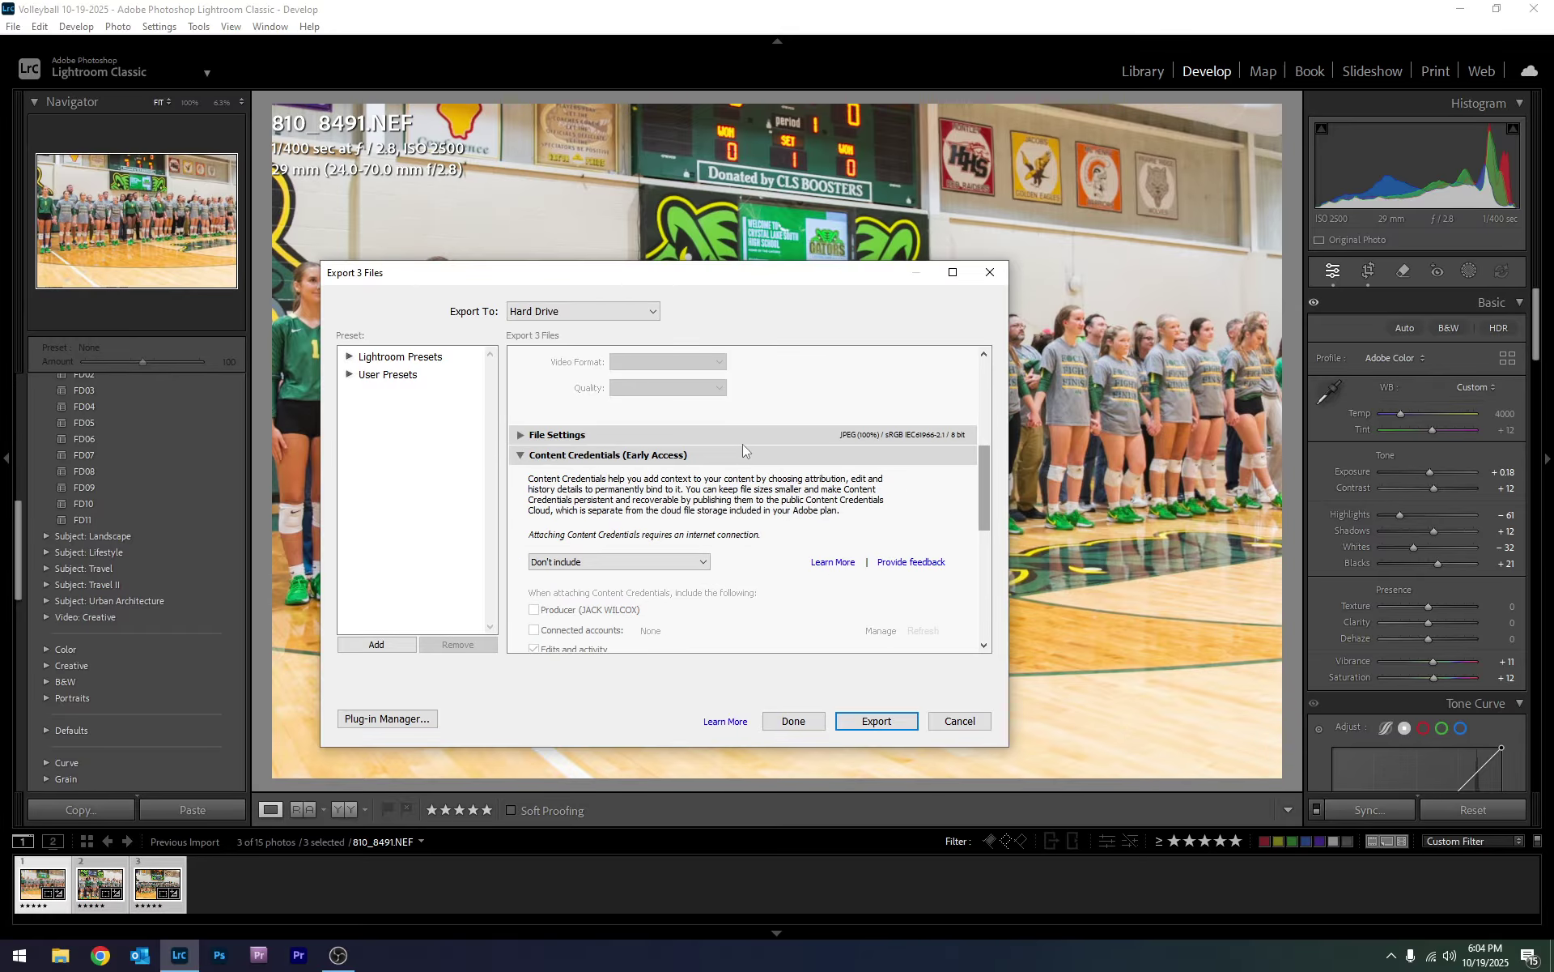
pyautogui.click(560, 437)
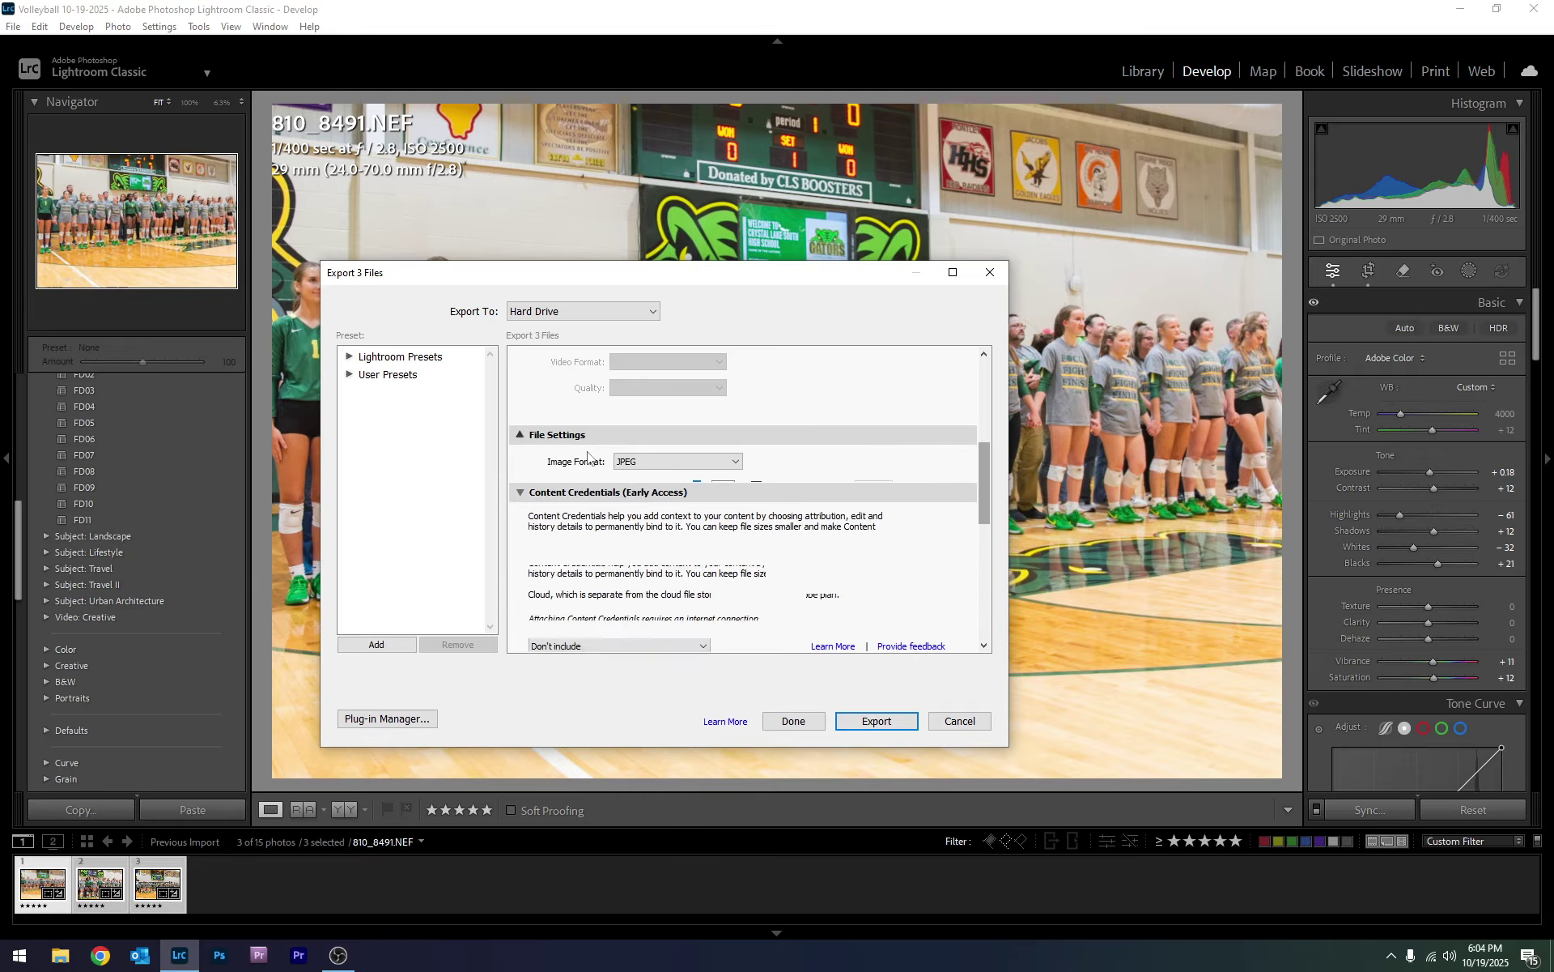
pyautogui.click(523, 436)
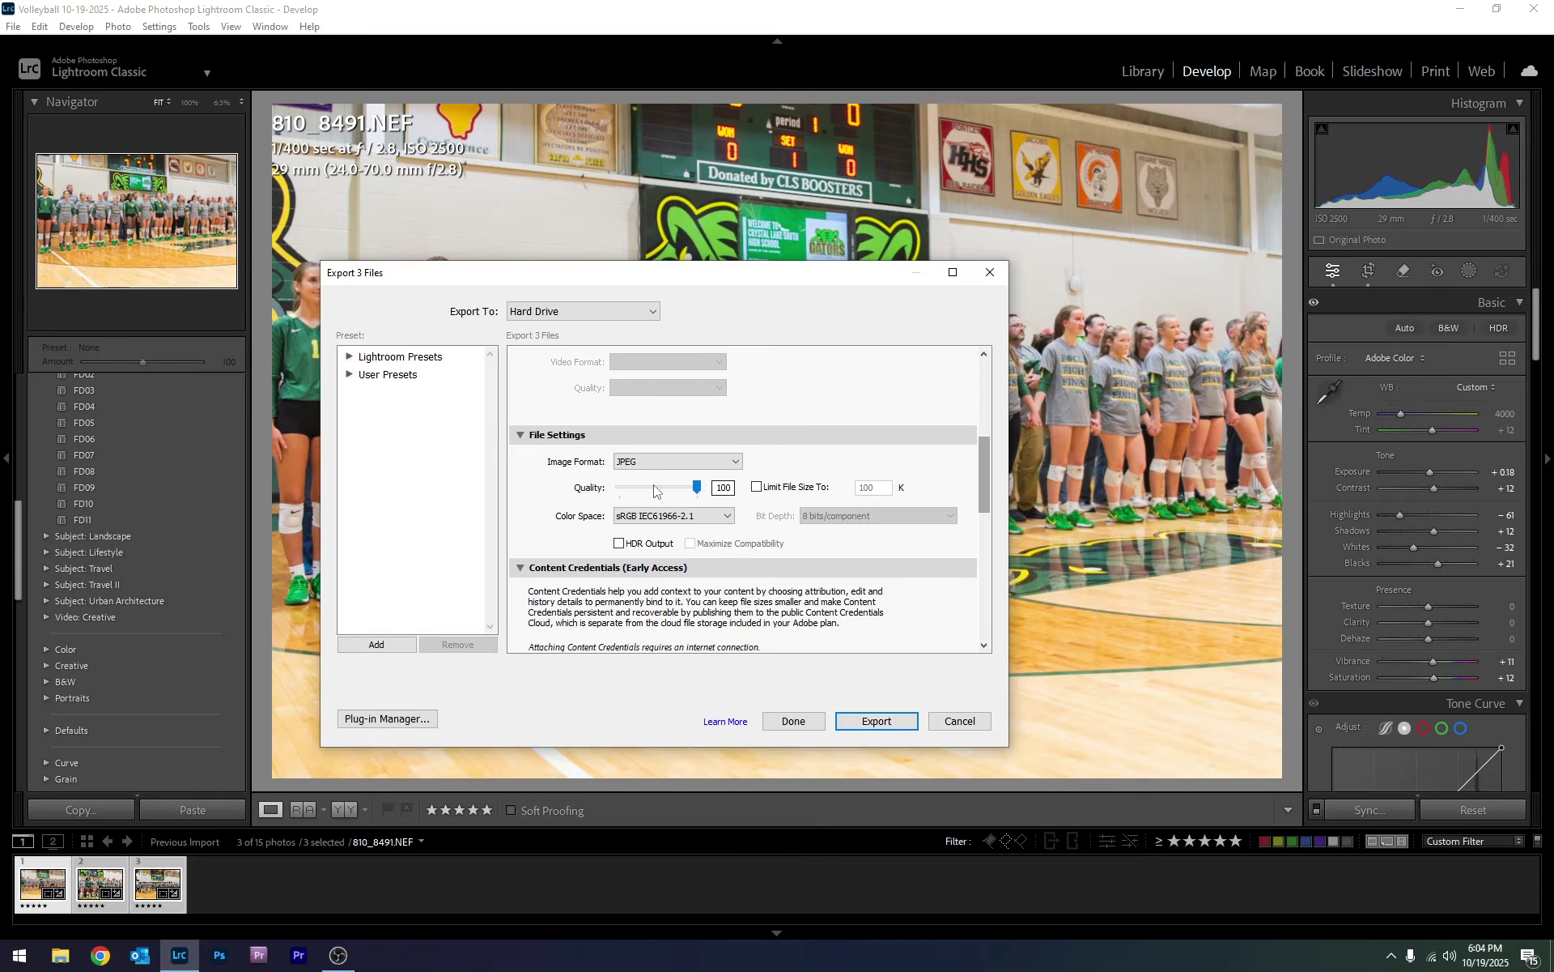
# - Check the JPEG quality and color space options, keeping quality 100 and sRGB IEC61966-2.1
pyautogui.click(726, 488)
pyautogui.click(704, 519)
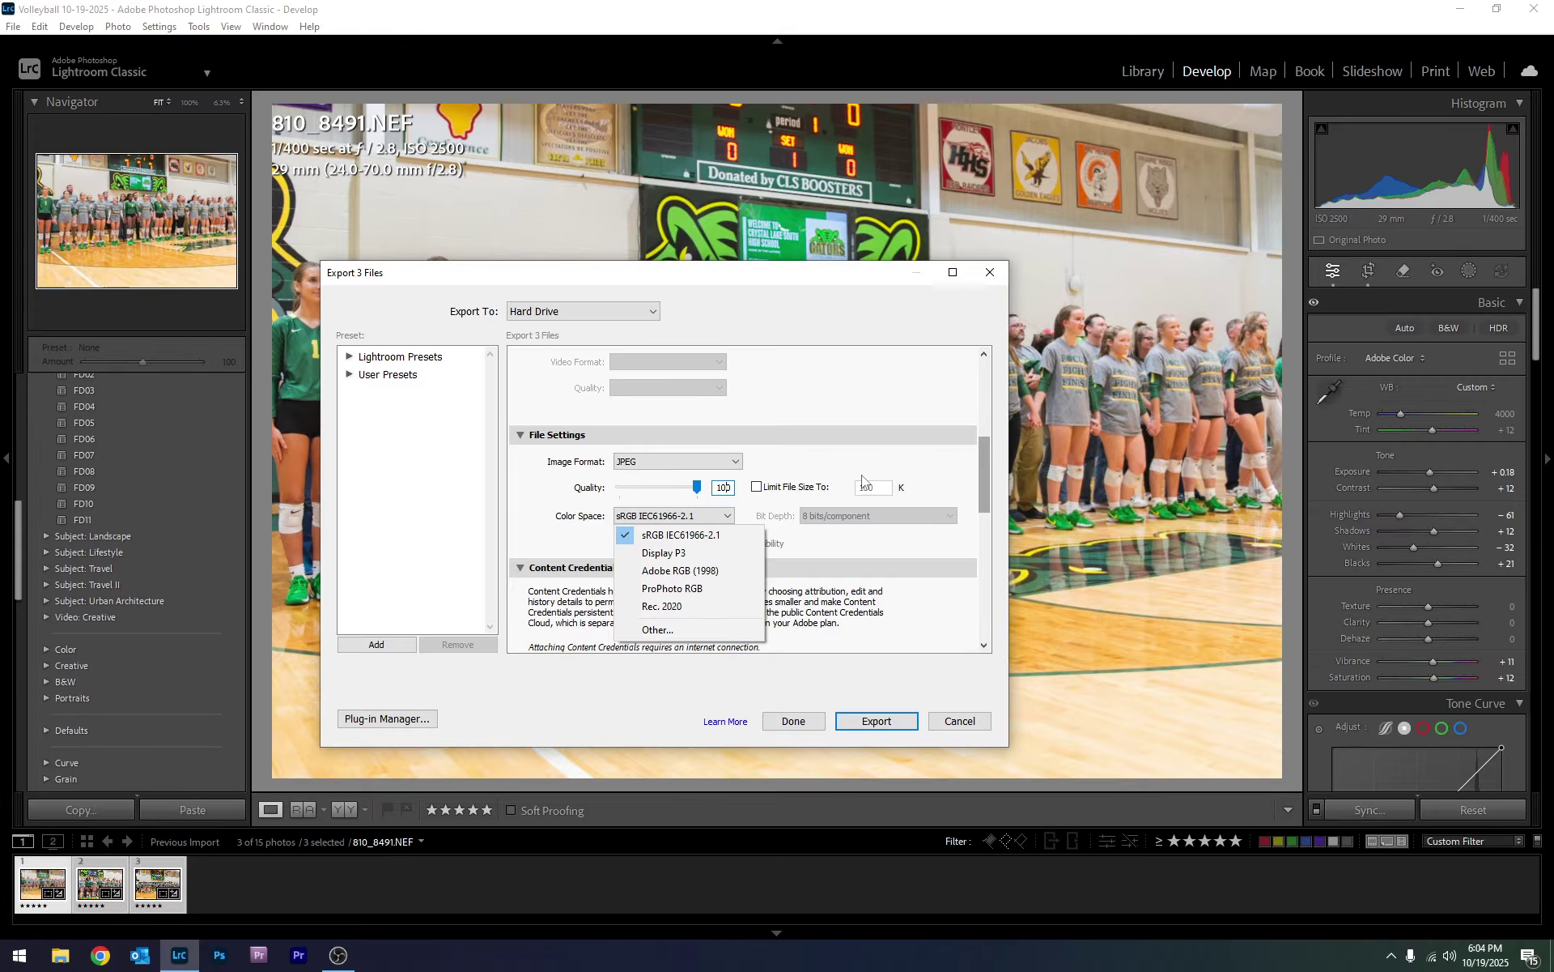
pyautogui.click(985, 476)
# - Review which metadata the exported files can include, keeping All Metadata
pyautogui.moveTo(987, 474); pyautogui.dragTo(1002, 513)
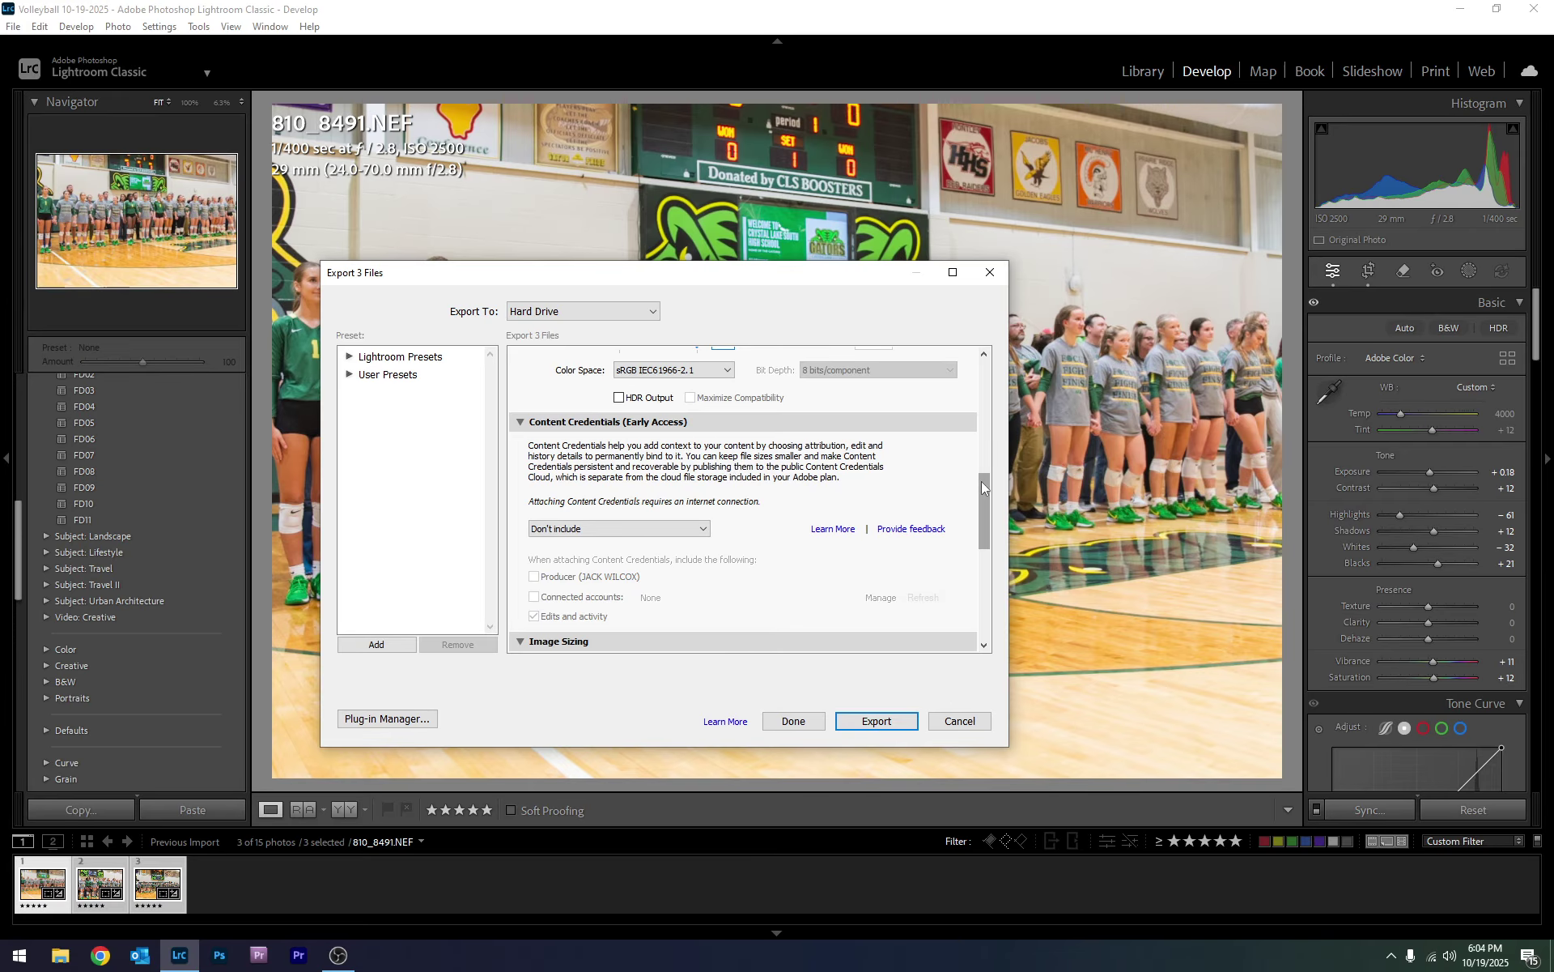
pyautogui.moveTo(981, 492); pyautogui.dragTo(1007, 597)
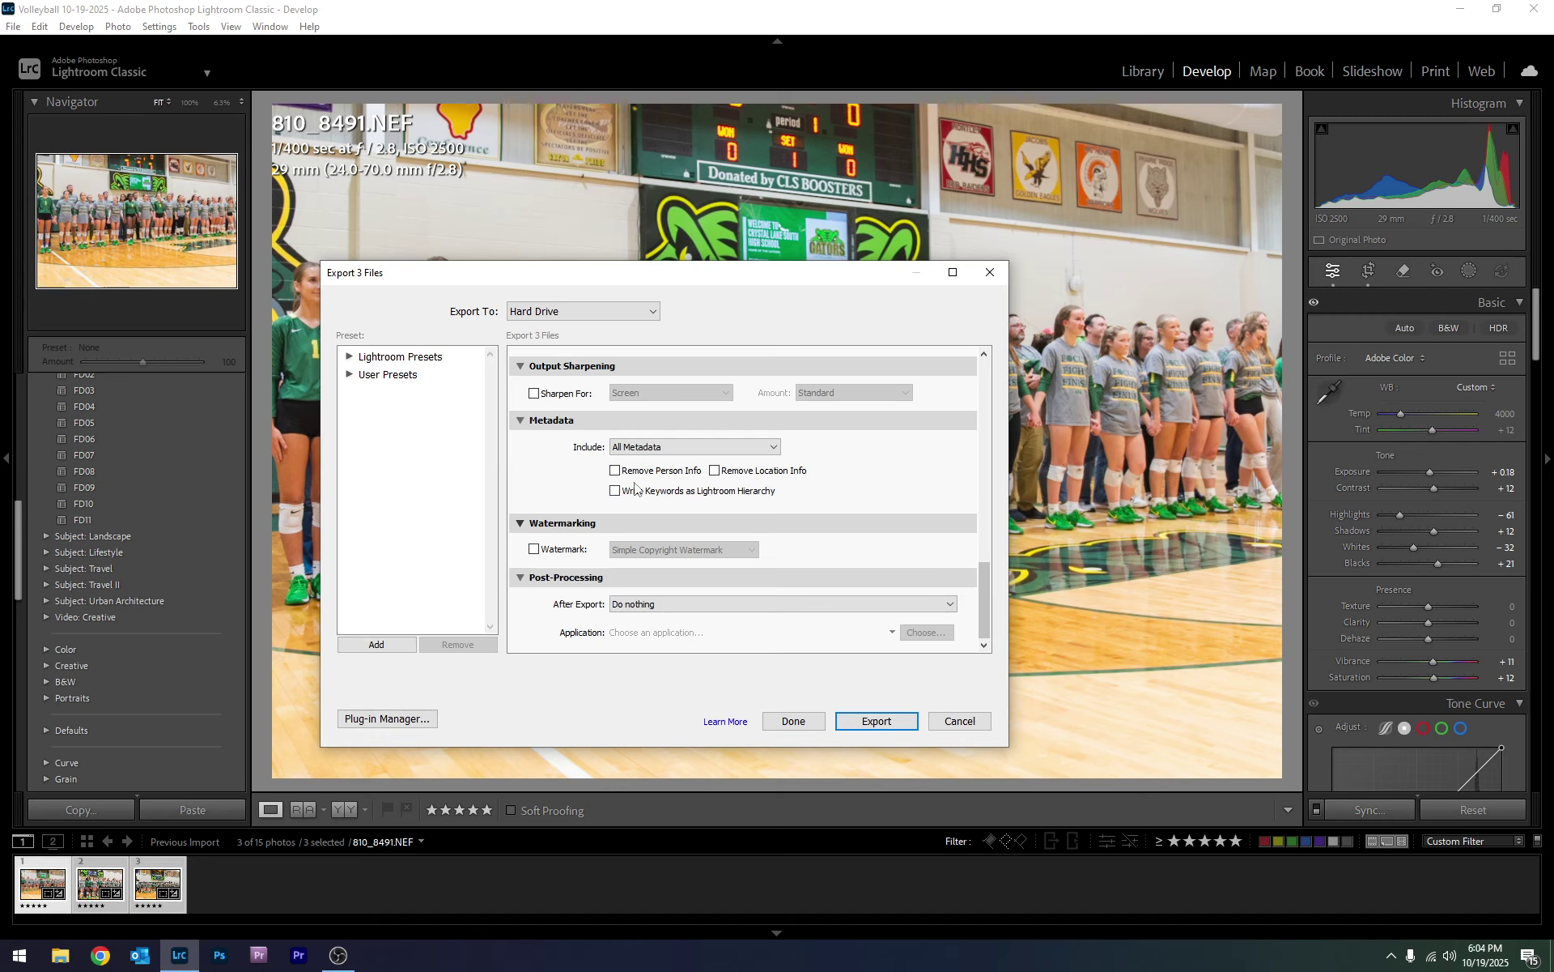
pyautogui.click(636, 448)
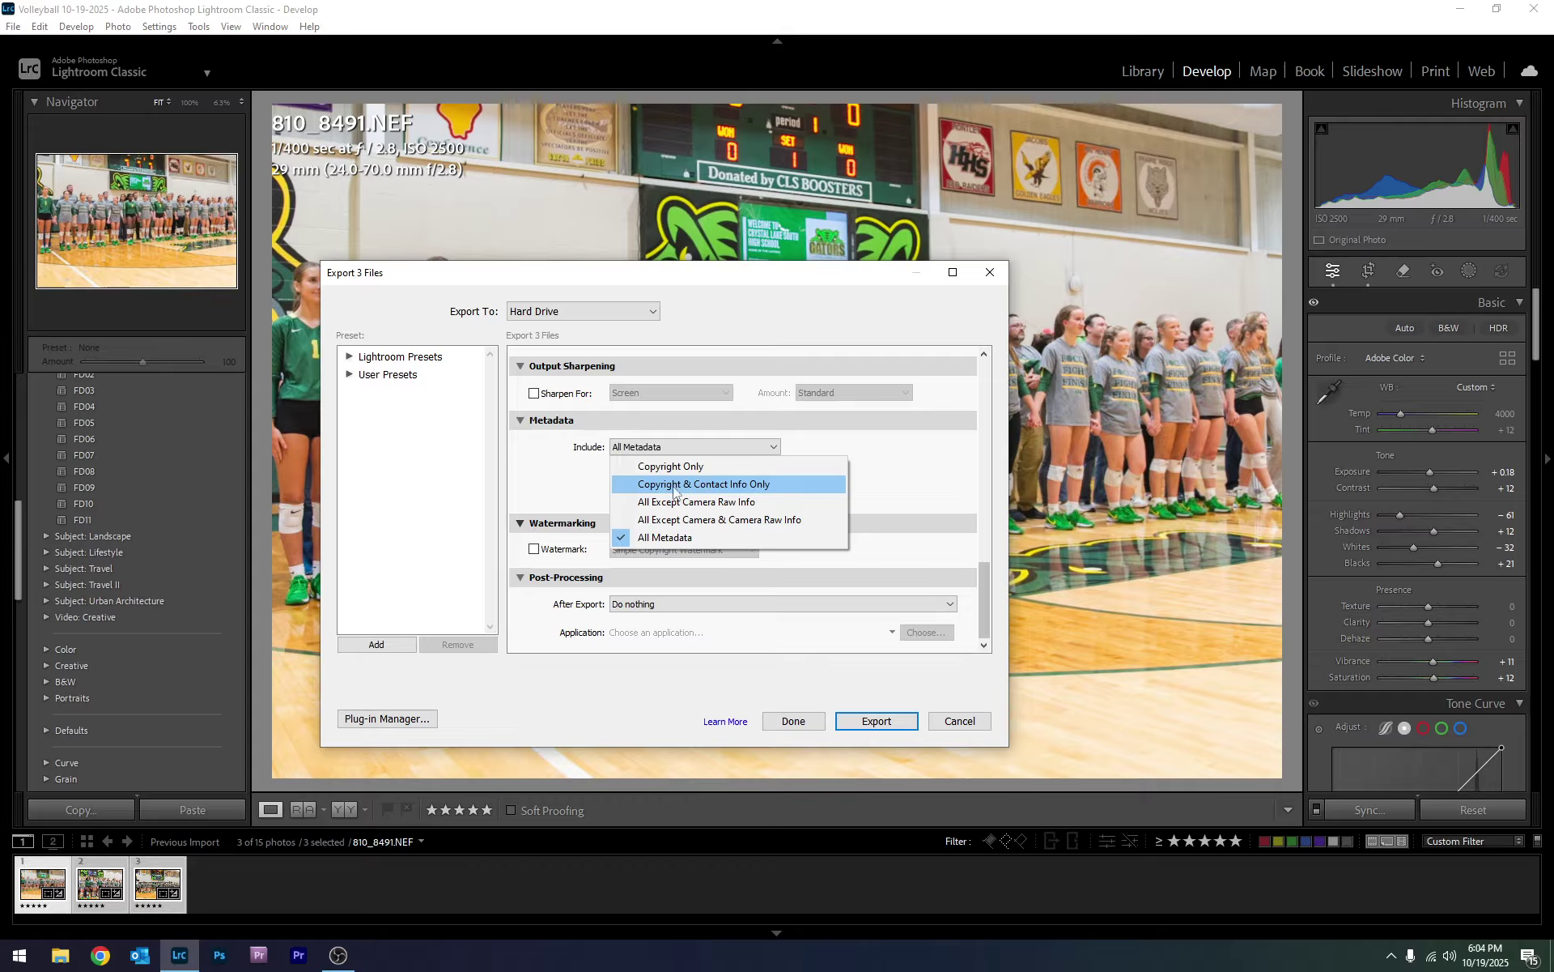
pyautogui.click(665, 538)
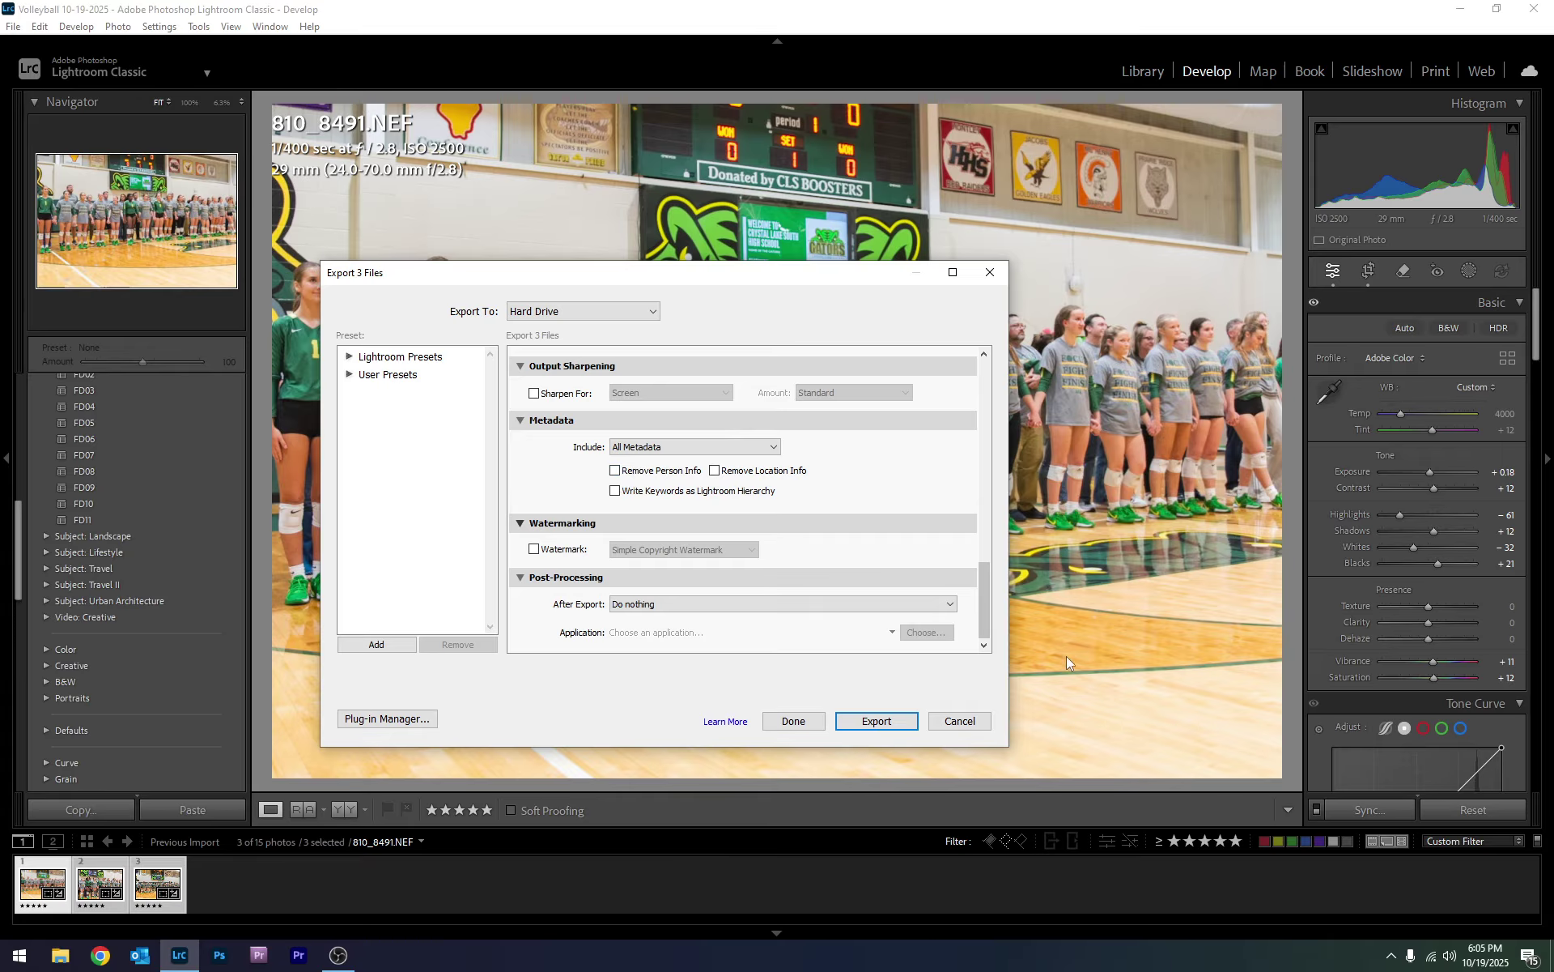
# - Export the three selected photos with the current settings to the folder W: > Media Club > Volleyball 10-19-2025 > Exported
pyautogui.moveTo(994, 607); pyautogui.dragTo(957, 340)
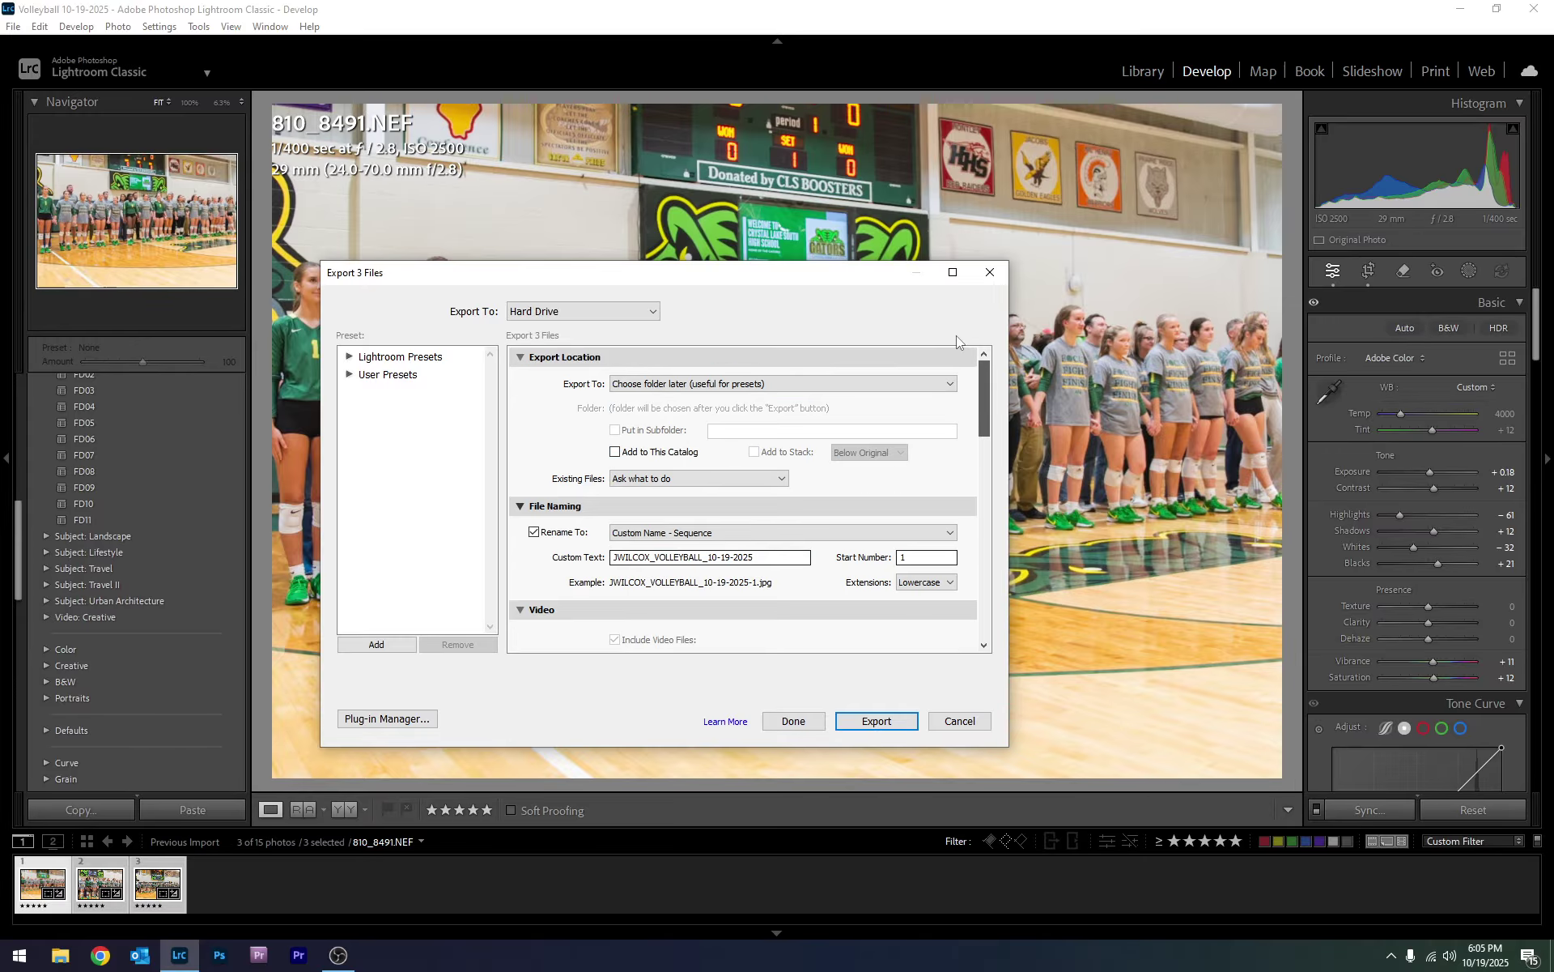
pyautogui.click(877, 720)
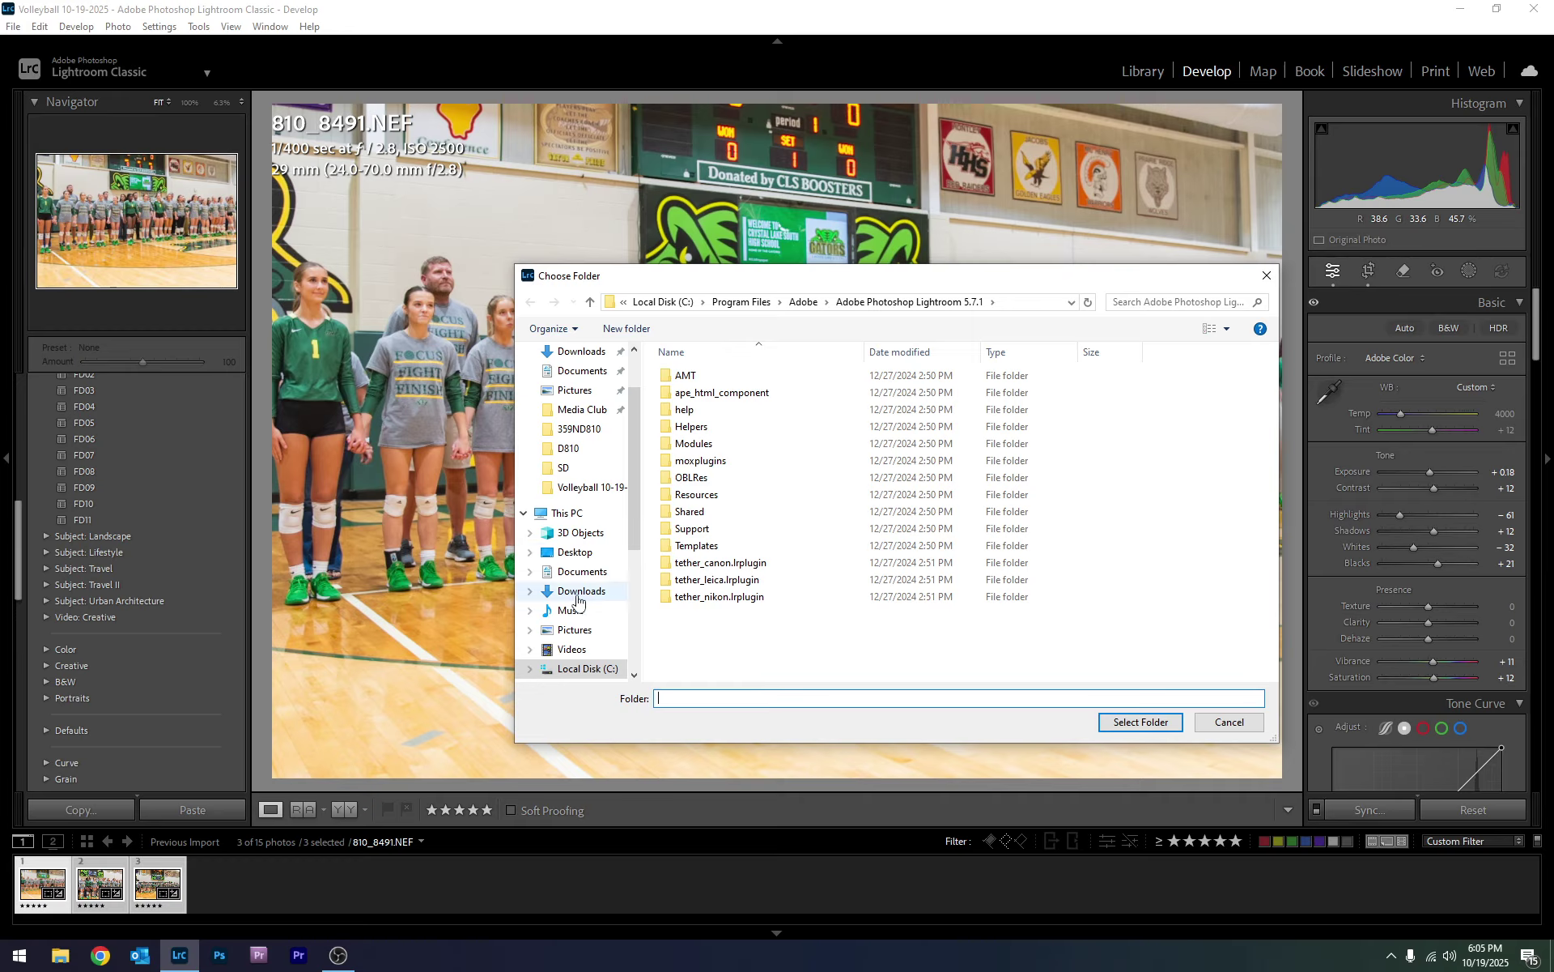
pyautogui.click(567, 514)
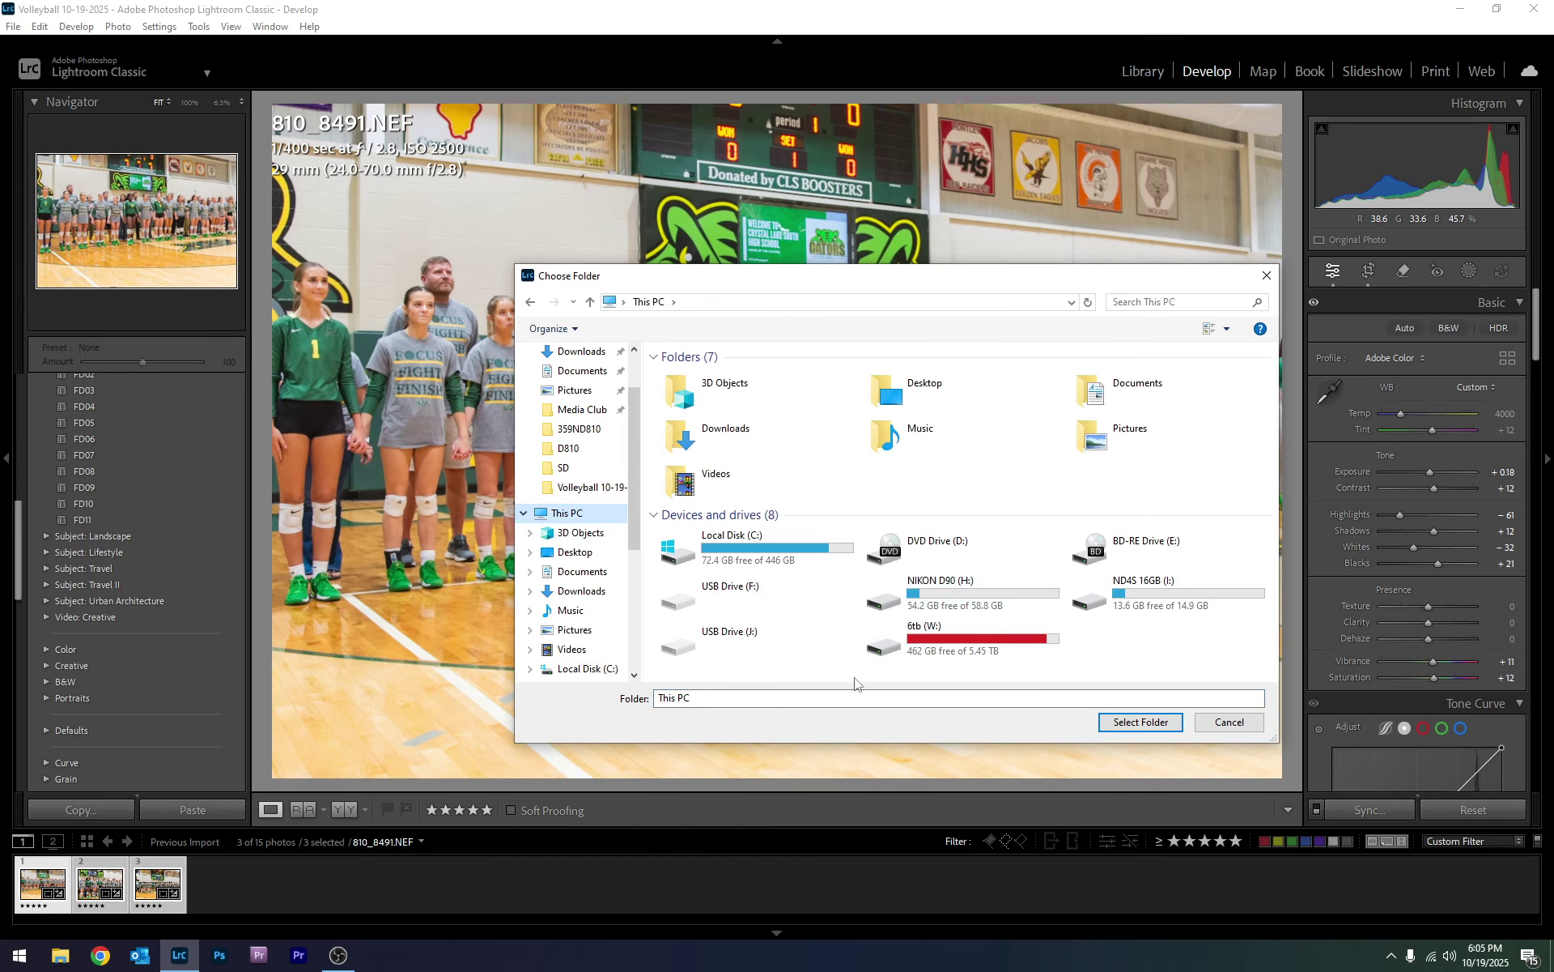
pyautogui.doubleClick(932, 650)
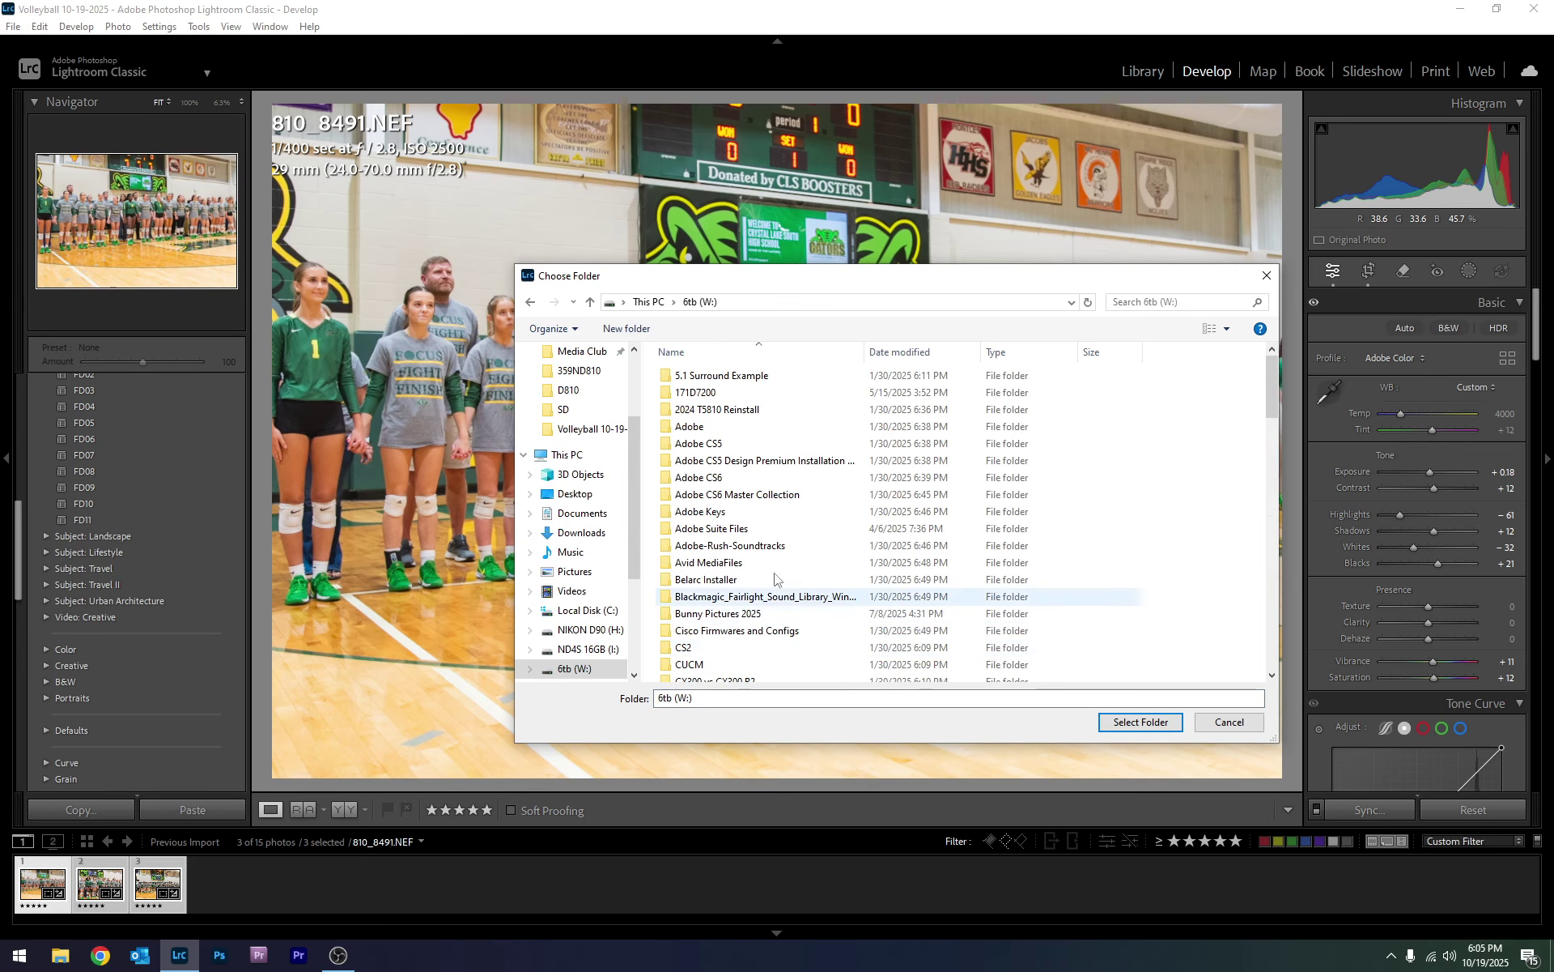
pyautogui.click(740, 519)
pyautogui.write('media')
pyautogui.press('Return')
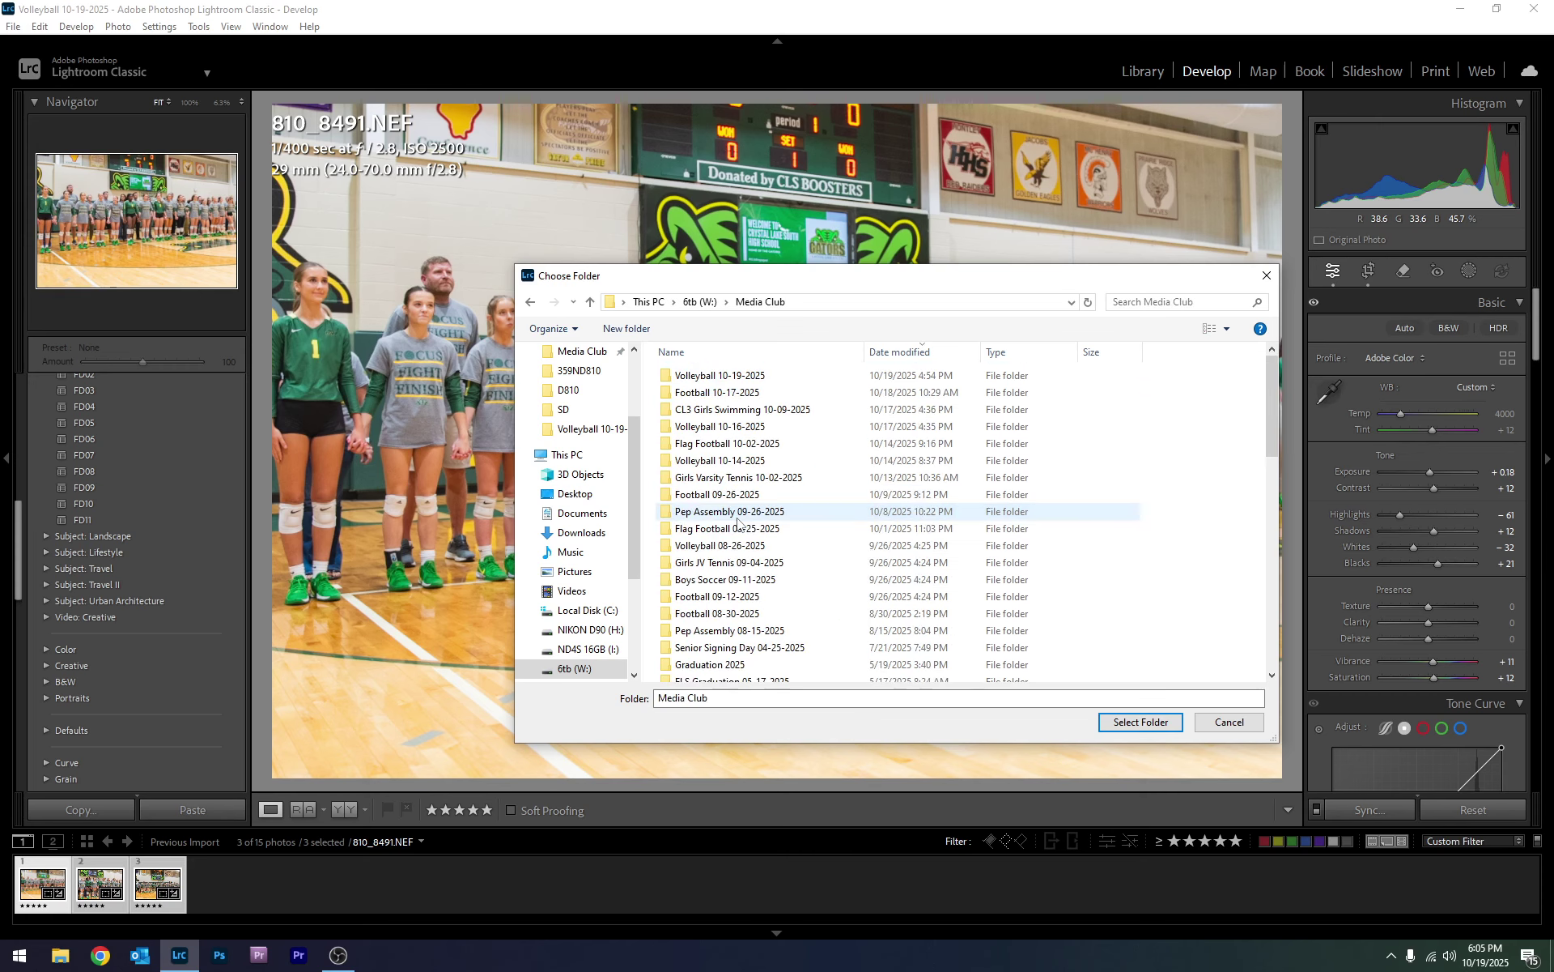
pyautogui.doubleClick(761, 375)
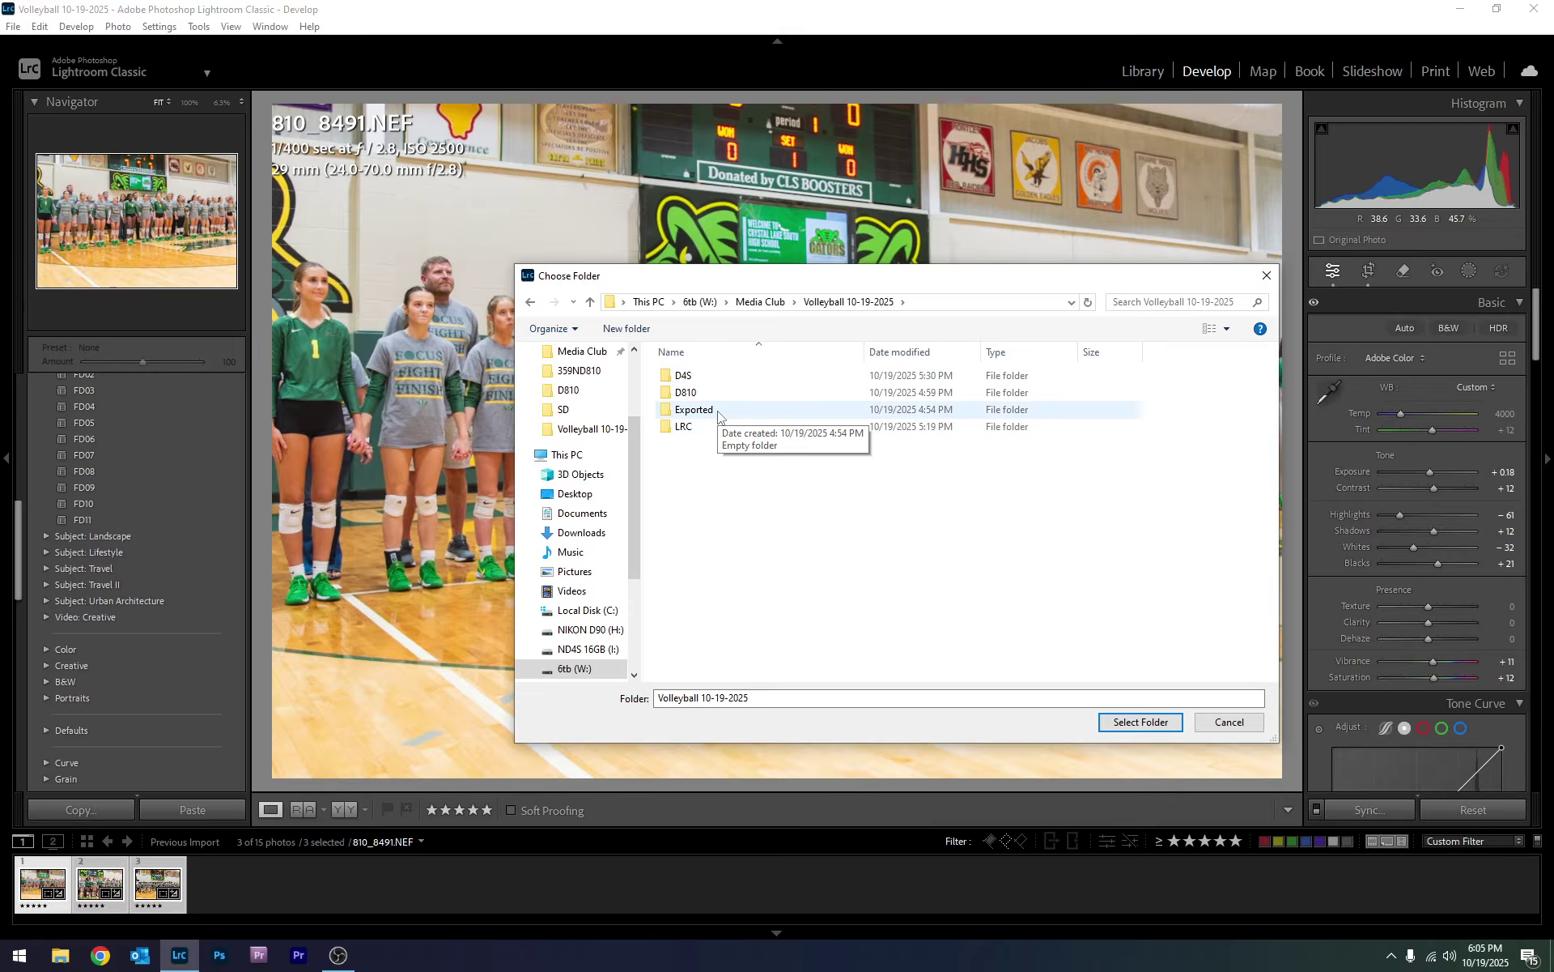
pyautogui.doubleClick(680, 410)
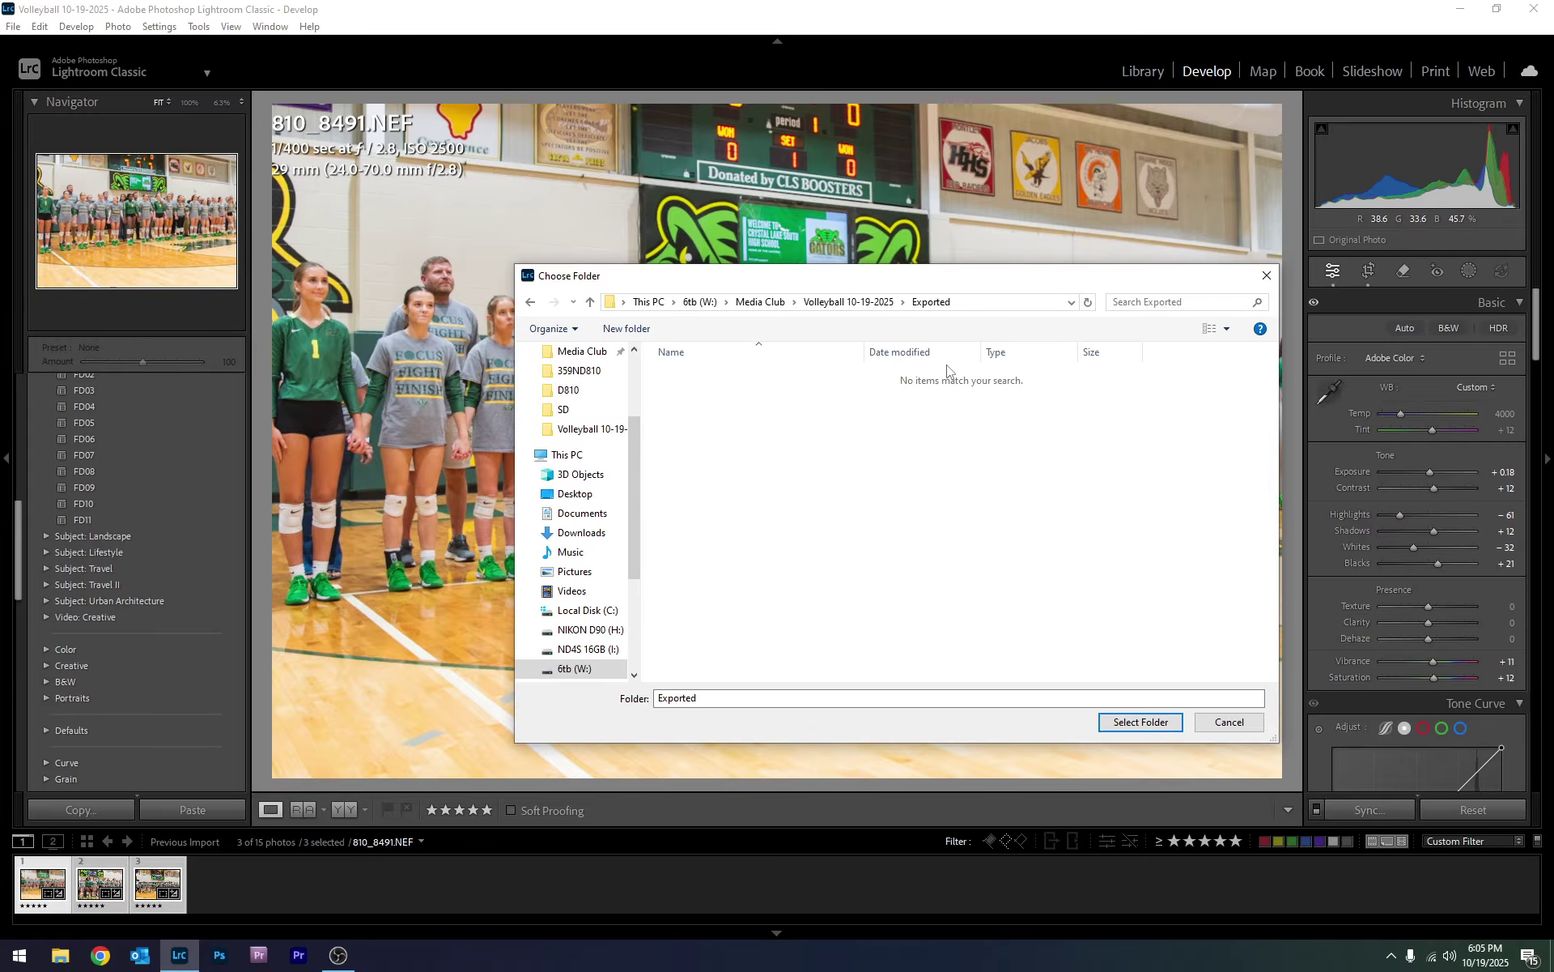
pyautogui.click(1141, 722)
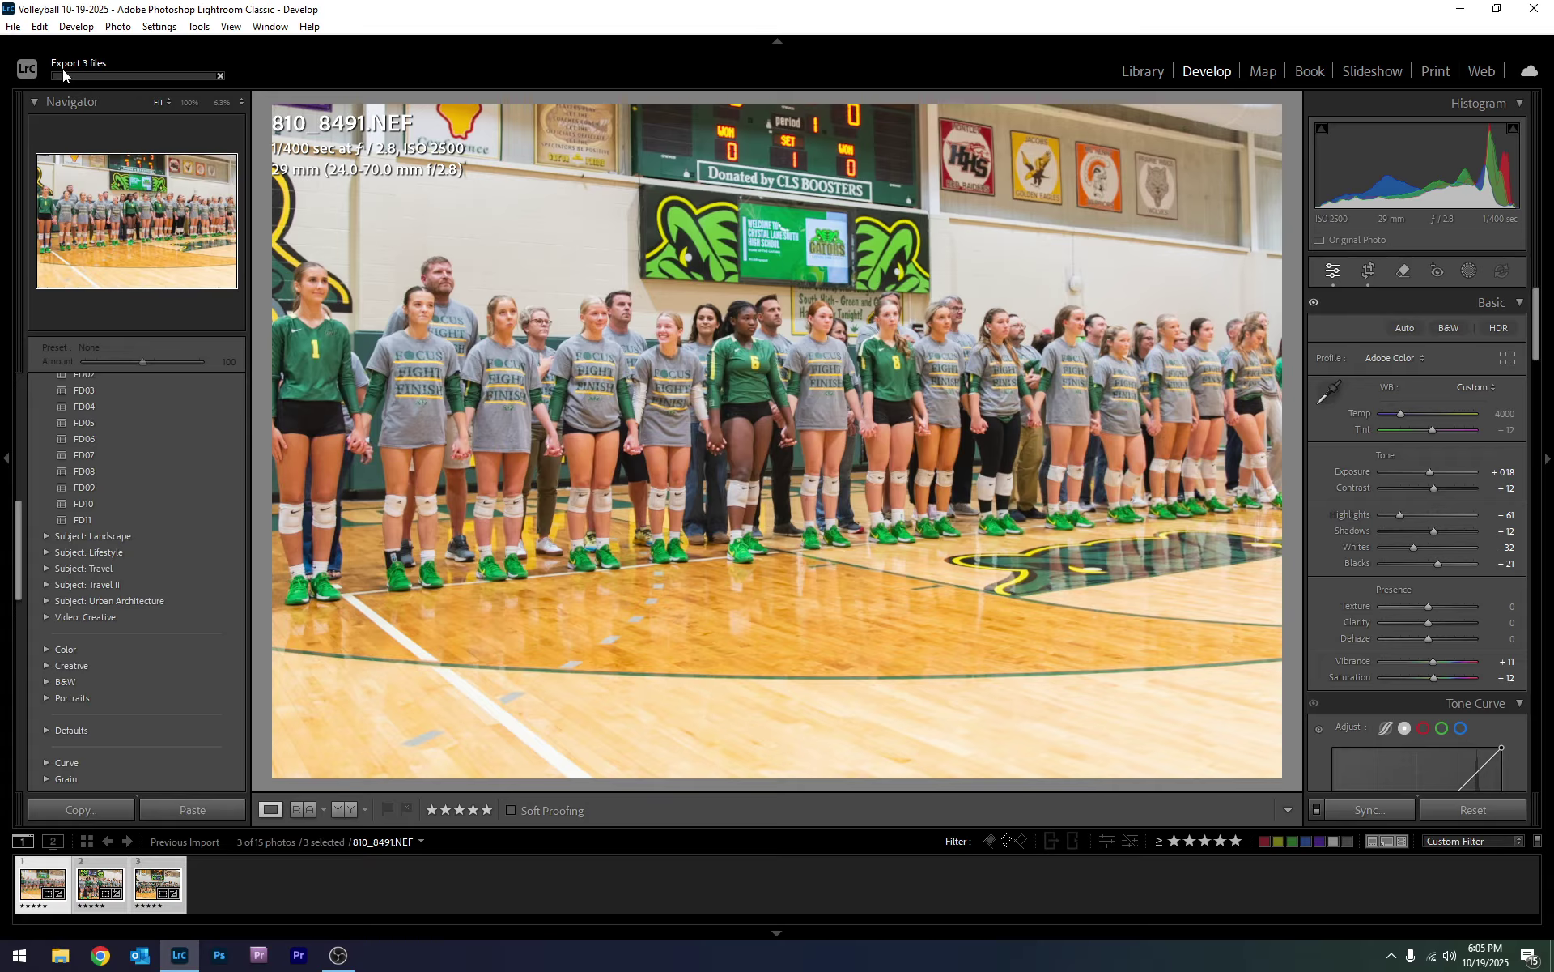
pyautogui.click(62, 70)
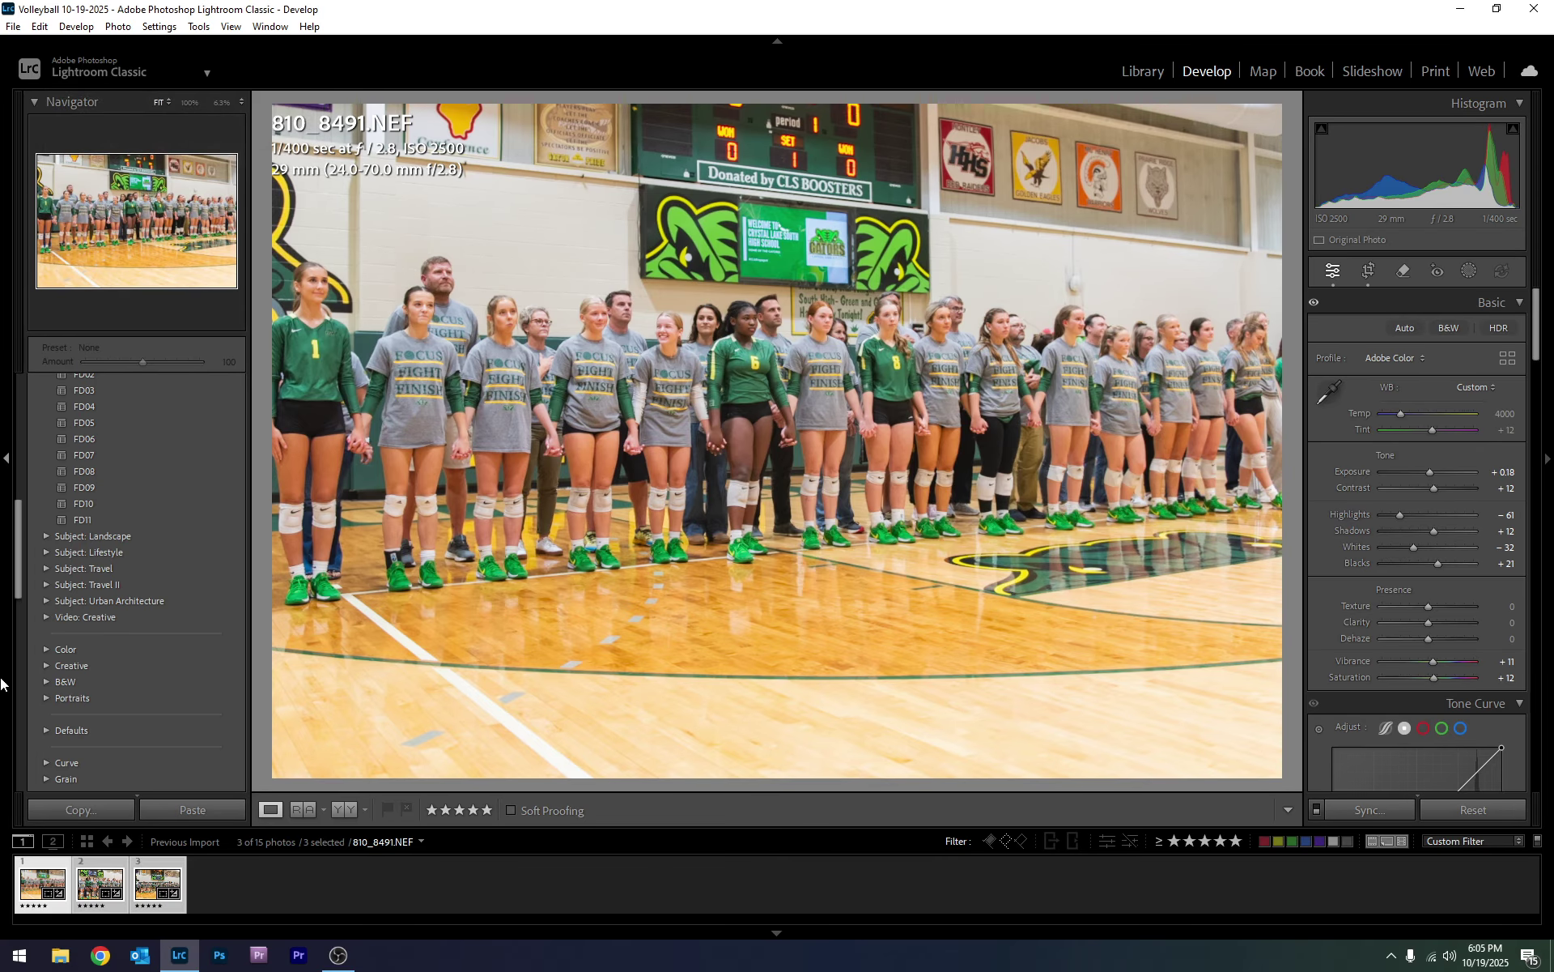
# - Switch to File Explorer and show the exported JPEGs in Media Club > Volleyball 10-19-2025 > Exported
pyautogui.click(55, 962)
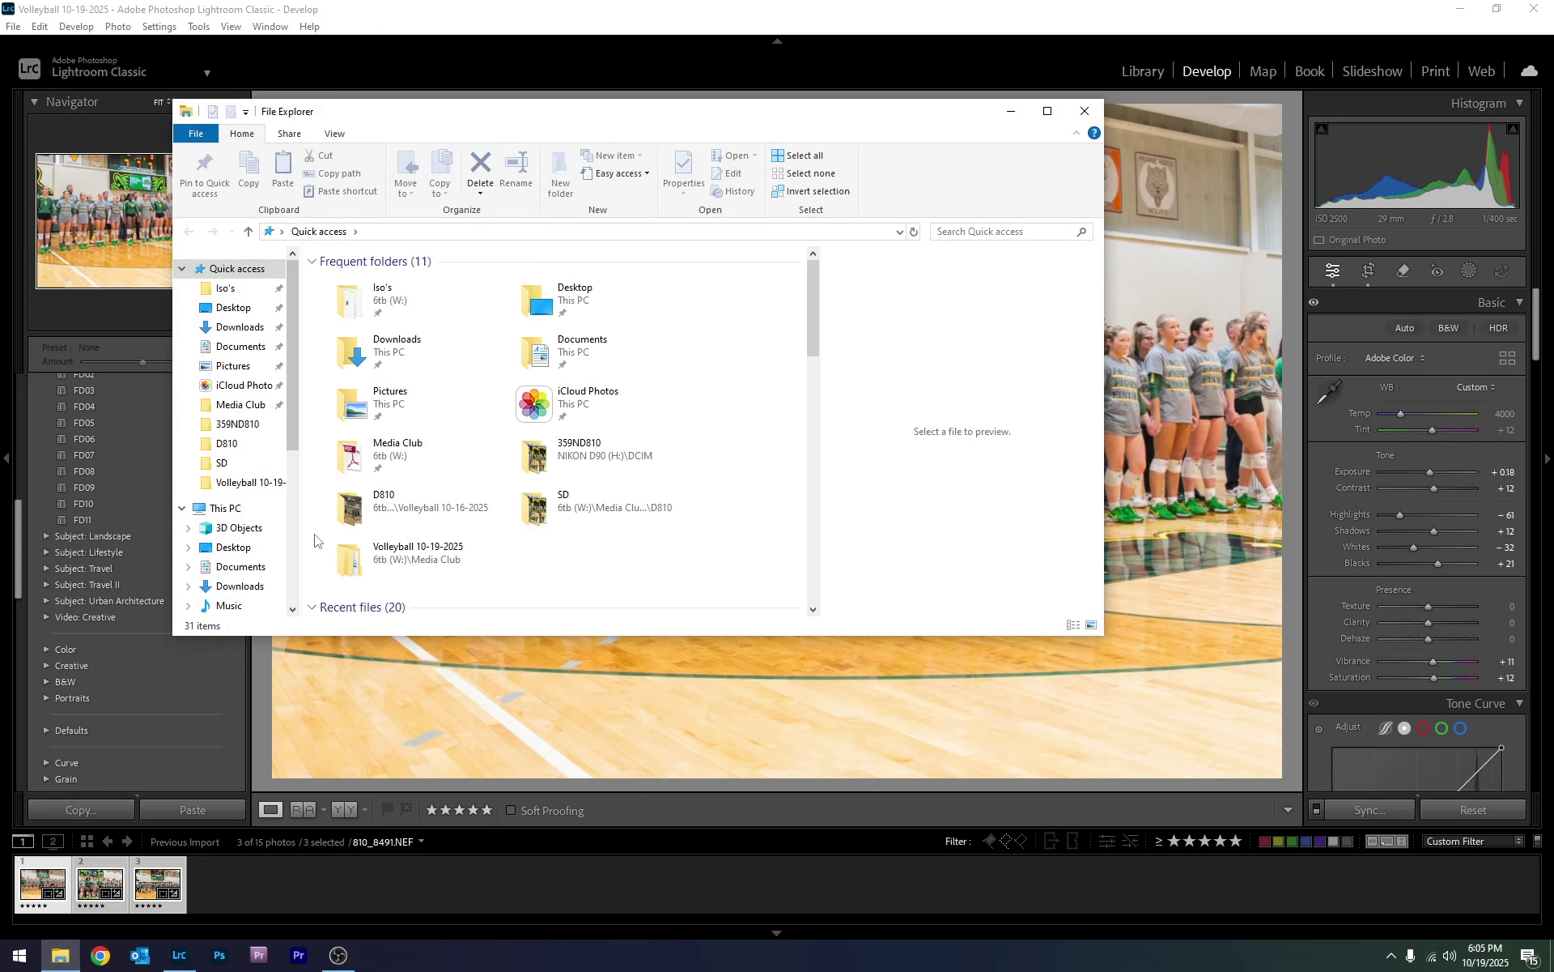
pyautogui.doubleClick(397, 452)
pyautogui.doubleClick(411, 298)
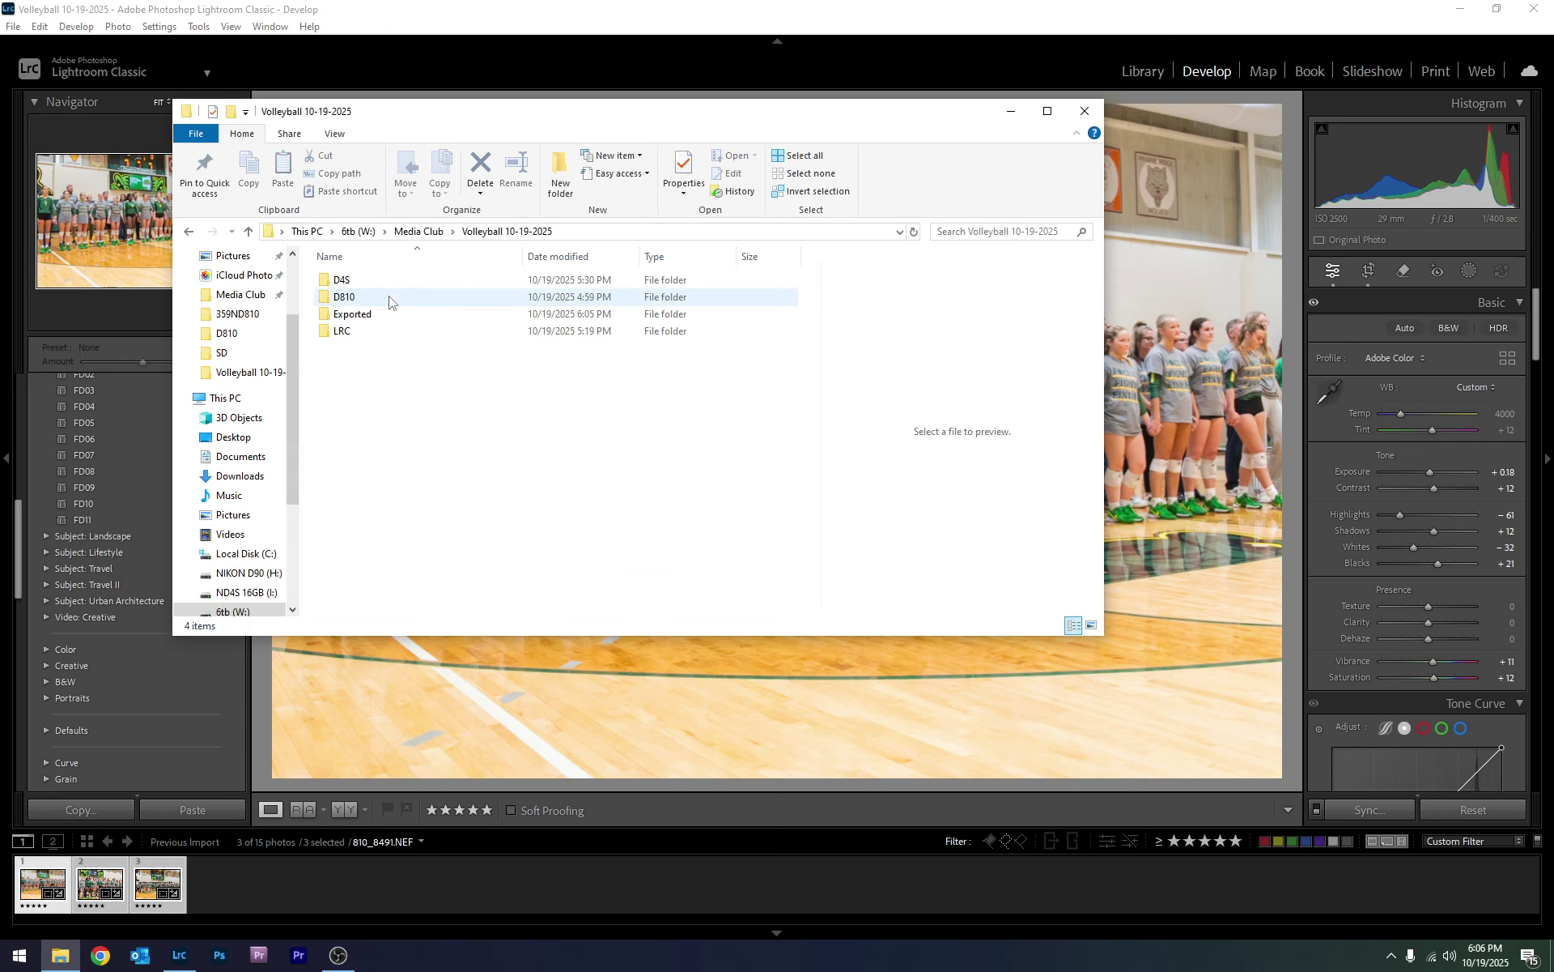
pyautogui.doubleClick(372, 320)
pyautogui.moveTo(392, 400); pyautogui.dragTo(638, 331)
pyautogui.click(665, 374)
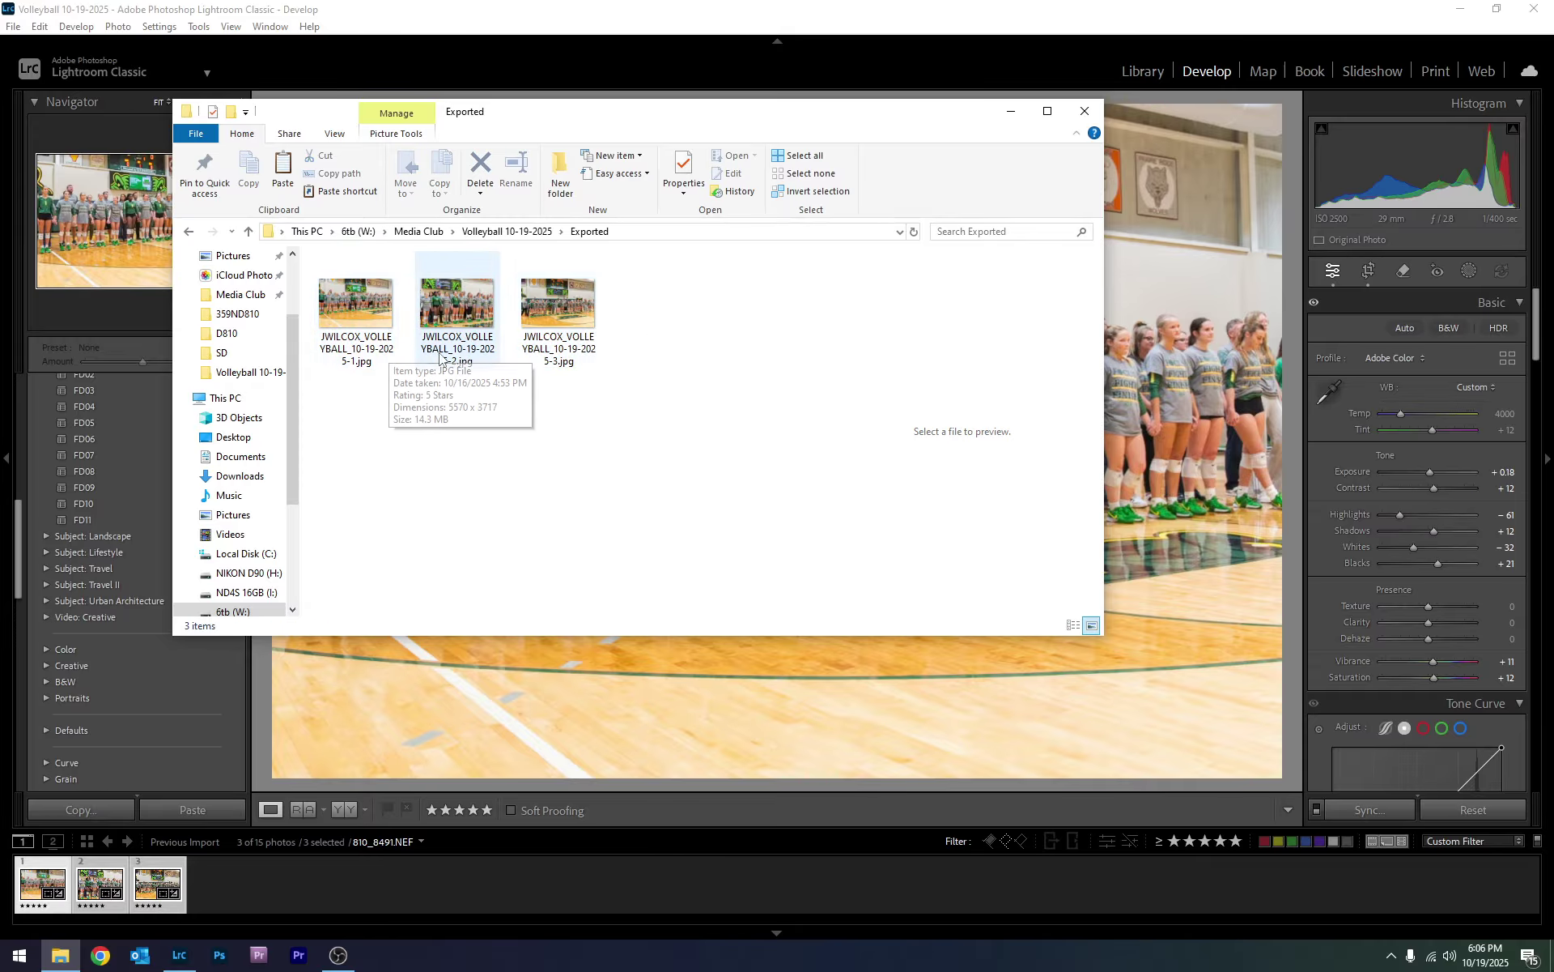
# - View the first exported JPEG in the photo viewer, inspect its detail up close, and close the viewer
pyautogui.doubleClick(340, 346)
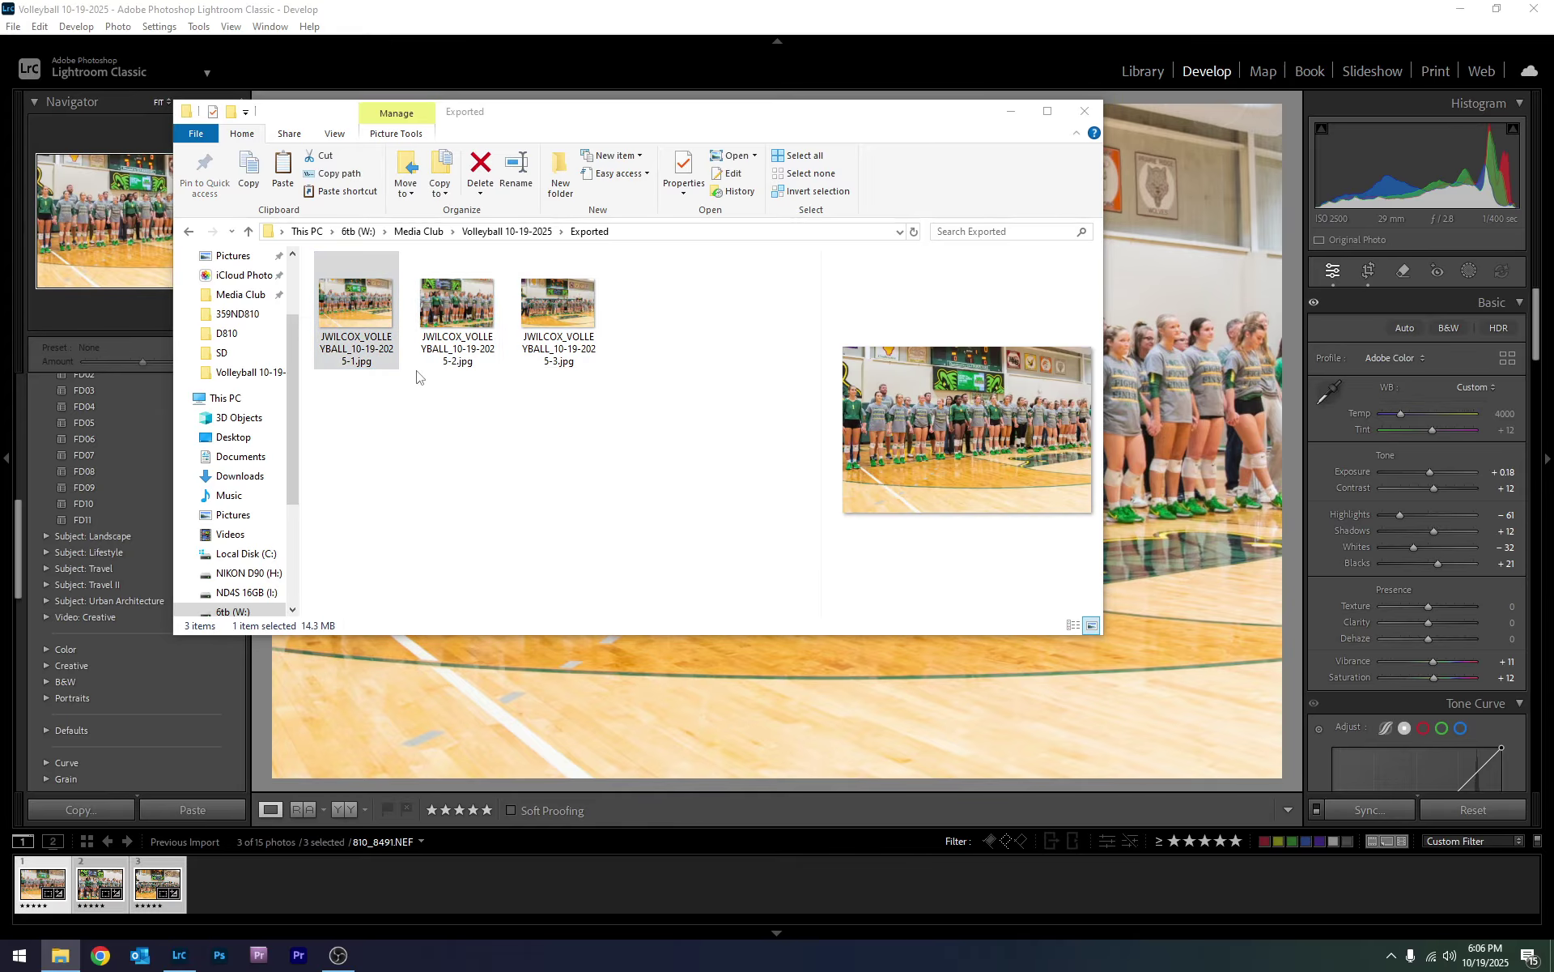
pyautogui.doubleClick(1225, 418)
pyautogui.scroll(6, 650, 295)
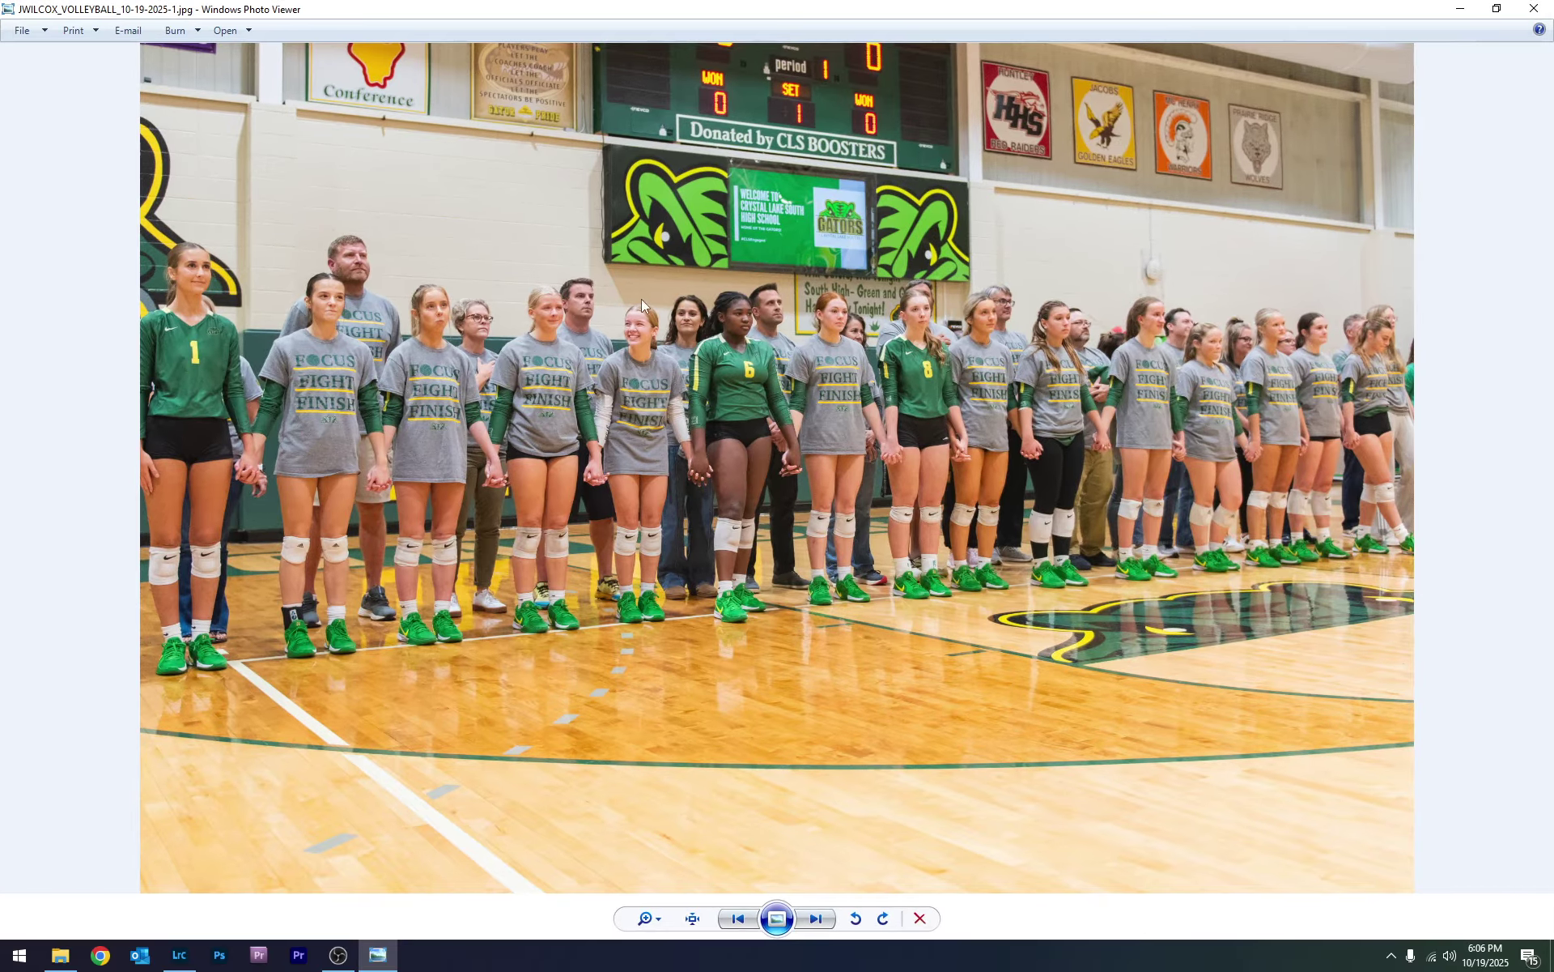
pyautogui.scroll(3, 879, 298)
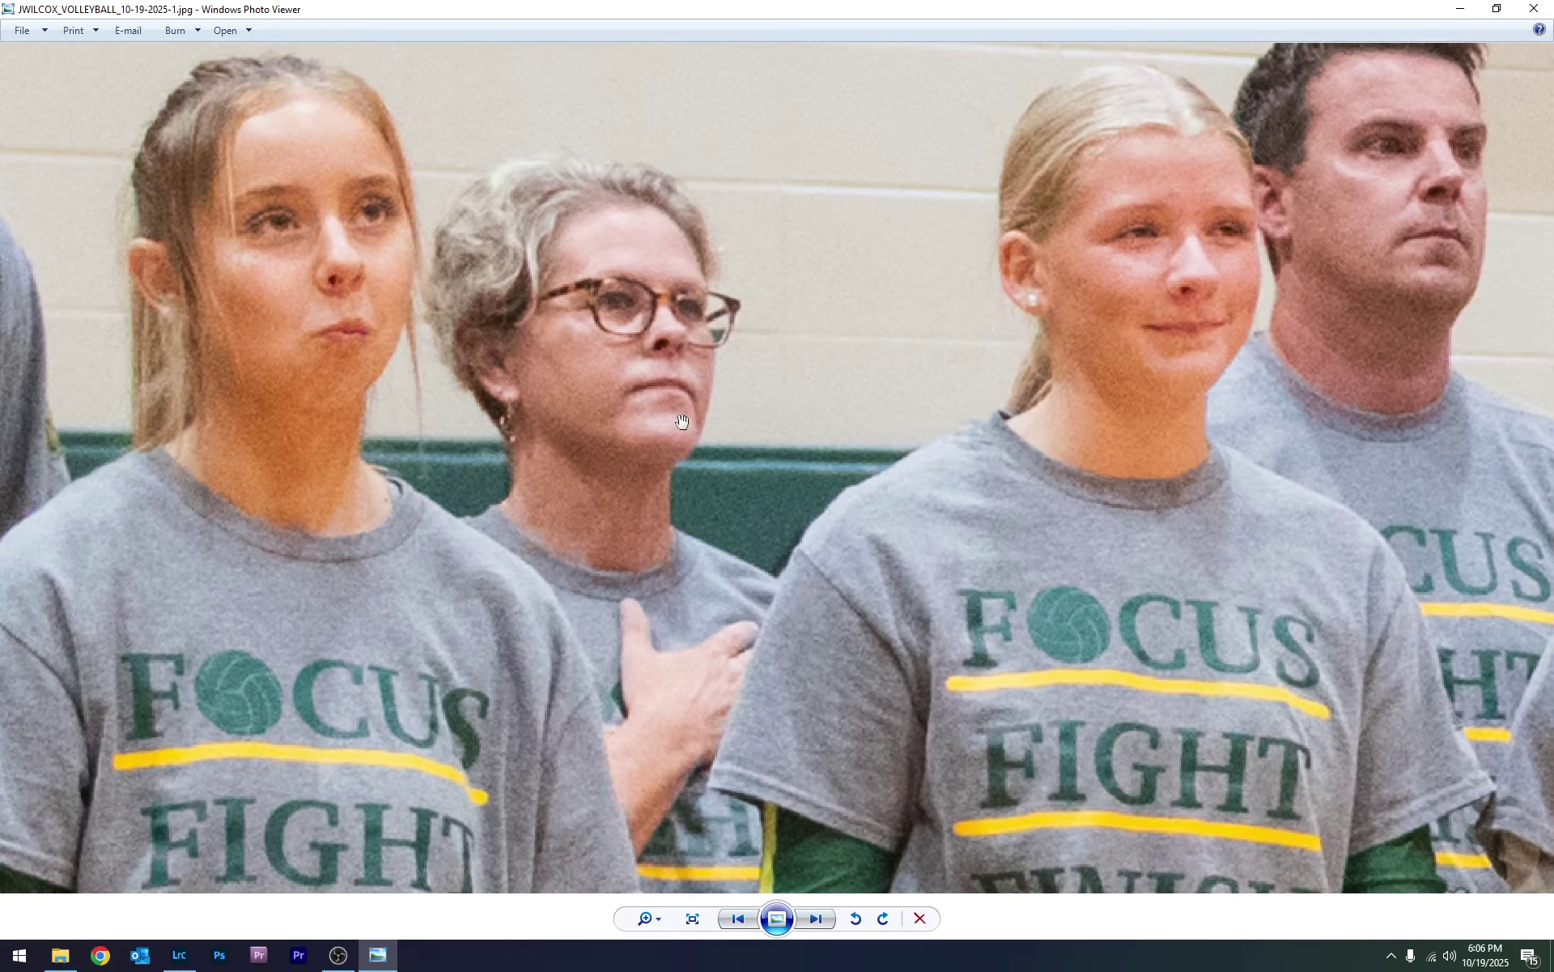
pyautogui.scroll(-8, 890, 324)
pyautogui.scroll(5, 941, 405)
pyautogui.scroll(-3, 942, 404)
pyautogui.click(1535, 8)
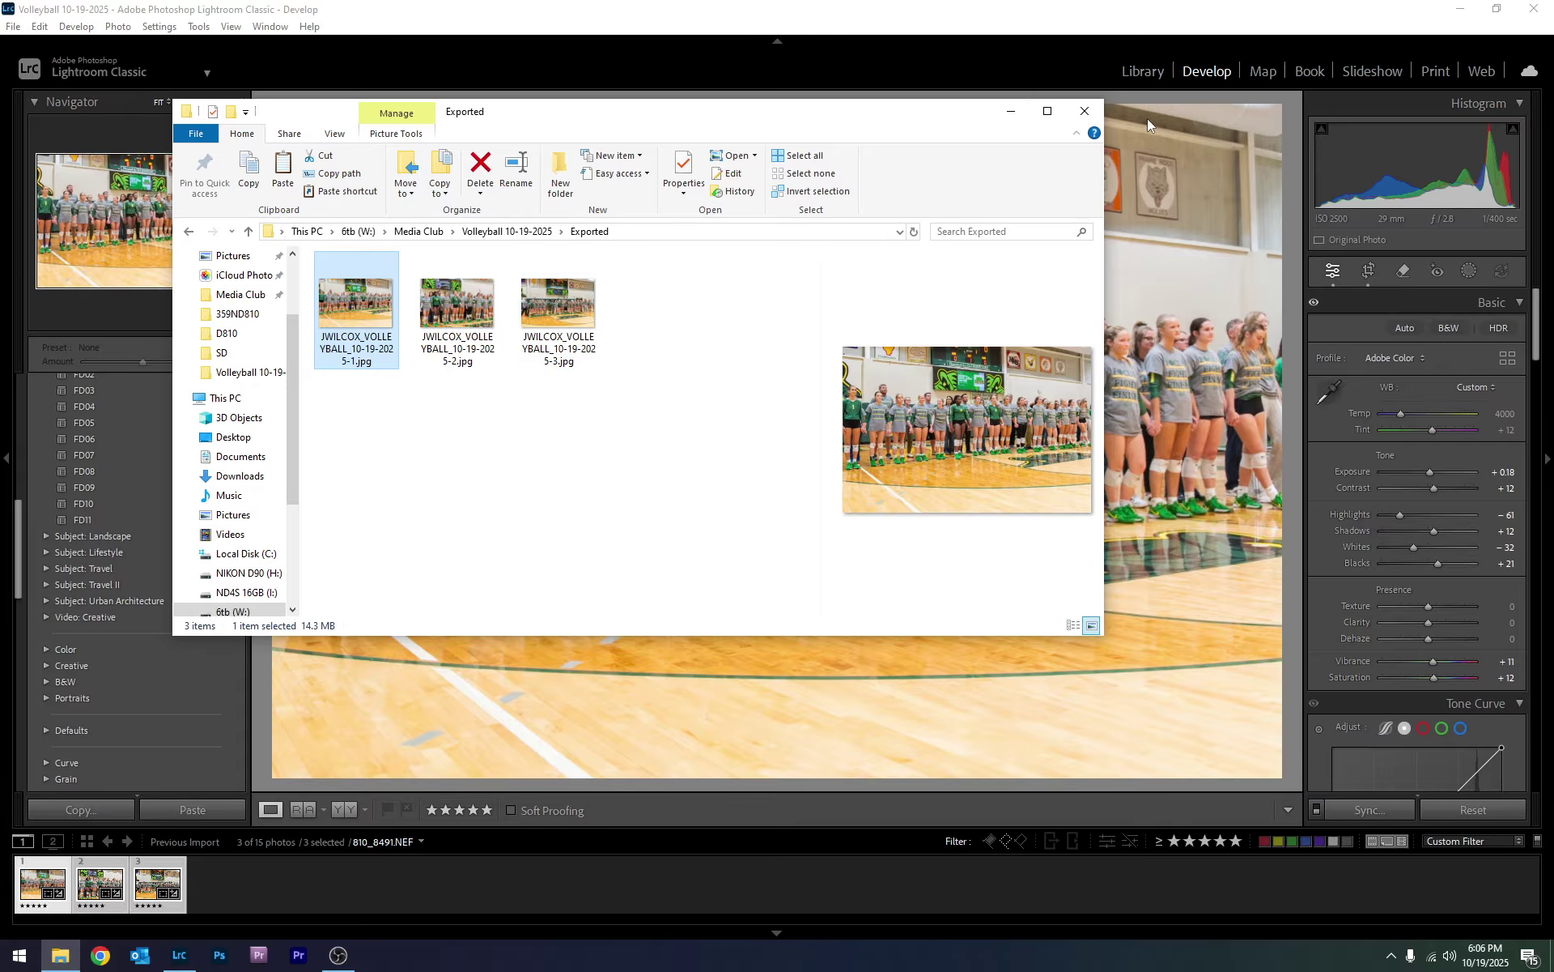
# - Close the Exported folder window and quit Lightroom Classic
pyautogui.click(1087, 111)
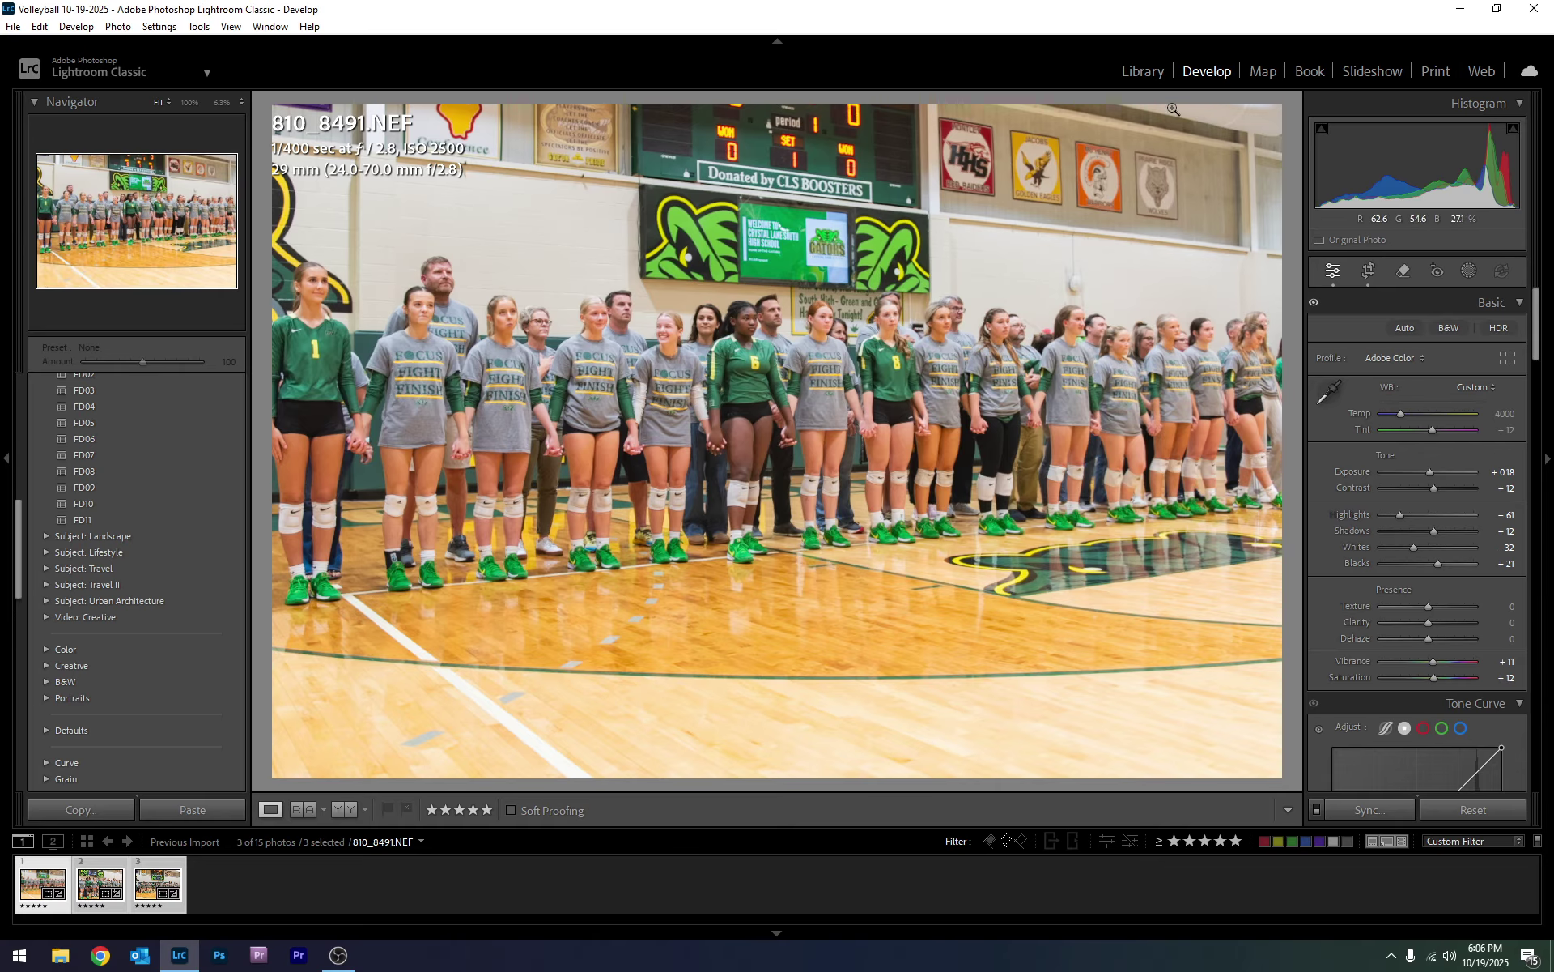
pyautogui.click(1534, 8)
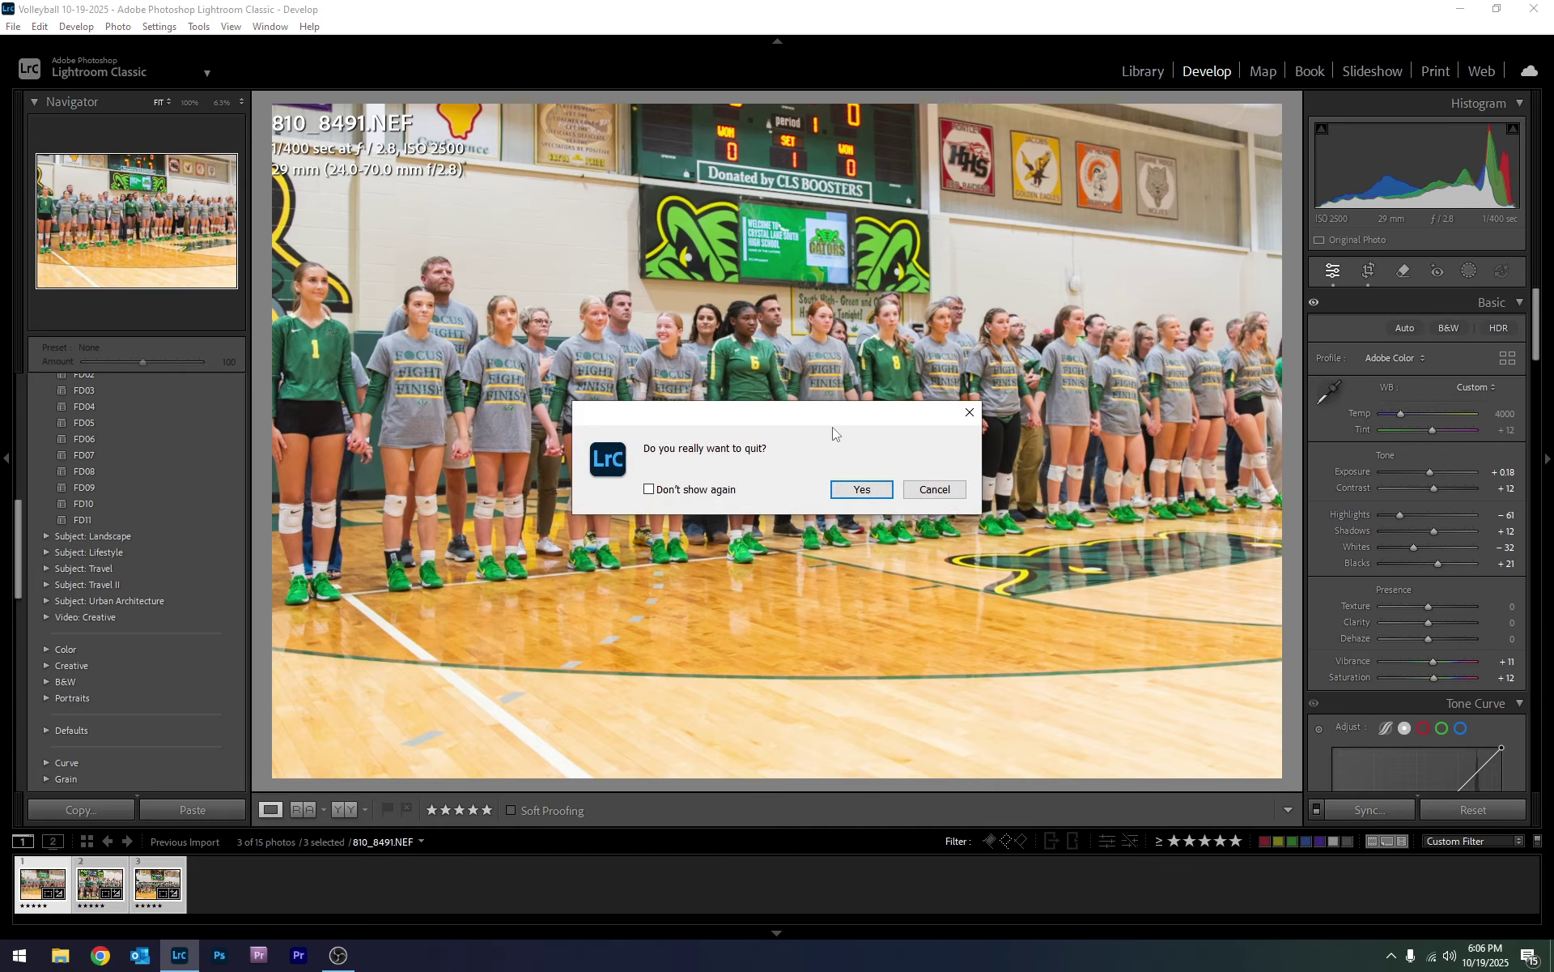
pyautogui.click(842, 486)
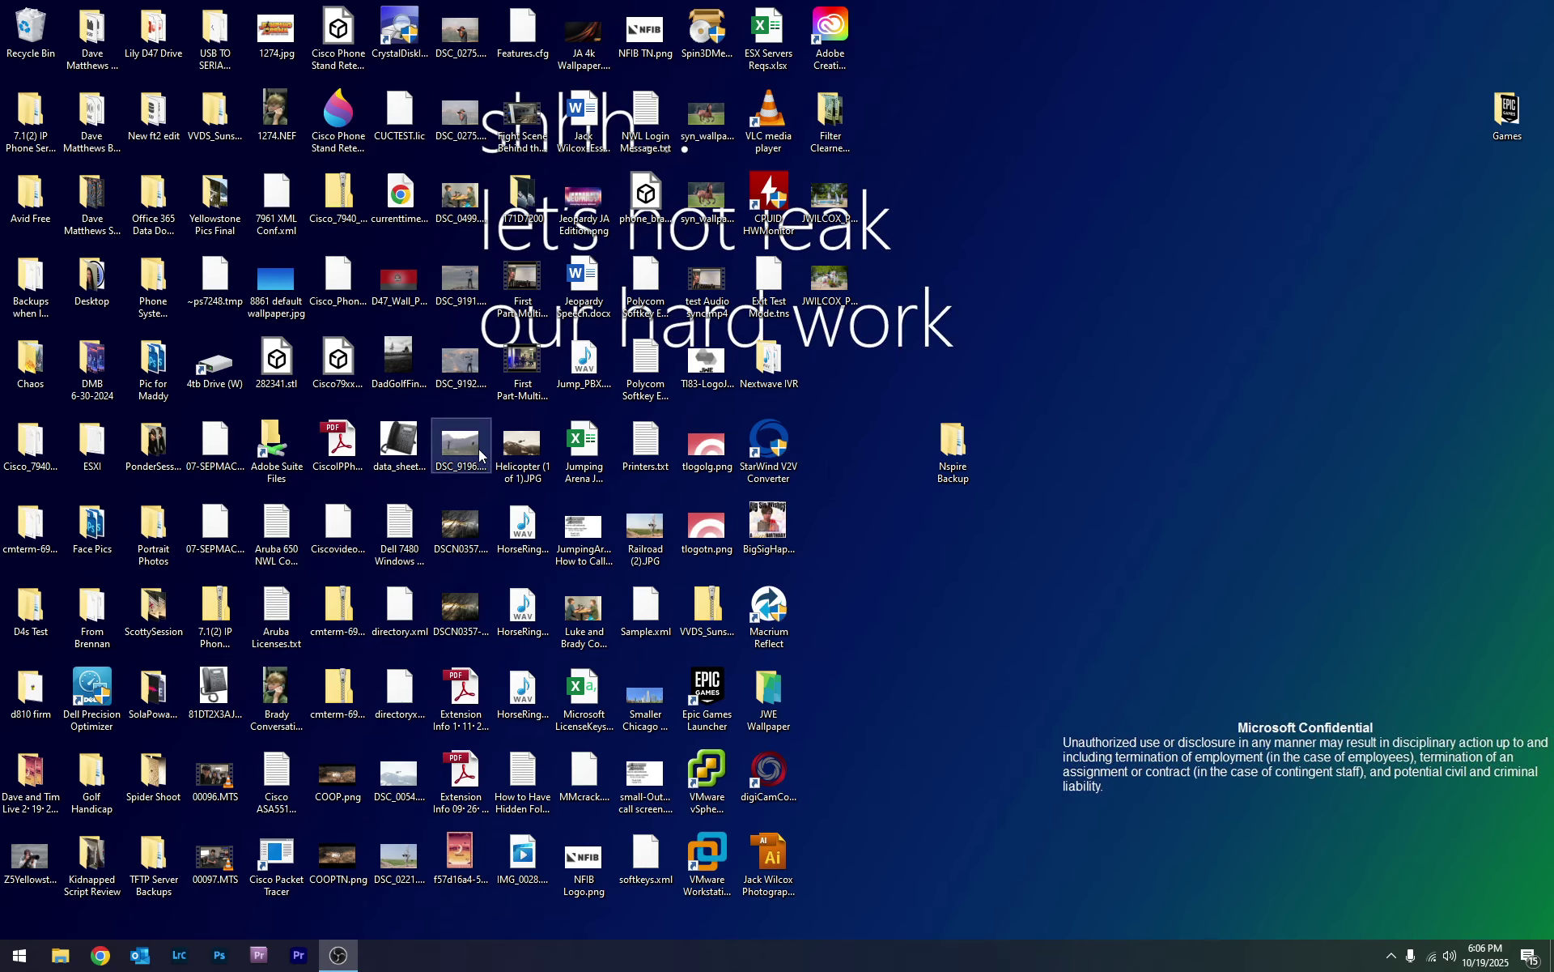
# - Switch to Chrome, go to d155.instructure.com and sign in with the school Google account
pyautogui.click(100, 957)
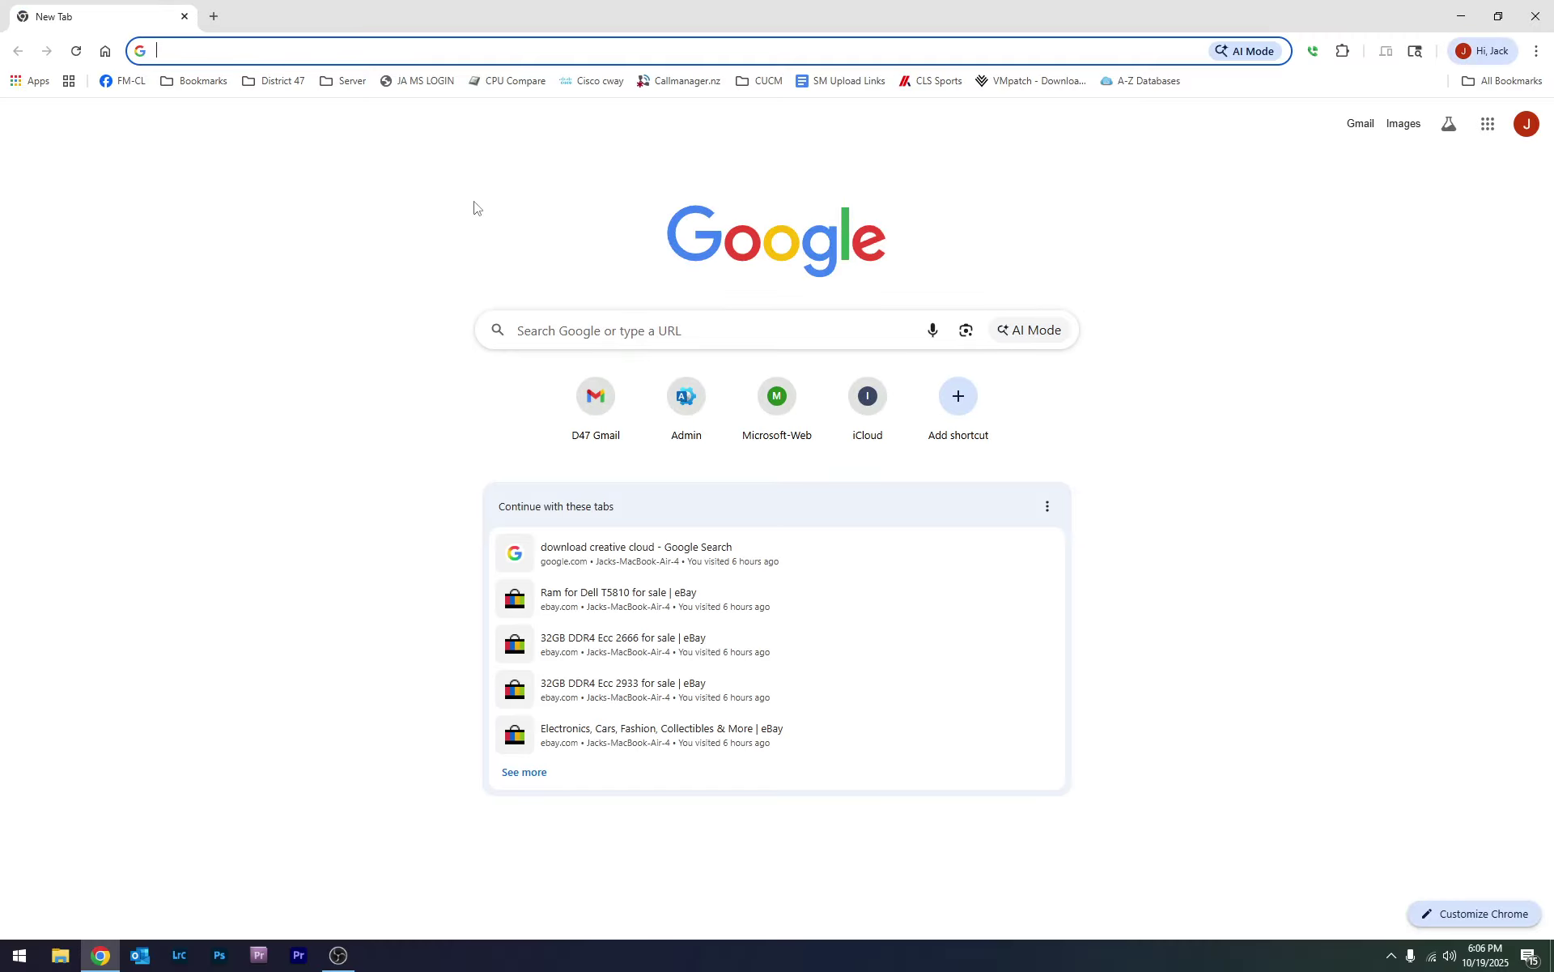
pyautogui.write('d1')
pyautogui.press('Return')
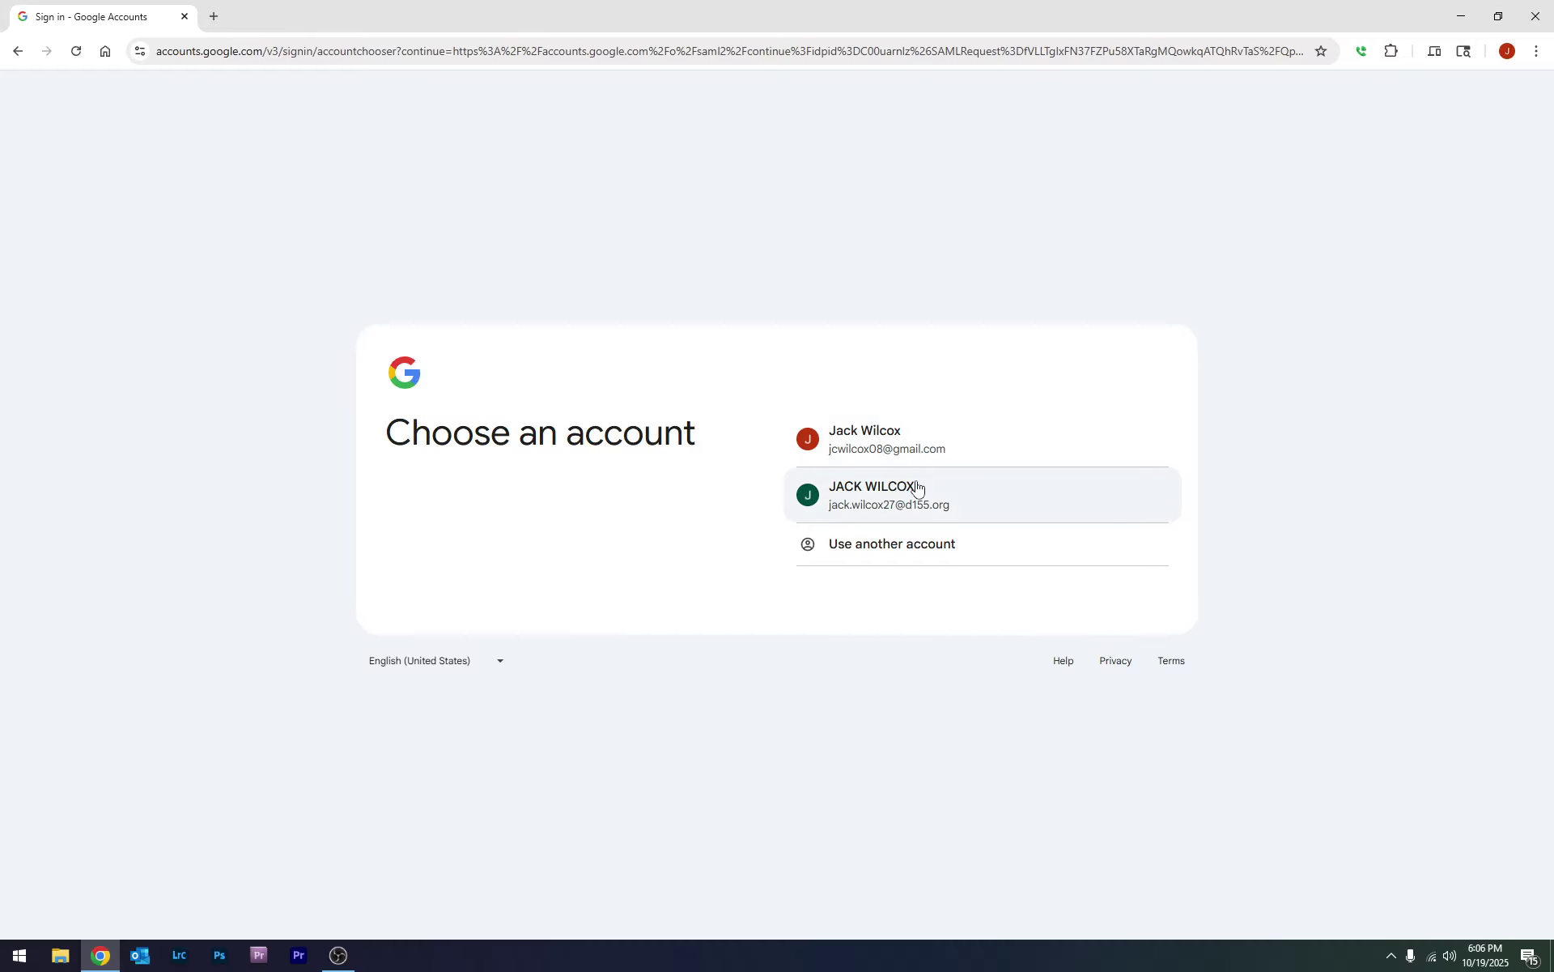
pyautogui.click(915, 490)
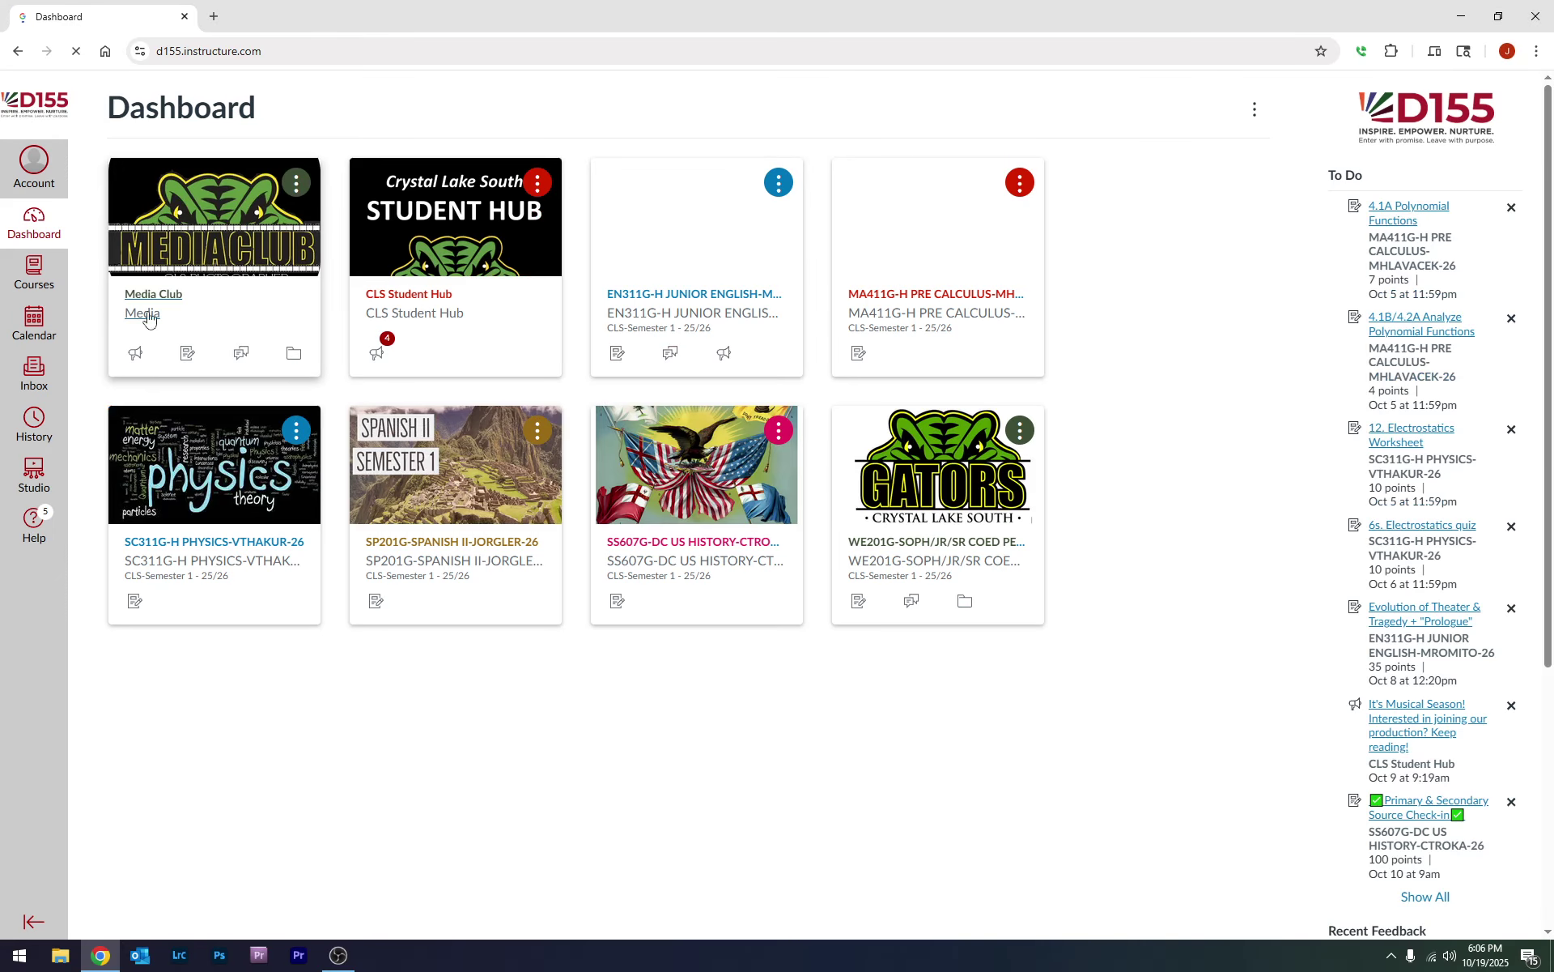
# - Open the Media Club course in a new tab and go to its SmugMug Upload Links Copy page
pyautogui.middleClick(162, 312)
pyautogui.click(270, 9)
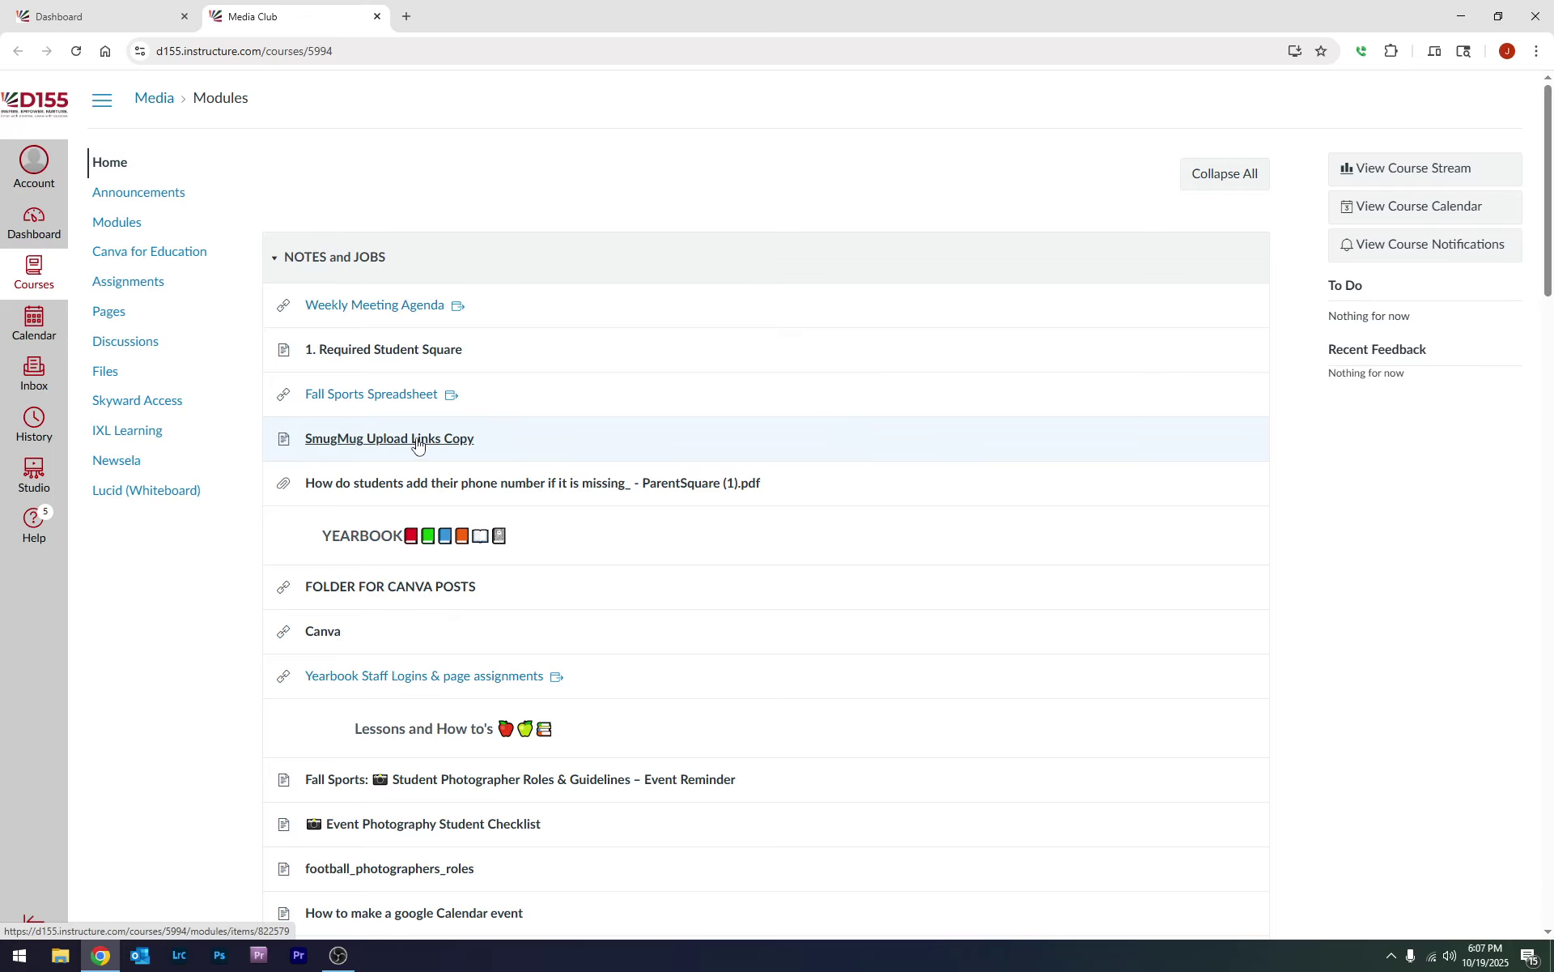
pyautogui.click(413, 443)
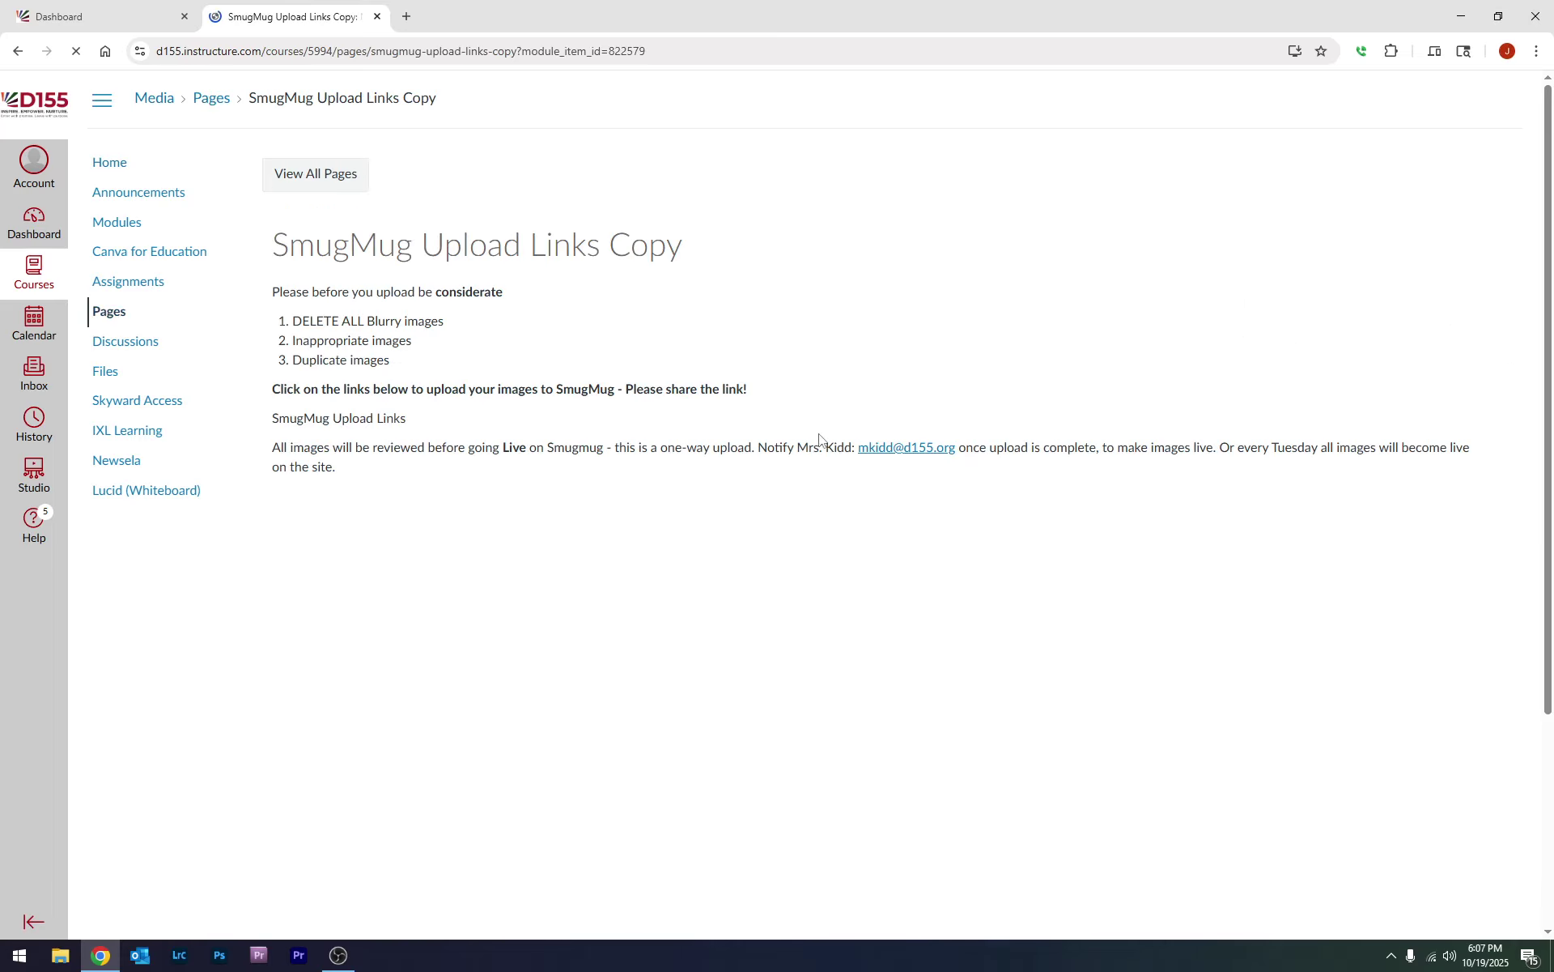
# - Look through the SmugMug Upload Links table and open the upload link for Volleyball under Sports
pyautogui.scroll(-2, 559, 404)
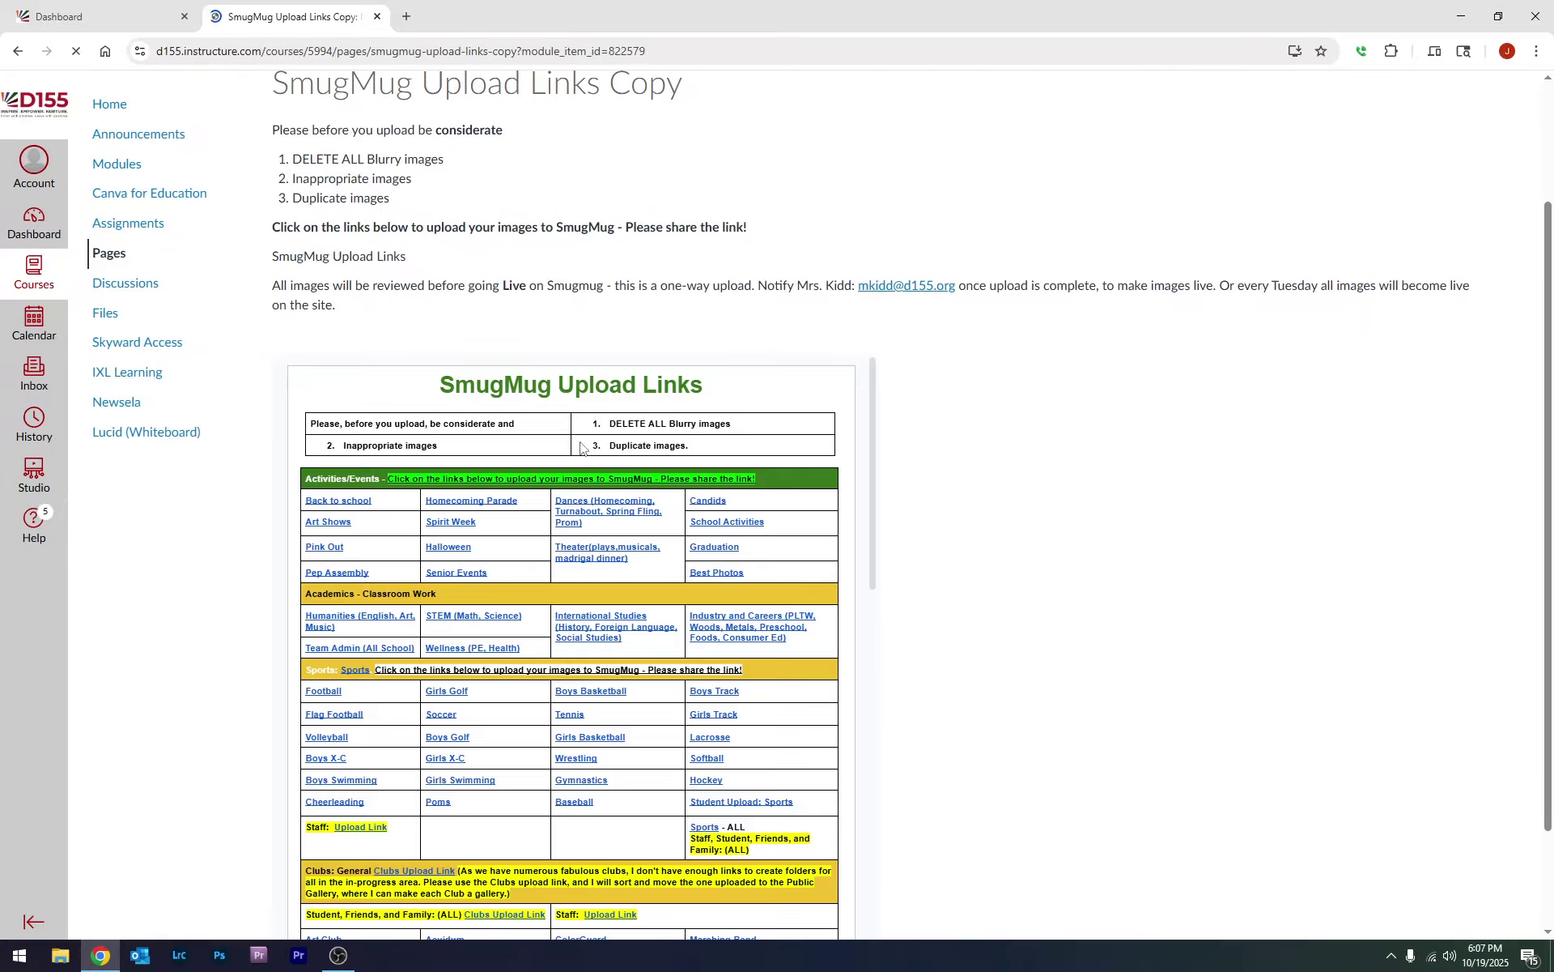
pyautogui.scroll(-1, 559, 454)
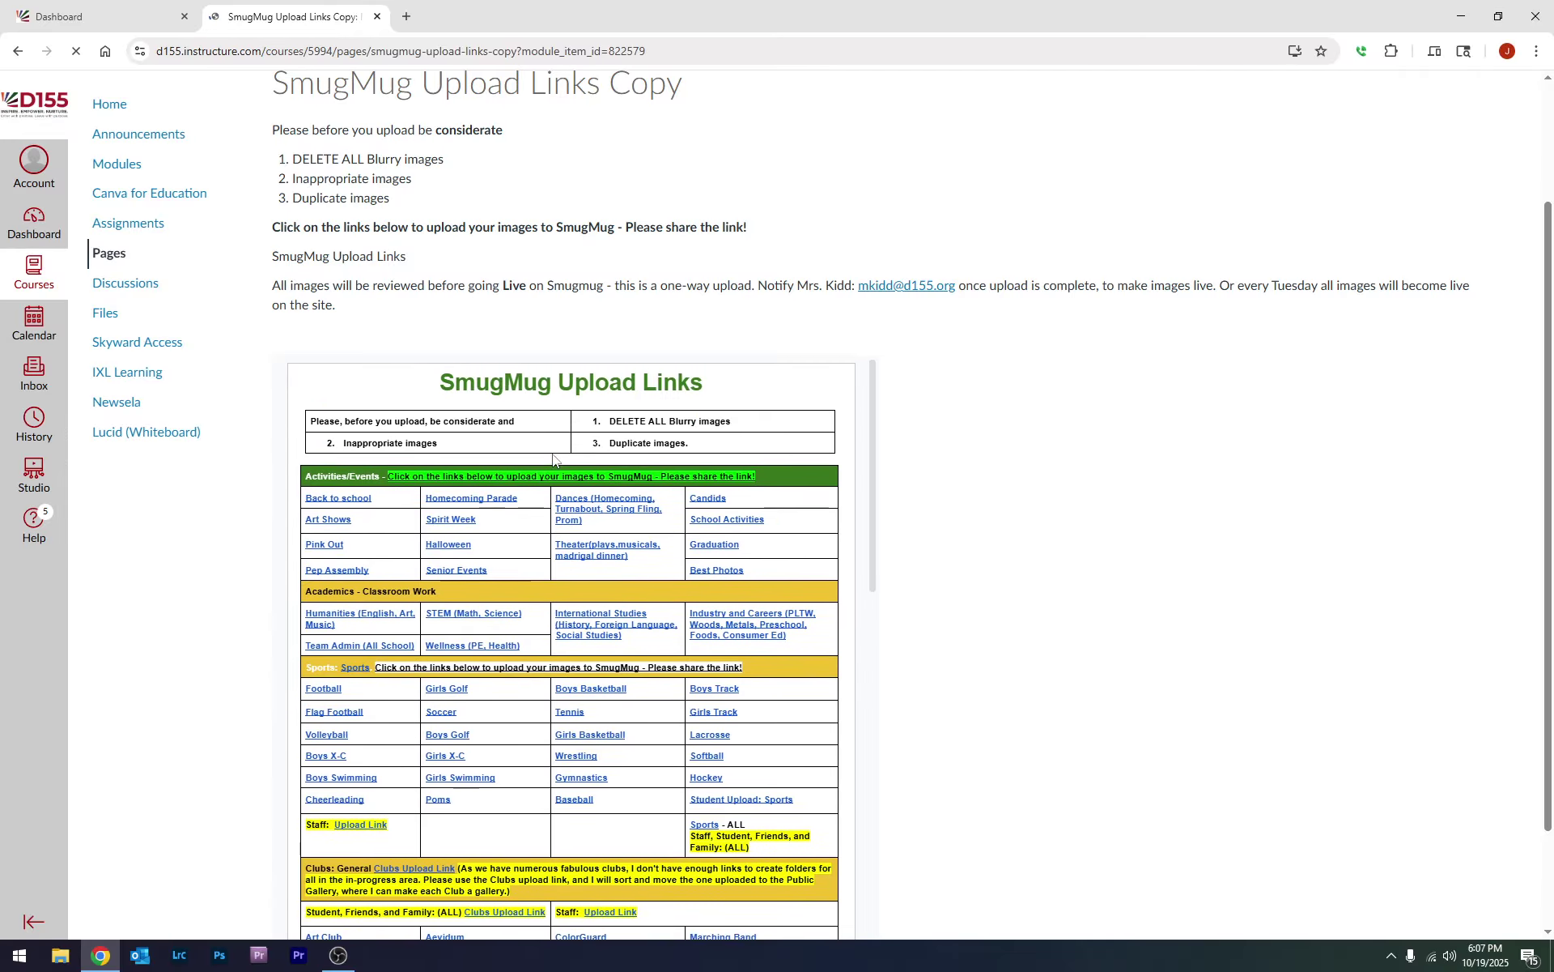
pyautogui.scroll(-1, 920, 416)
pyautogui.scroll(-1, 674, 420)
pyautogui.scroll(1, 675, 420)
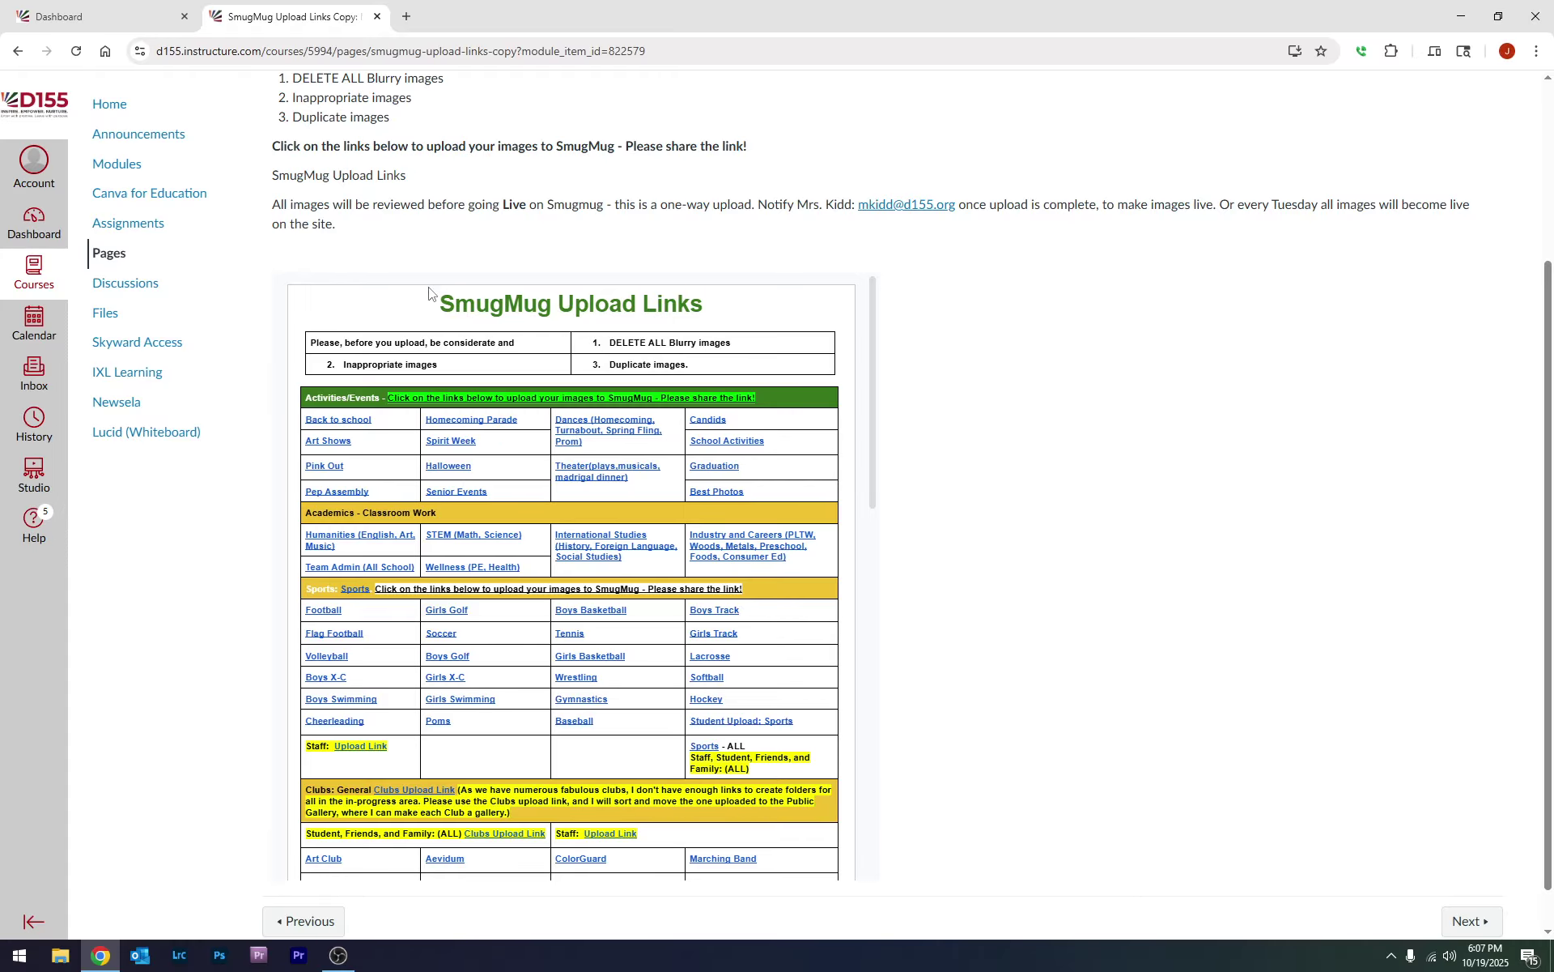
pyautogui.scroll(-1, 405, 490)
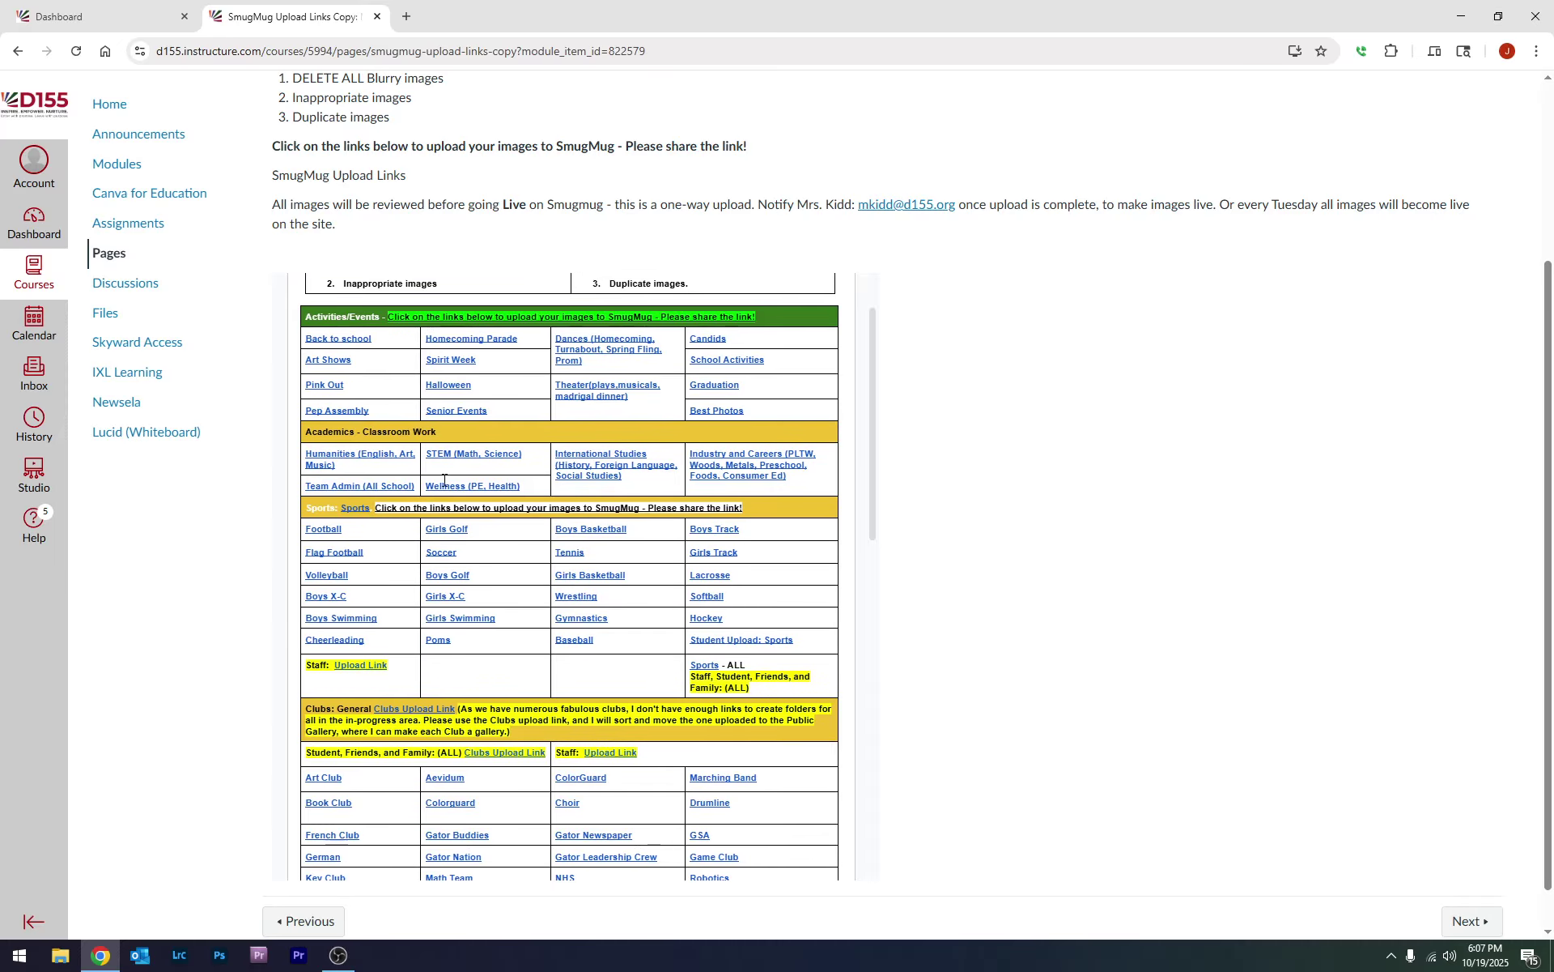
pyautogui.scroll(1, 451, 441)
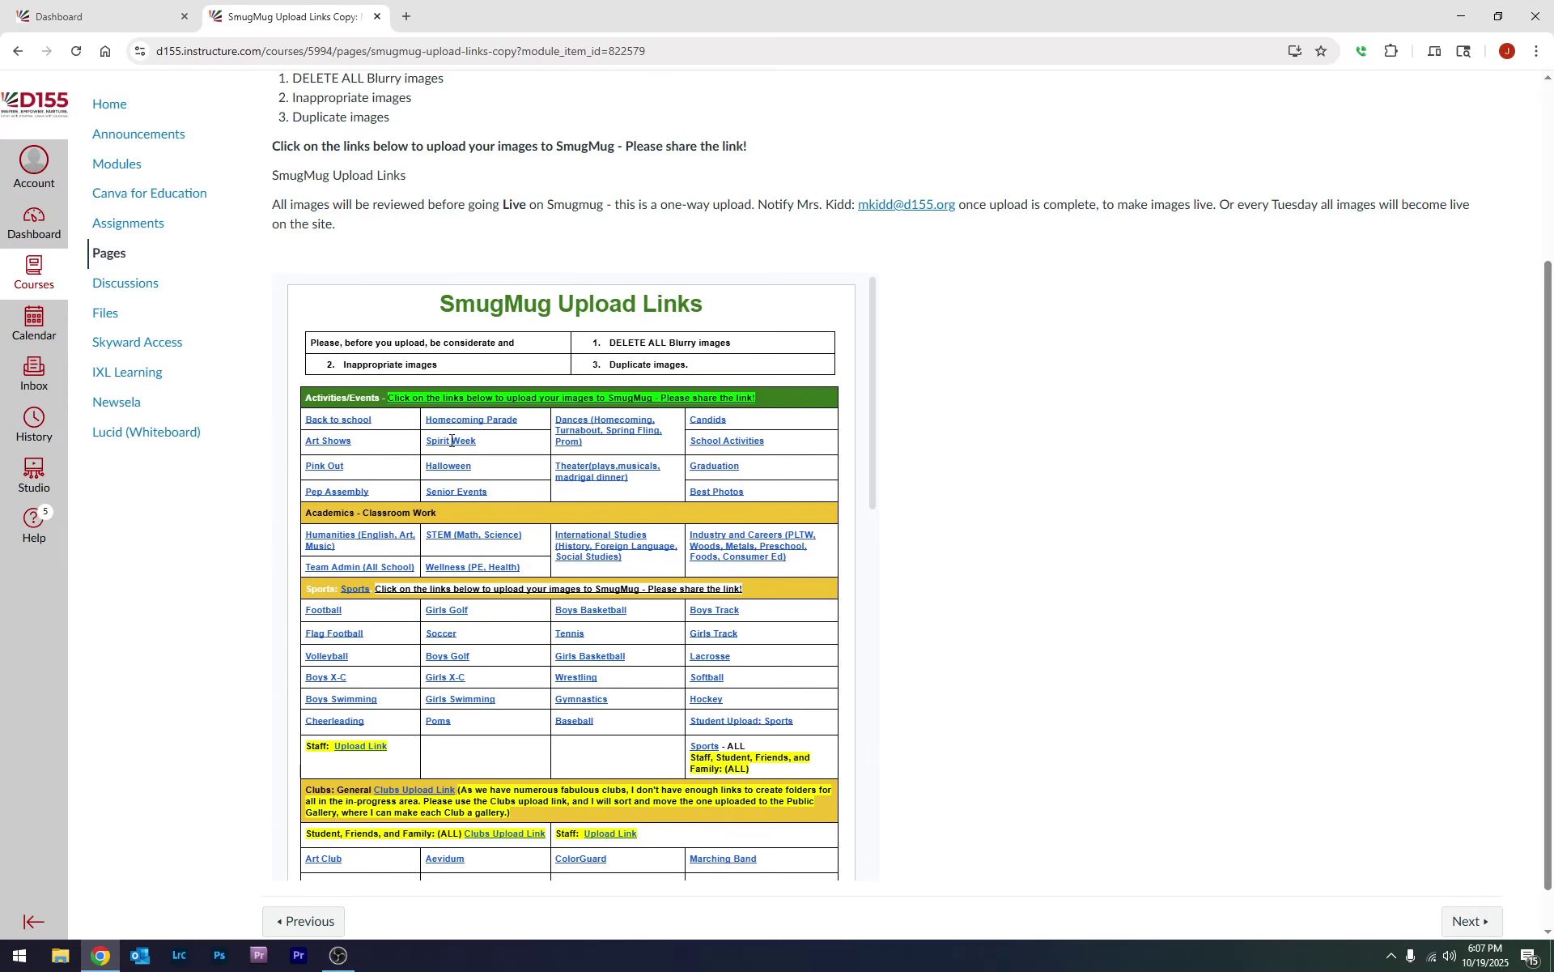
pyautogui.click(341, 657)
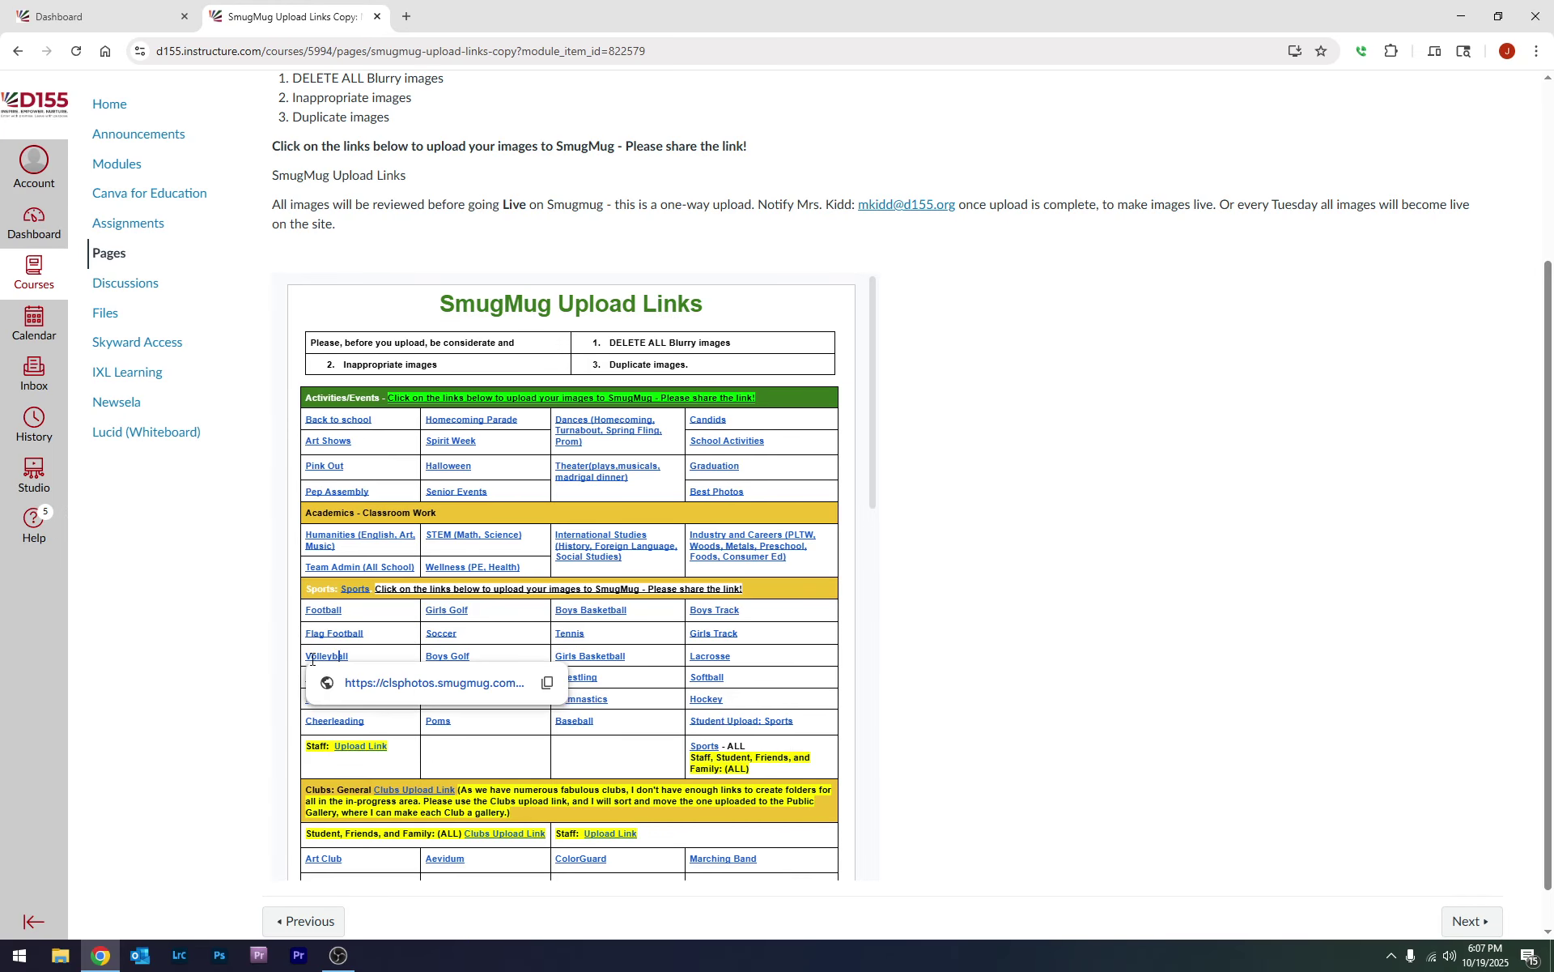
pyautogui.click(390, 690)
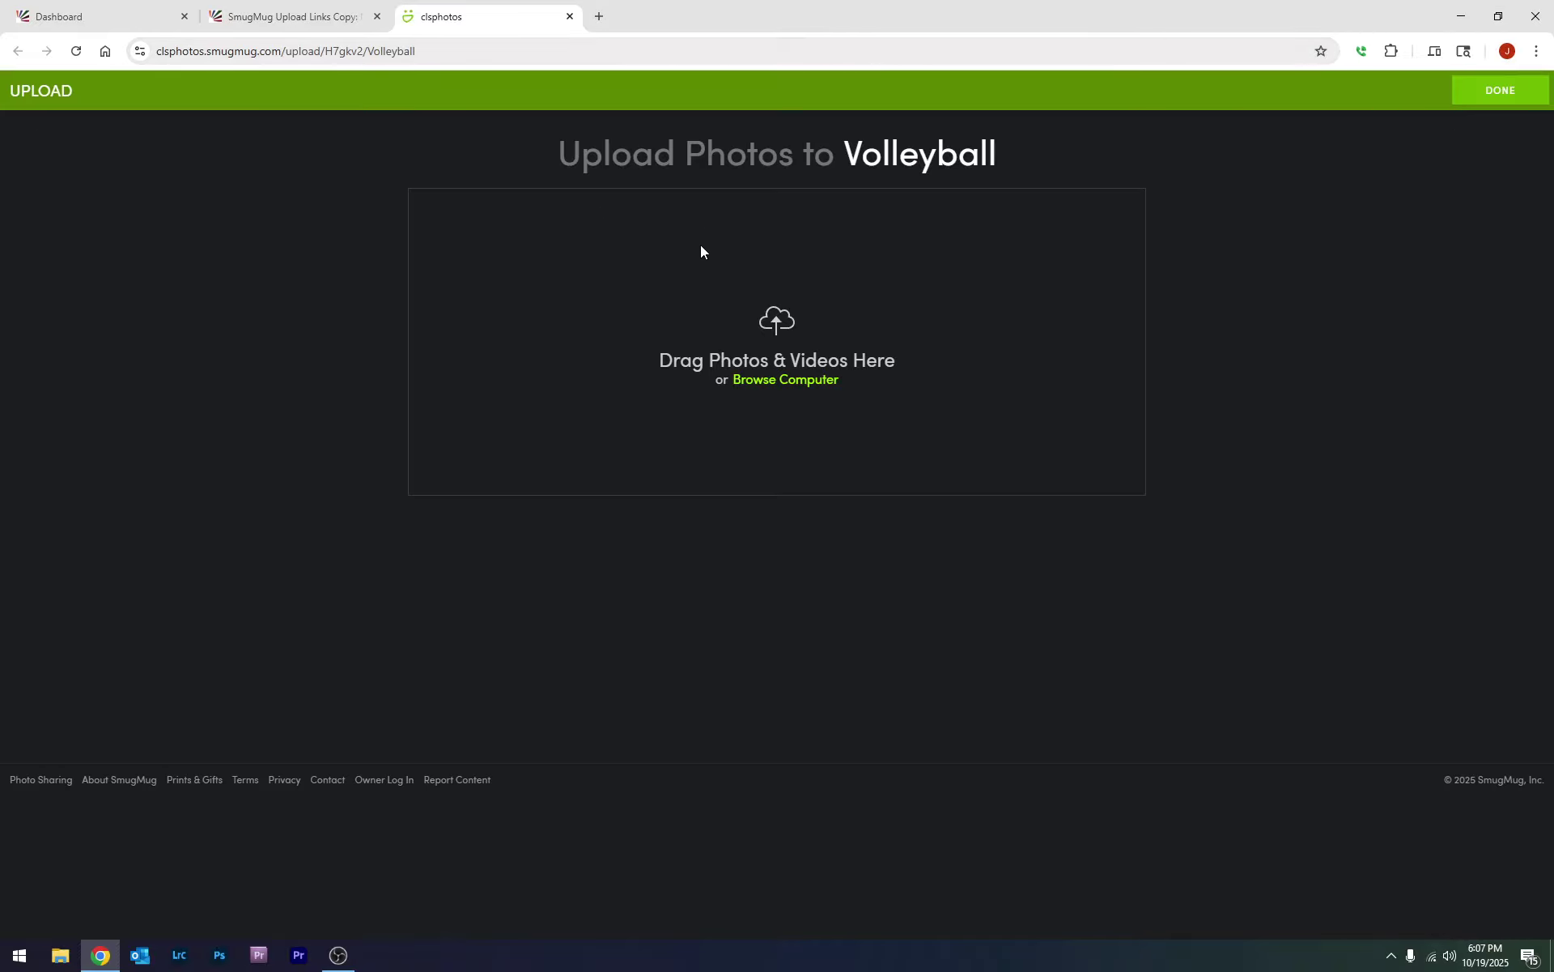
# - Browse the computer for photos to upload and open the Exported folder inside Media Club's Volleyball 10-19-2025 folder
pyautogui.click(754, 382)
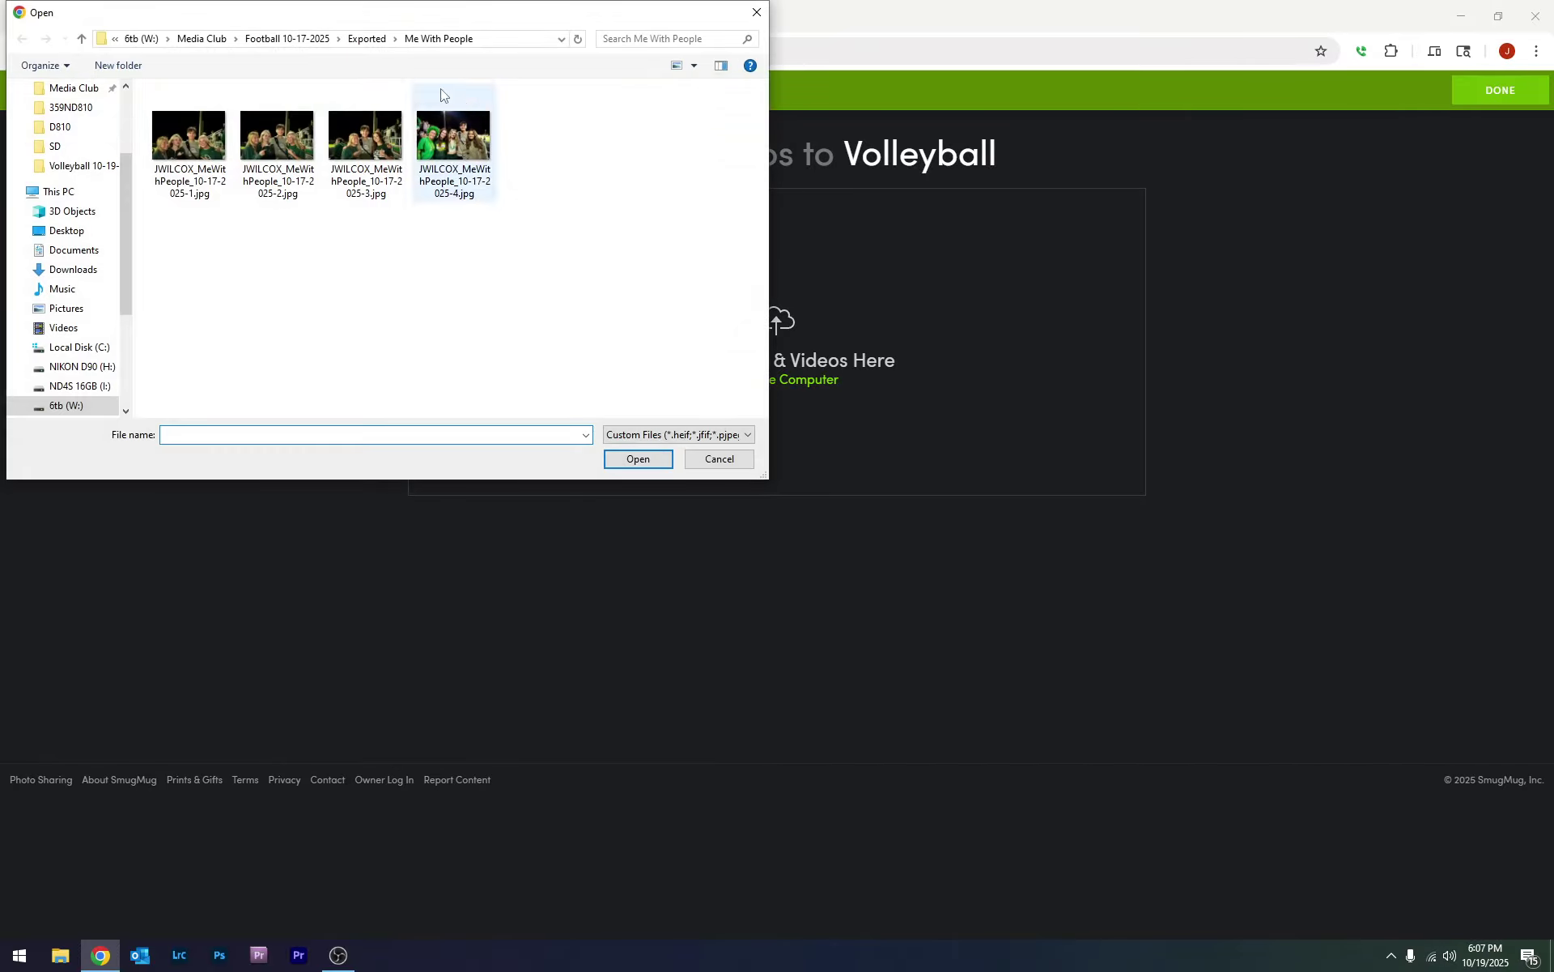
pyautogui.click(202, 38)
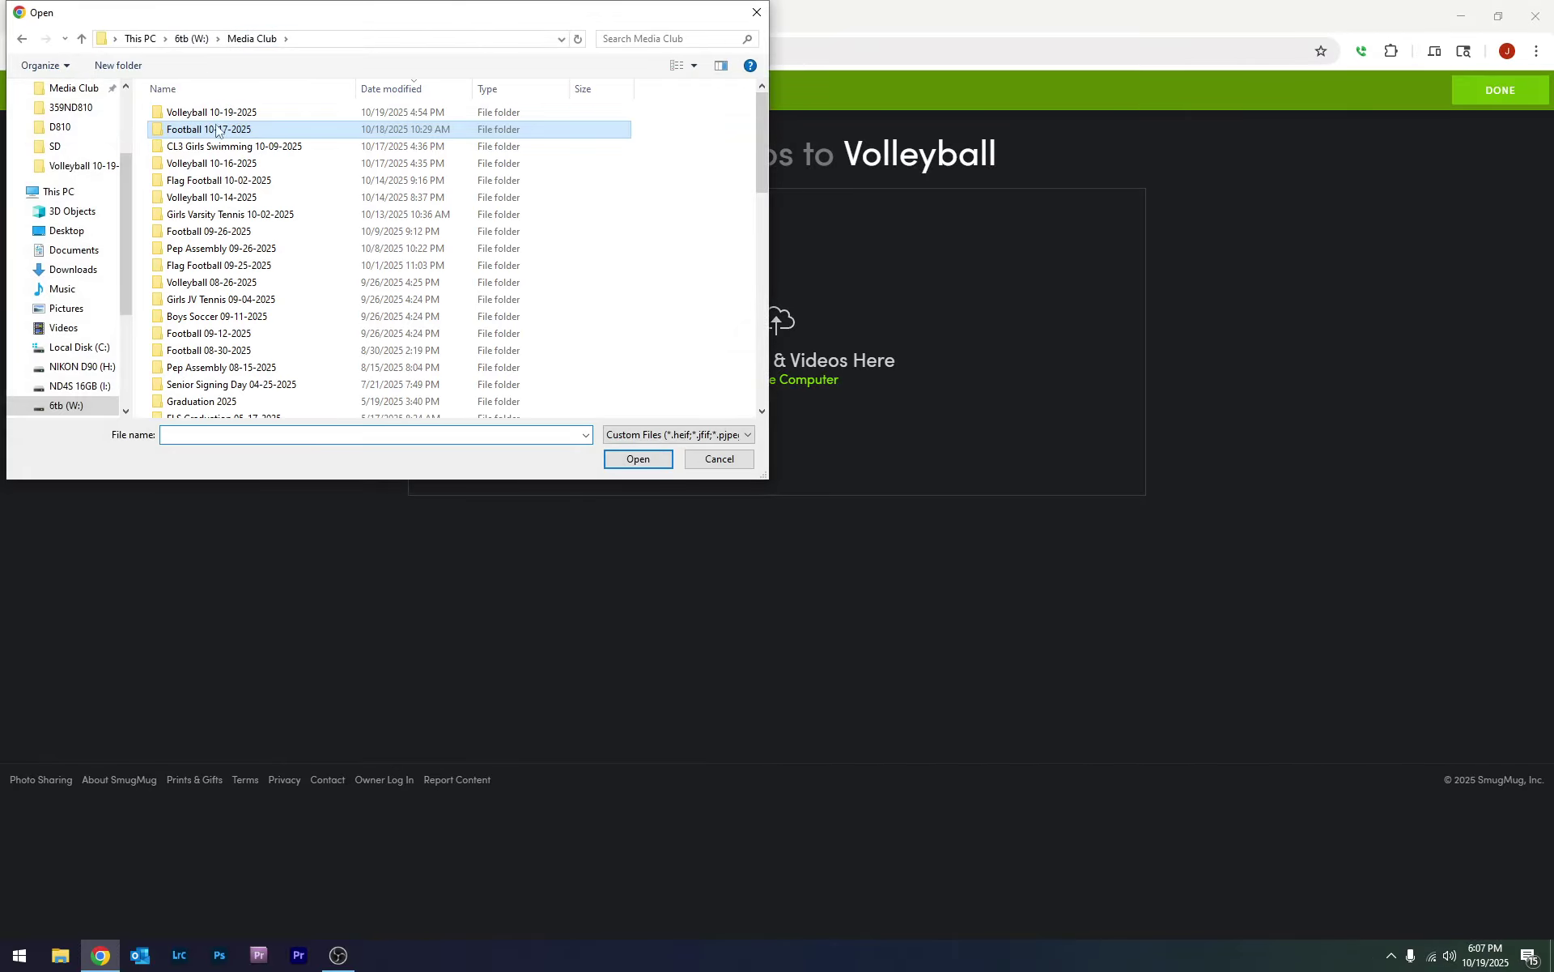
pyautogui.doubleClick(202, 113)
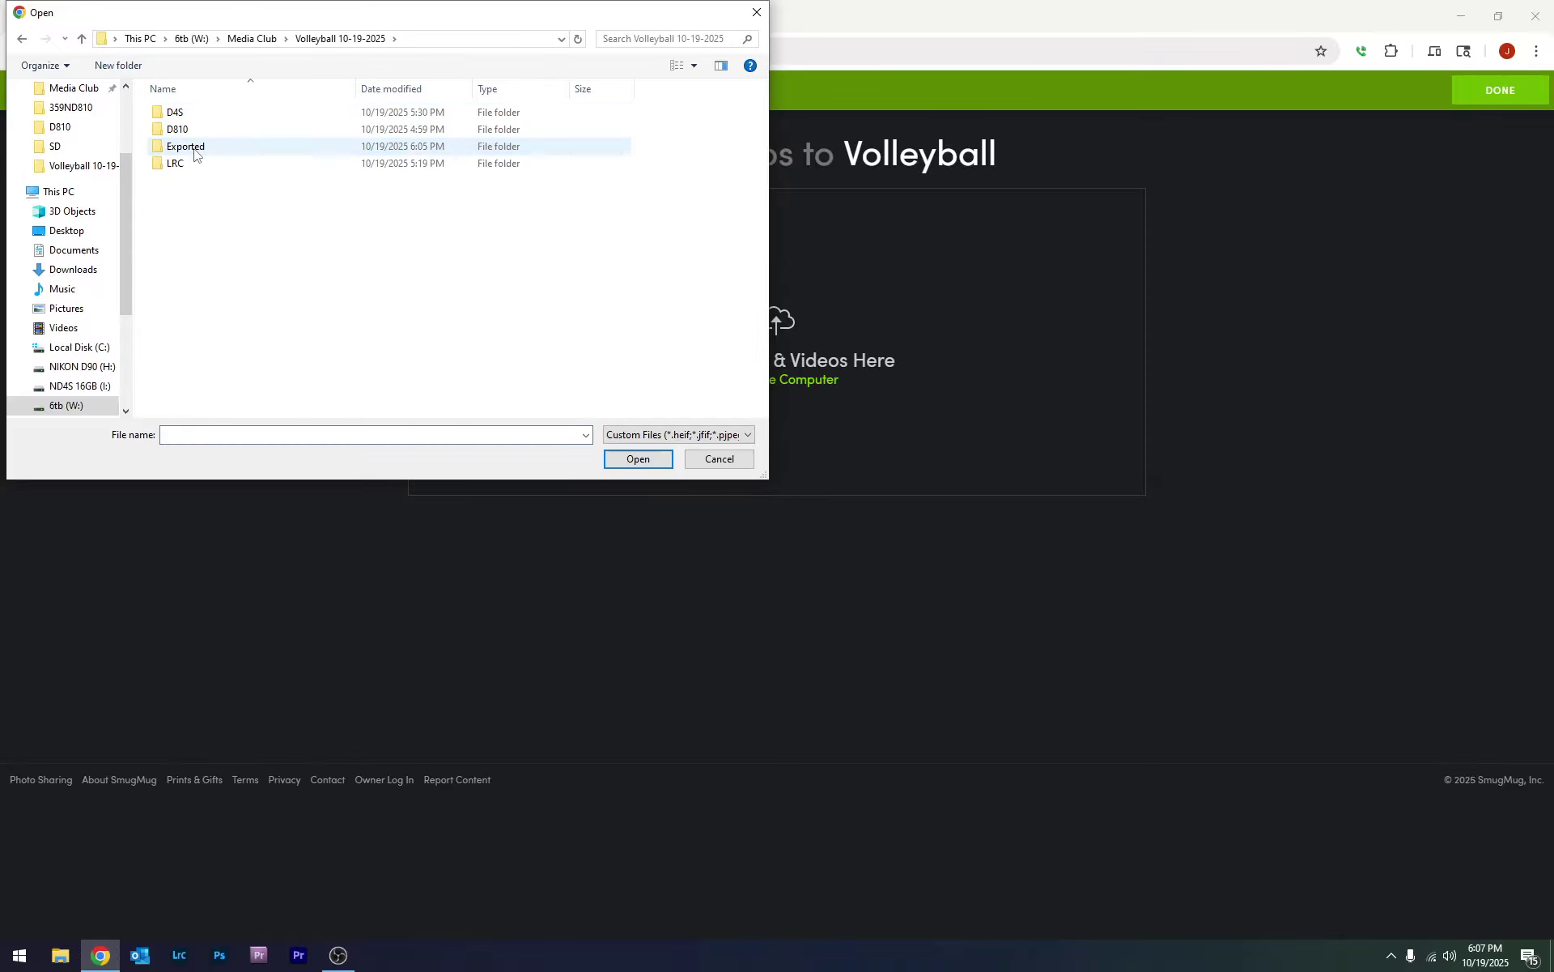
pyautogui.doubleClick(212, 152)
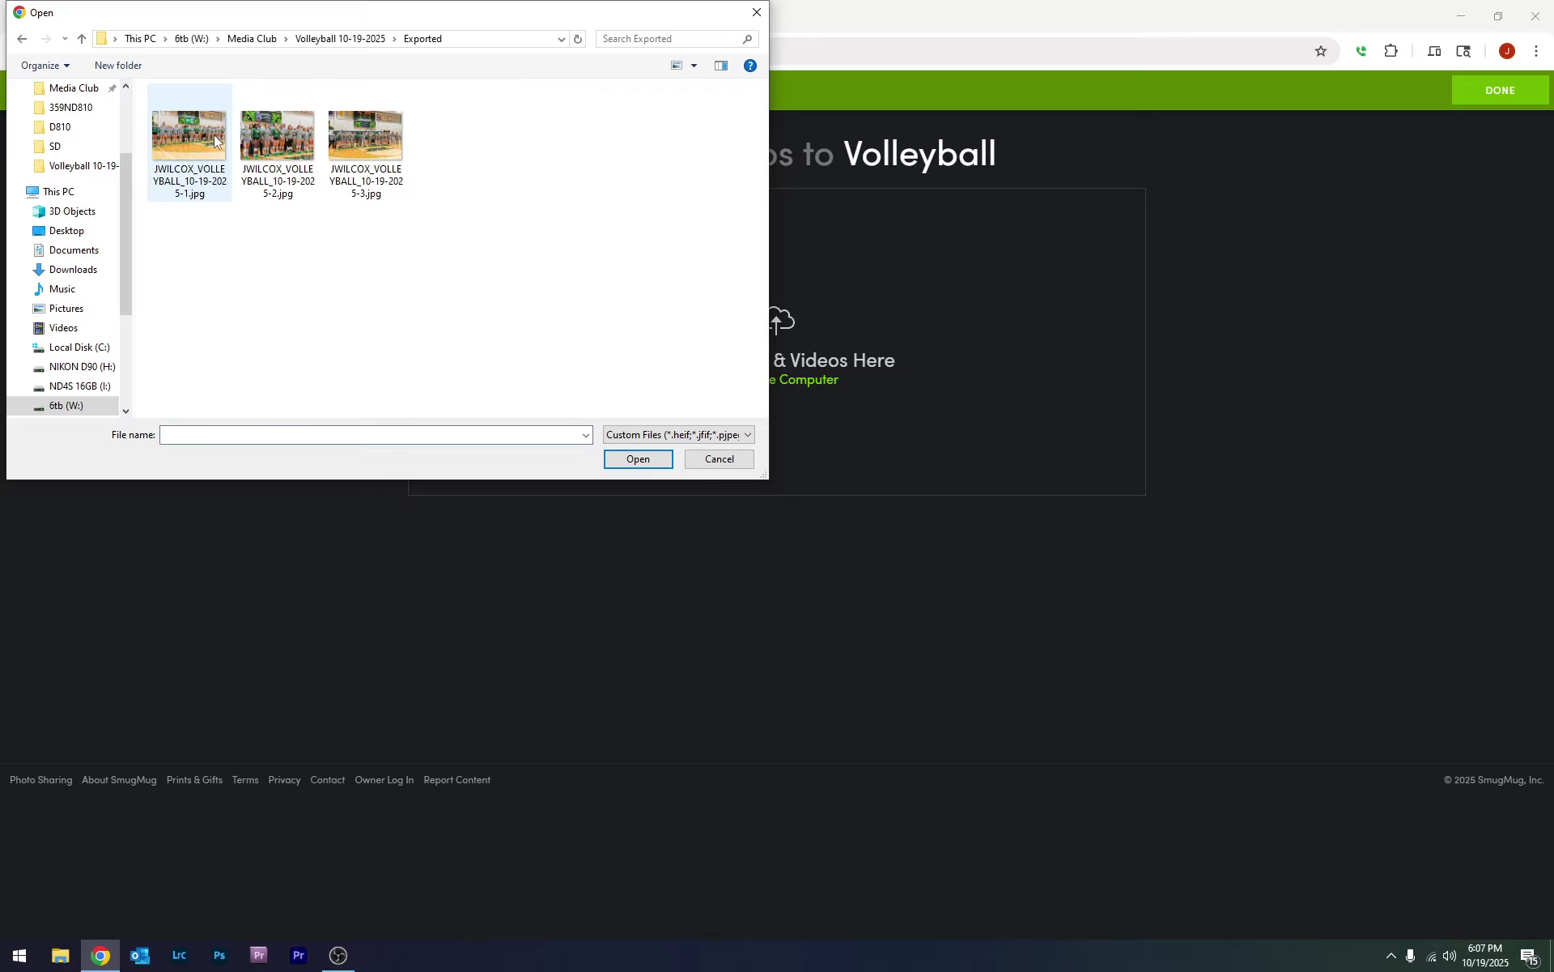
# - Return to the Volleyball 10-19-2025 folder and rename its Exported folder as Exported-Uploaded
pyautogui.hotkey('alt', 'Left')
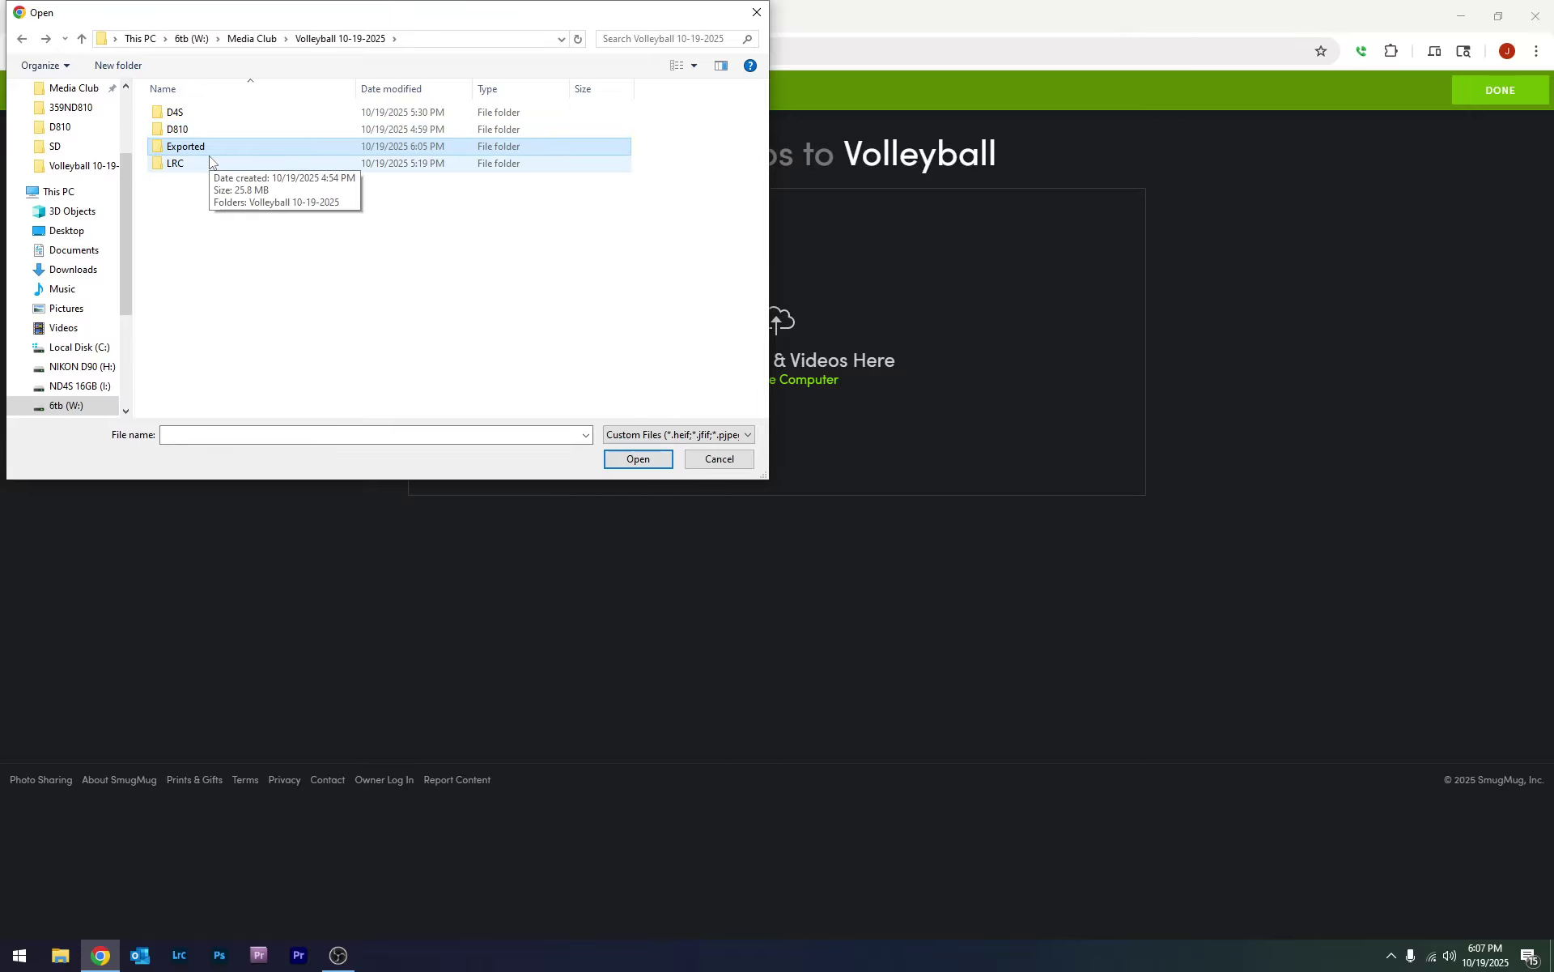
pyautogui.press('F2')
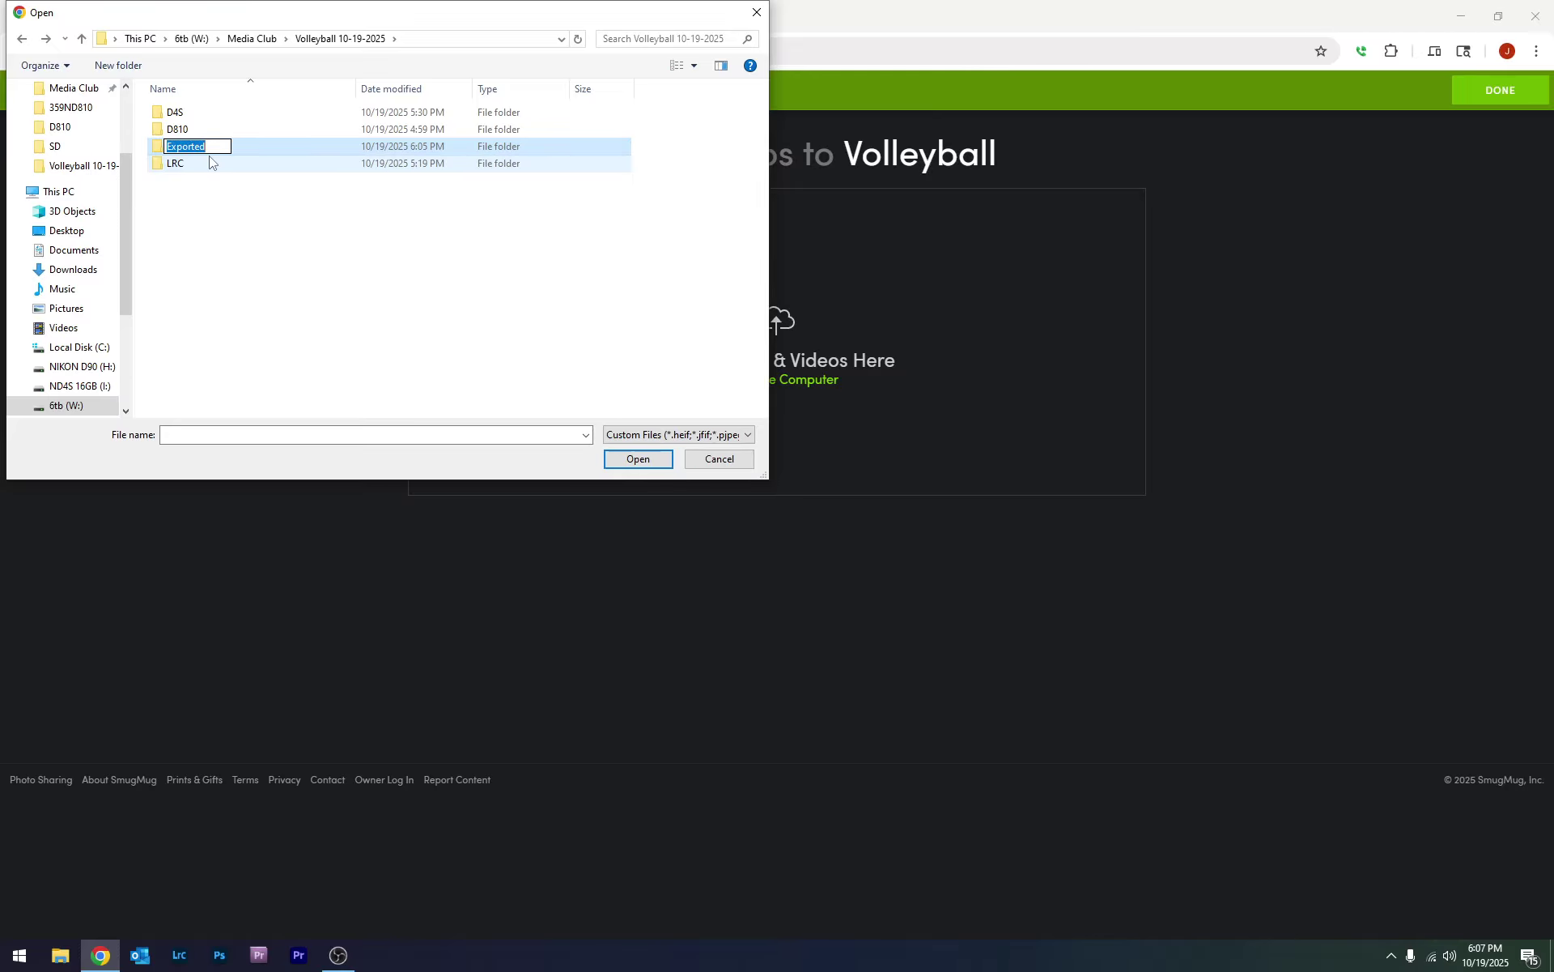
pyautogui.press('End')
pyautogui.write('-Uploaded')
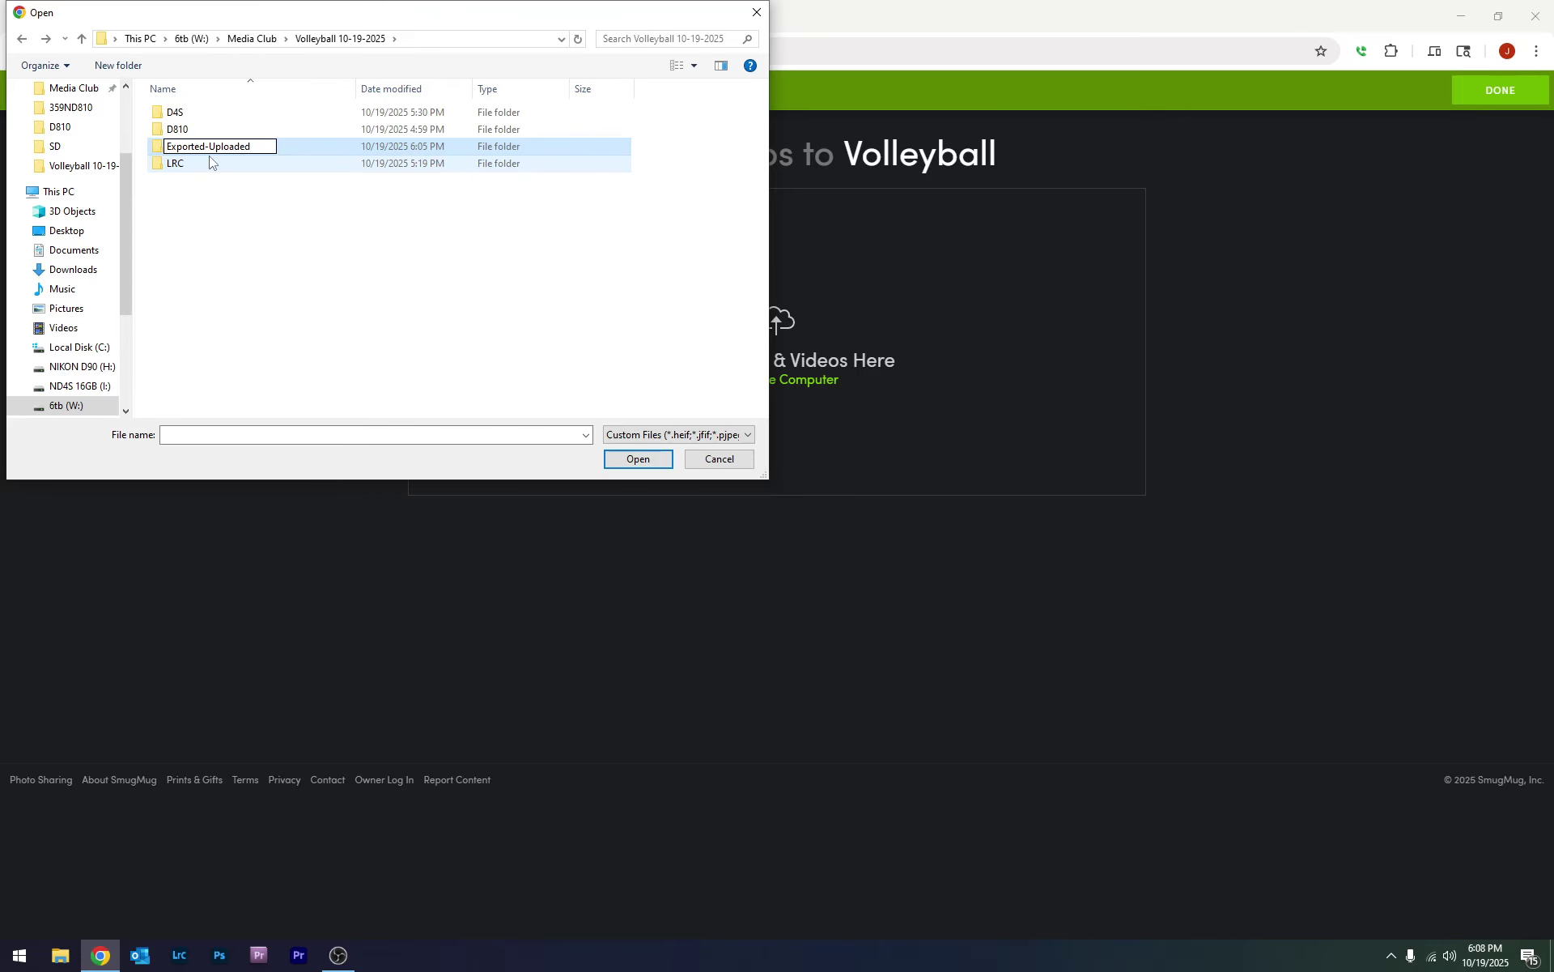
pyautogui.press('Return')
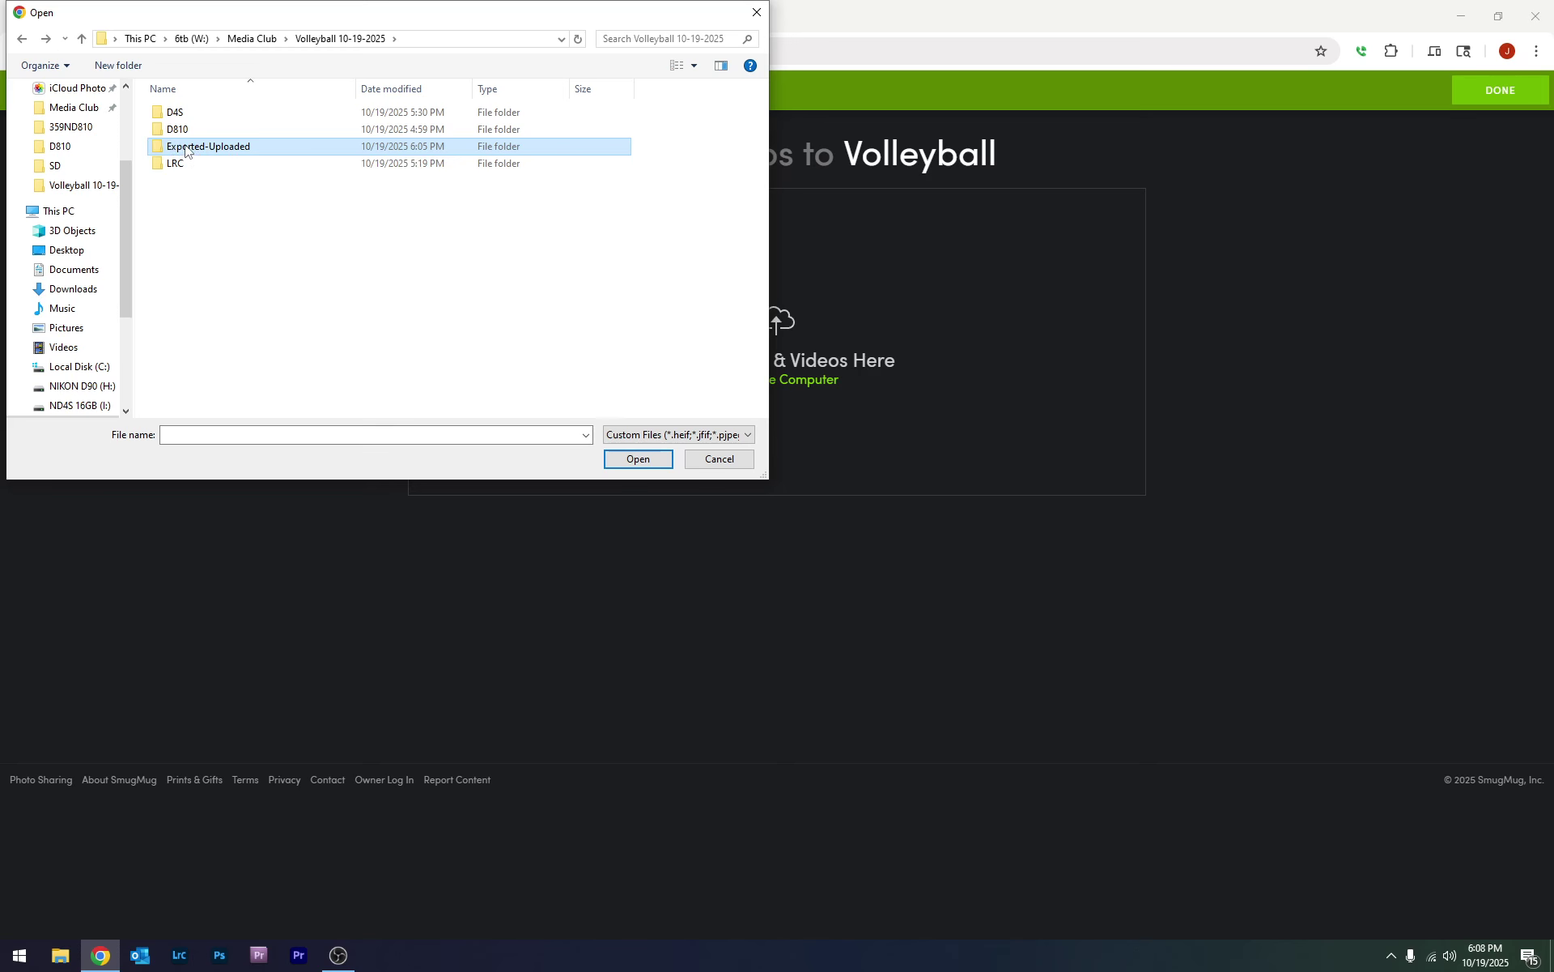
# - Select all three volleyball JPEGs in the Exported-Uploaded folder, and dismiss the file selection without uploading
pyautogui.doubleClick(184, 148)
pyautogui.moveTo(186, 312); pyautogui.dragTo(449, 98)
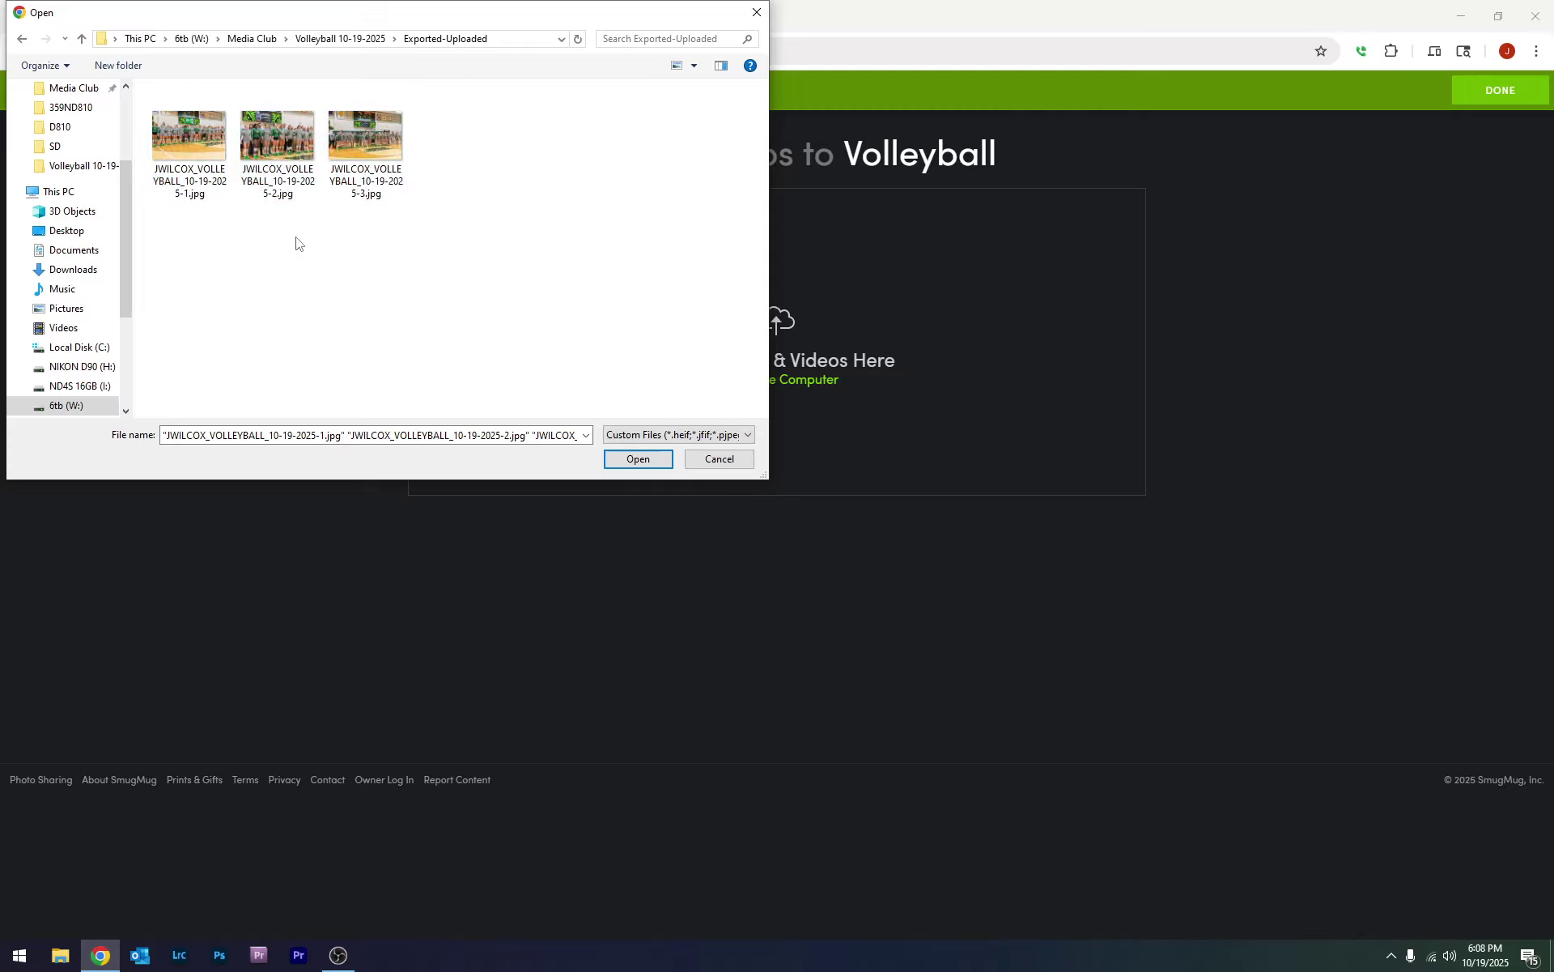
pyautogui.moveTo(193, 270); pyautogui.dragTo(437, 130)
pyautogui.click(716, 459)
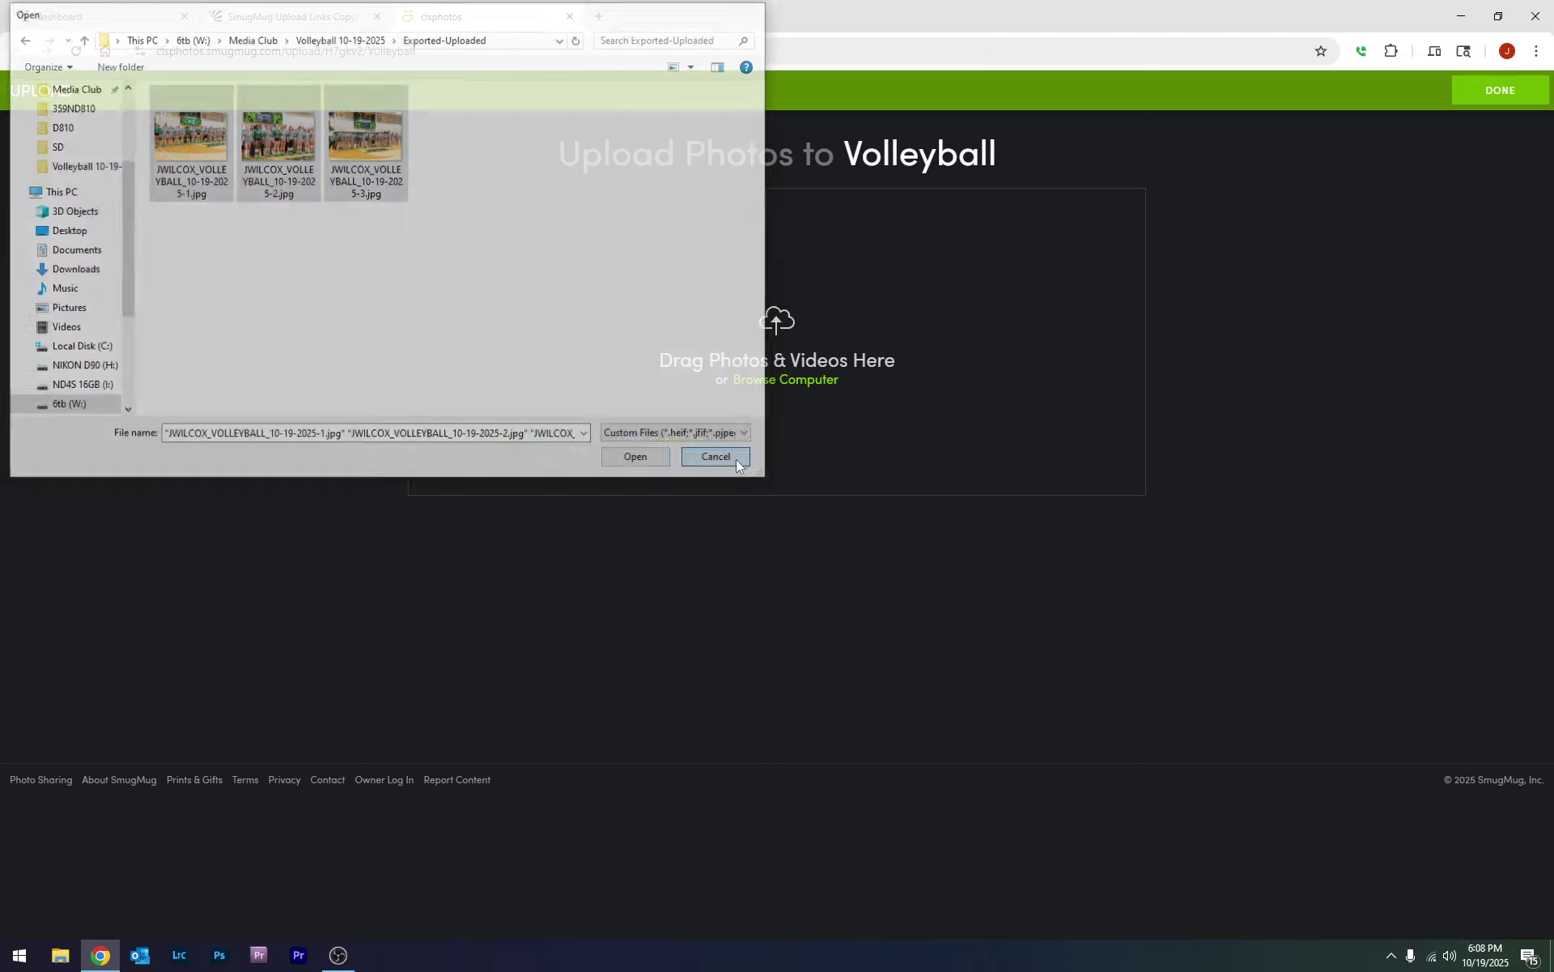